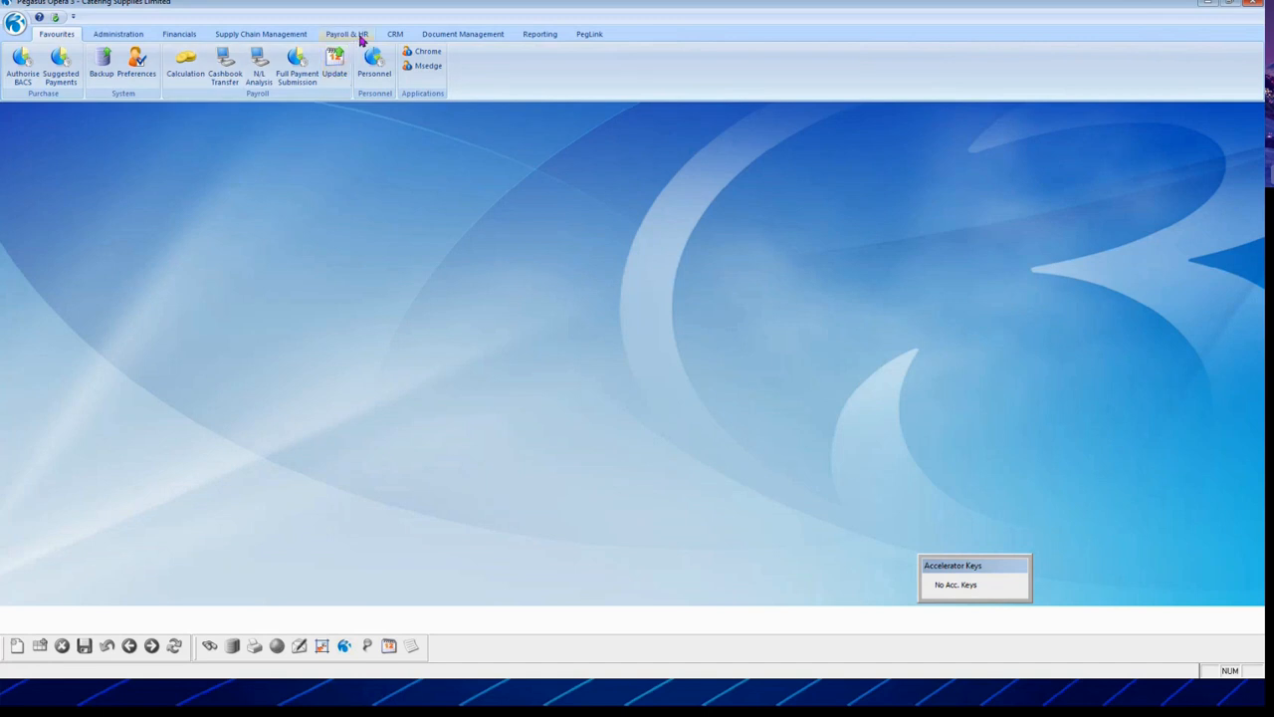
# Step: Open HMRC Online Services under Payroll & HR, briefly opening then cancelling Employer Payment Summary
pyautogui.click(359, 34)
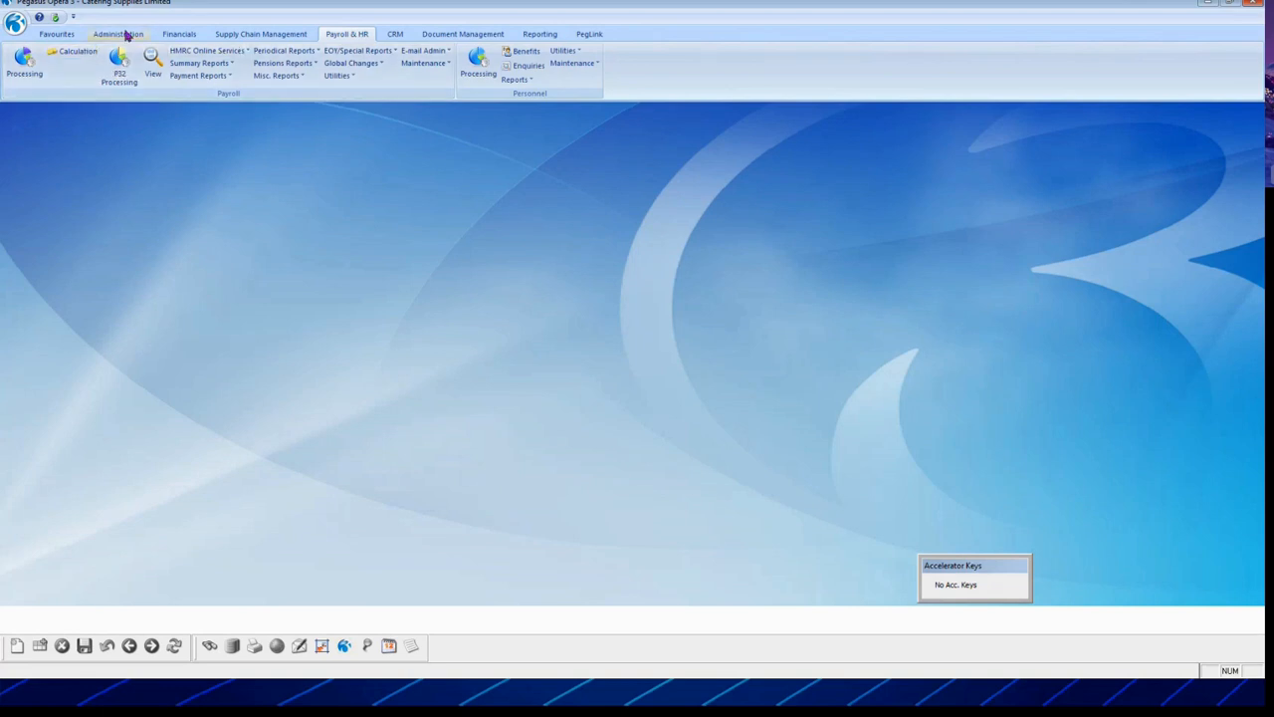
pyautogui.click(53, 34)
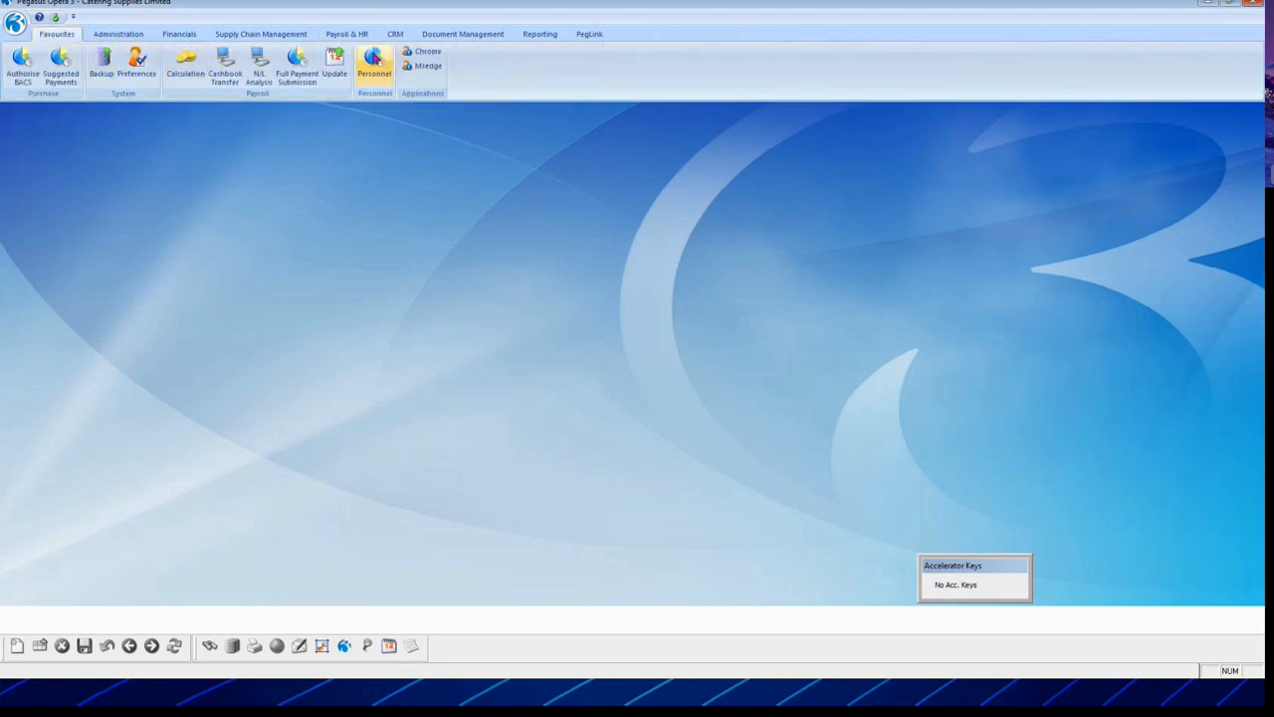
pyautogui.click(358, 37)
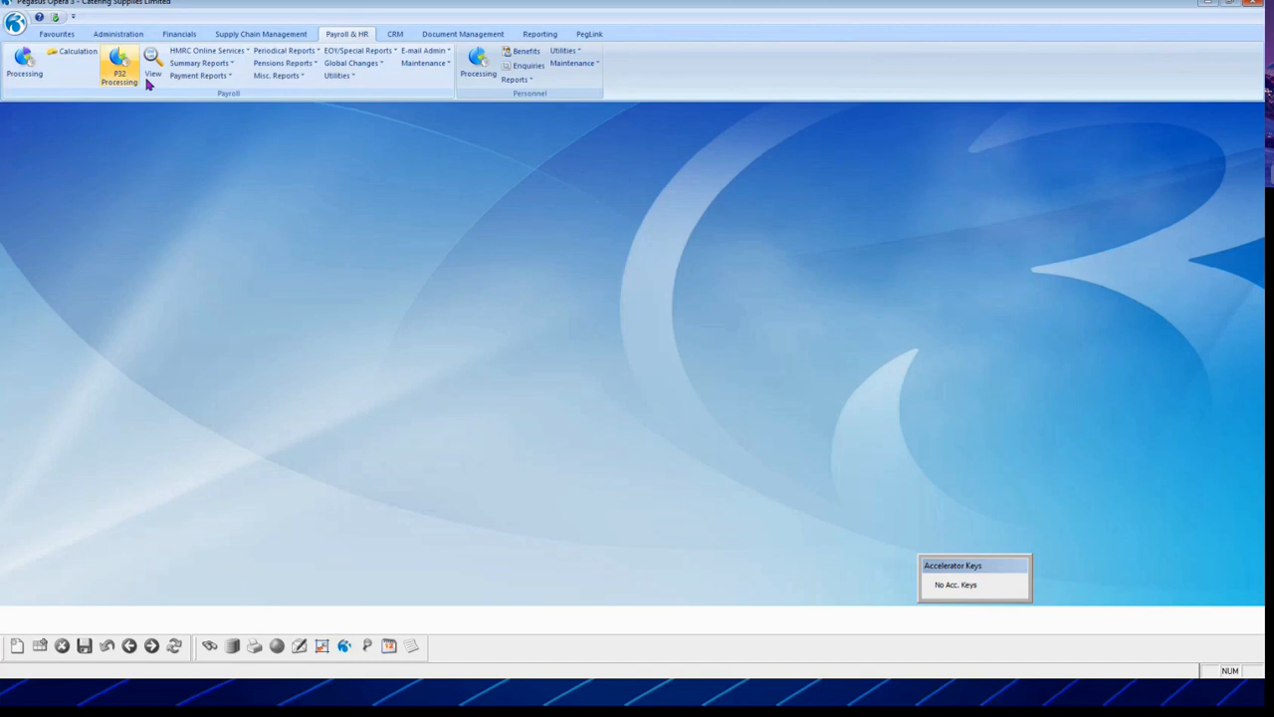
pyautogui.click(209, 52)
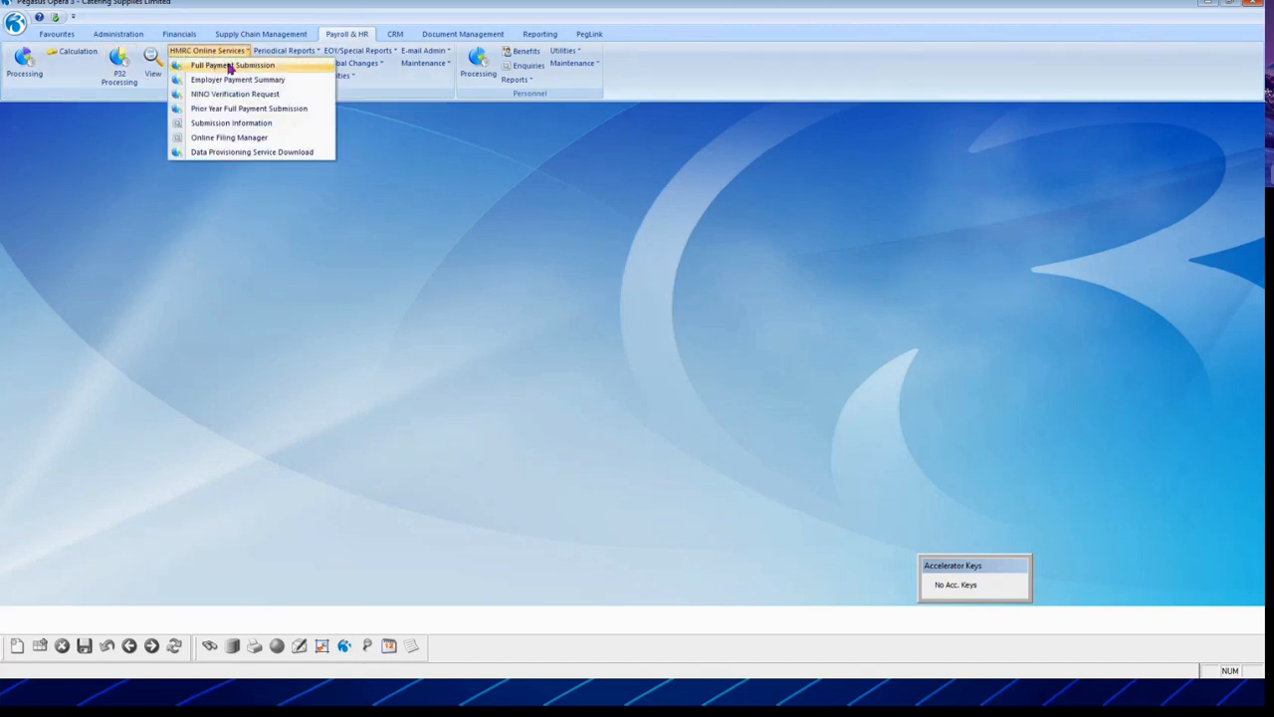
pyautogui.rightClick(229, 66)
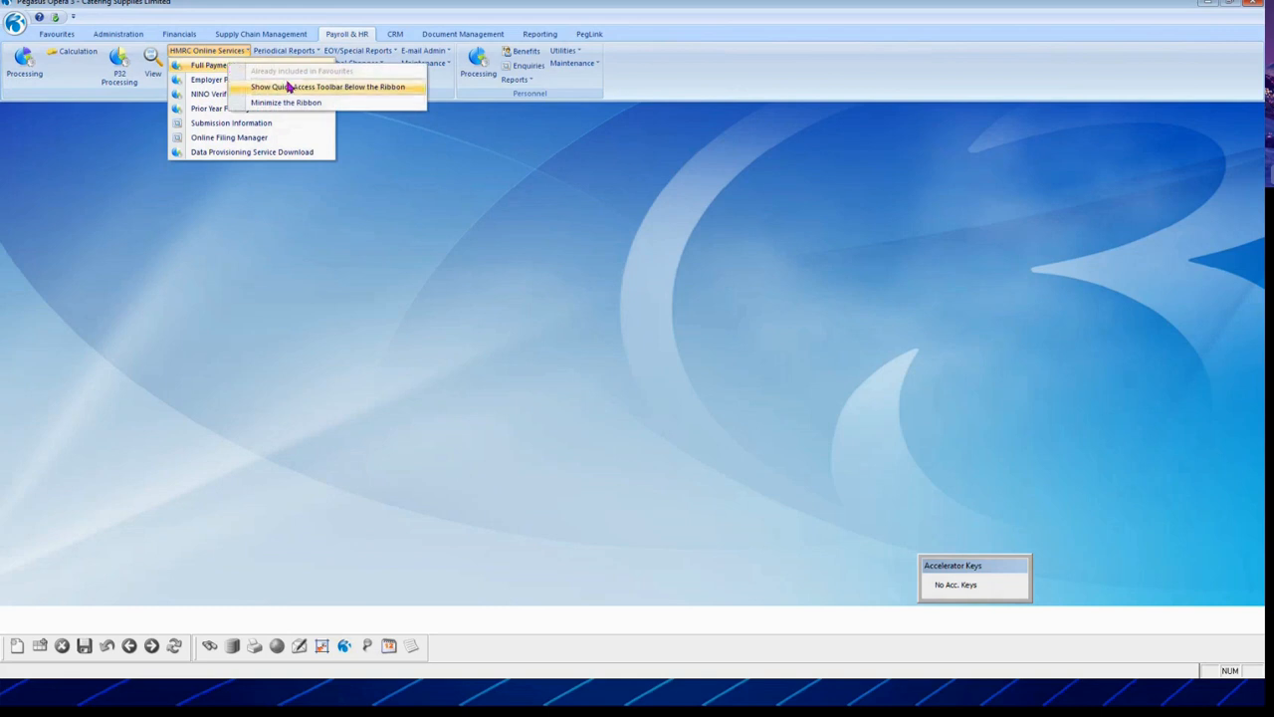
pyautogui.rightClick(201, 83)
pyautogui.click(201, 82)
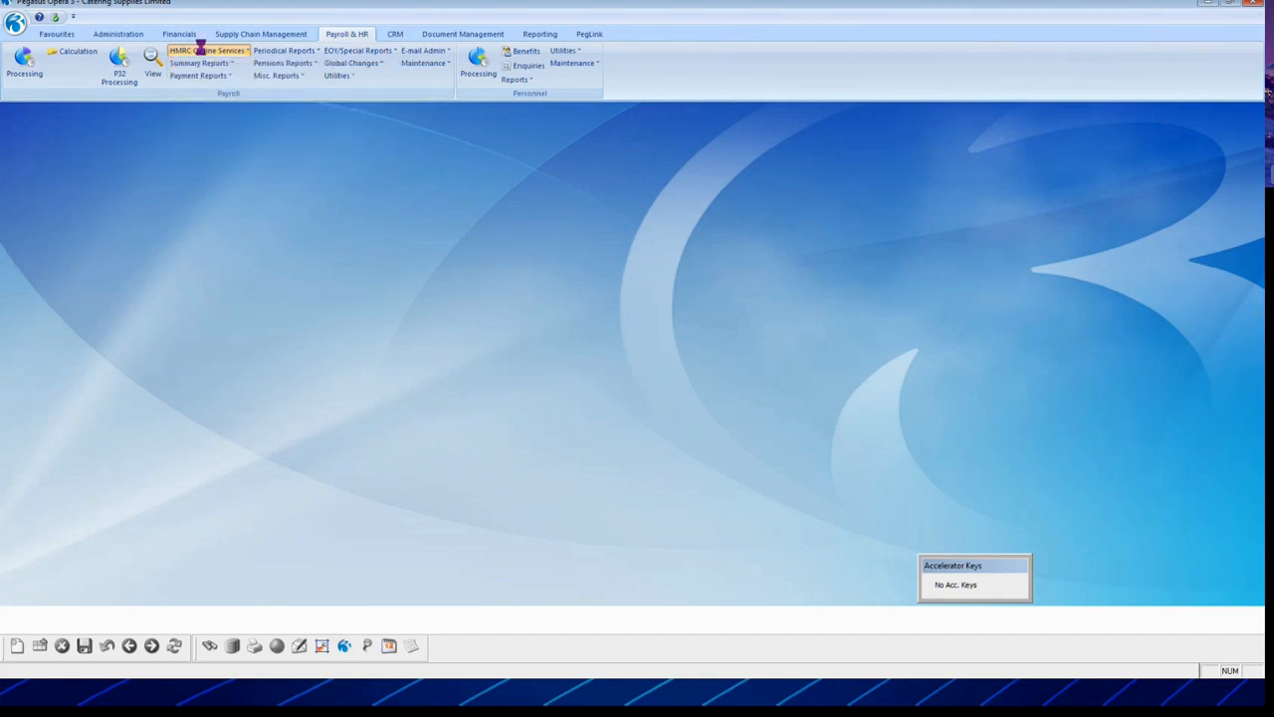
pyautogui.click(728, 463)
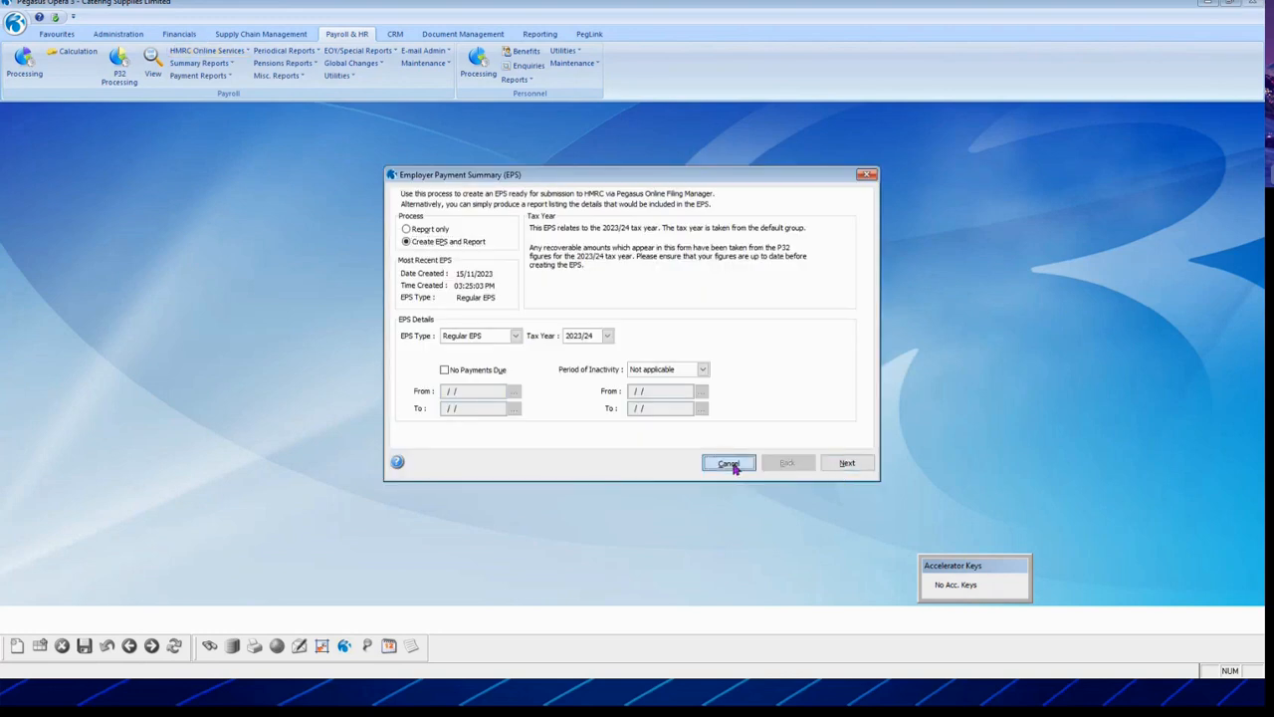
# Step: Add Employer Payment Summary to favourites, keeping Payroll as its group
pyautogui.rightClick(221, 55)
pyautogui.click(219, 52)
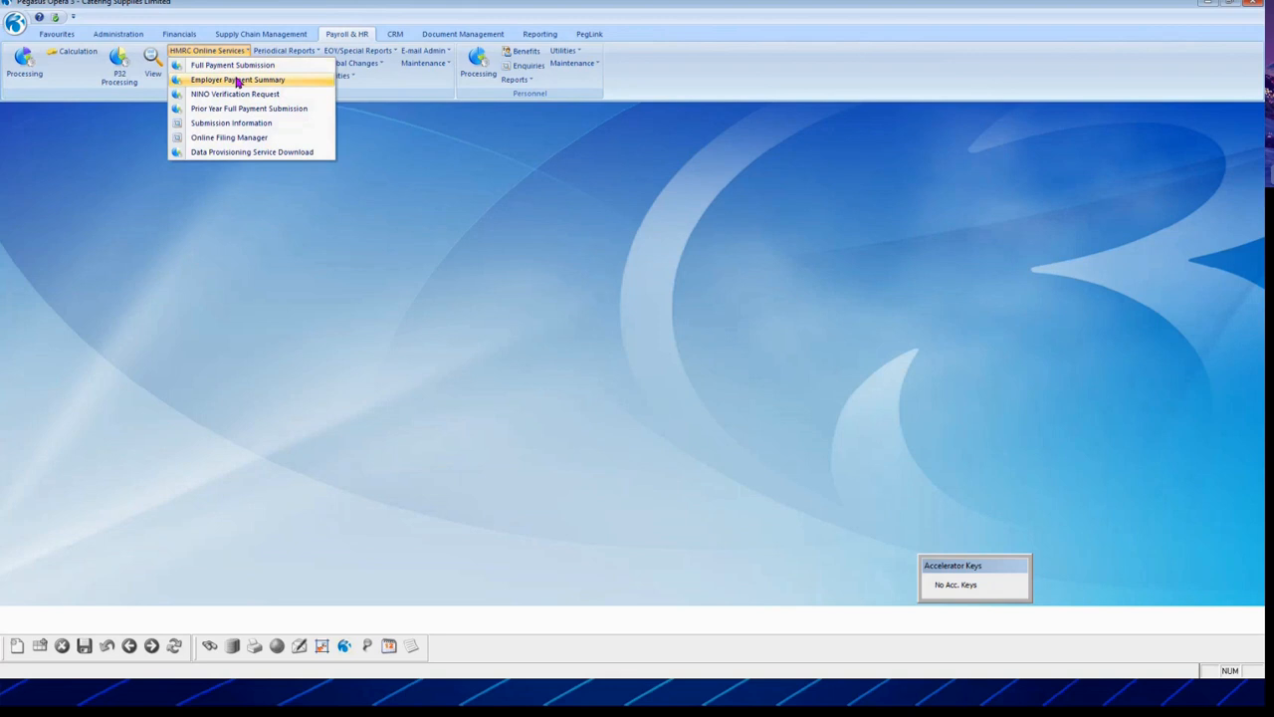
pyautogui.rightClick(237, 83)
pyautogui.click(321, 86)
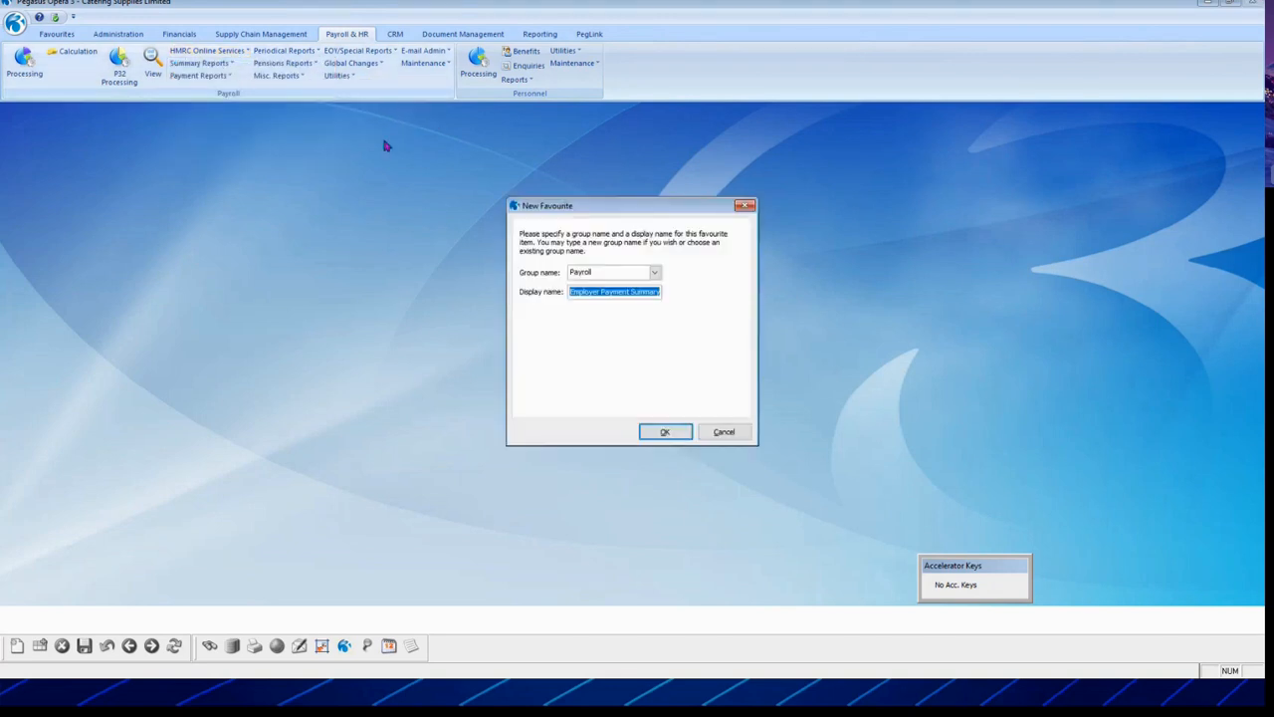
pyautogui.click(654, 273)
pyautogui.click(654, 278)
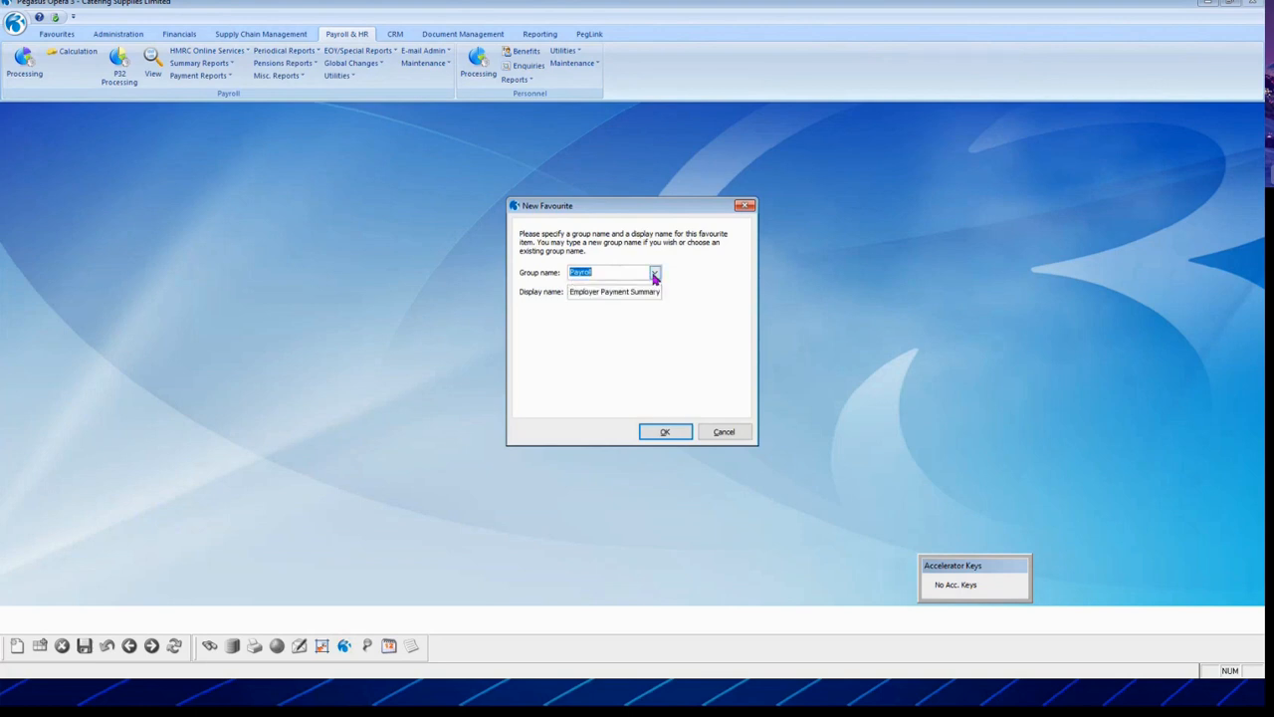
# Step: Shorten the favourite's display name to EPS and save it
pyautogui.click(572, 292)
pyautogui.write('EPS')
pyautogui.press('Delete')
pyautogui.press('Delete')
pyautogui.press('Delete')
pyautogui.press('Delete')
pyautogui.press('Delete')
pyautogui.press('Delete')
pyautogui.press('Delete')
pyautogui.press('Delete')
pyautogui.press('Delete')
pyautogui.press('Delete')
pyautogui.press('Delete')
pyautogui.press('Delete')
pyautogui.press('Delete')
pyautogui.press('Delete')
pyautogui.press('Delete')
pyautogui.press('Delete')
pyautogui.press('Delete')
pyautogui.press('Delete')
pyautogui.press('Delete')
pyautogui.press('Delete')
pyautogui.press('Delete')
pyautogui.press('Delete')
pyautogui.press('Delete')
pyautogui.press('Delete')
pyautogui.click(663, 432)
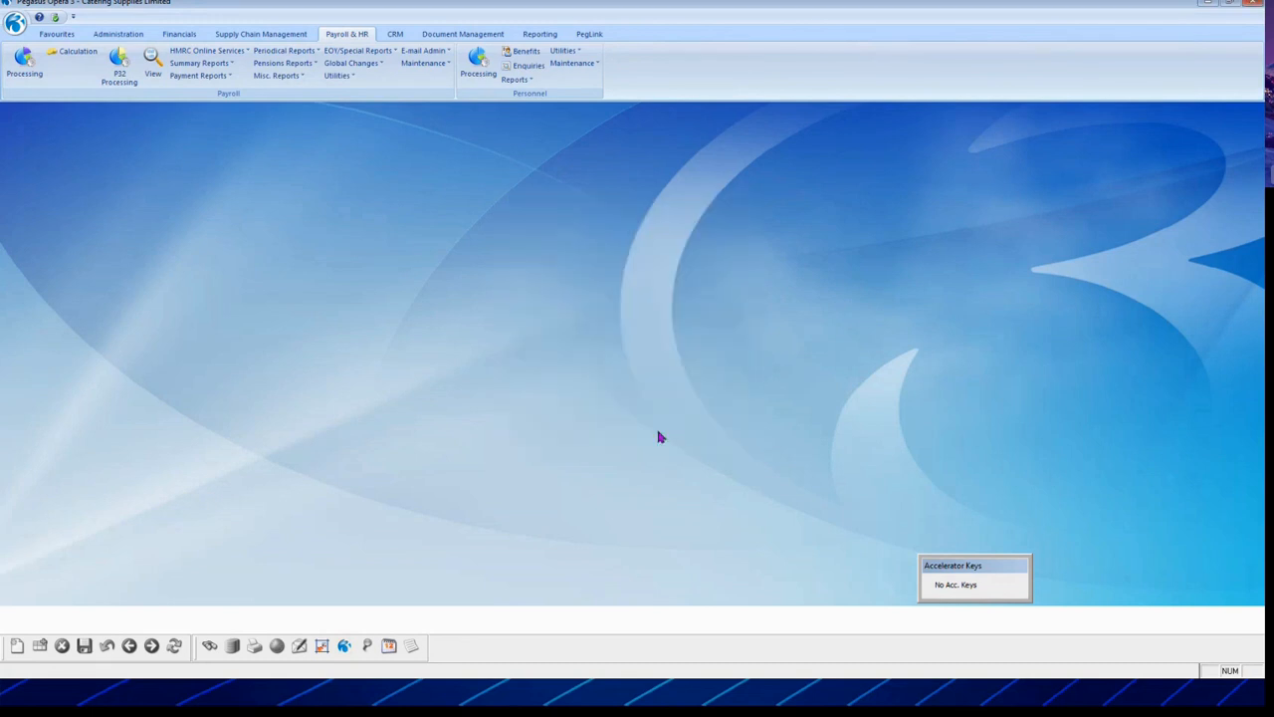
# Step: Add Payslips from the Payment Reports list to the Payroll favourites
pyautogui.rightClick(204, 77)
pyautogui.click(199, 75)
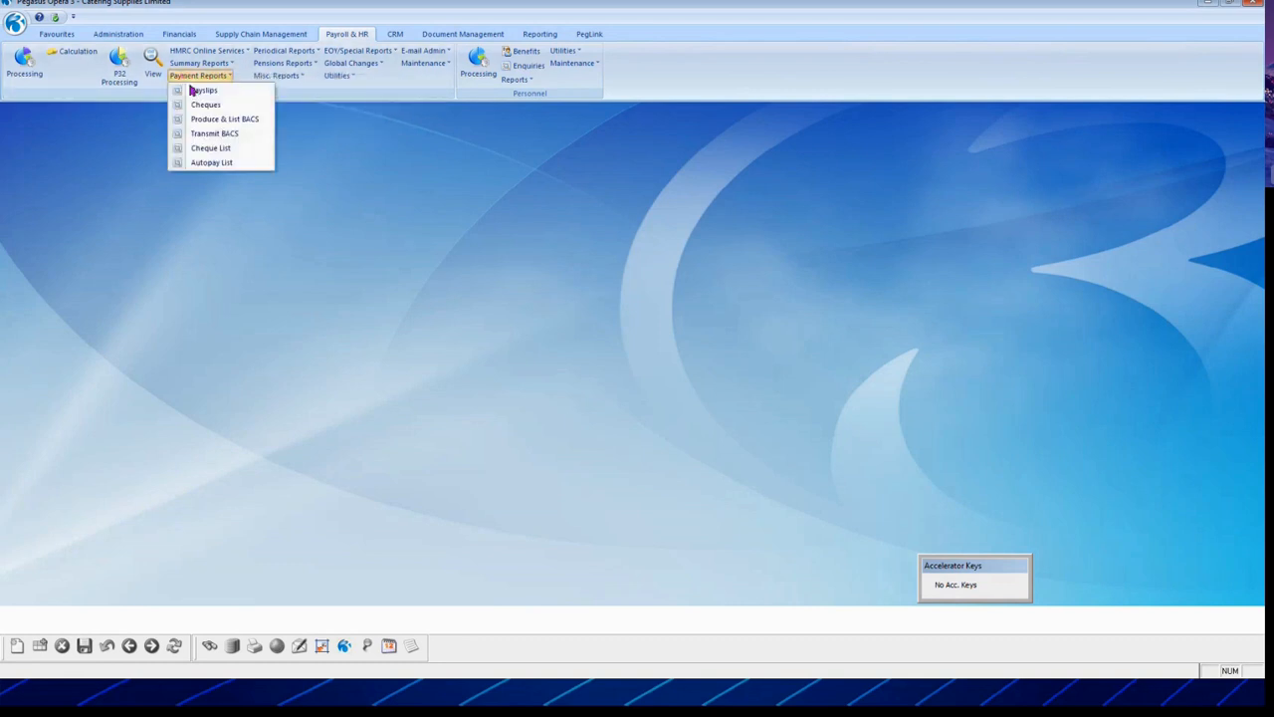
pyautogui.rightClick(203, 91)
pyautogui.click(277, 94)
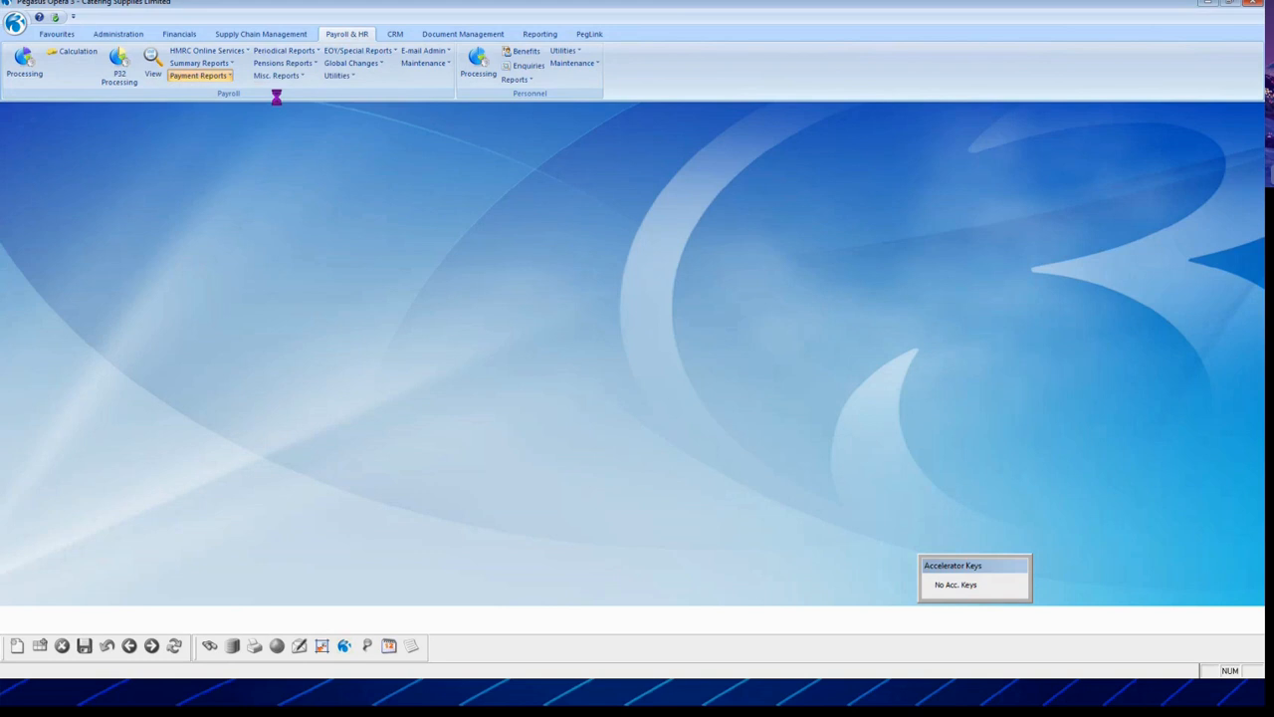
pyautogui.click(665, 432)
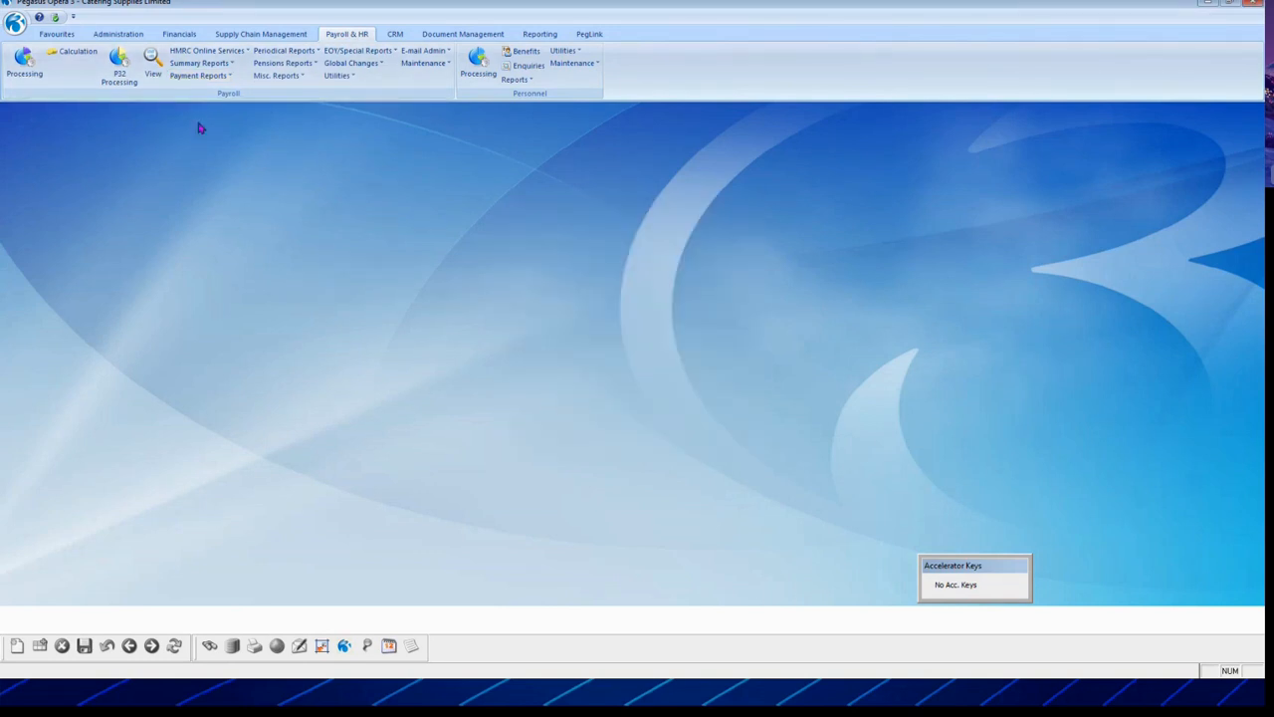
# Step: Add Produce & List BACS to the Payroll favourites
pyautogui.click(199, 76)
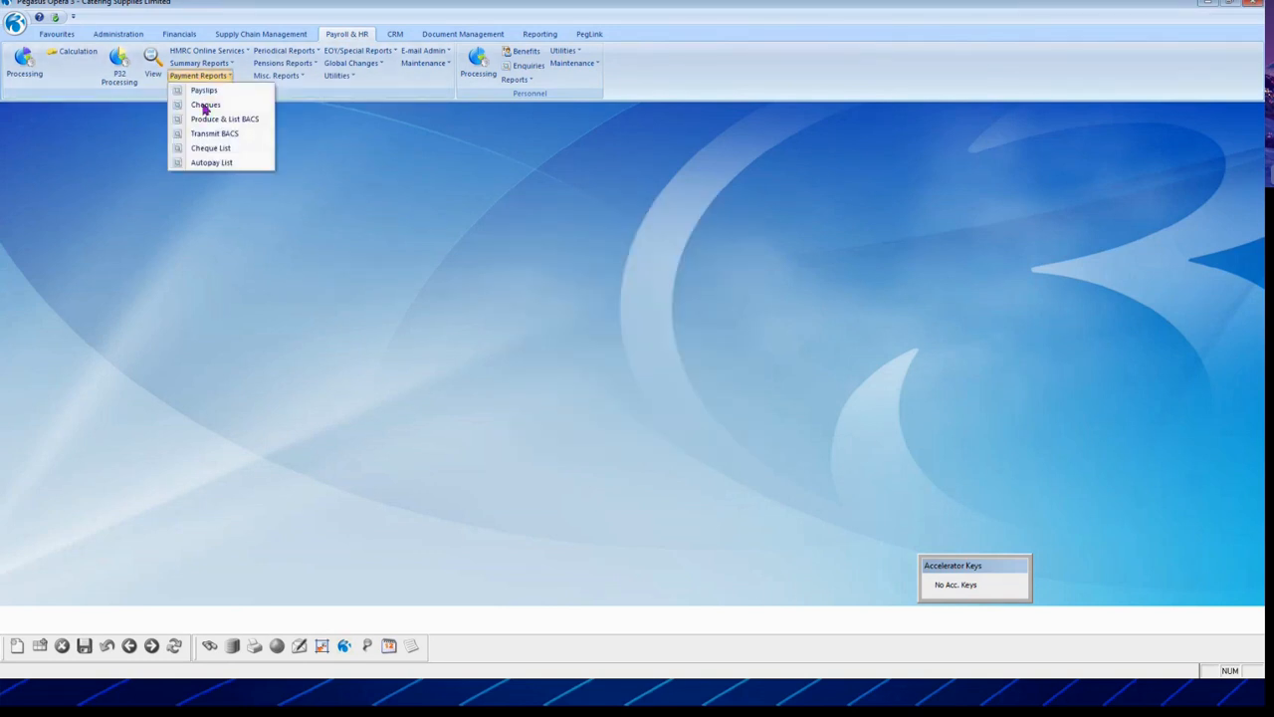
pyautogui.rightClick(216, 121)
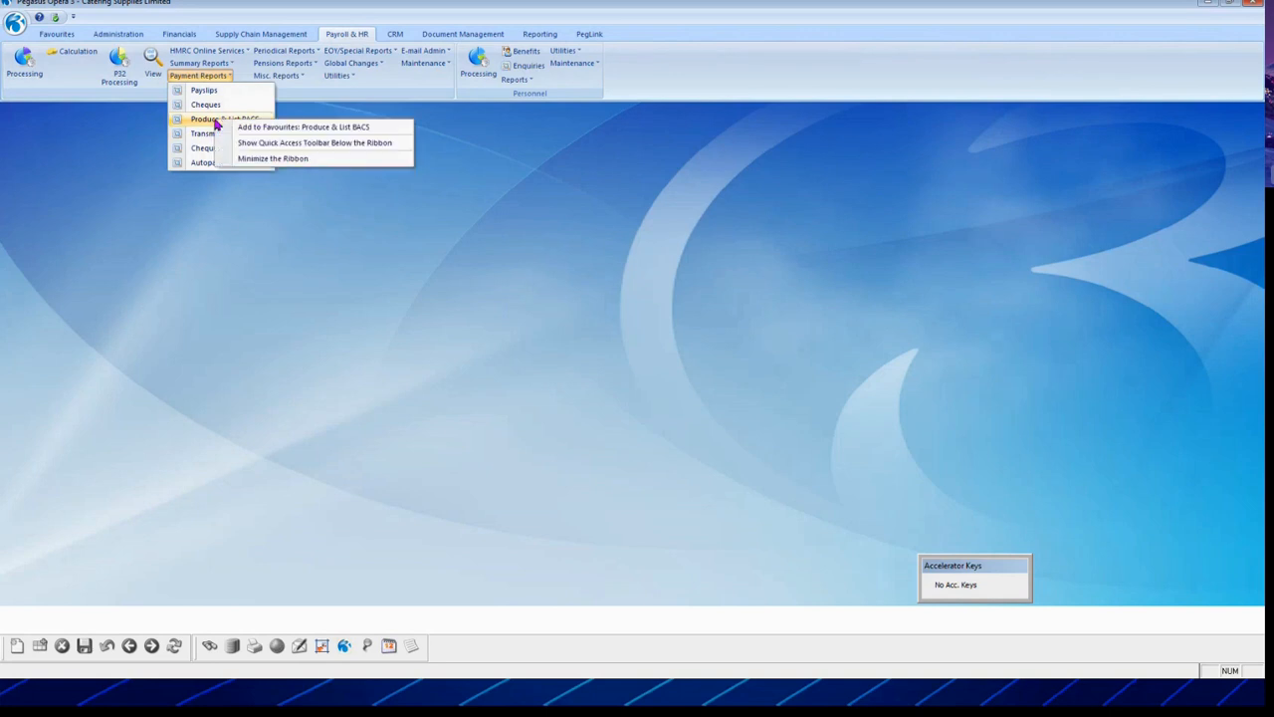
pyautogui.click(287, 130)
pyautogui.click(665, 433)
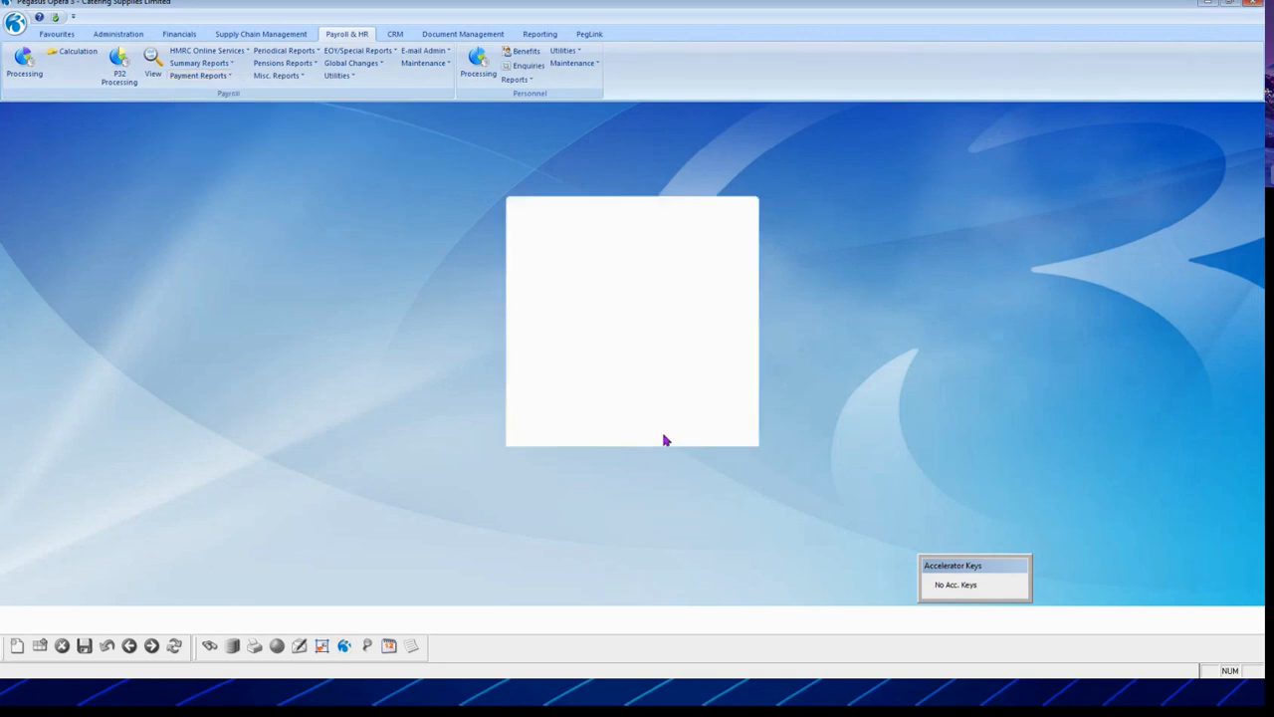
# Step: Check favourites options for N/L Analysis and Cashbook Transfer in Utilities without adding them
pyautogui.click(338, 77)
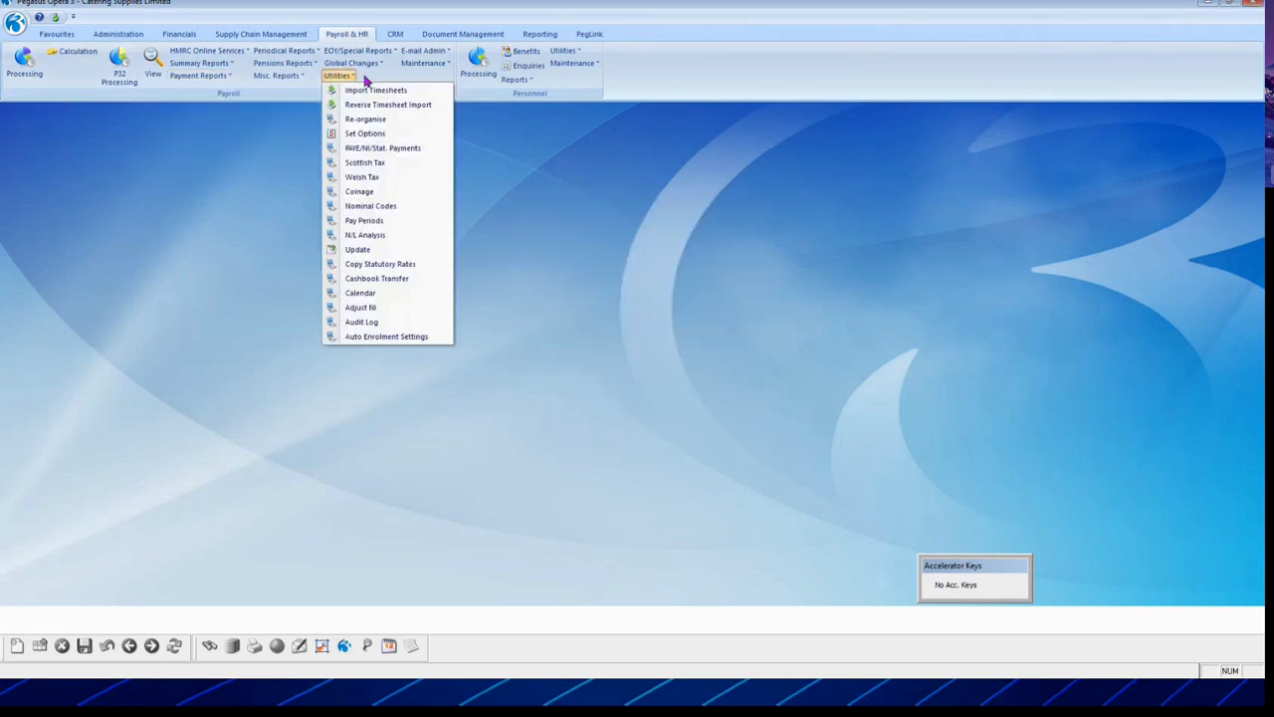
pyautogui.rightClick(394, 240)
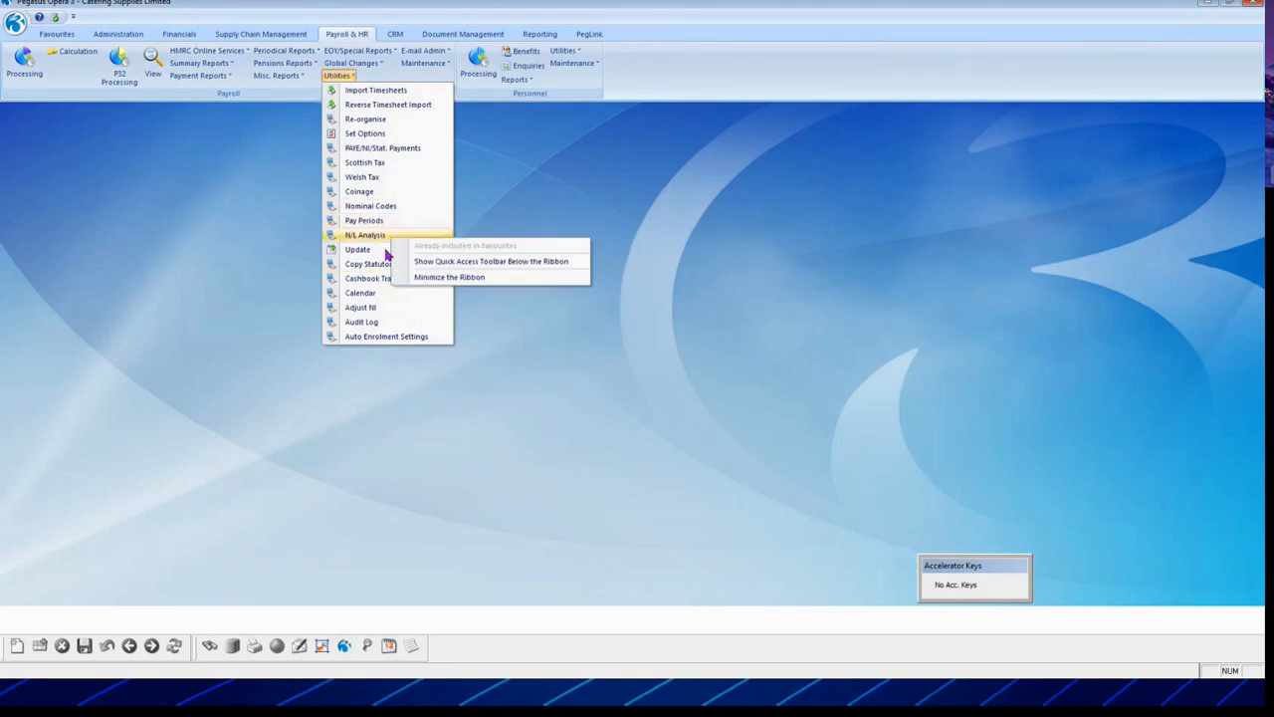
pyautogui.click(369, 286)
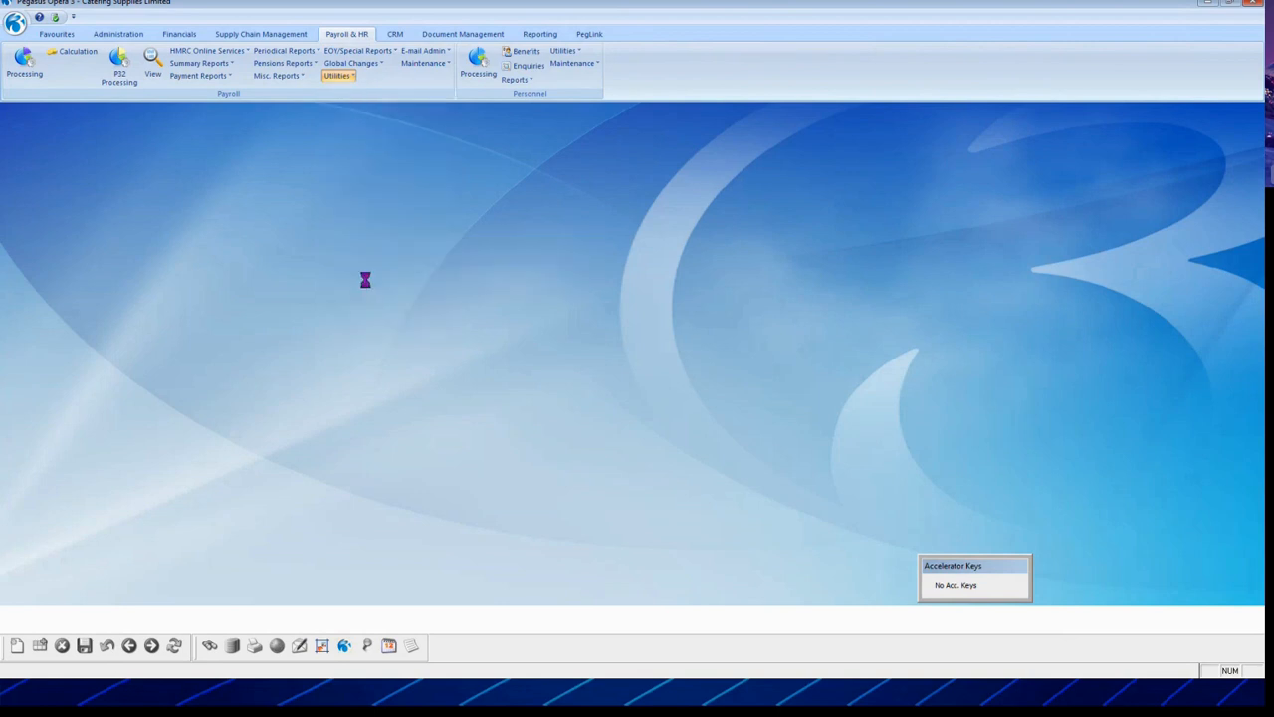
pyautogui.click(445, 339)
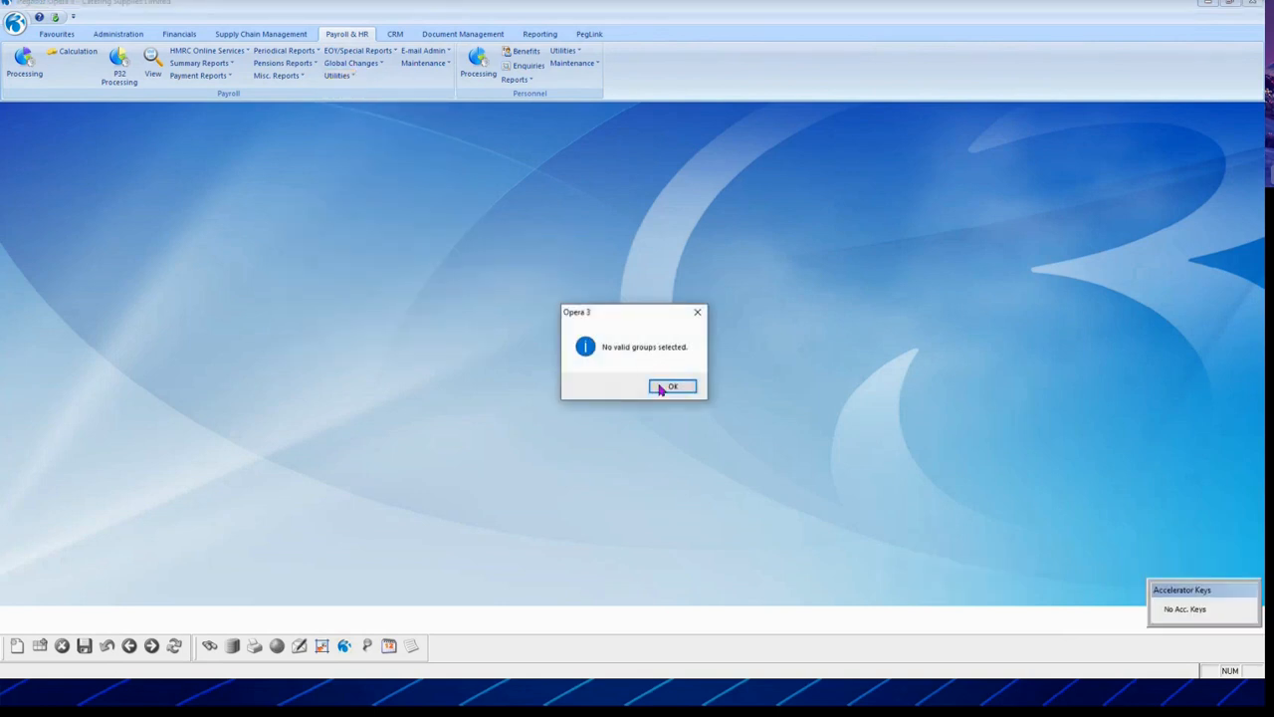
pyautogui.click(665, 386)
pyautogui.click(337, 76)
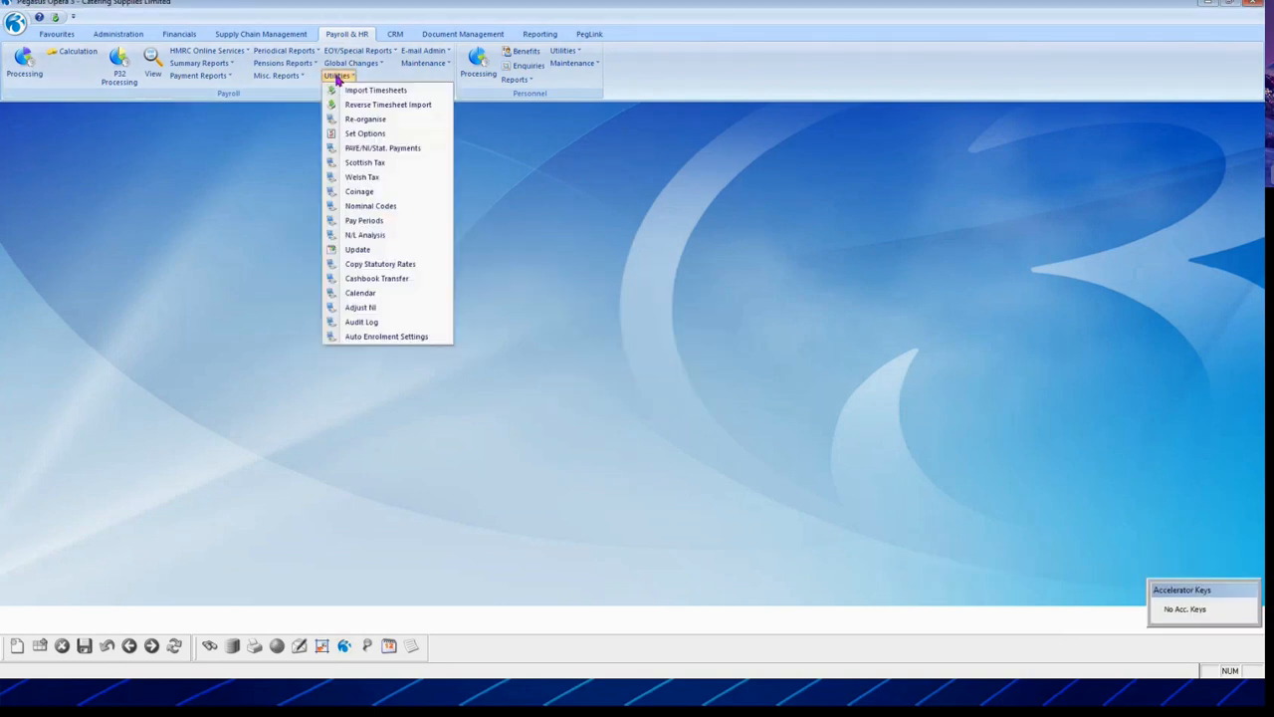
pyautogui.rightClick(406, 281)
pyautogui.click(605, 245)
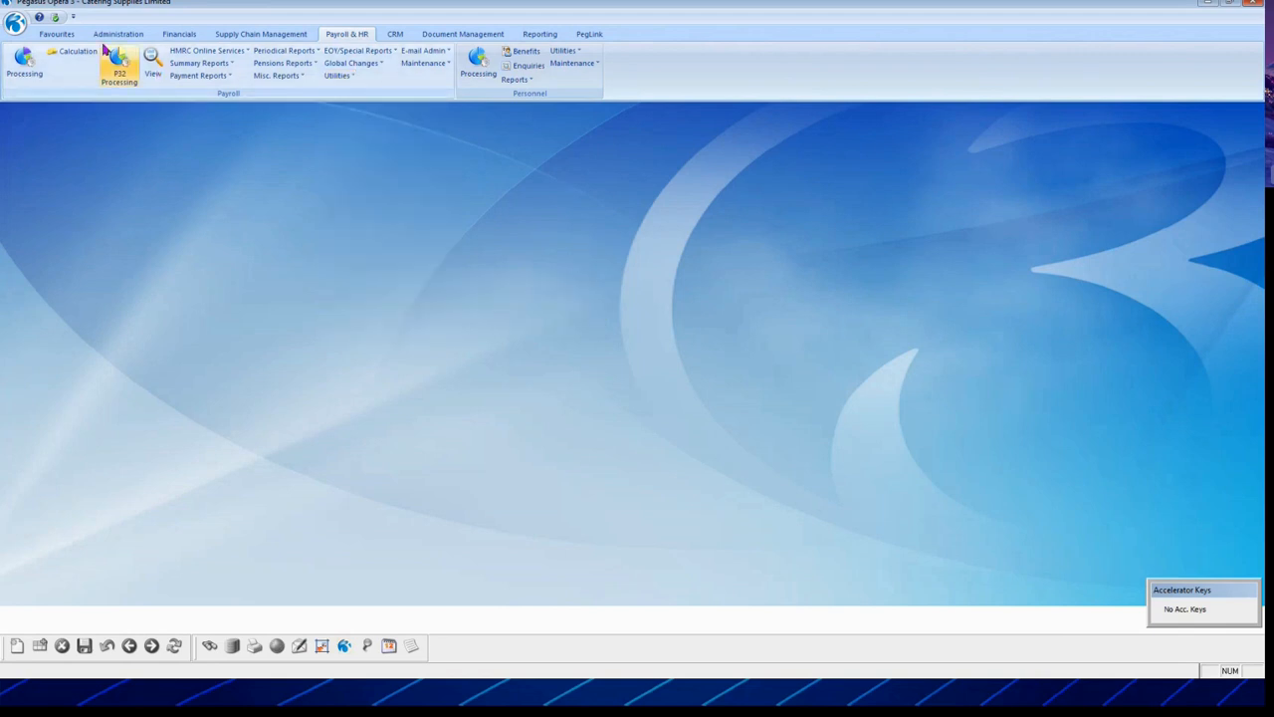
# Step: From the Favourites tab, open Ribbon Bar Options via the Reorder Menu icon
pyautogui.click(57, 38)
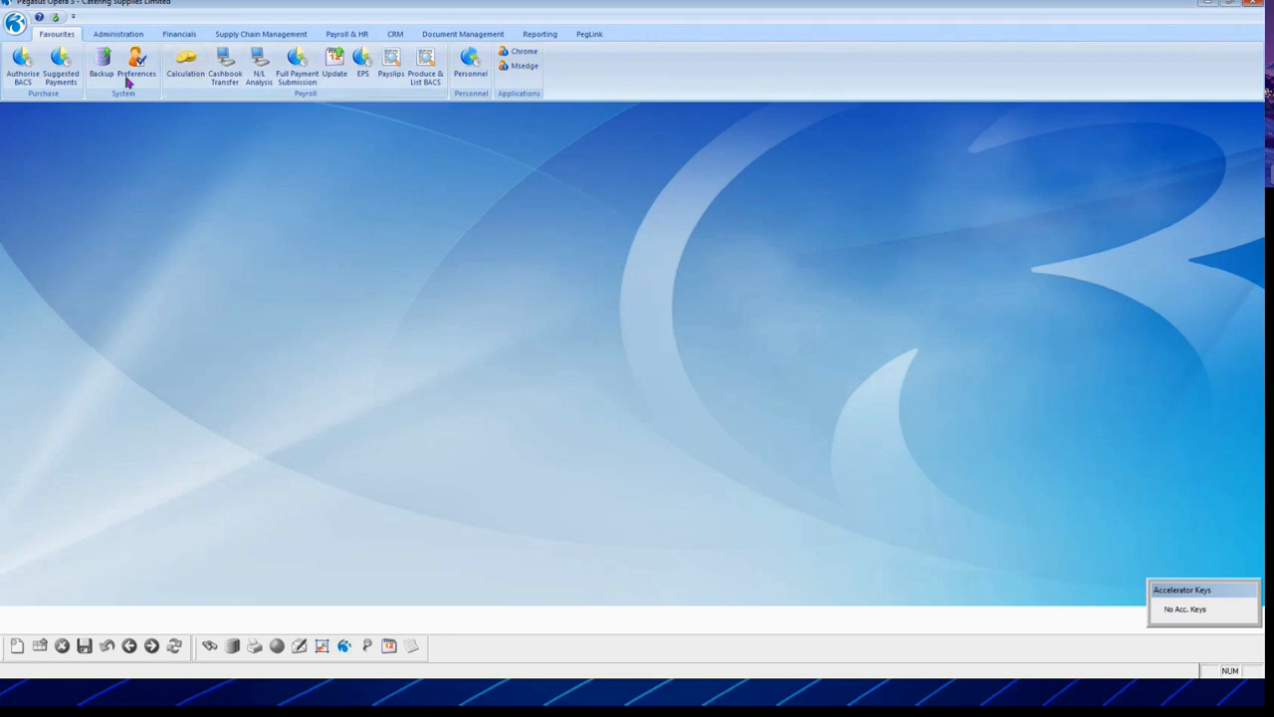
pyautogui.click(55, 19)
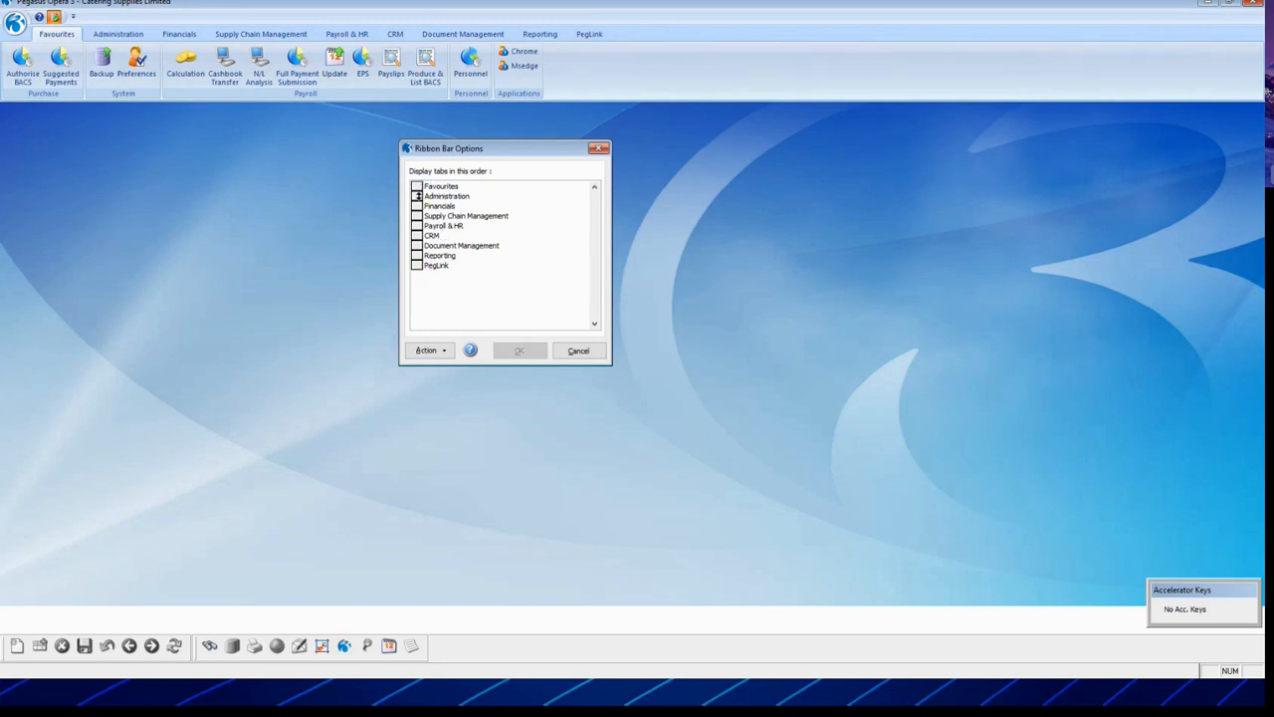
# Step: Drag Favourites below PegLink in the tab order, apply it, and view the Favourites tab
pyautogui.moveTo(416, 187); pyautogui.dragTo(416, 264)
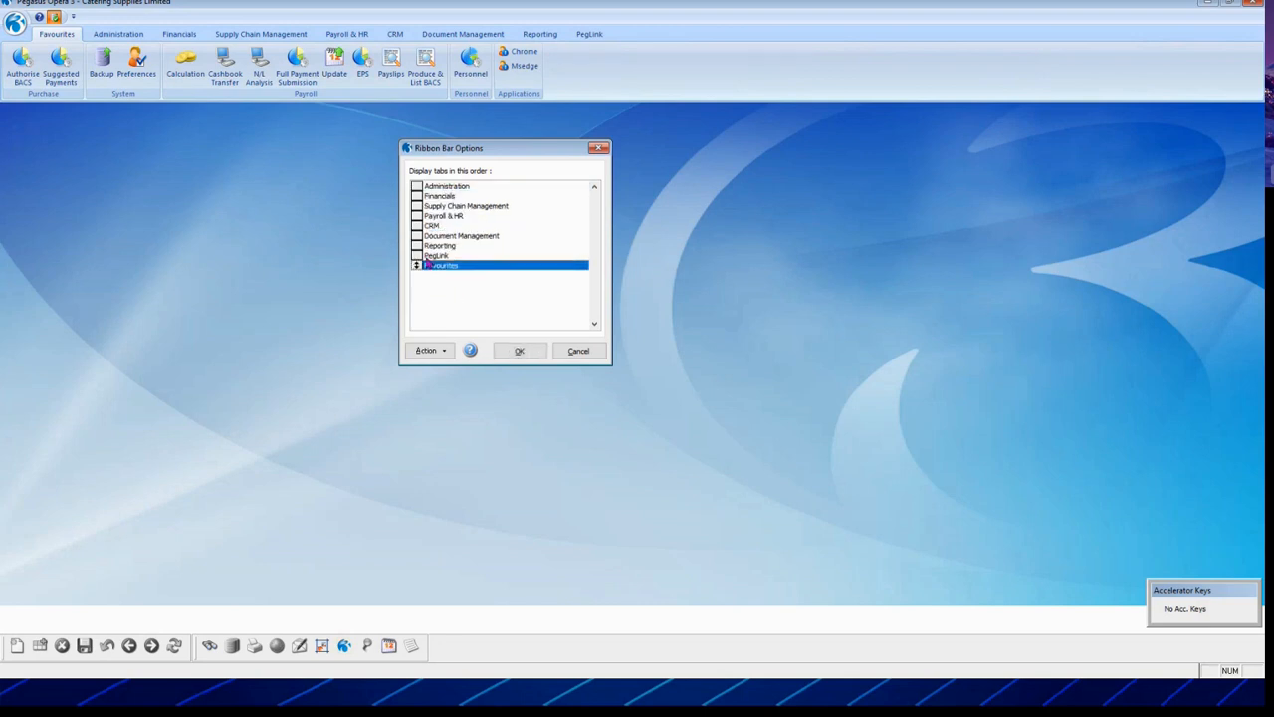
pyautogui.click(520, 354)
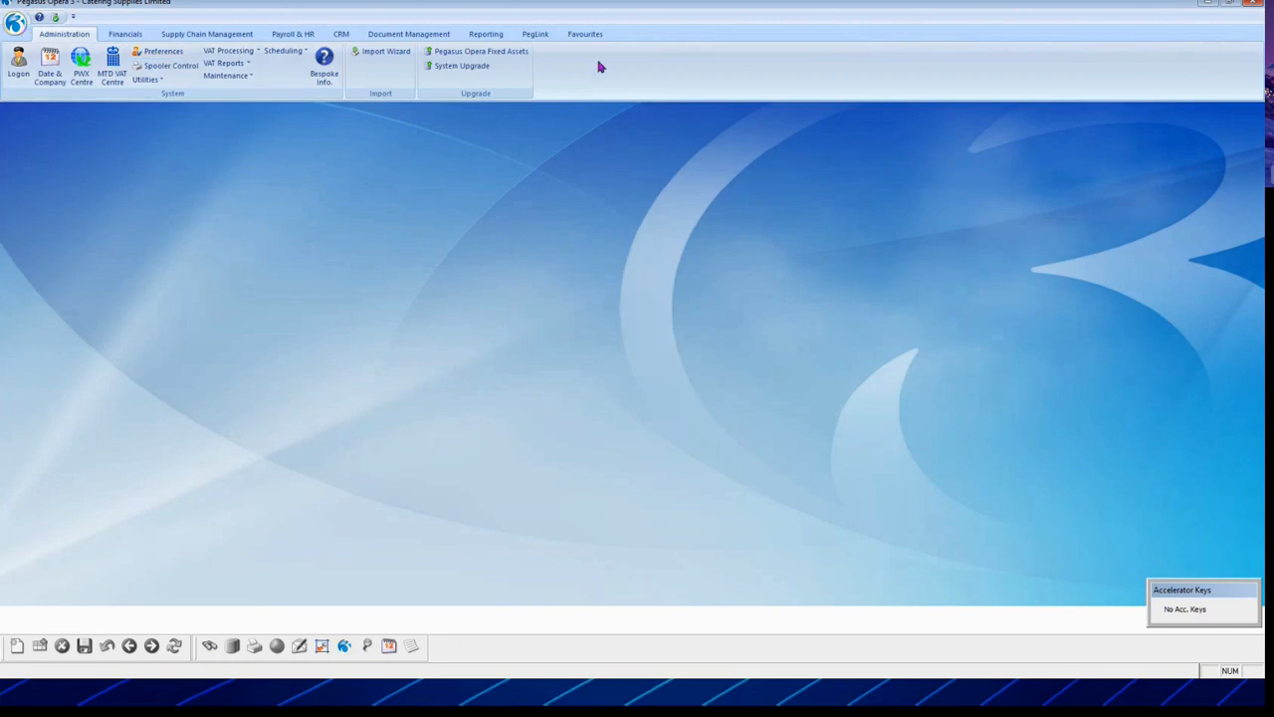
pyautogui.click(588, 35)
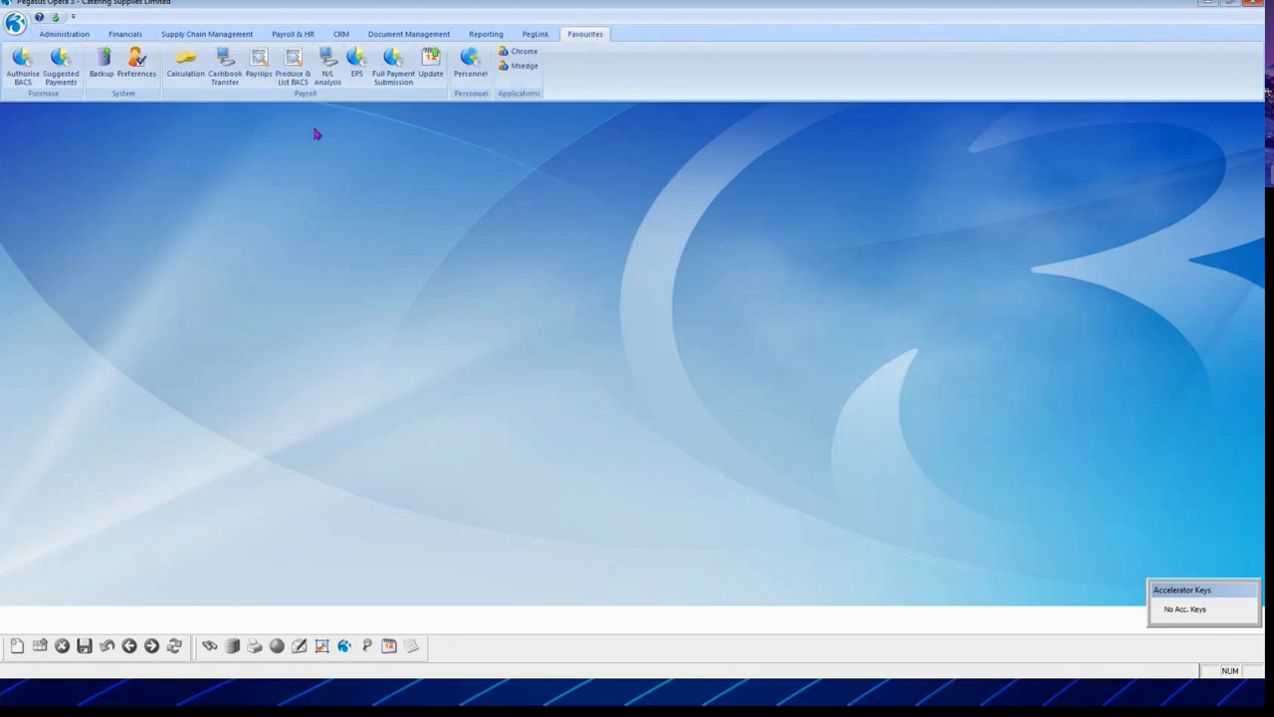
# Step: Open Order Favourites from Ribbon Bar Options and show the Payroll group's items
pyautogui.click(56, 18)
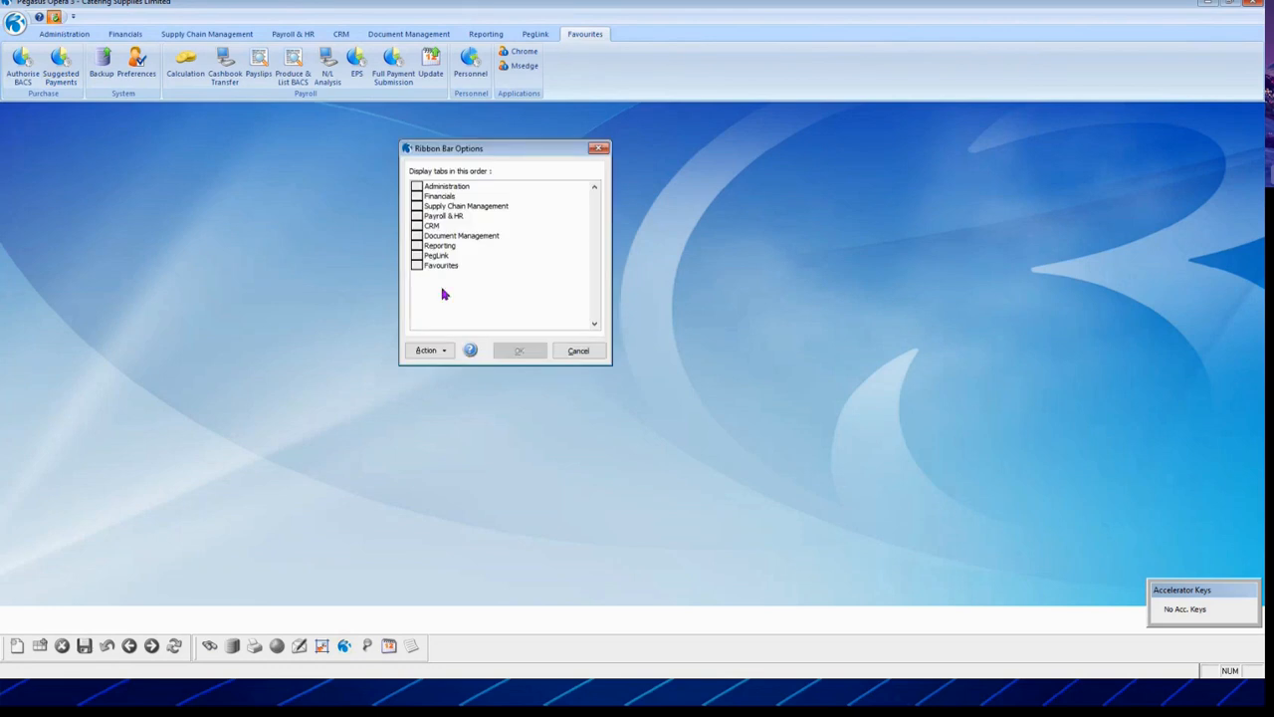
pyautogui.click(431, 356)
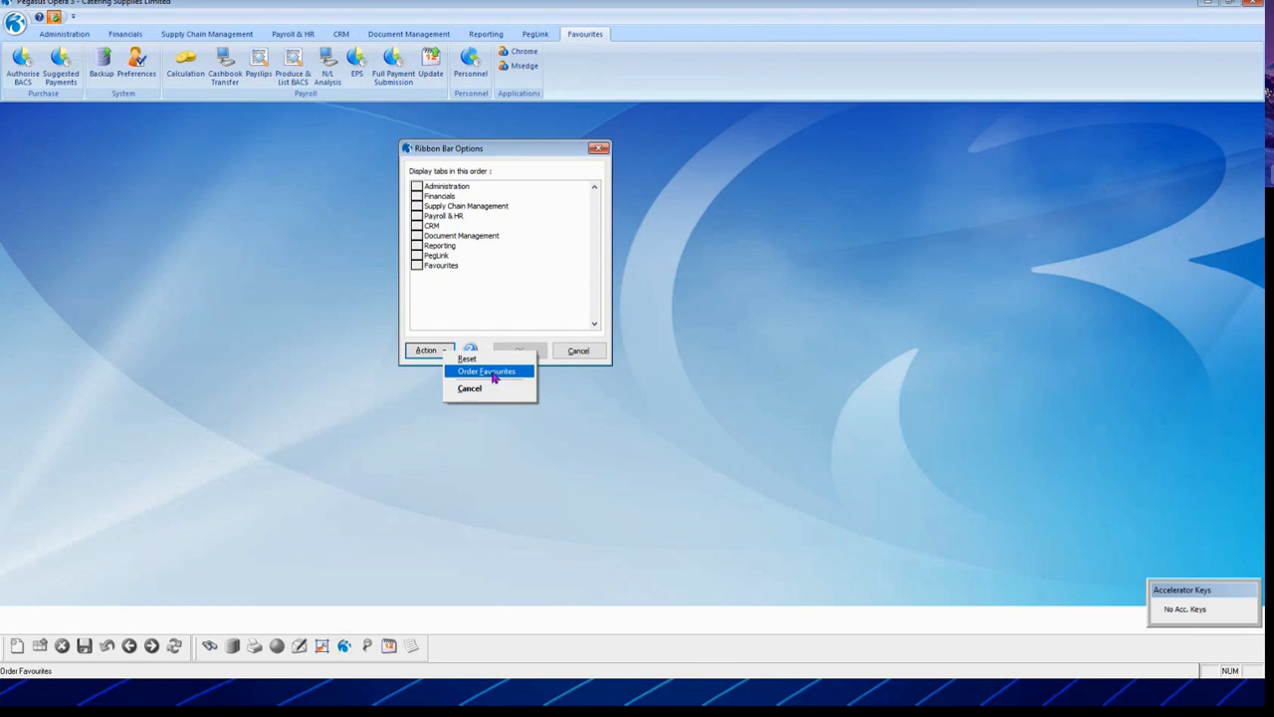
pyautogui.click(494, 377)
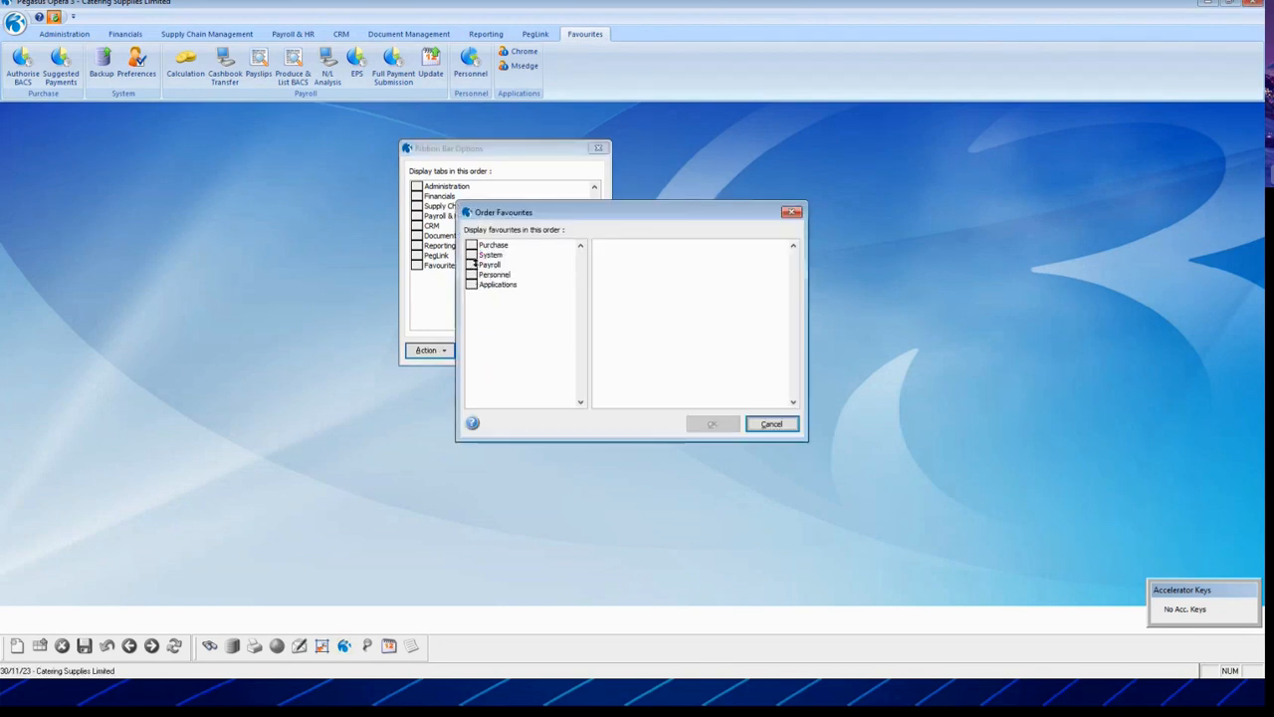
pyautogui.click(474, 264)
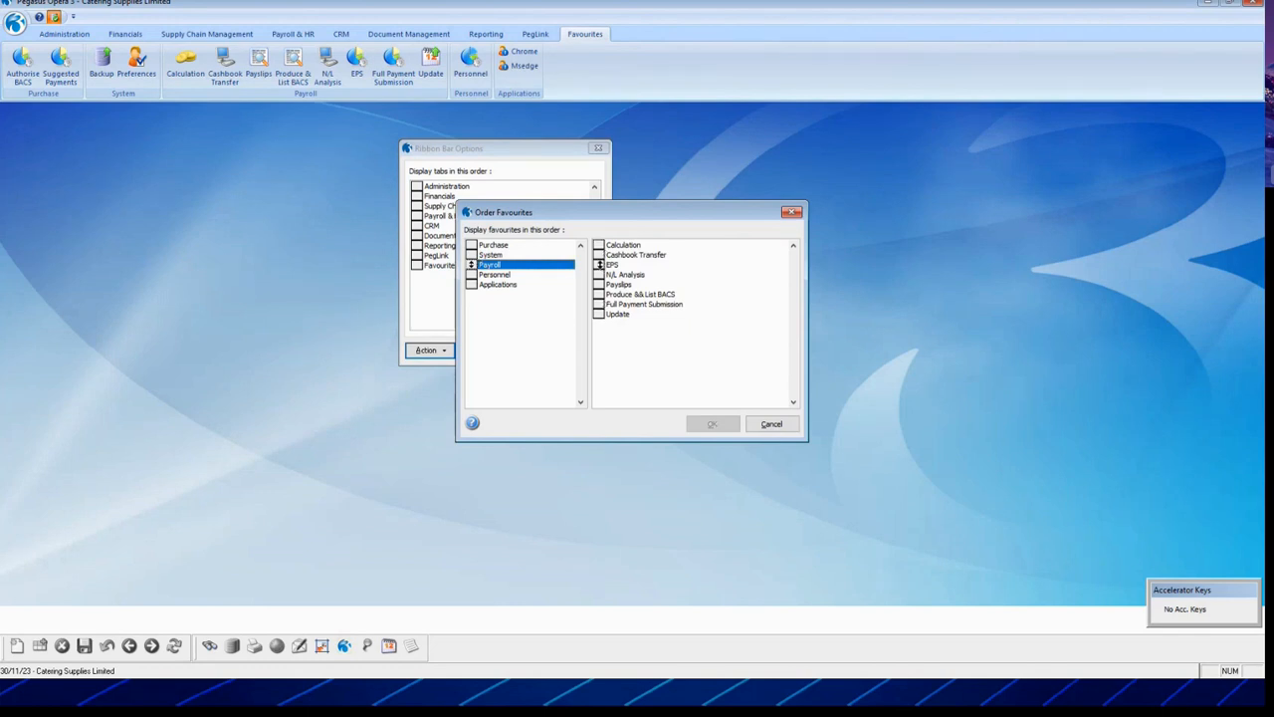
# Step: Move EPS to the bottom, below Update, and keep N/L Analysis above Update
pyautogui.click(598, 264)
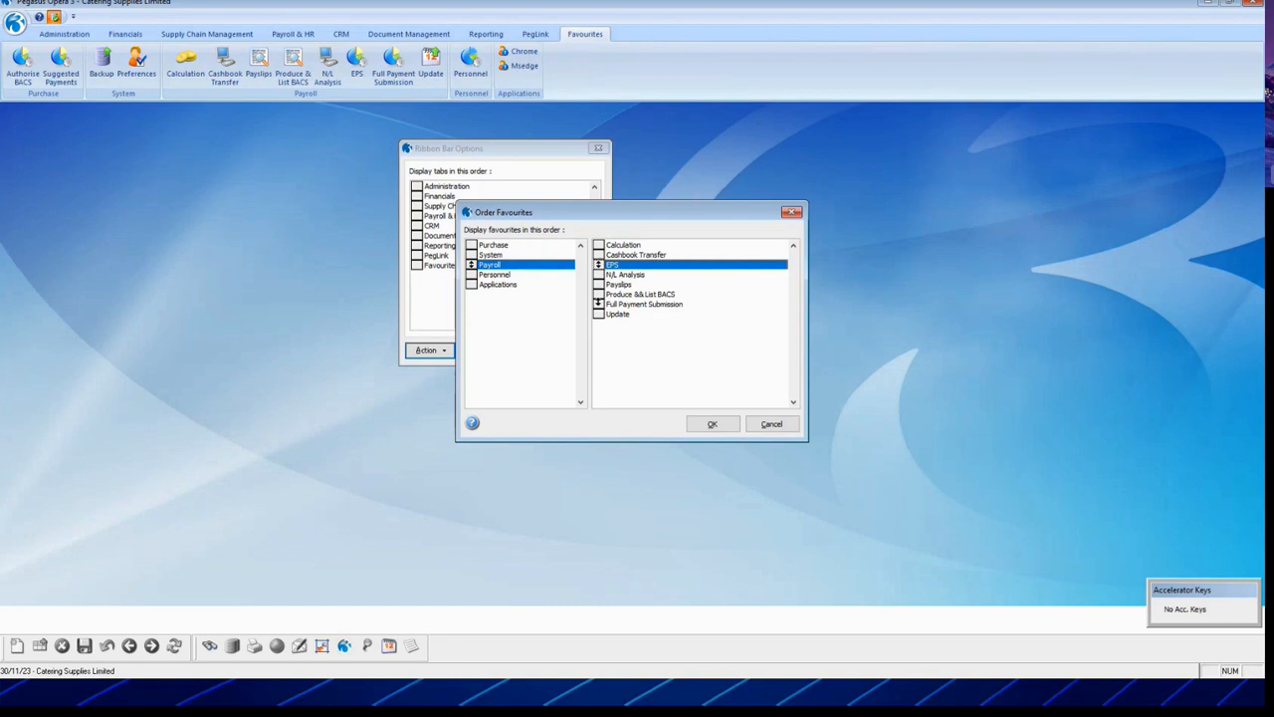
pyautogui.click(598, 303)
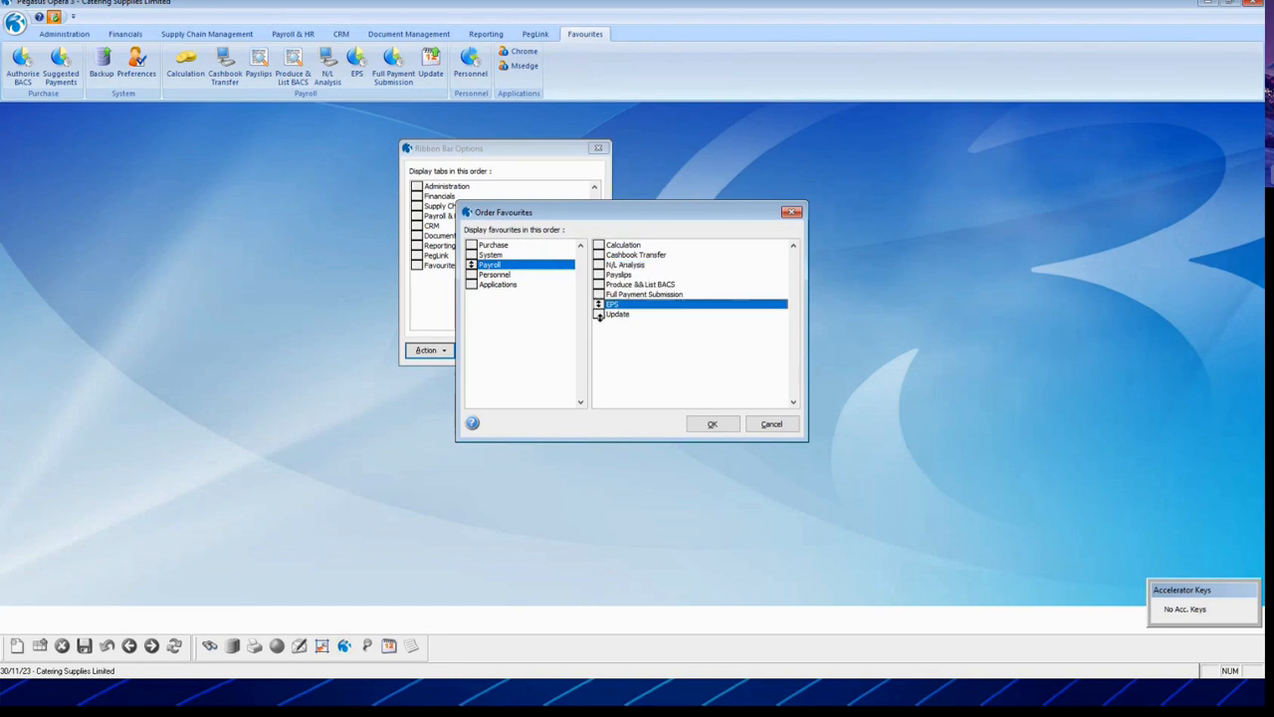
pyautogui.click(598, 314)
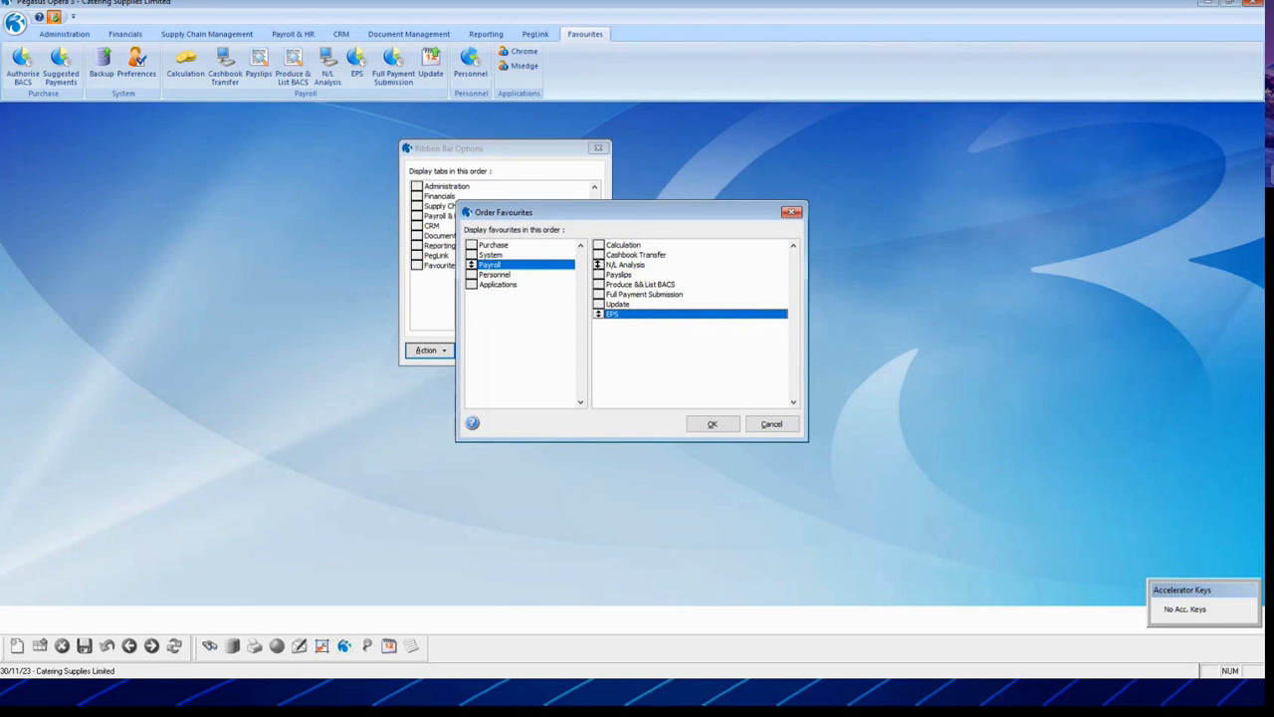
pyautogui.click(598, 263)
pyautogui.click(597, 304)
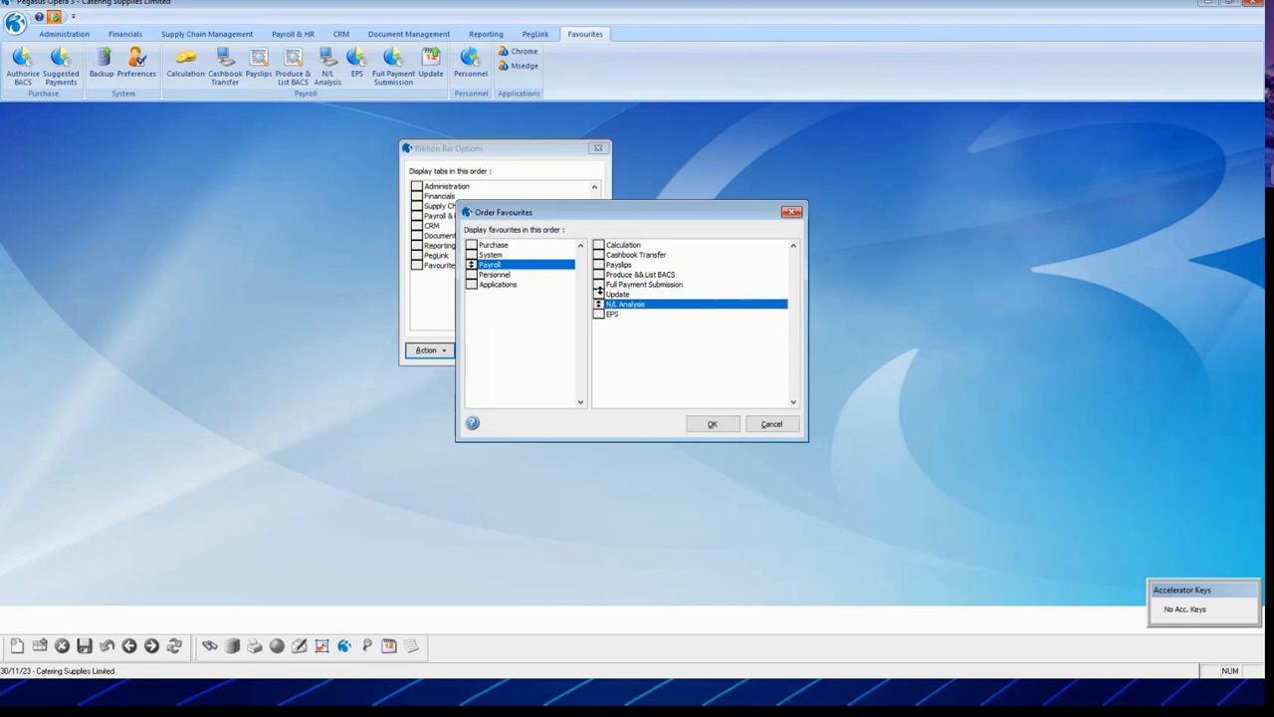
pyautogui.click(599, 289)
# Step: Confirm the new Payroll order, save it to the group, and close the dialog
pyautogui.click(703, 424)
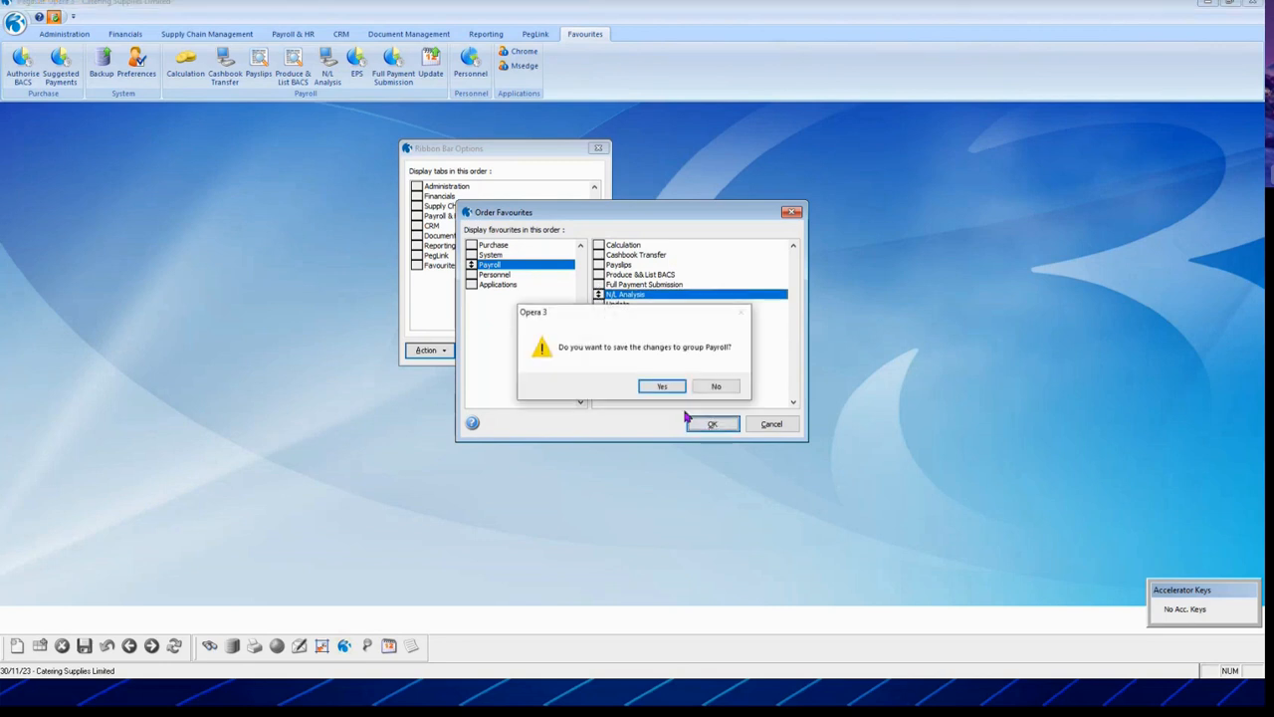
pyautogui.click(665, 388)
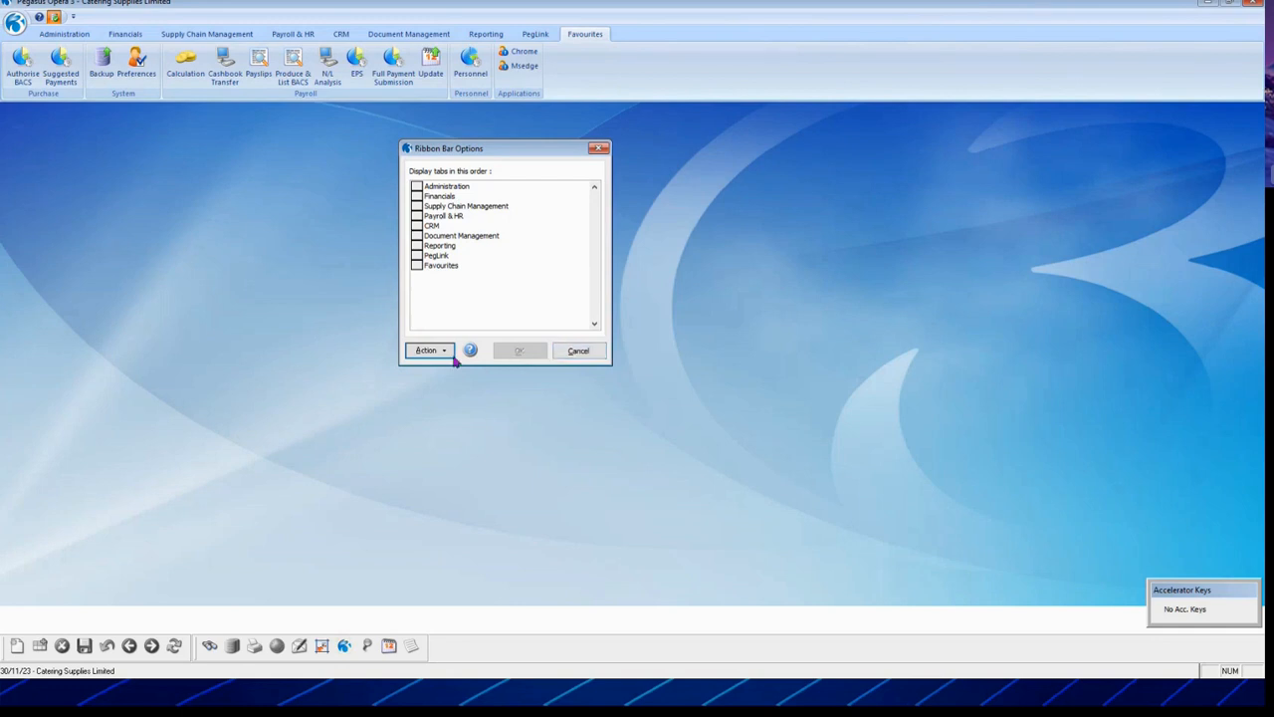
pyautogui.click(580, 354)
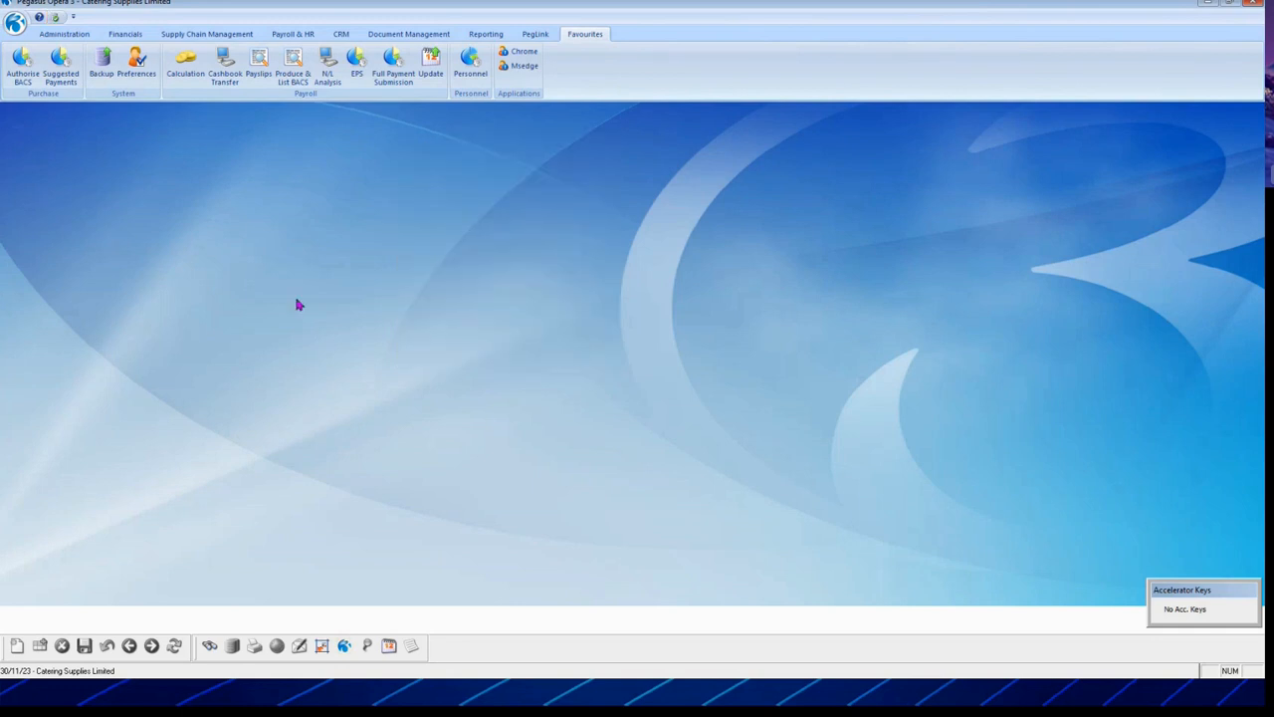
# Step: Log back on with the user ID and check the Payroll favourites now end with EPS
pyautogui.click(12, 26)
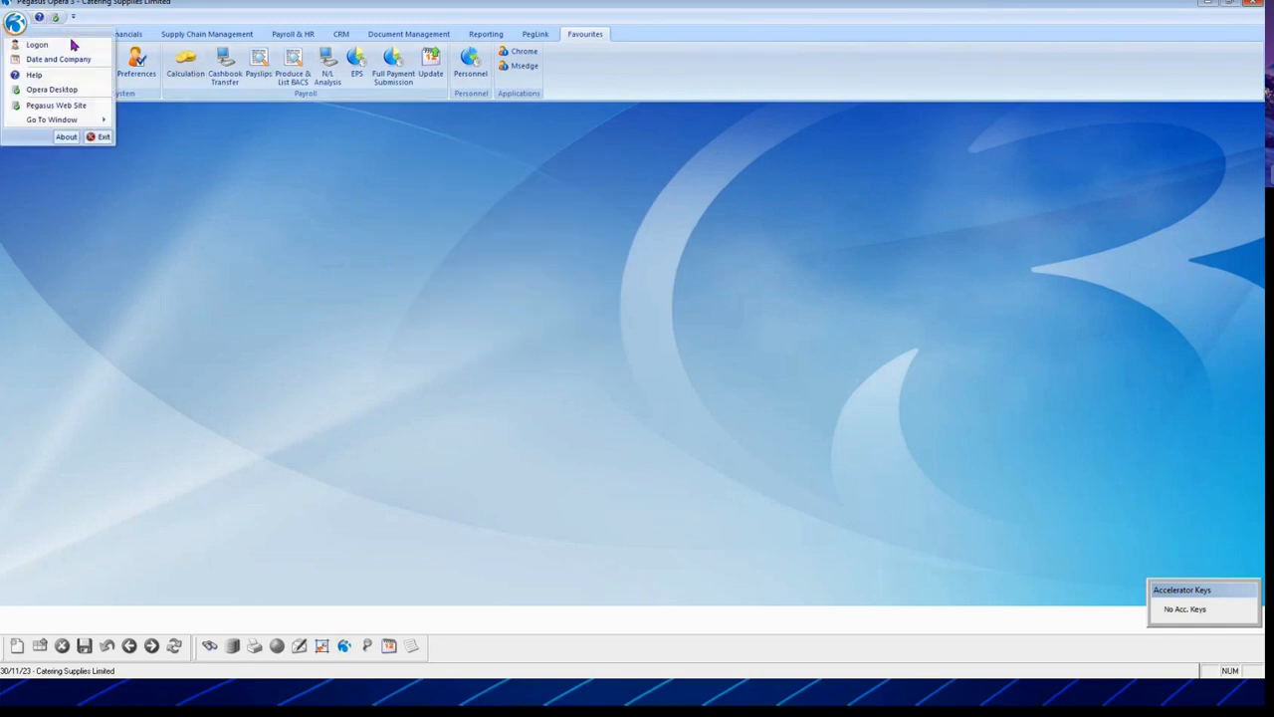
pyautogui.click(50, 45)
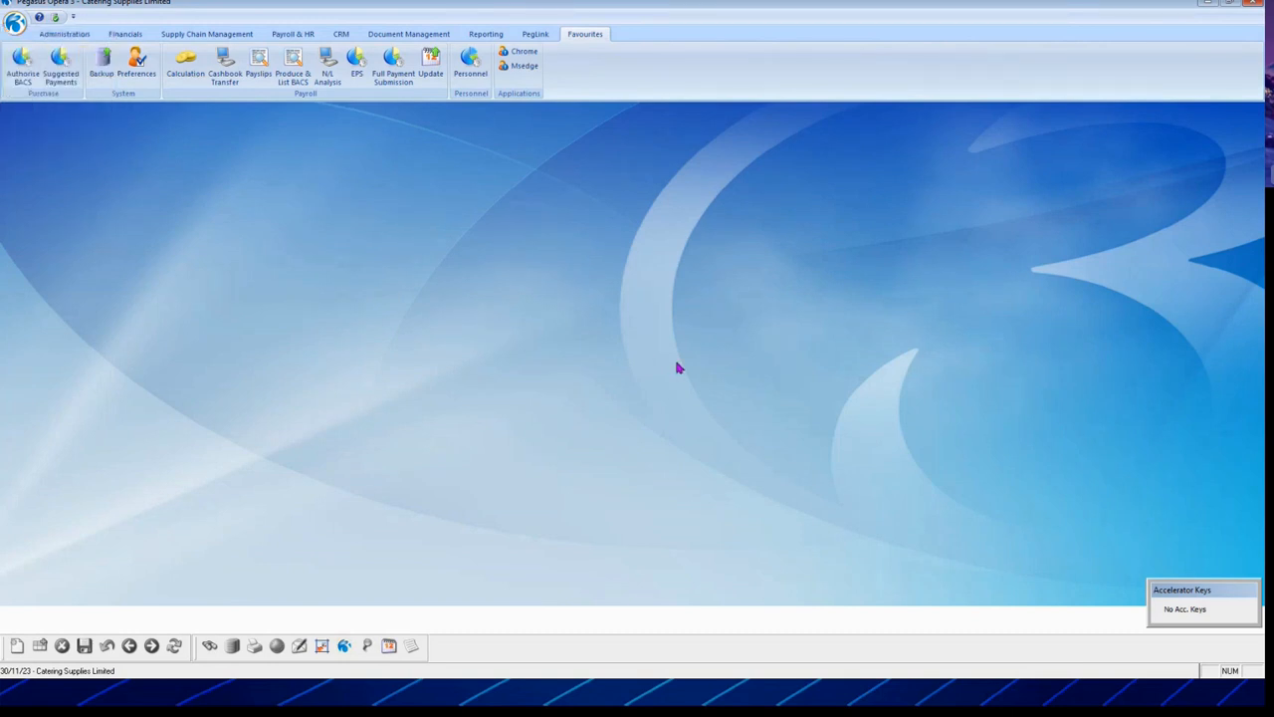
pyautogui.write('M')
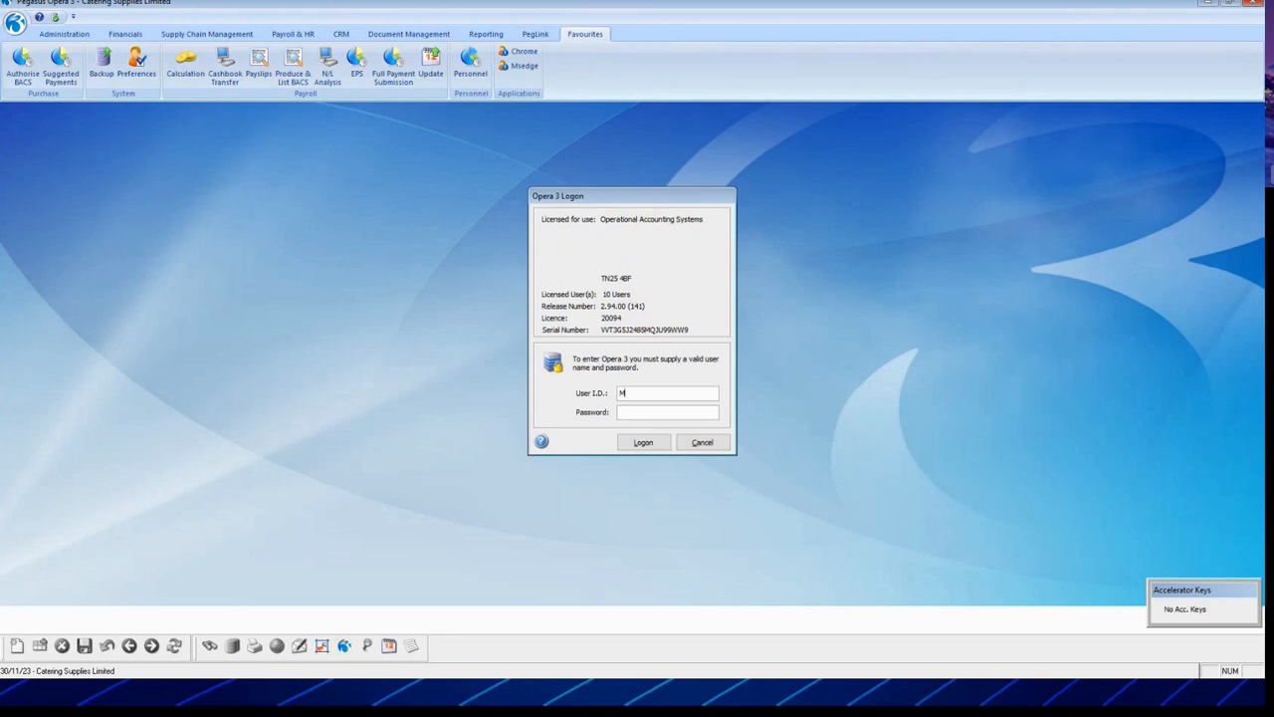
pyautogui.press('Return')
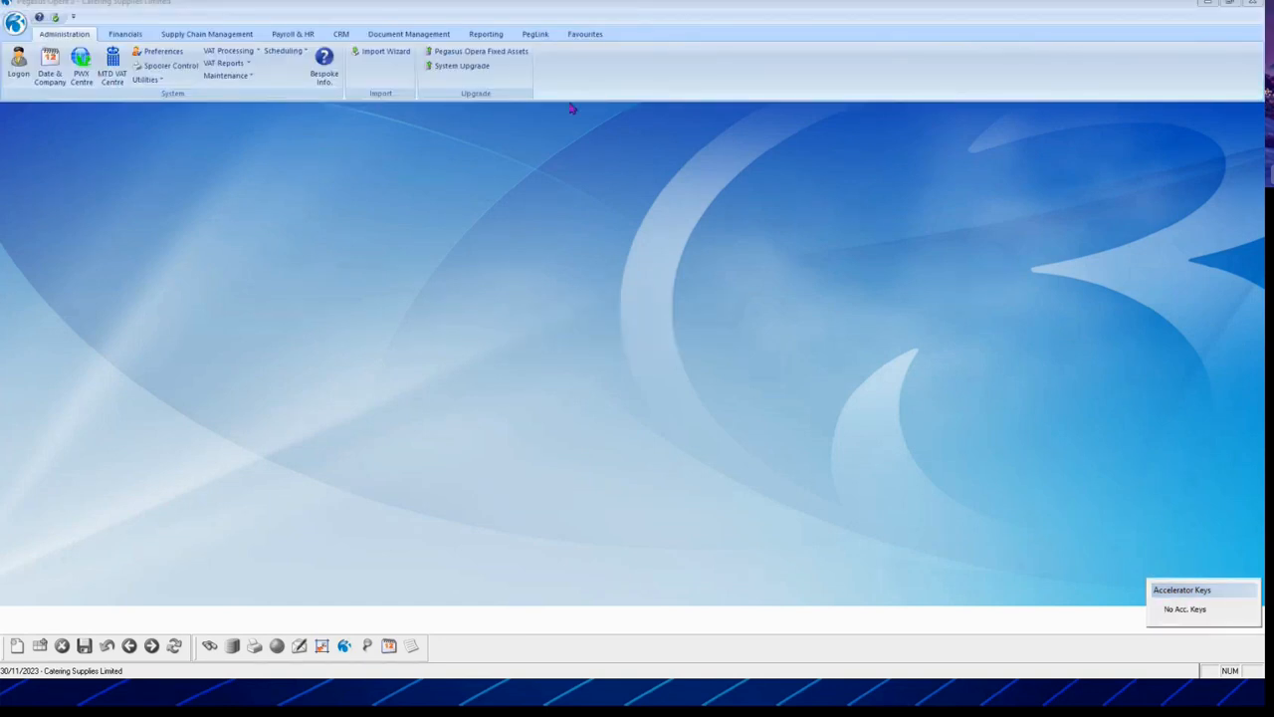
pyautogui.click(587, 37)
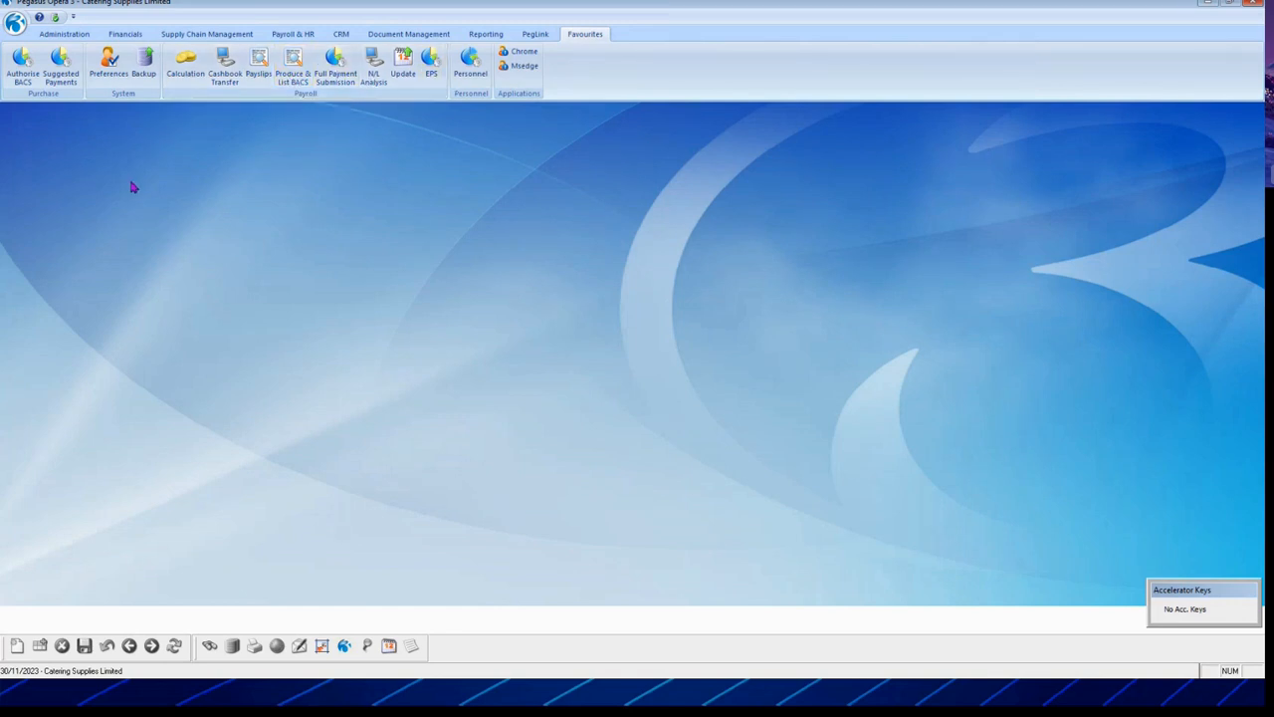
pyautogui.click(78, 34)
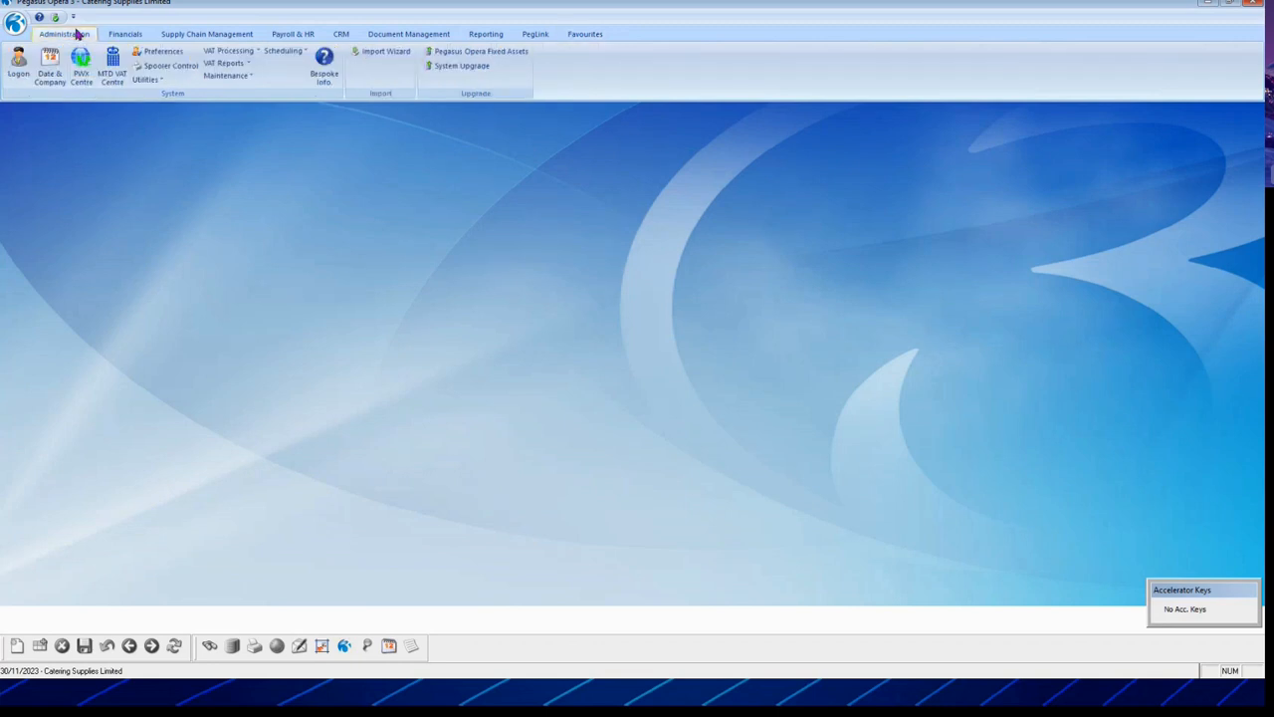
# Step: Open Preferences from Administration and reselect Catering Supplies Limited as default company
pyautogui.click(164, 52)
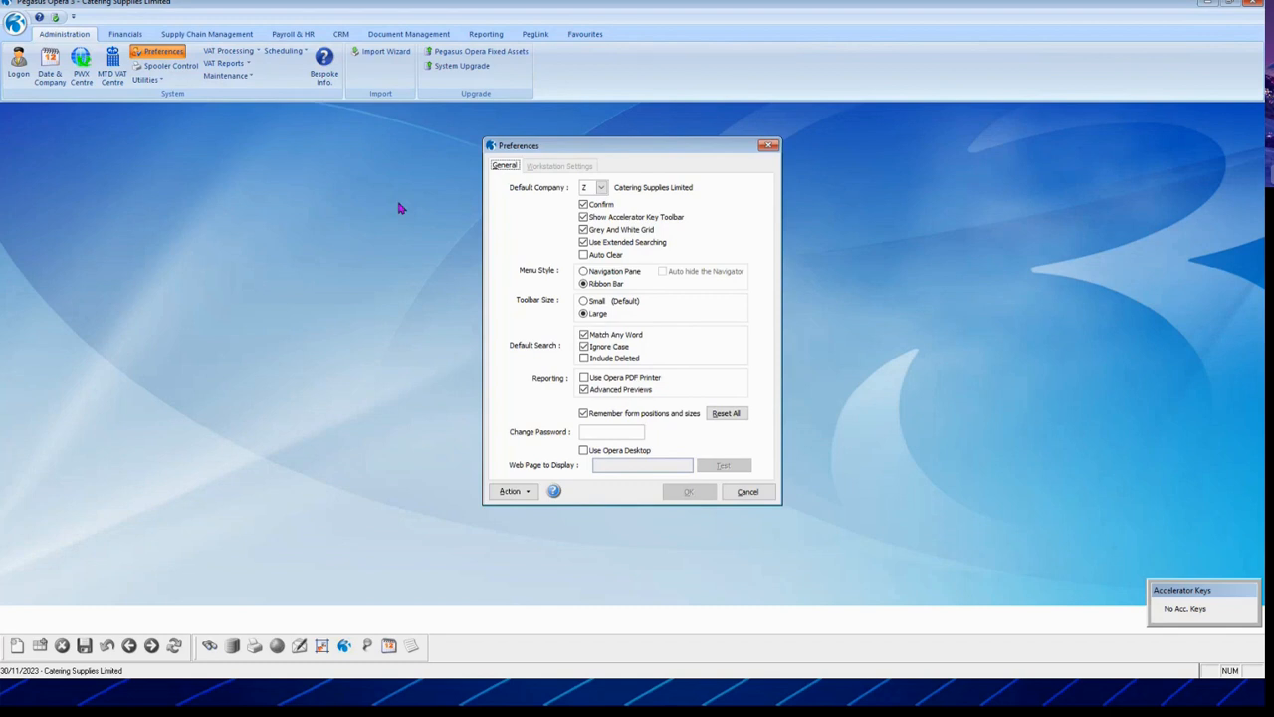
pyautogui.click(601, 187)
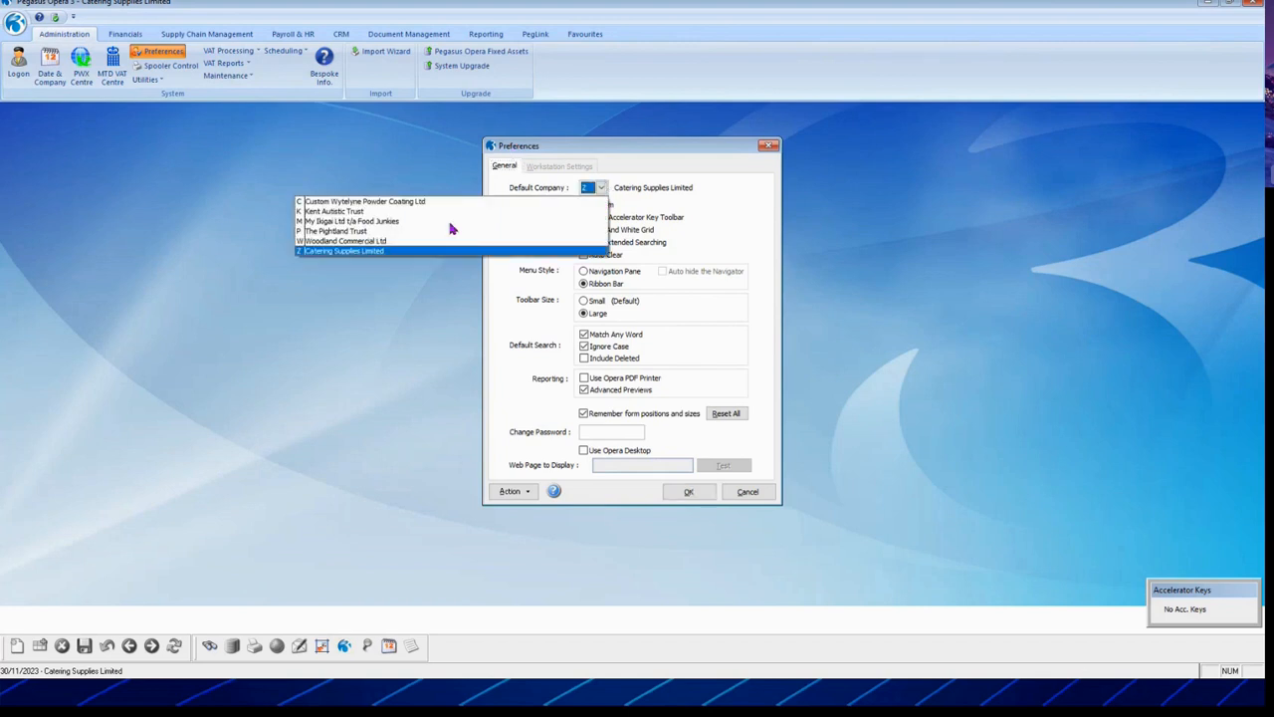
pyautogui.click(375, 256)
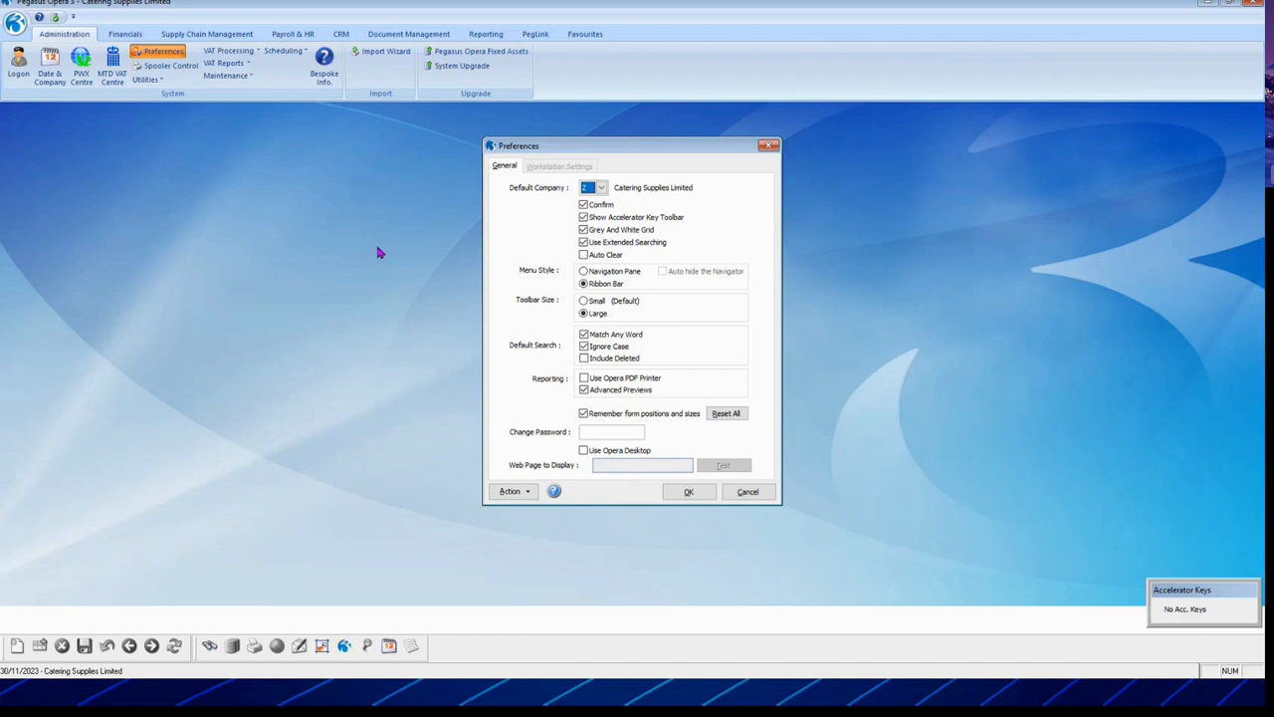
# Step: Move the Accelerator Keys panel aside, tick Use Opera Desktop, and focus Web Page to Display
pyautogui.moveTo(1024, 538); pyautogui.dragTo(973, 475)
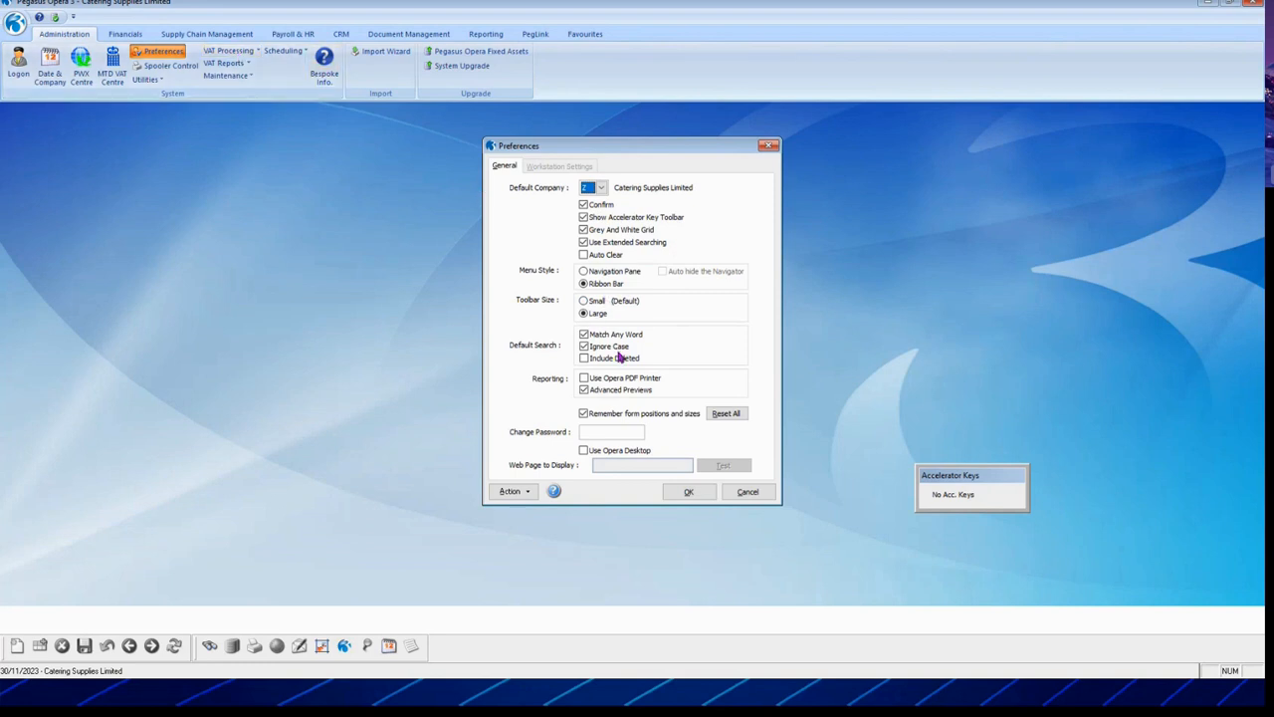
pyautogui.click(603, 432)
pyautogui.click(585, 451)
pyautogui.click(622, 462)
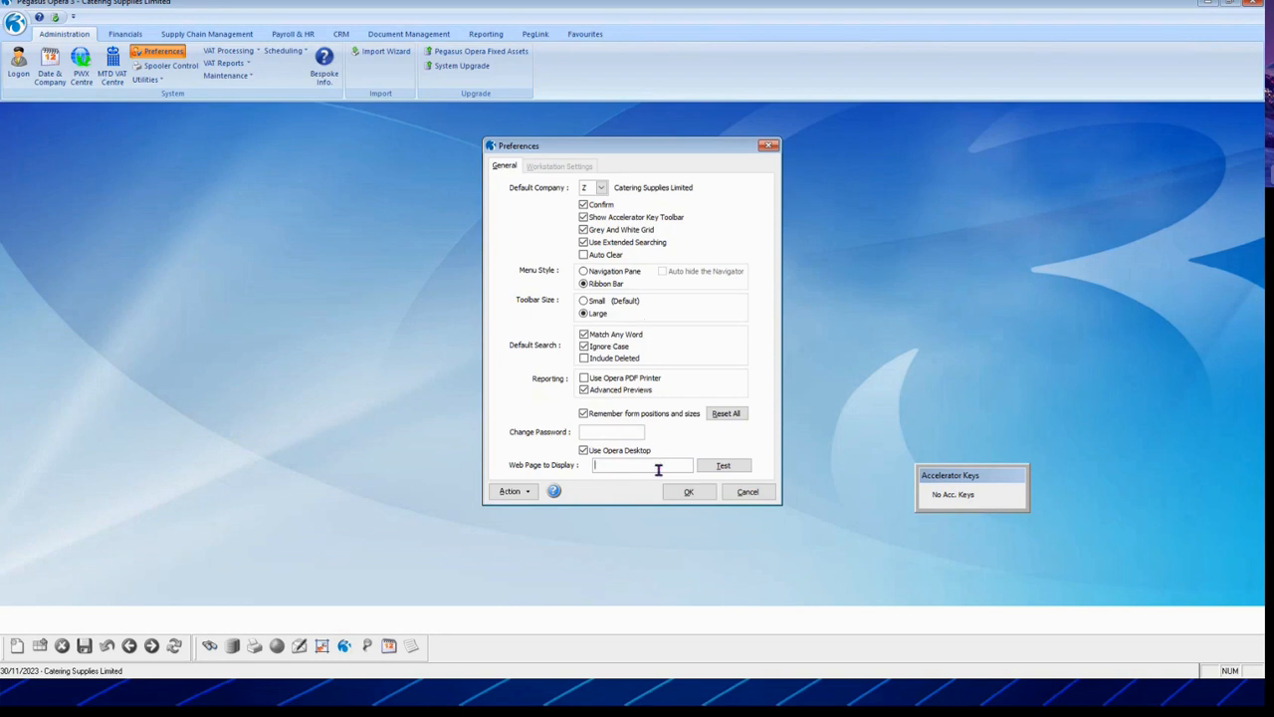
pyautogui.write('www.o-a-sys.co.uk')
pyautogui.click(724, 465)
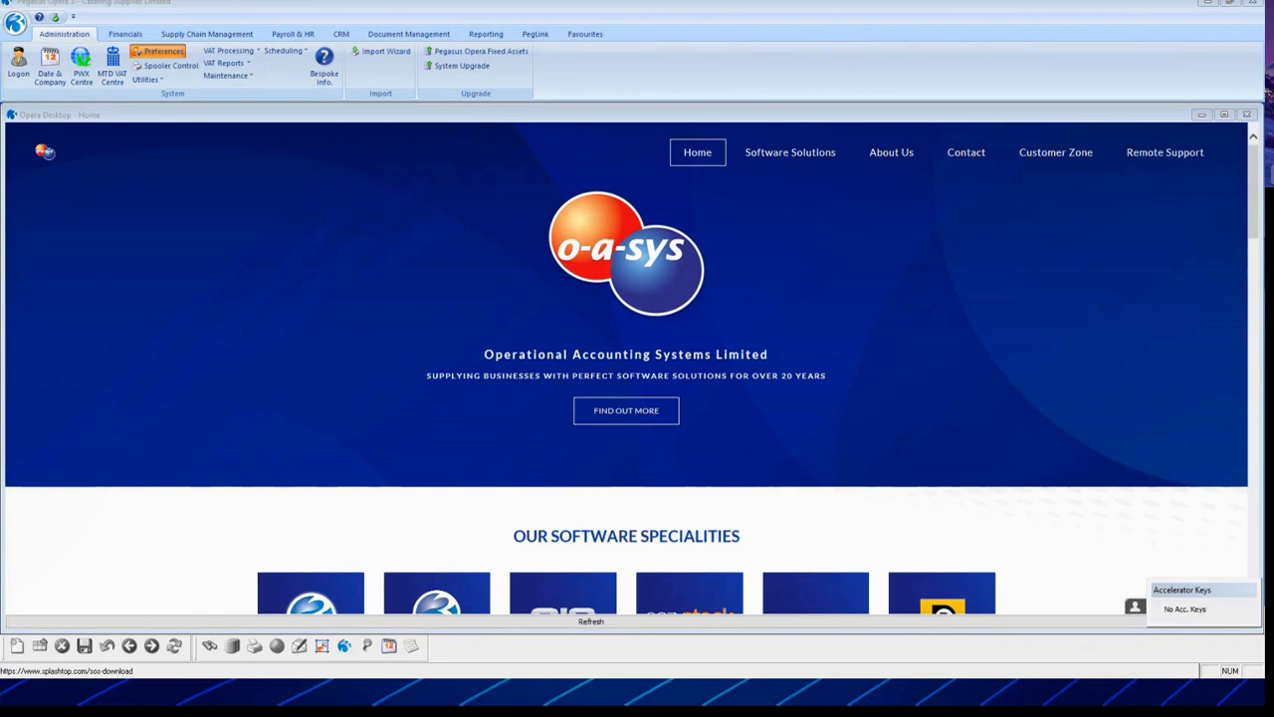
# Step: Close the Opera Desktop page and advance the slideshow to topic 3, Opera 3 Contacts
pyautogui.click(293, 439)
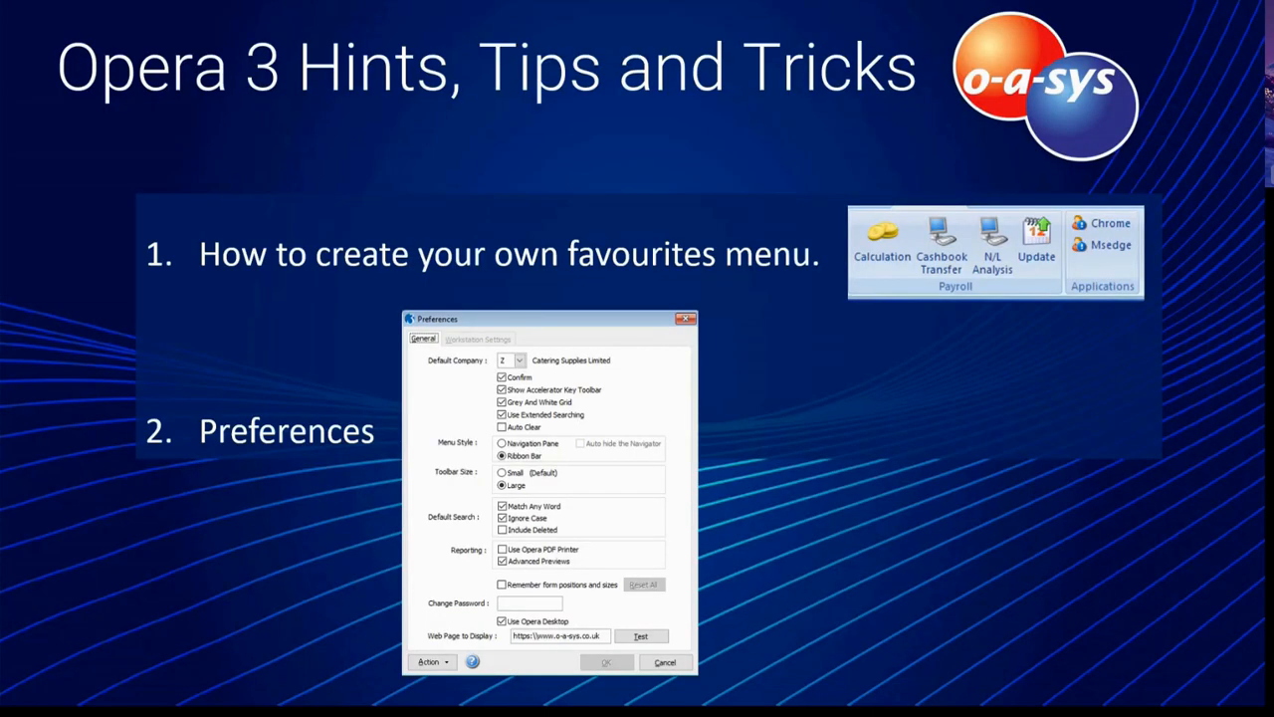
pyautogui.click(528, 263)
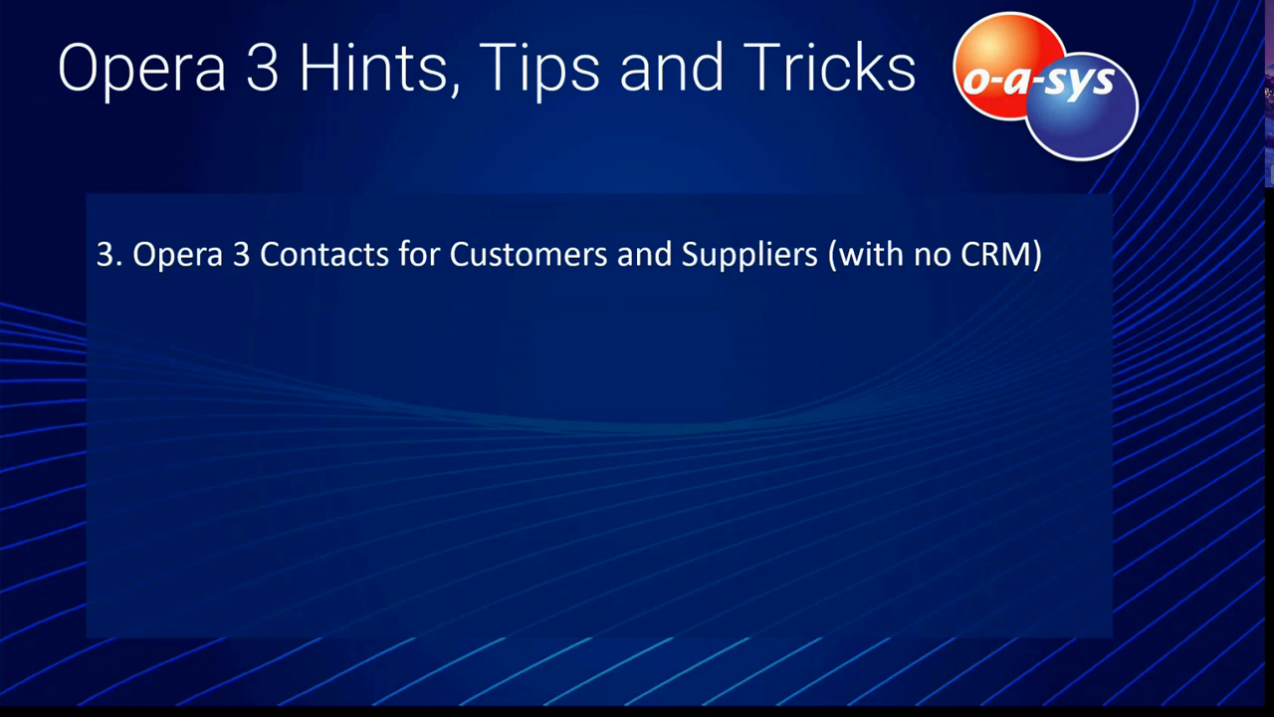
# Step: Advance to the Contacts slide and reveal the Opera 3 Contacts record screenshot
pyautogui.click(650, 351)
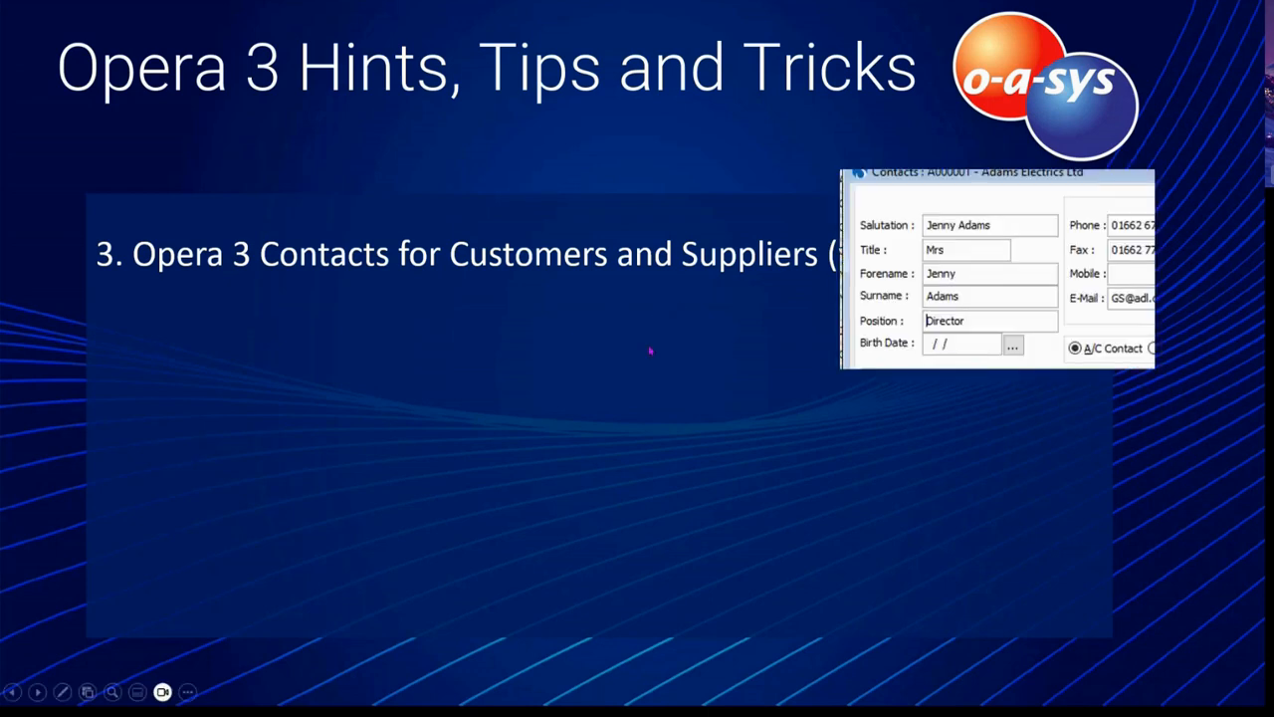
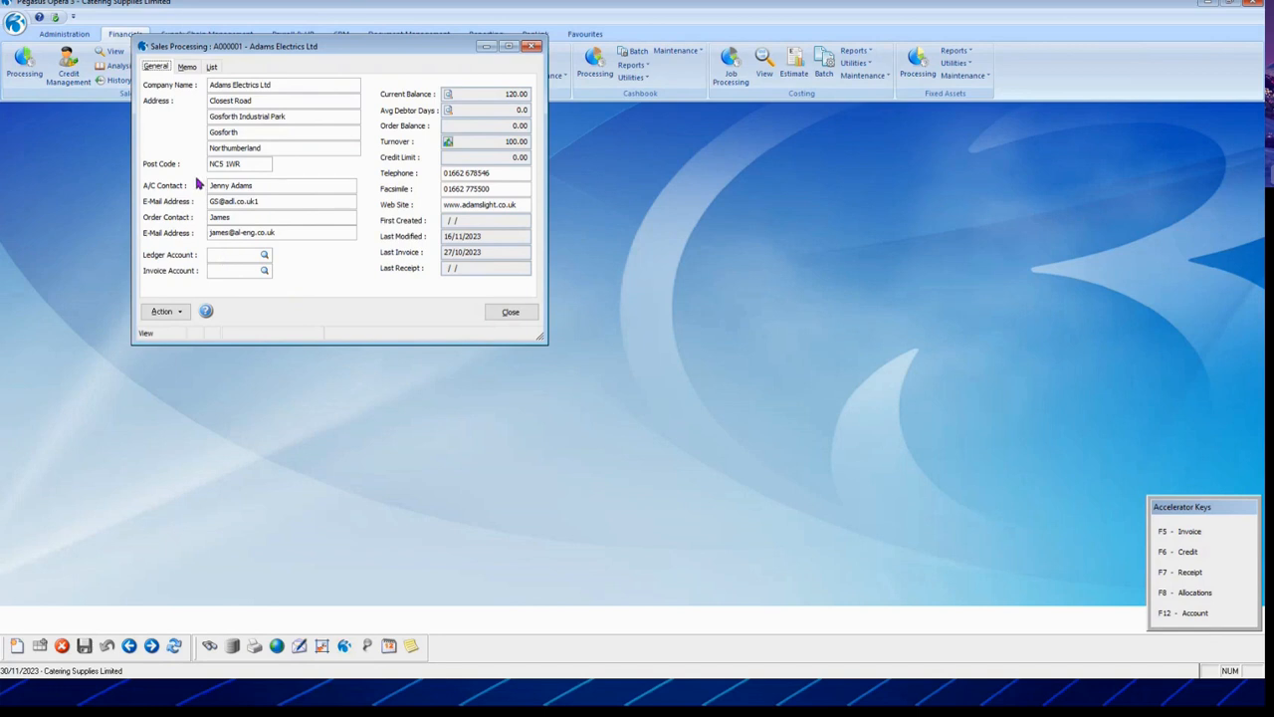
# Step: Insert the missing hyphen into the domain of the order contact's e-mail address
pyautogui.moveTo(284, 234); pyautogui.dragTo(209, 243)
pyautogui.click(235, 234)
pyautogui.write('-')
pyautogui.click(260, 202)
pyautogui.click(167, 311)
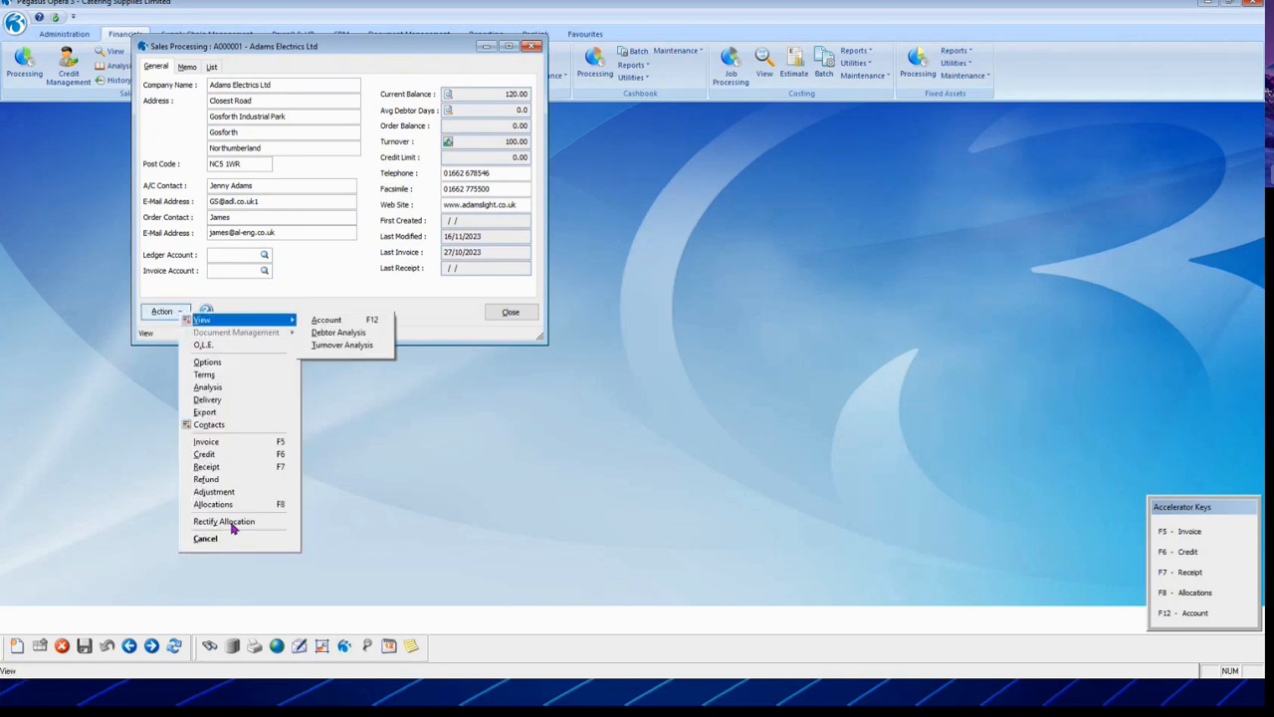
# Step: Open the account's contacts beside the customer record and review the Smoker and Manager contacts
pyautogui.click(227, 425)
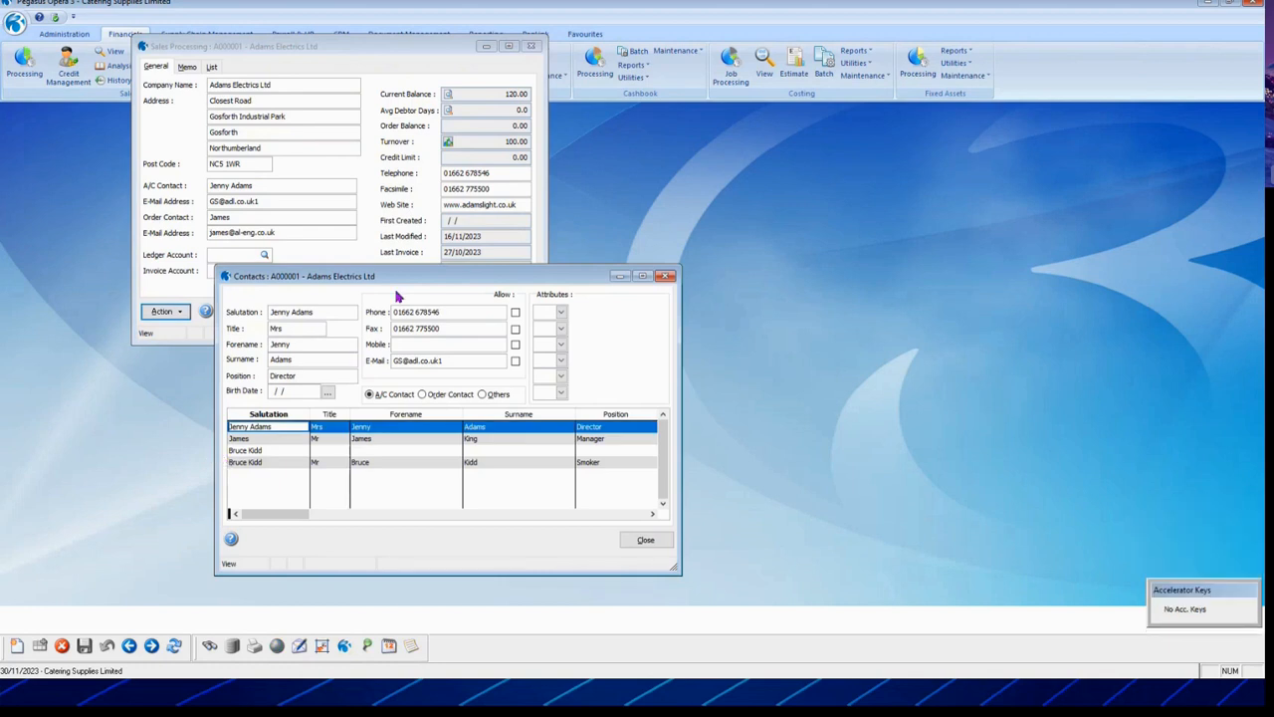
pyautogui.moveTo(413, 275); pyautogui.dragTo(503, 173)
pyautogui.doubleClick(501, 174)
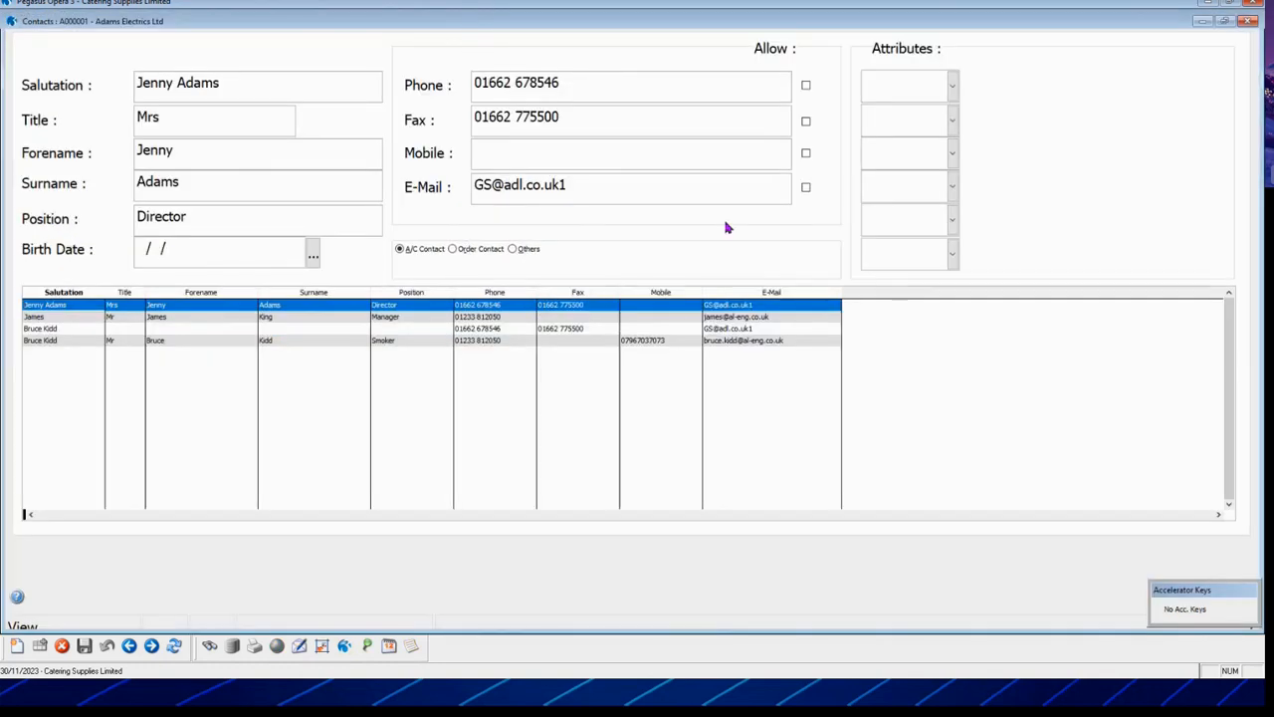
pyautogui.click(1216, 21)
pyautogui.moveTo(602, 178); pyautogui.dragTo(855, 144)
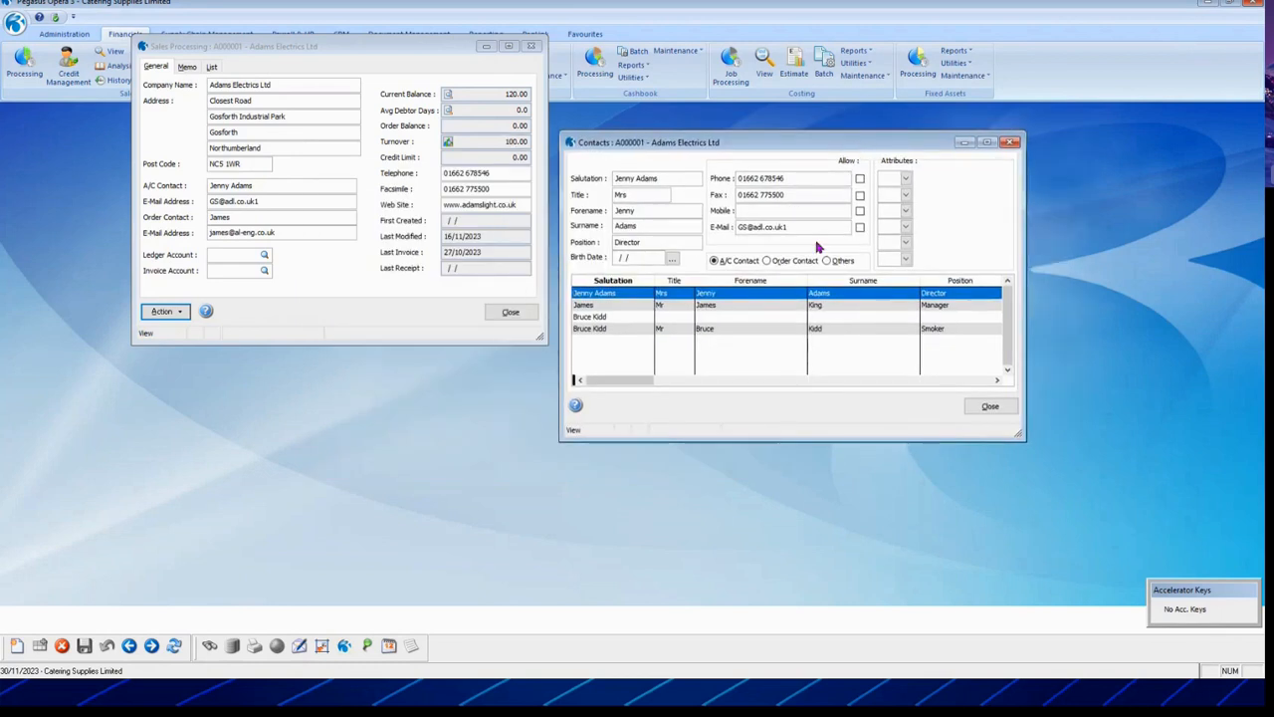
pyautogui.click(905, 177)
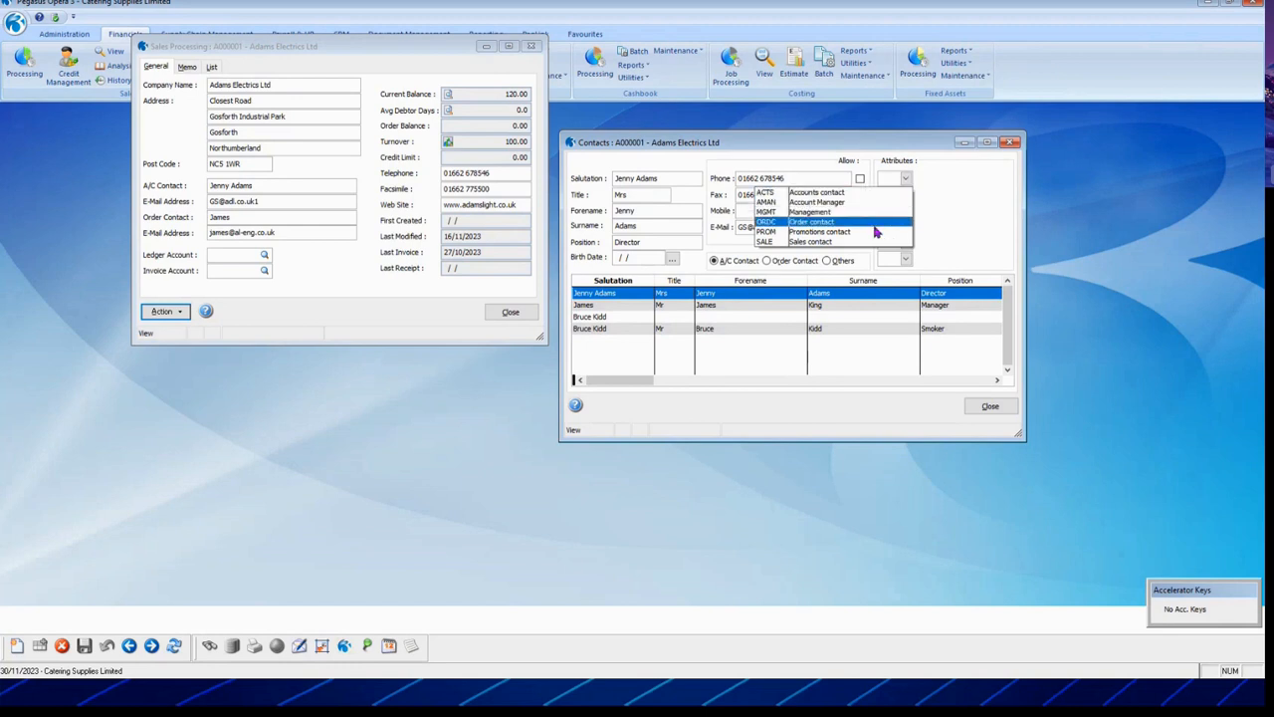
pyautogui.click(909, 180)
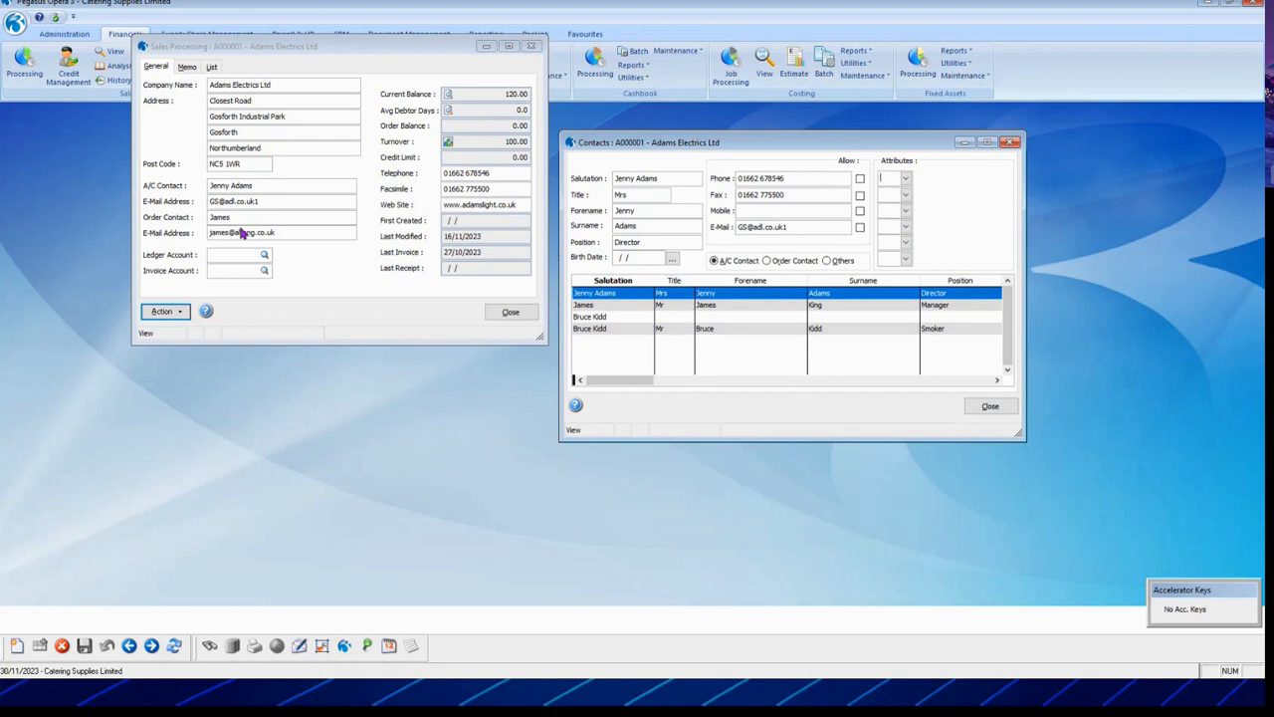
pyautogui.click(699, 329)
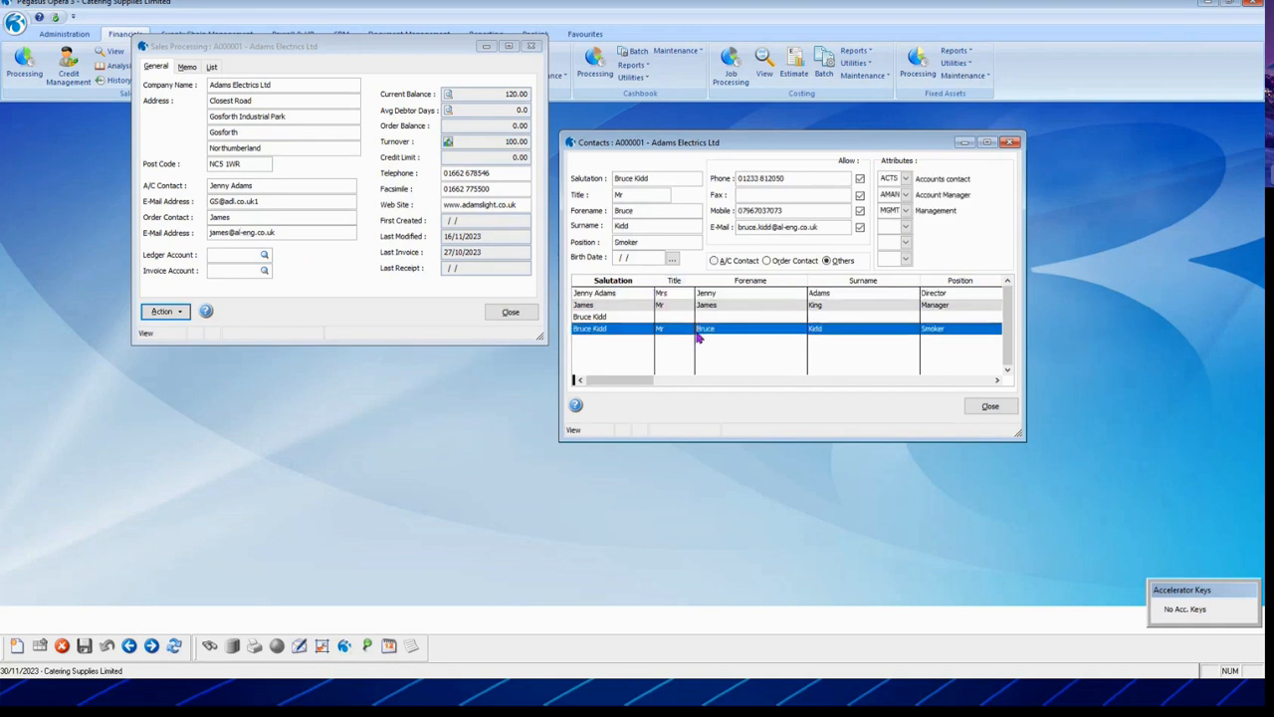
pyautogui.click(695, 305)
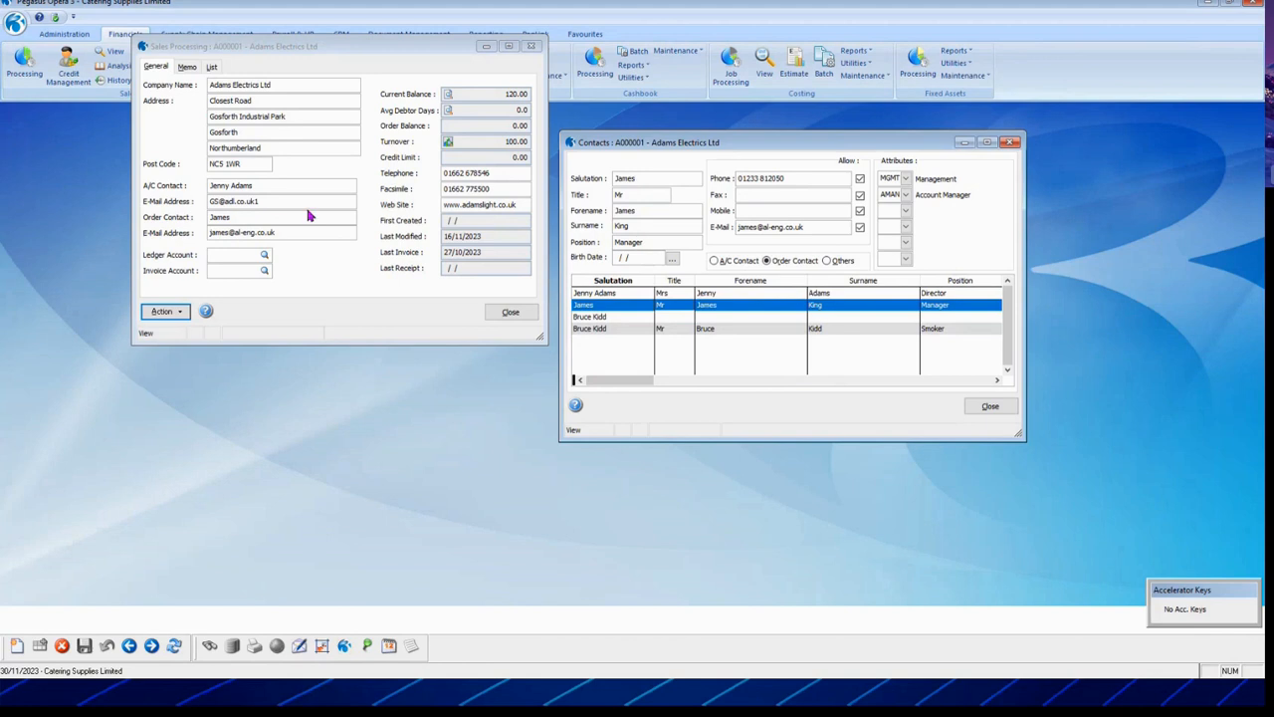
pyautogui.moveTo(285, 185); pyautogui.dragTo(203, 190)
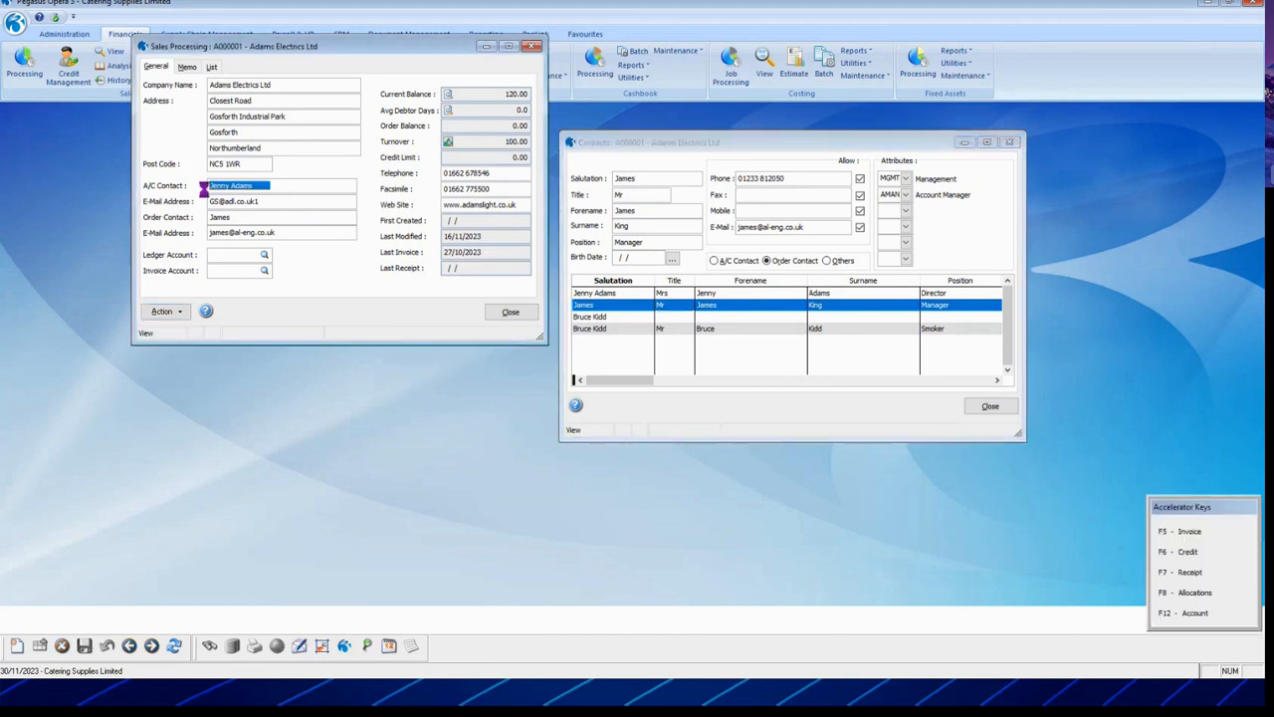
pyautogui.click(274, 204)
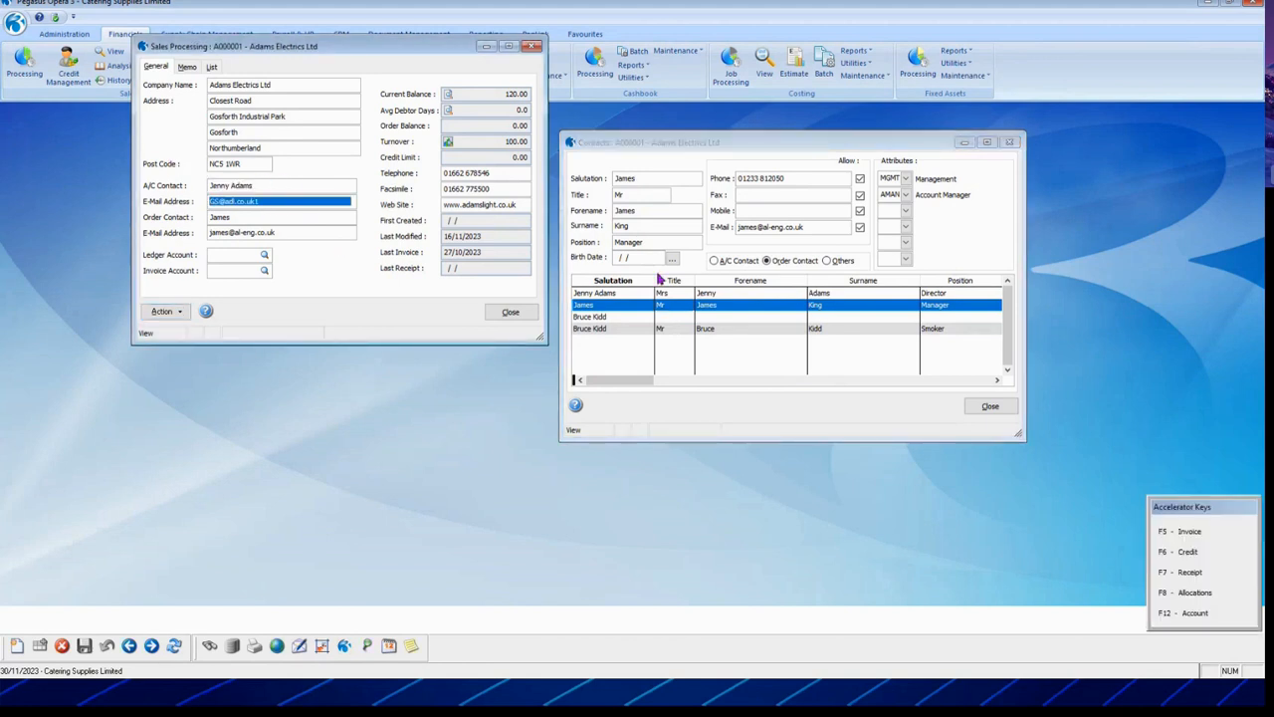
pyautogui.click(695, 274)
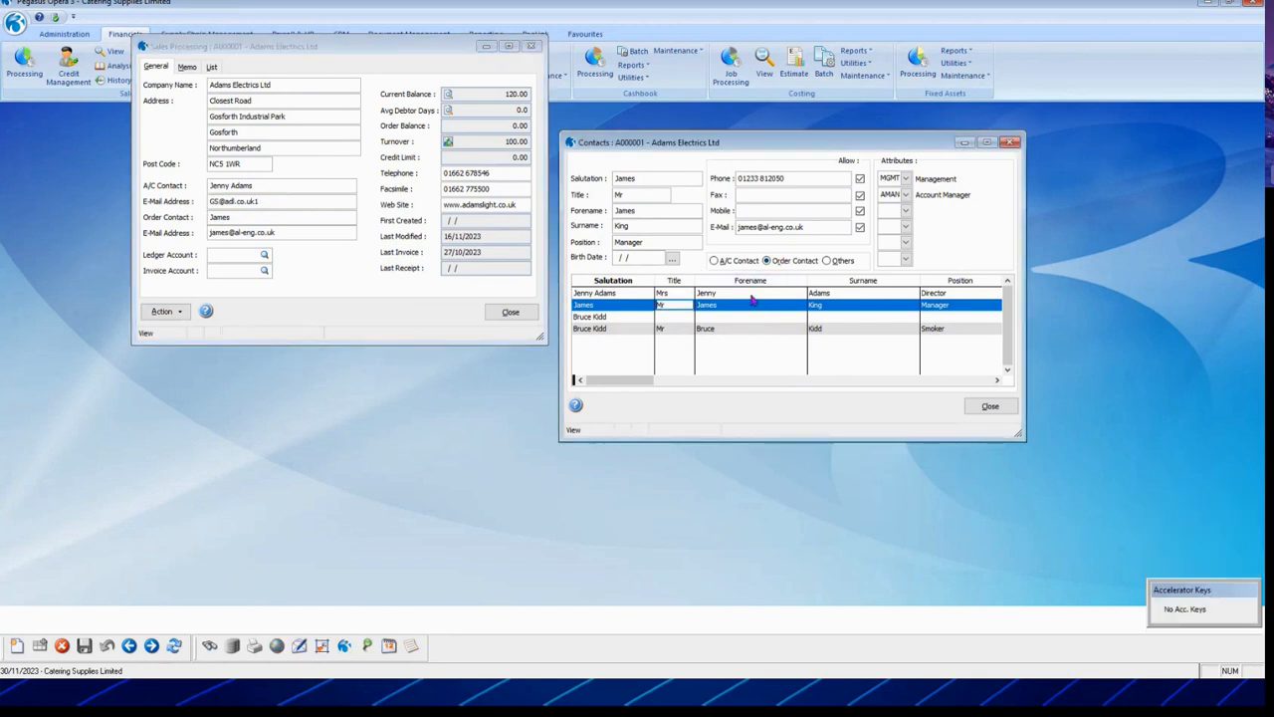
# Step: Change the Manager contact to Others and the Smoker contact to Order Contact, saving both
pyautogui.click(827, 261)
pyautogui.click(84, 647)
pyautogui.click(618, 330)
pyautogui.click(767, 261)
pyautogui.click(86, 647)
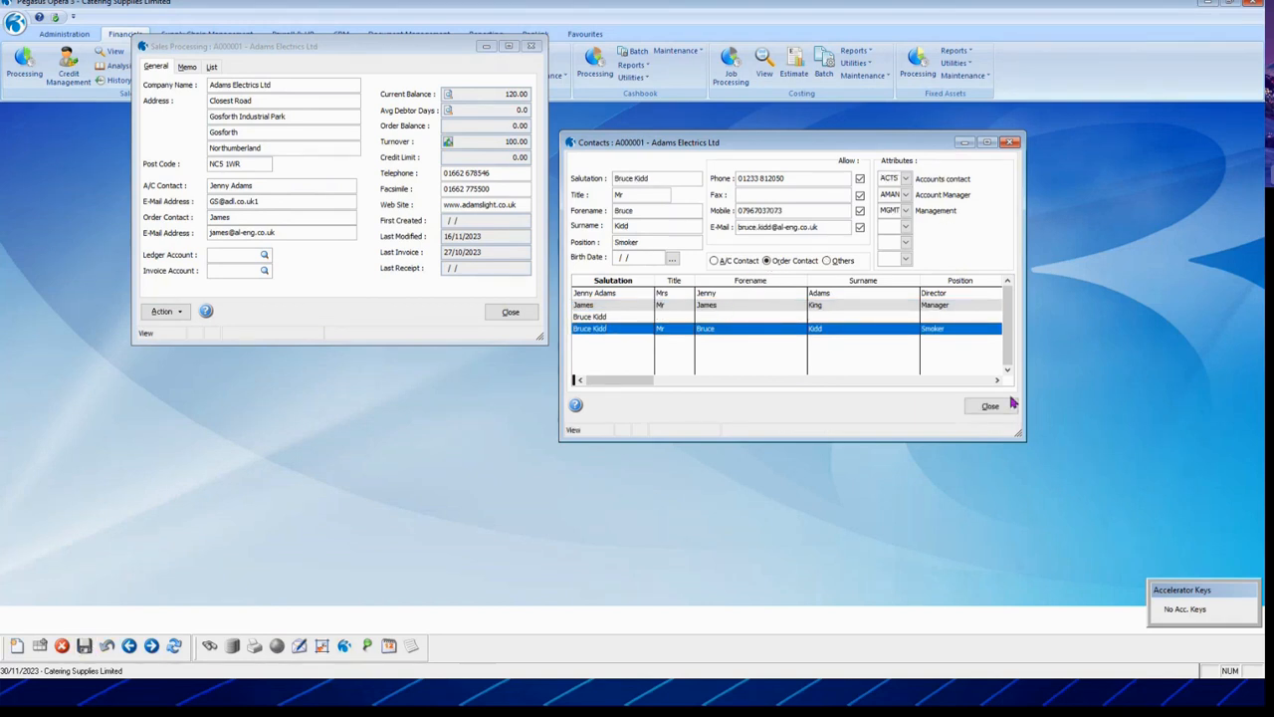
pyautogui.click(1009, 404)
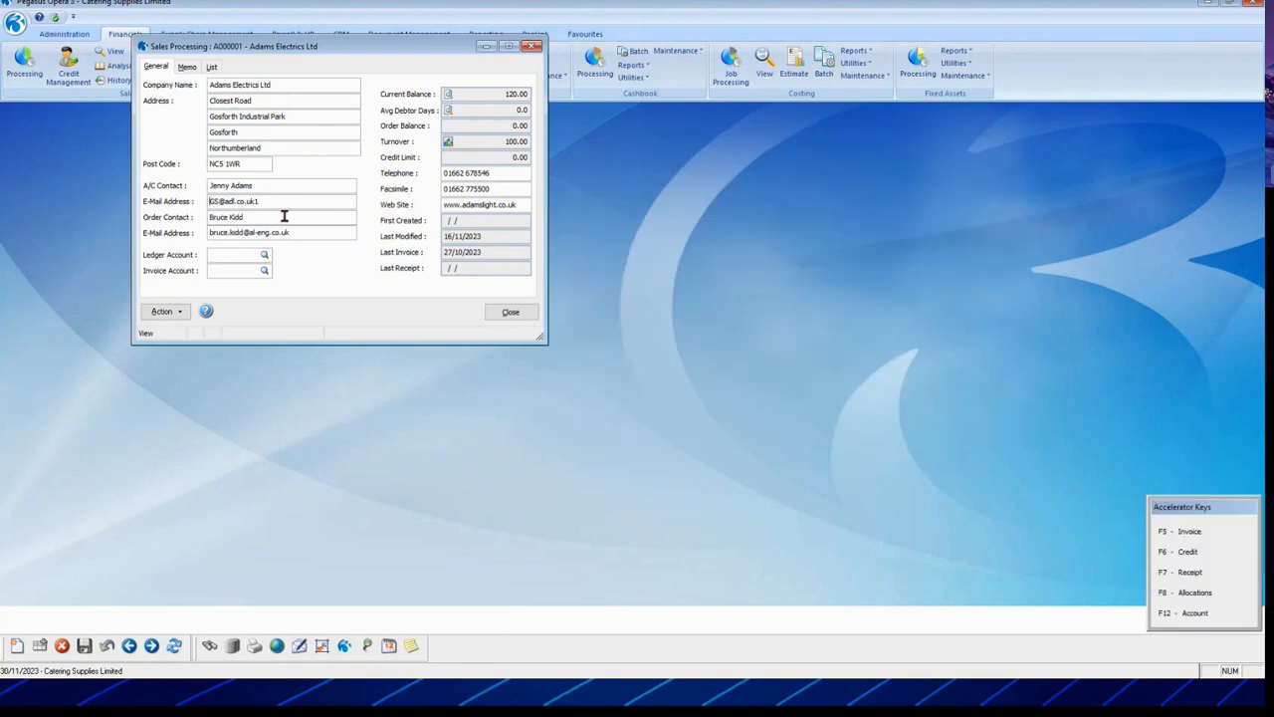
# Step: Create a new contact with salutation, name, position SAS and a mobile number
pyautogui.click(165, 310)
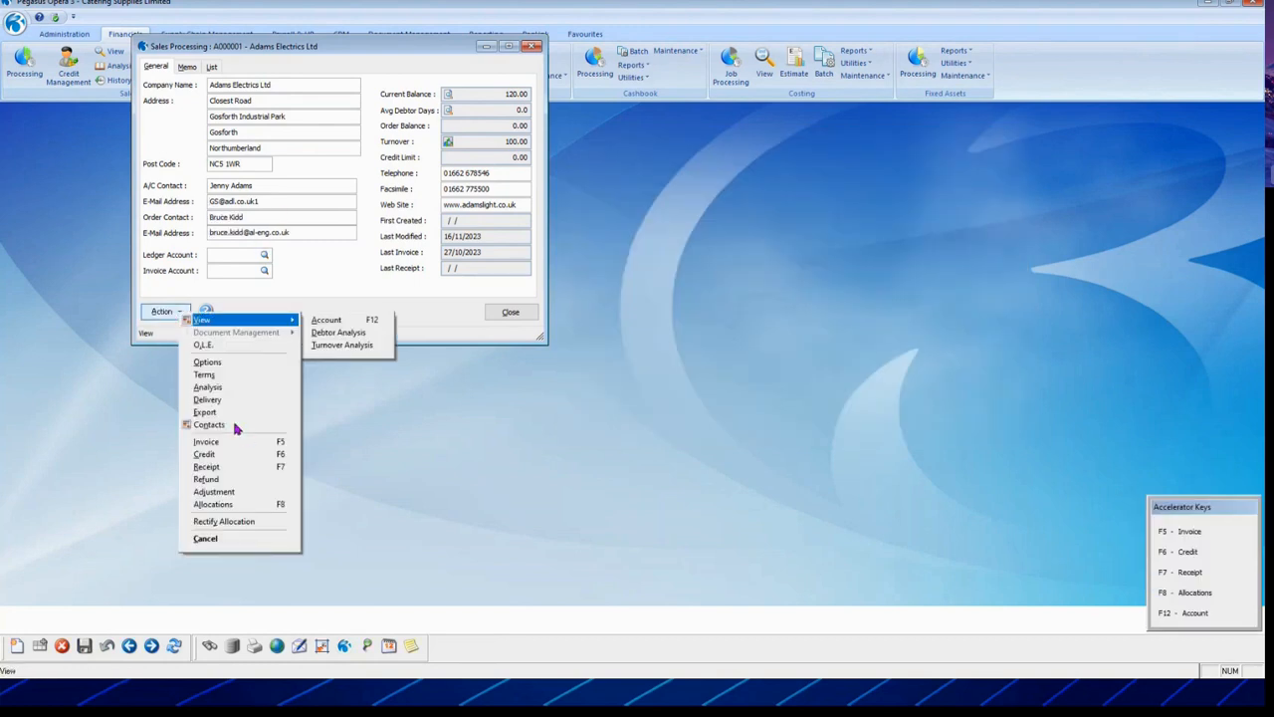
pyautogui.click(209, 425)
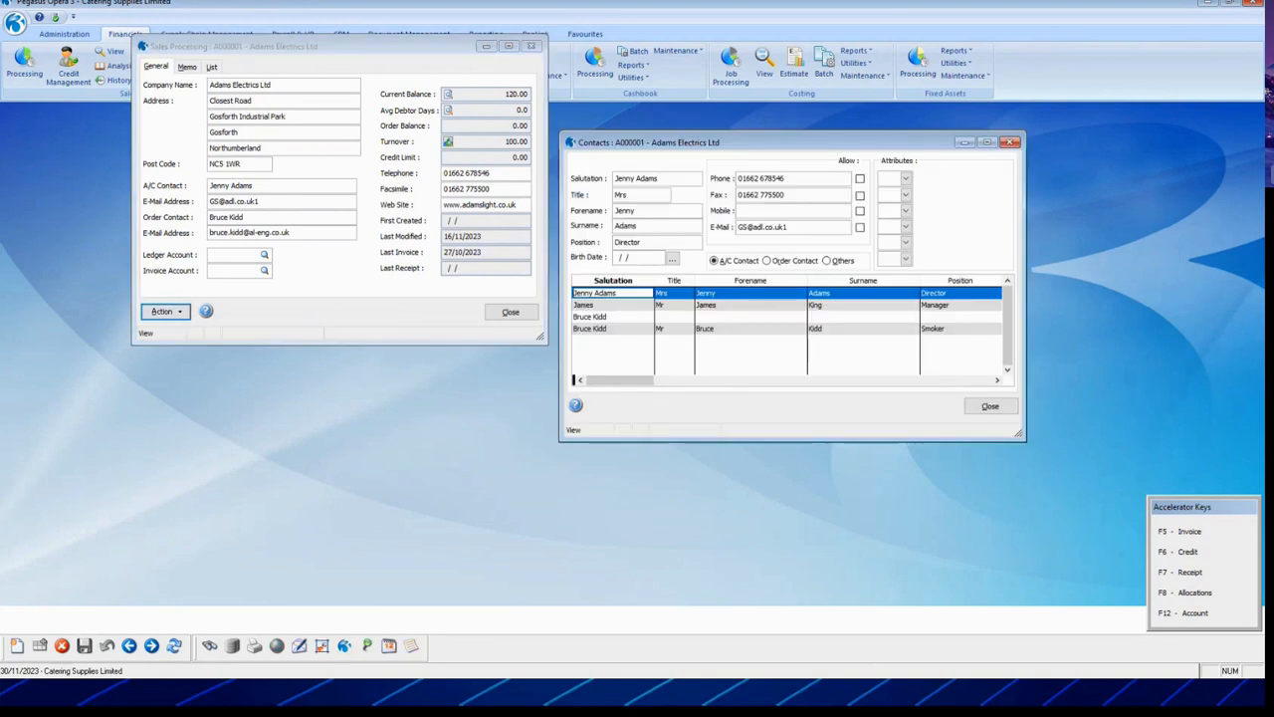
pyautogui.click(17, 646)
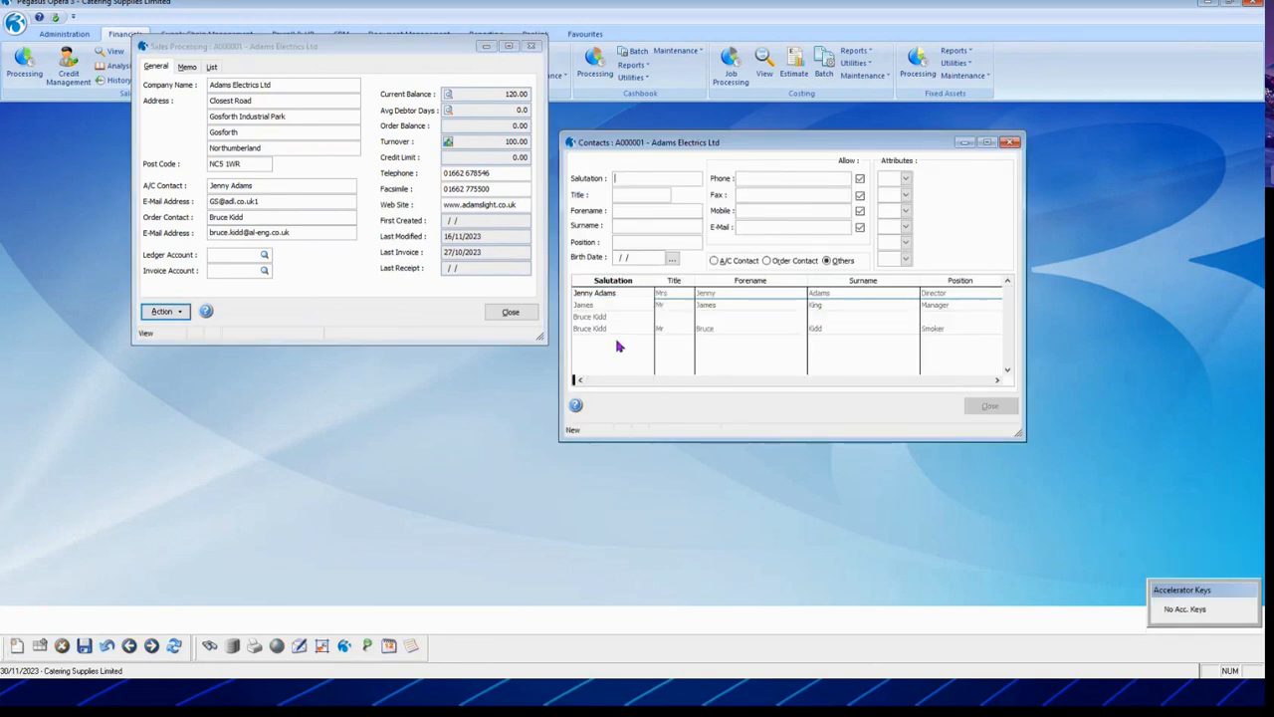
pyautogui.write('Bruce')
pyautogui.press('Tab')
pyautogui.write('Mr')
pyautogui.write('SAS')
pyautogui.press('Tab')
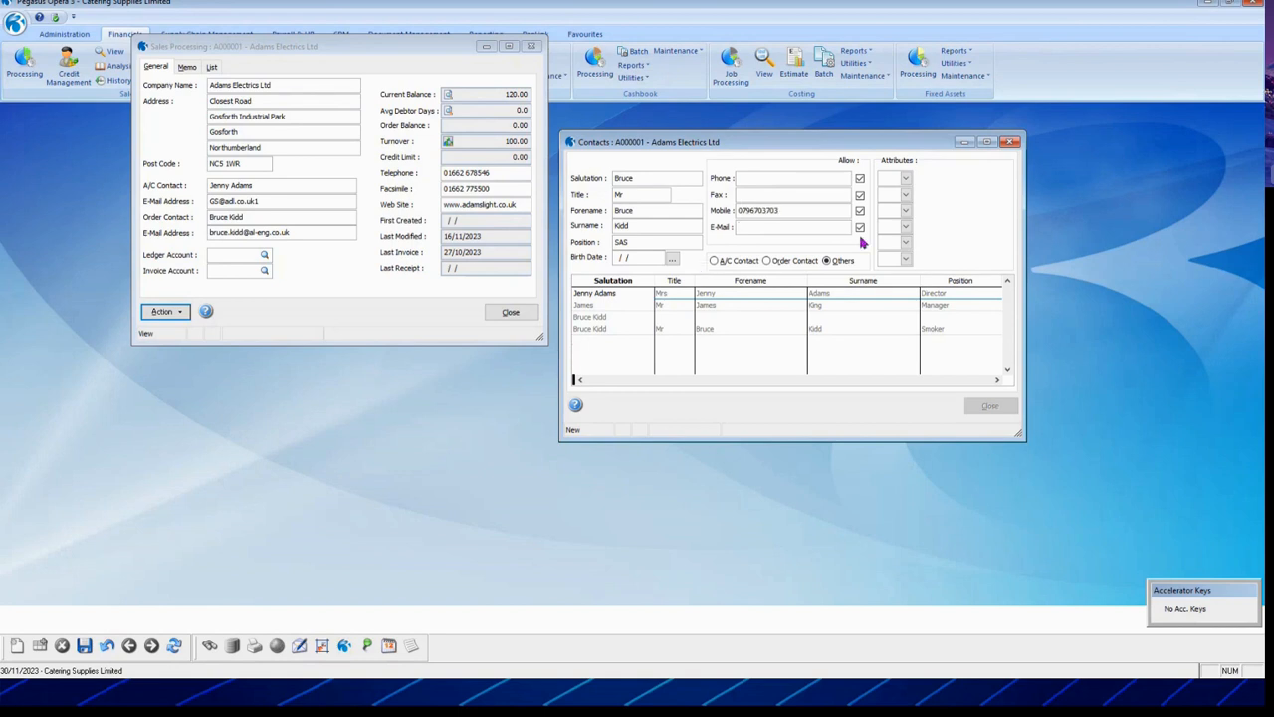
# Step: Give the new contact the PROM Promotions attribute, save it and close the contacts
pyautogui.click(904, 179)
pyautogui.click(904, 178)
pyautogui.click(876, 243)
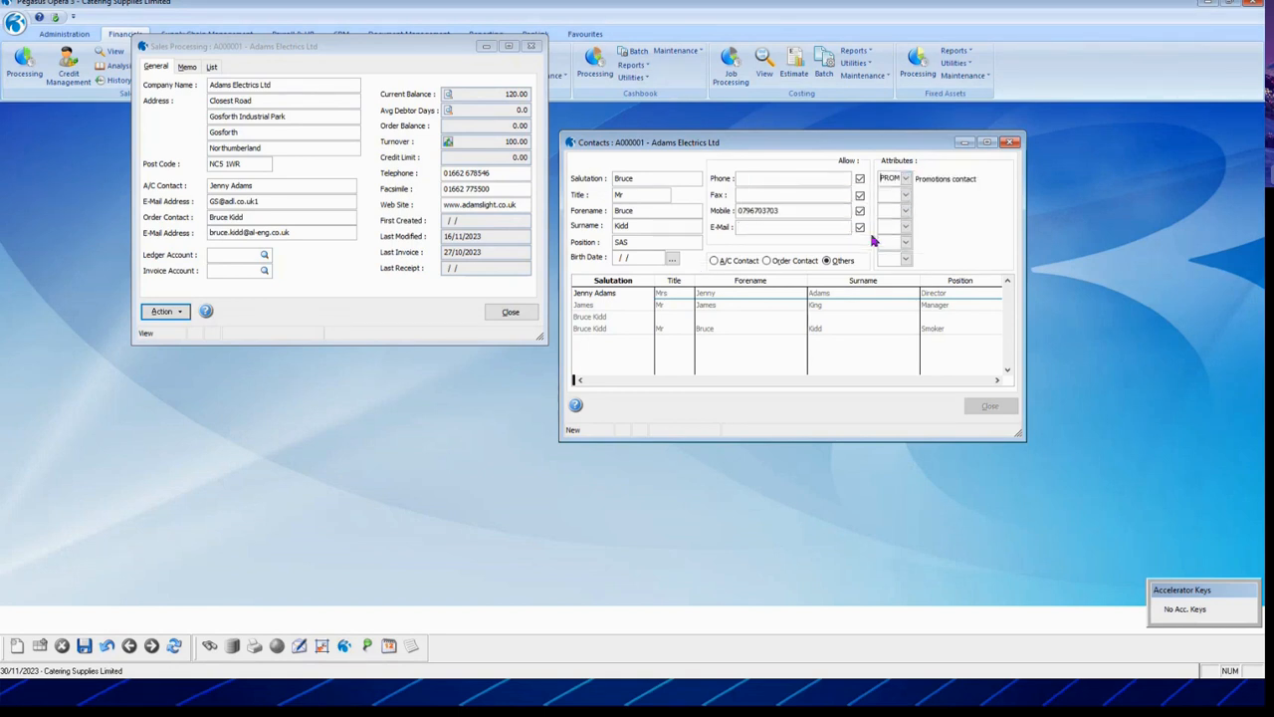
pyautogui.click(84, 645)
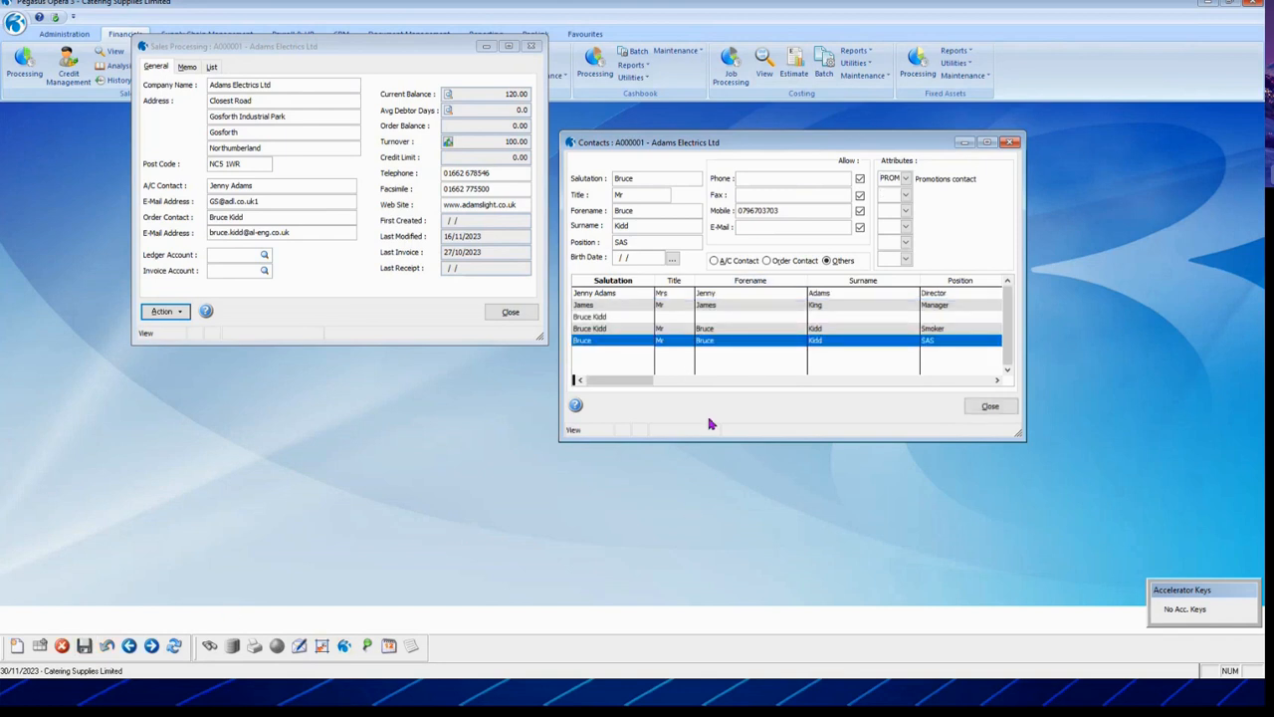
pyautogui.click(991, 405)
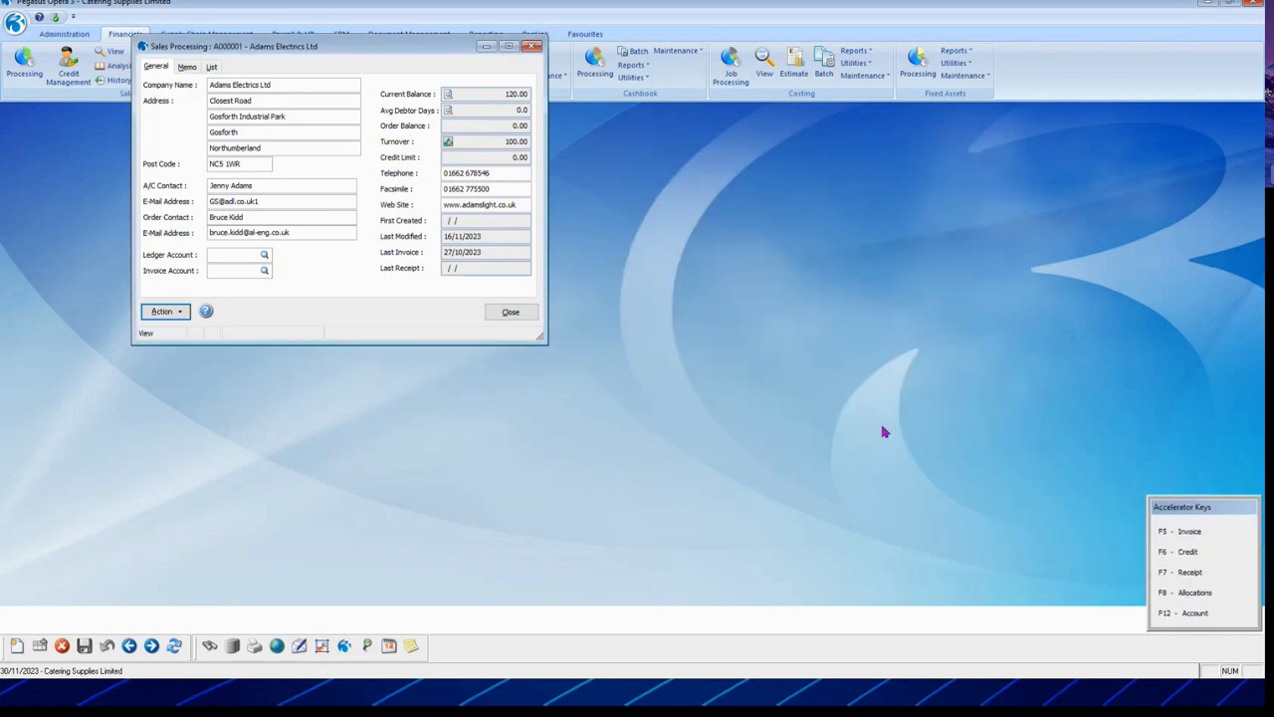
# Step: Close the Adams Electrics customer record and choose Logon from the application menu
pyautogui.click(505, 315)
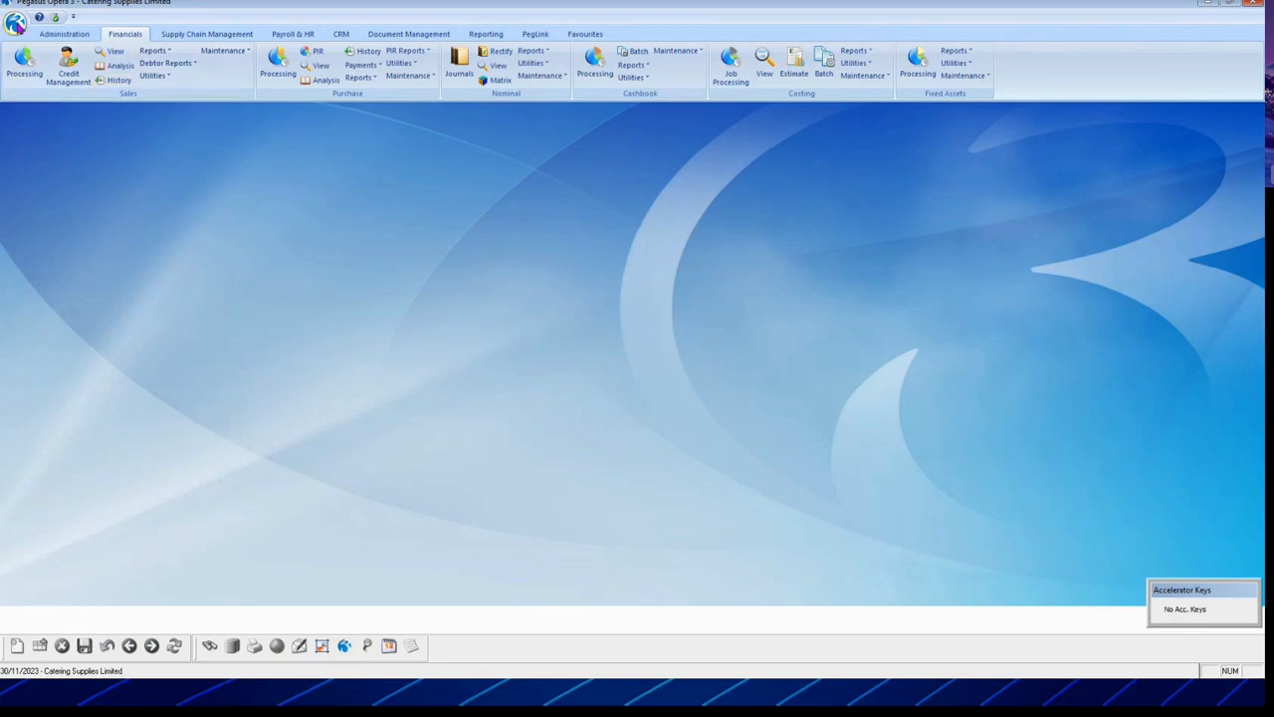
pyautogui.click(15, 23)
pyautogui.click(52, 49)
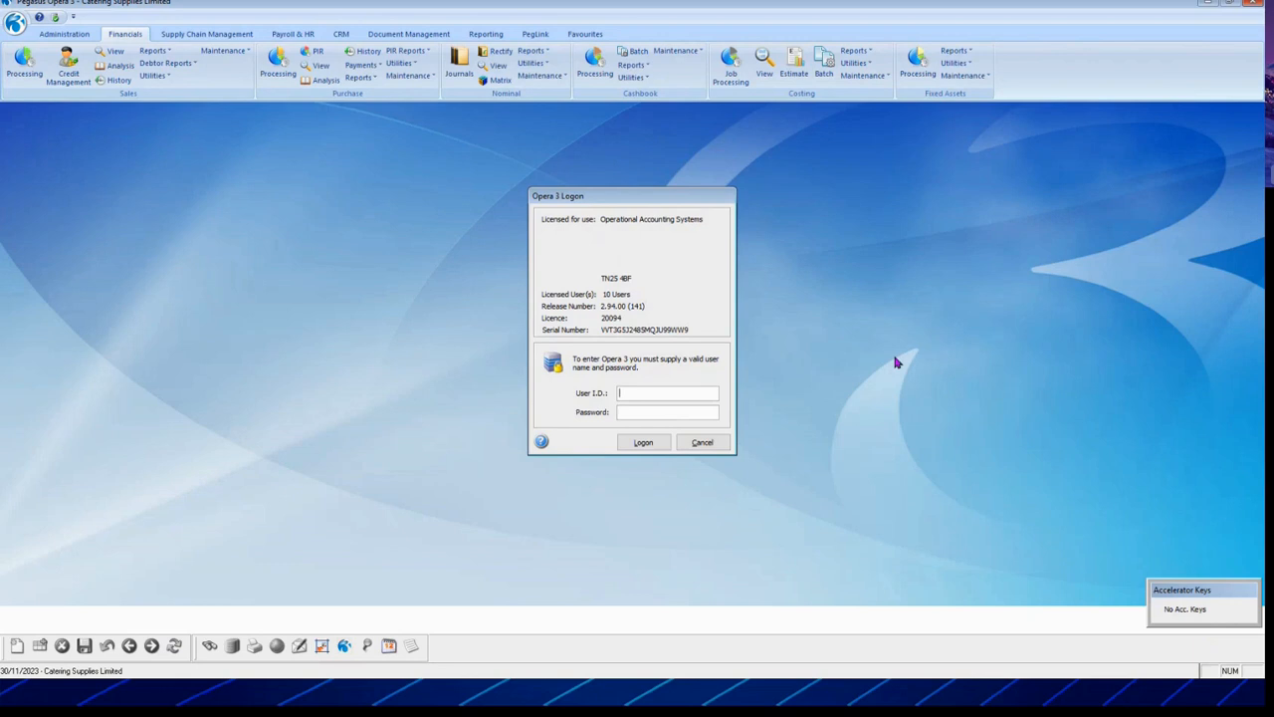
# Step: Enter the user ID in the Opera 3 Logon dialog and submit the logon
pyautogui.write('MANAGER')
pyautogui.press('Tab')
pyautogui.press('Tab')
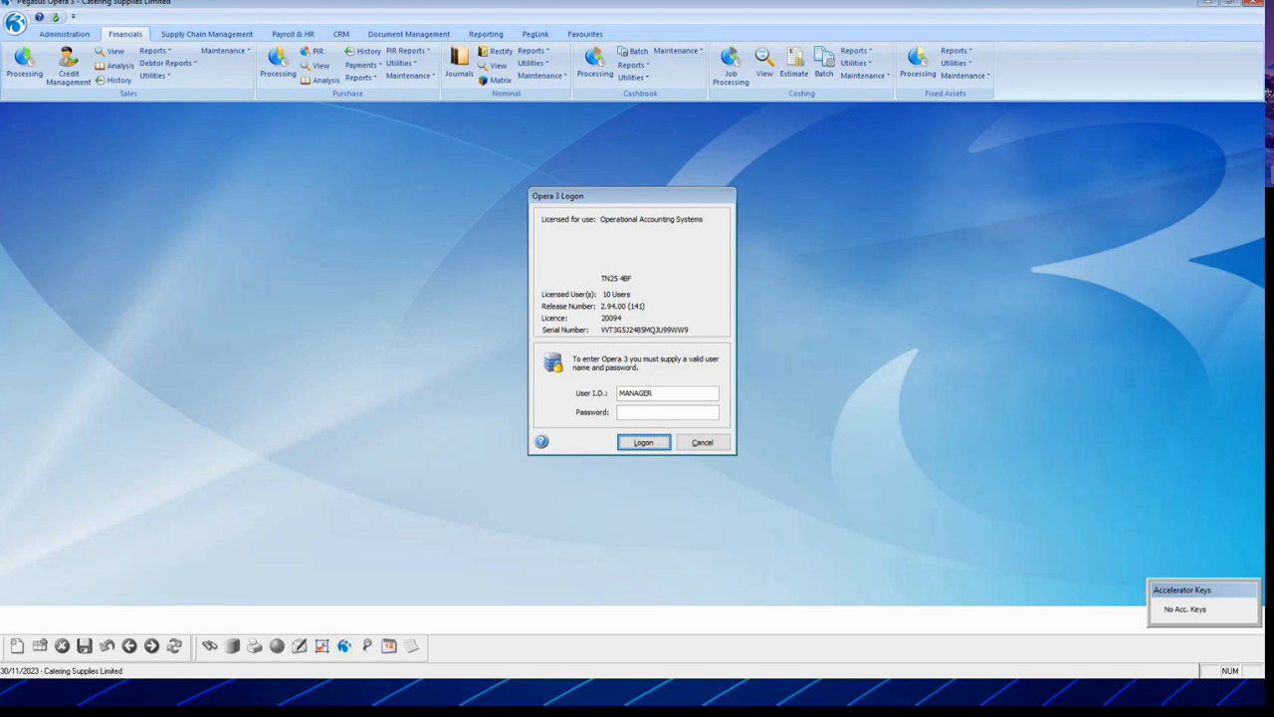
pyautogui.press('Return')
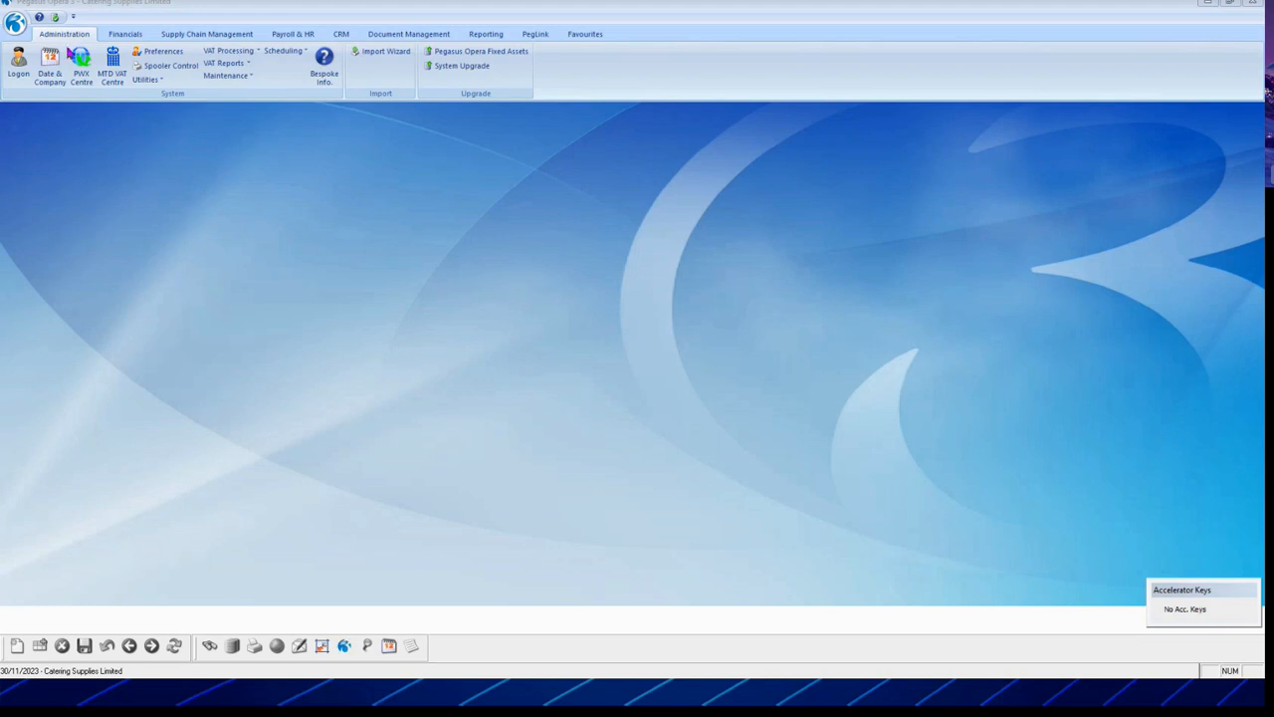
# Step: Open SOP Processing for Adams Electrics Ltd from the Supply Chain Management commands
pyautogui.click(68, 39)
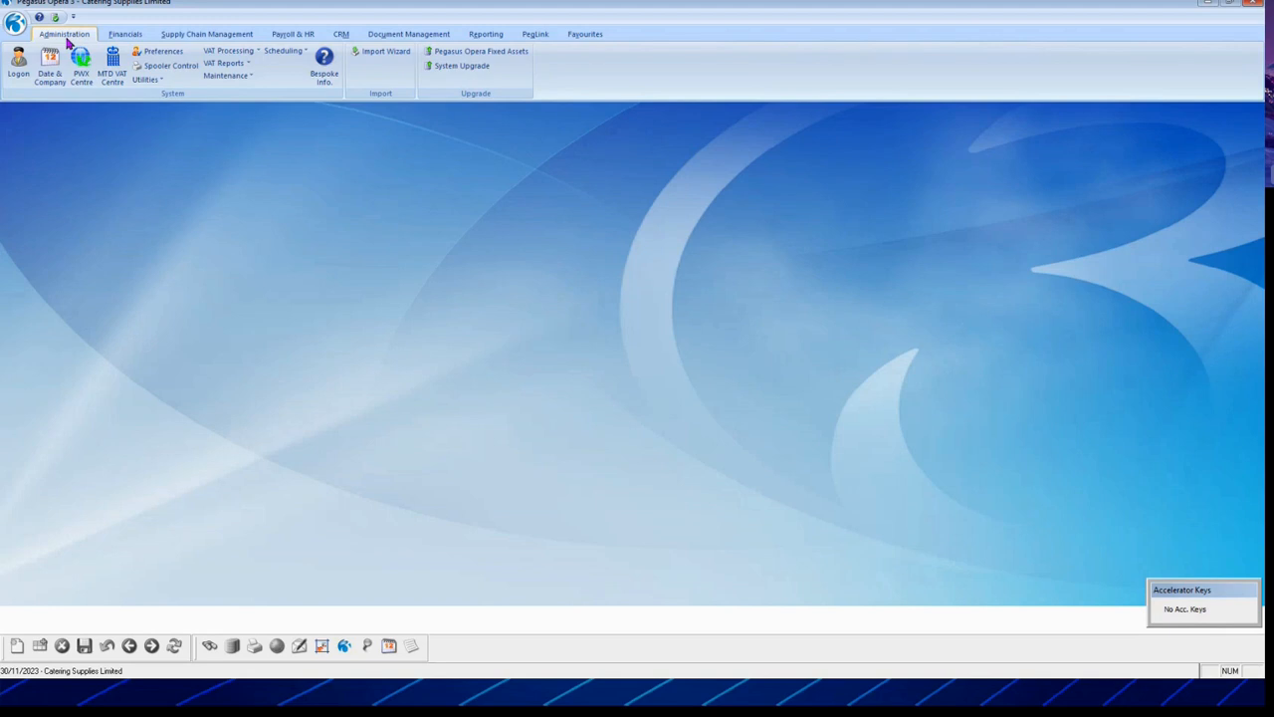
pyautogui.scroll(-2, 67, 39)
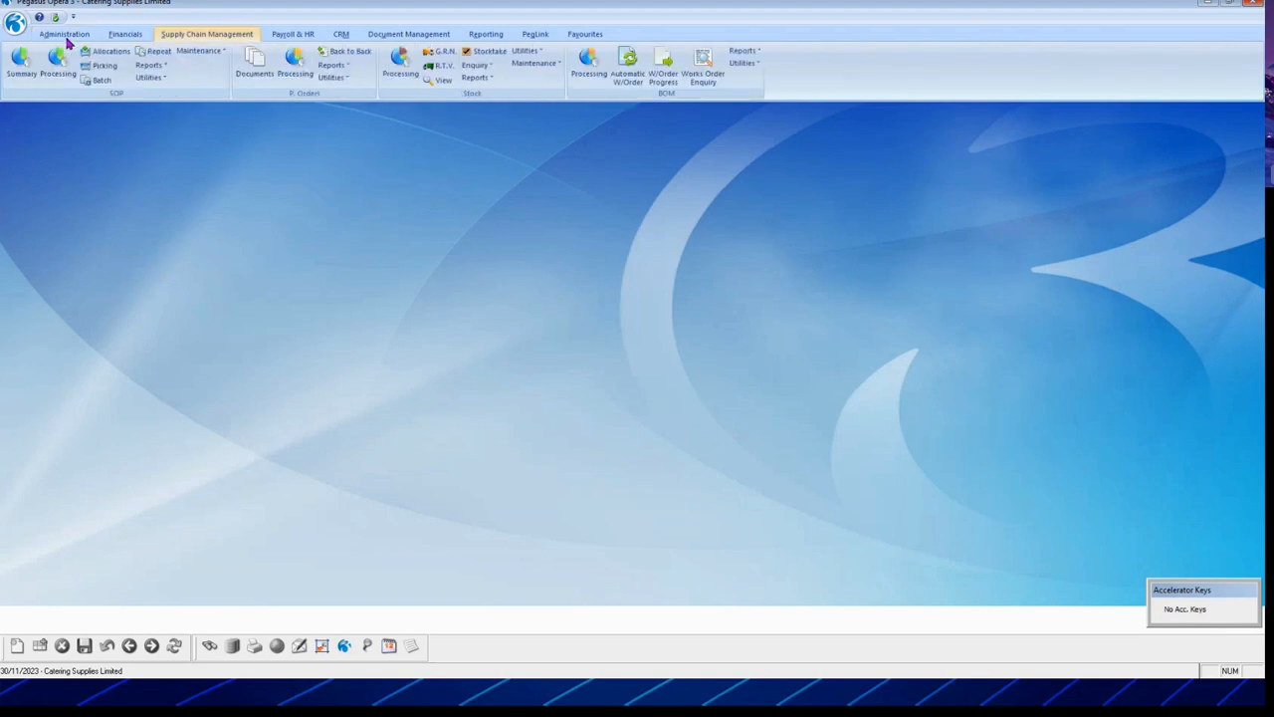
pyautogui.press('Down')
pyautogui.press('Right')
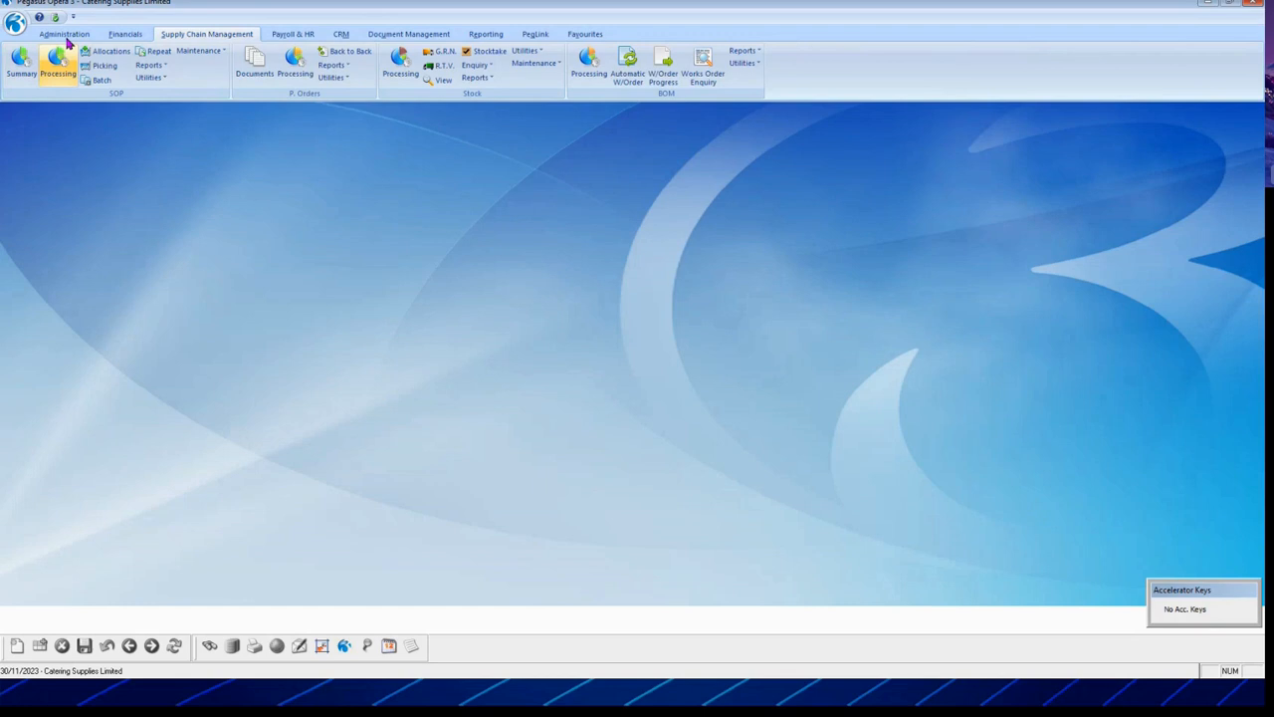
pyautogui.press('Return')
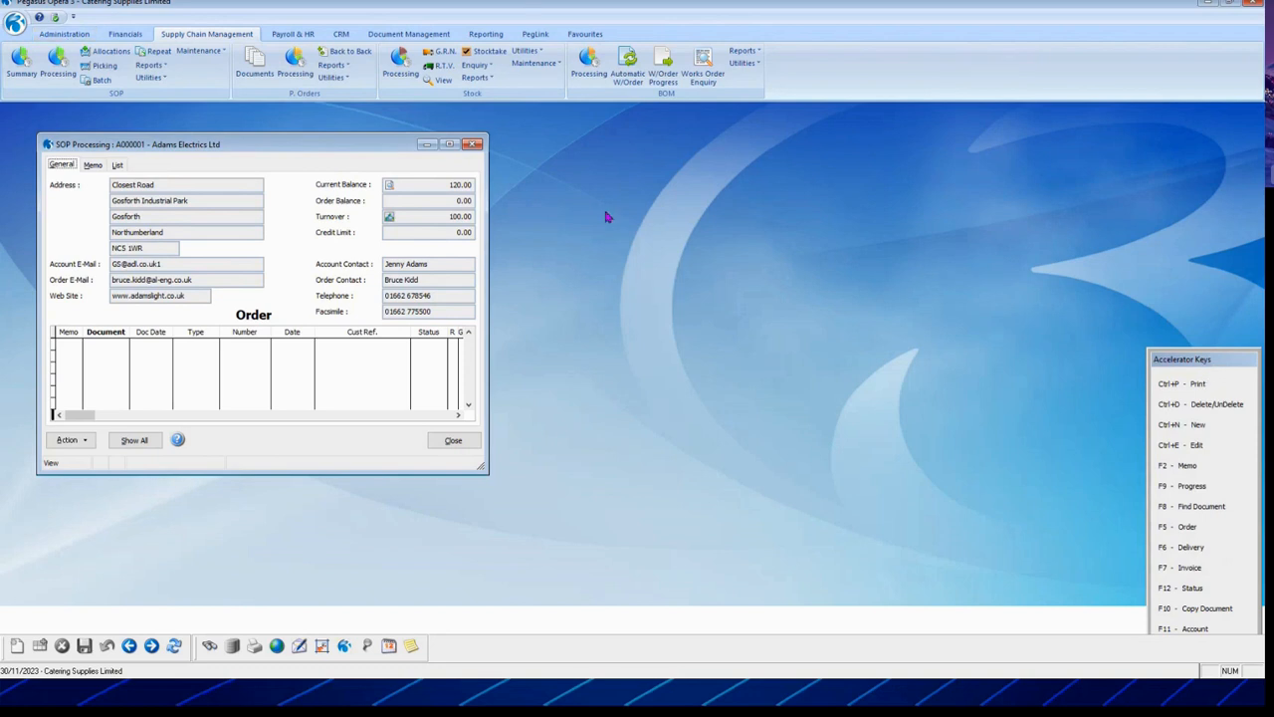
# Step: Move the Accelerator Keys panel aside and choose New from the Action menu
pyautogui.moveTo(607, 217); pyautogui.dragTo(606, 214)
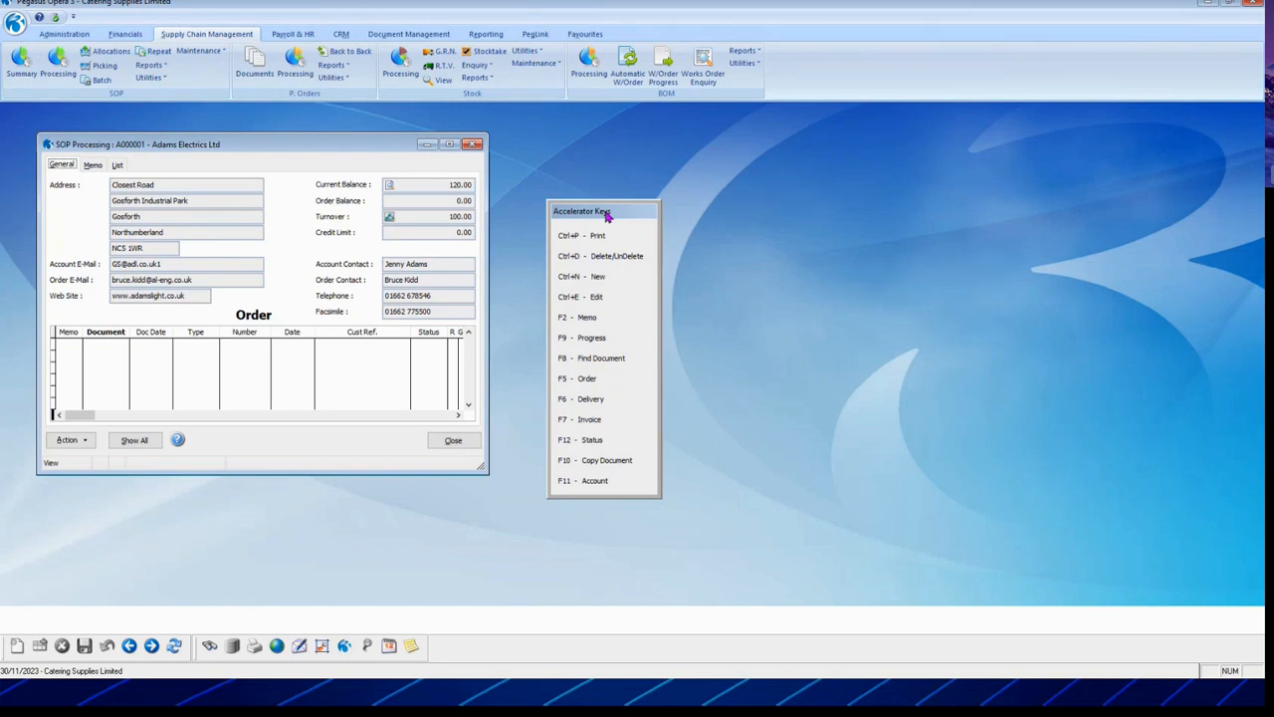
pyautogui.hotkey('alt', 'a')
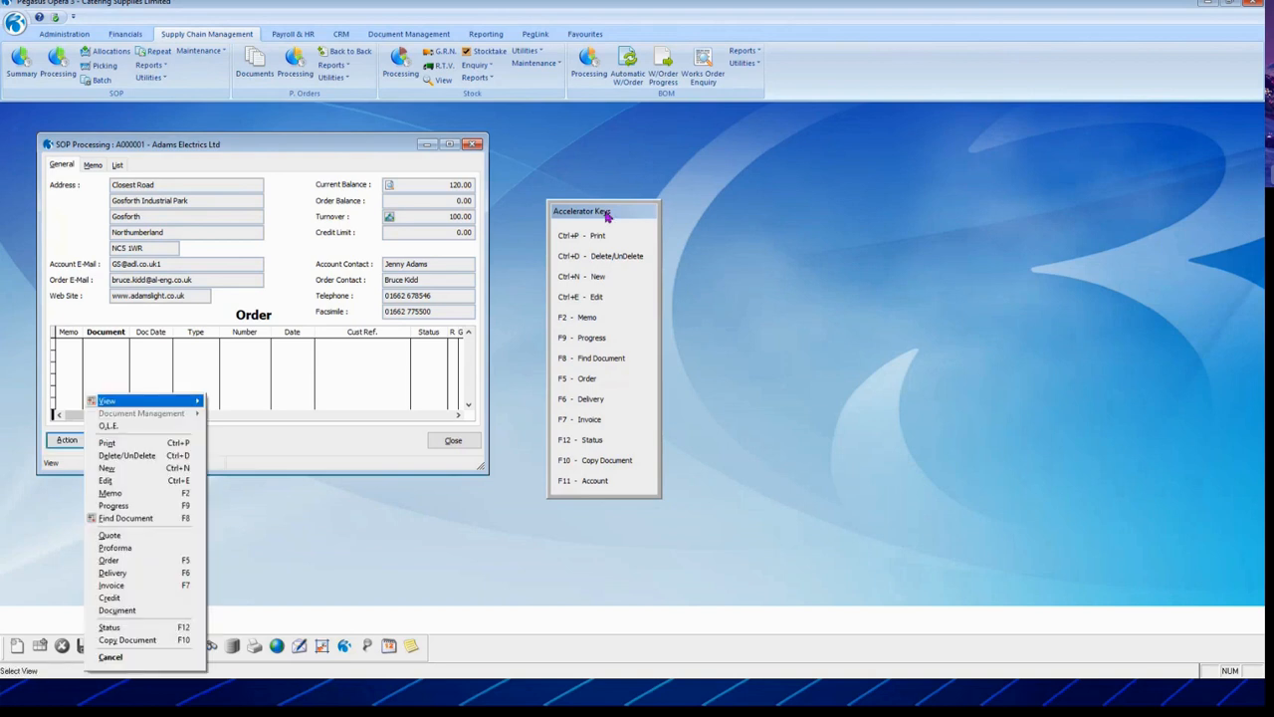
pyautogui.press('Down')
pyautogui.press('Down')
pyautogui.press('Down')
pyautogui.press('Down')
pyautogui.press('Down')
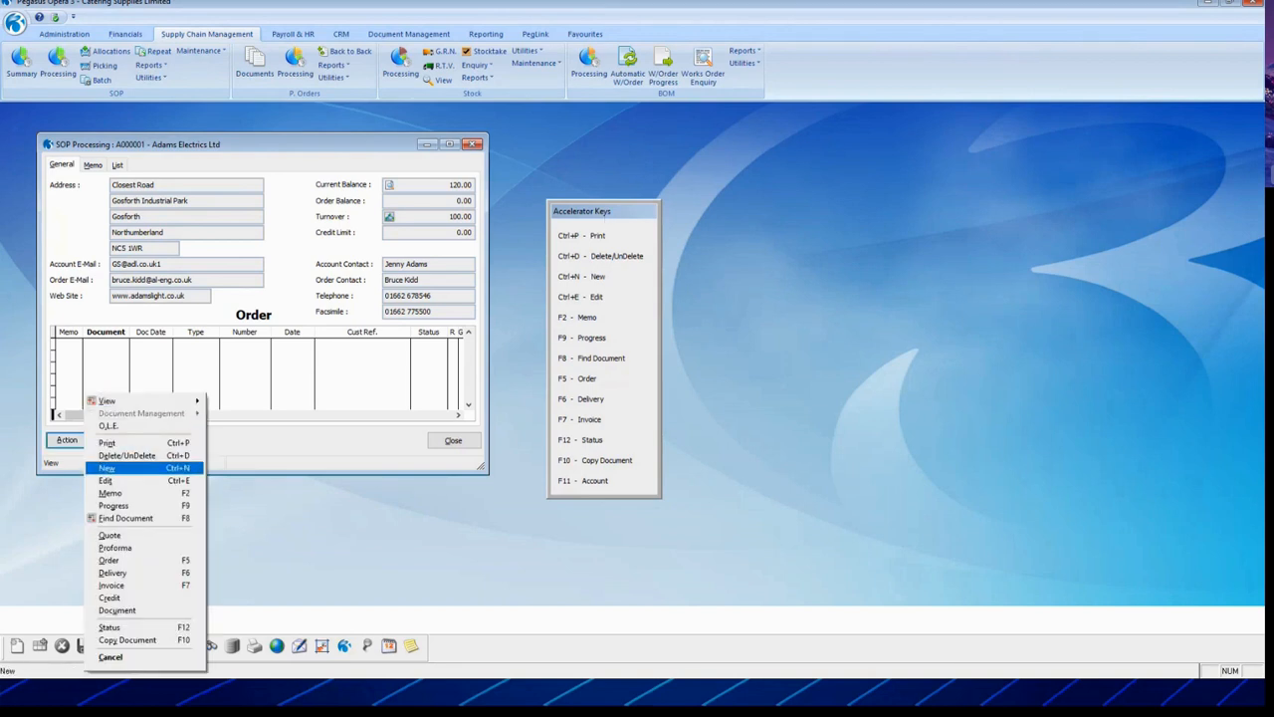
pyautogui.press('Return')
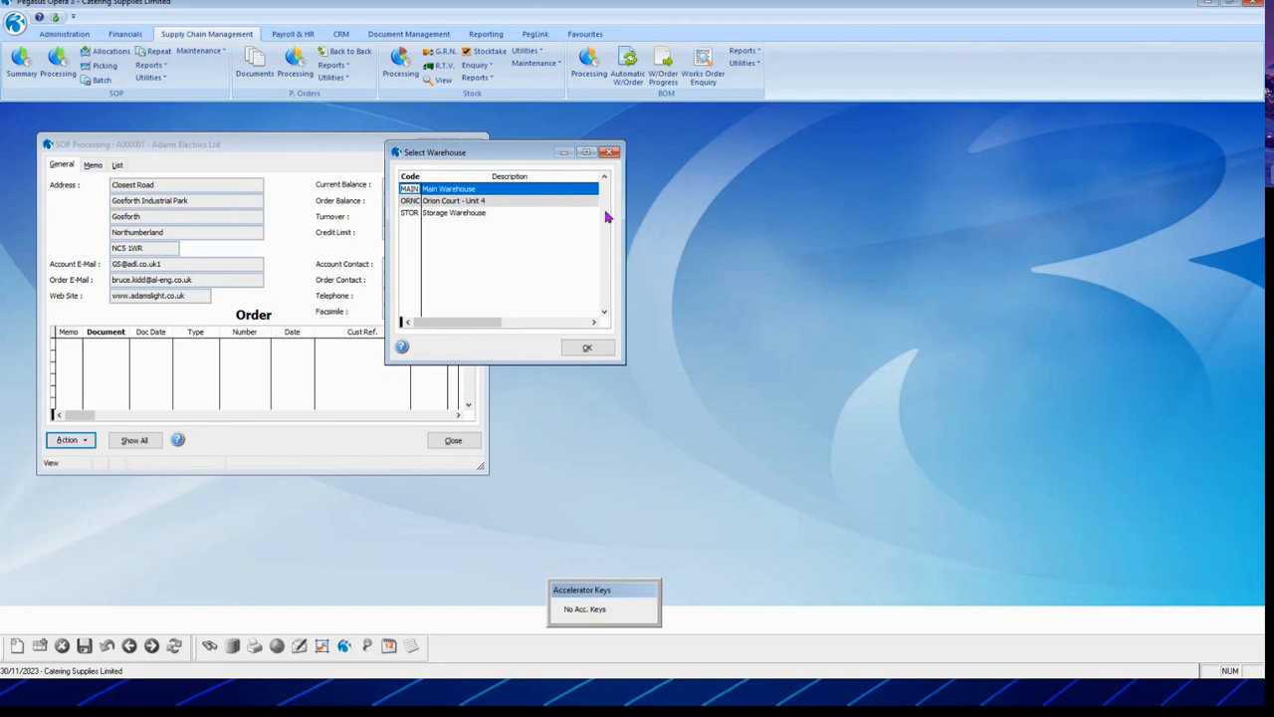
# Step: Choose Main Warehouse, enter customer reference 'ref' and accept the order header
pyautogui.press('Return')
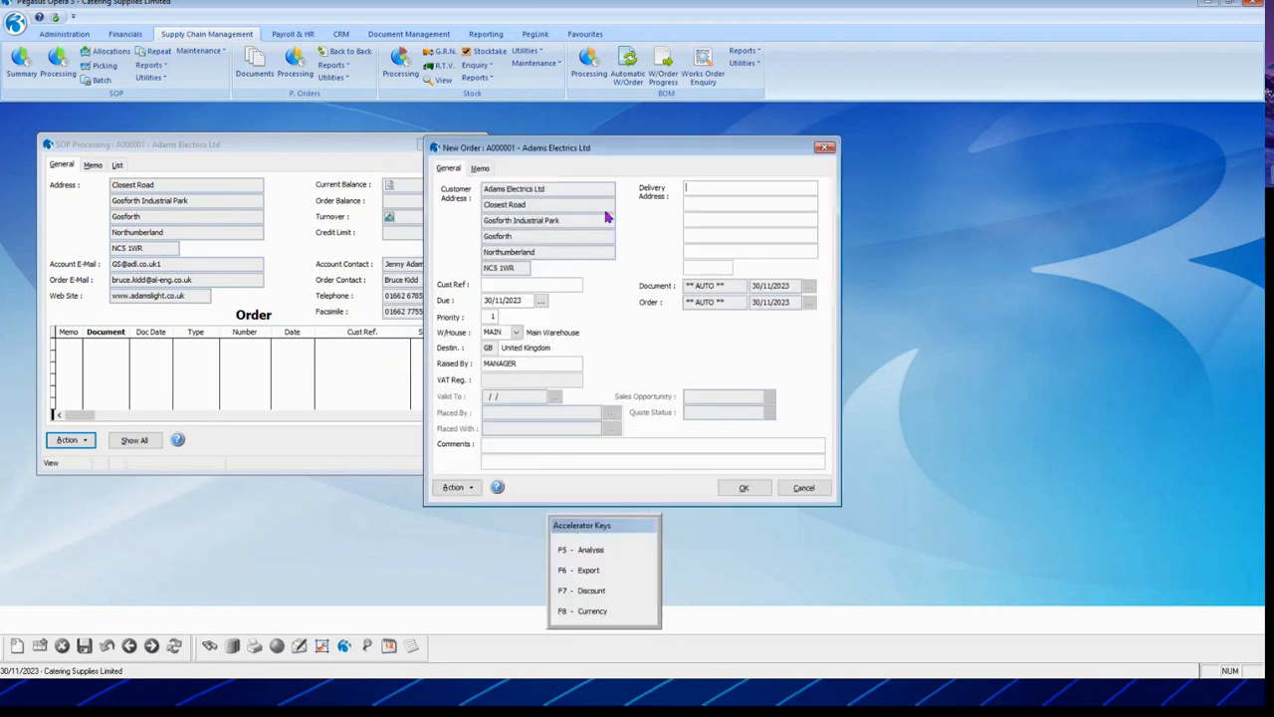
pyautogui.press('Tab')
pyautogui.hotkey('shift', 'Tab')
pyautogui.write('re')
pyautogui.press('Tab')
pyautogui.press('Tab')
pyautogui.press('Return')
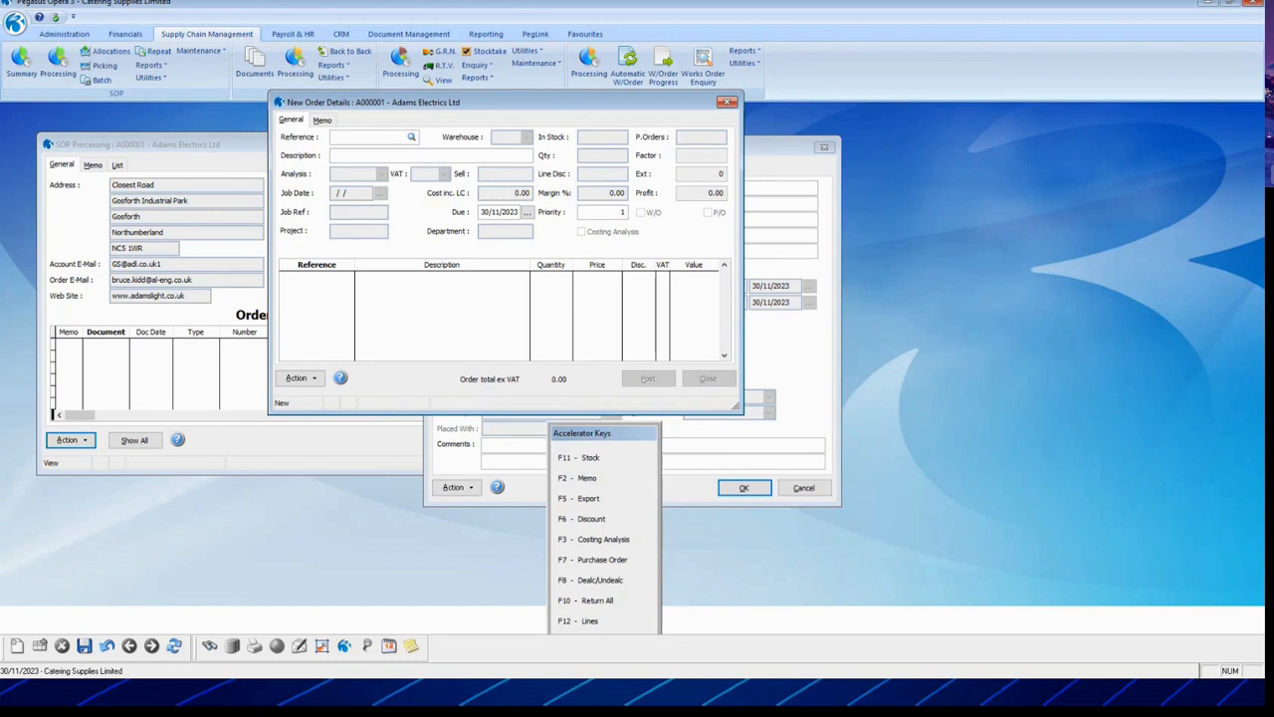
# Step: Add an order line for COCACOLACAN, quantity 24 at 10.99
pyautogui.press('F4')
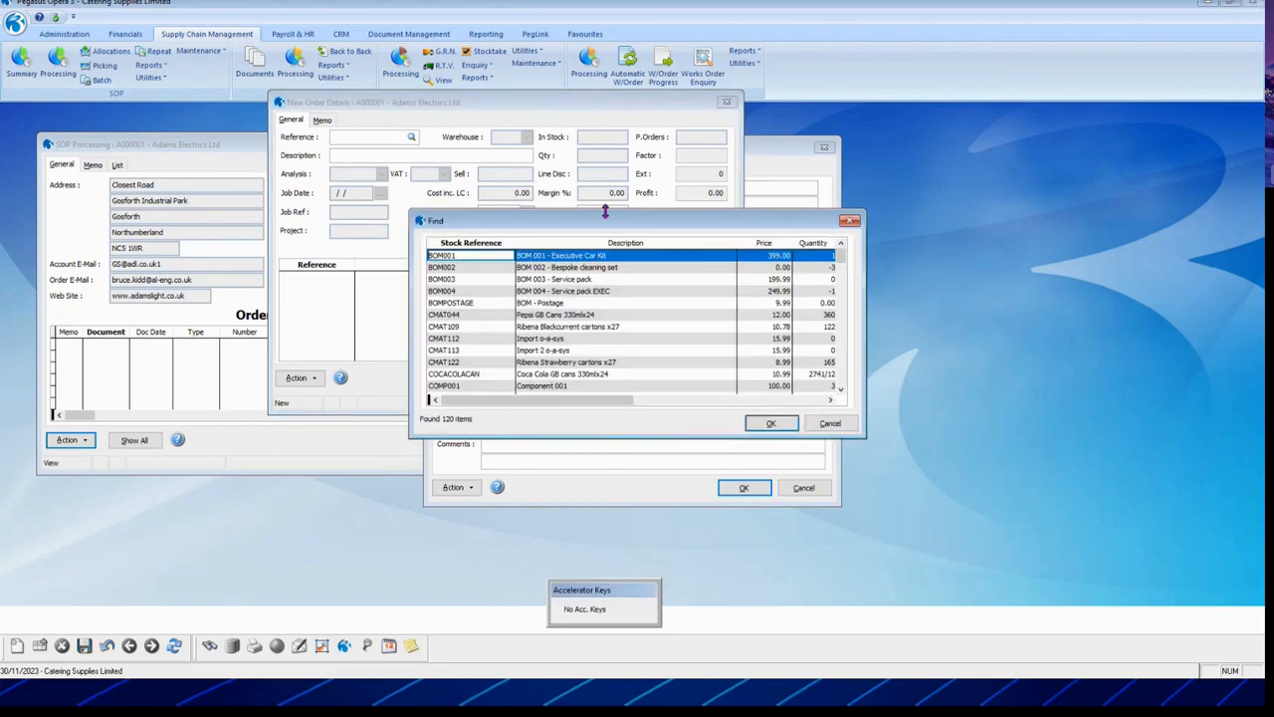
pyautogui.press('Down')
pyautogui.press('Down')
pyautogui.press('Down')
pyautogui.press('Down')
pyautogui.press('Down')
pyautogui.press('Down')
pyautogui.press('Down')
pyautogui.press('Down')
pyautogui.press('Down')
pyautogui.press('Down')
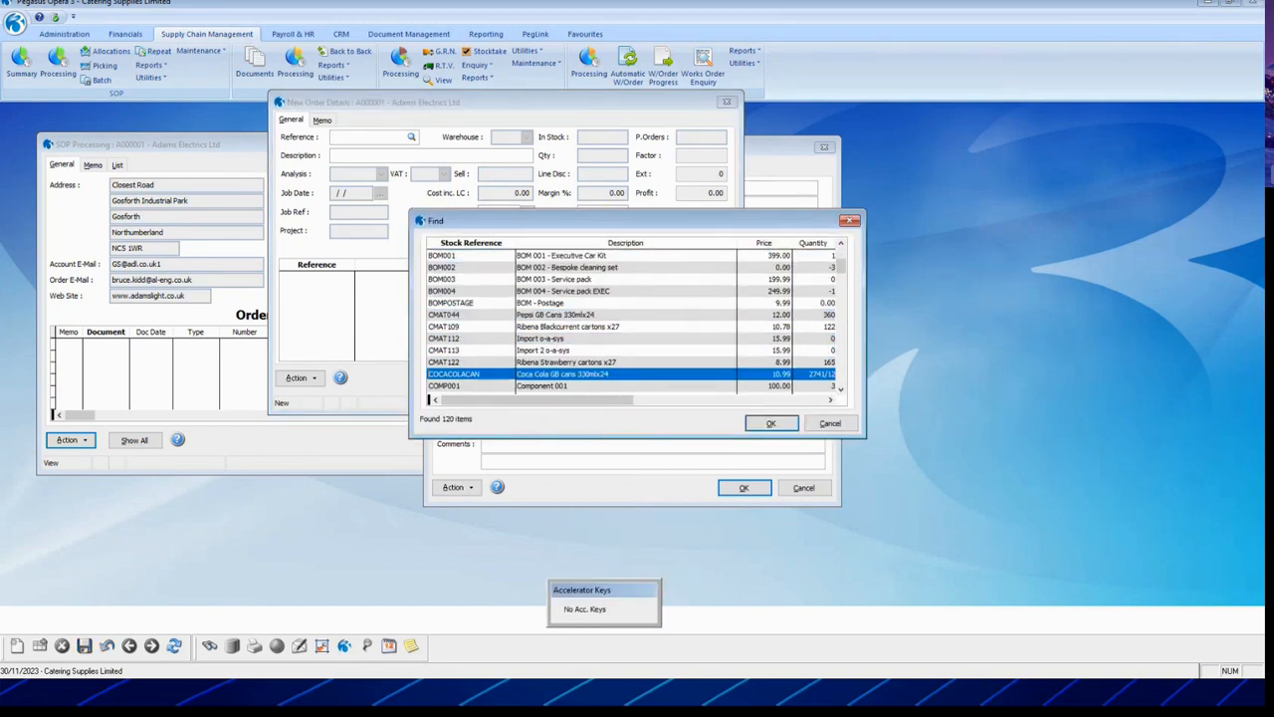
pyautogui.press('Return')
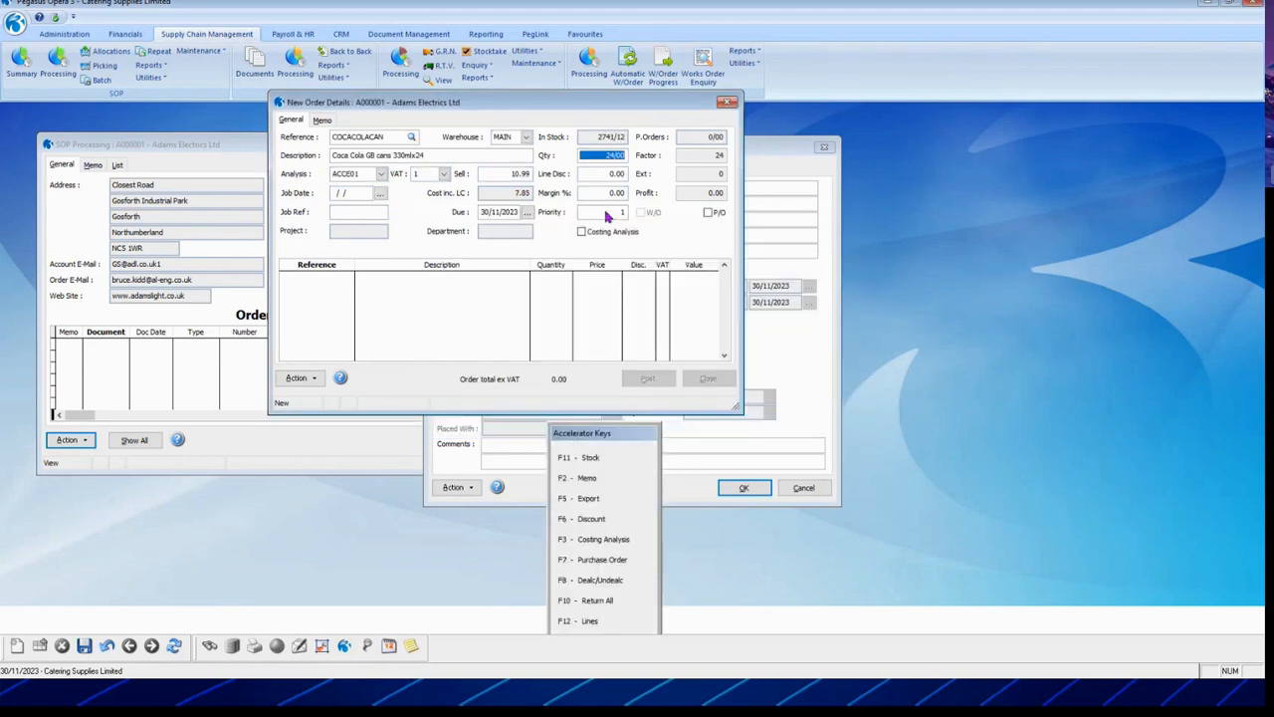
pyautogui.press('Return')
pyautogui.press('Return')
pyautogui.press('Return')
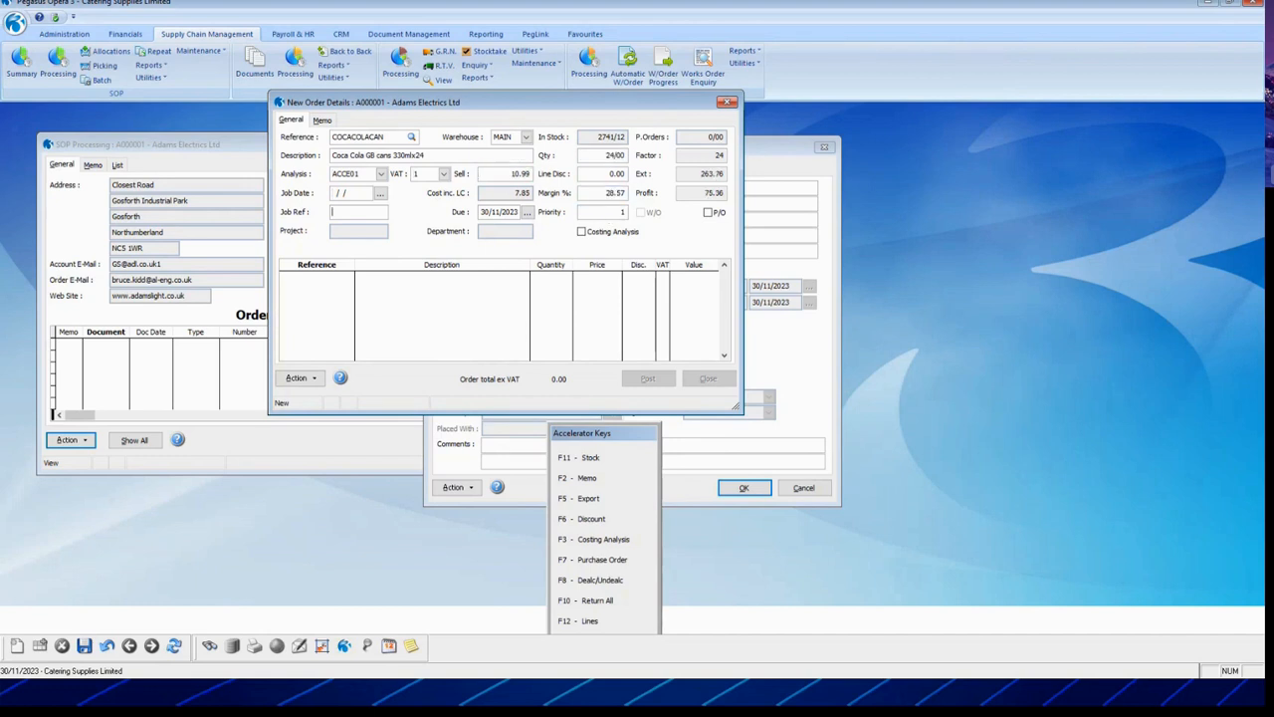
pyautogui.press('Return')
pyautogui.press('Return')
pyautogui.press('Return')
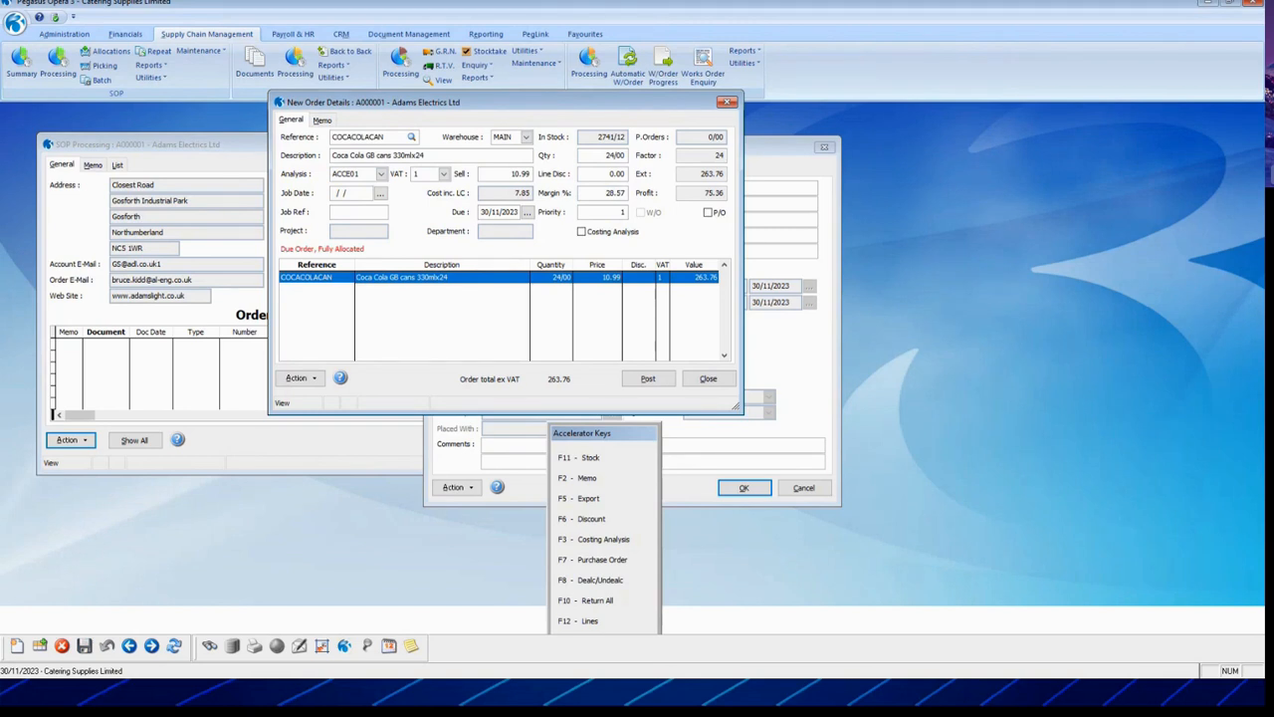
# Step: Post the order, accept the 316.51 document value, and switch to delivery mode
pyautogui.hotkey('alt', 'p')
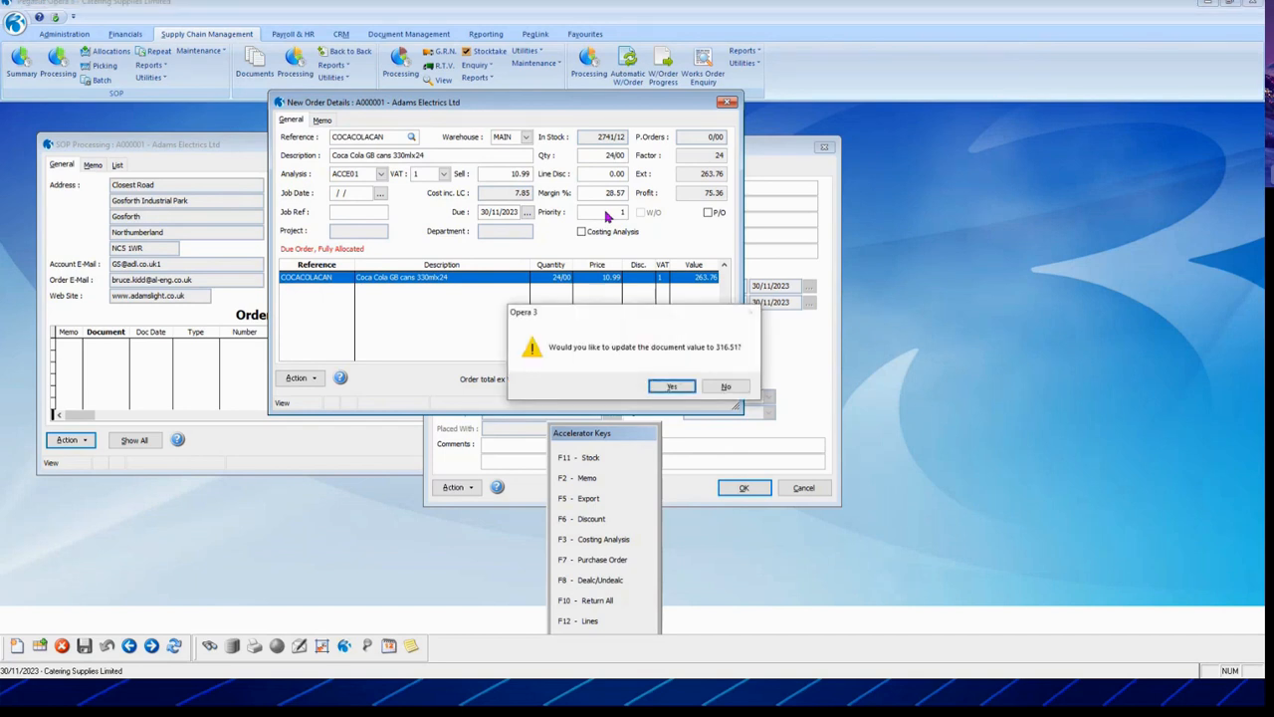
pyautogui.press('Return')
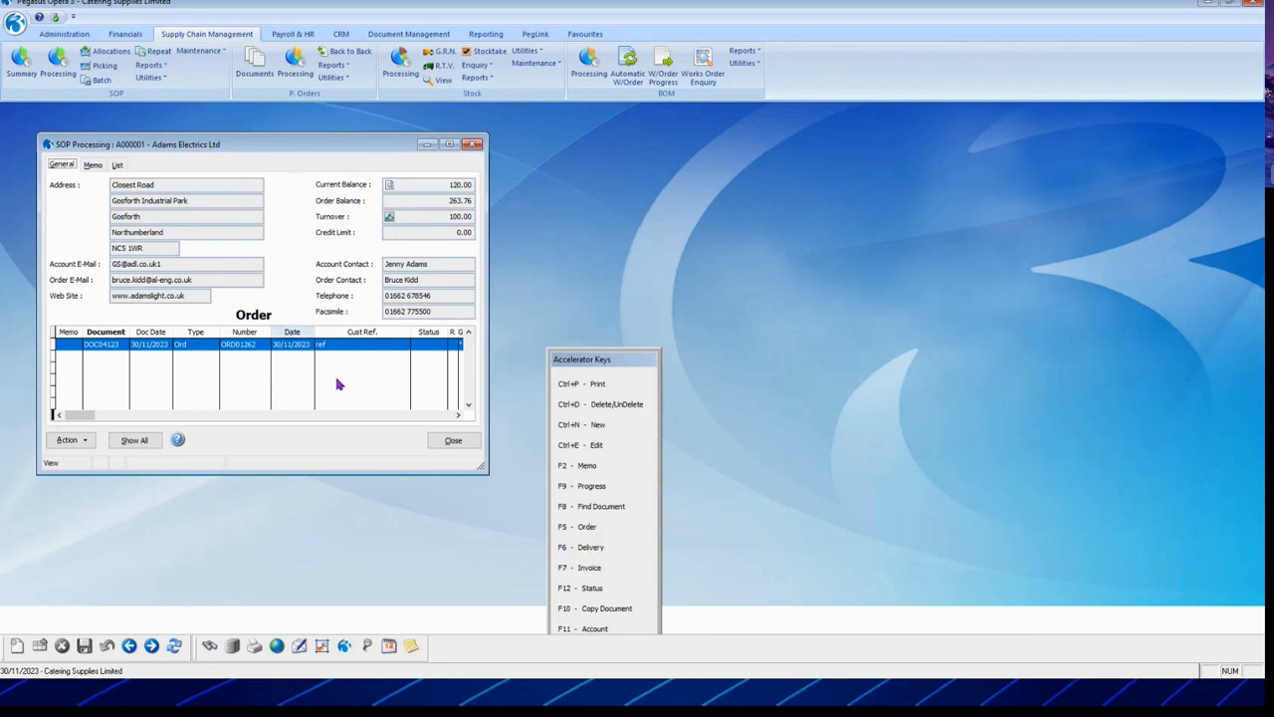
pyautogui.click(635, 546)
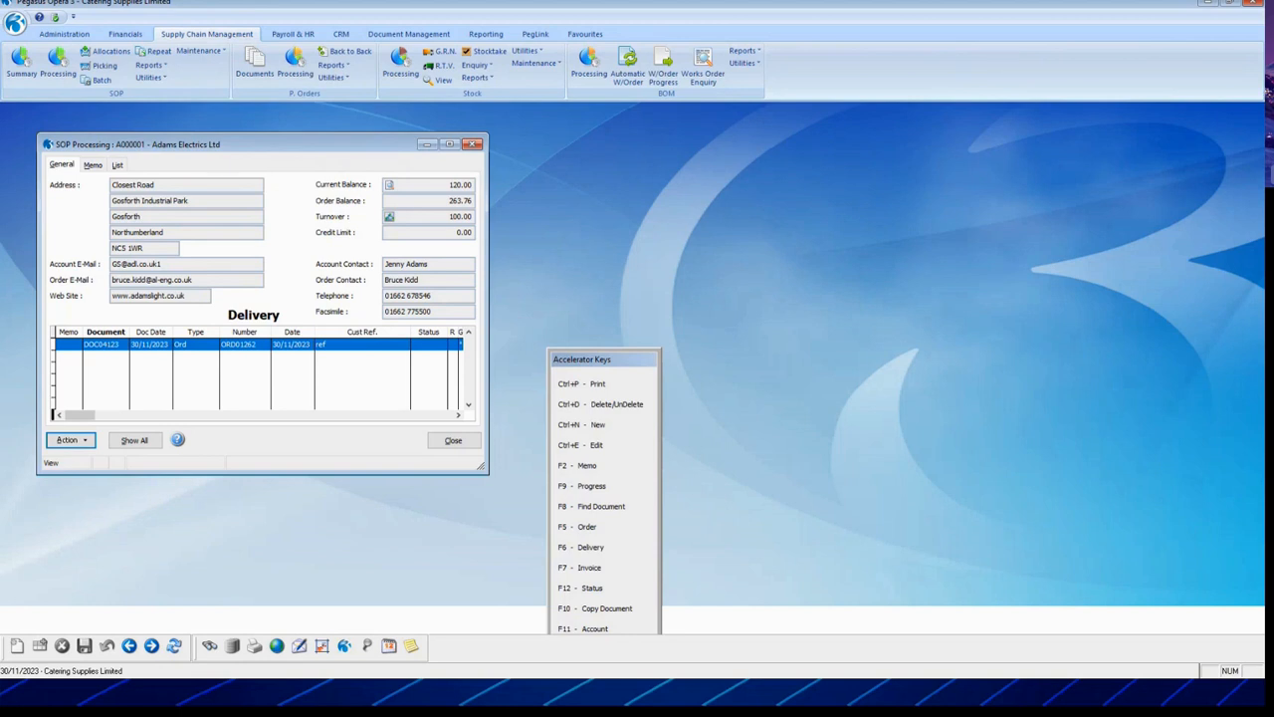
pyautogui.press('F9')
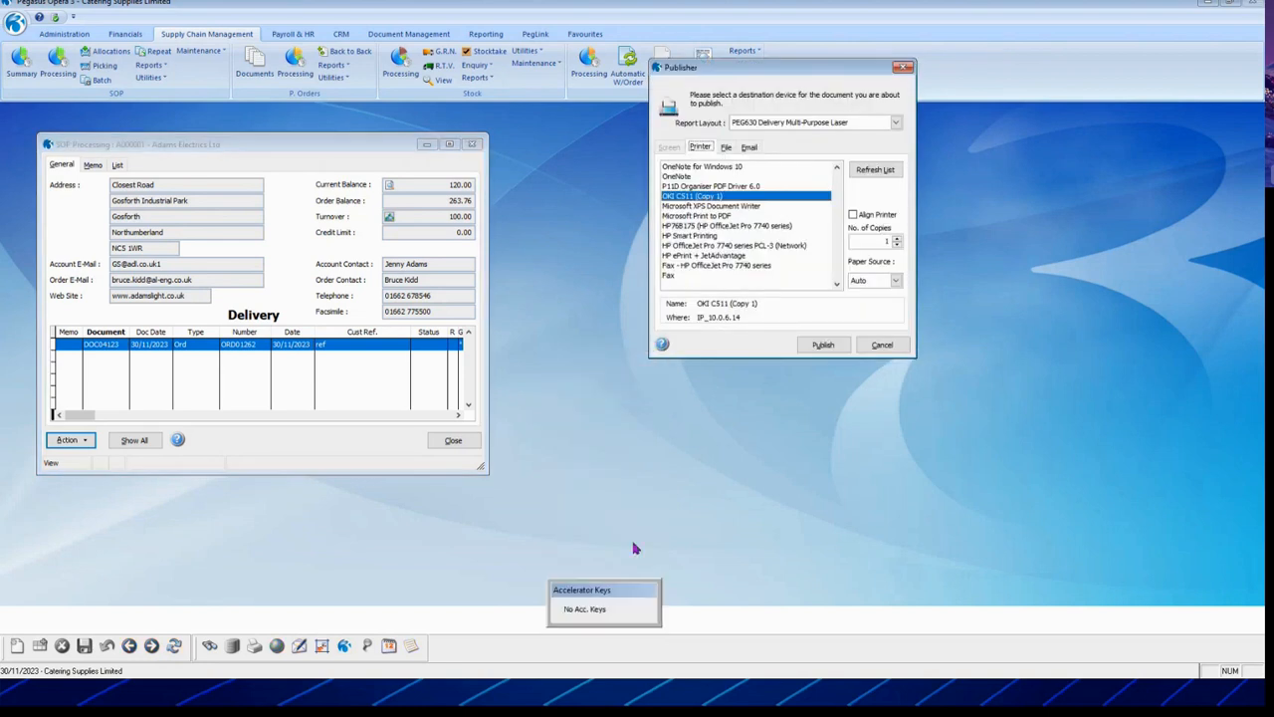
# Step: Publish the PEG630 Delivery layout to the OKI C511 printer, one copy
pyautogui.press('Tab')
pyautogui.press('Tab')
pyautogui.press('Tab')
pyautogui.hotkey('shift', 'Tab')
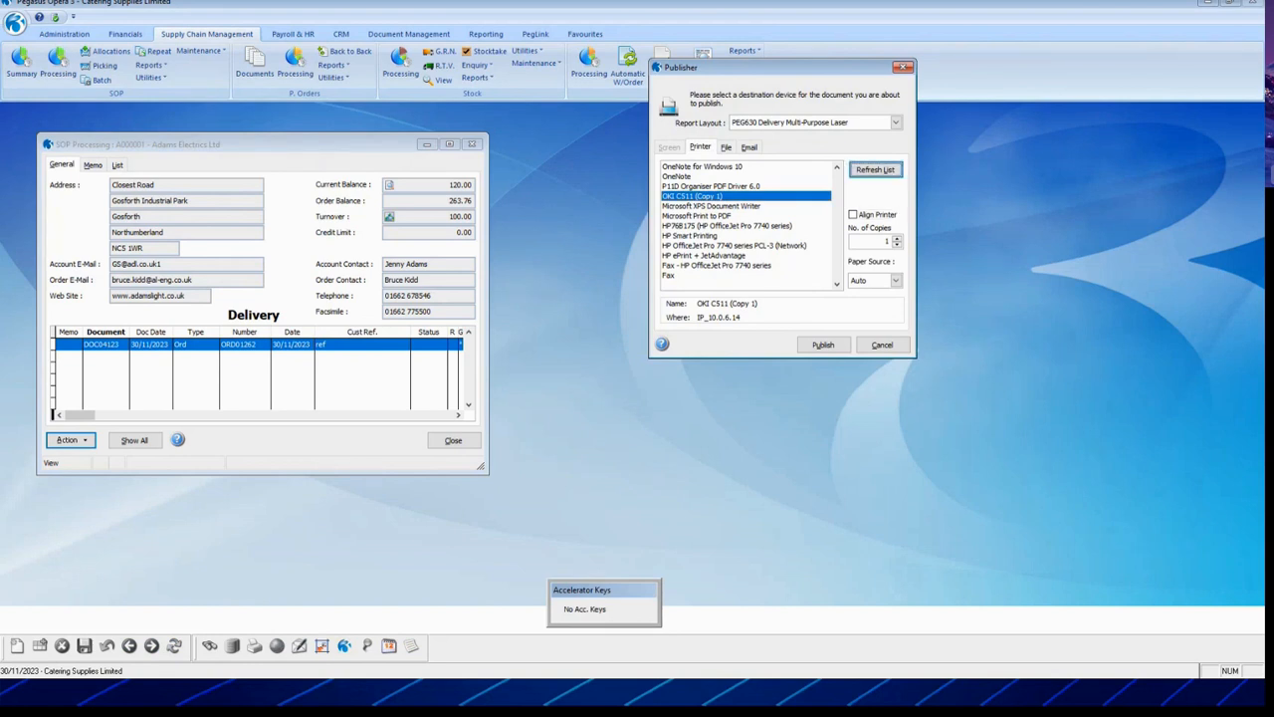
pyautogui.hotkey('alt', 'f')
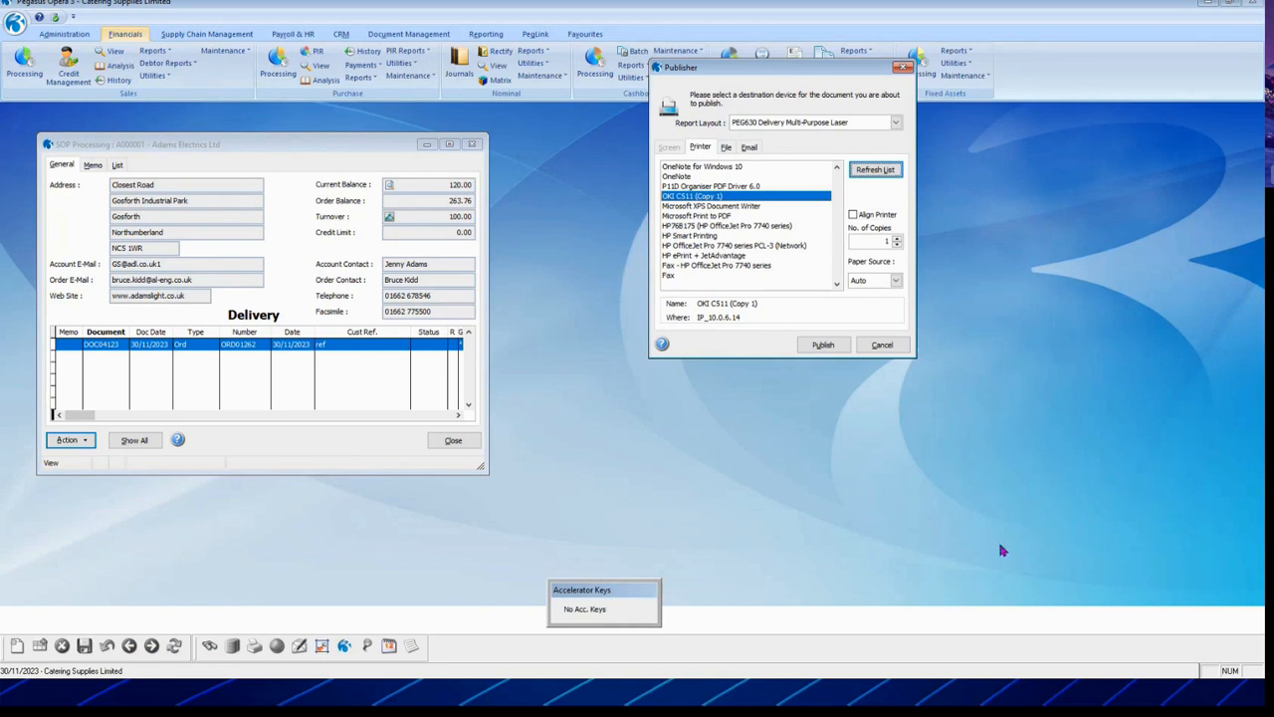
pyautogui.click(828, 346)
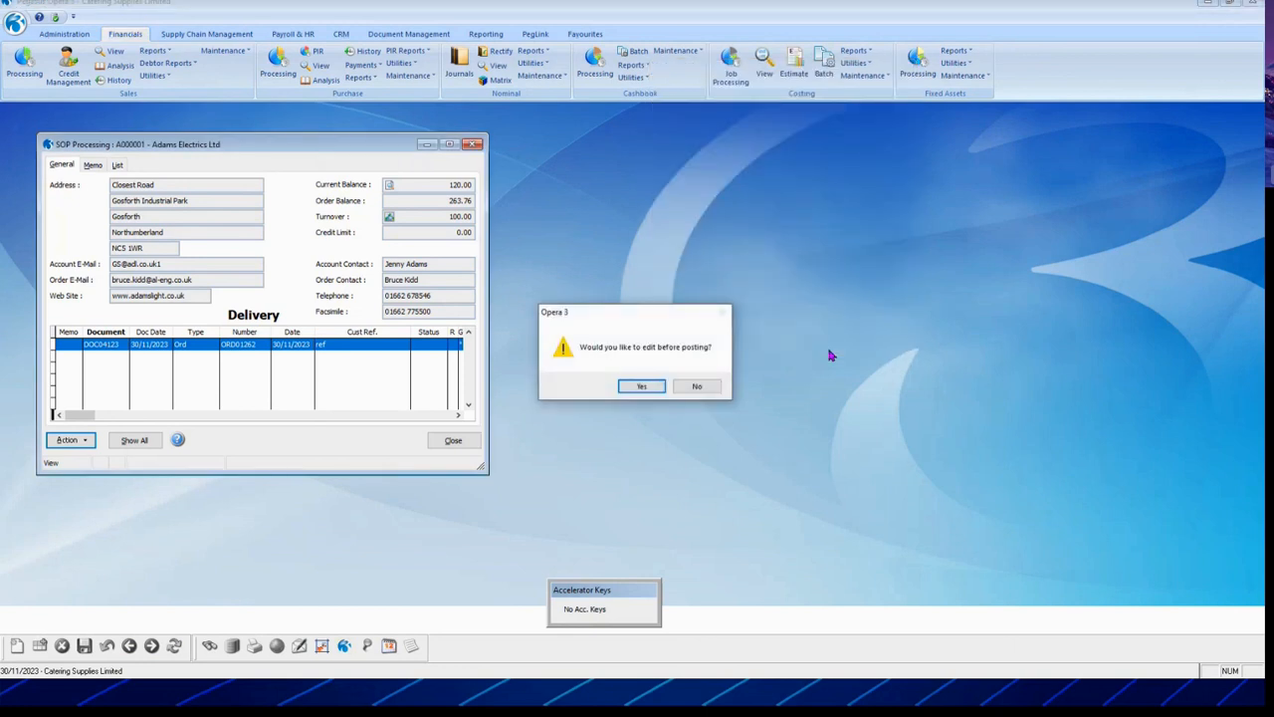
# Step: Edit the order, accept the header, and re-post the lines at value 316.51
pyautogui.press('Return')
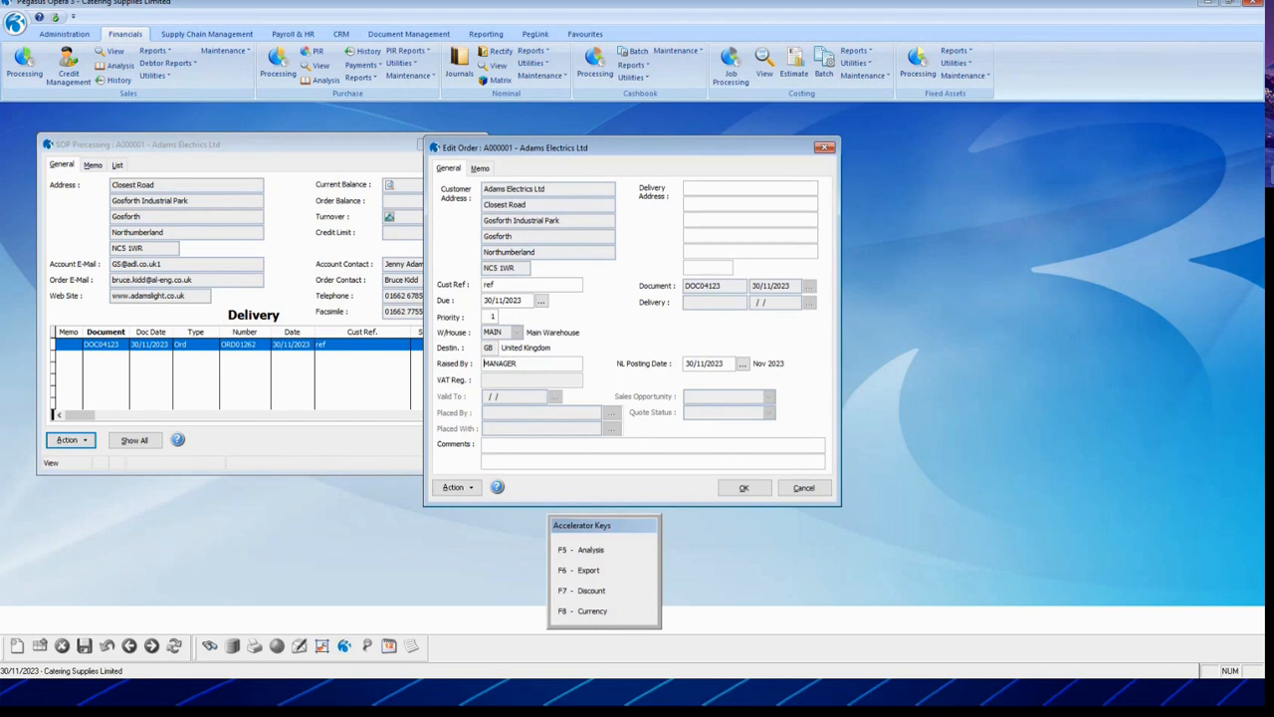
pyautogui.press('Tab')
pyautogui.press('Tab')
pyautogui.press('Return')
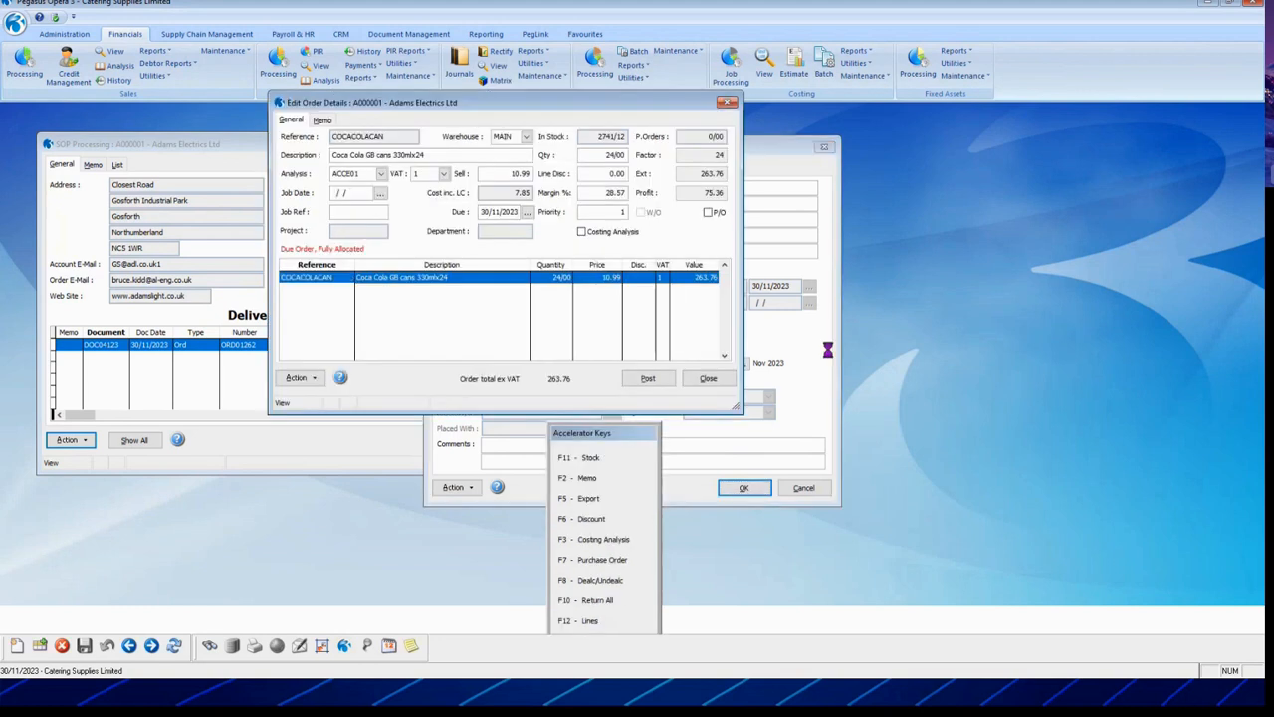
pyautogui.hotkey('alt', 'p')
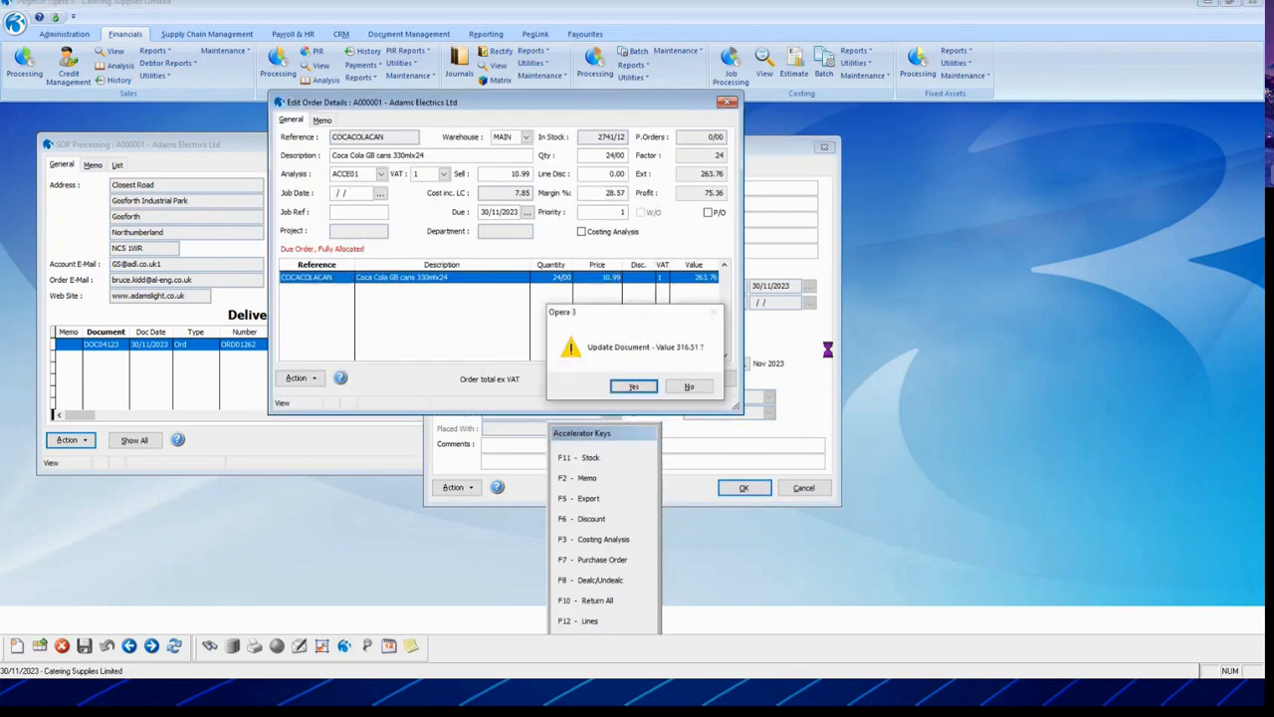
pyautogui.press('Return')
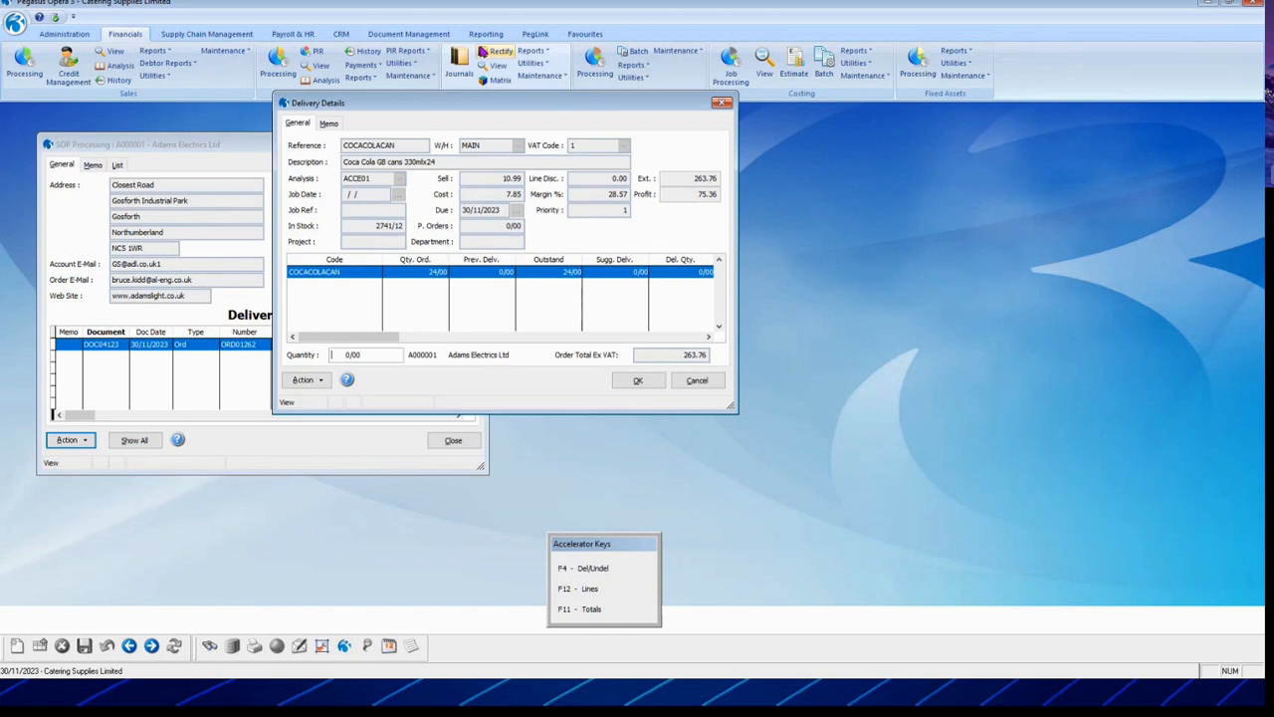
# Step: Abandon the delivery quantities unchanged and close the customer's sales order processing
pyautogui.click(699, 380)
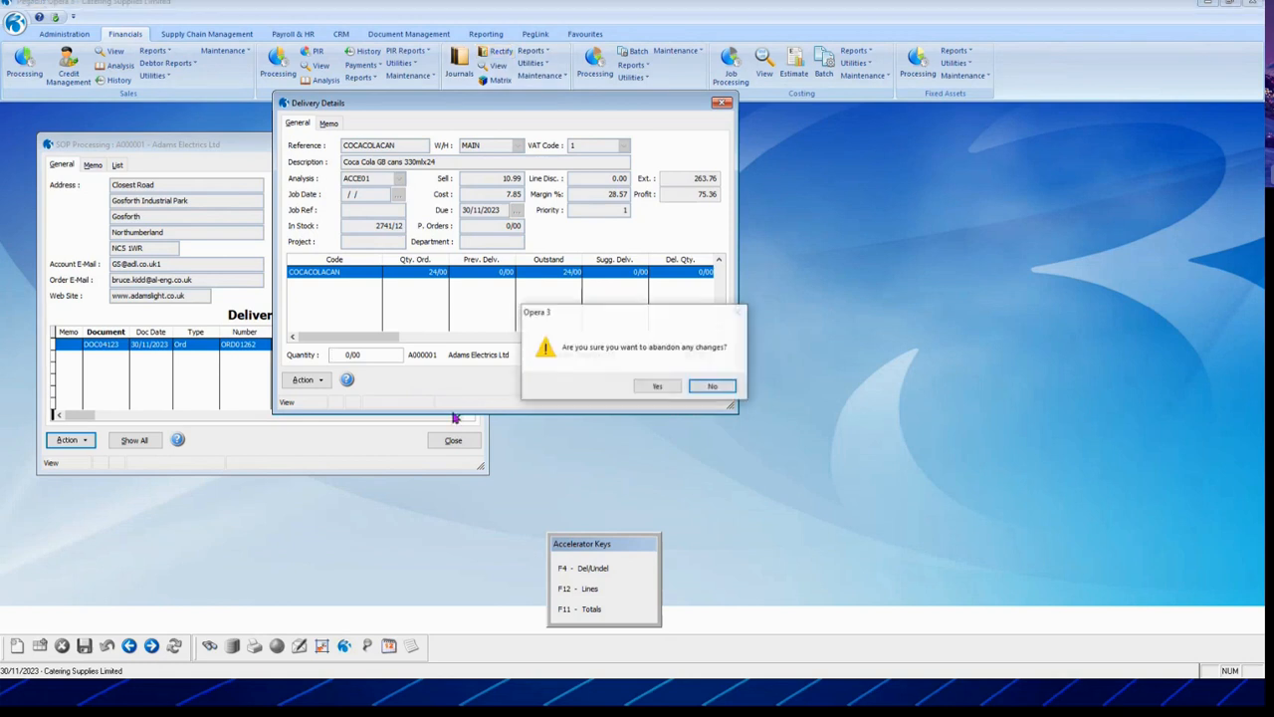
pyautogui.click(657, 386)
pyautogui.click(456, 441)
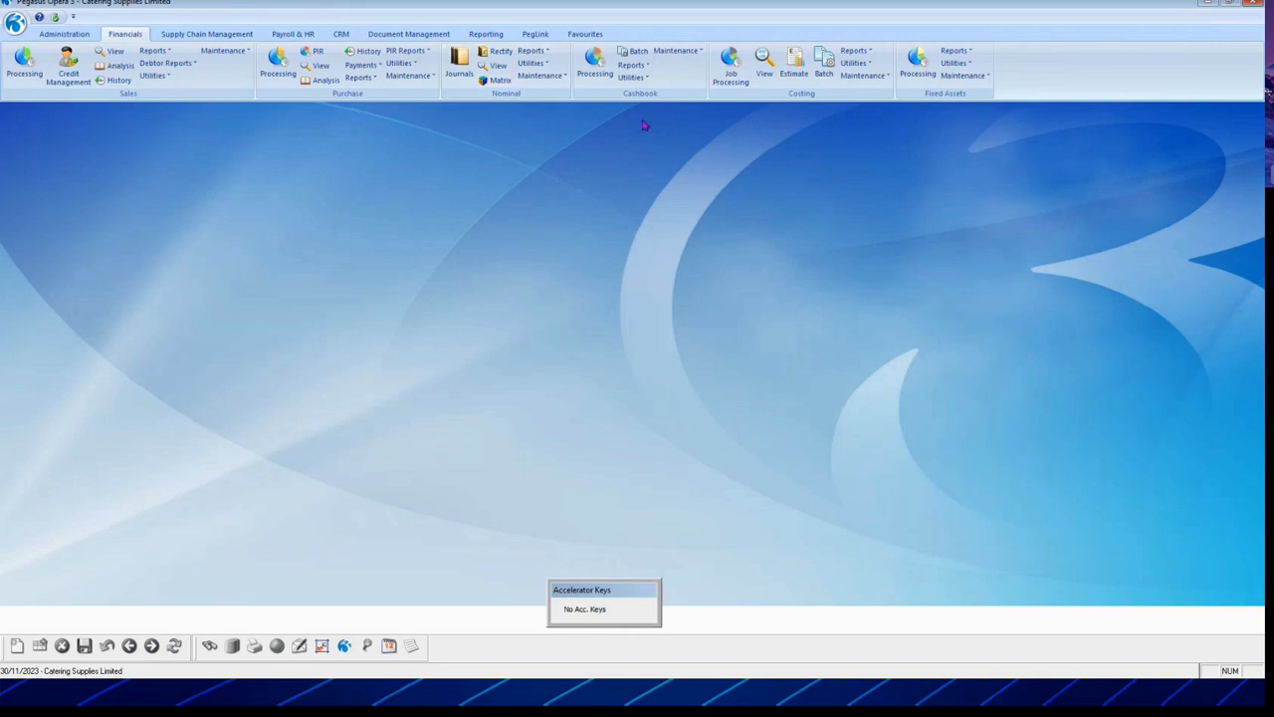
# Step: In Payroll & HR, view the Monthly group's pay periods, currently at period 8
pyautogui.click(283, 35)
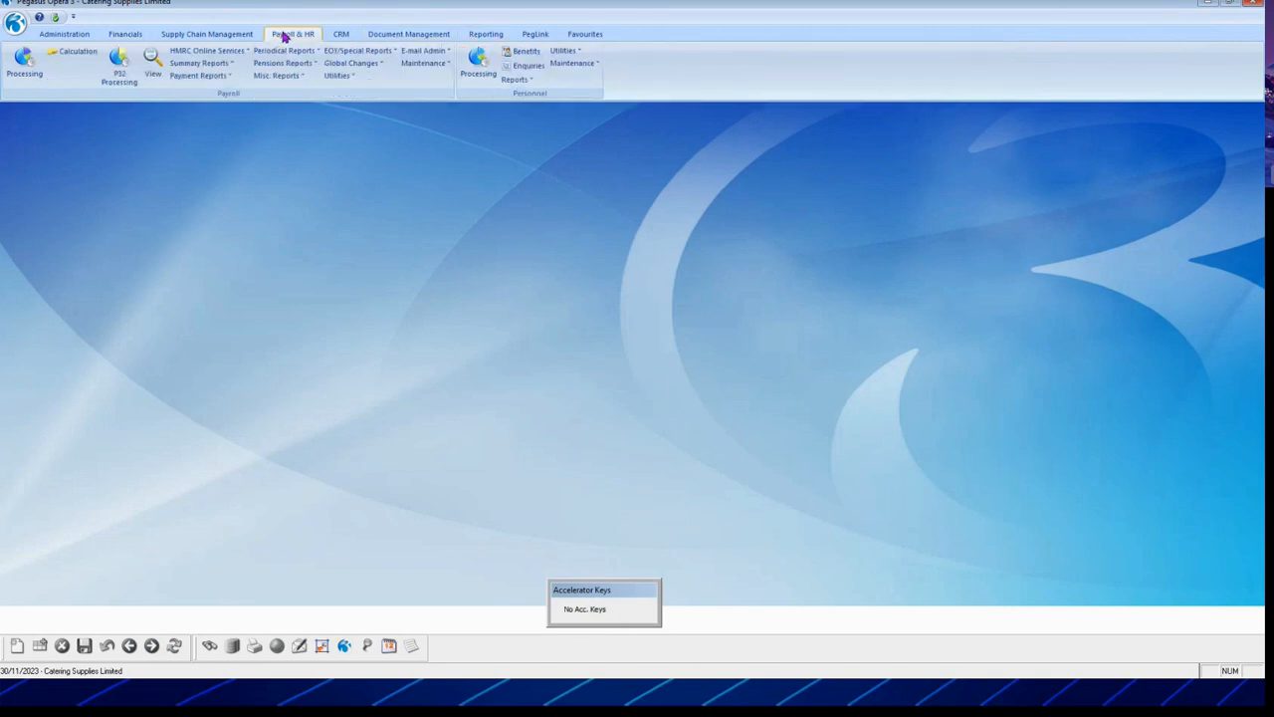
pyautogui.click(336, 78)
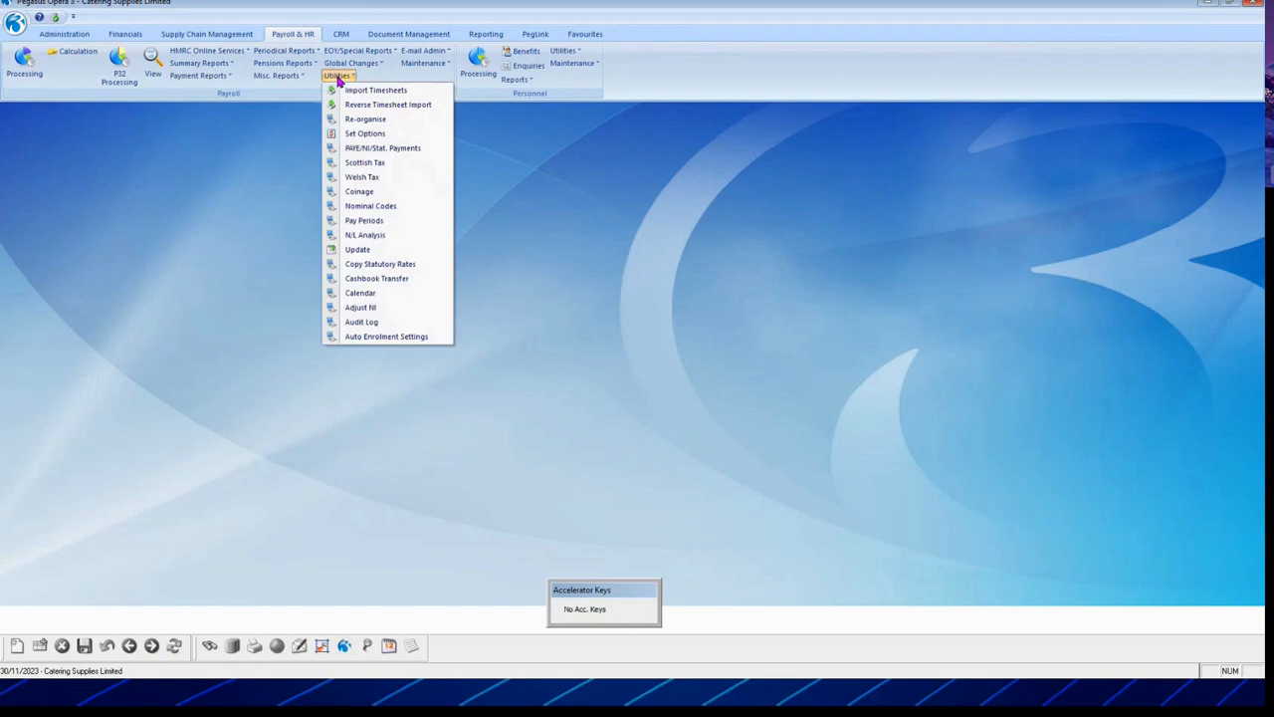
pyautogui.click(364, 221)
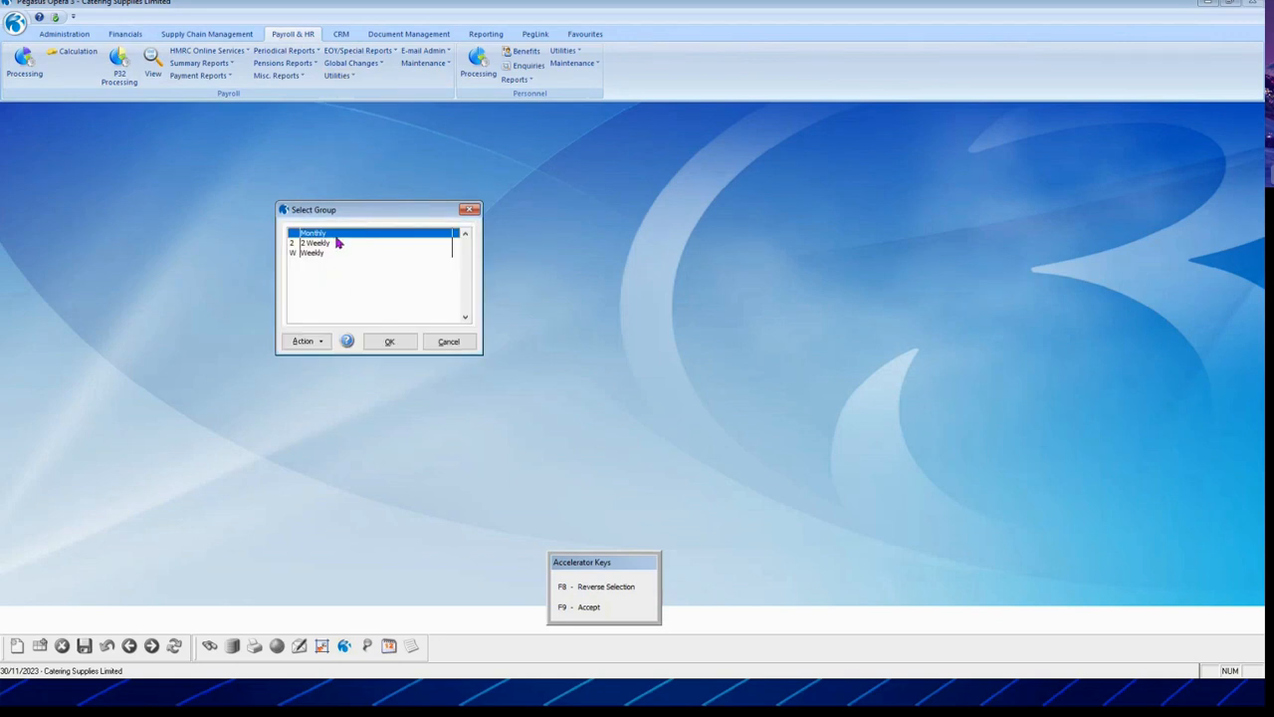
pyautogui.click(391, 344)
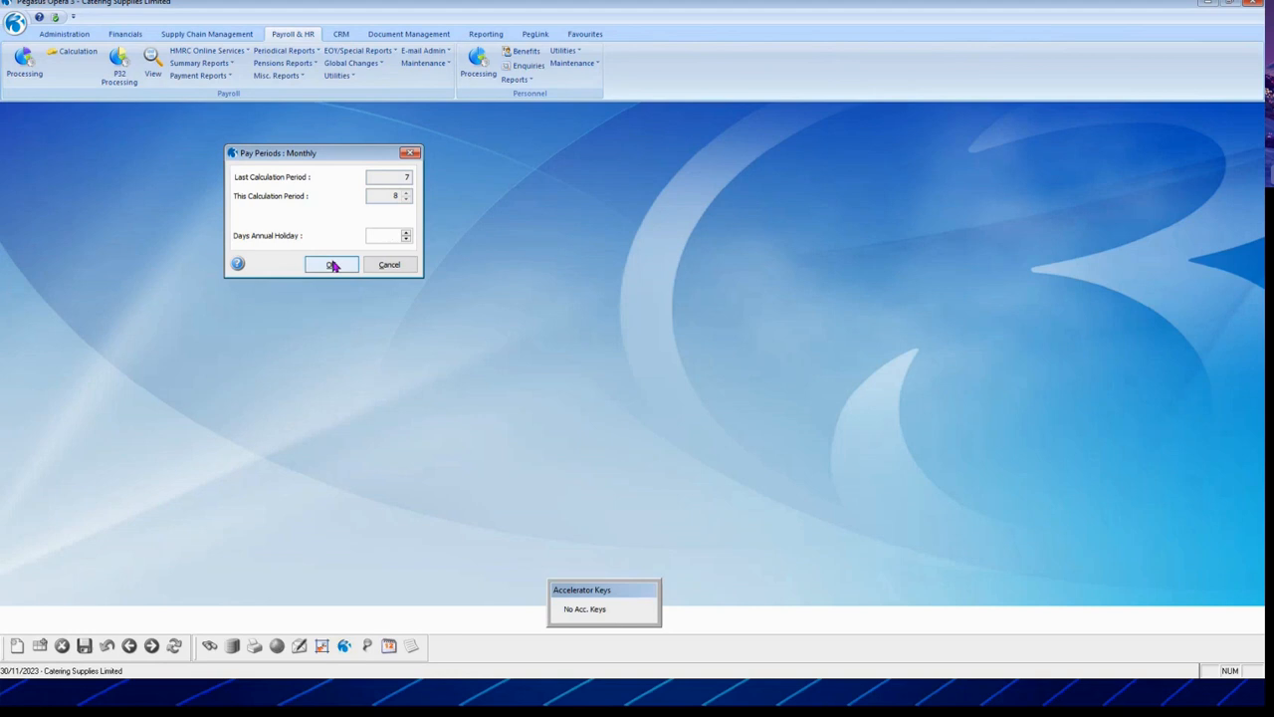
pyautogui.click(333, 265)
# Step: View the Weekly group's pay periods at period 35, then cancel without saving
pyautogui.click(336, 75)
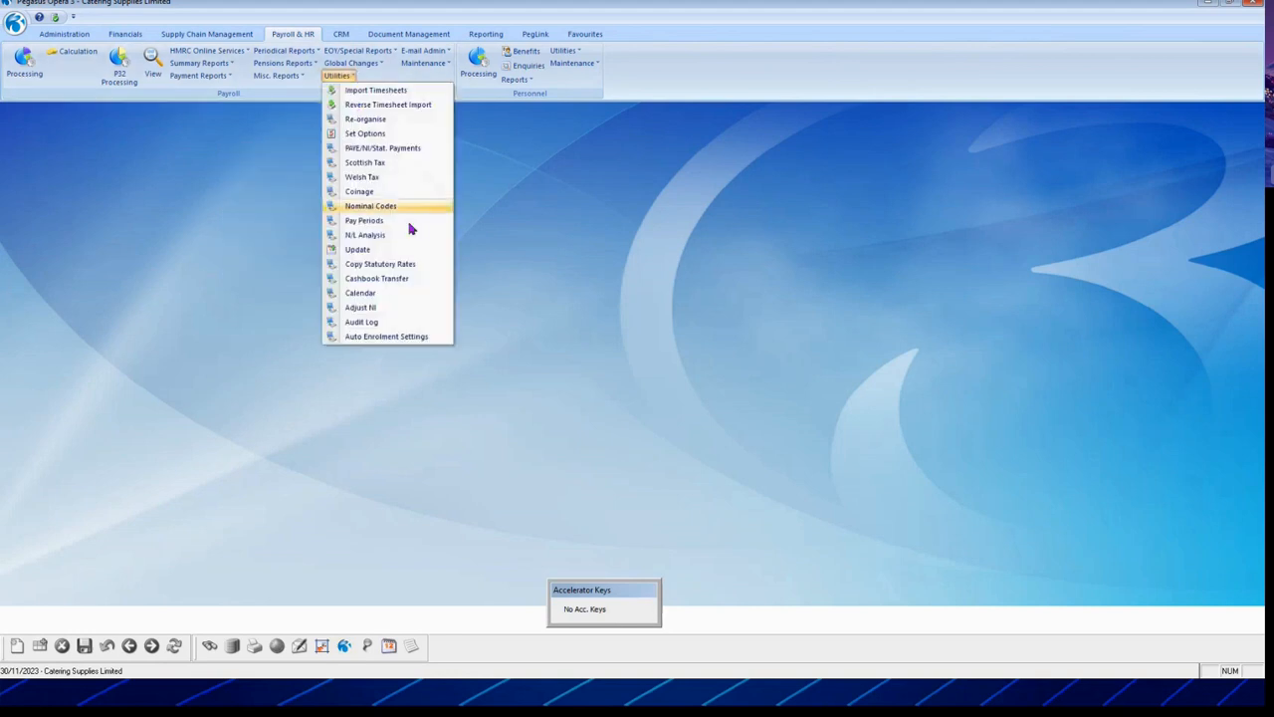
pyautogui.click(394, 220)
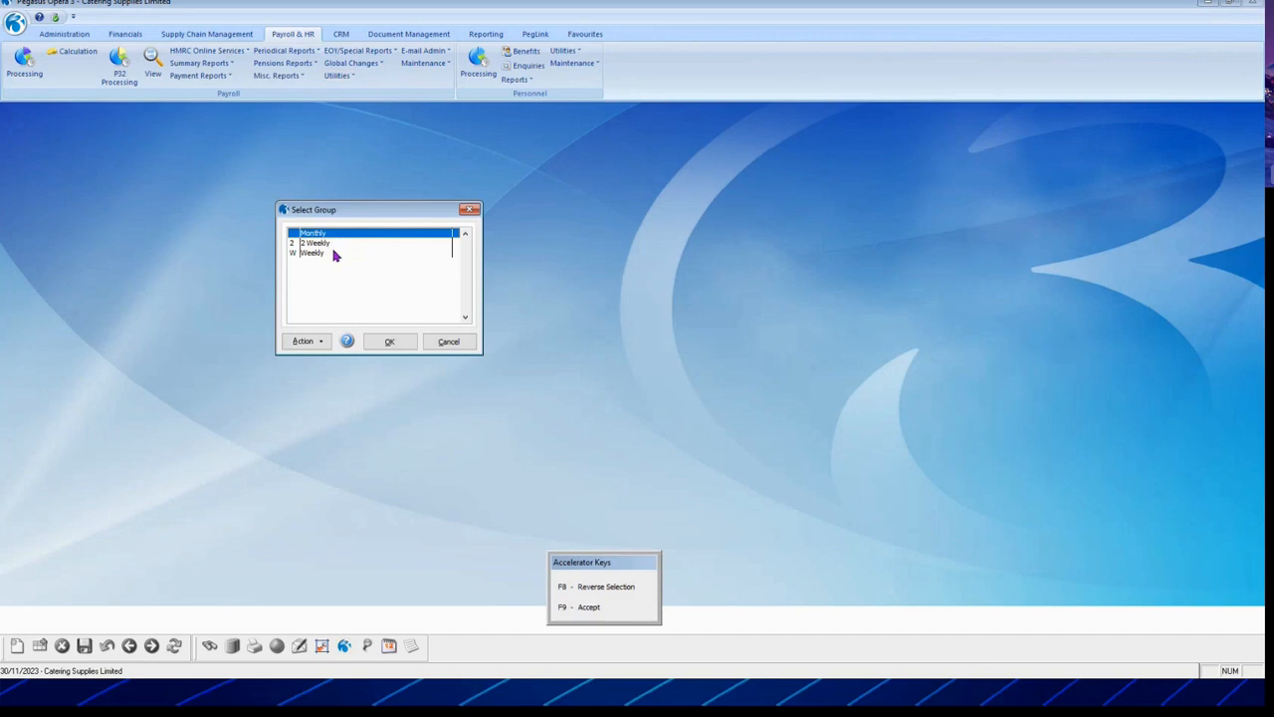
pyautogui.click(329, 255)
pyautogui.click(393, 344)
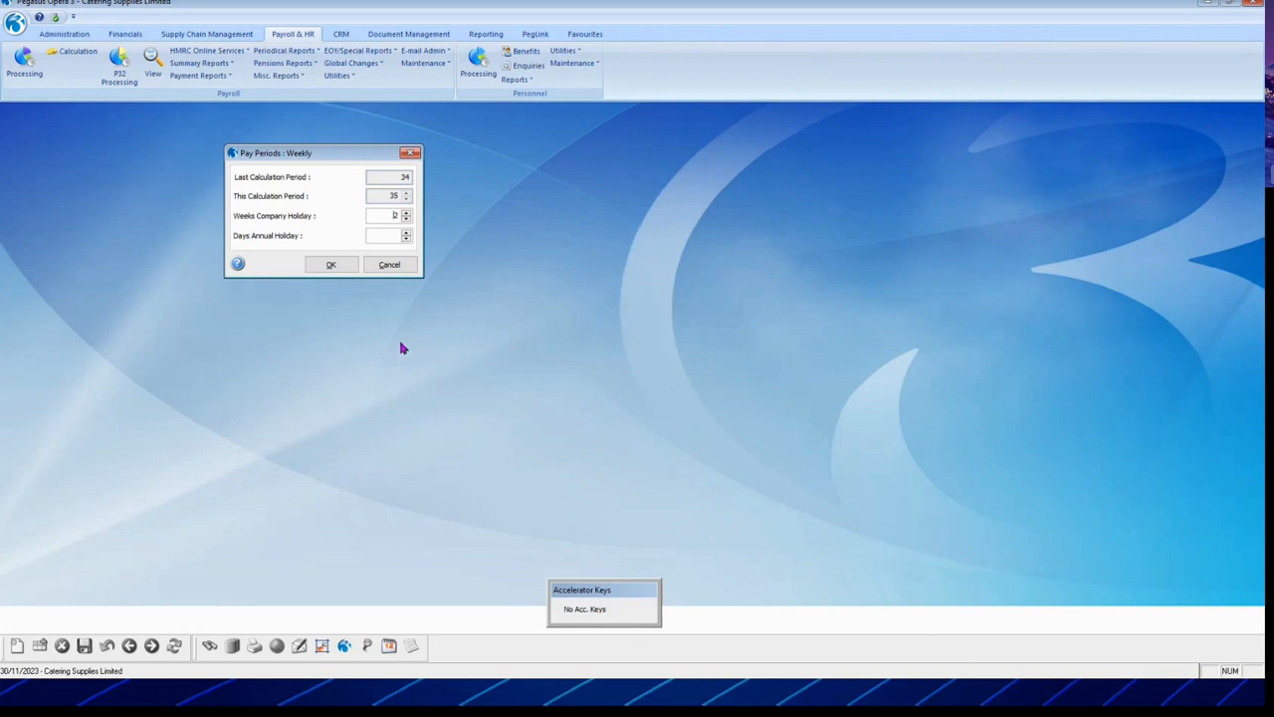
pyautogui.click(387, 265)
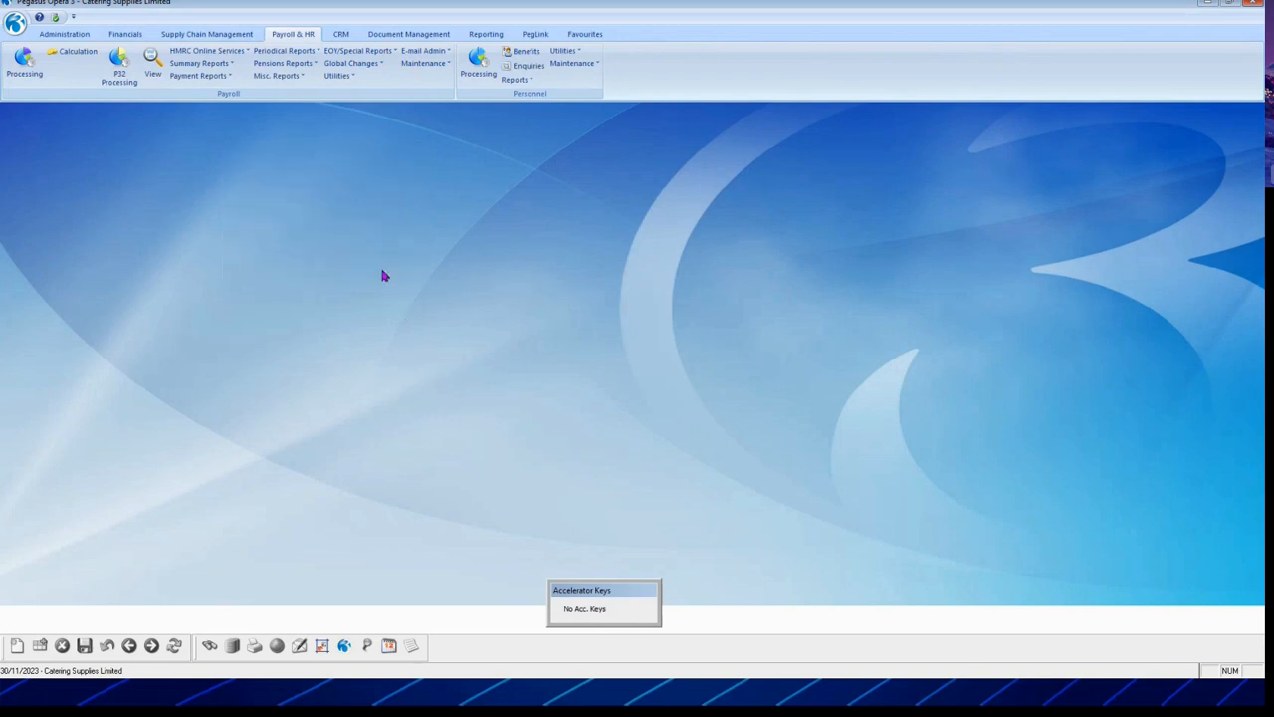
pyautogui.click(337, 78)
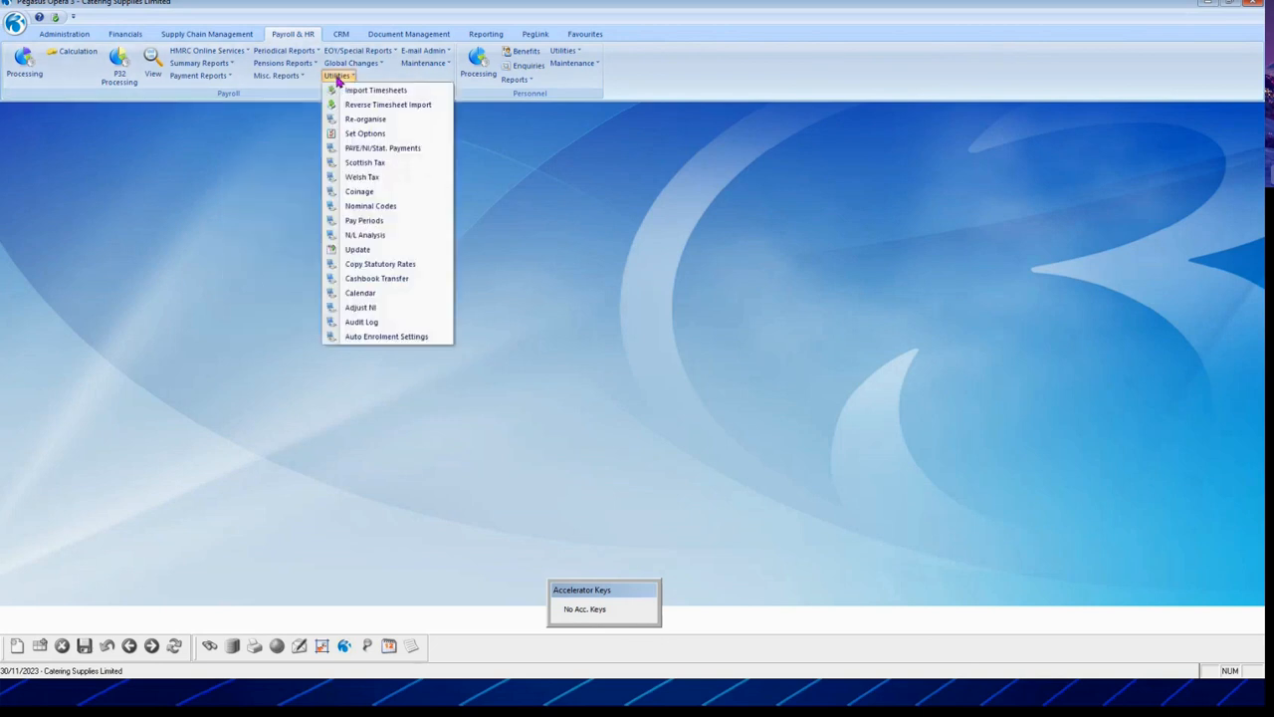
pyautogui.click(389, 292)
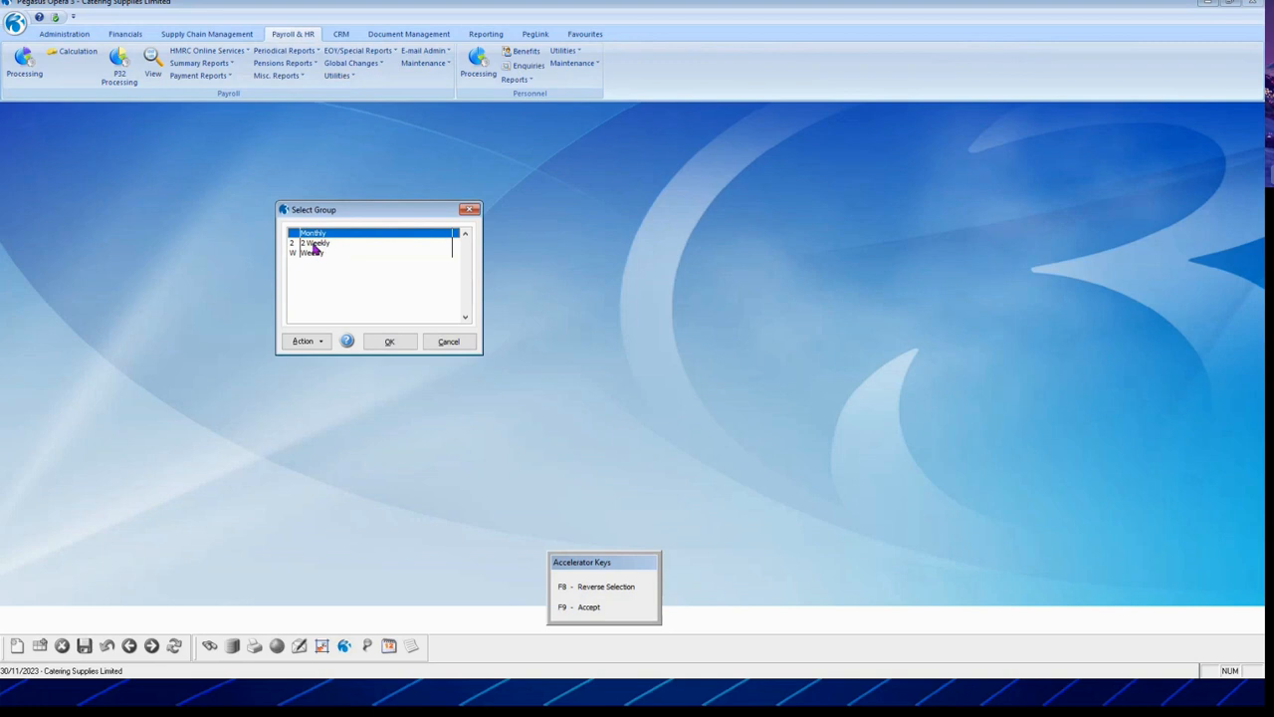
pyautogui.click(389, 342)
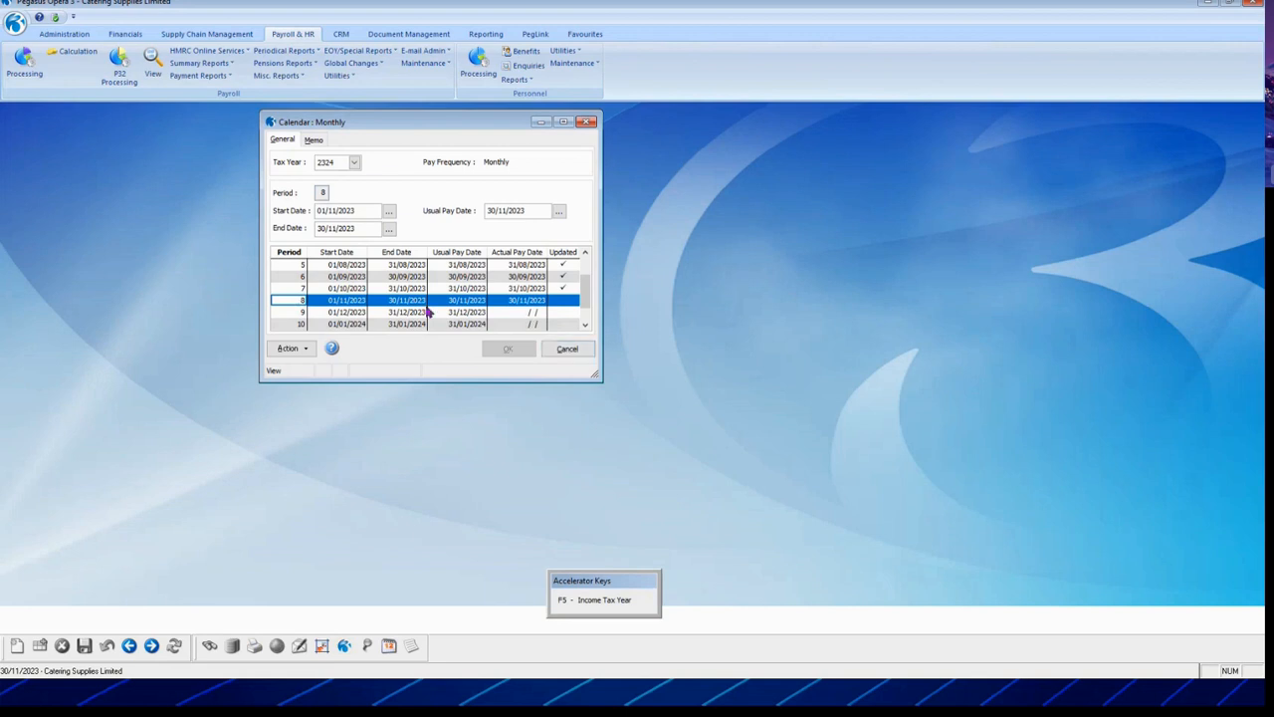
pyautogui.click(566, 350)
pyautogui.click(336, 75)
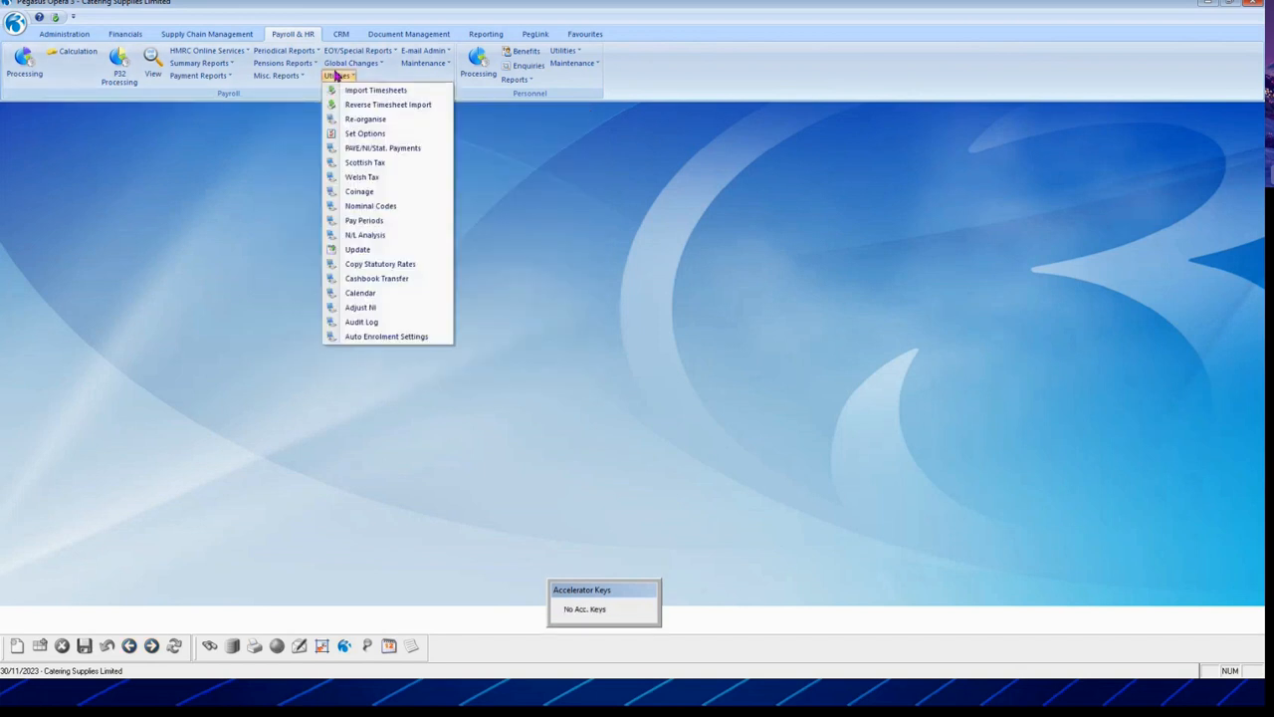
pyautogui.click(399, 280)
pyautogui.click(322, 254)
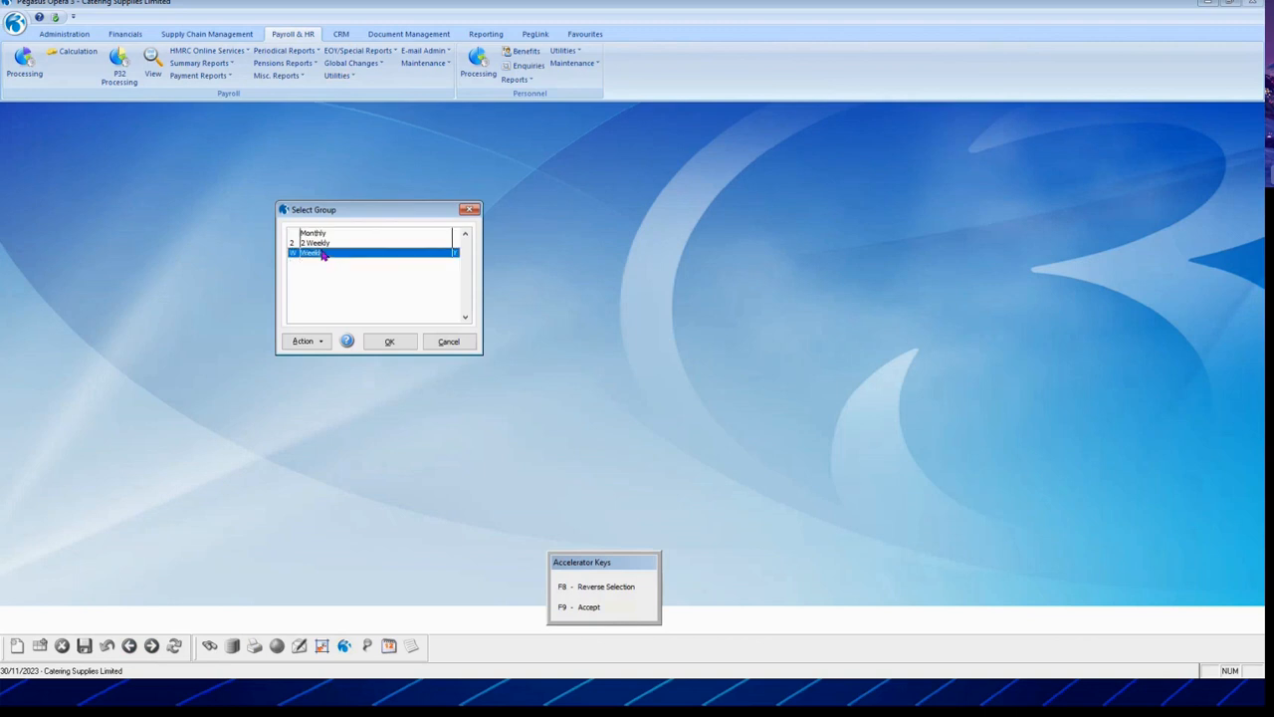
pyautogui.click(389, 342)
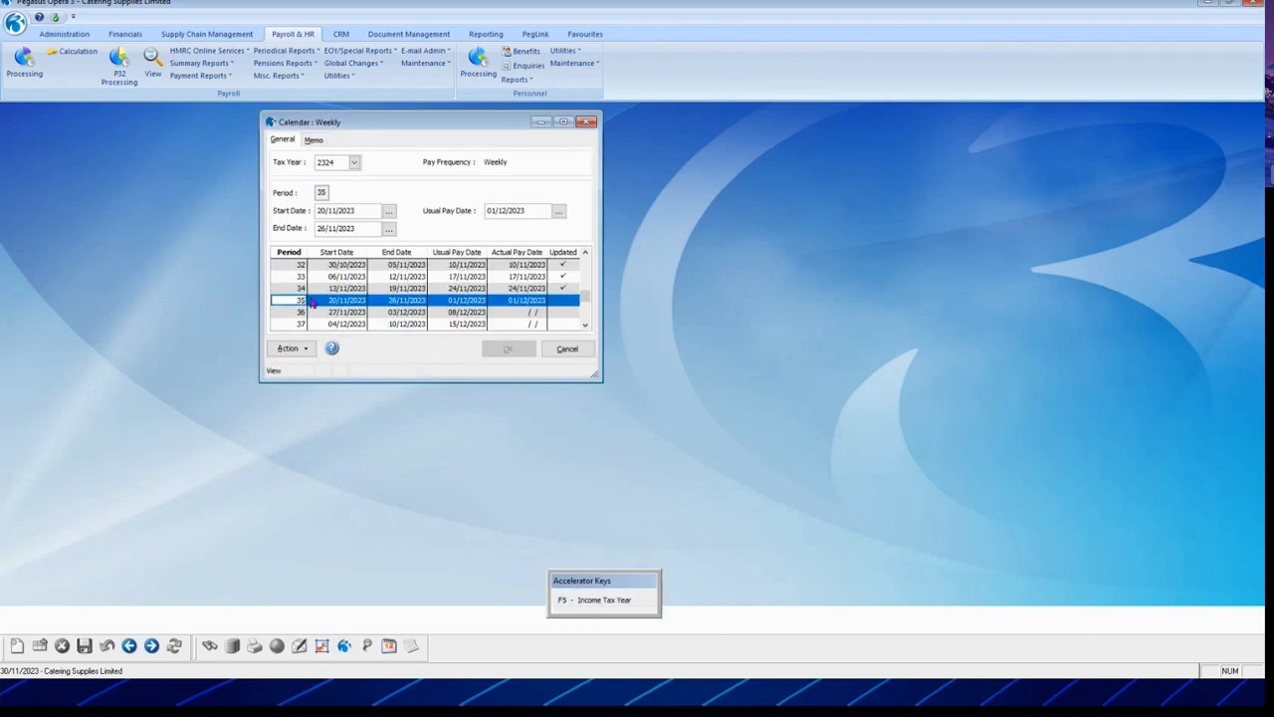
pyautogui.click(569, 349)
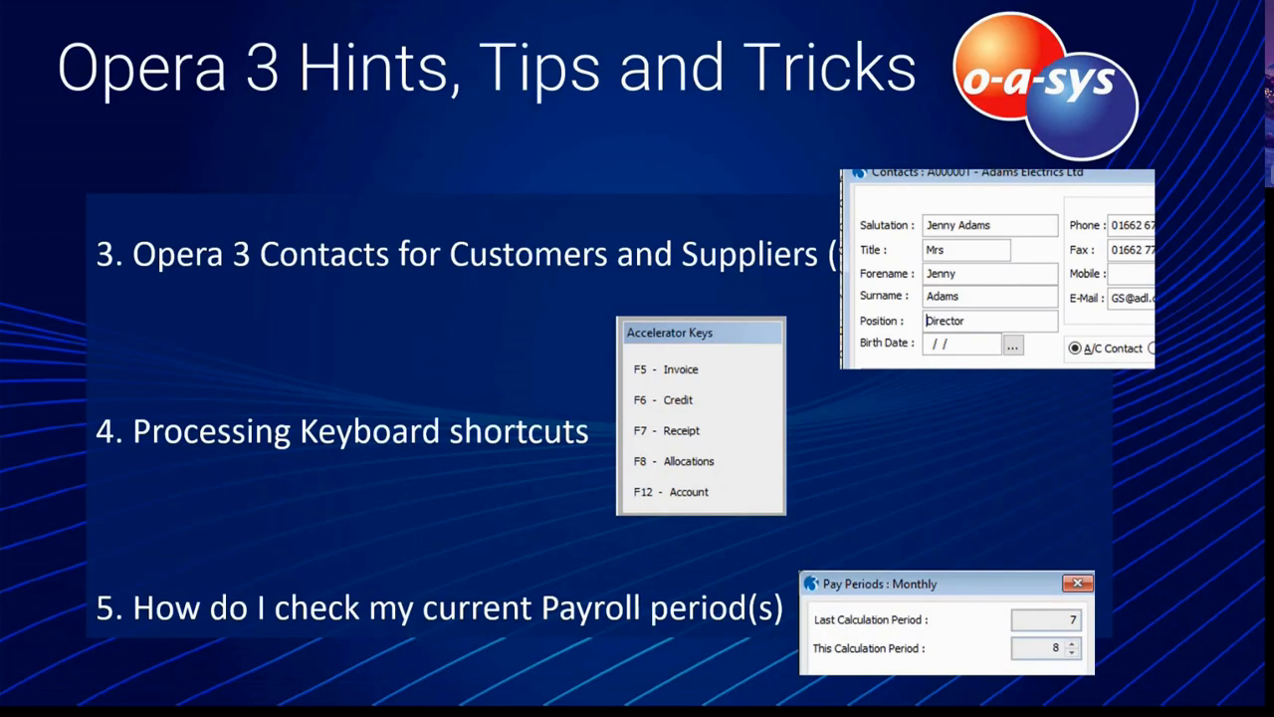
pyautogui.press('Right')
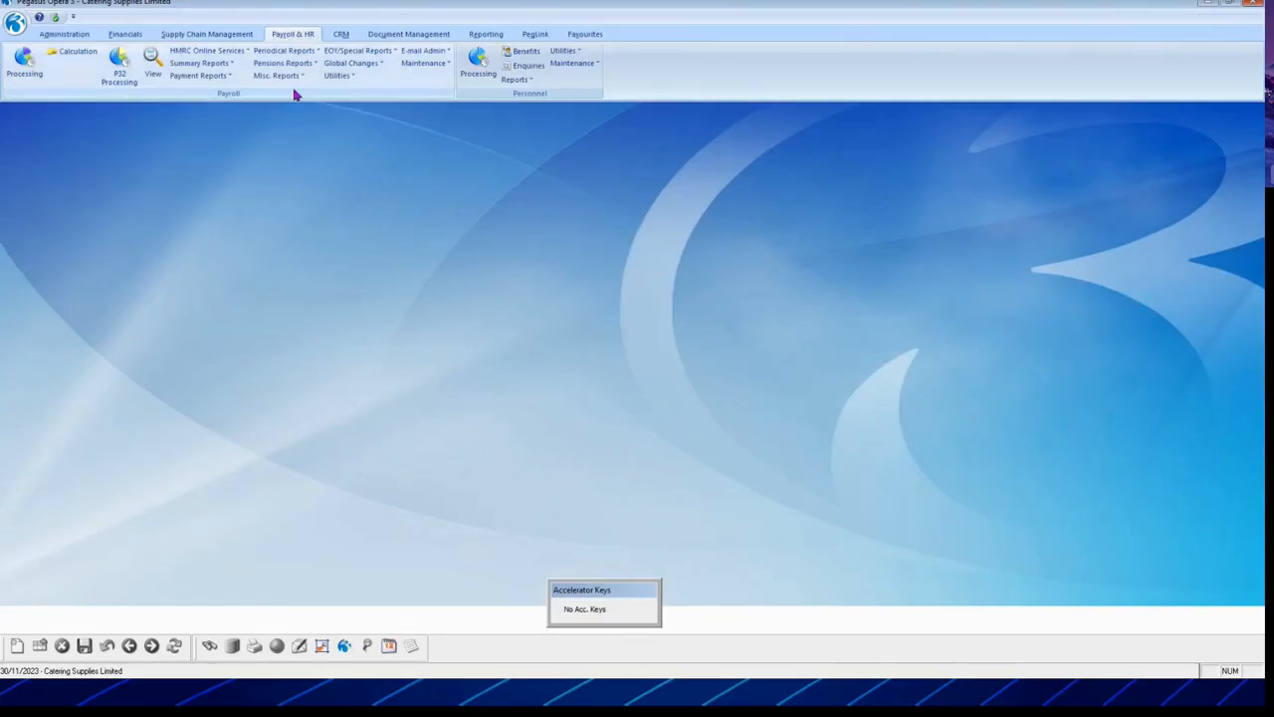
# Step: Bring up the payroll Utilities menu in Payroll & HR
pyautogui.click(337, 78)
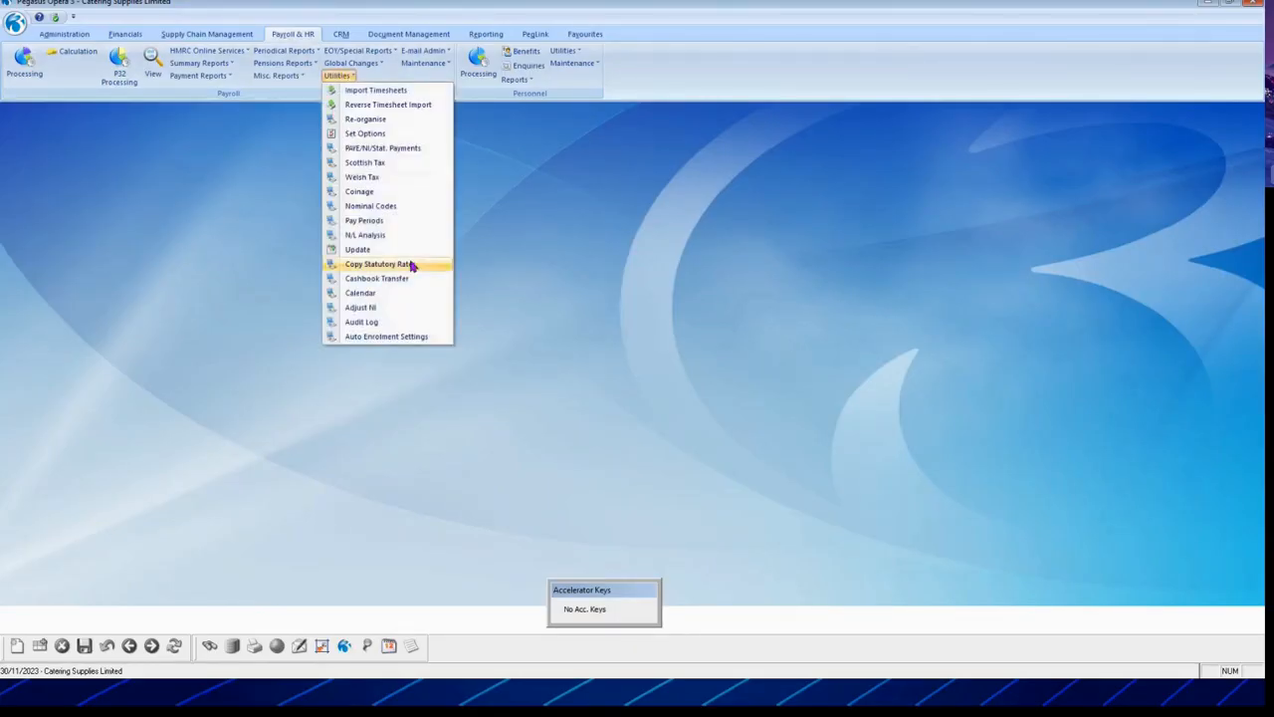
# Step: Confirm the Weekly payroll's Weeks Company Holiday is 2 and save the pay period settings
pyautogui.click(364, 220)
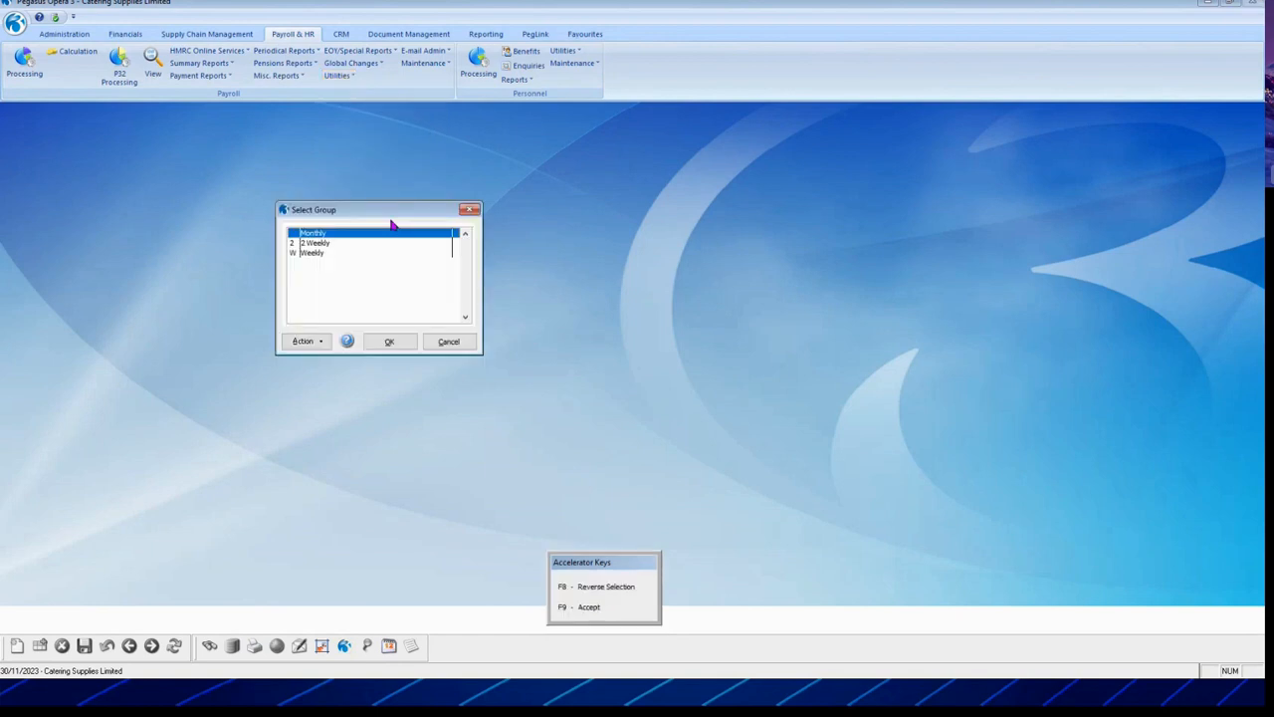
pyautogui.moveTo(378, 213); pyautogui.dragTo(388, 131)
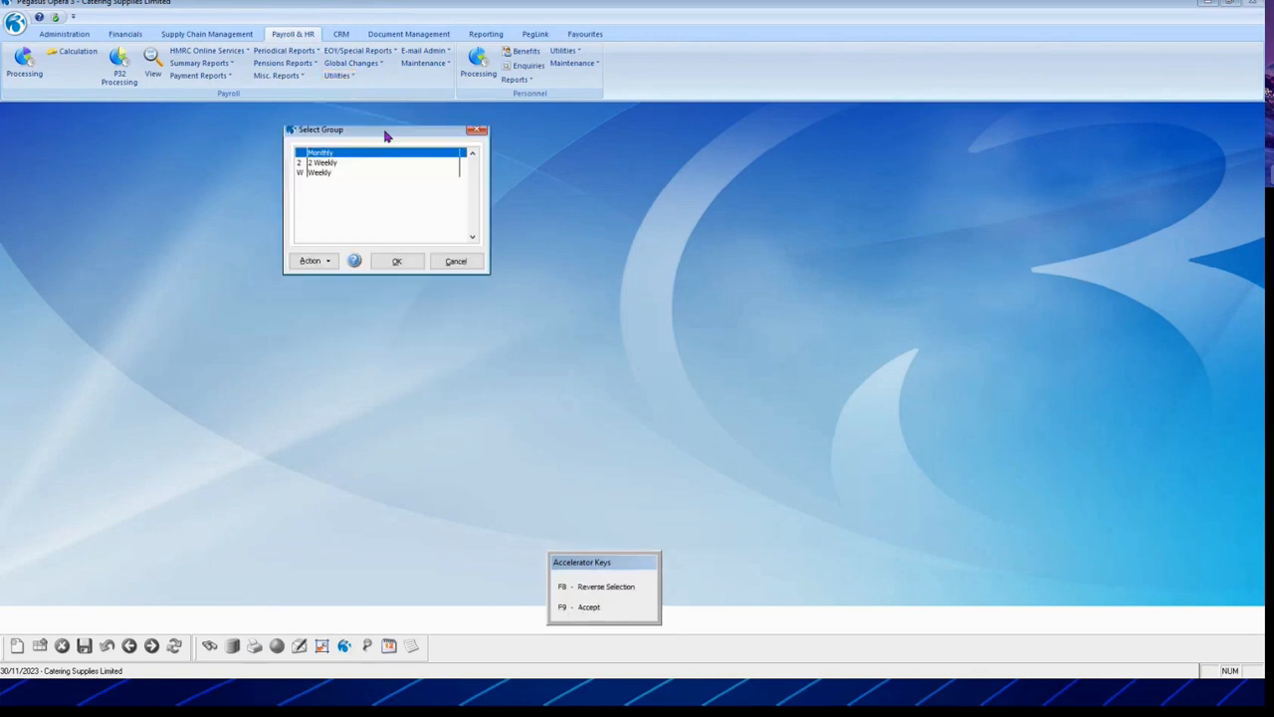
pyautogui.click(330, 171)
pyautogui.click(396, 257)
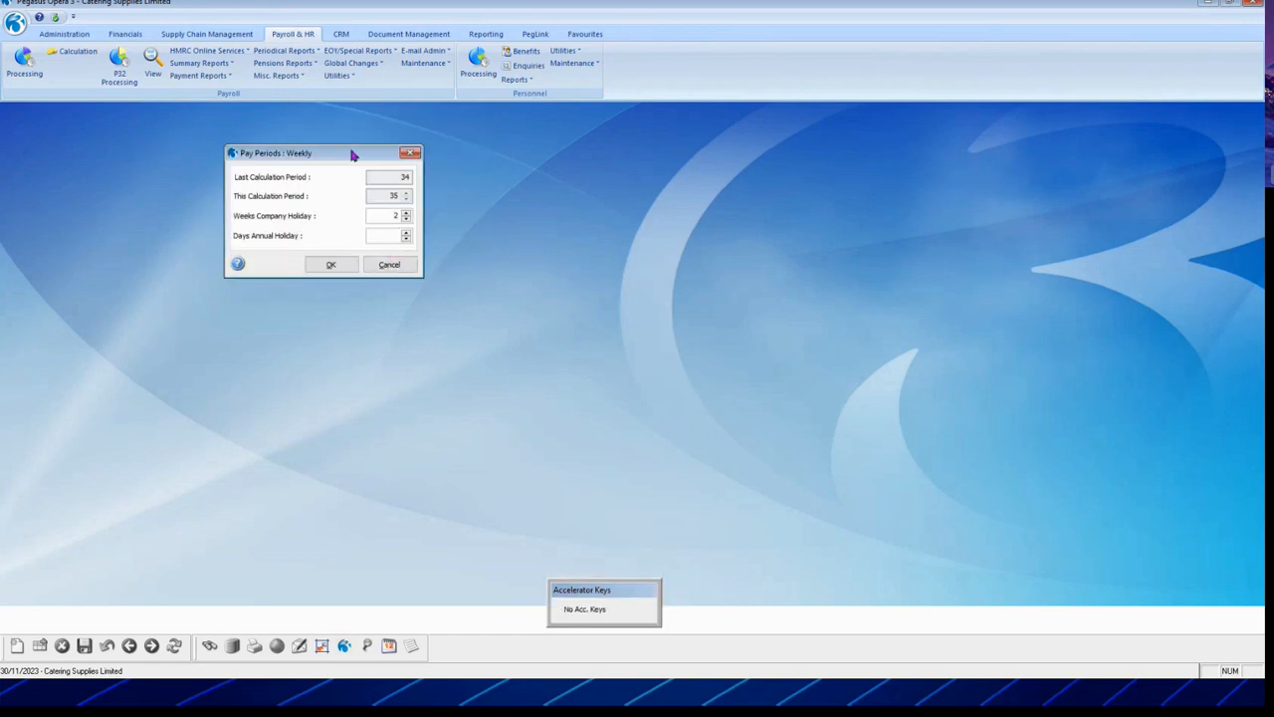
pyautogui.moveTo(332, 154); pyautogui.dragTo(429, 202)
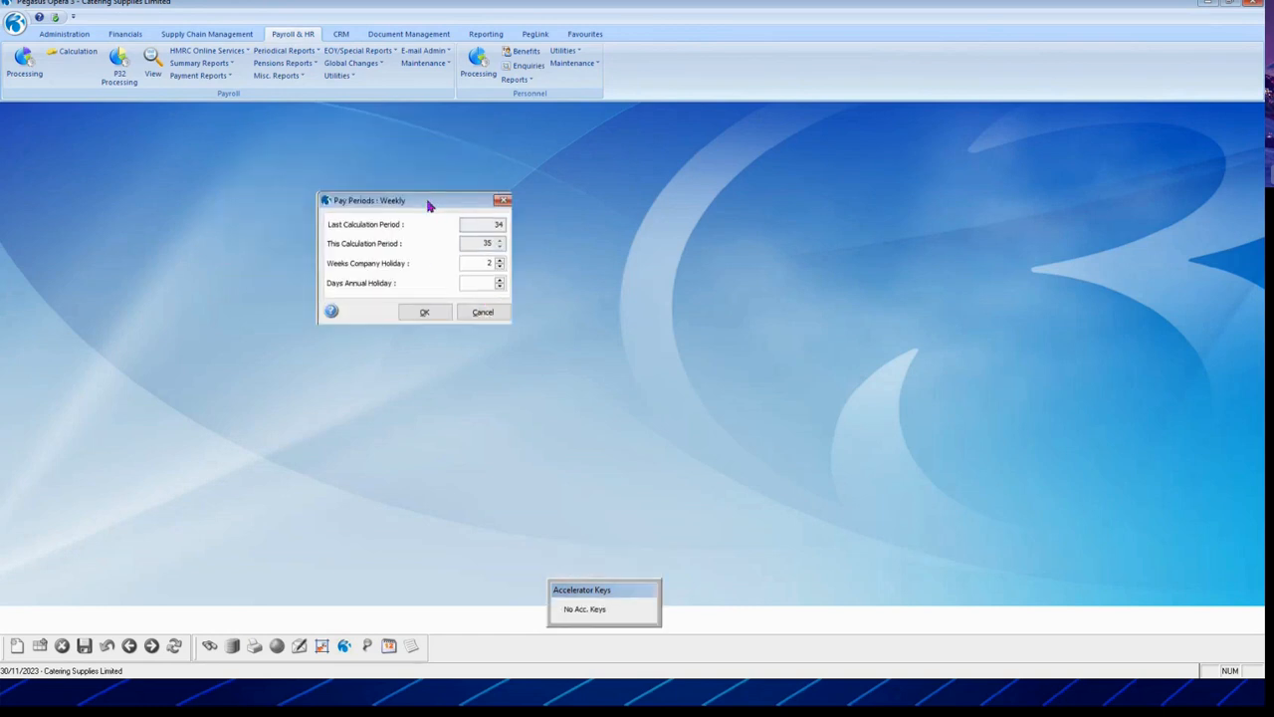
pyautogui.click(492, 263)
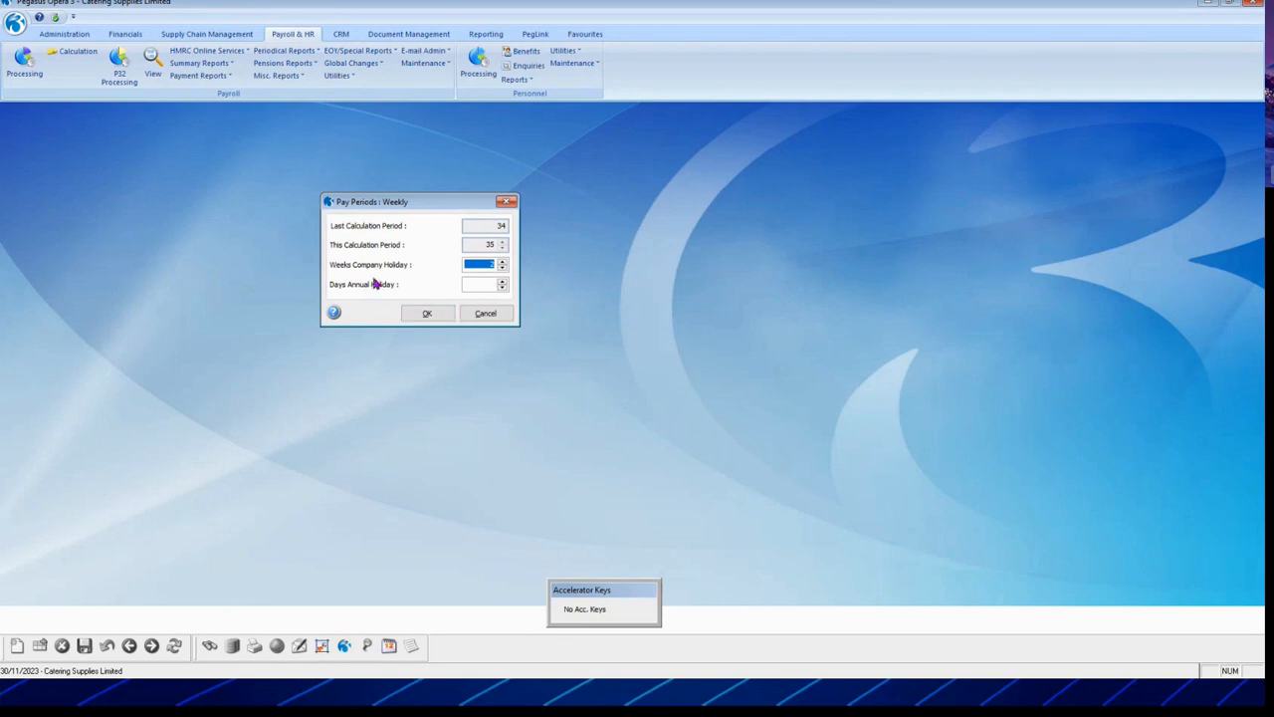
pyautogui.click(428, 313)
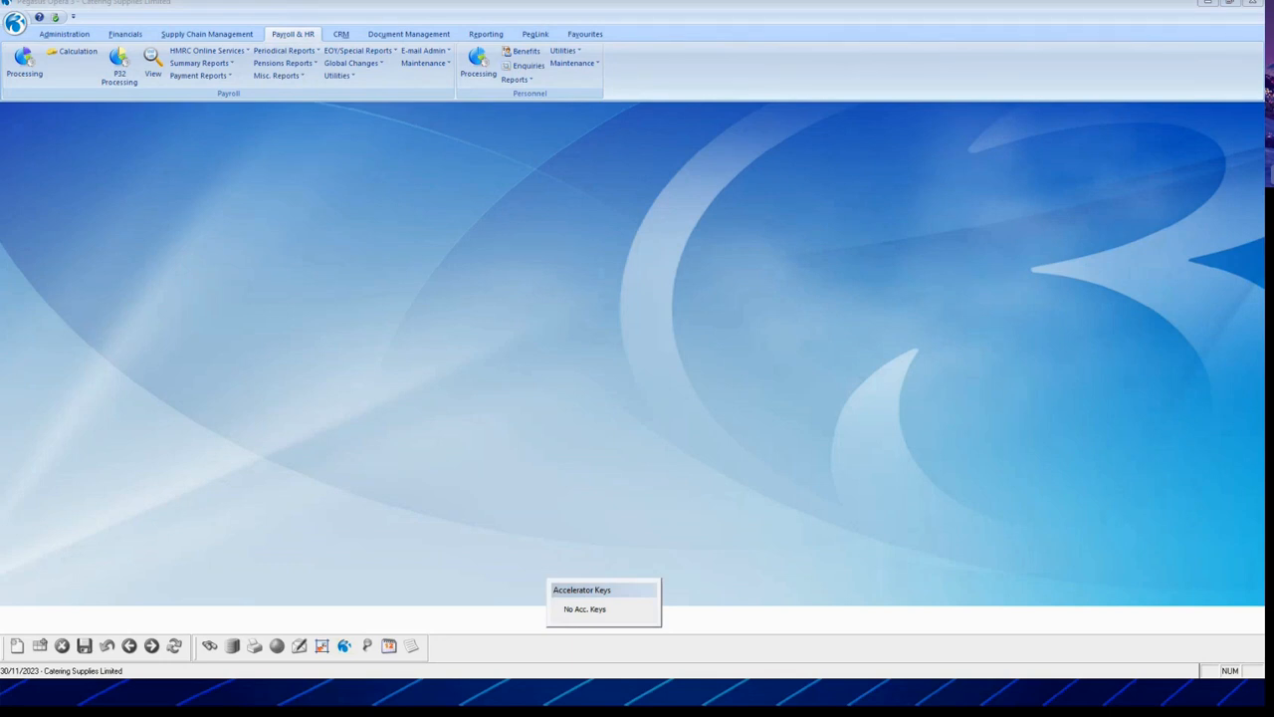
# Step: Return to the slideshow and play the Salary Sacrifice in Payroll video
pyautogui.hotkey('alt', 'Tab')
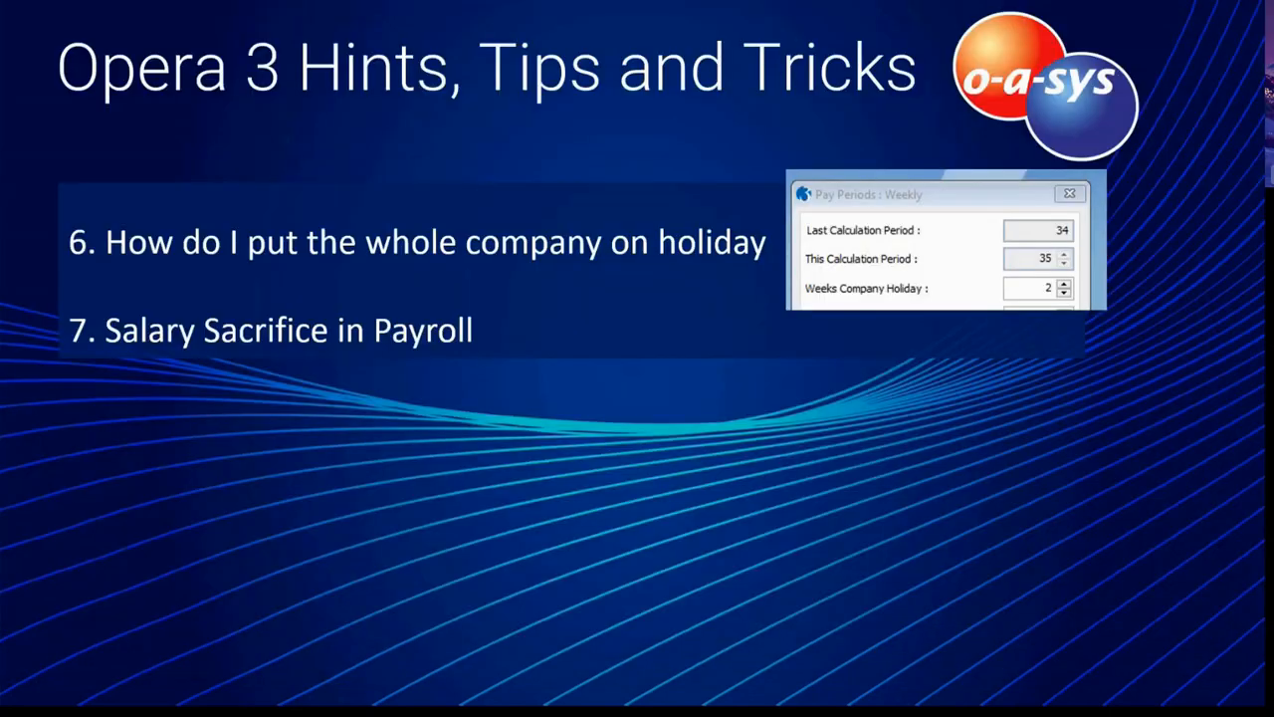
pyautogui.click(543, 452)
pyautogui.click(549, 533)
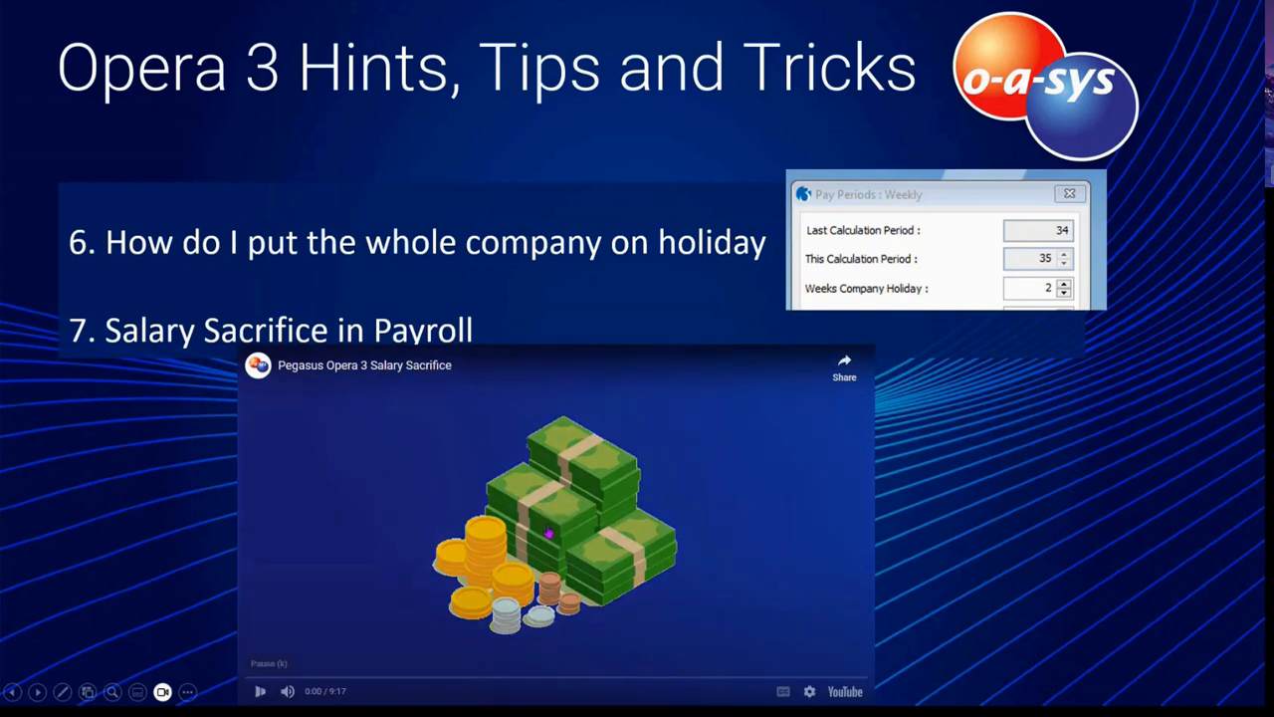
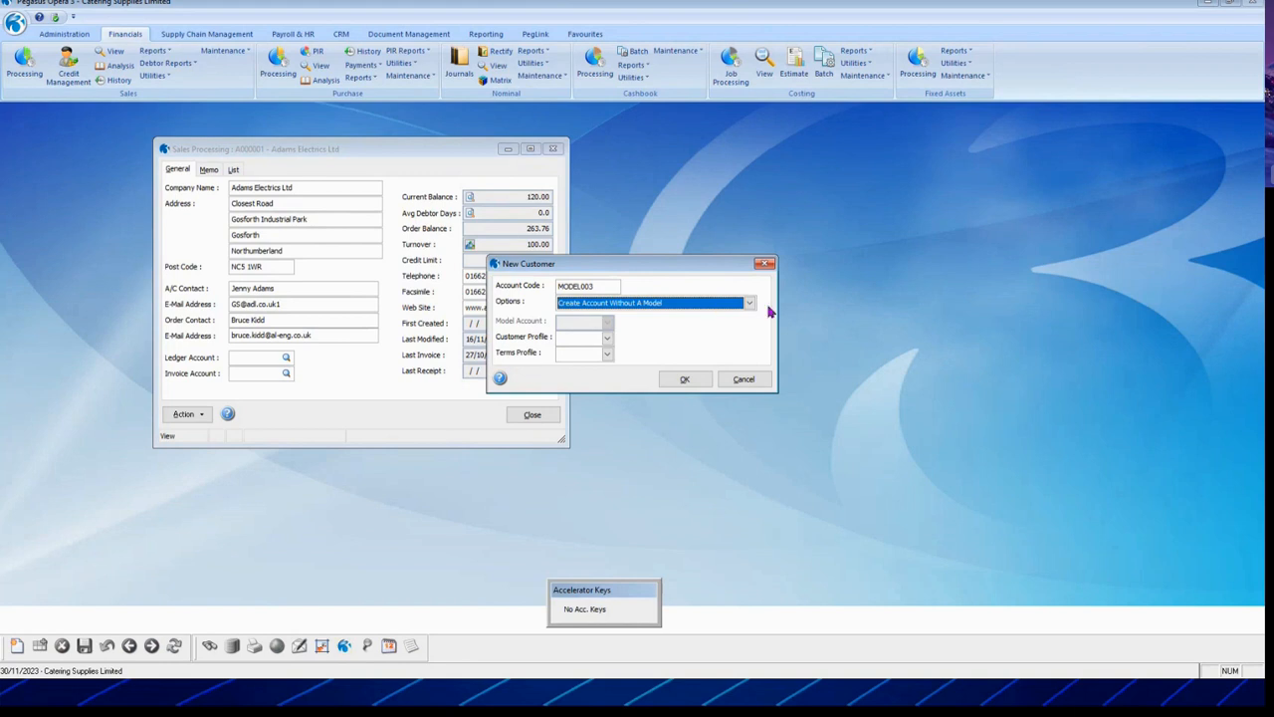
# Step: Create model account MODEL003 with the EURO Euro Traders customer profile and NODISC Standard Customer terms
pyautogui.click(750, 304)
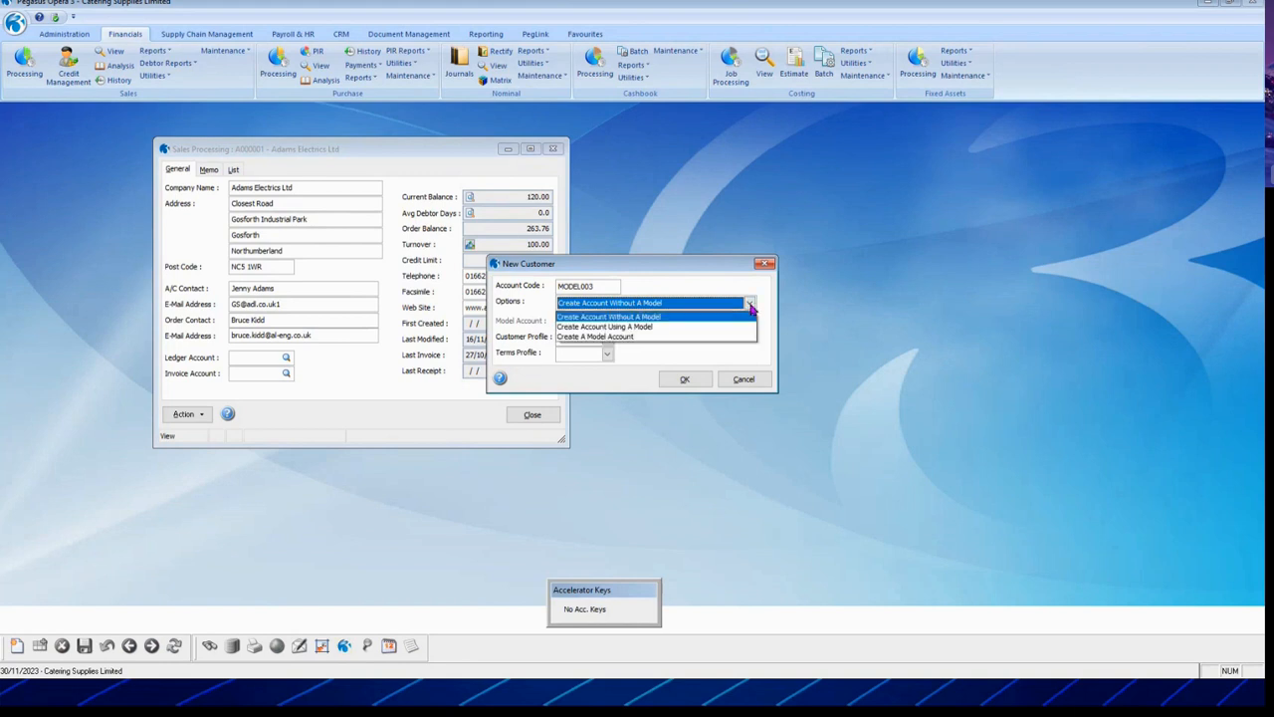
pyautogui.click(641, 337)
pyautogui.press('Tab')
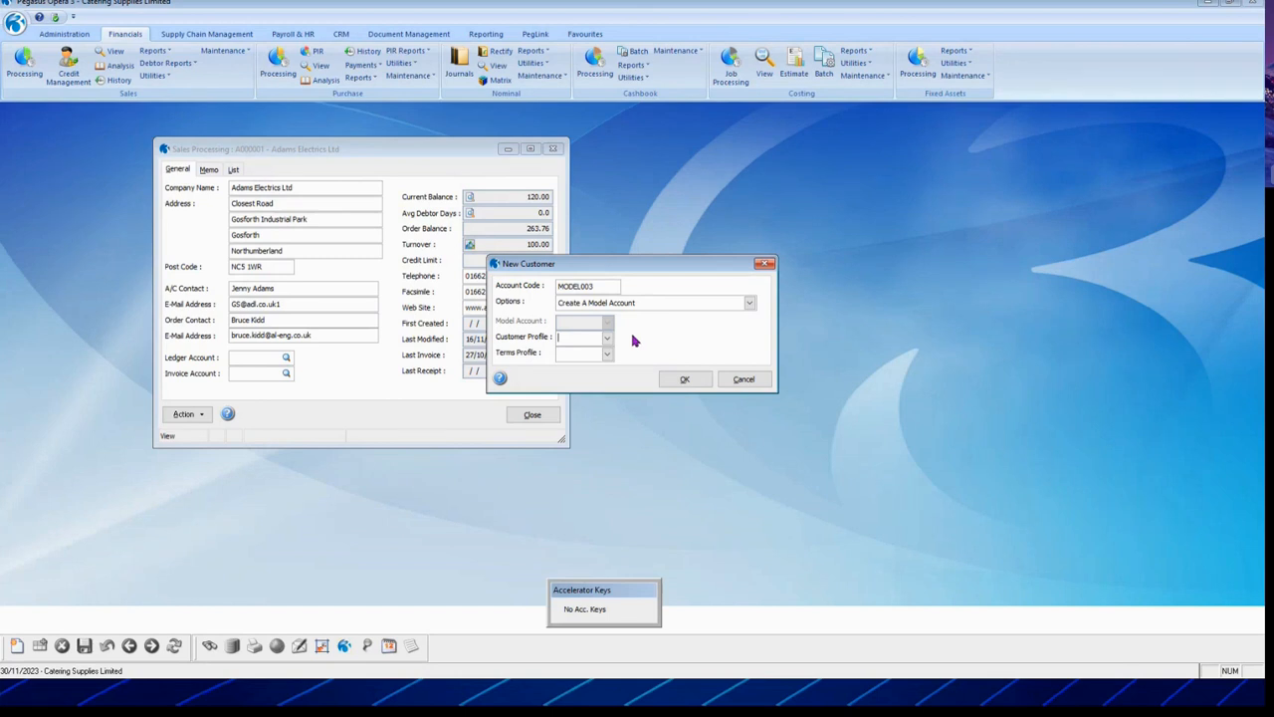
pyautogui.click(608, 338)
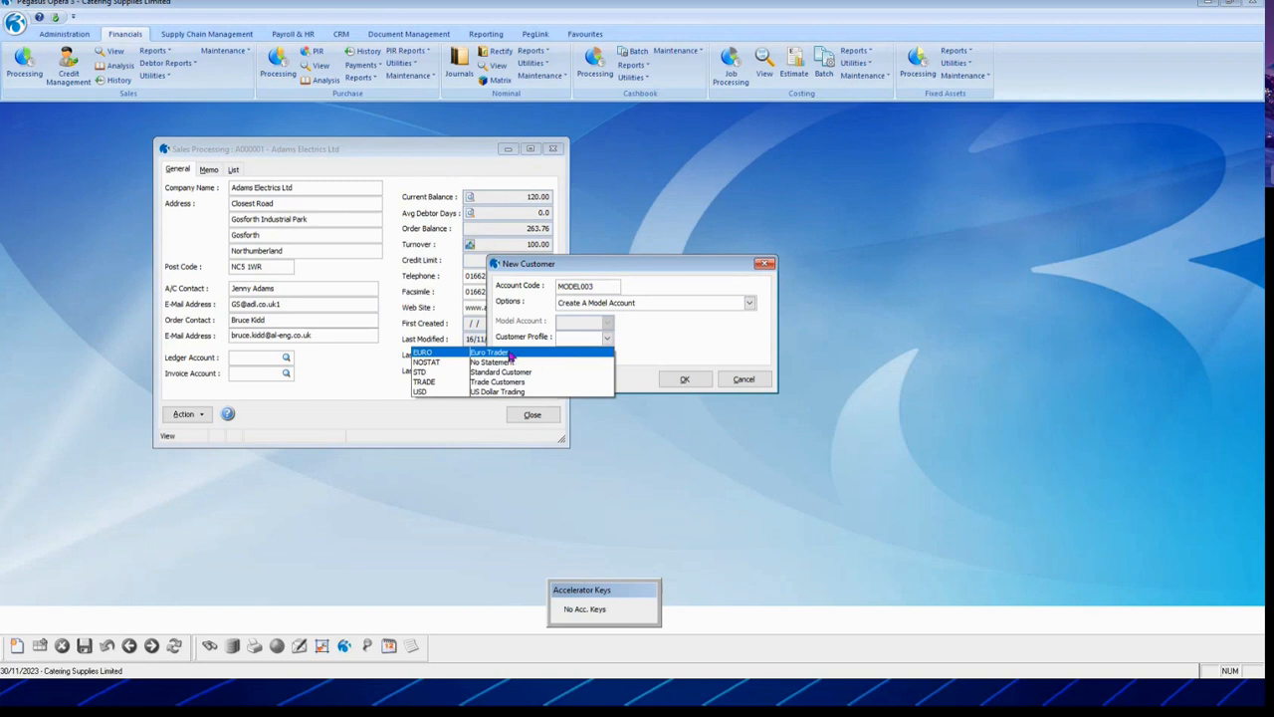
pyautogui.click(505, 354)
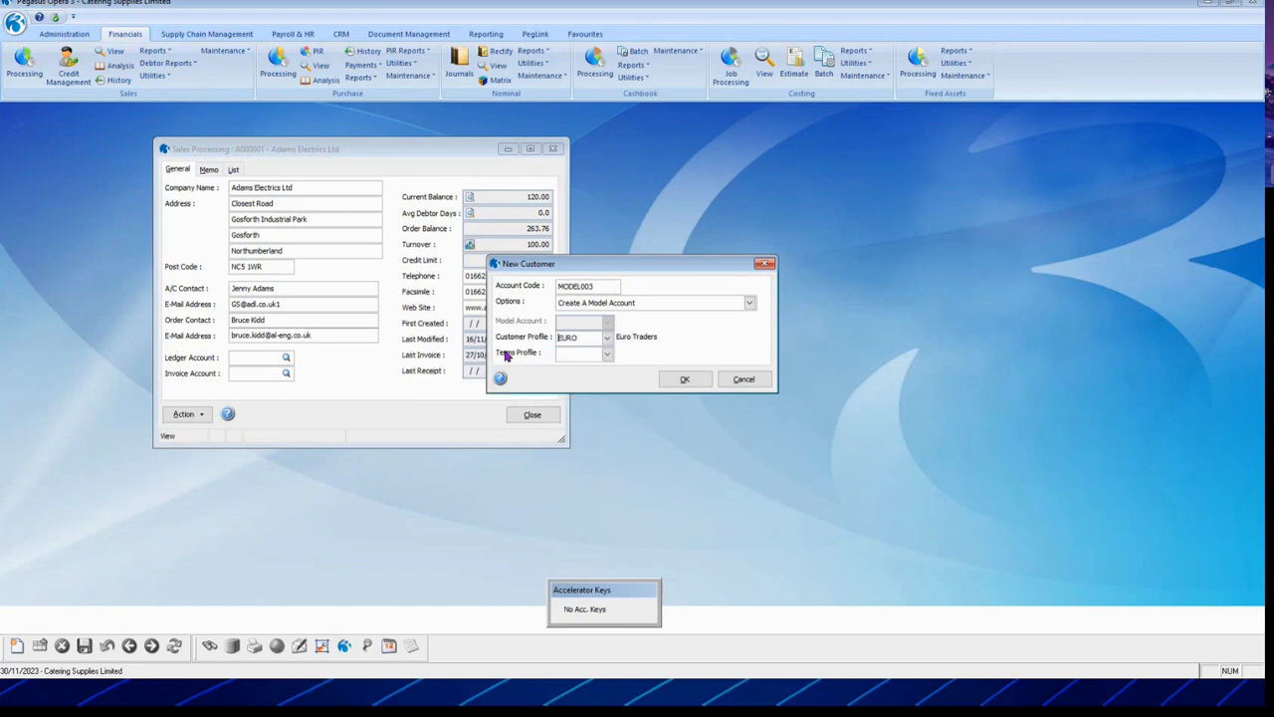
pyautogui.click(609, 354)
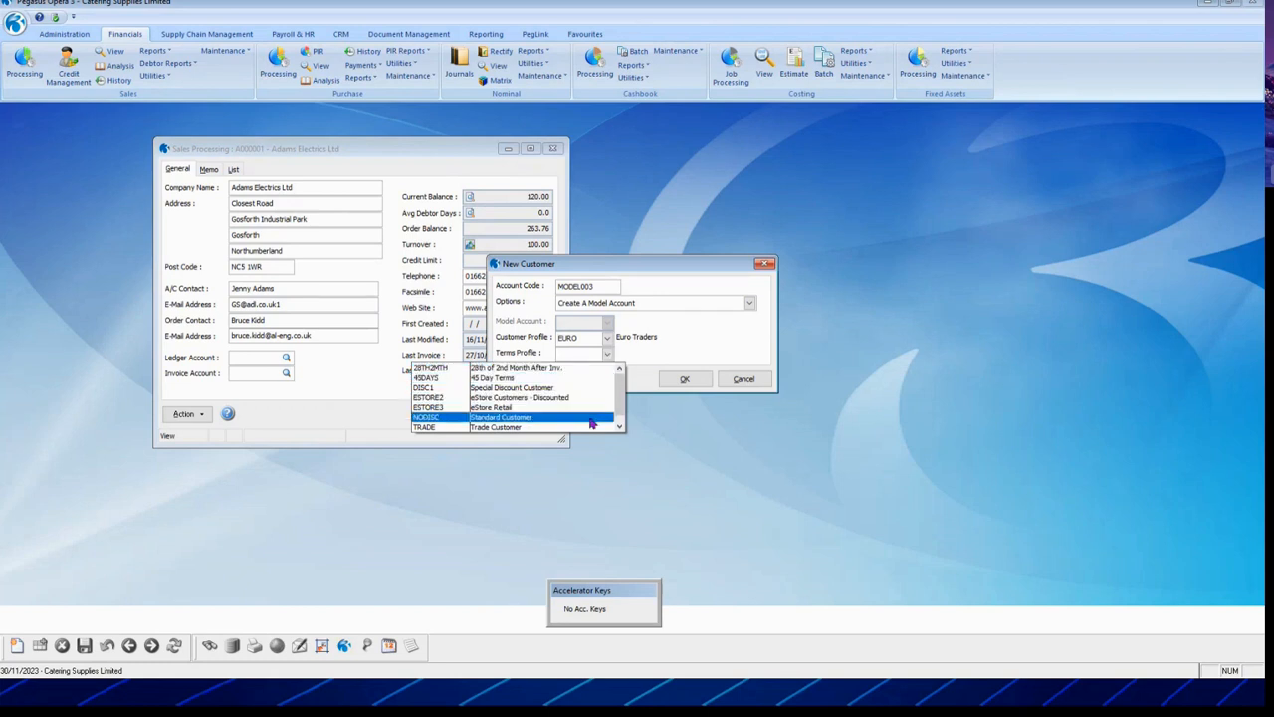
pyautogui.click(619, 427)
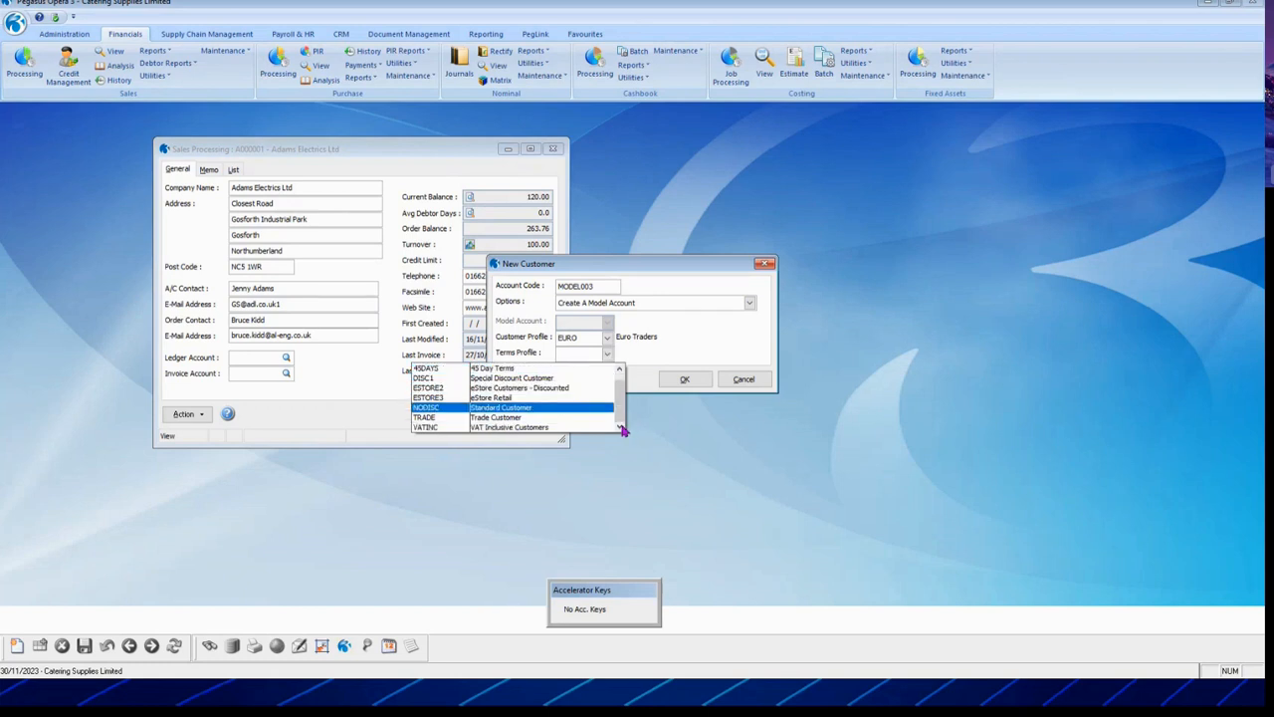
pyautogui.click(566, 409)
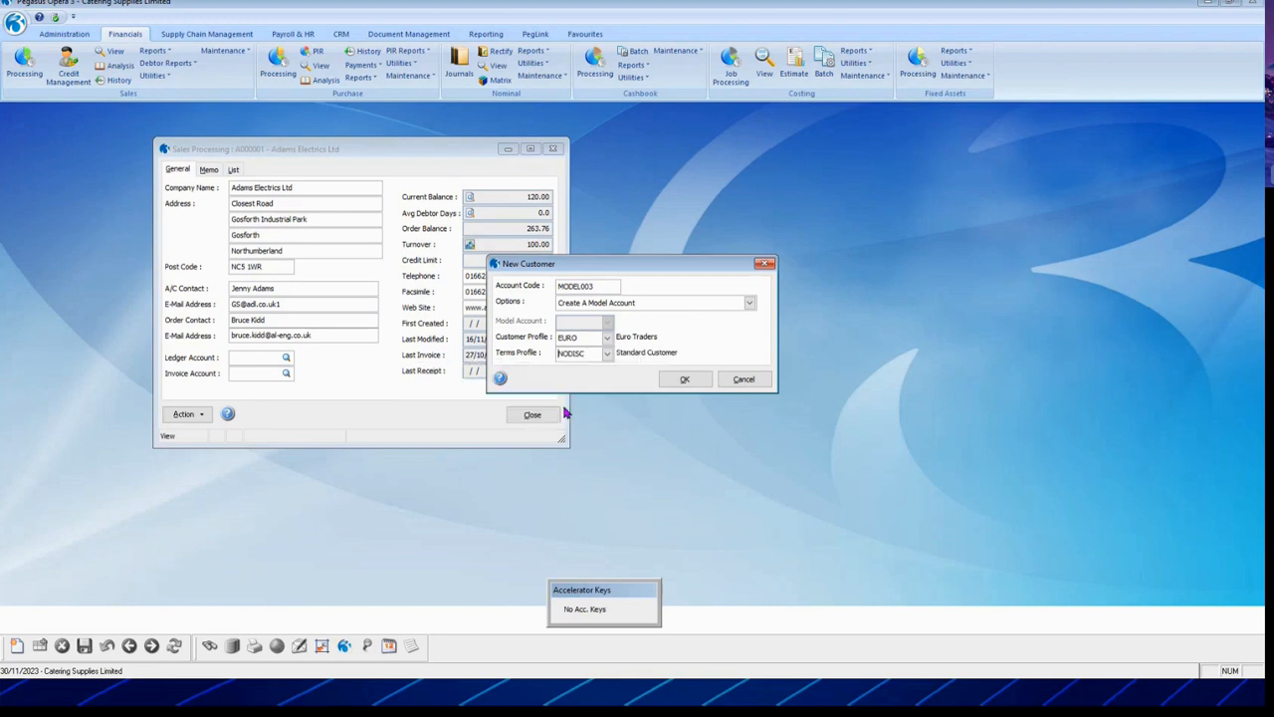
pyautogui.click(686, 385)
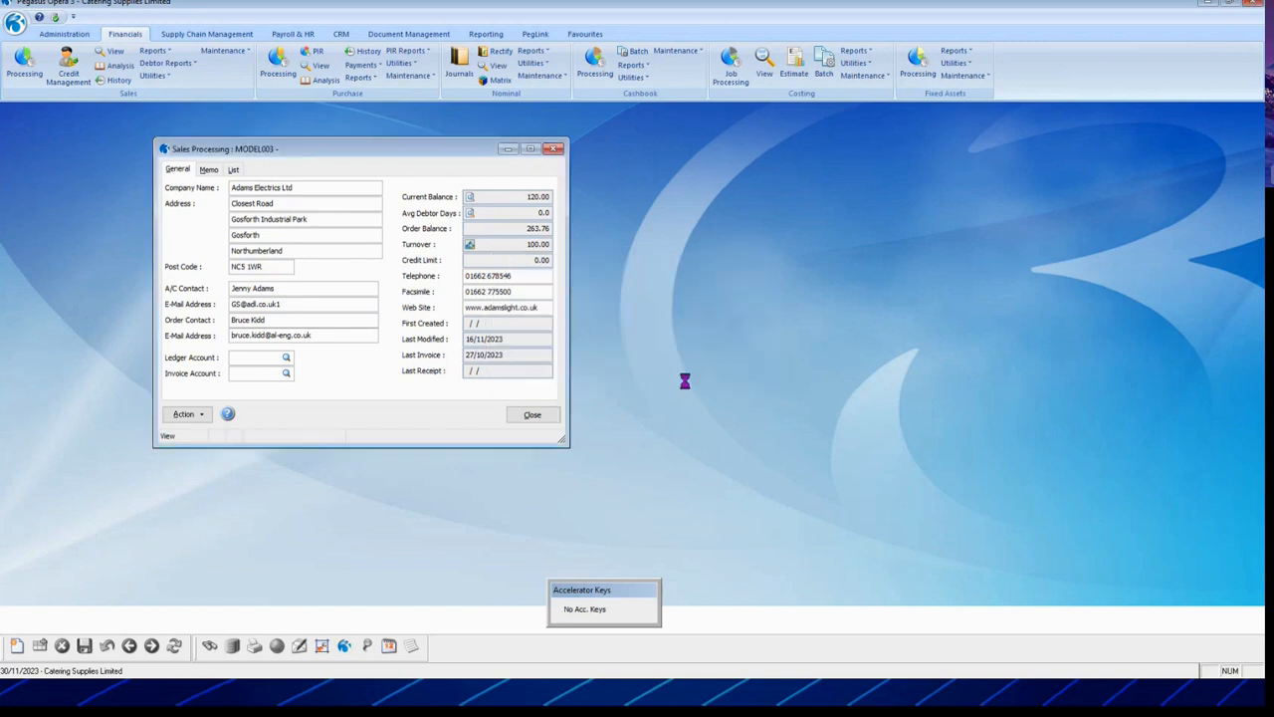
# Step: Name MODEL003 'model account for EURO' and bring up its account Options
pyautogui.write('model account')
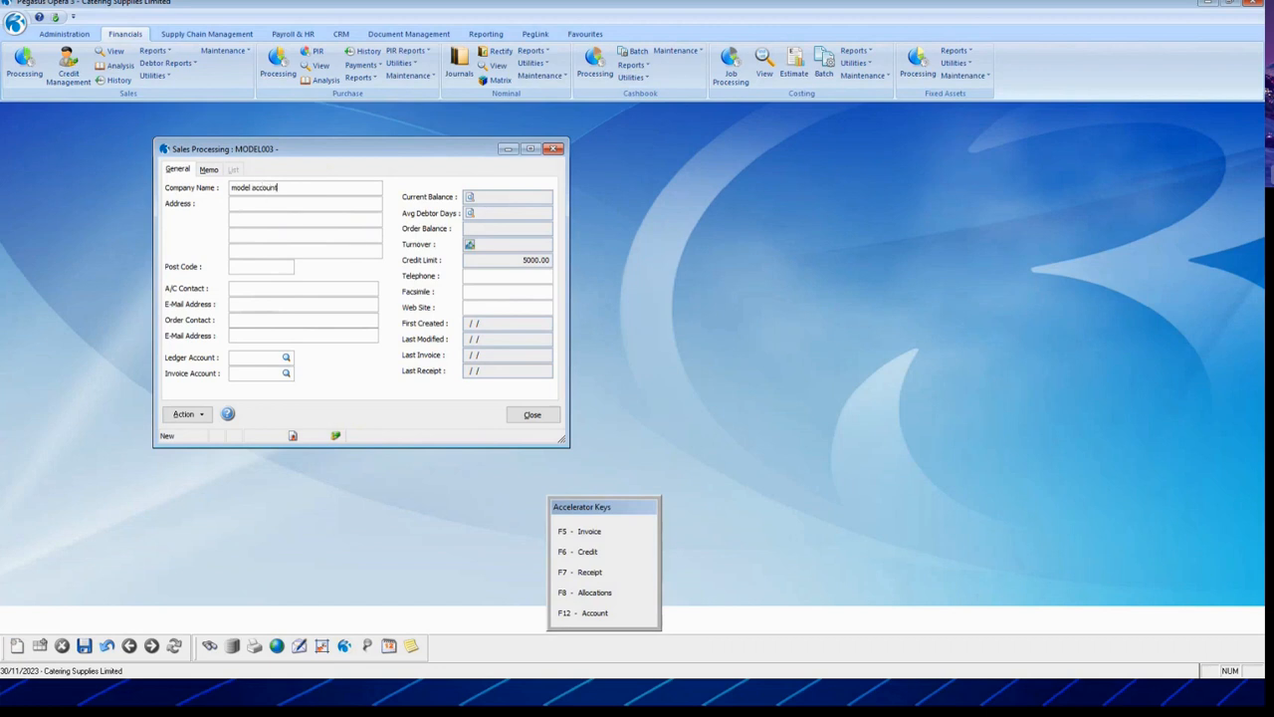
pyautogui.write('for EURO trades')
pyautogui.press('Tab')
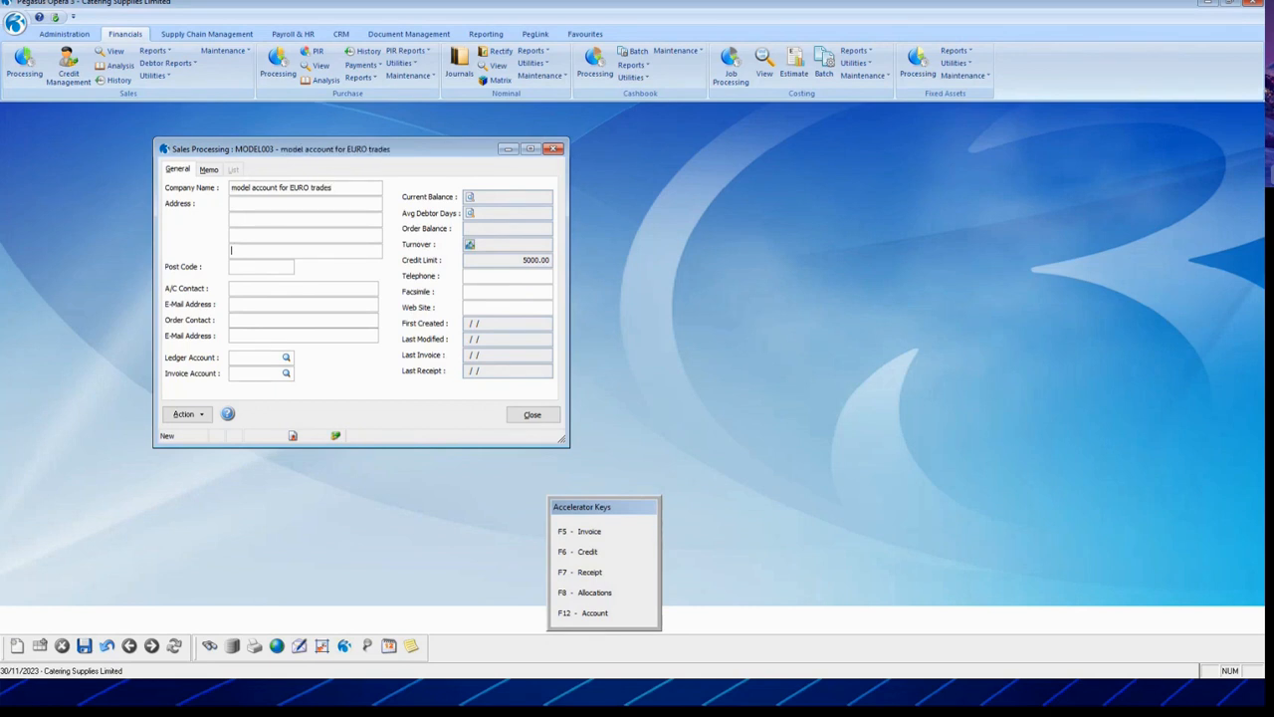
pyautogui.press('Tab')
pyautogui.press('Tab')
pyautogui.press('Tab')
pyautogui.press('Tab')
pyautogui.press('Tab')
pyautogui.press('Tab')
pyautogui.click(183, 418)
pyautogui.click(243, 464)
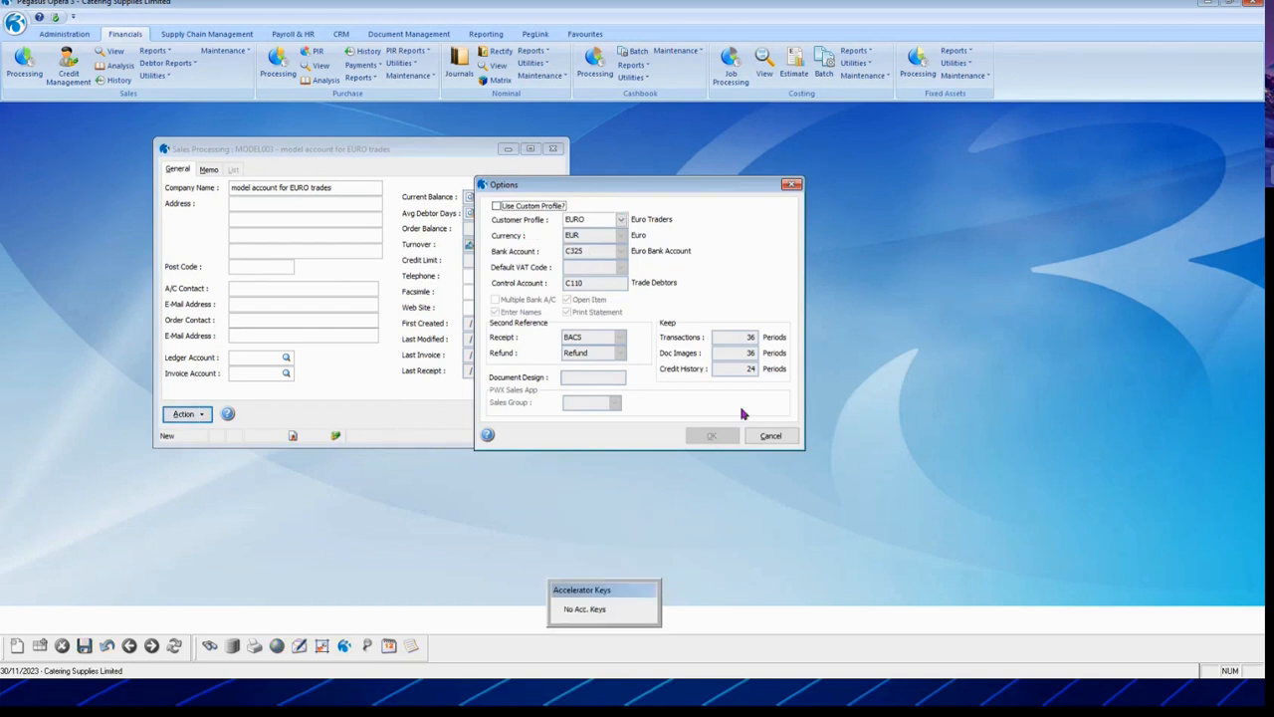
# Step: Leave Options unchanged and switch MODEL003's terms profile to TRADE (Trade Customer, TRD1 price list)
pyautogui.click(772, 437)
pyautogui.click(184, 414)
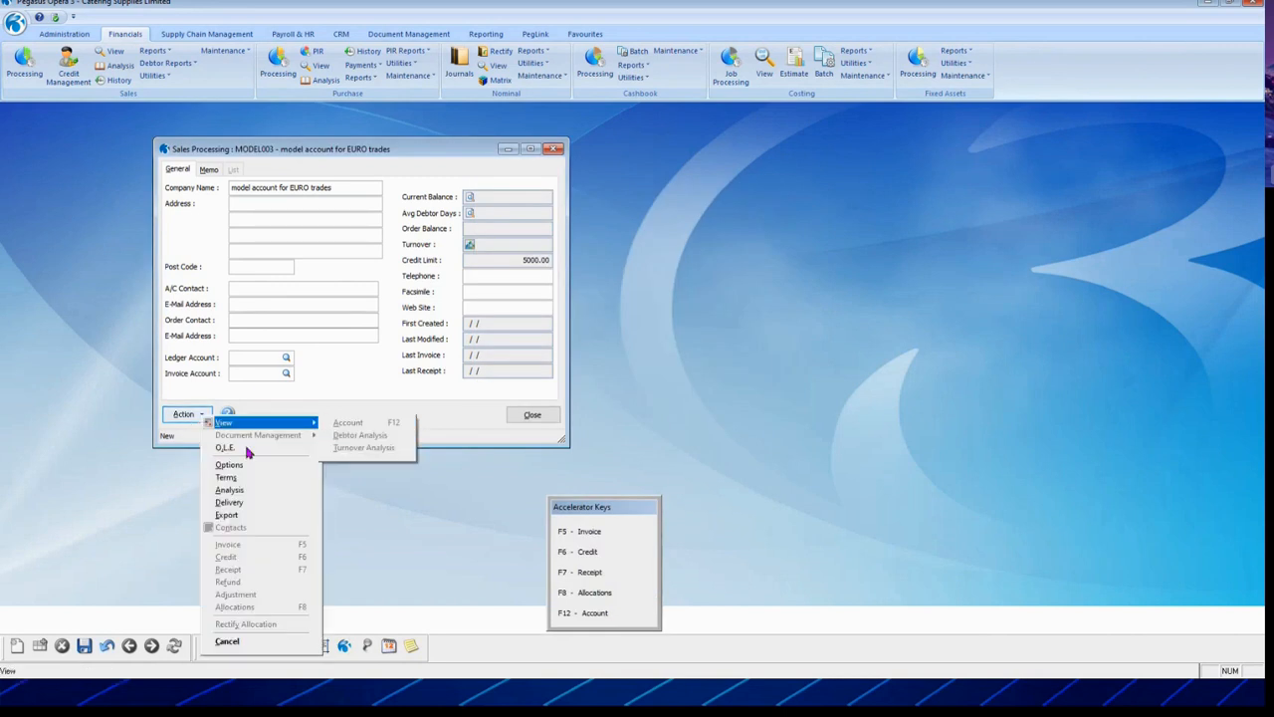
pyautogui.click(236, 479)
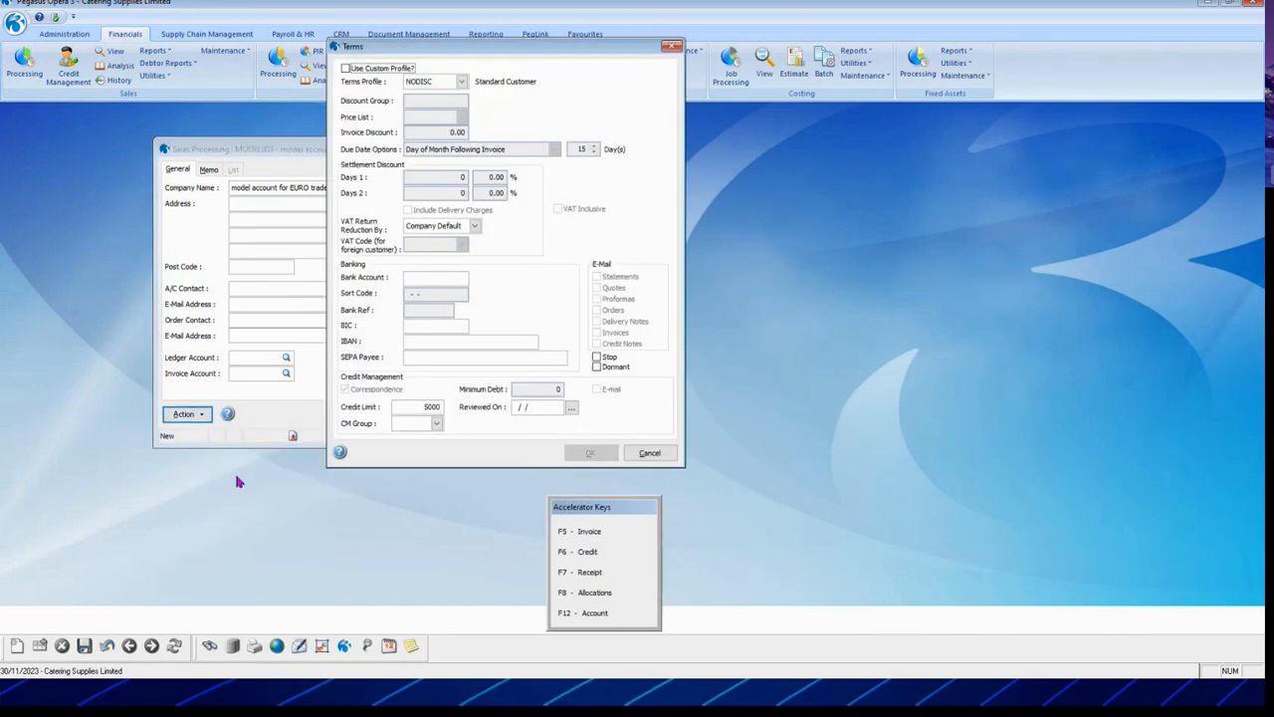
pyautogui.click(462, 82)
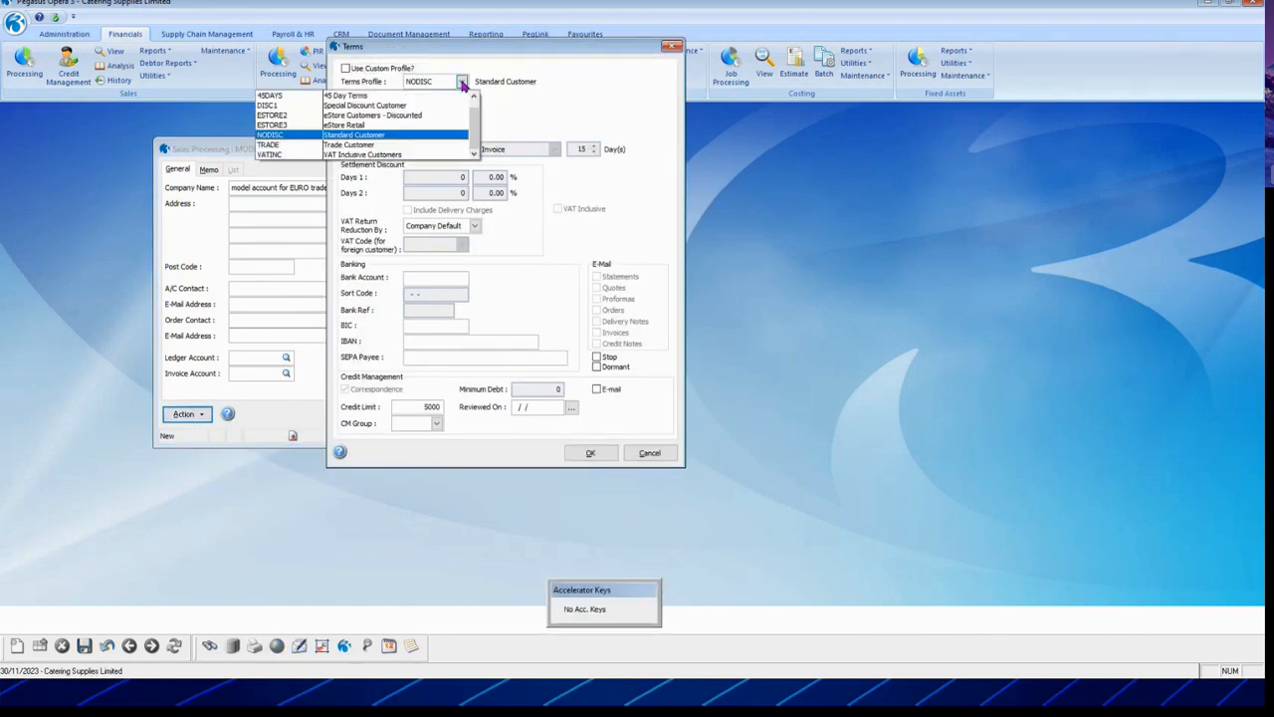
pyautogui.click(418, 147)
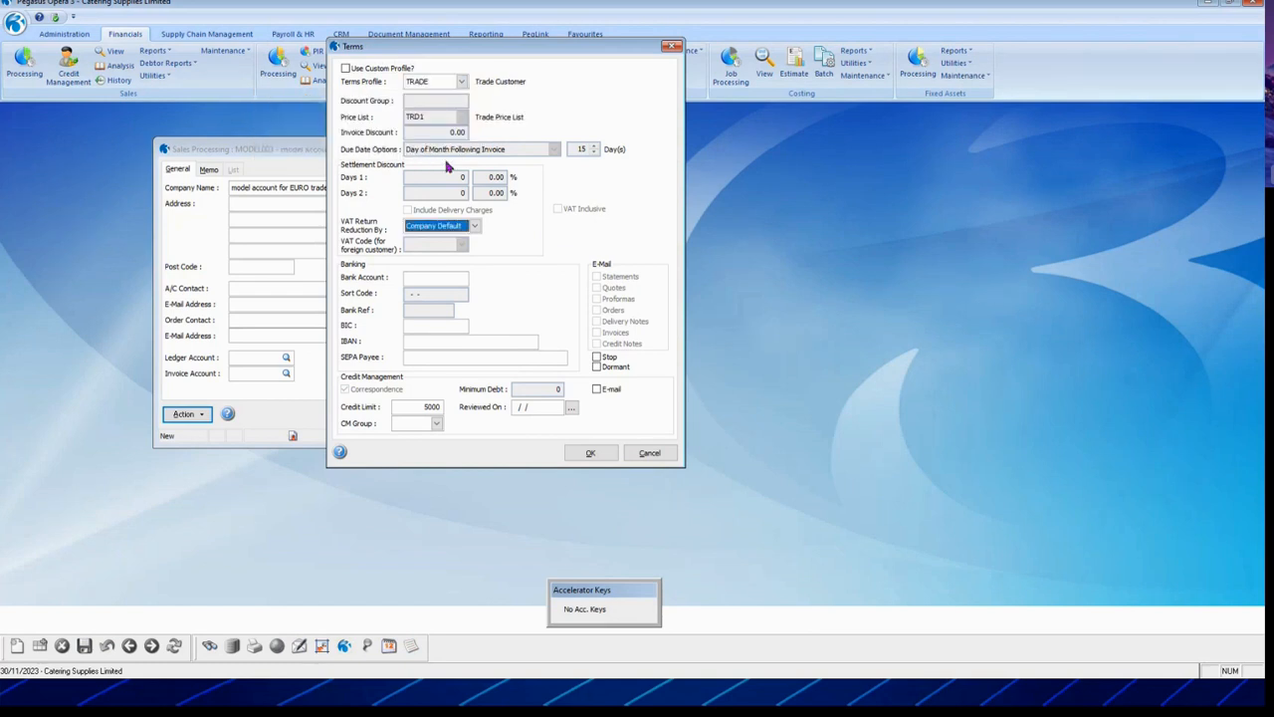
pyautogui.click(590, 453)
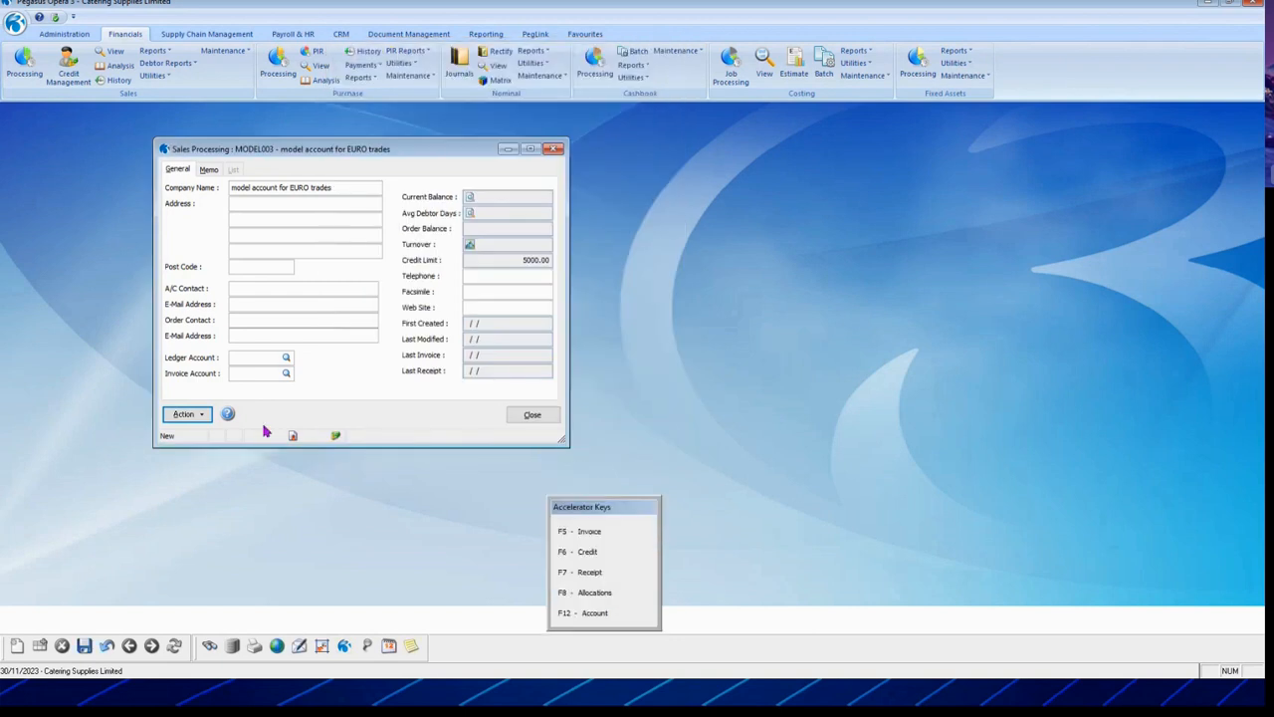
pyautogui.click(181, 414)
pyautogui.click(243, 493)
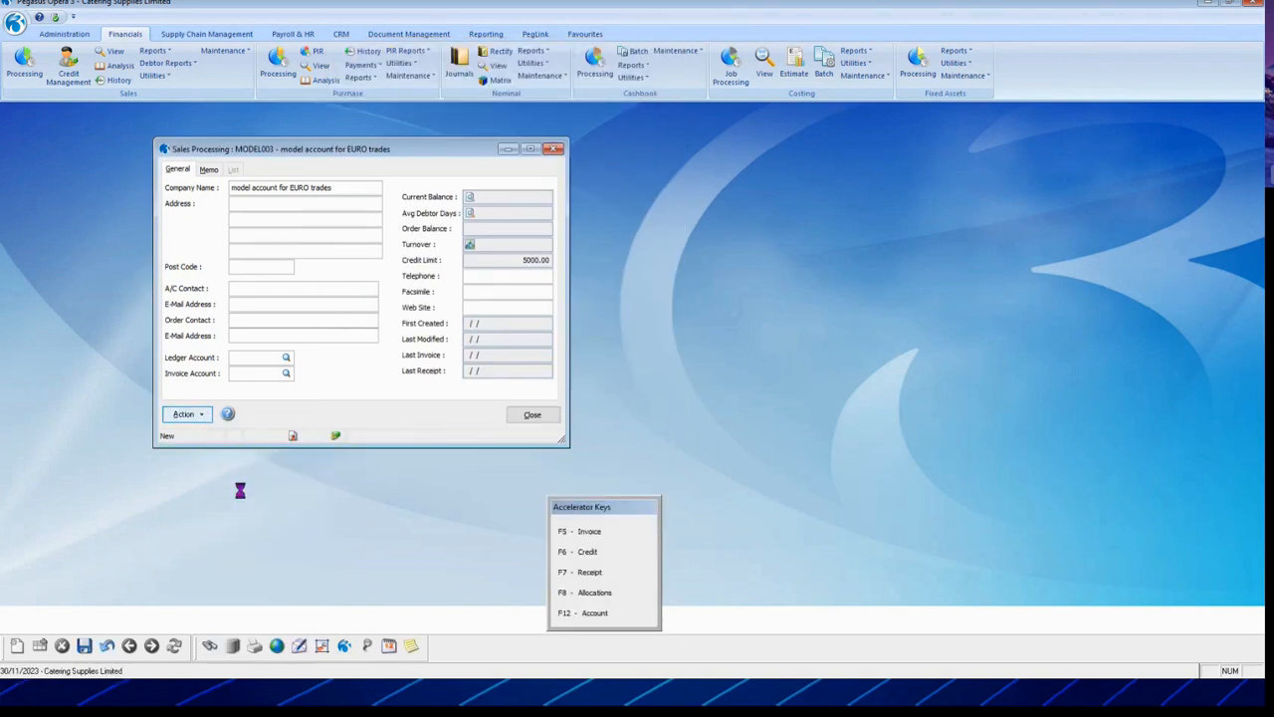
# Step: Set MODEL003's analysis to Region FR France, Territory EX2 and Customer Type TRD Trade
pyautogui.click(606, 277)
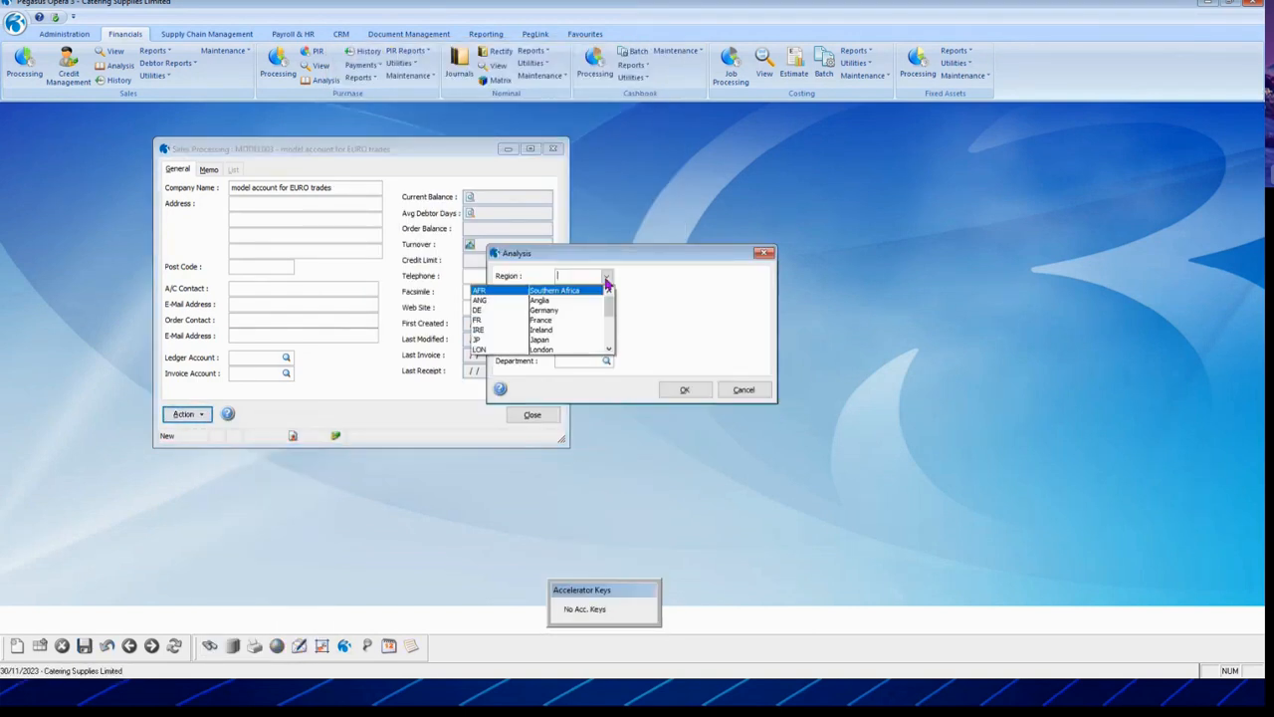
pyautogui.click(548, 322)
pyautogui.click(606, 294)
pyautogui.click(603, 319)
pyautogui.click(606, 312)
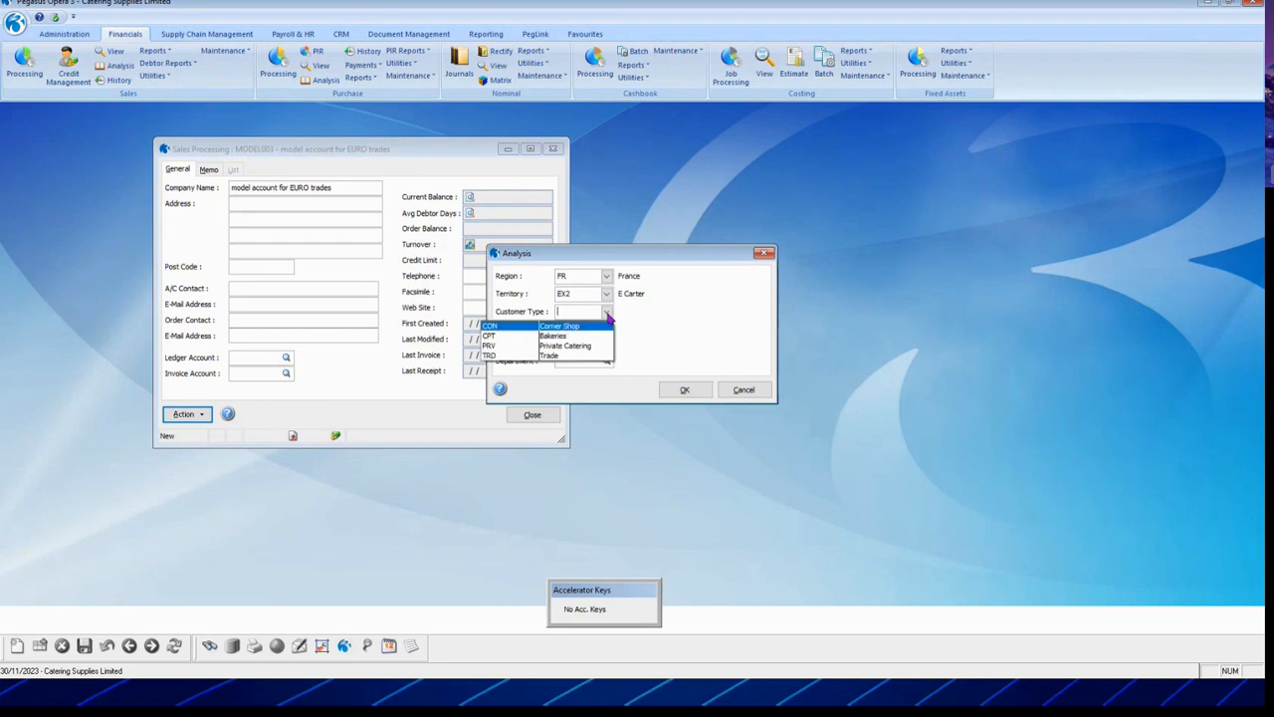
pyautogui.click(562, 356)
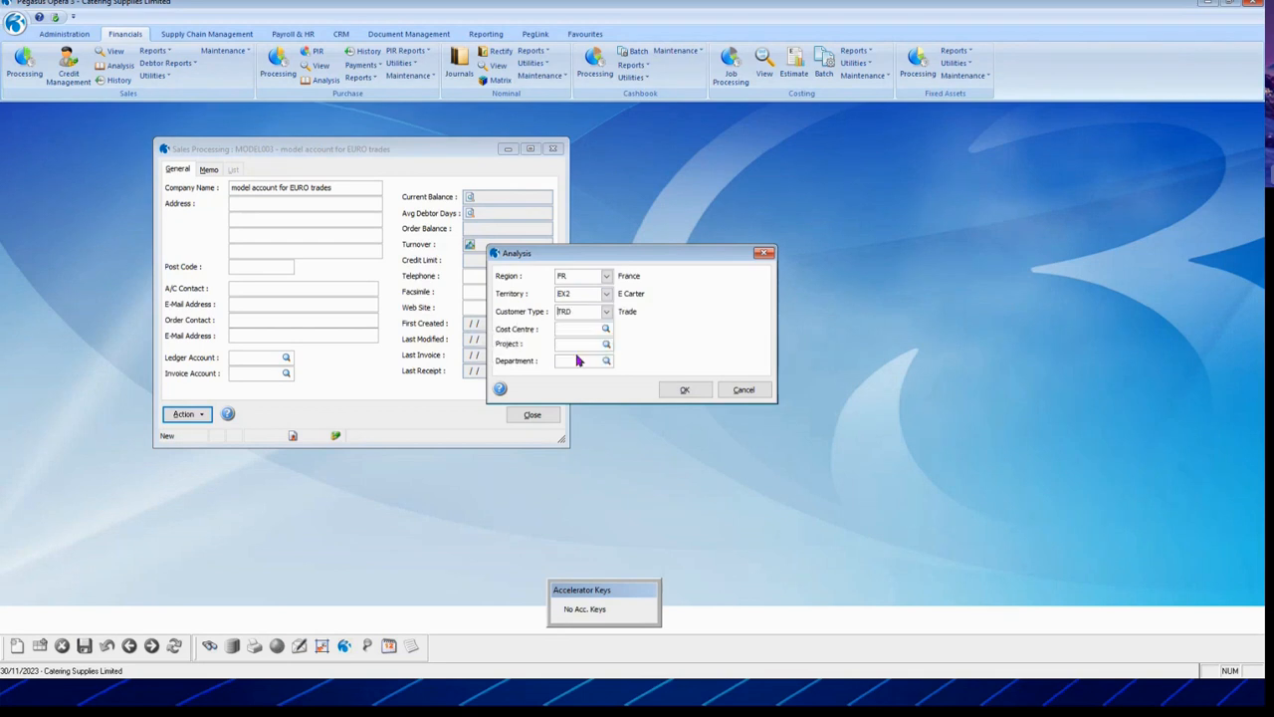
pyautogui.click(684, 396)
pyautogui.click(189, 416)
pyautogui.click(244, 508)
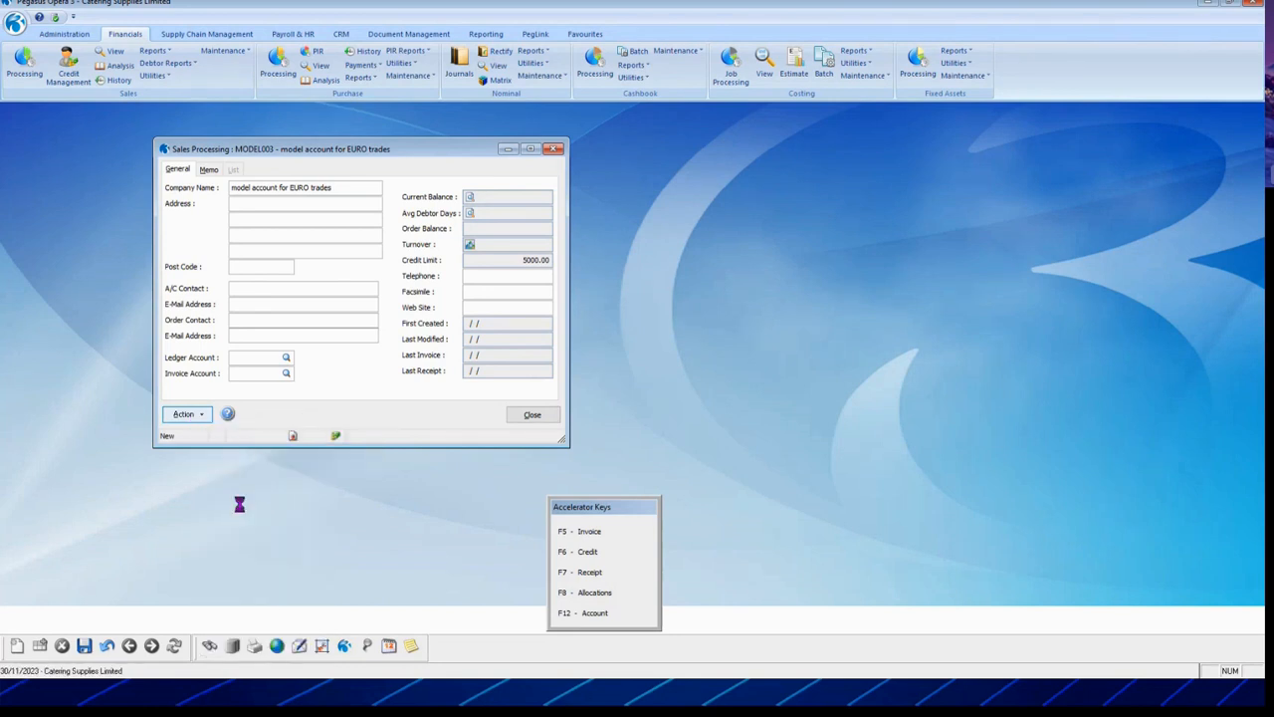
# Step: Set delivery to method ANY, route DA, warehouse MAIN, with acknowledgement required
pyautogui.click(533, 285)
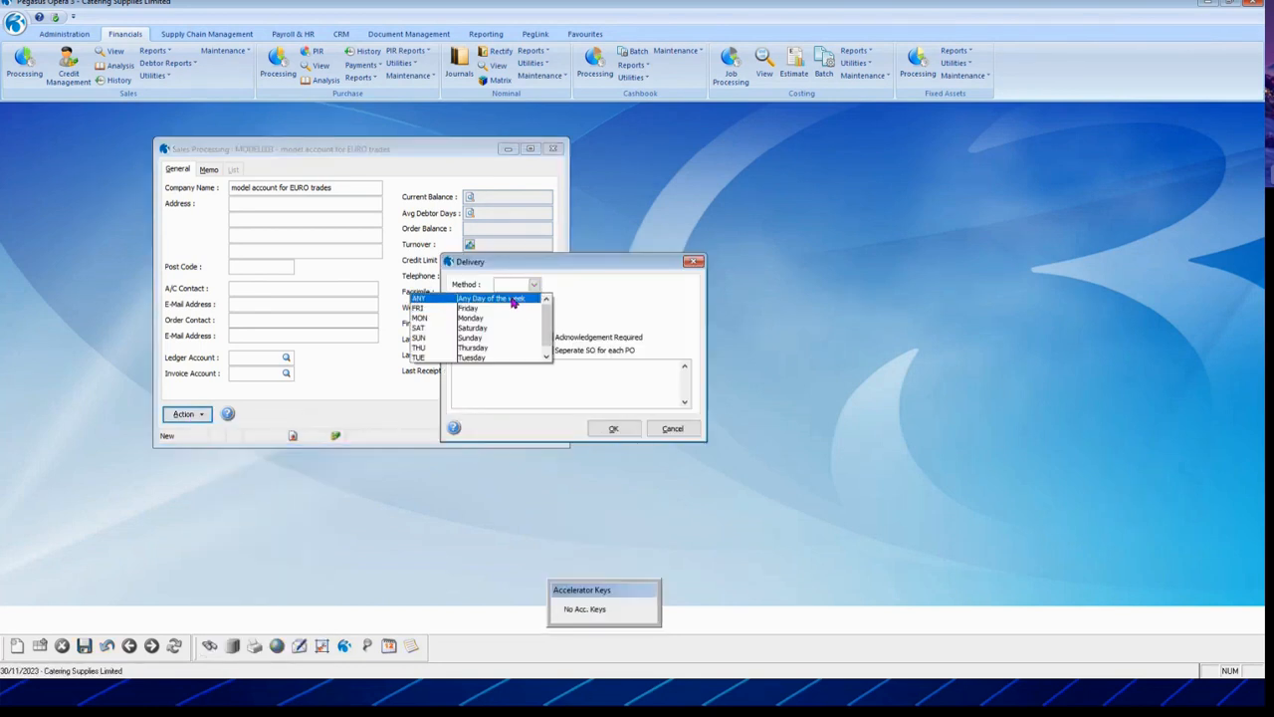
pyautogui.click(533, 296)
pyautogui.click(534, 301)
pyautogui.click(523, 365)
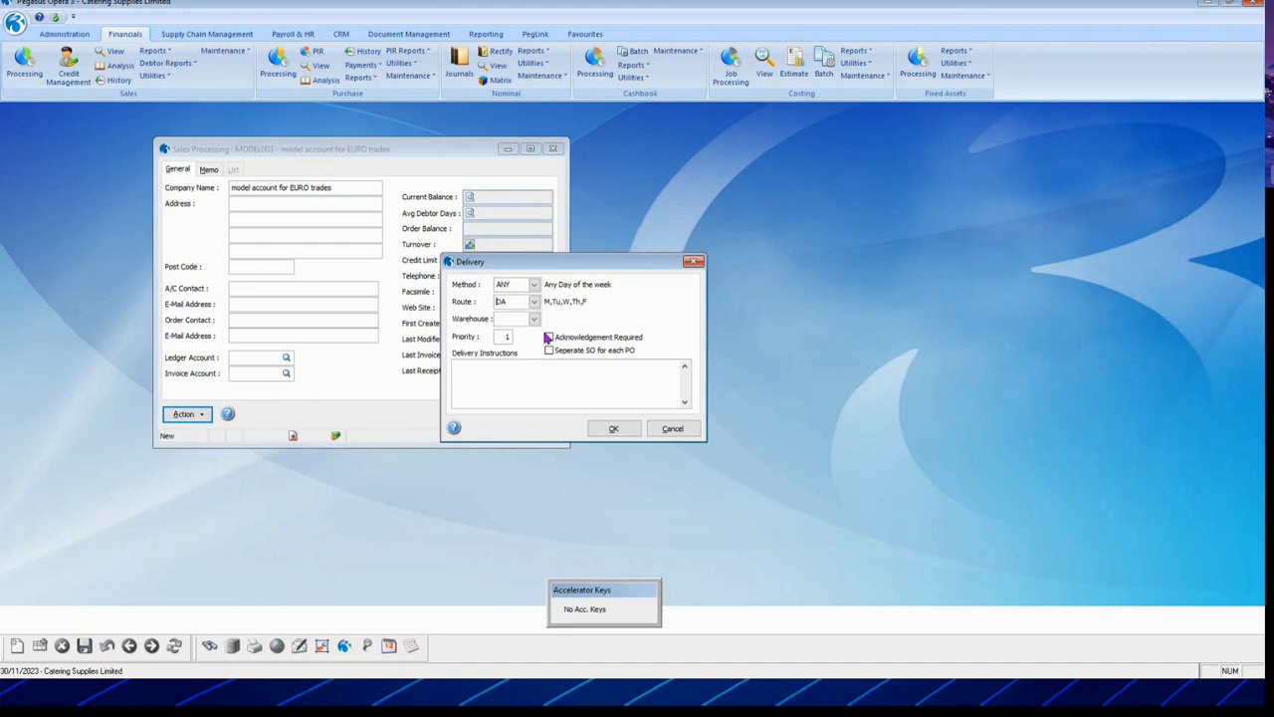
pyautogui.click(535, 319)
pyautogui.click(476, 340)
pyautogui.click(549, 339)
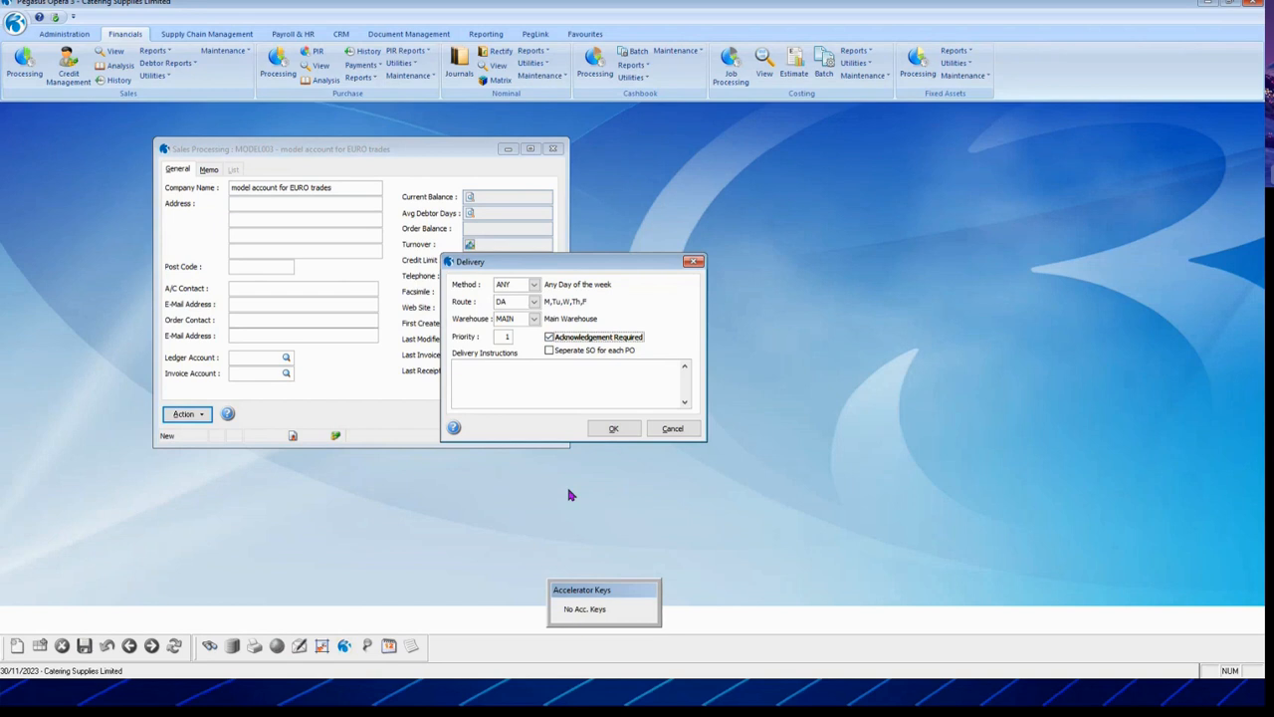
pyautogui.click(613, 430)
# Step: Set the export country to FR France and save the MODEL003 model account
pyautogui.click(184, 414)
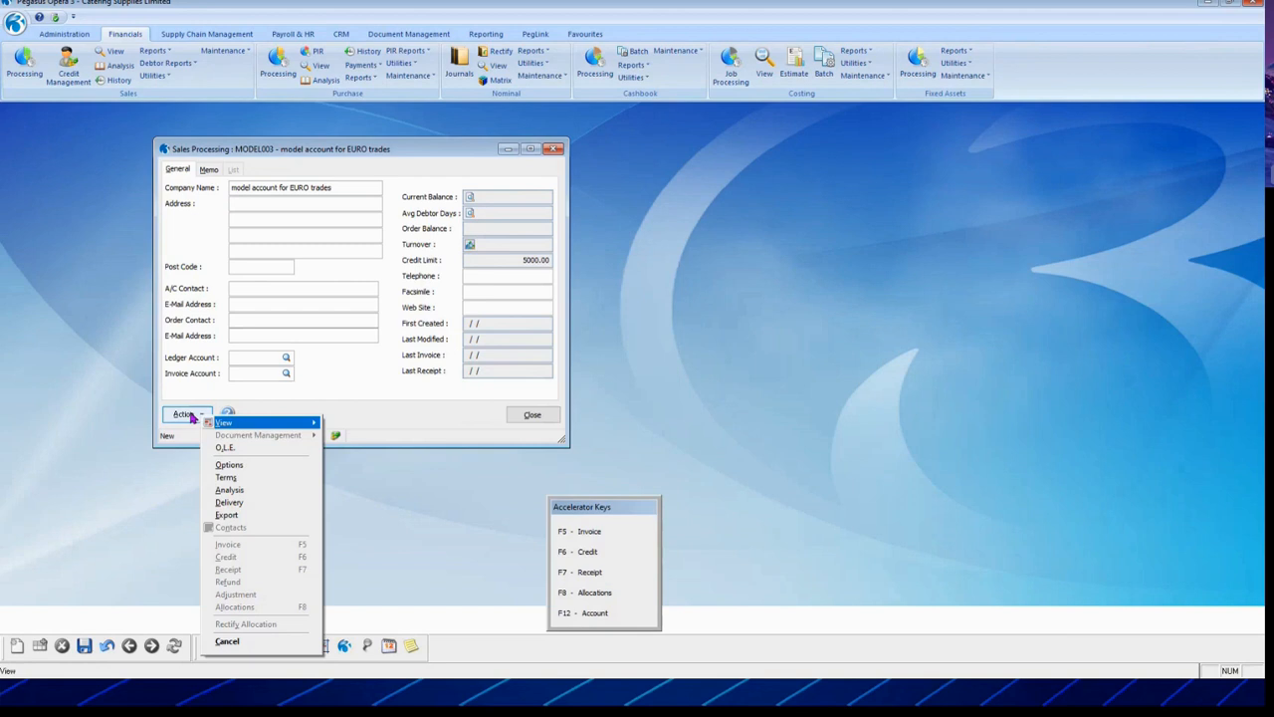
pyautogui.click(233, 516)
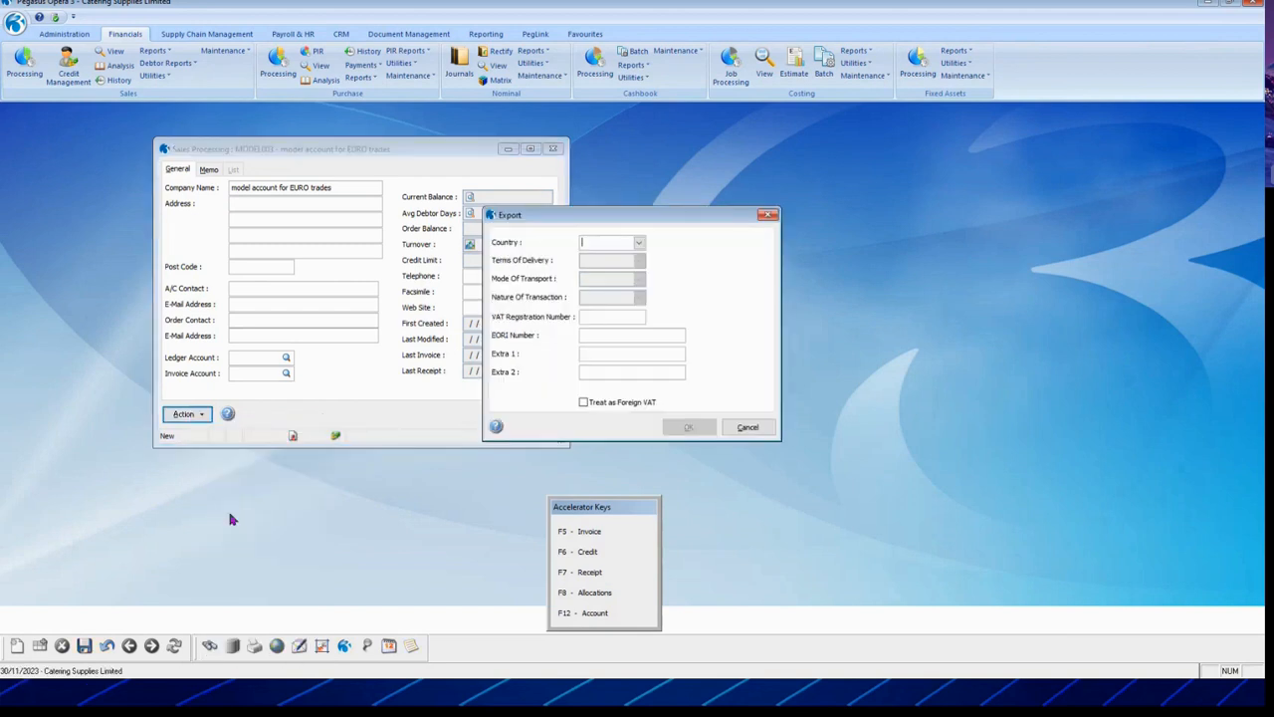
pyautogui.click(638, 243)
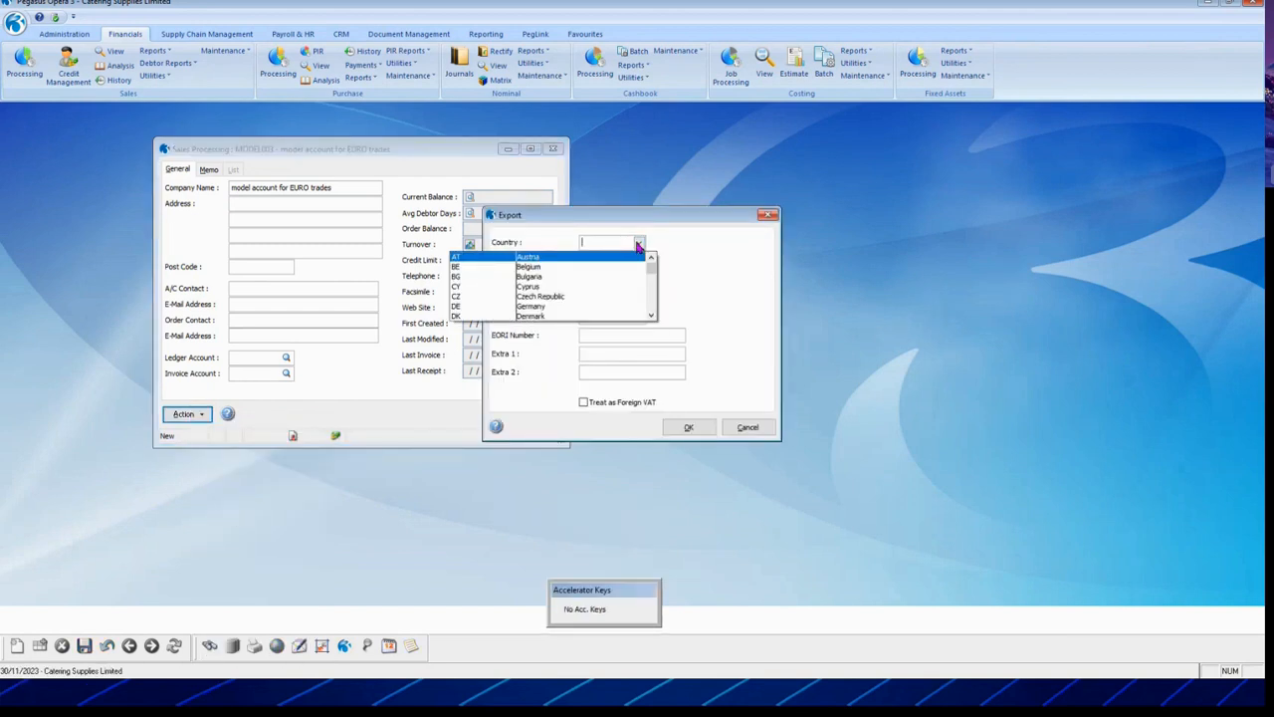
pyautogui.click(654, 290)
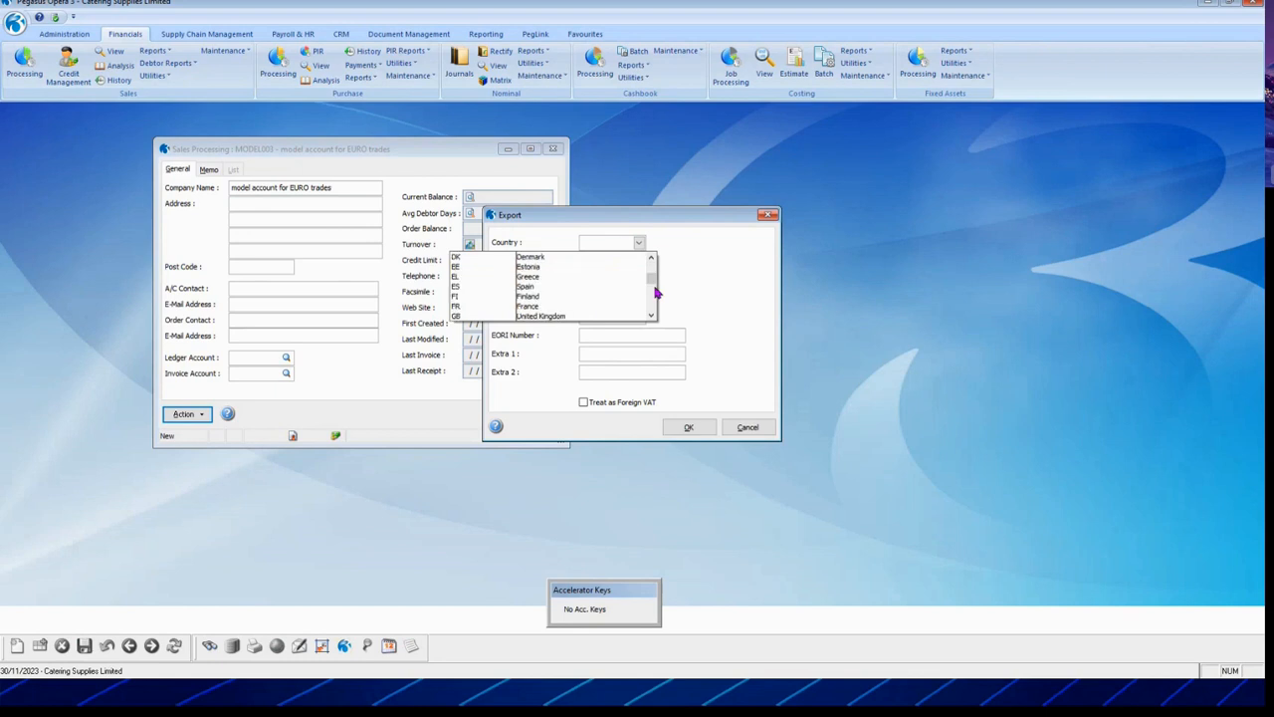
pyautogui.click(538, 305)
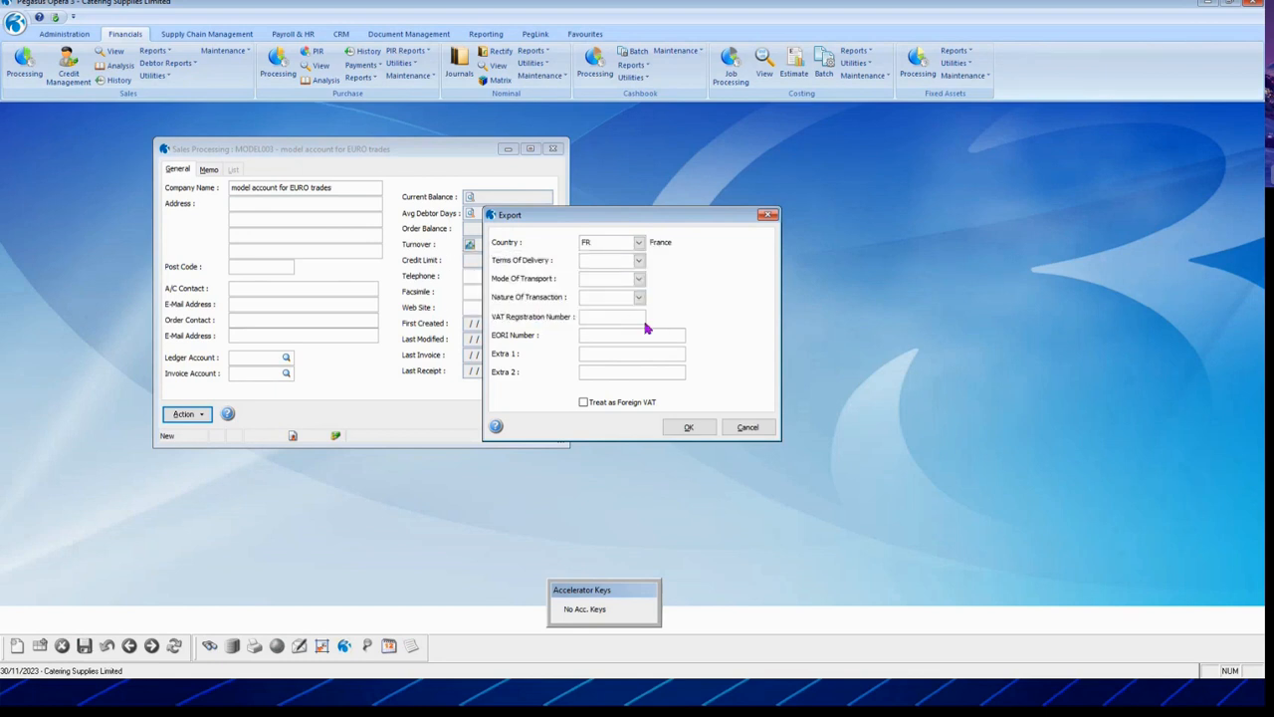
pyautogui.click(690, 428)
pyautogui.click(84, 645)
pyautogui.click(233, 169)
# Step: Check the MODEL002 US dollar model account's details, then begin a new customer account
pyautogui.scroll(-2, 254, 299)
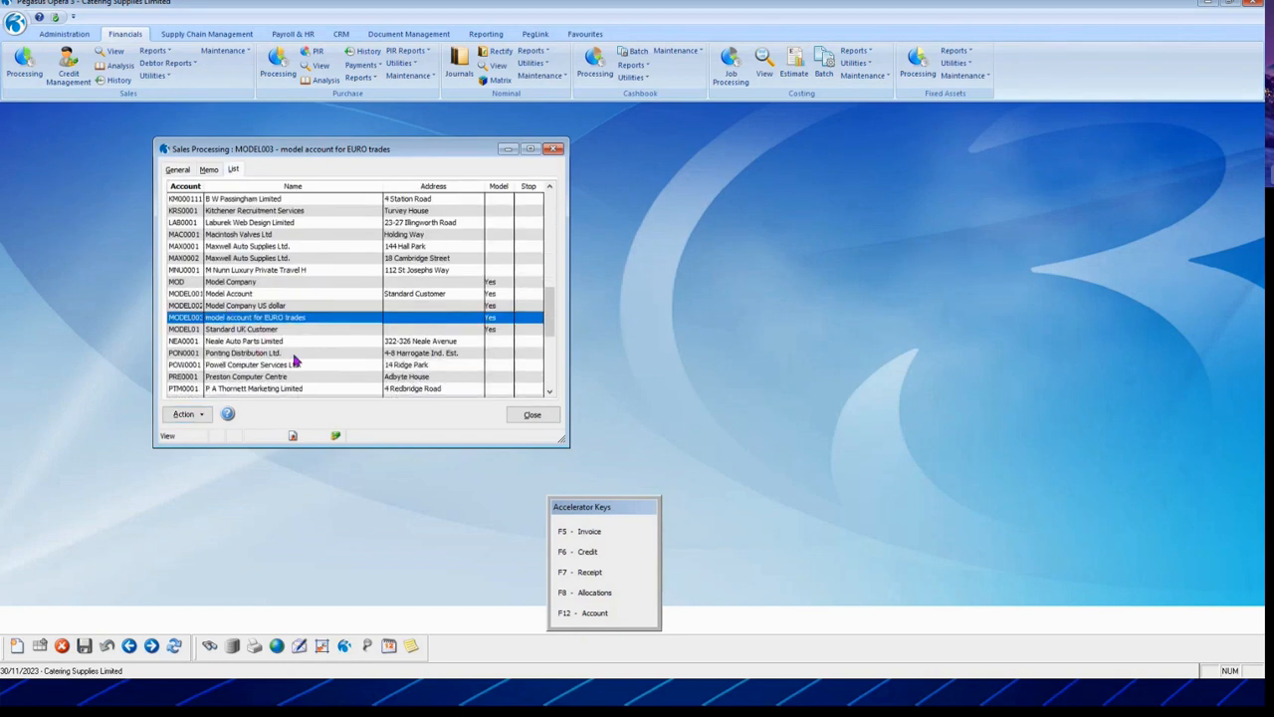
pyautogui.click(248, 305)
pyautogui.click(267, 318)
pyautogui.click(257, 306)
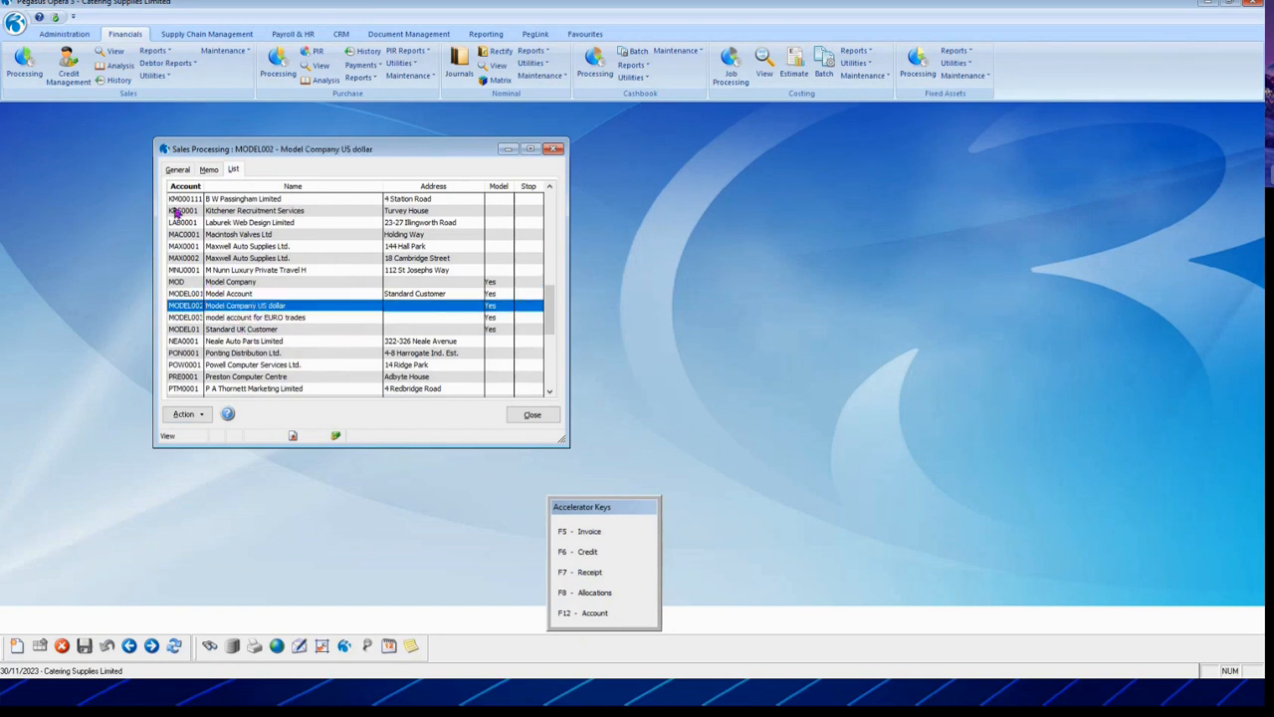
pyautogui.click(177, 170)
pyautogui.click(180, 417)
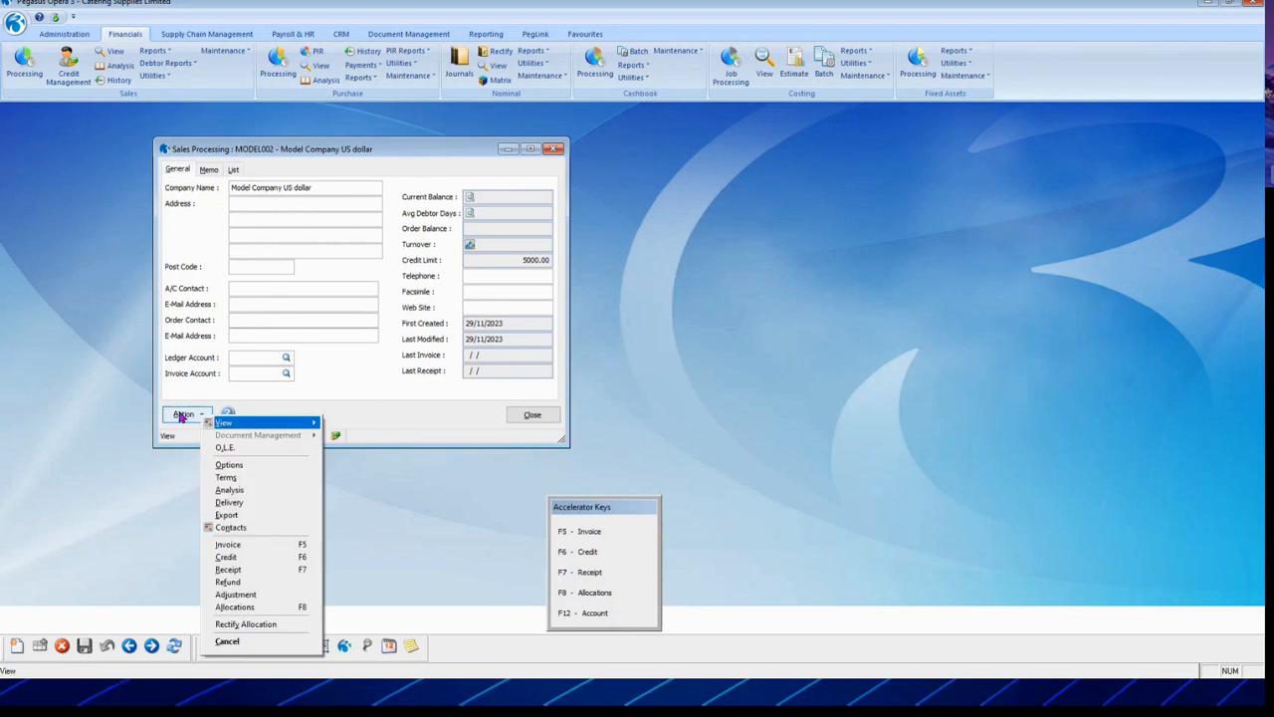
pyautogui.click(416, 420)
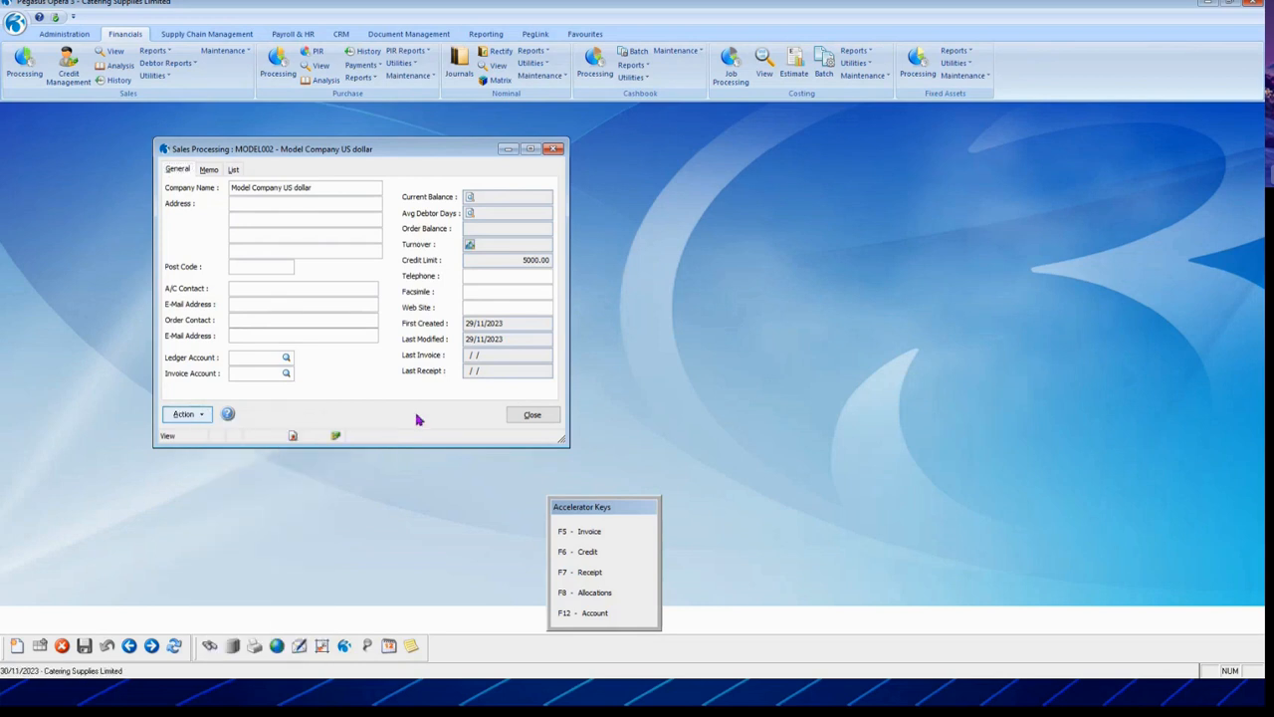
pyautogui.click(235, 171)
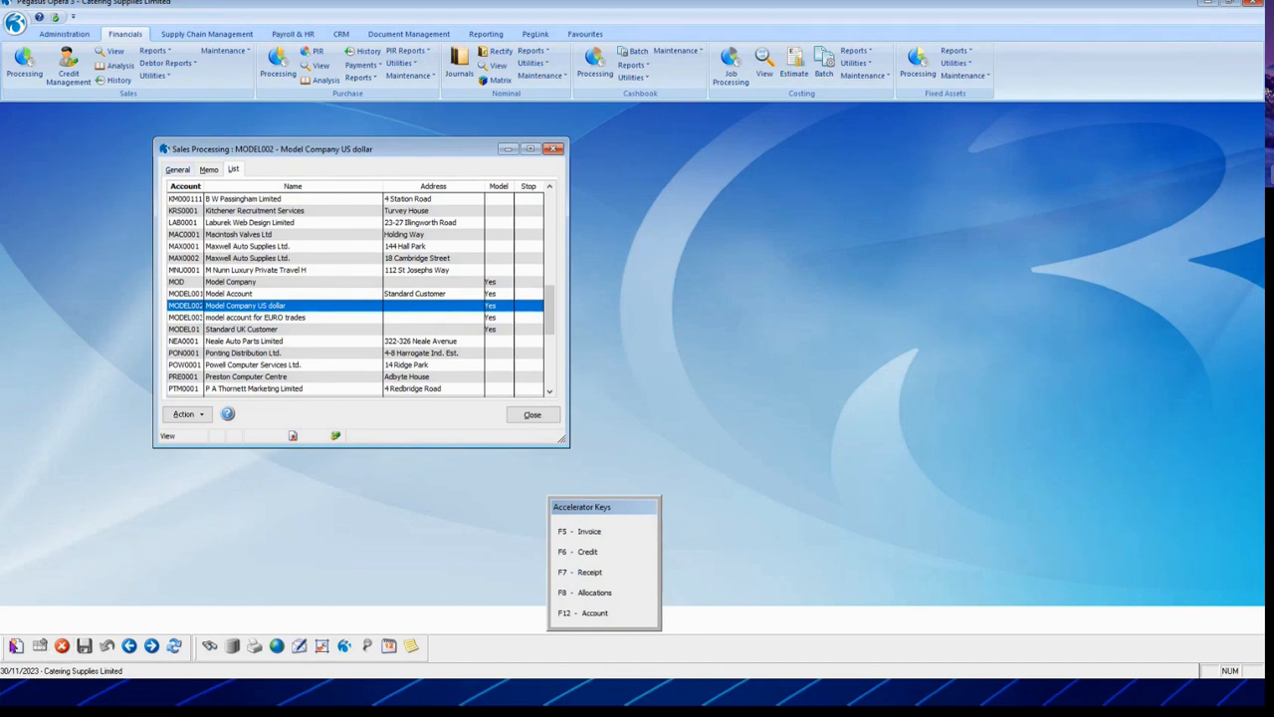
pyautogui.click(17, 645)
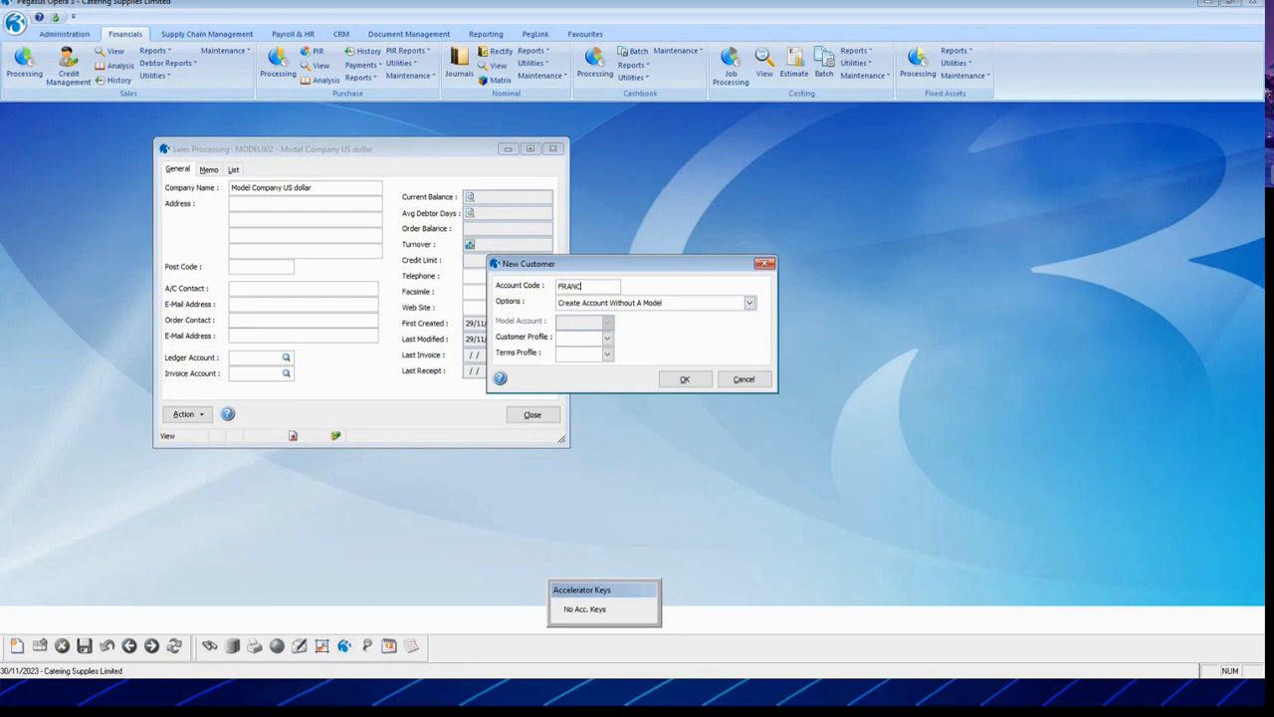
# Step: Create FRANCE1 based on model MODEL003, inheriting its EURO customer and TRADE terms profiles
pyautogui.press('Tab')
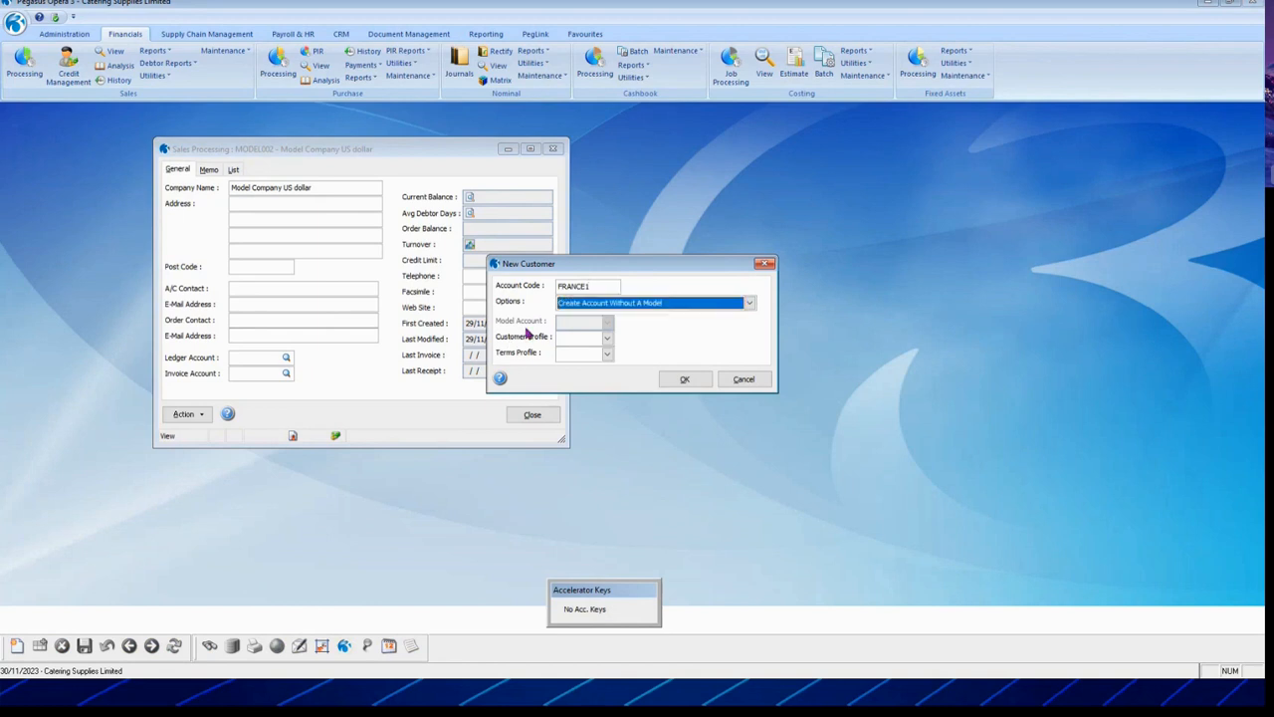
pyautogui.click(748, 303)
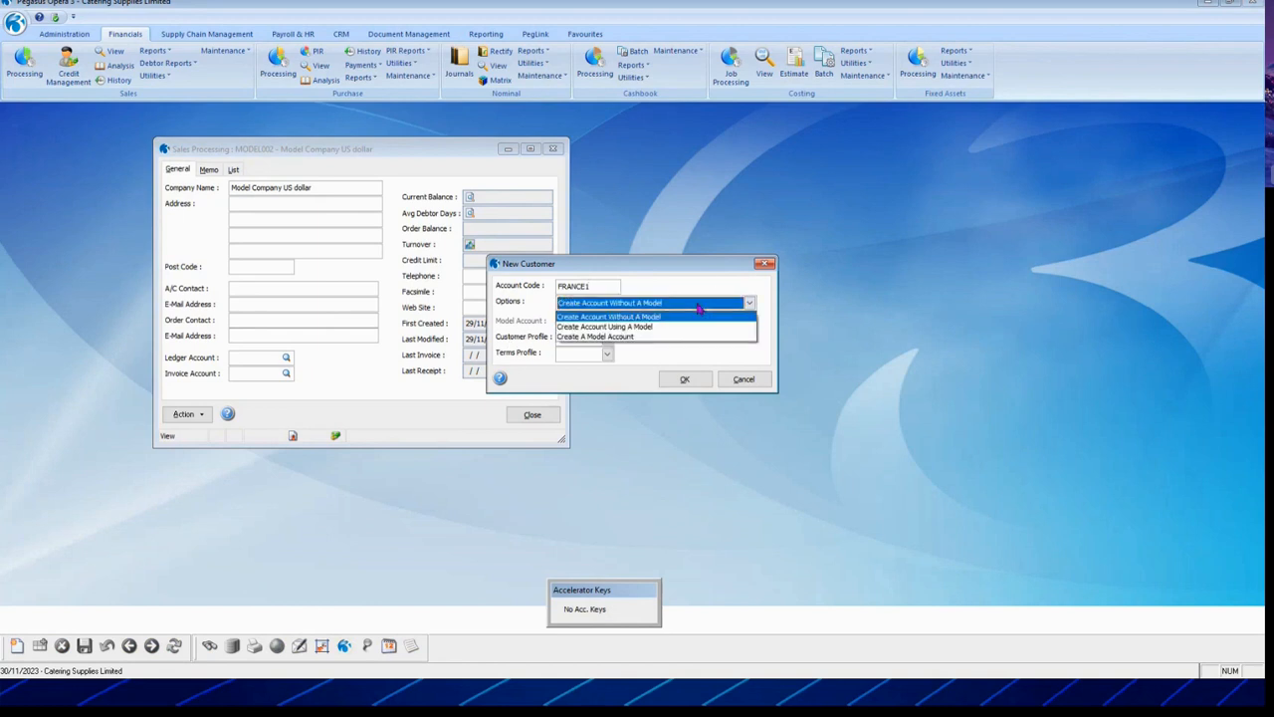
pyautogui.click(621, 339)
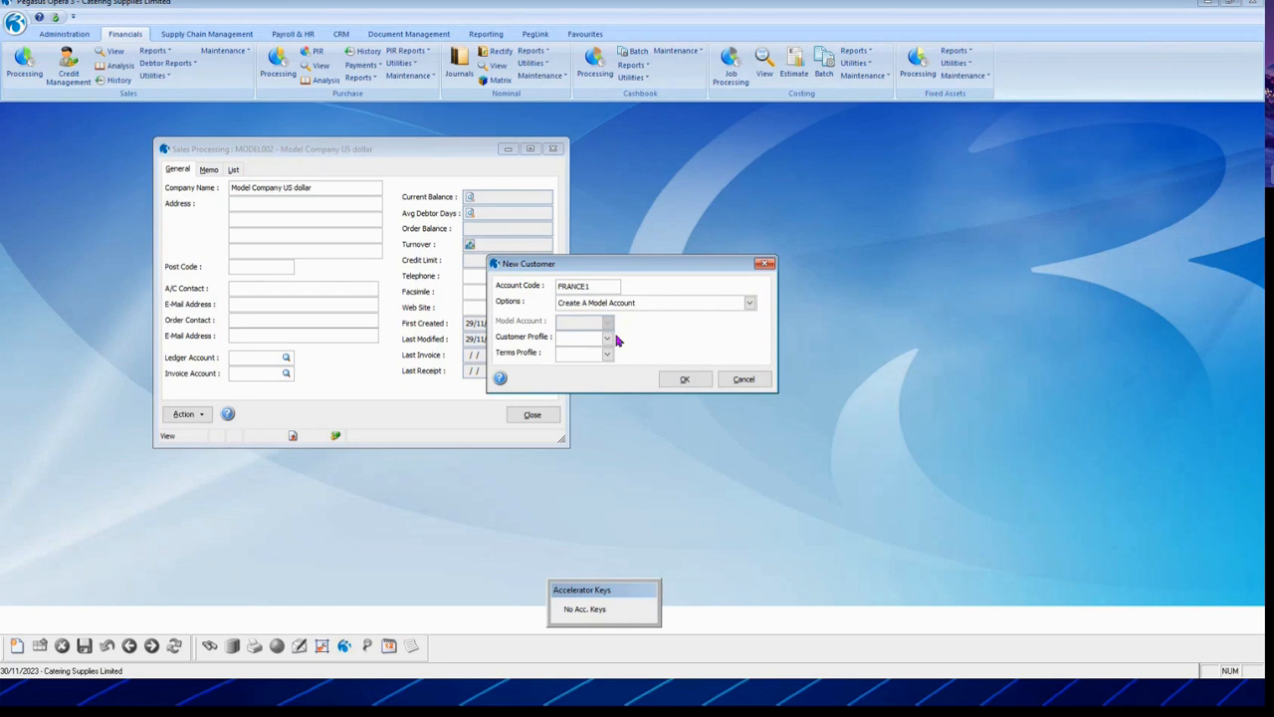
pyautogui.click(659, 301)
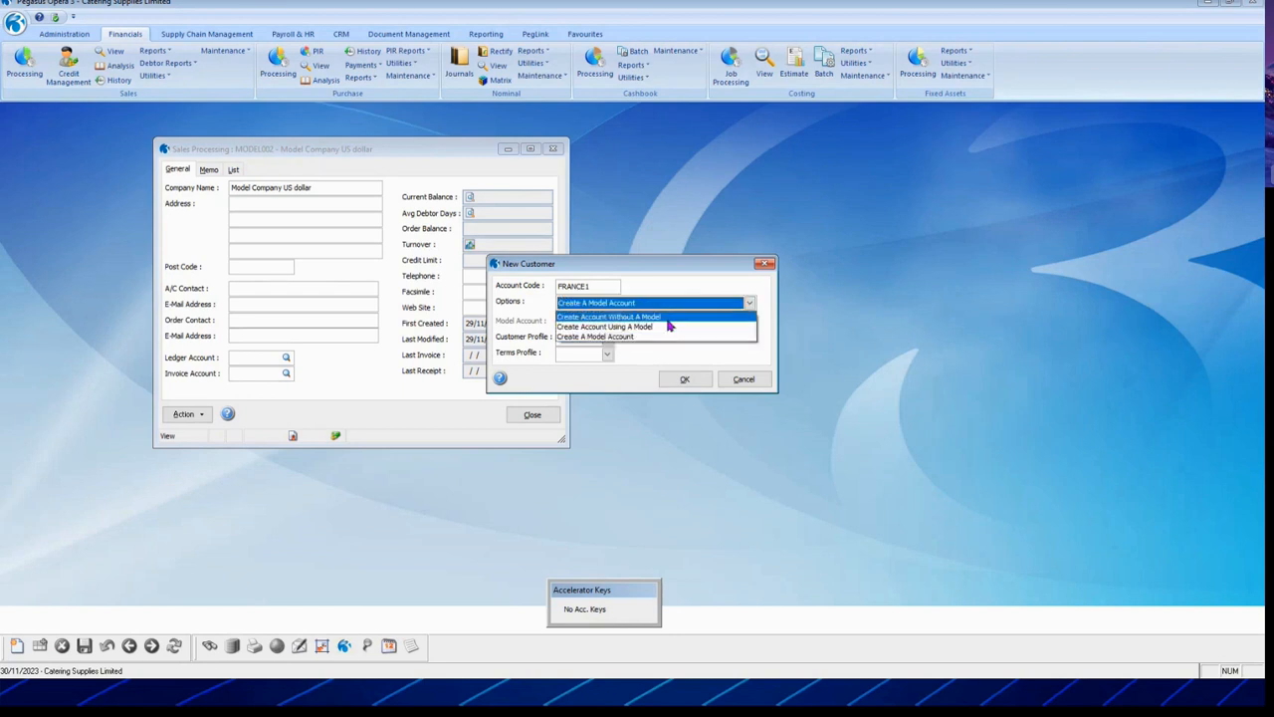
pyautogui.click(647, 327)
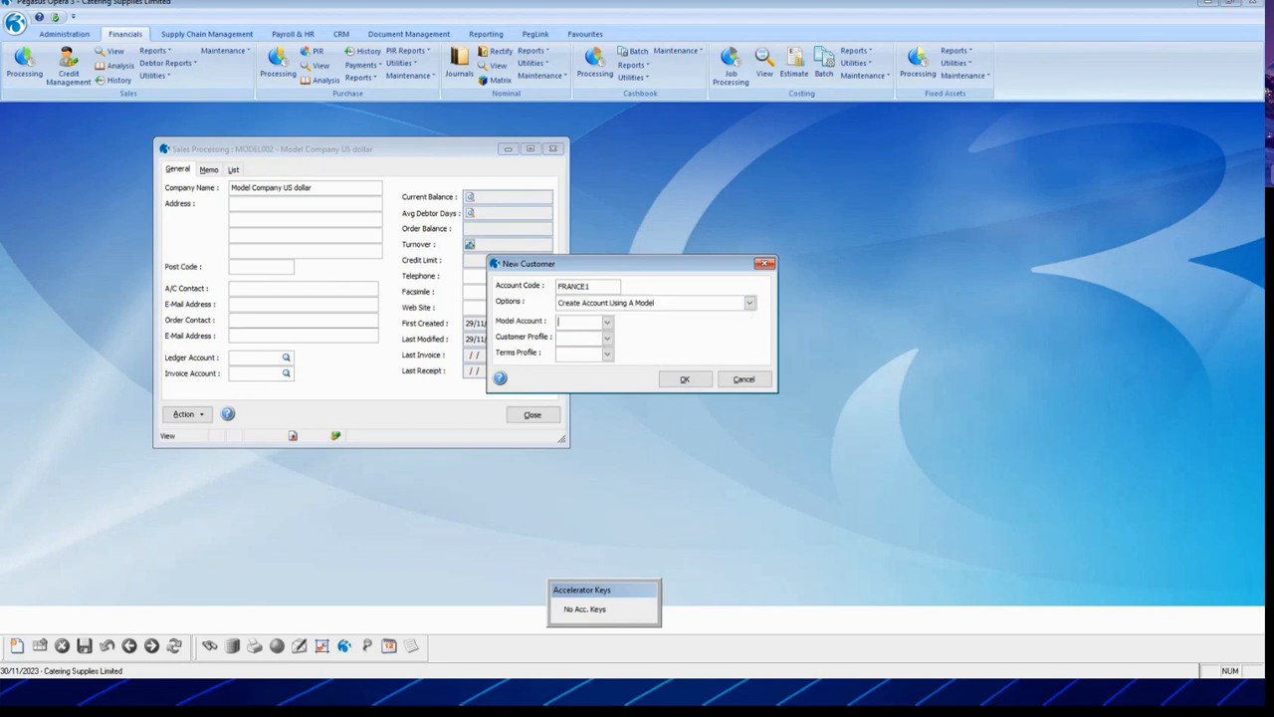
pyautogui.click(606, 323)
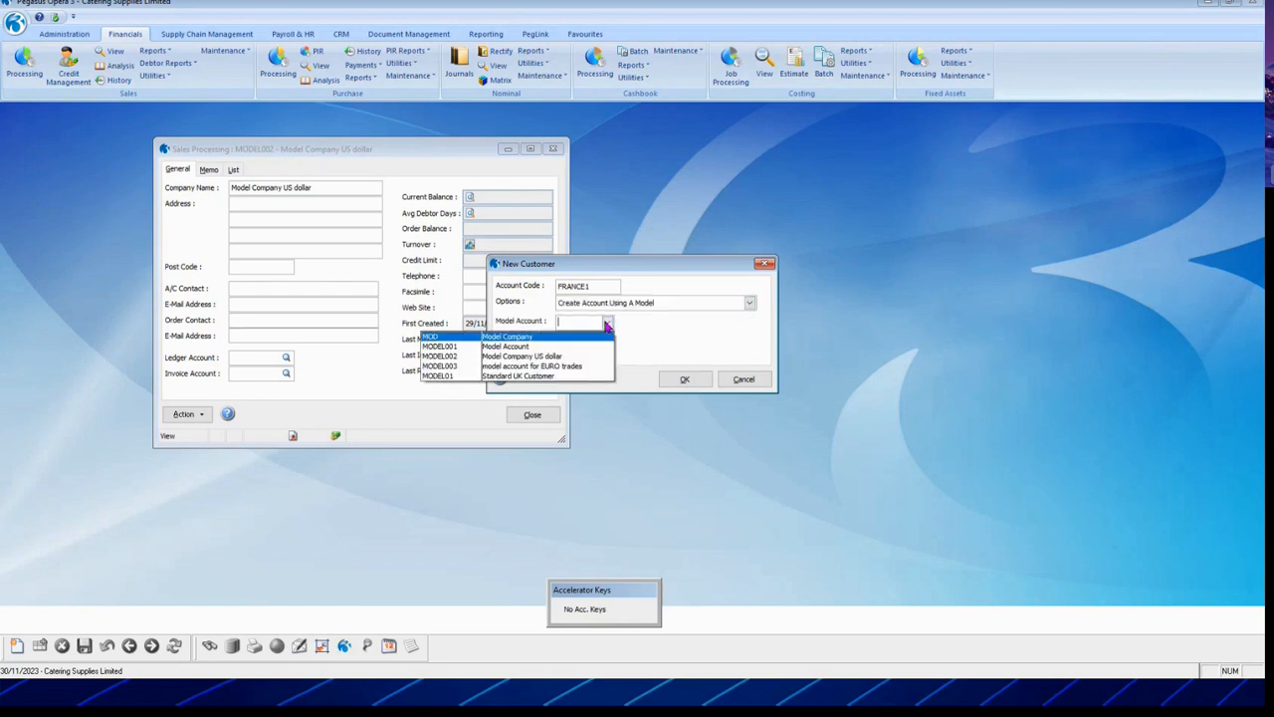
pyautogui.click(555, 370)
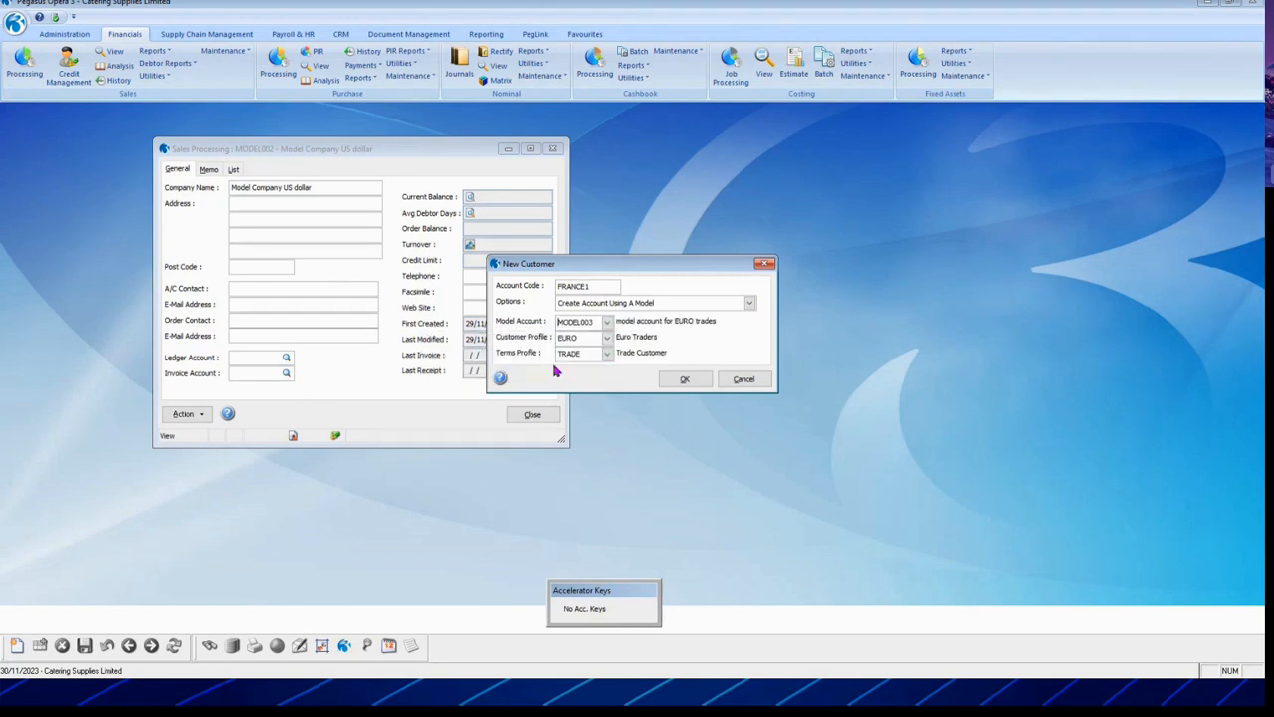
pyautogui.click(684, 380)
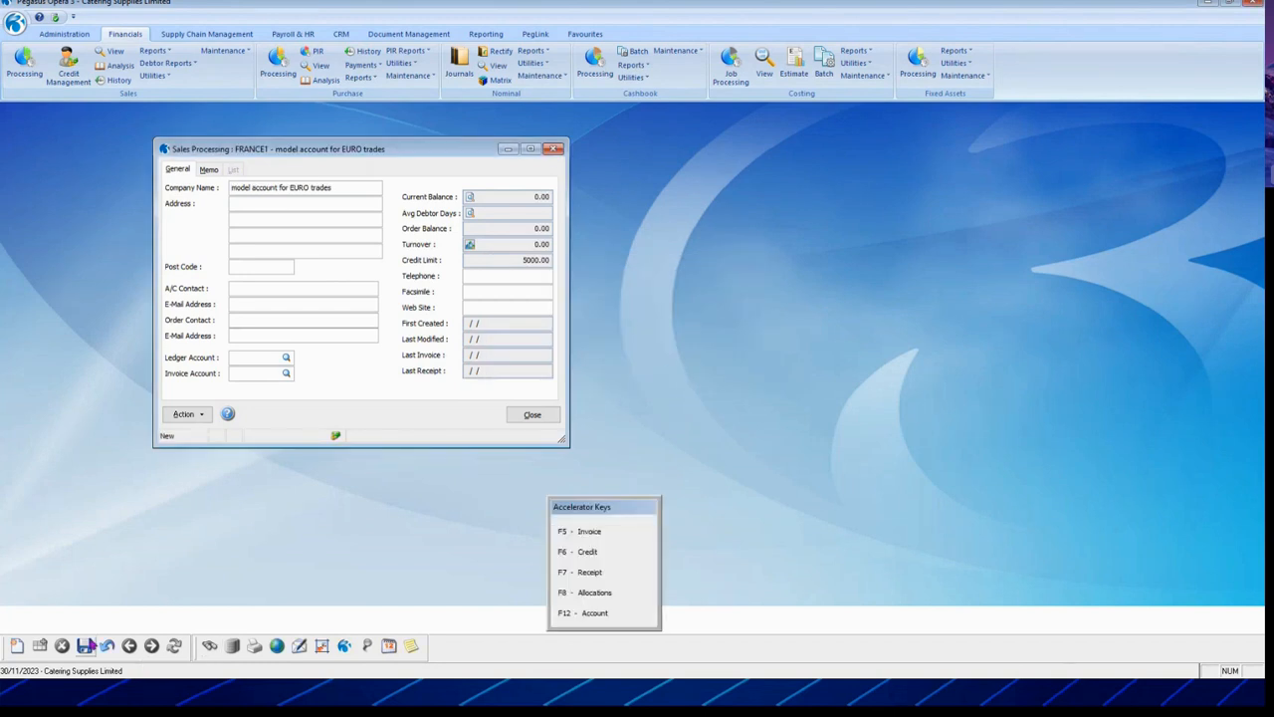
# Step: Replace FRANCE1's inherited company name, fill in its address and post code, and save
pyautogui.moveTo(342, 191); pyautogui.dragTo(201, 184)
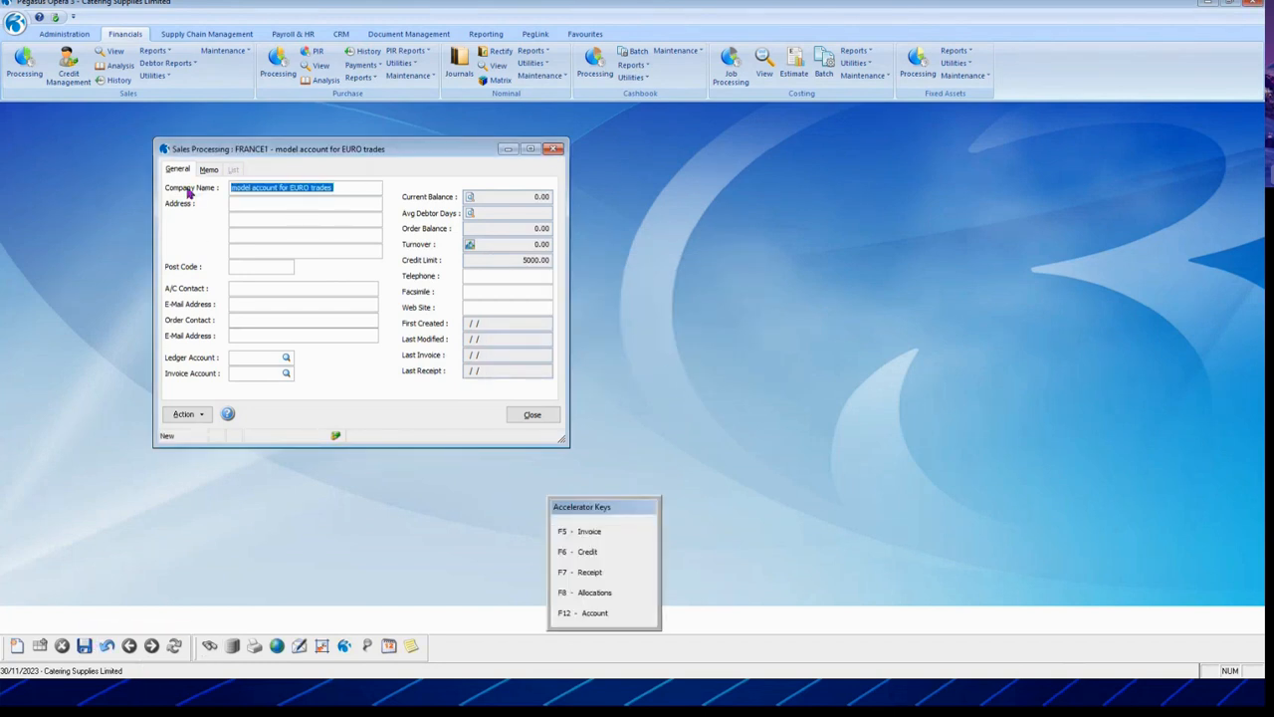
pyautogui.write('France cyurotemi')
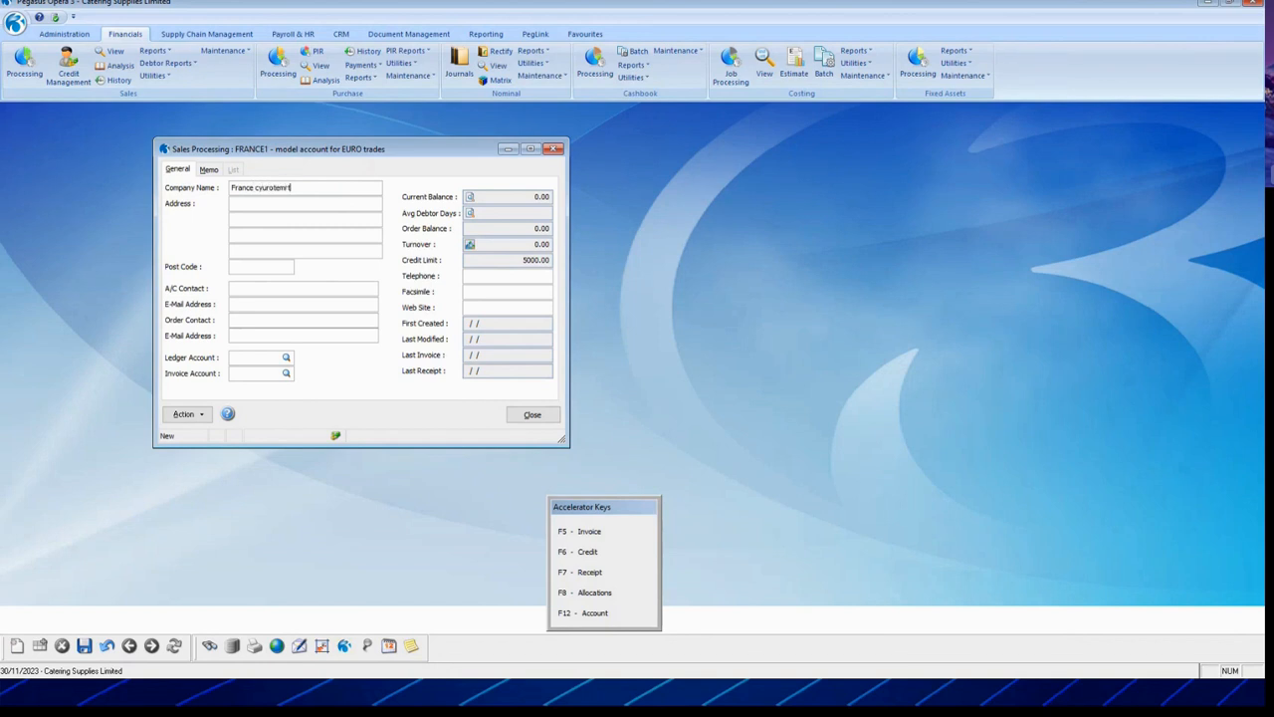
pyautogui.press('Tab')
pyautogui.write('slghslagh')
pyautogui.write('123456')
pyautogui.click(83, 646)
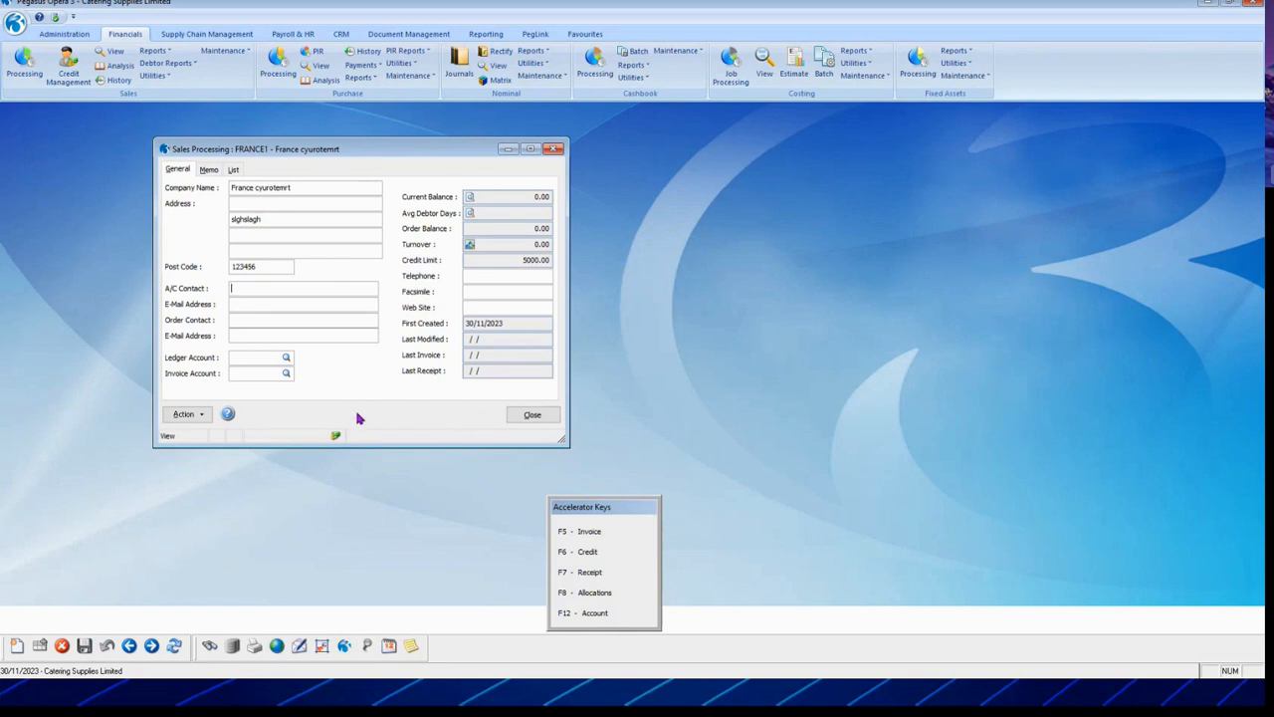
# Step: Review FRANCE1's Options and Terms without changes, then close the customer record
pyautogui.click(192, 413)
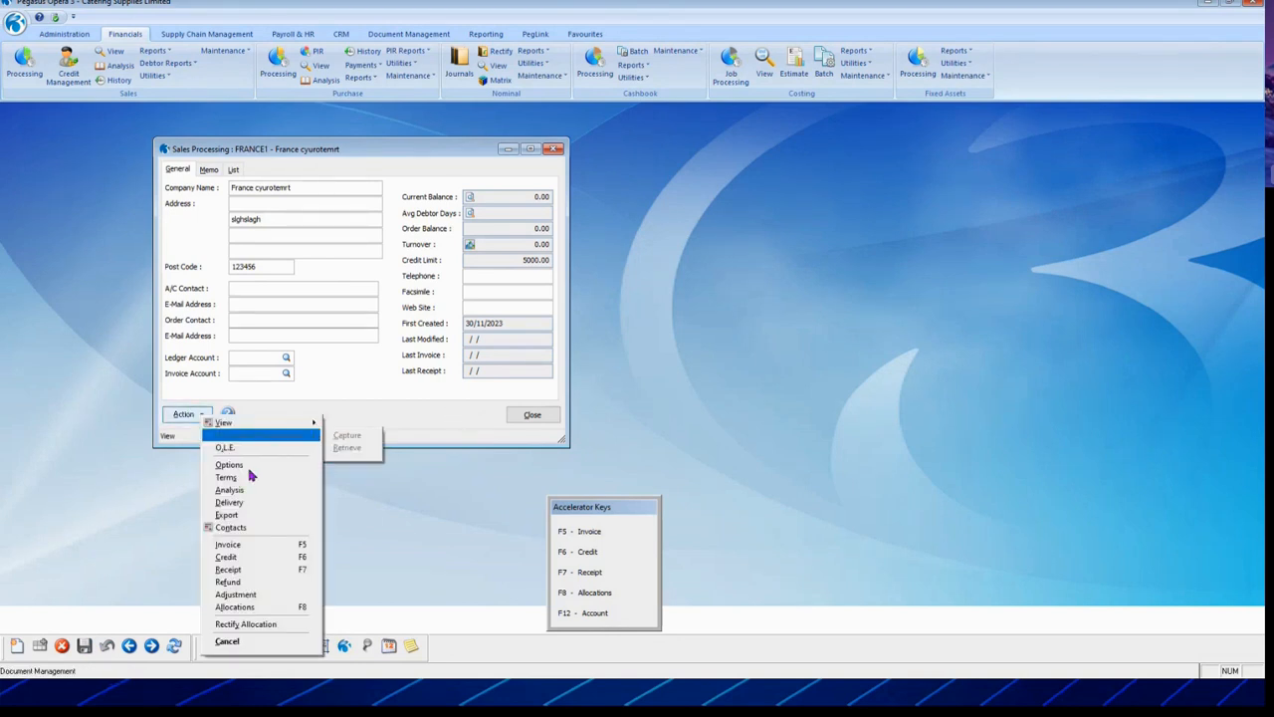
pyautogui.click(257, 464)
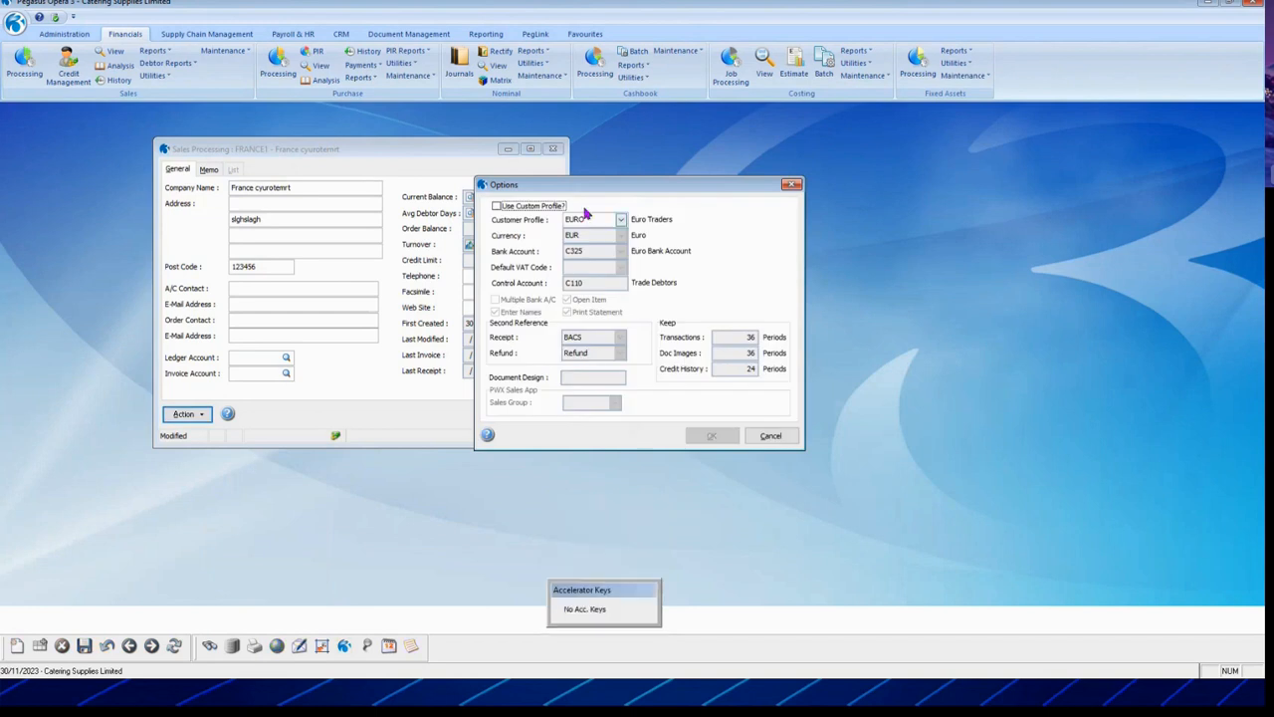
pyautogui.click(770, 435)
pyautogui.click(189, 414)
pyautogui.click(239, 476)
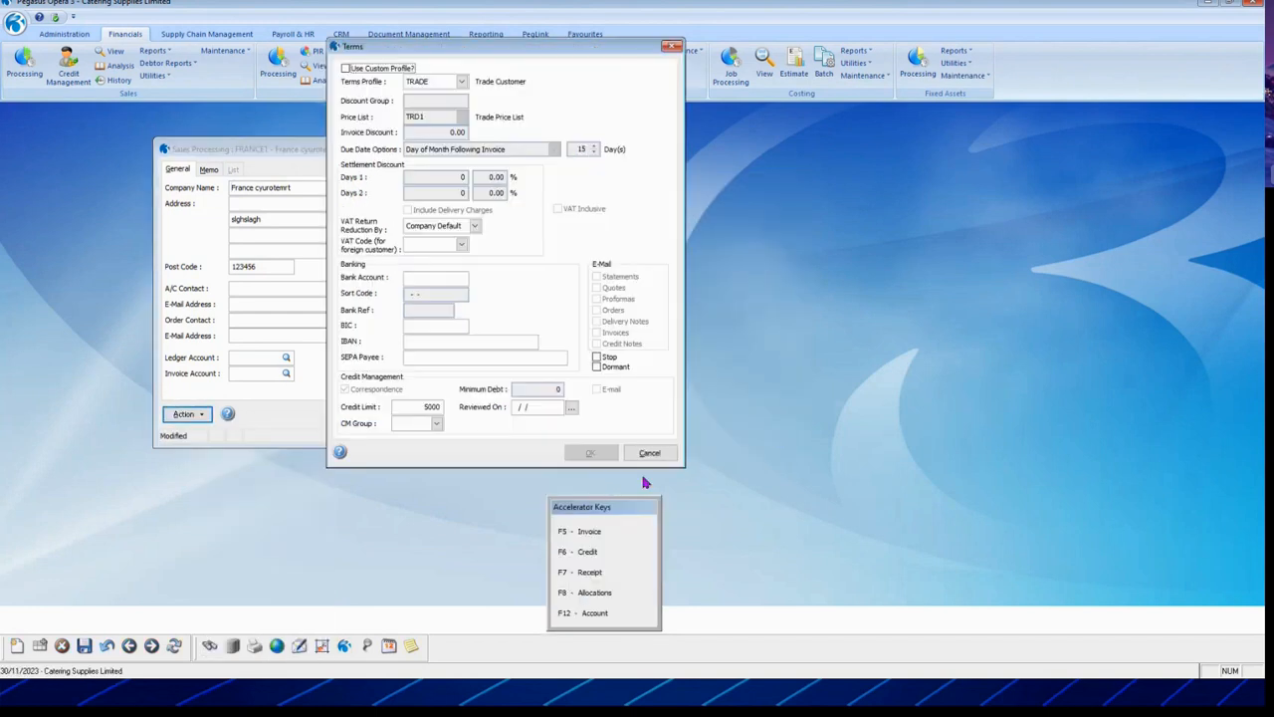
pyautogui.click(649, 454)
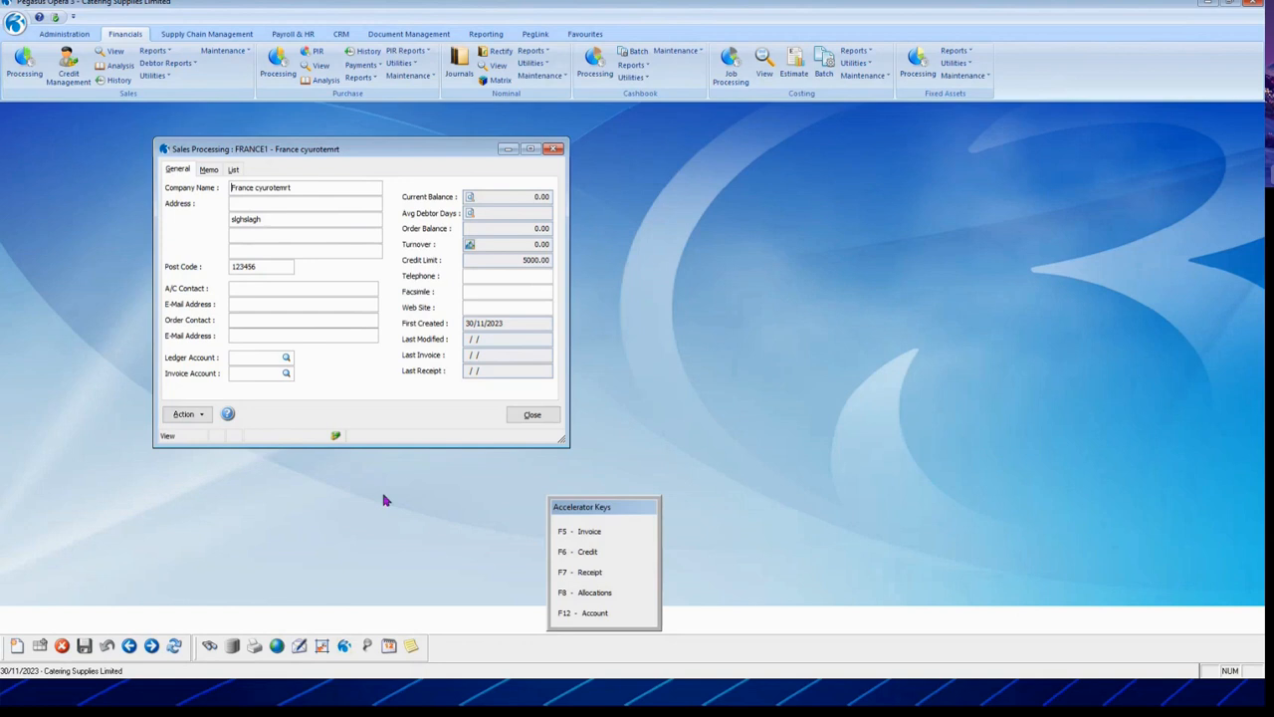
pyautogui.click(531, 415)
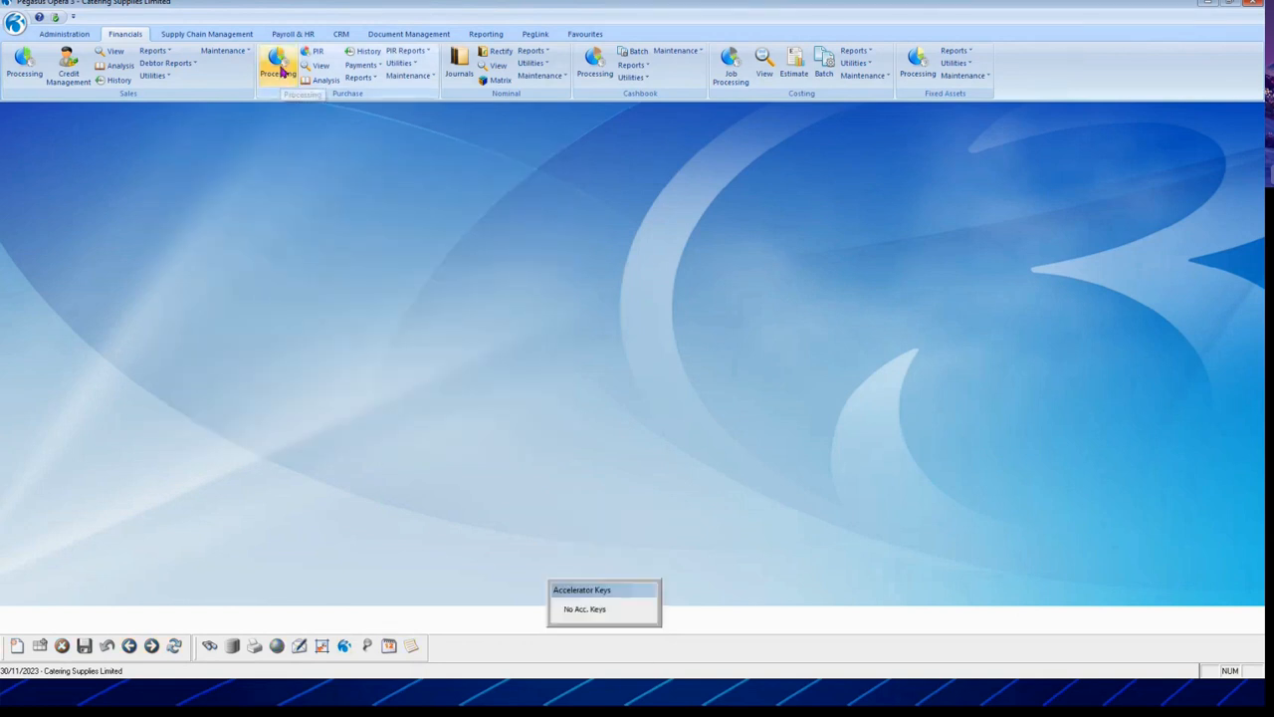
pyautogui.click(278, 68)
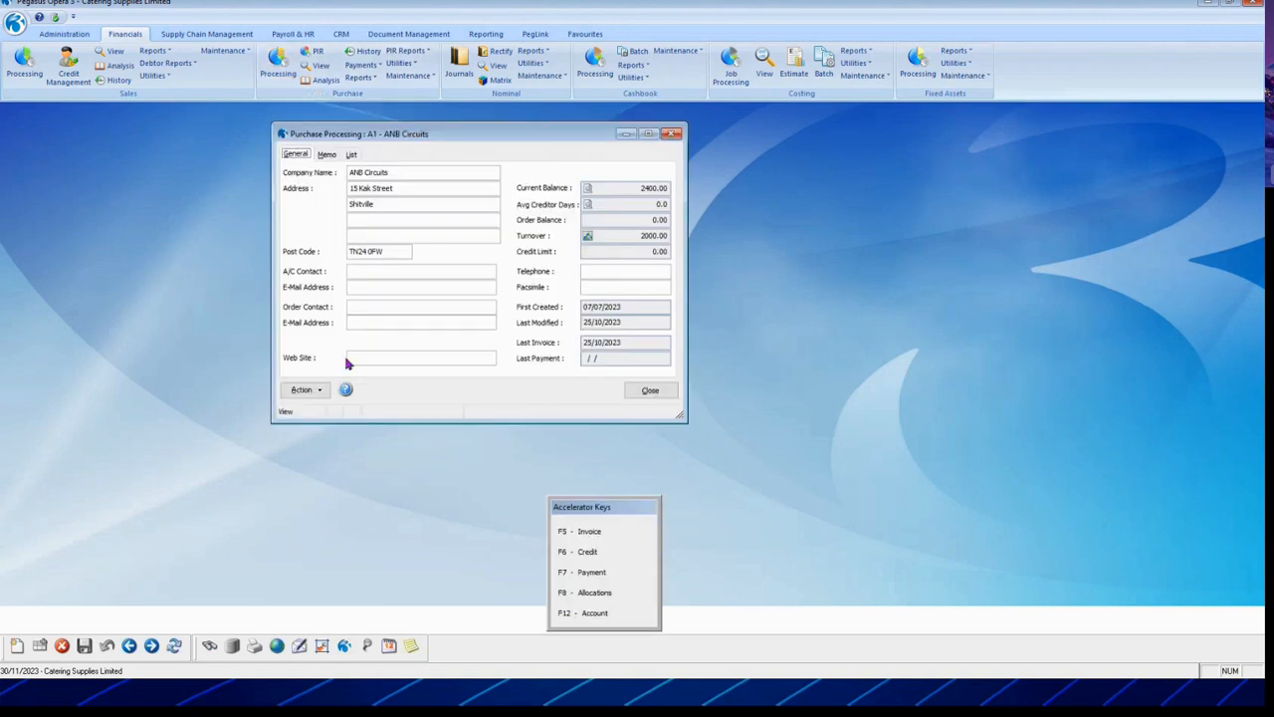
pyautogui.click(305, 390)
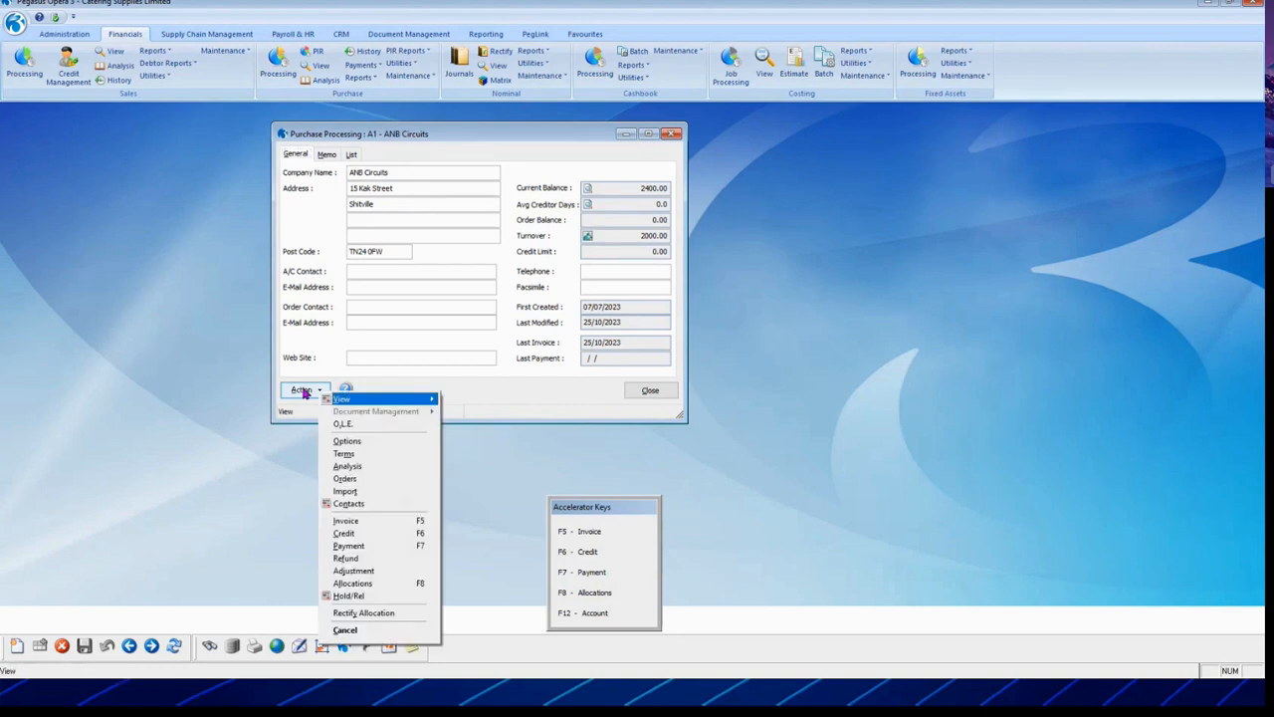
pyautogui.click(522, 403)
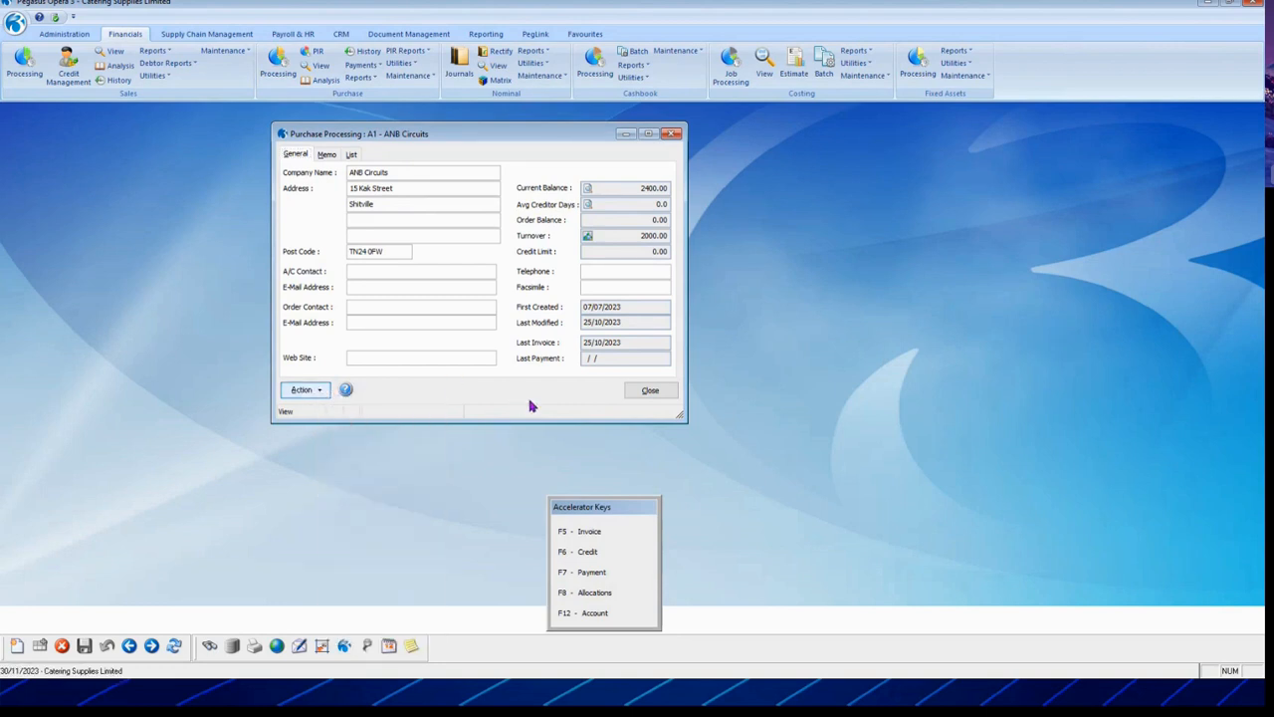
pyautogui.click(651, 390)
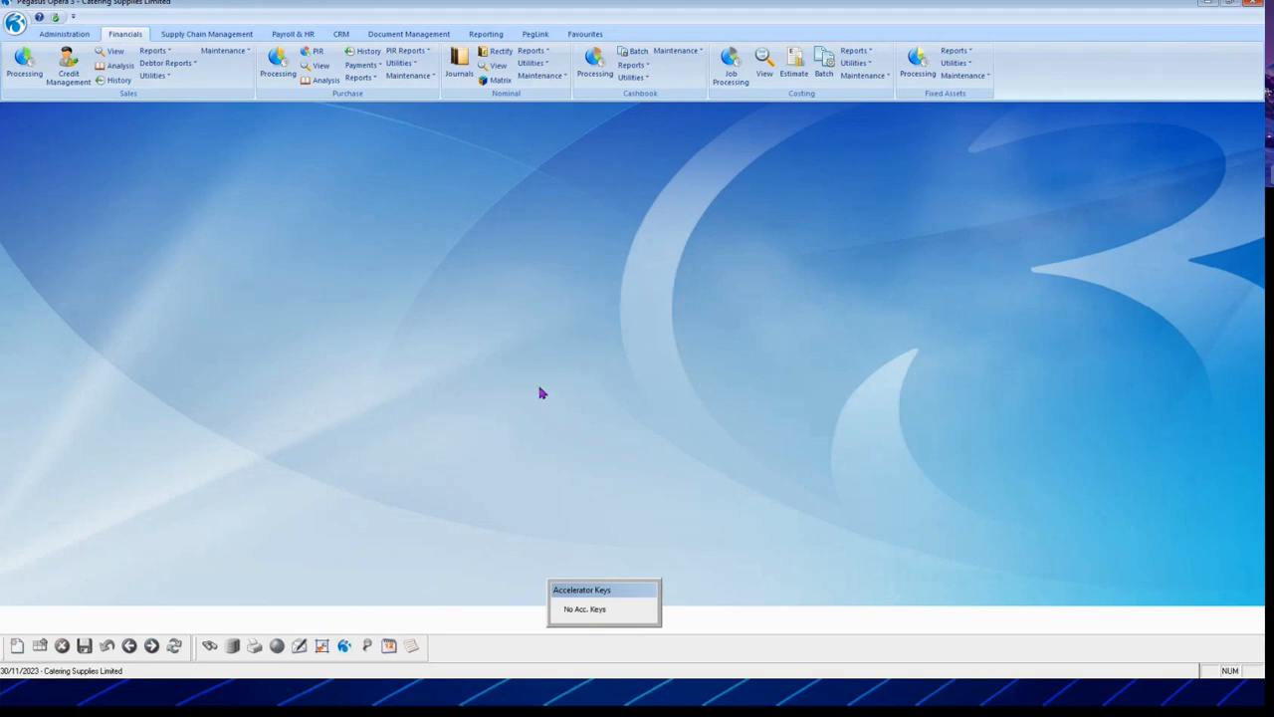
# Step: Open Stock Processing and view item CMAT044, Pepsi GB Cans 330mlx24
pyautogui.click(223, 33)
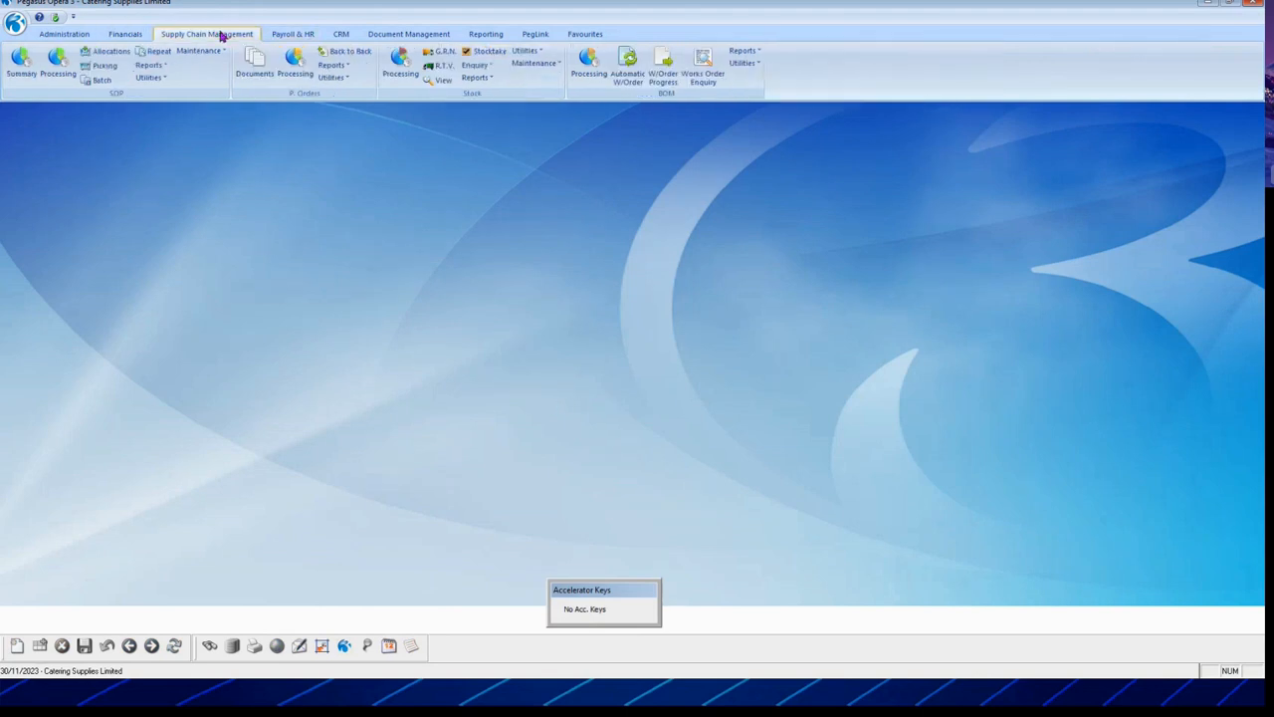
pyautogui.click(400, 66)
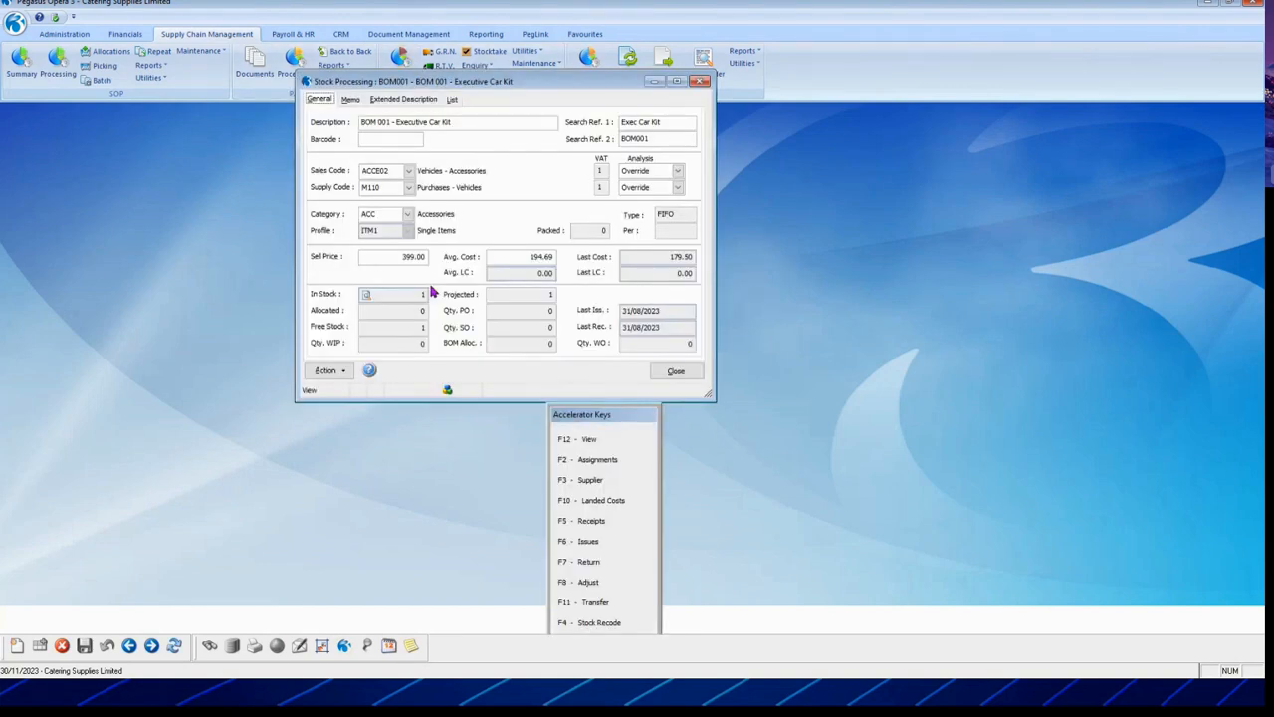
pyautogui.moveTo(529, 89); pyautogui.dragTo(366, 162)
pyautogui.click(289, 172)
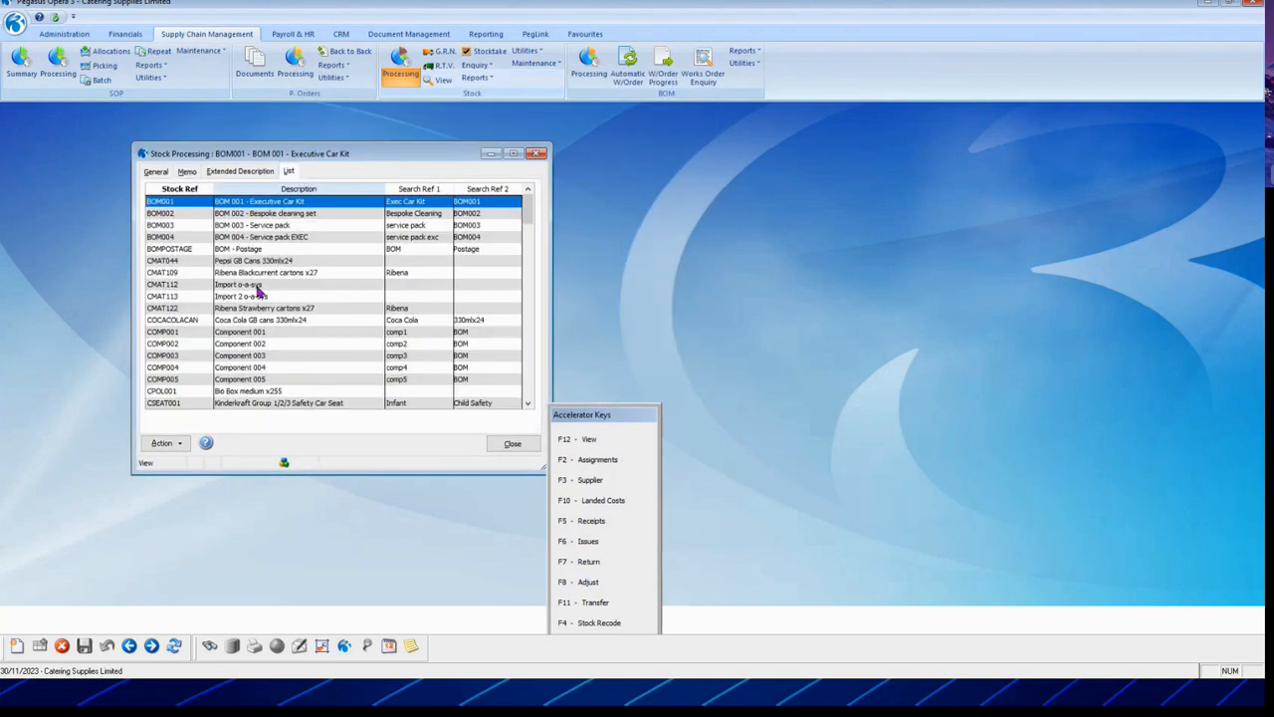
pyautogui.doubleClick(272, 261)
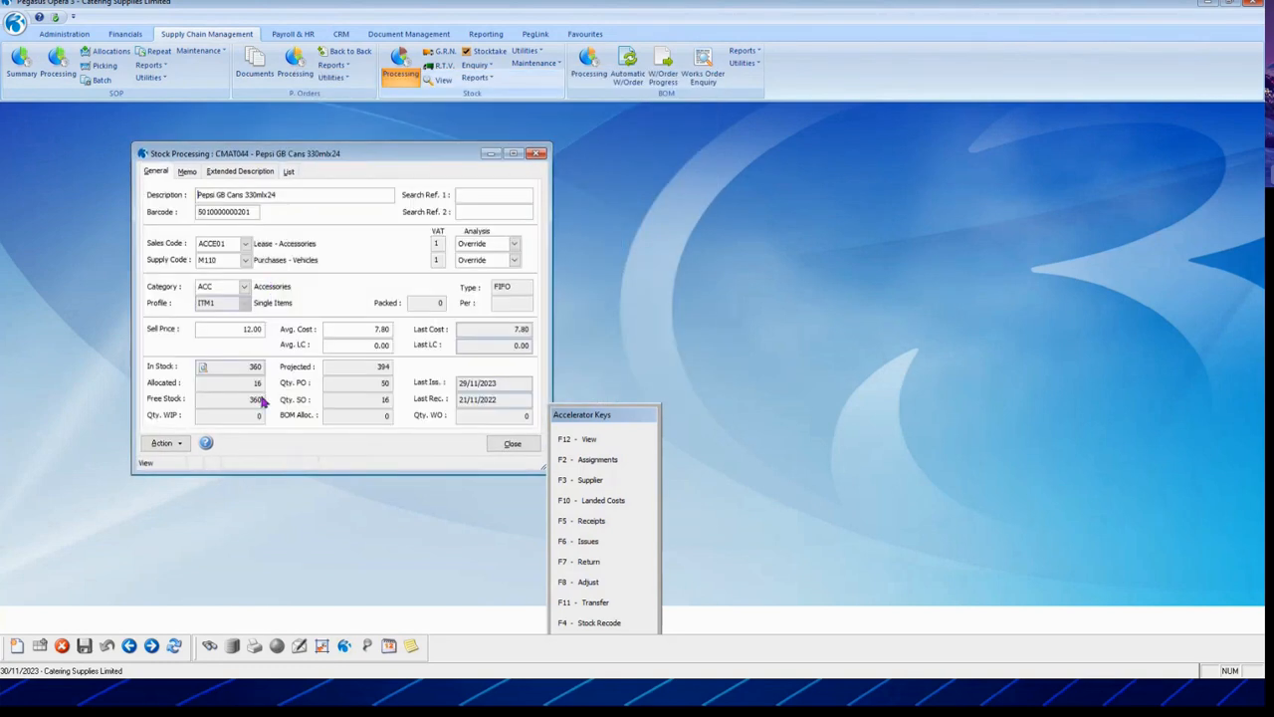
pyautogui.moveTo(295, 194); pyautogui.dragTo(157, 187)
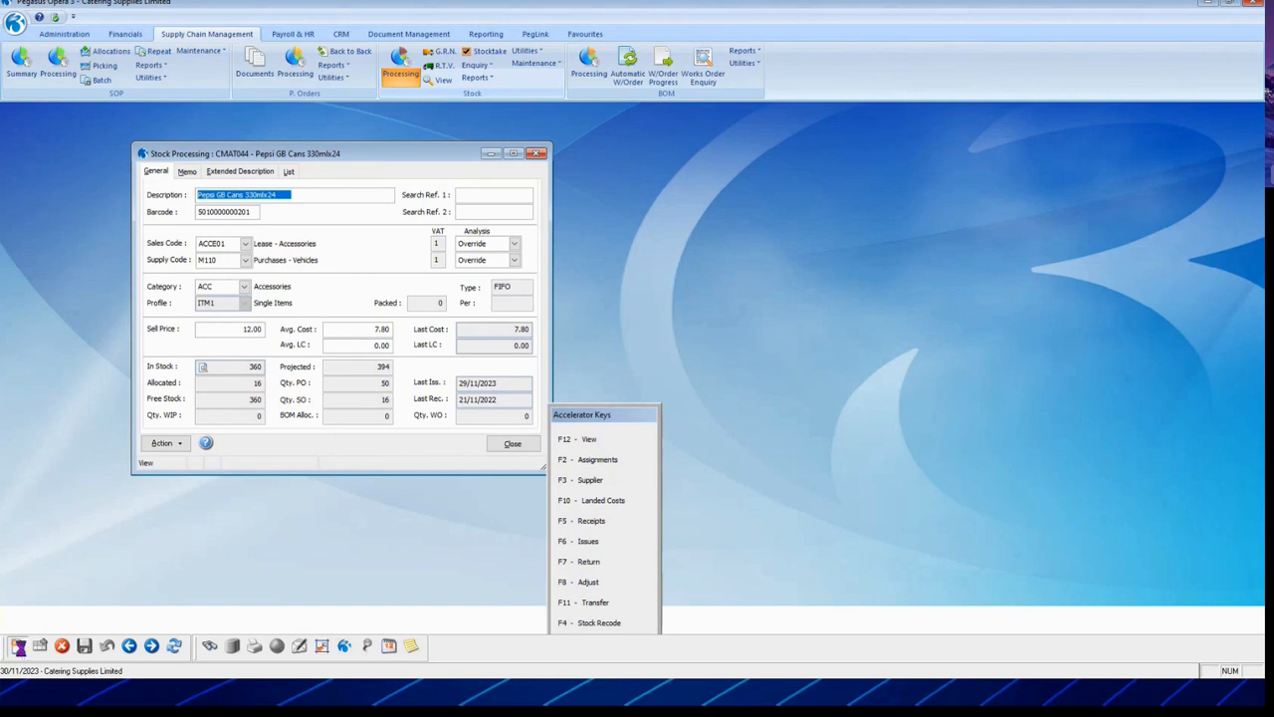
# Step: Create new stock item COKECANS using CMAT044 as its model
pyautogui.click(18, 646)
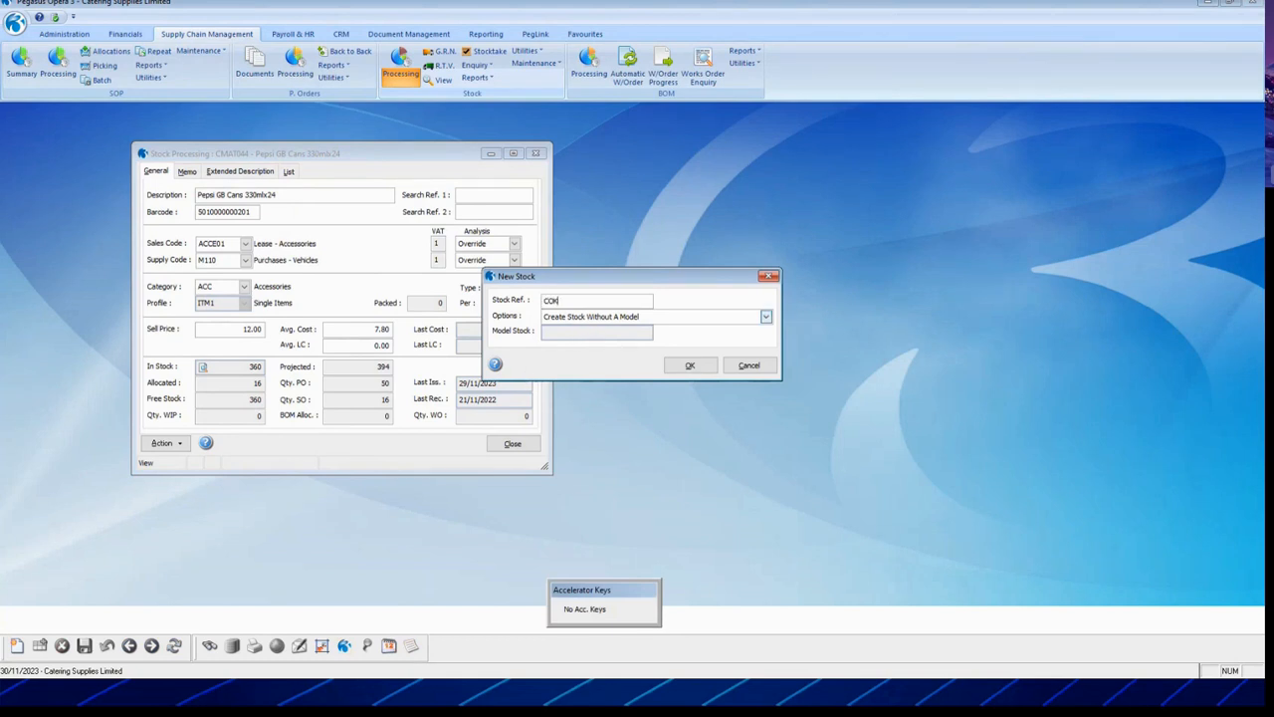
pyautogui.press('Tab')
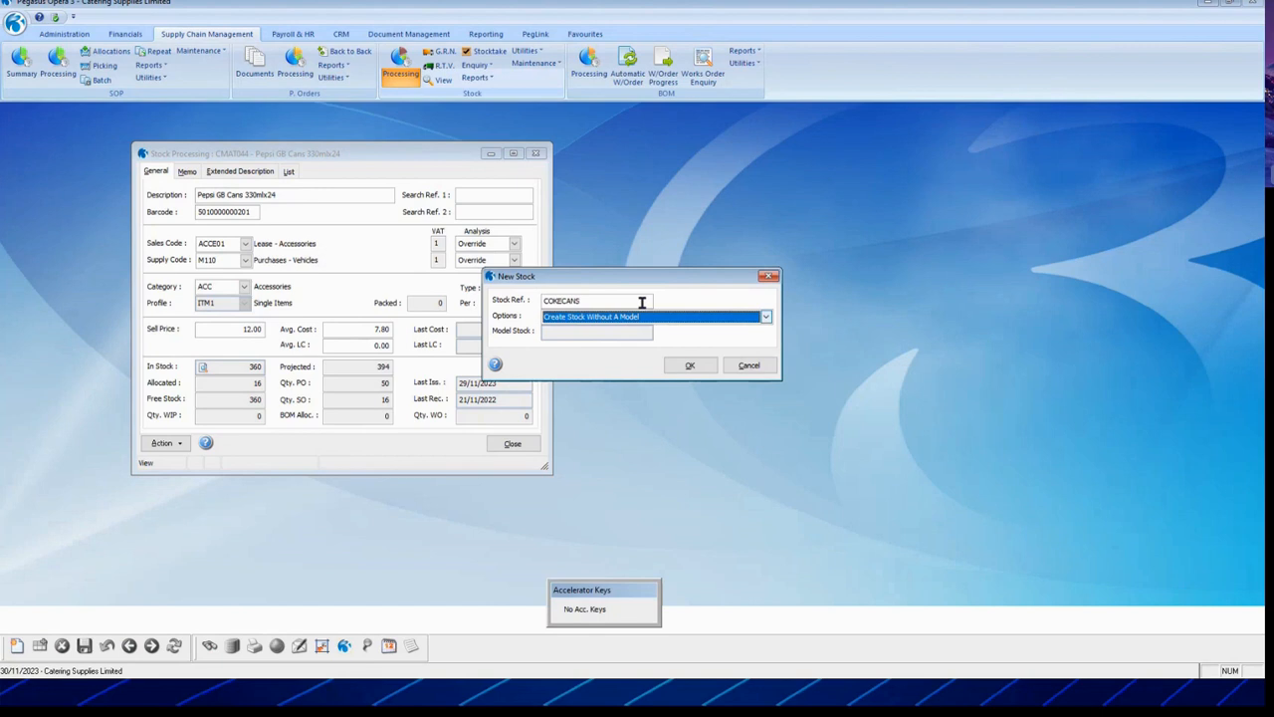
pyautogui.click(623, 320)
pyautogui.click(624, 341)
pyautogui.moveTo(615, 332); pyautogui.dragTo(527, 333)
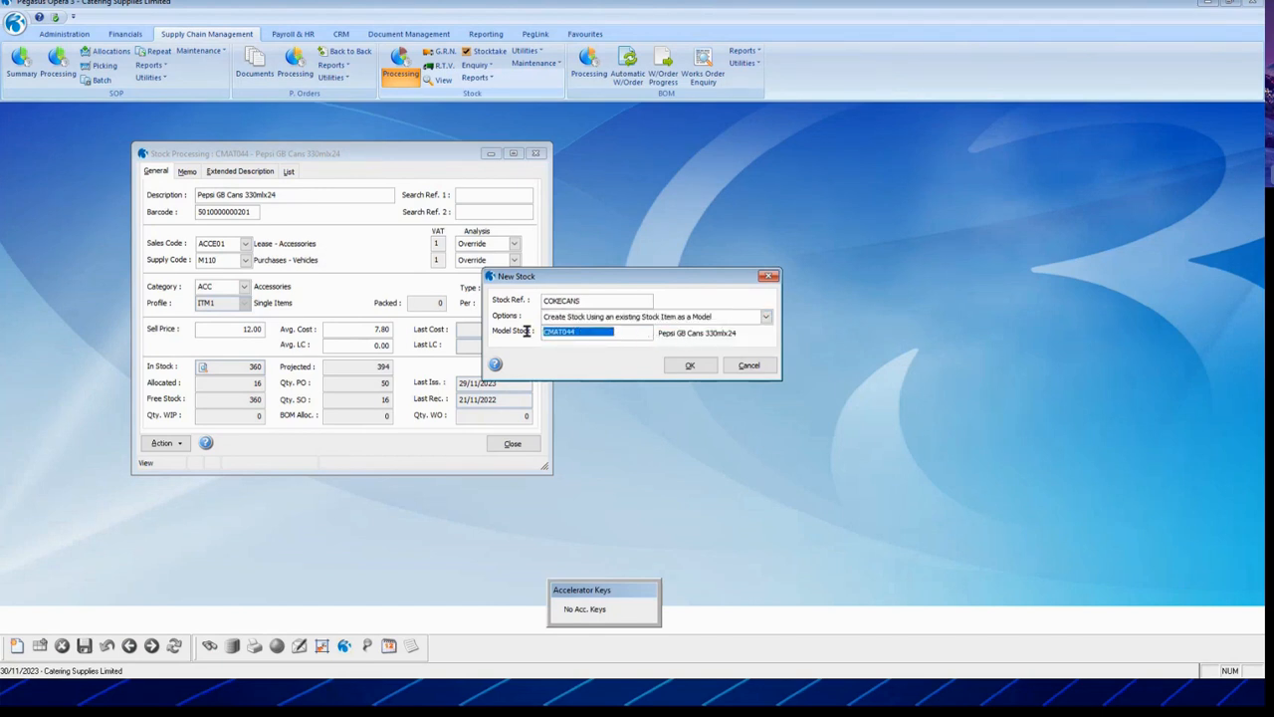
pyautogui.click(689, 367)
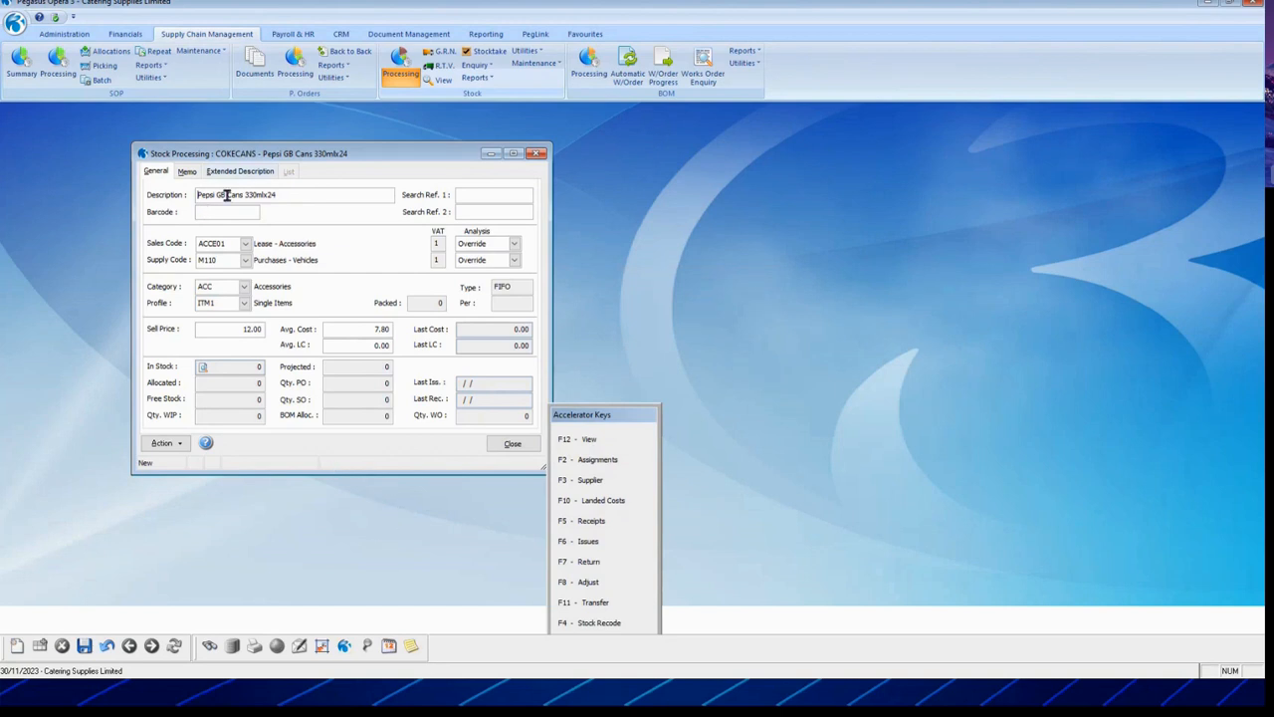
# Step: Change the description to Coke GB Cans 330mlx24, set sell price 12.99, and save
pyautogui.moveTo(293, 194); pyautogui.dragTo(153, 183)
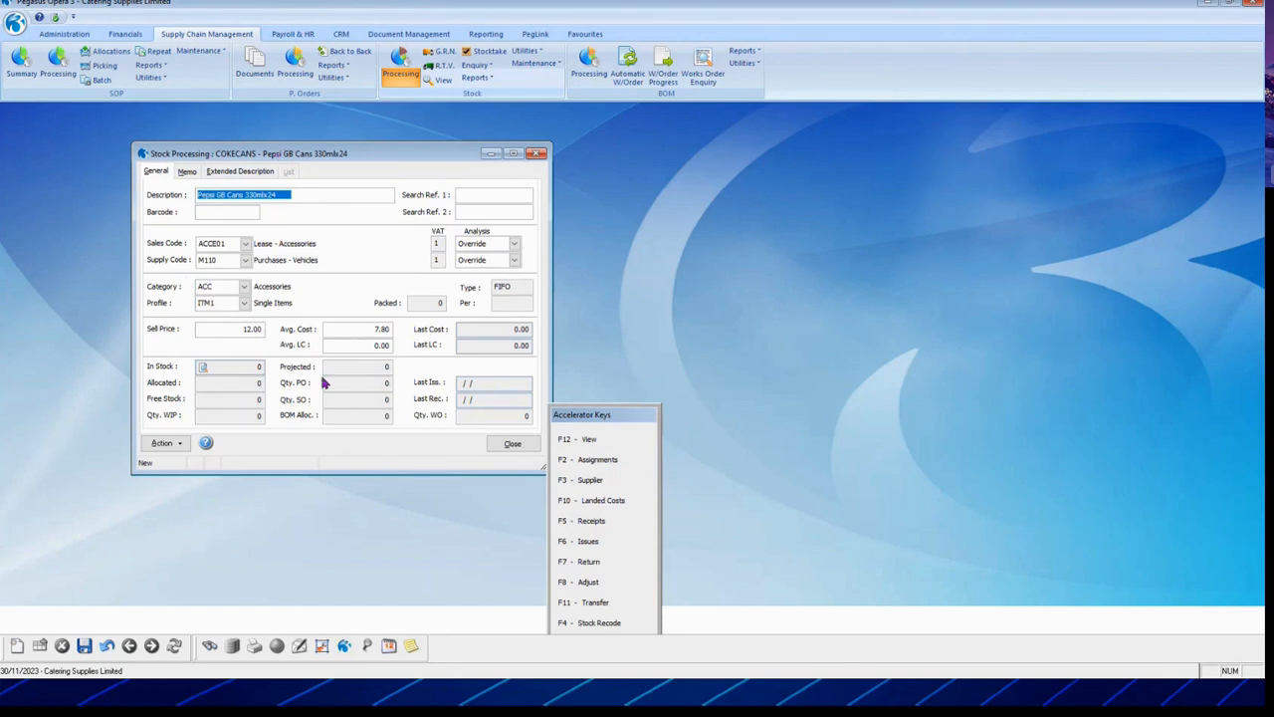
pyautogui.moveTo(216, 195); pyautogui.dragTo(141, 194)
pyautogui.write('Coke')
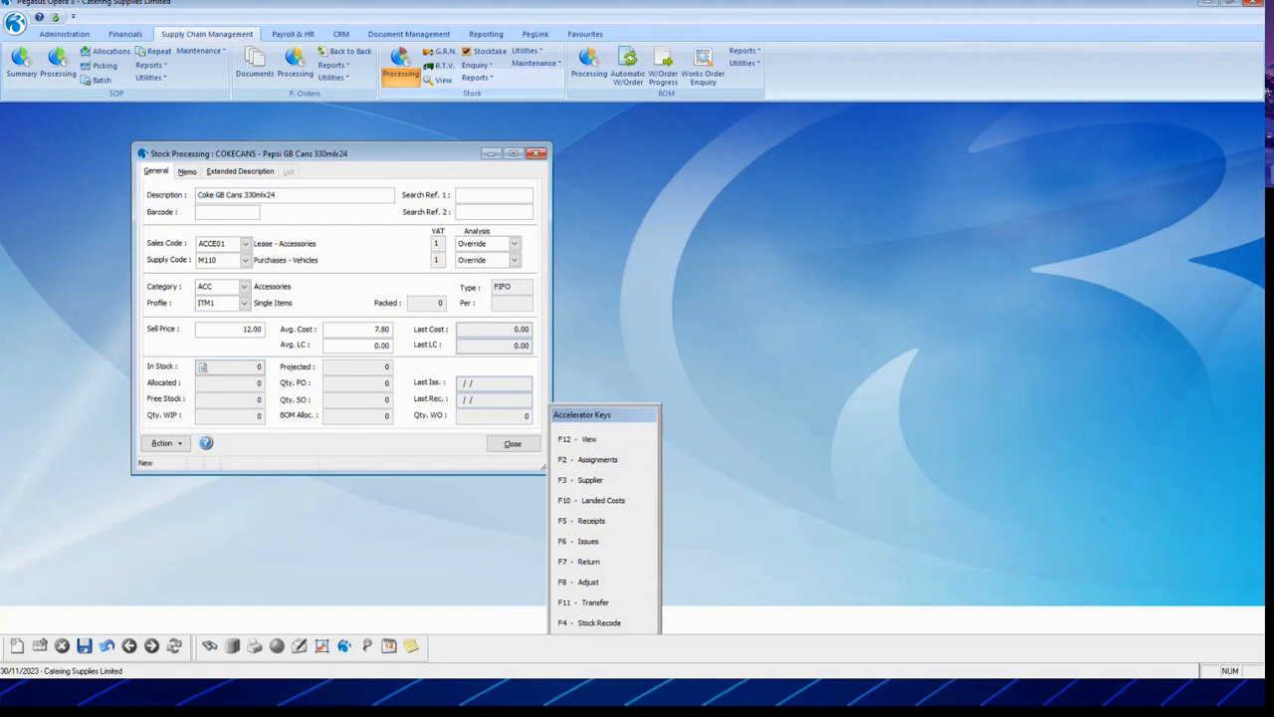
pyautogui.click(211, 330)
pyautogui.write('12')
pyautogui.press('Tab')
pyautogui.press('Tab')
pyautogui.click(84, 646)
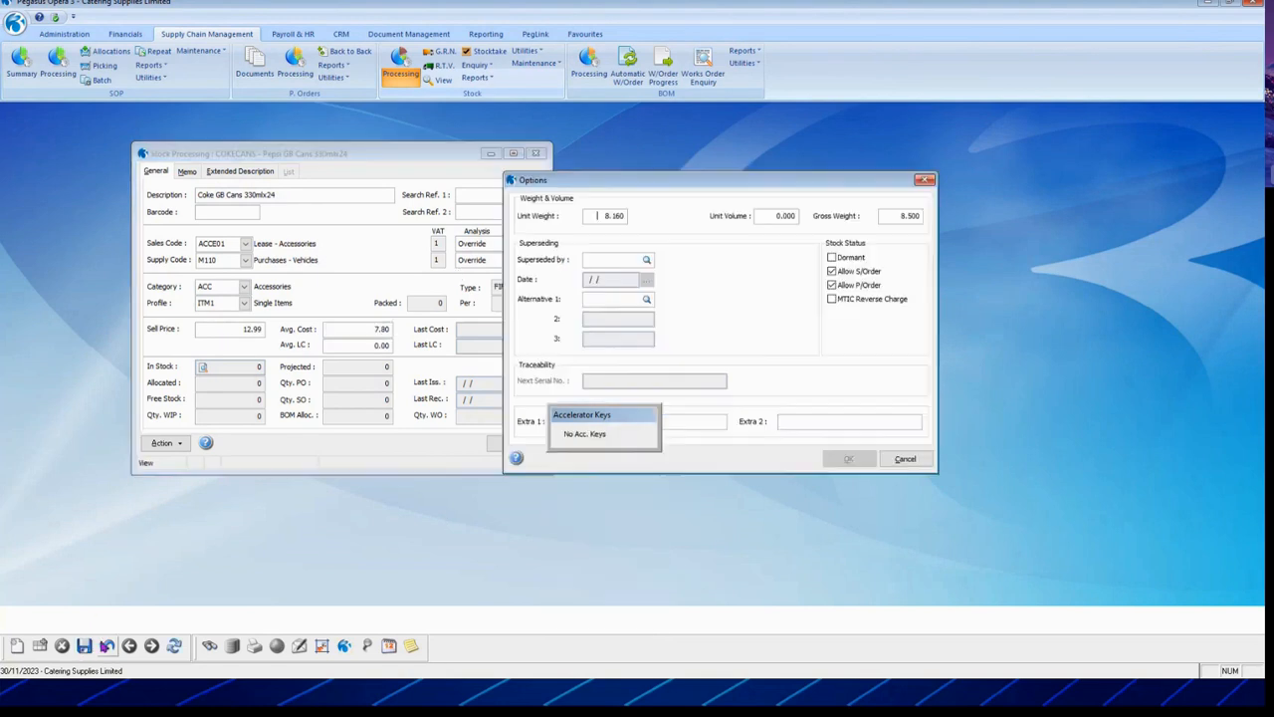
# Step: Skip the follow-up stock, pricing, supplier, warehouse and landed-cost dialogs, then close the record
pyautogui.click(908, 458)
pyautogui.click(811, 421)
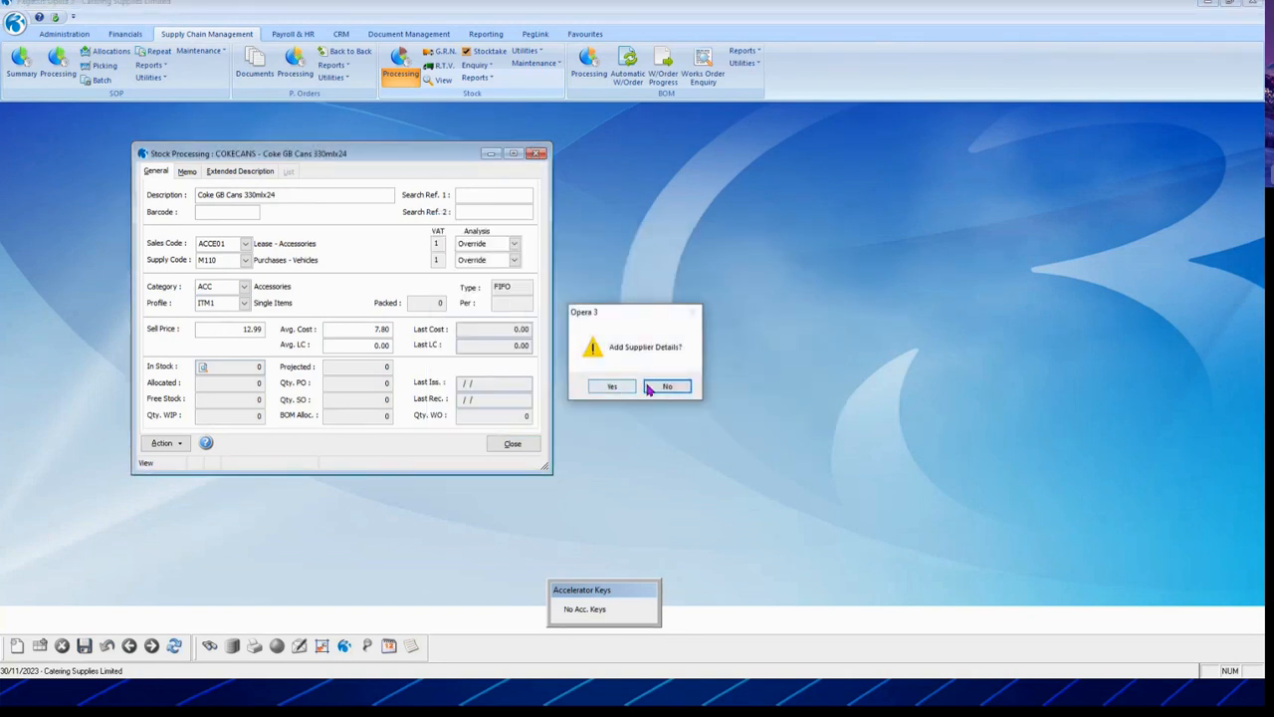
pyautogui.click(651, 388)
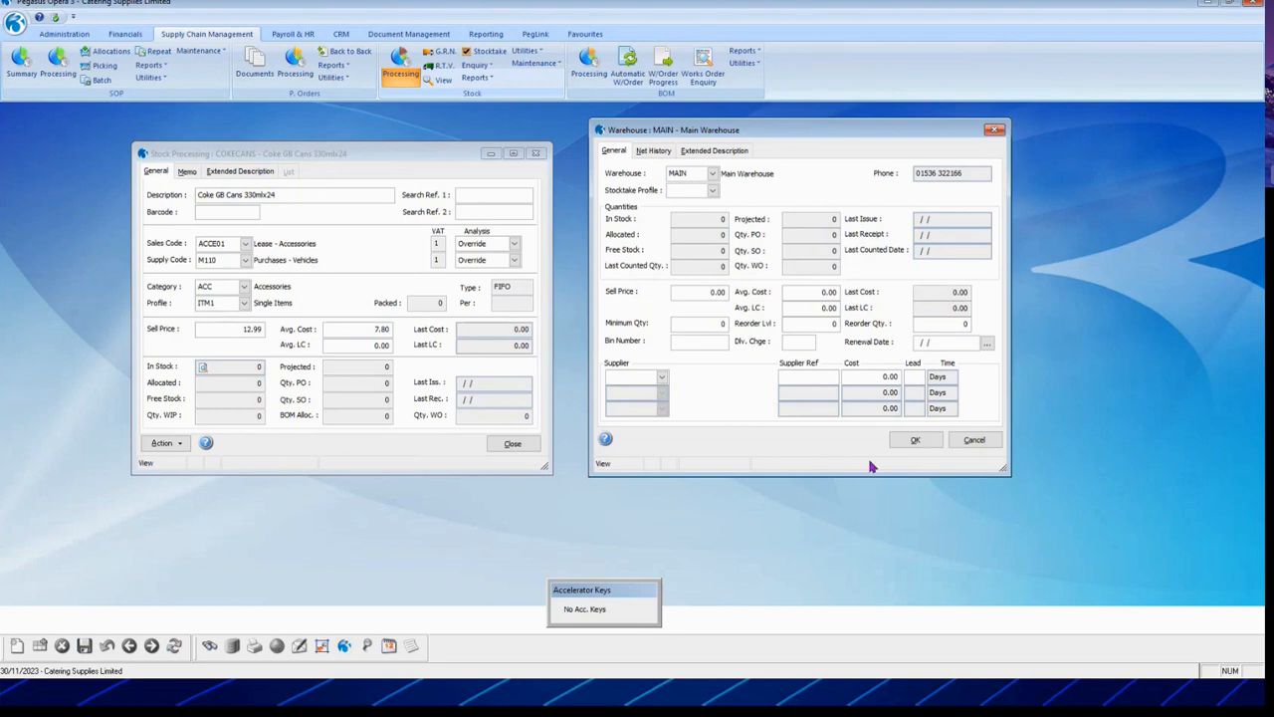
pyautogui.click(982, 439)
pyautogui.click(746, 390)
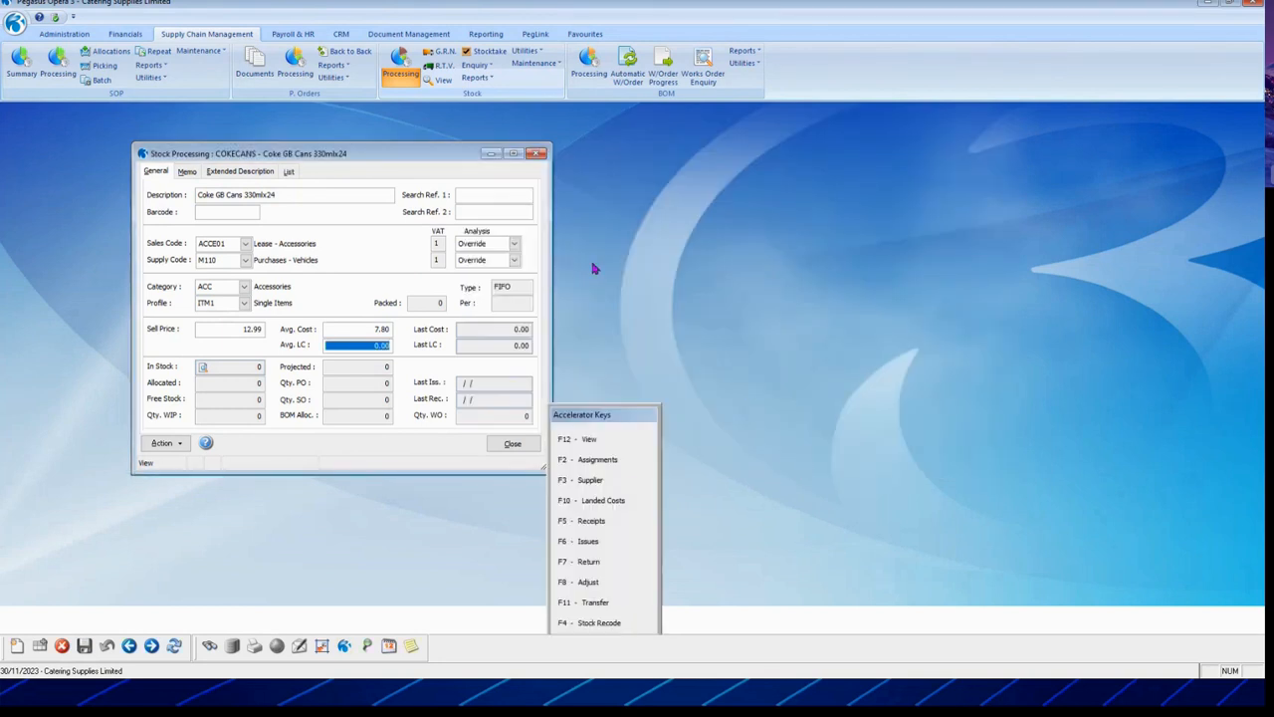
pyautogui.click(594, 268)
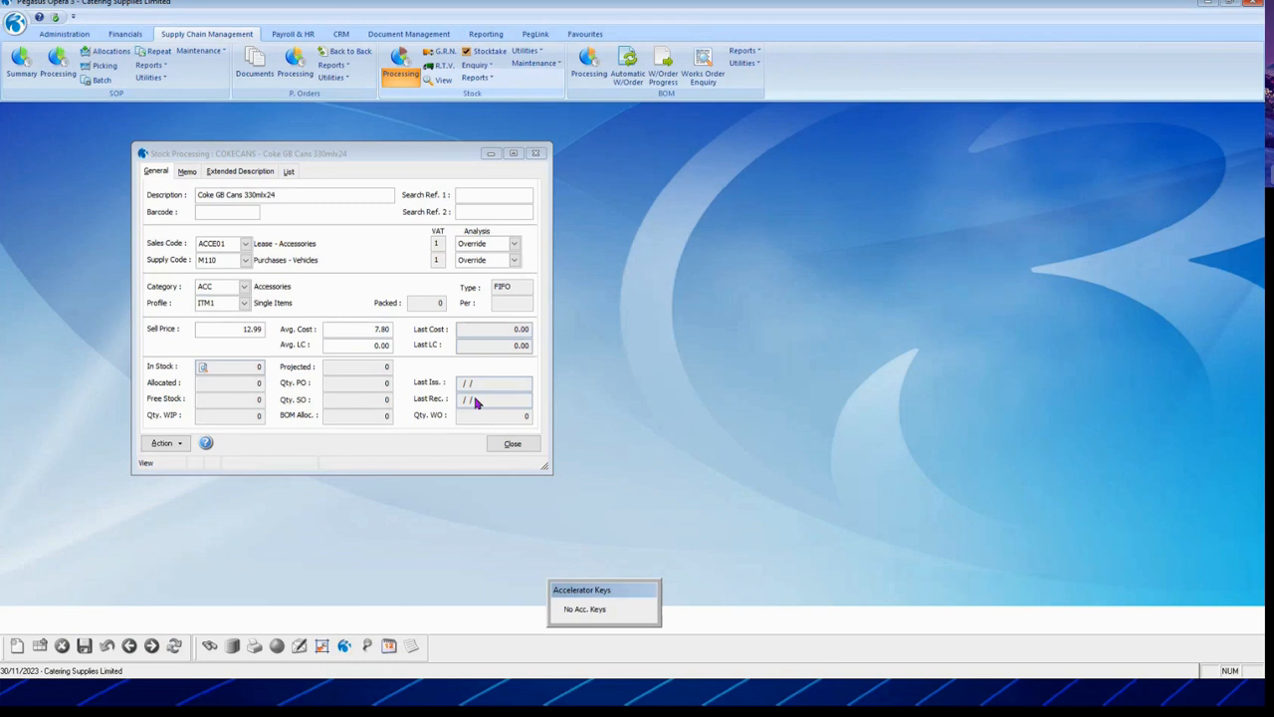
pyautogui.click(512, 444)
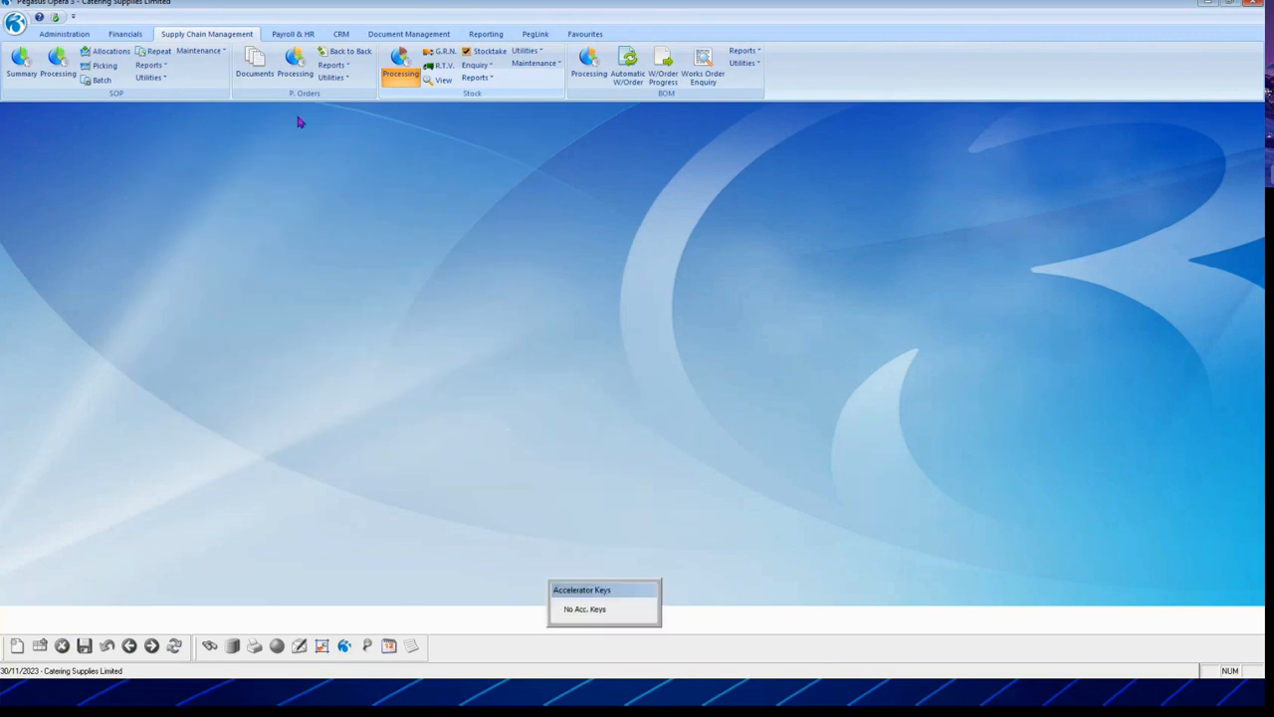
# Step: Open Purchase Order Processing and bring up the supplier's order models
pyautogui.click(309, 66)
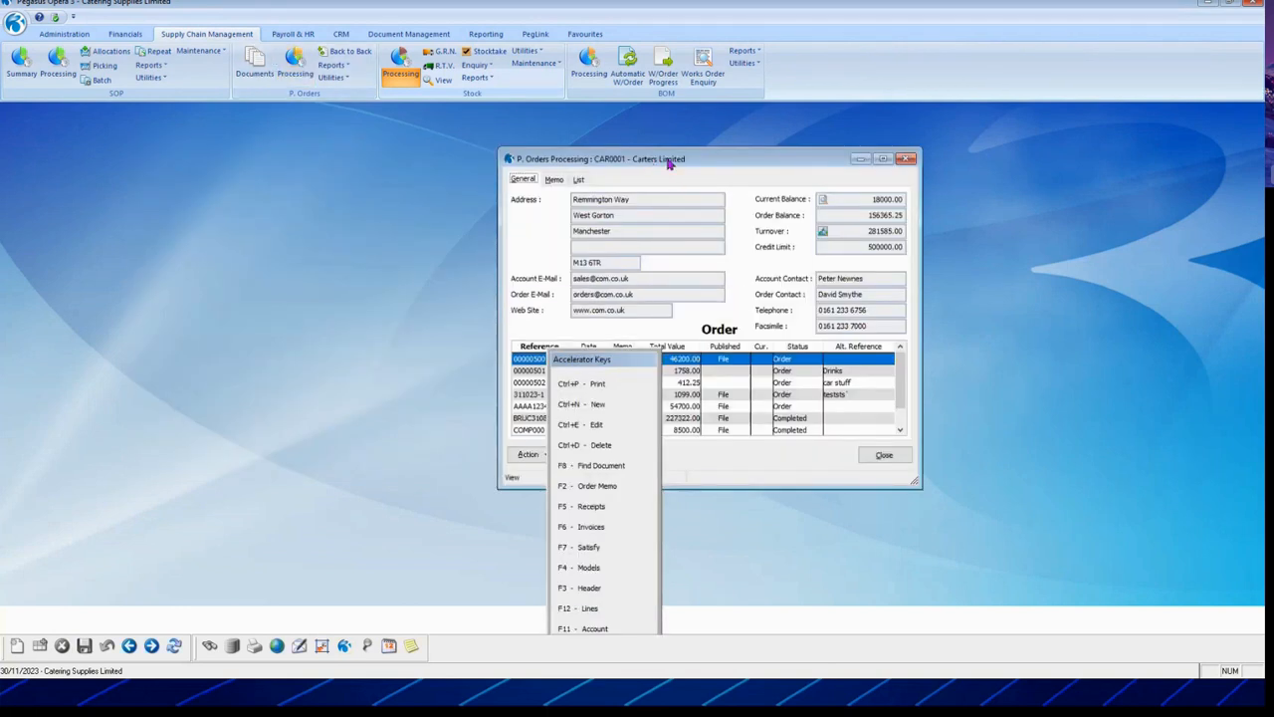
pyautogui.moveTo(667, 163); pyautogui.dragTo(251, 151)
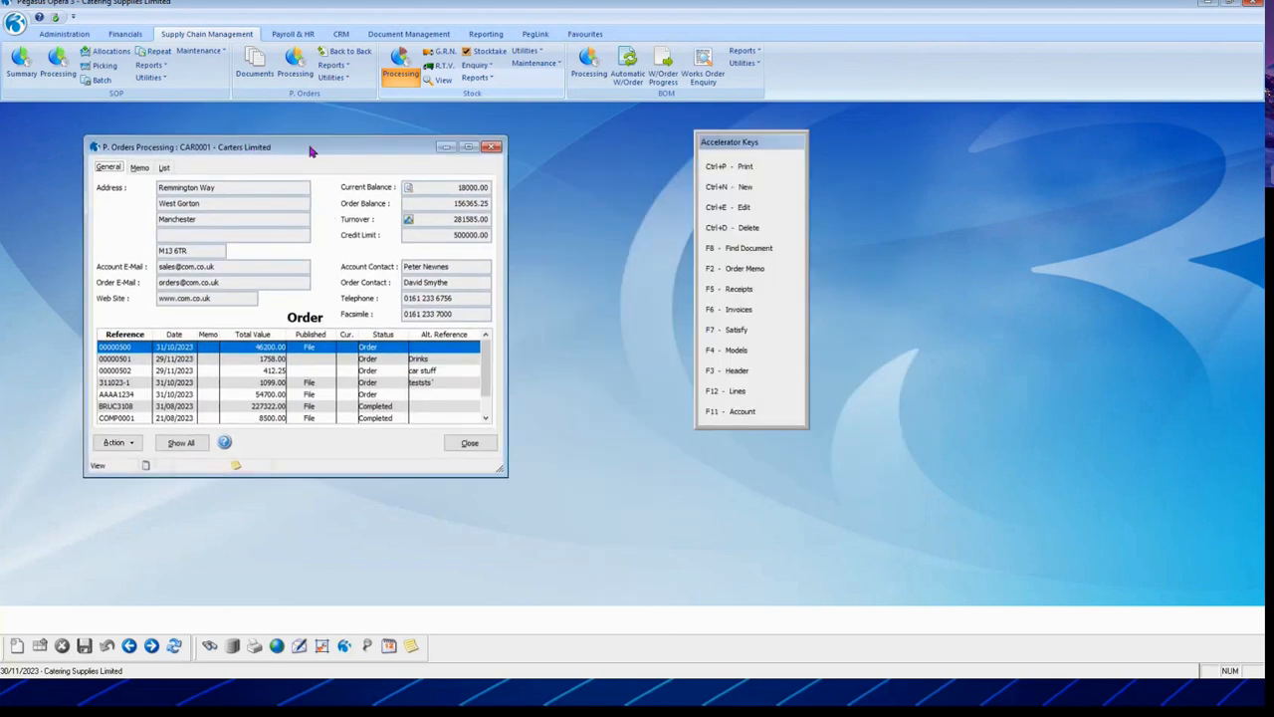
pyautogui.moveTo(309, 149); pyautogui.dragTo(319, 113)
pyautogui.click(126, 408)
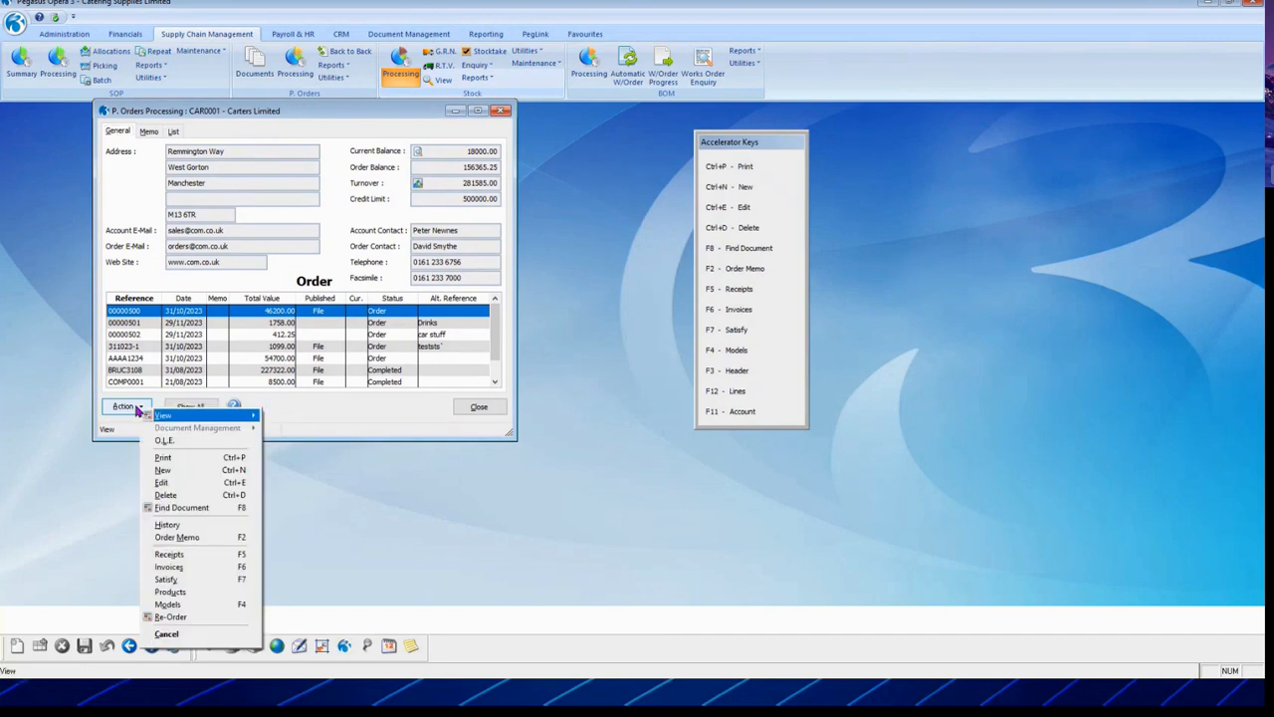
pyautogui.click(171, 604)
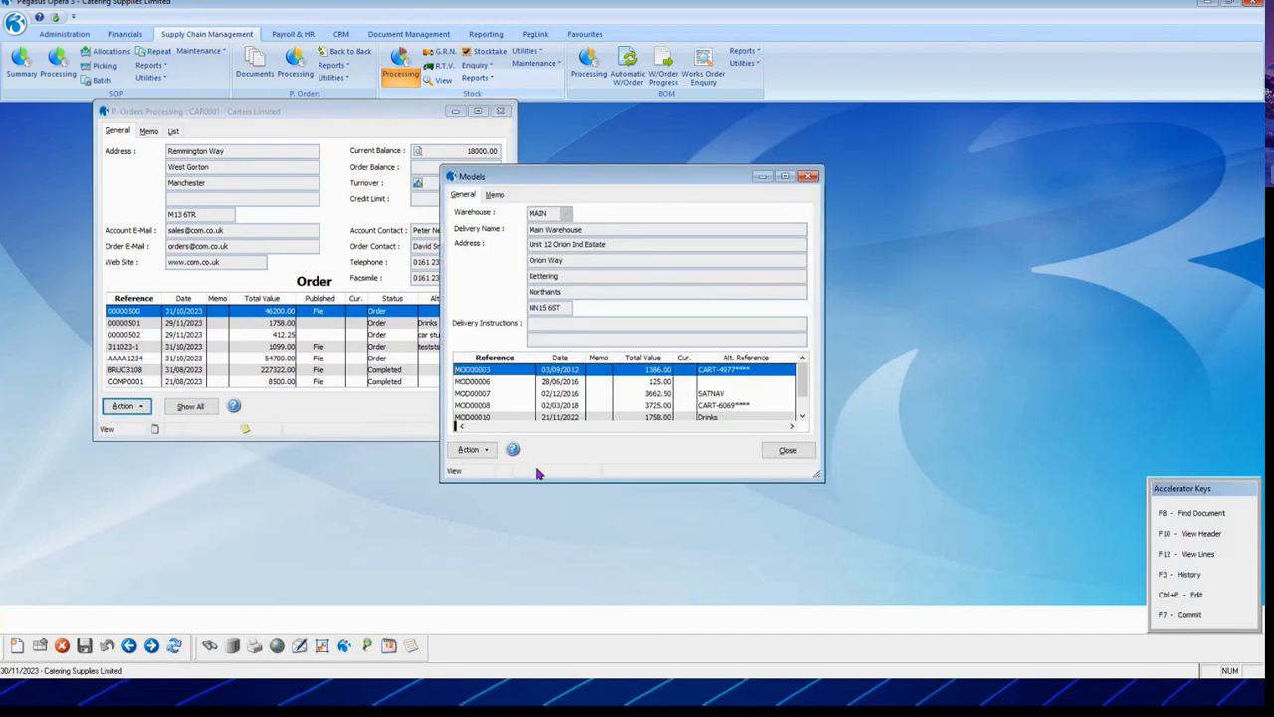
# Step: Review model MOD00010's line items, then start a new order model for Carters Limited
pyautogui.click(507, 384)
pyautogui.click(512, 395)
pyautogui.click(516, 406)
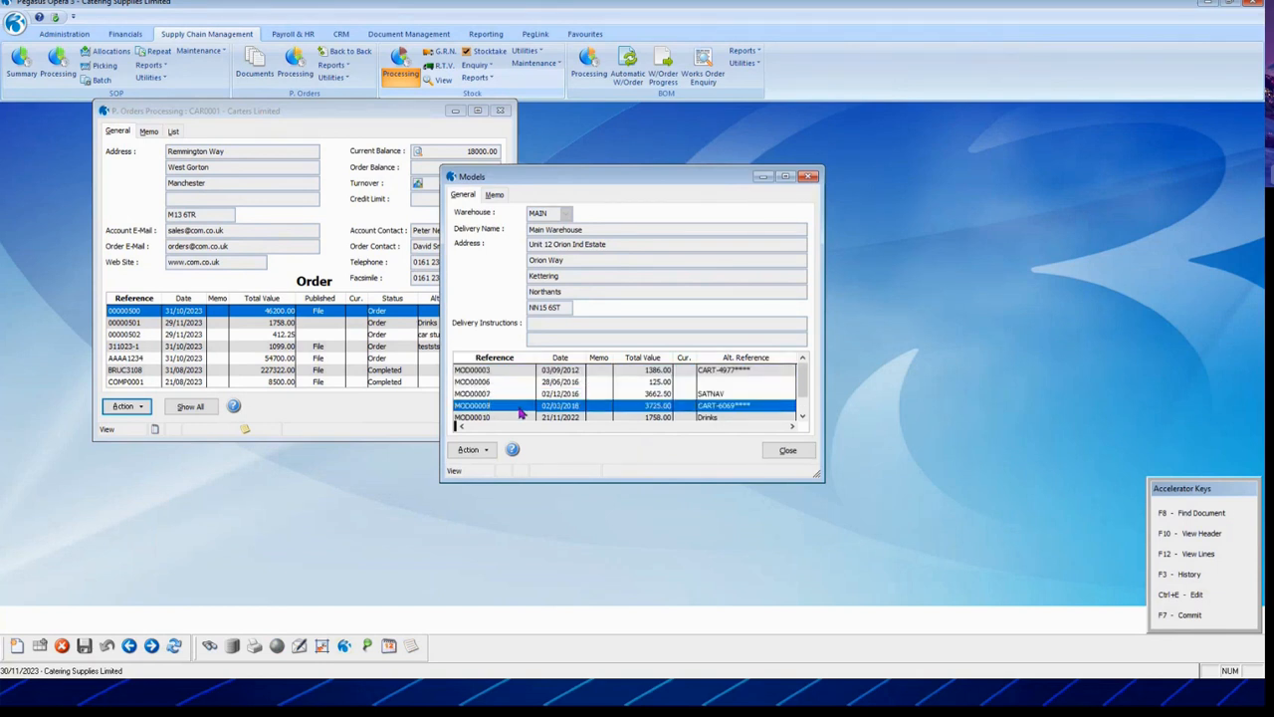
pyautogui.click(500, 417)
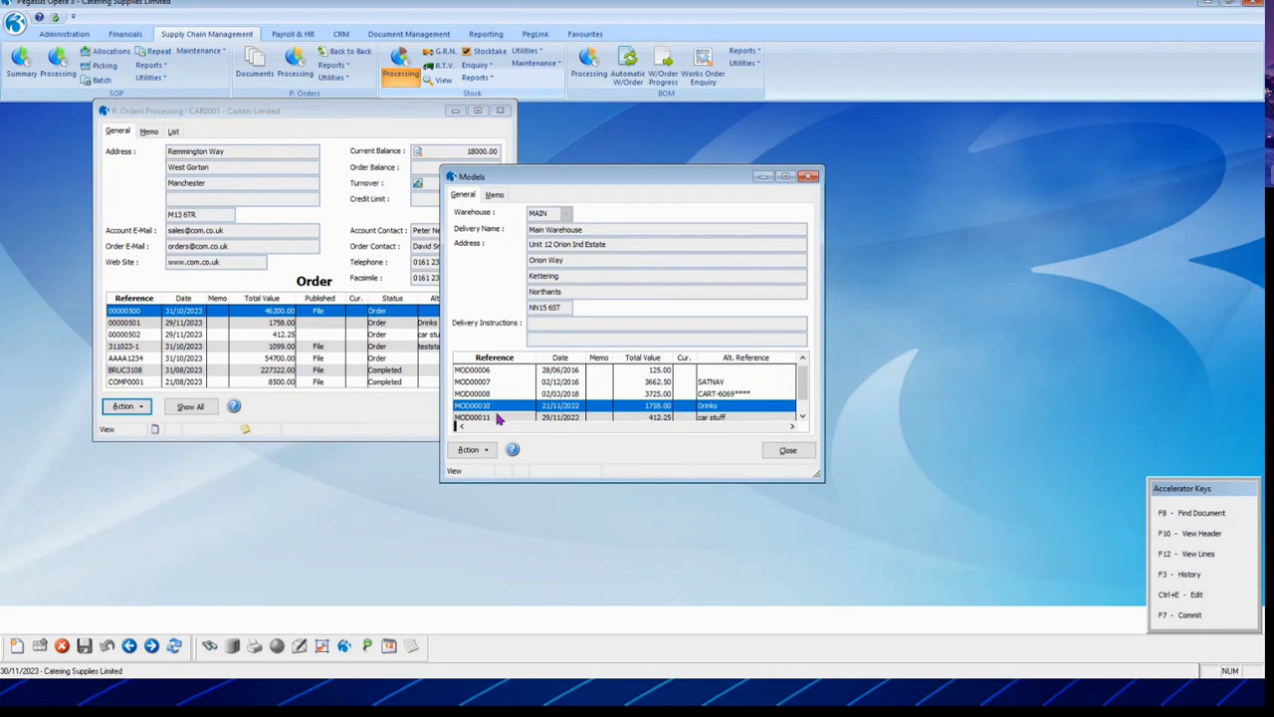
pyautogui.scroll(-1, 681, 408)
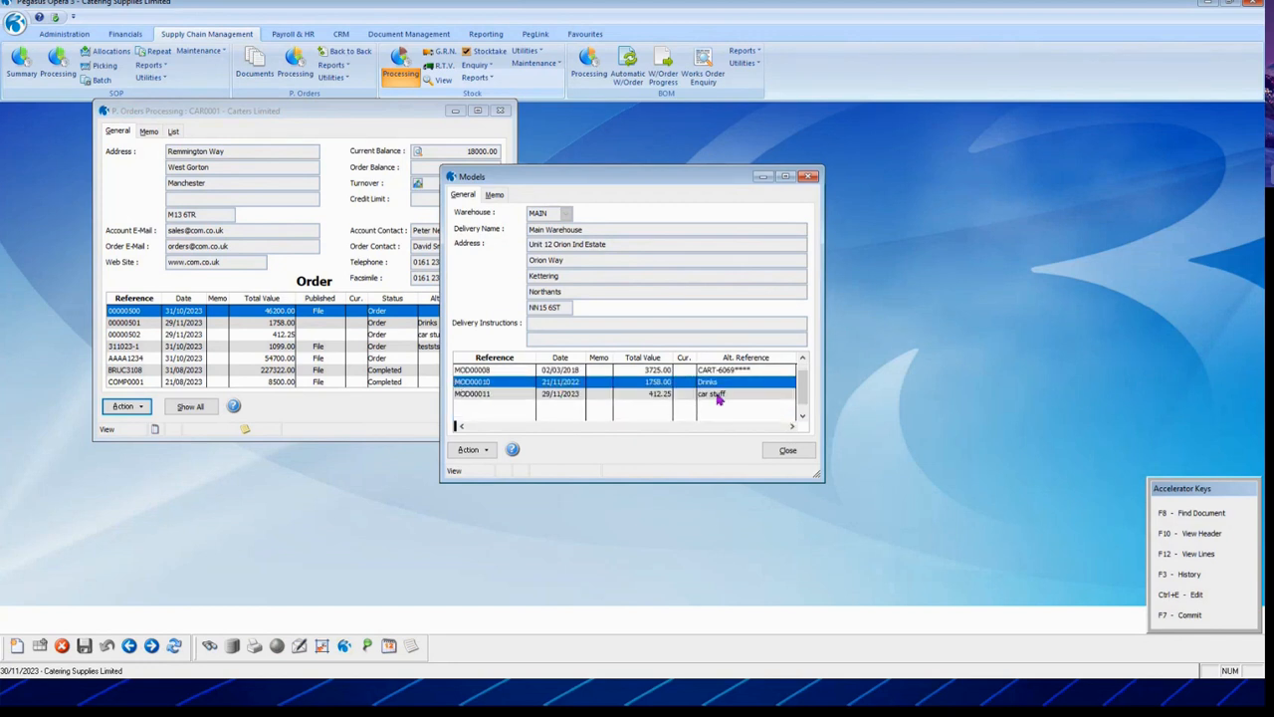
pyautogui.click(468, 449)
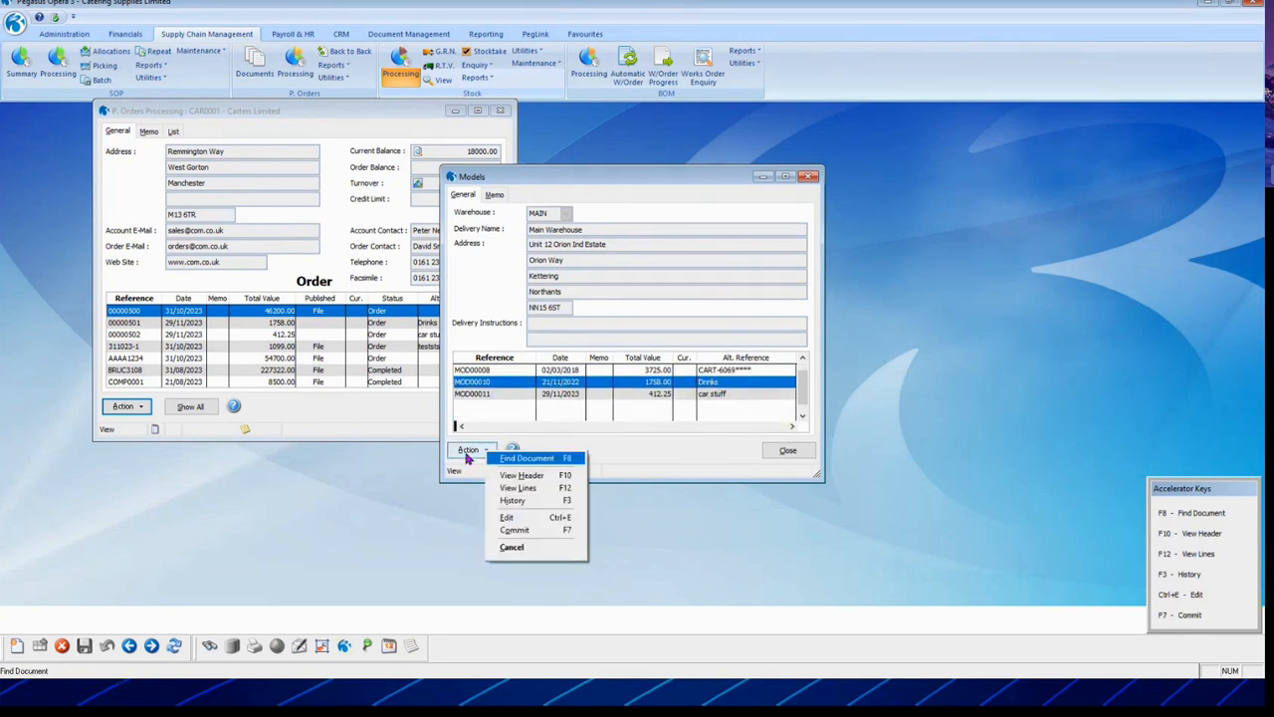
pyautogui.click(551, 487)
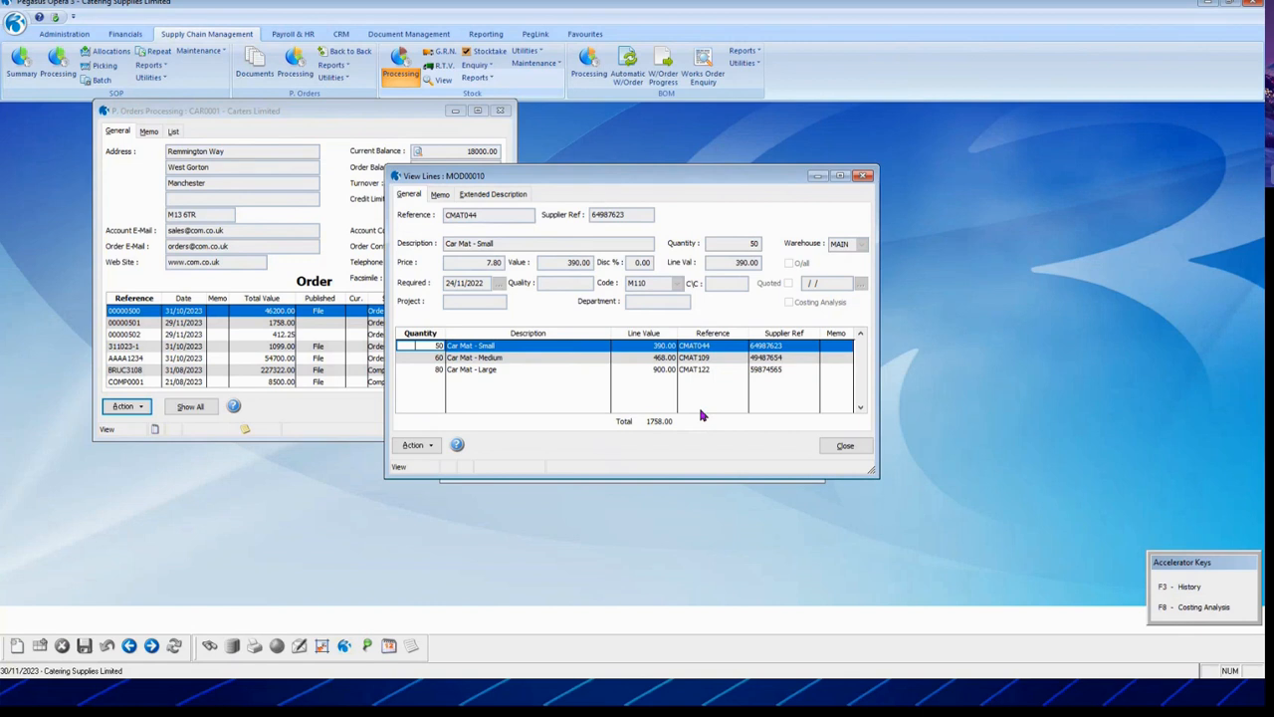
pyautogui.click(846, 445)
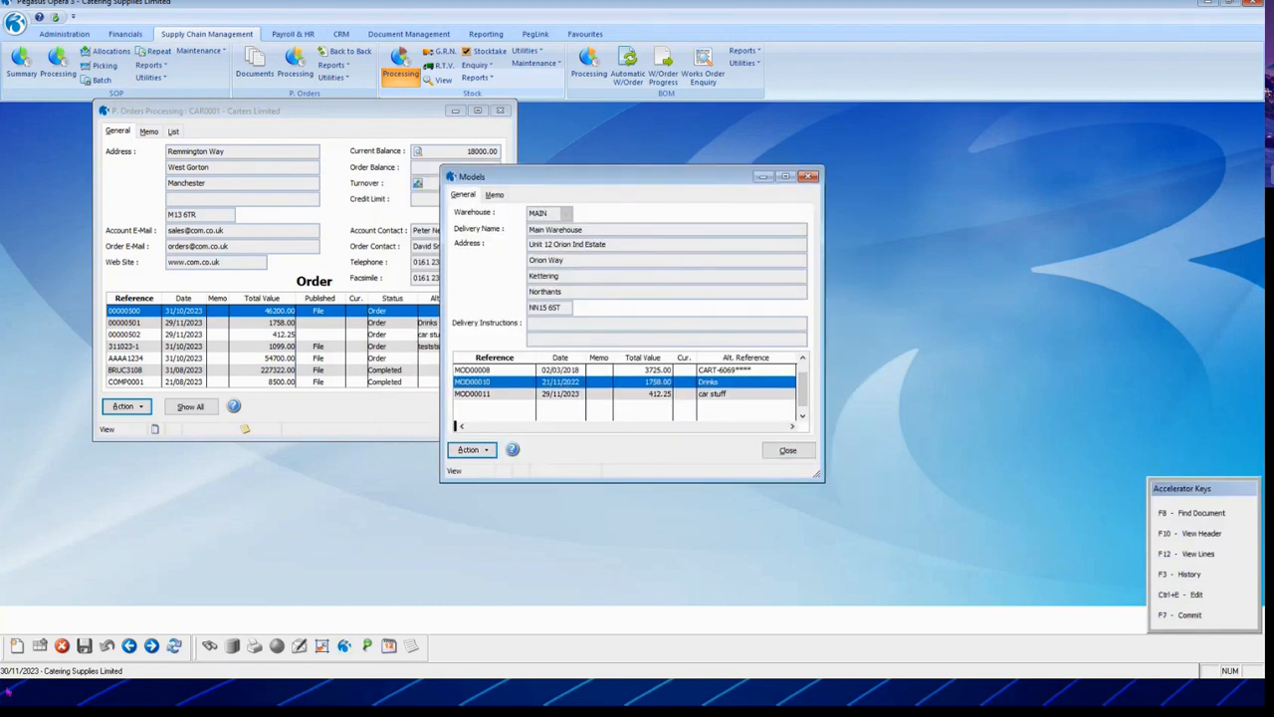
pyautogui.click(18, 647)
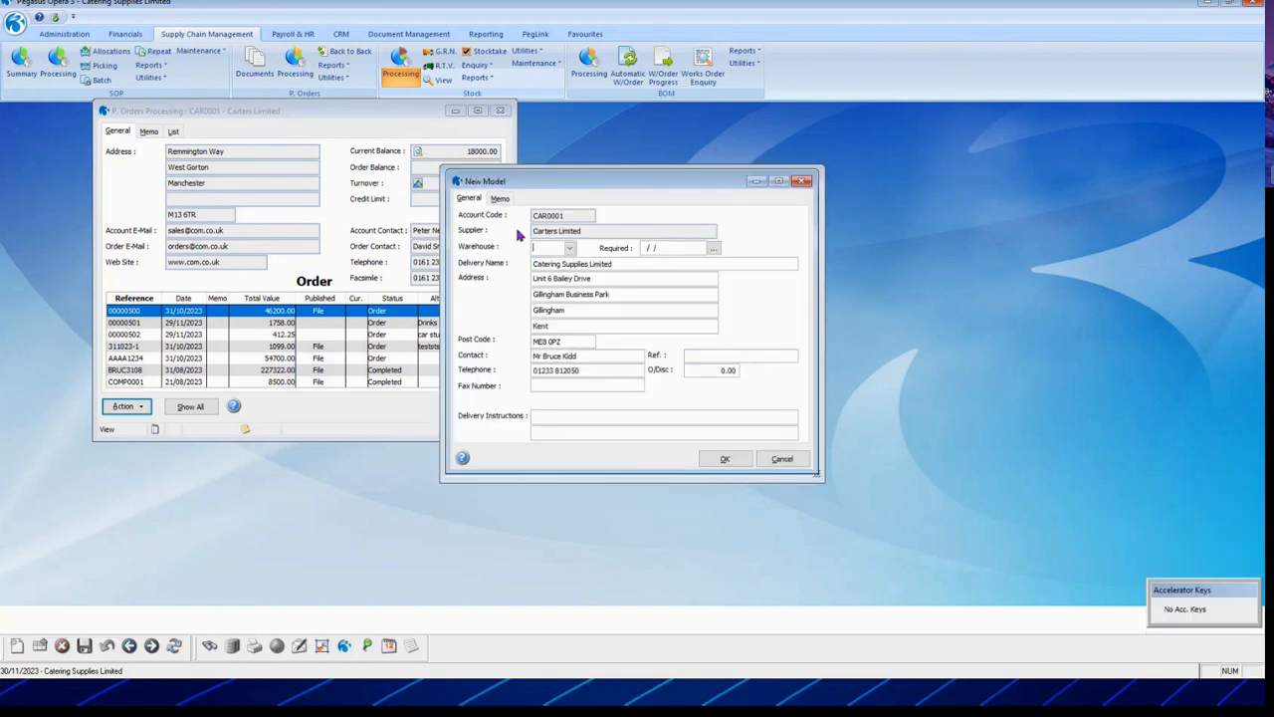
pyautogui.click(724, 456)
pyautogui.write('MAIN')
pyautogui.press('Tab')
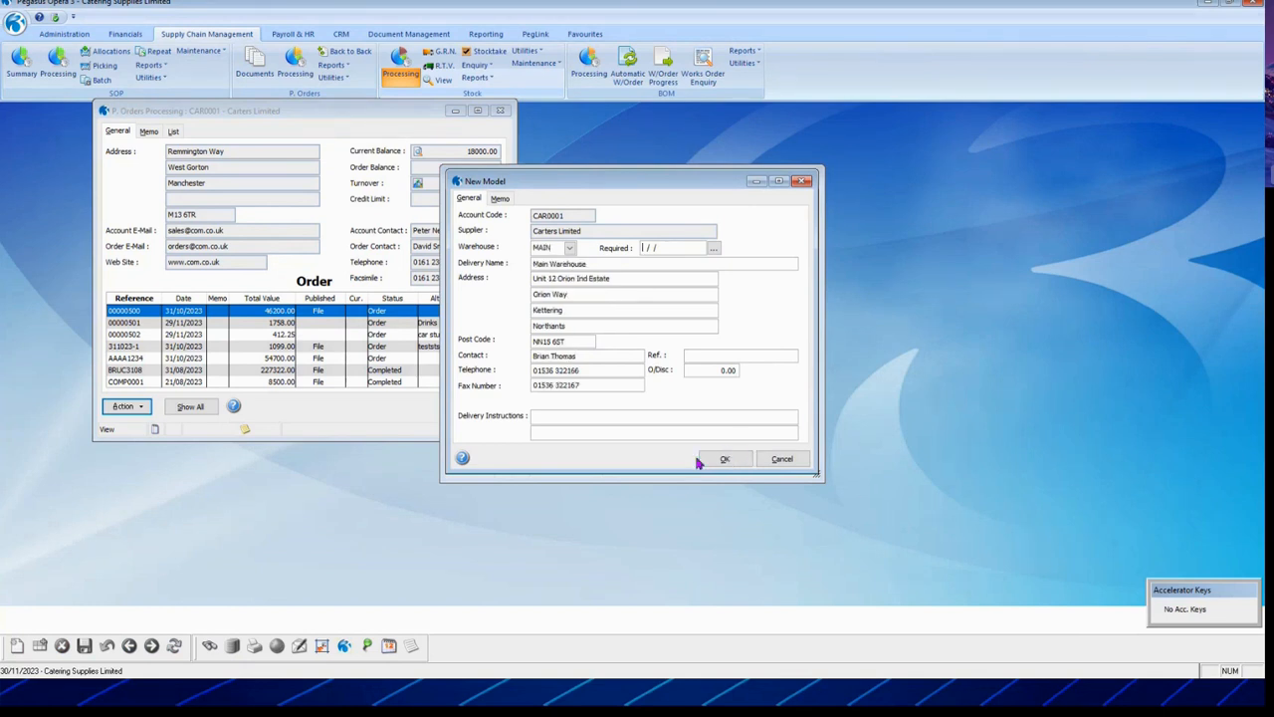
pyautogui.click(737, 456)
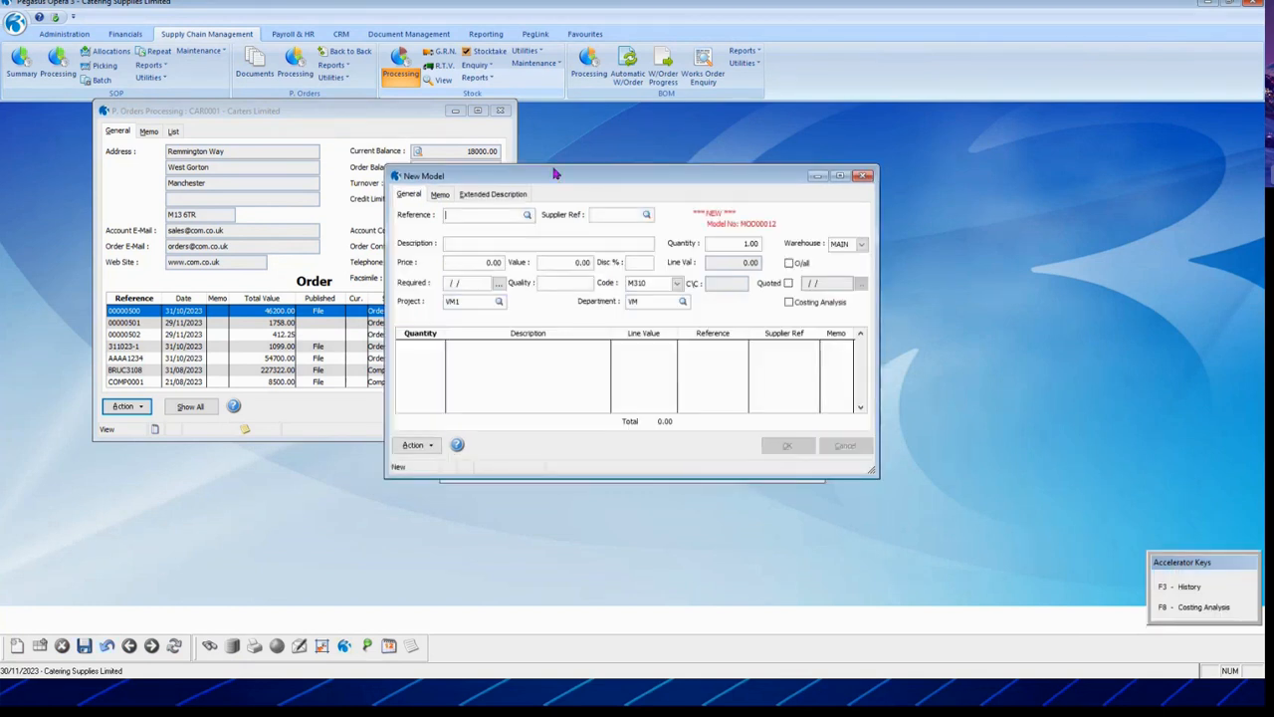
pyautogui.click(844, 445)
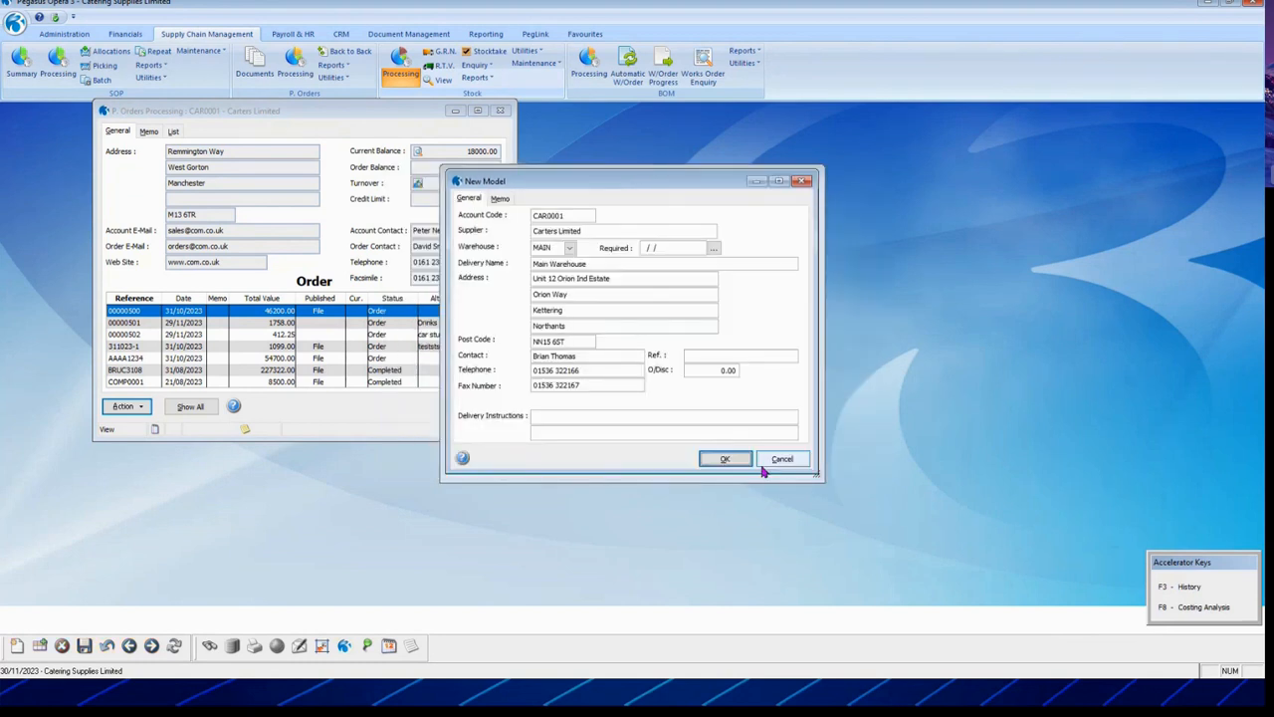
pyautogui.click(779, 458)
pyautogui.click(611, 385)
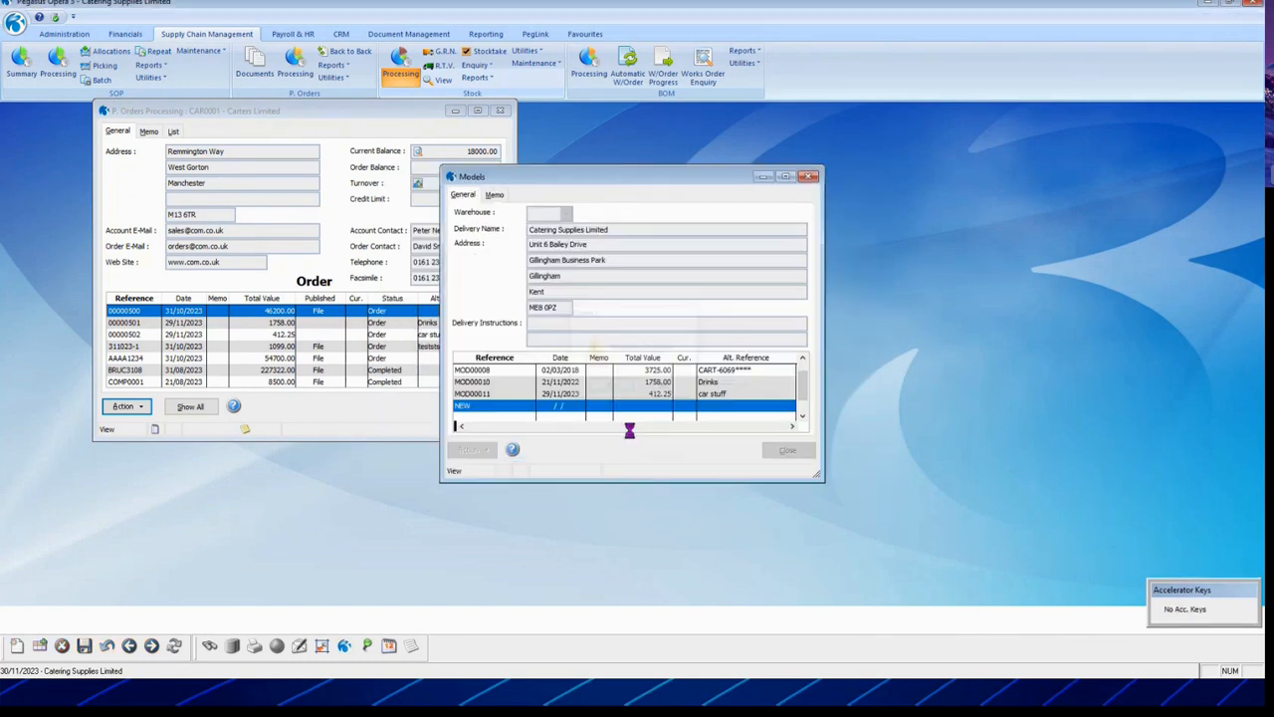
pyautogui.click(708, 383)
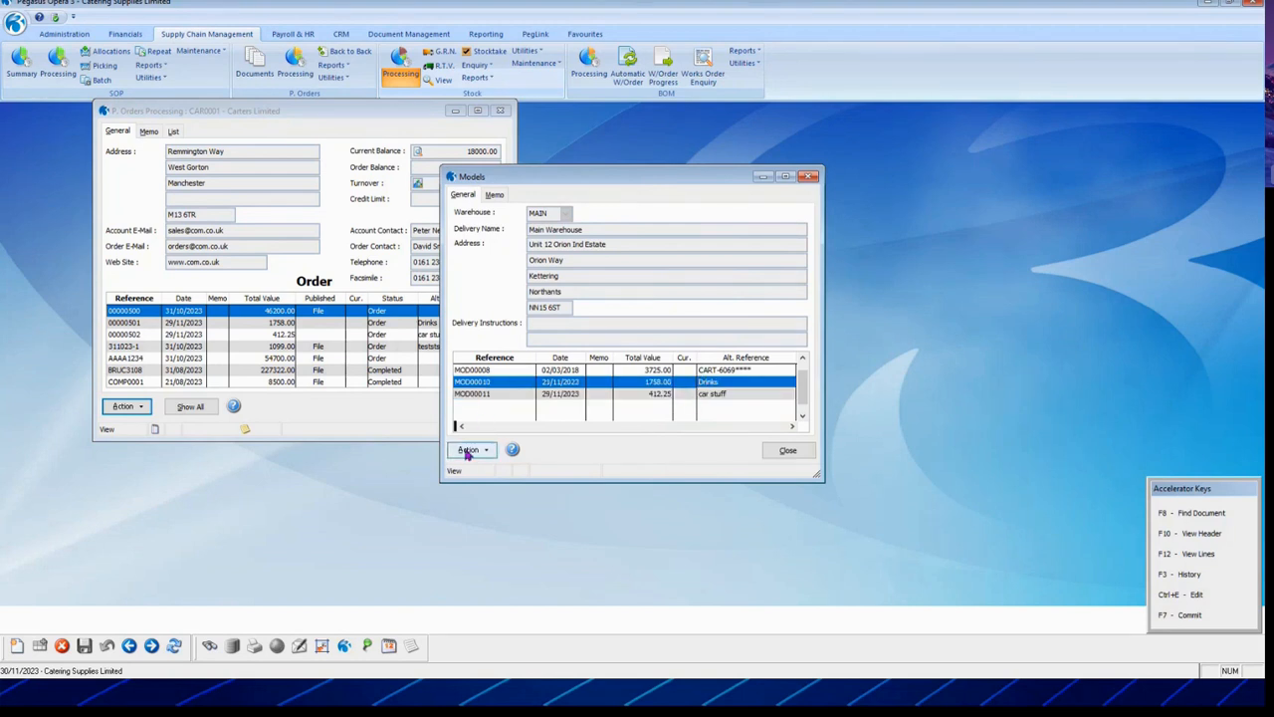
# Step: Commit model MOD00010 to a new purchase order
pyautogui.click(468, 450)
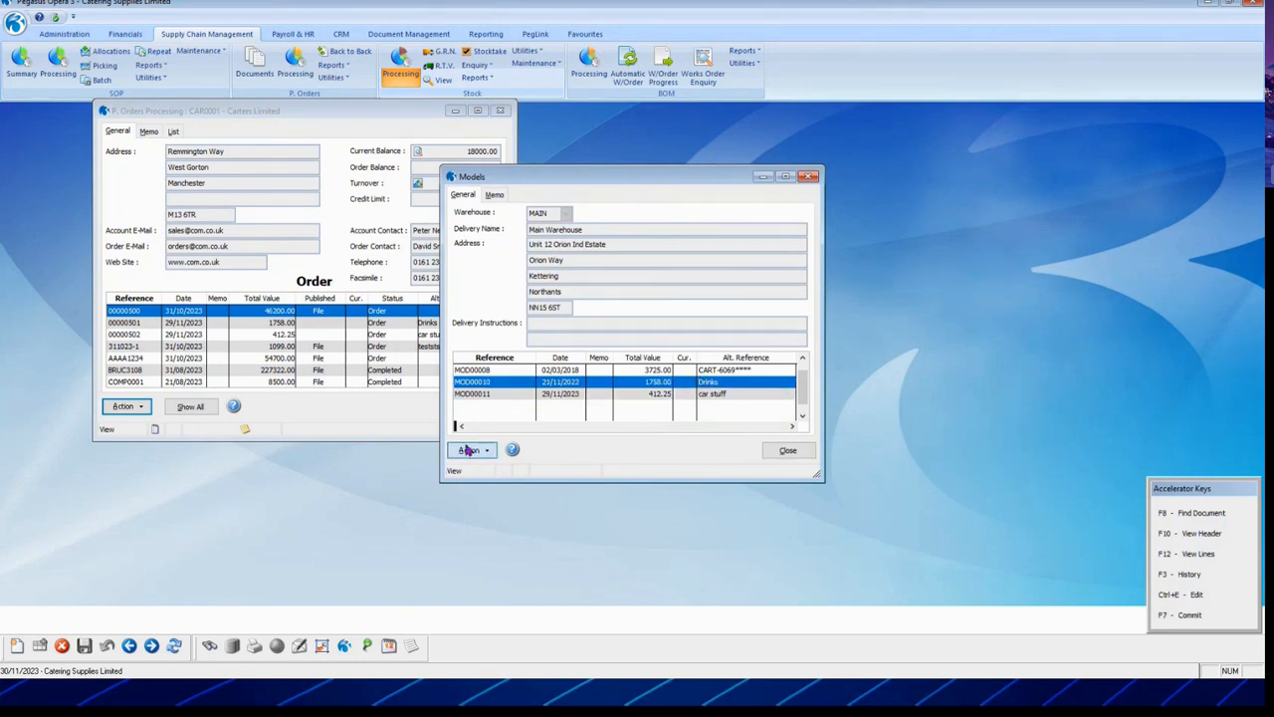
pyautogui.click(515, 532)
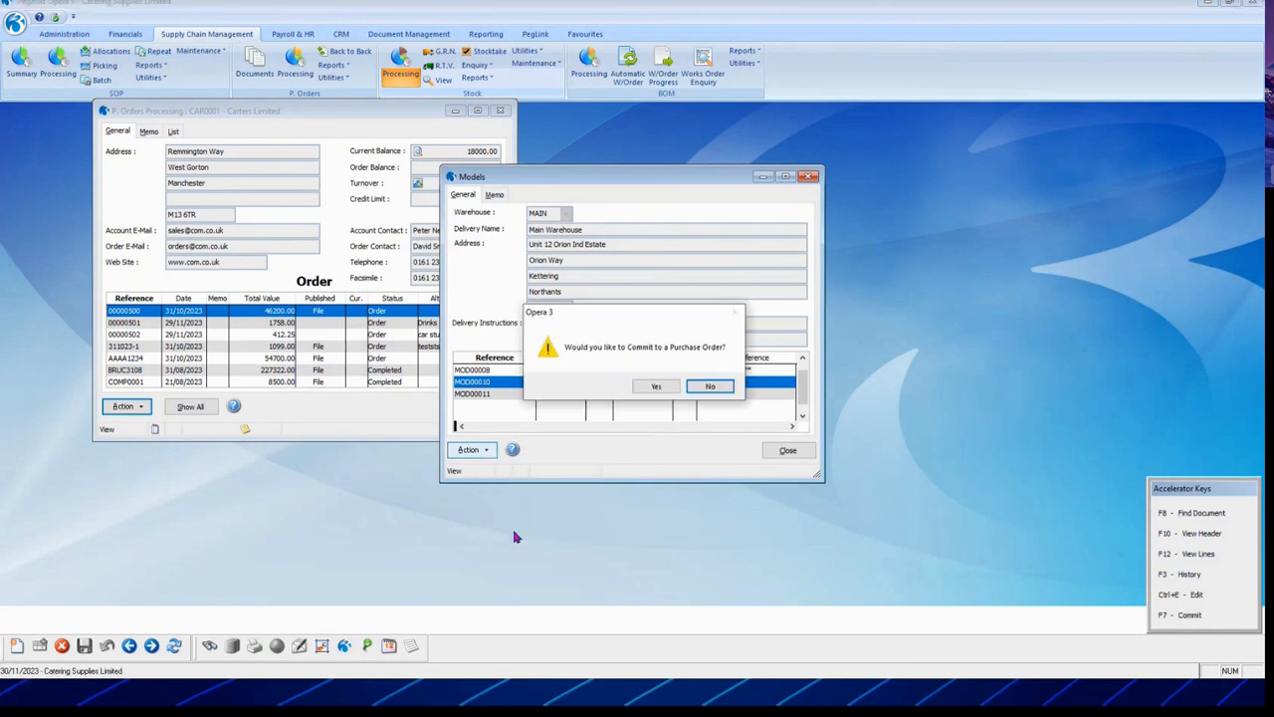
pyautogui.click(656, 387)
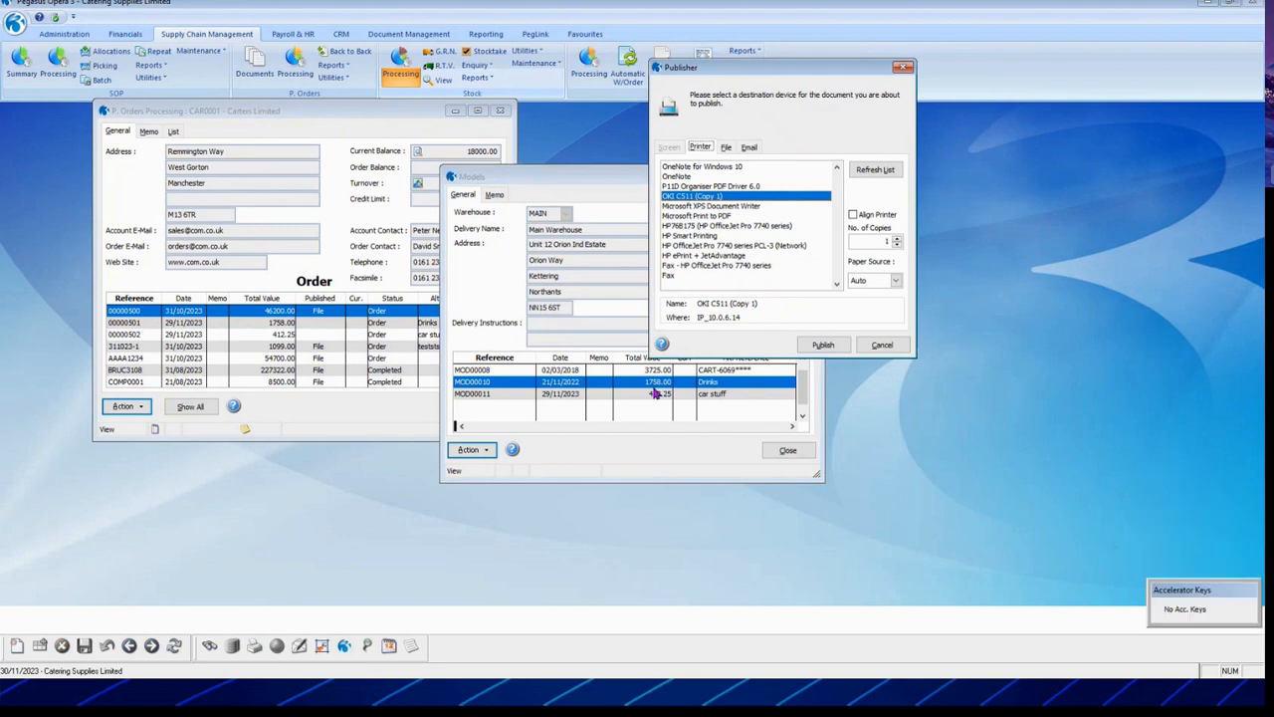
# Step: Publish the order as PDF file RFGMOD000010 and acknowledge purchase order 00000503
pyautogui.click(726, 147)
pyautogui.click(713, 213)
pyautogui.write('RFG')
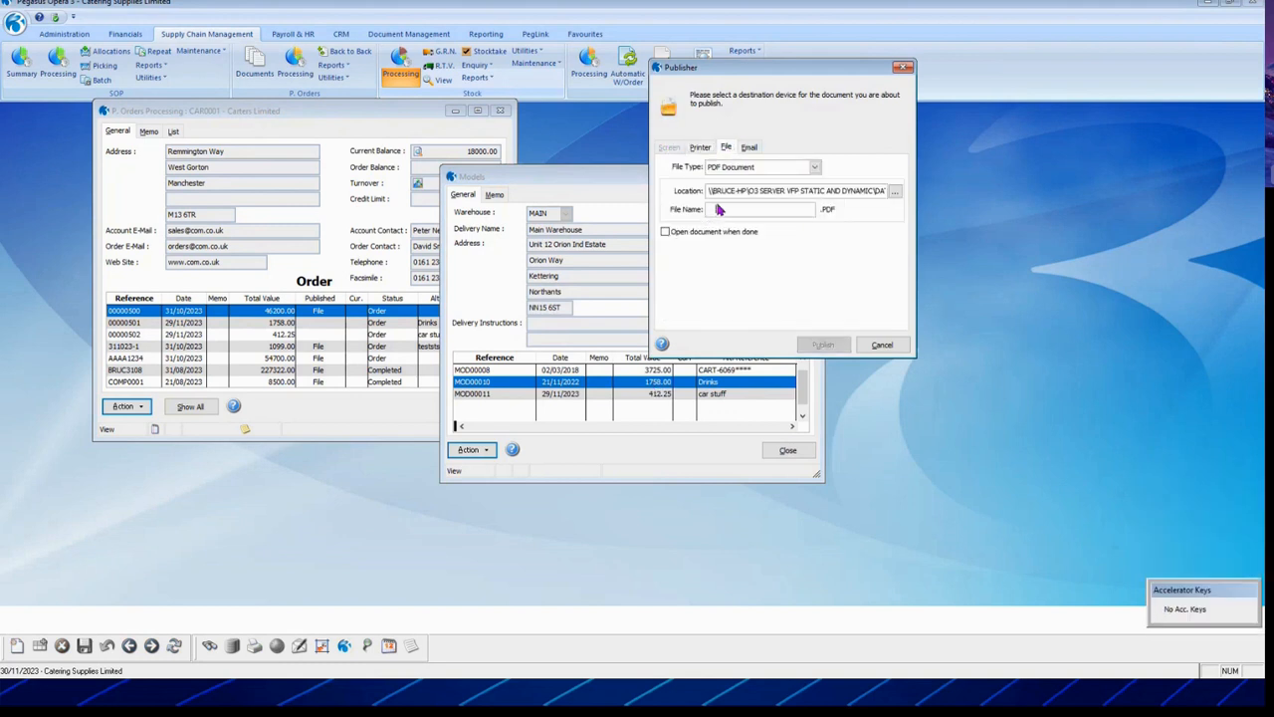
pyautogui.write('MOD000010')
pyautogui.click(823, 344)
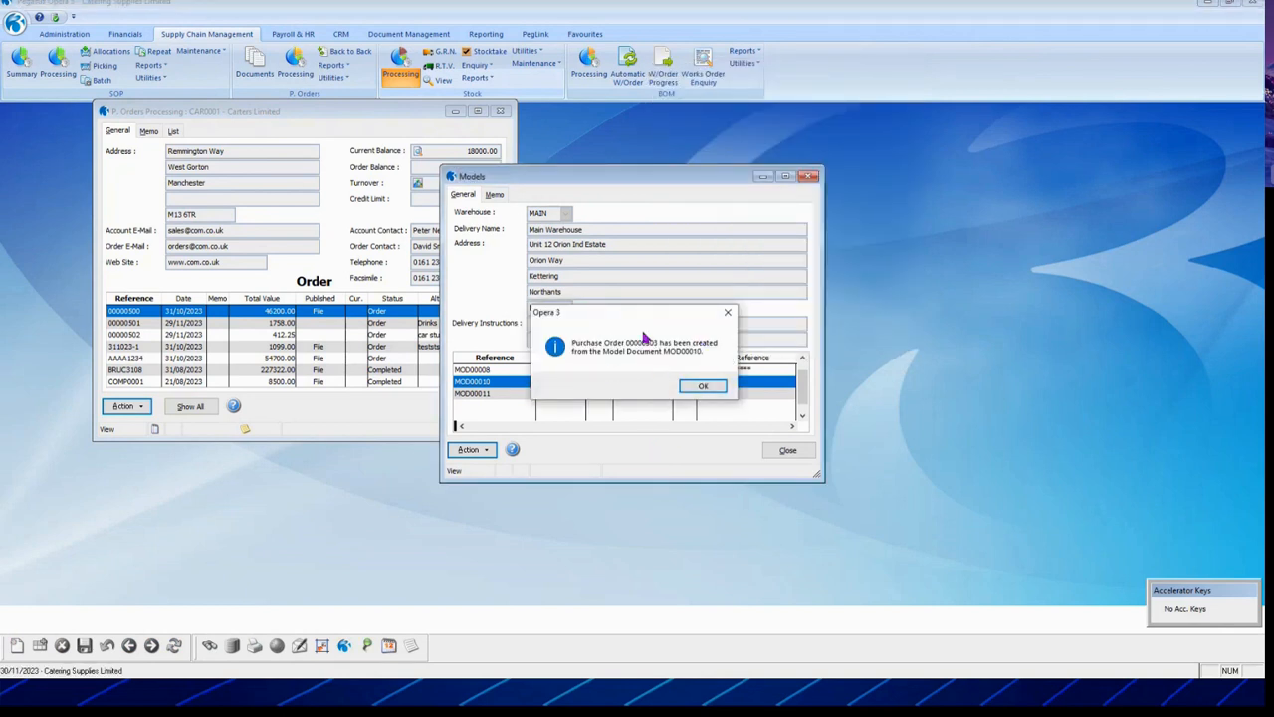
pyautogui.click(705, 388)
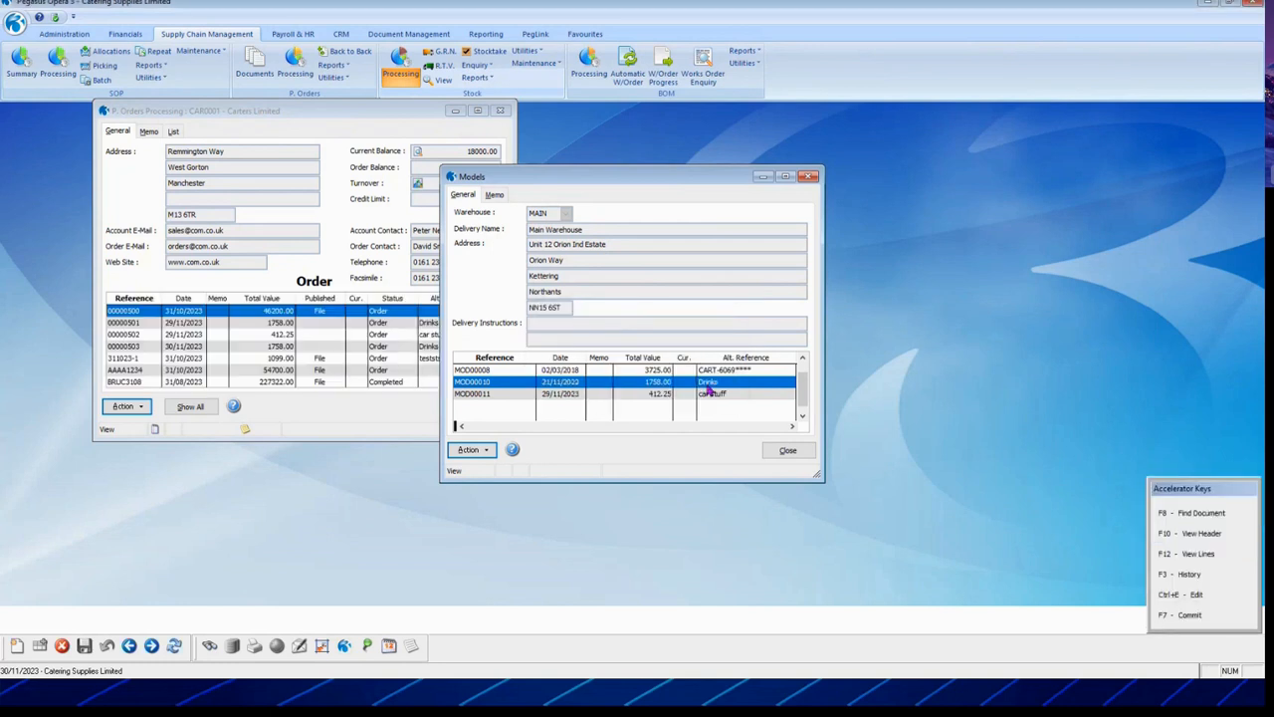
# Step: Close the models list, check new order 00000503, then close Carters Limited's purchase orders window
pyautogui.click(787, 453)
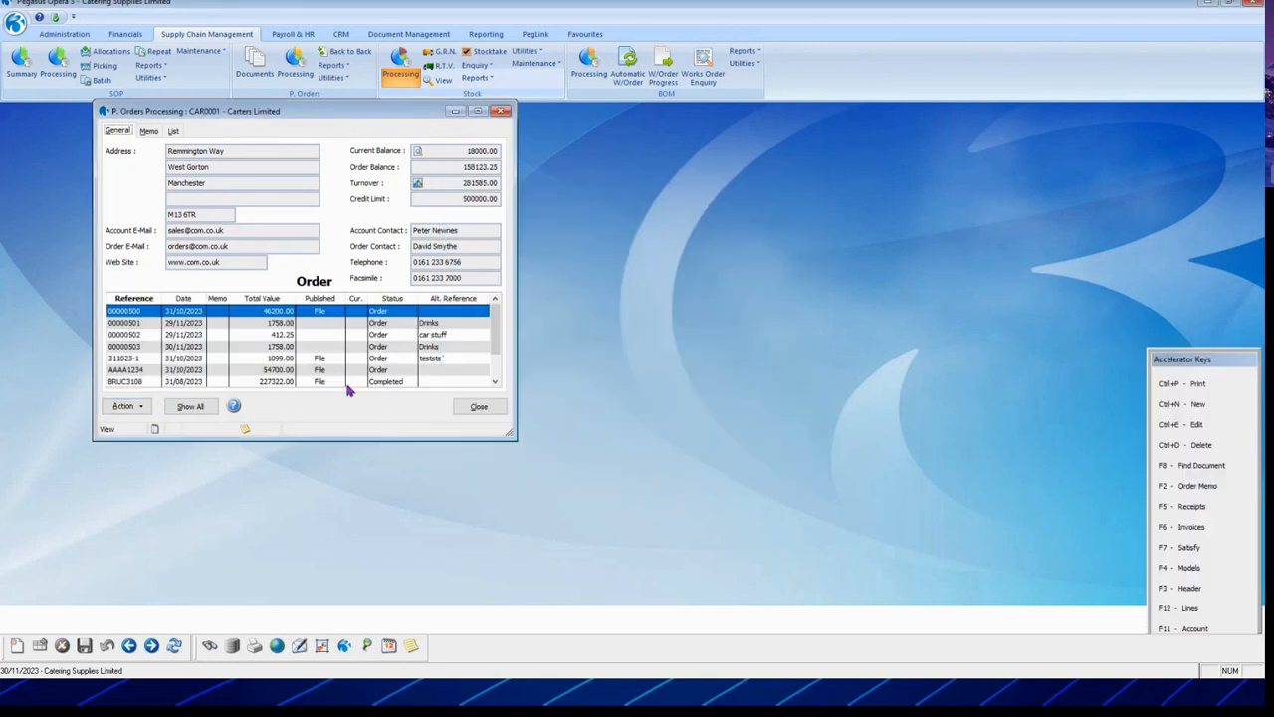
pyautogui.click(155, 347)
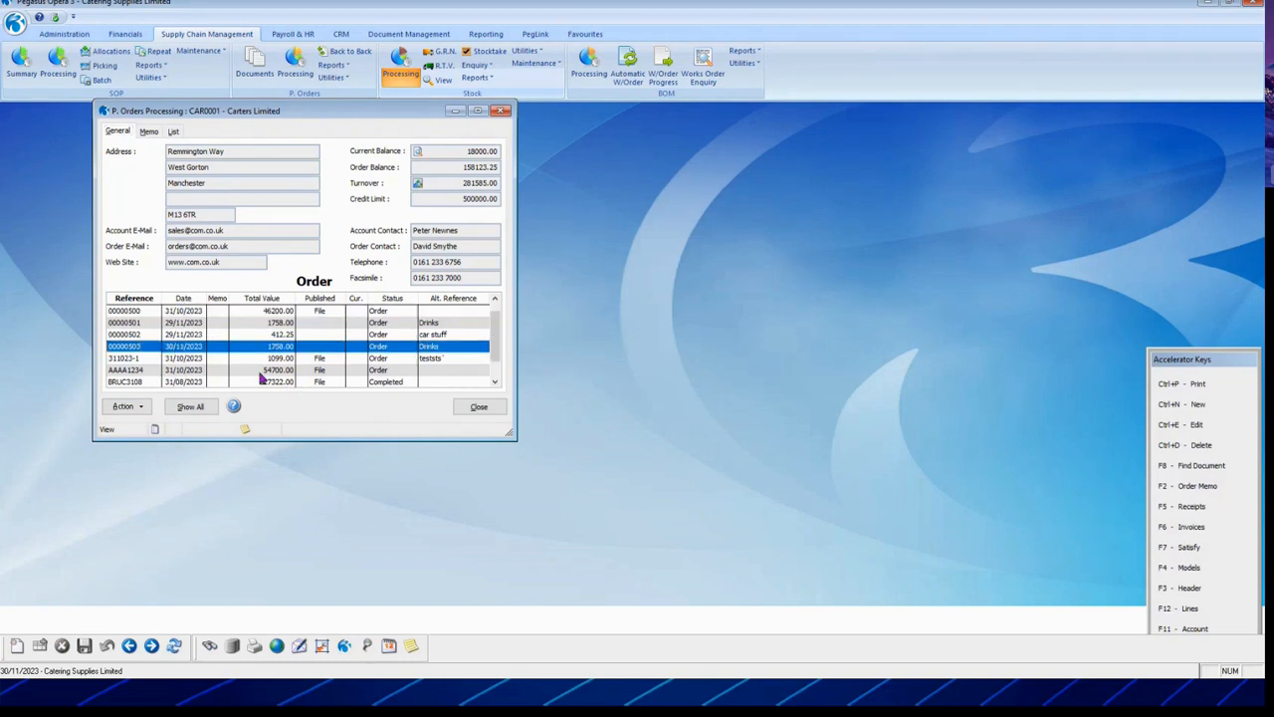
pyautogui.scroll(-1, 427, 355)
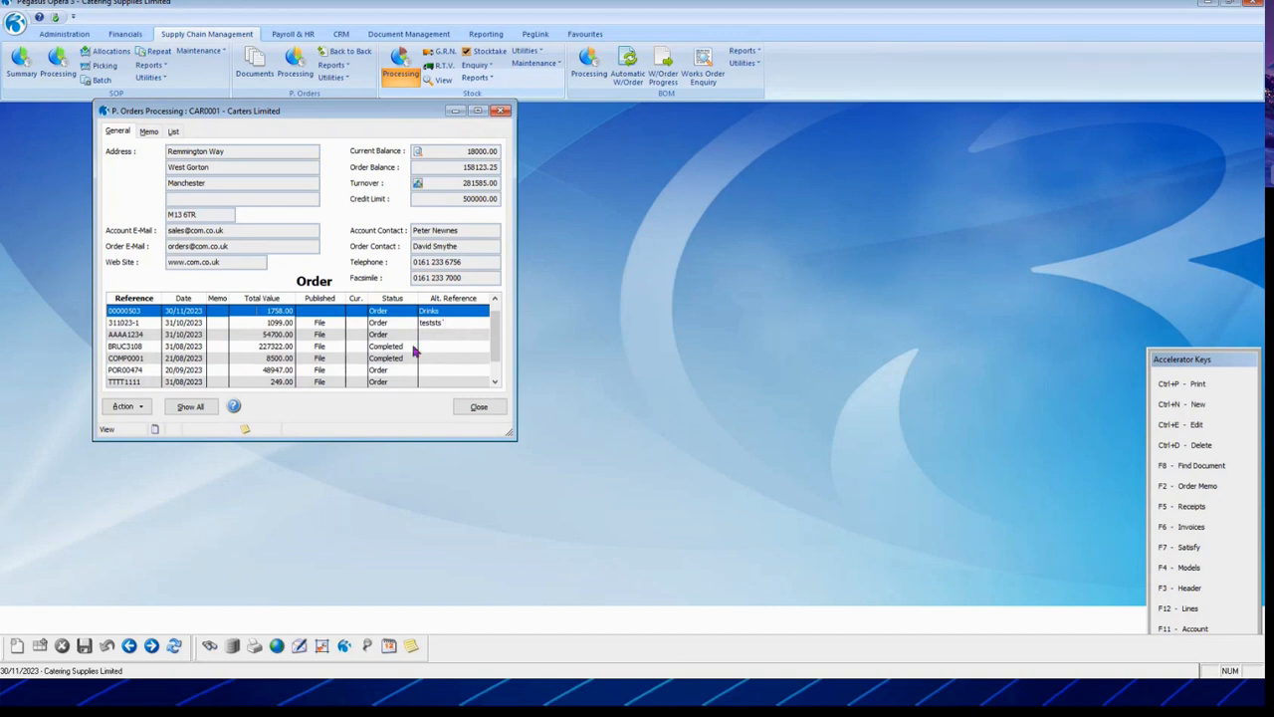
pyautogui.scroll(1, 417, 350)
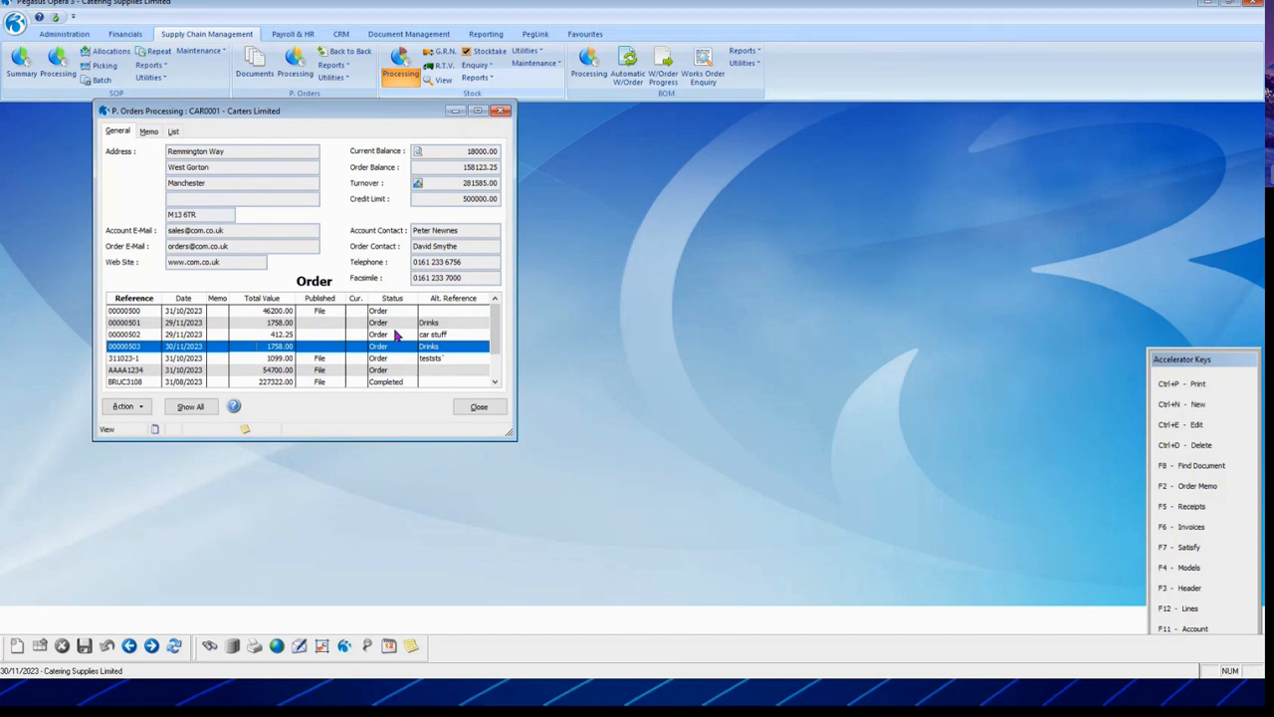
pyautogui.click(486, 406)
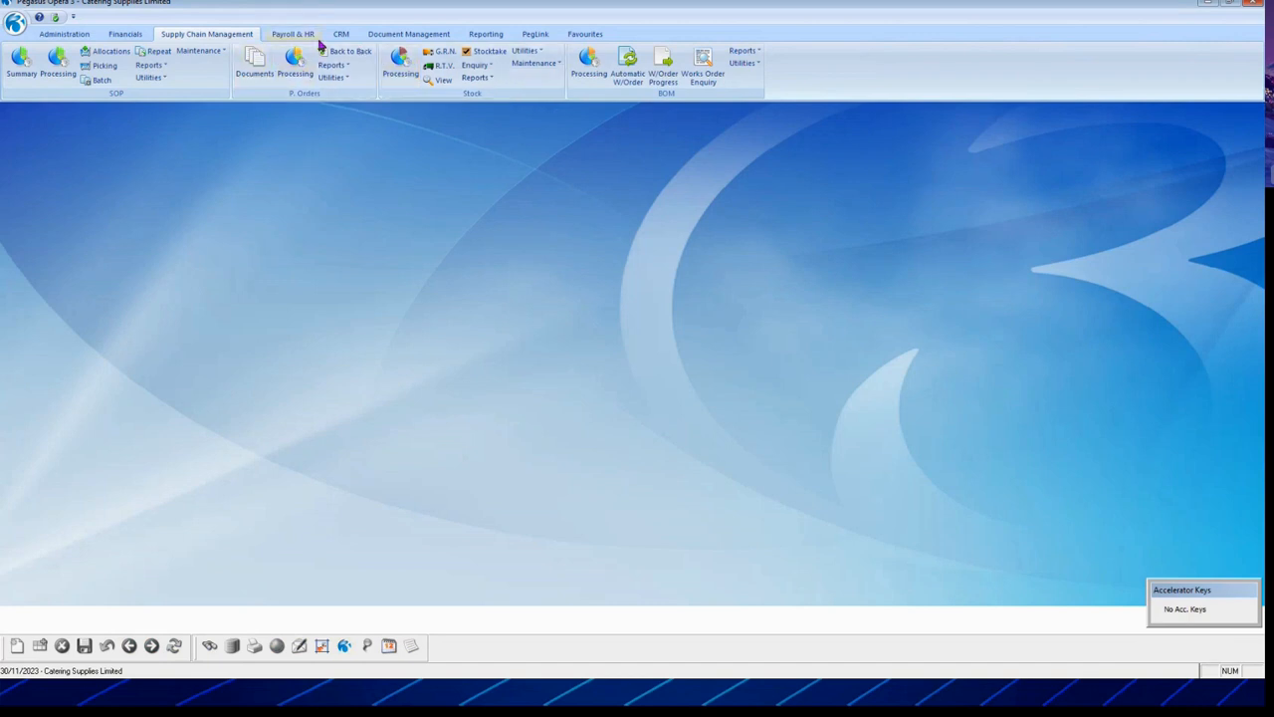
# Step: Open Cashbook Post Recurring, look over the C325 and C330 entries, and close without posting
pyautogui.click(135, 38)
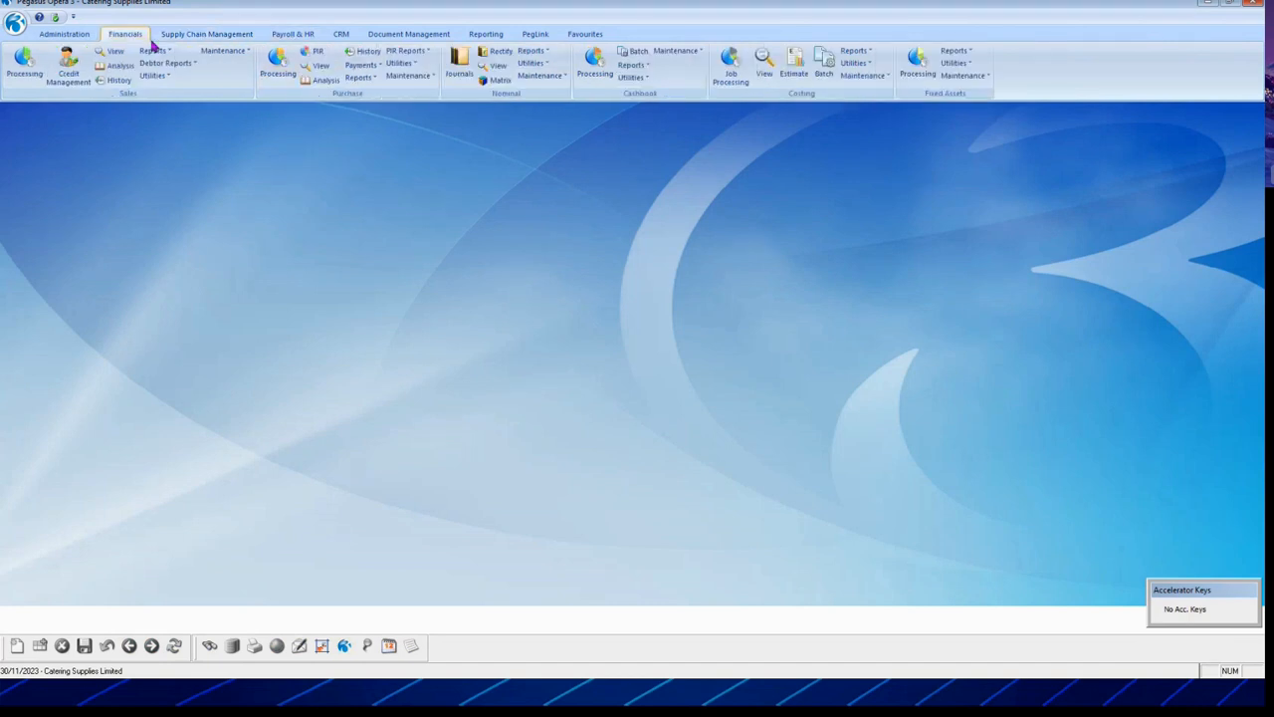
pyautogui.click(640, 79)
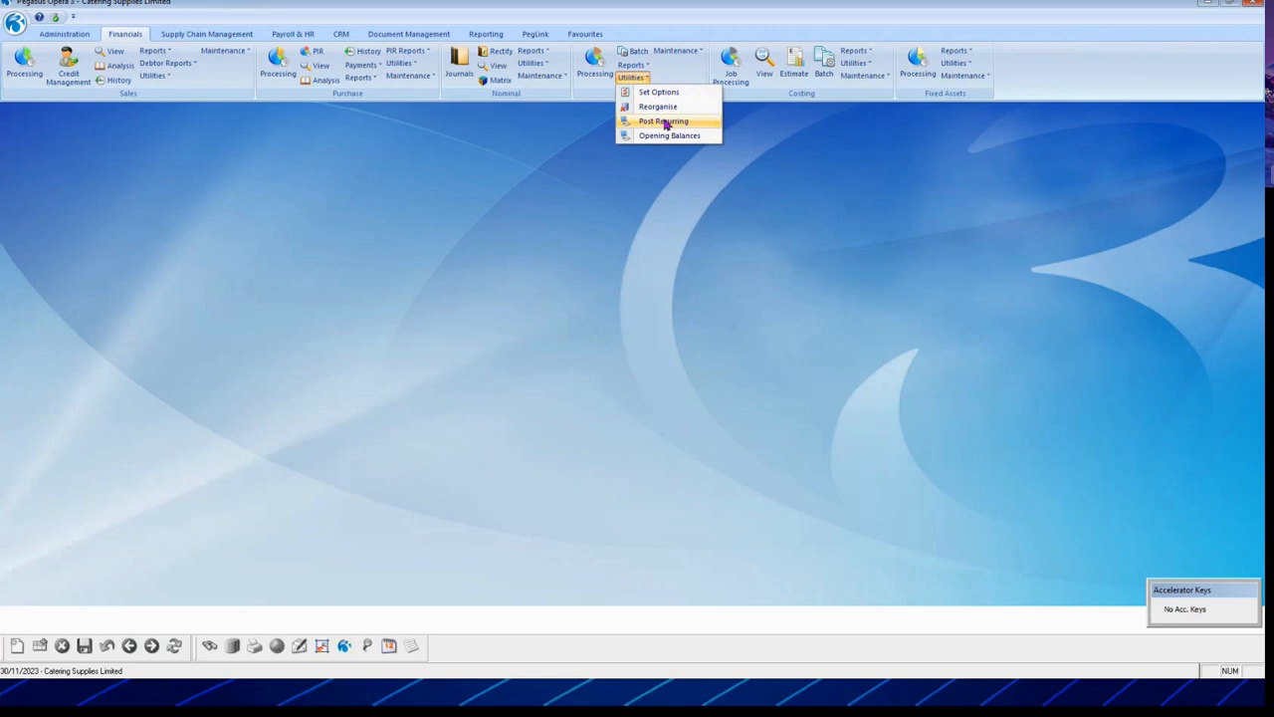
pyautogui.click(665, 122)
pyautogui.moveTo(484, 199); pyautogui.dragTo(770, 180)
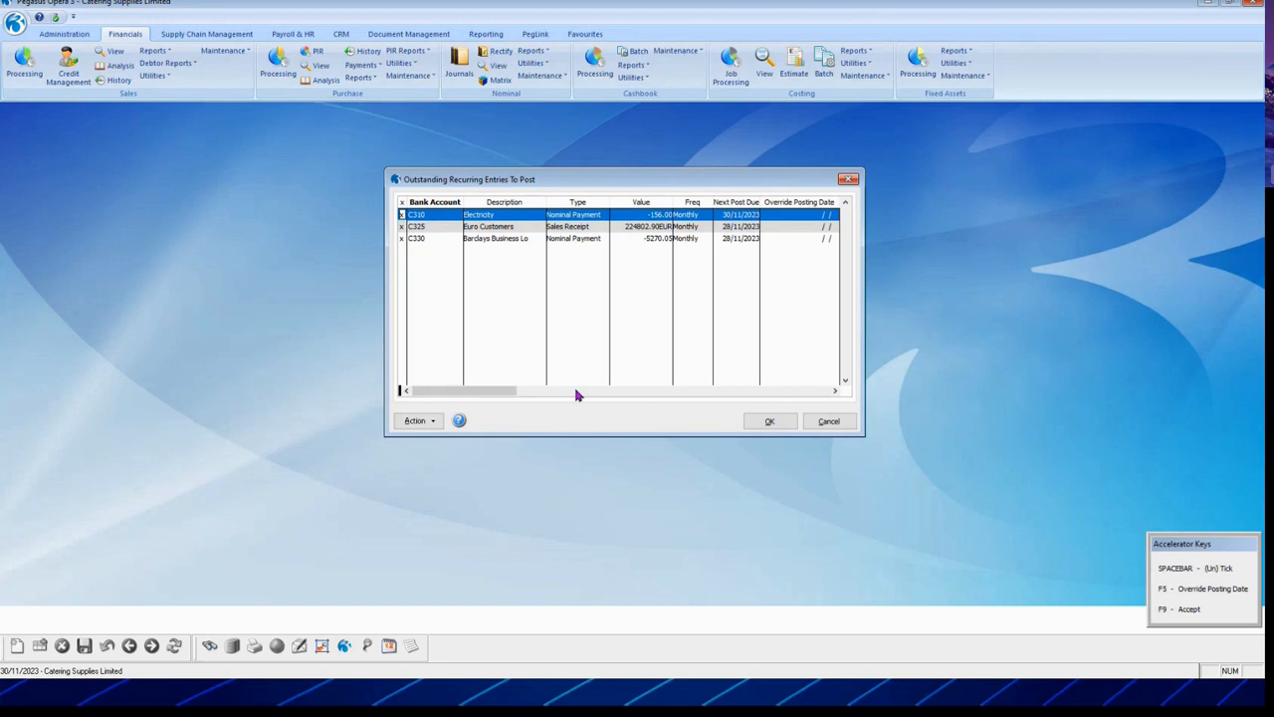
pyautogui.click(500, 227)
pyautogui.click(588, 241)
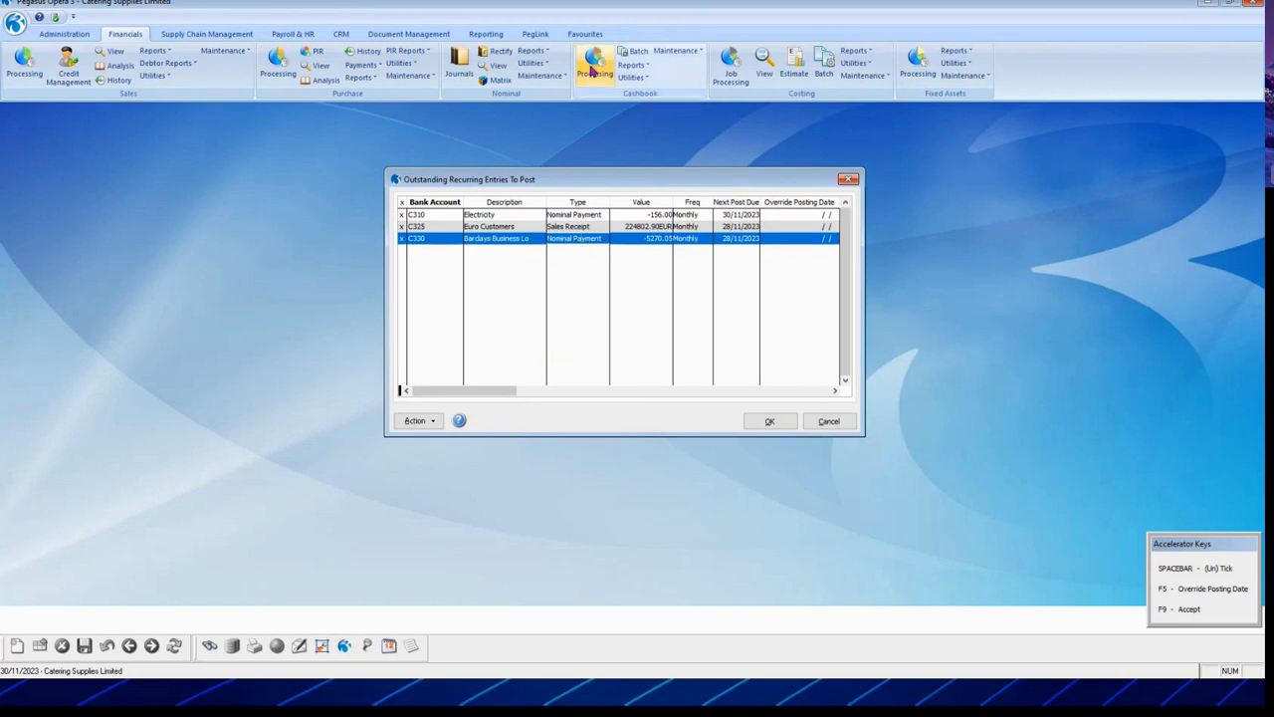
pyautogui.click(839, 425)
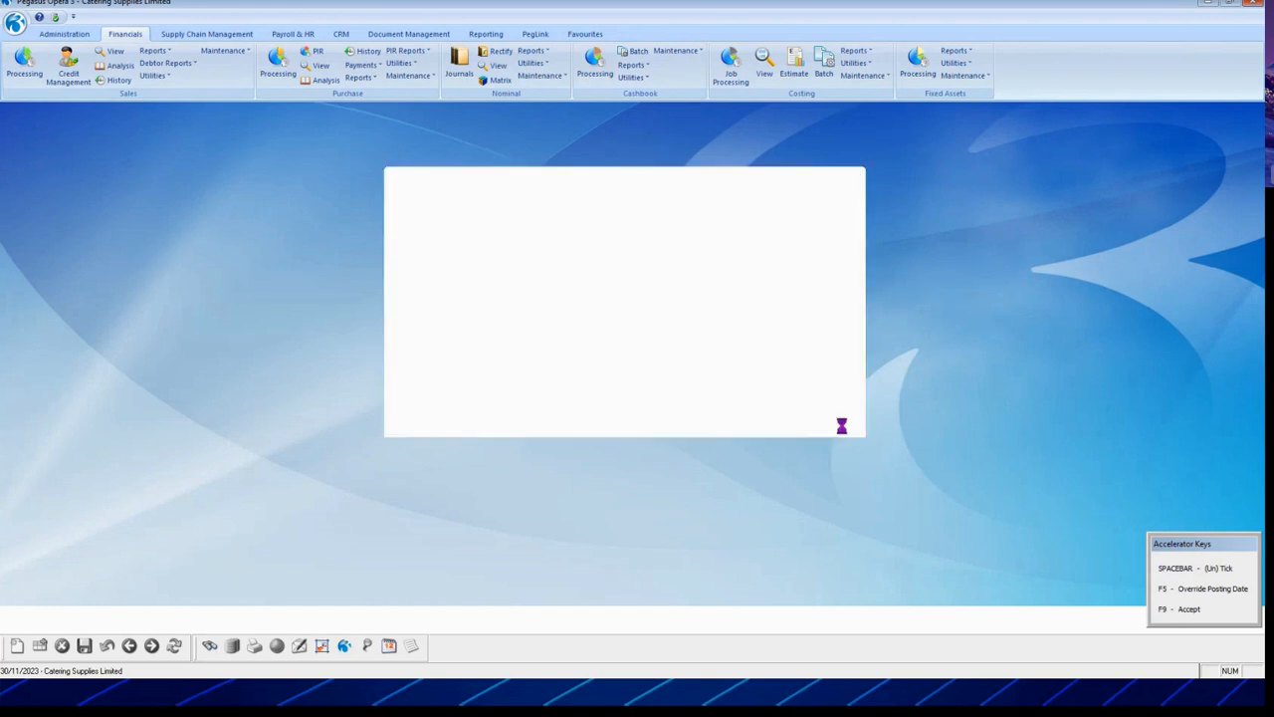
pyautogui.click(604, 75)
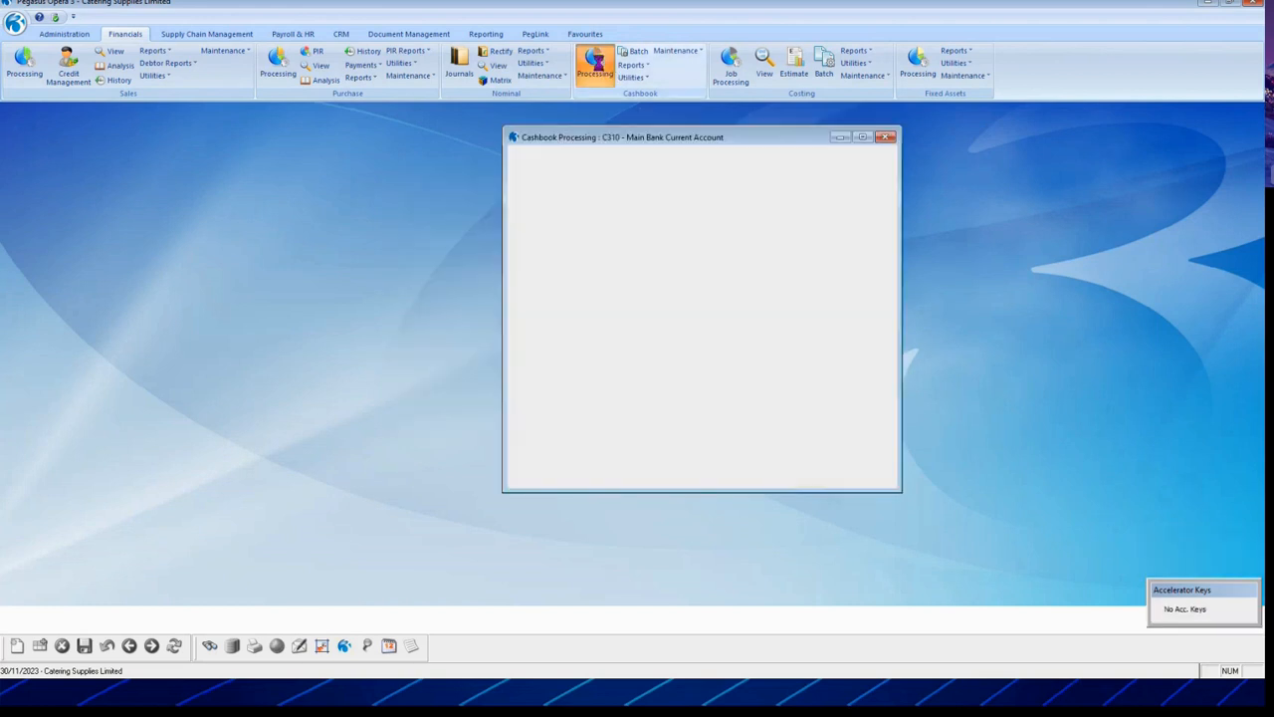
pyautogui.click(545, 458)
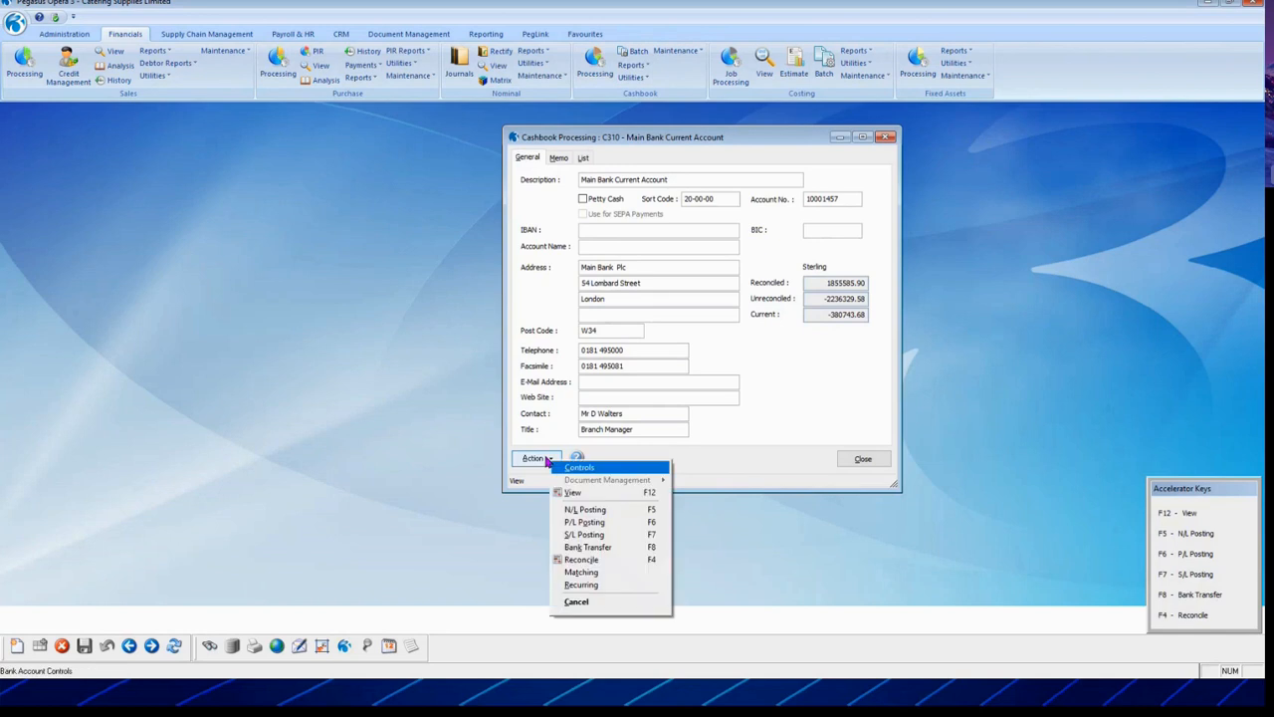
pyautogui.click(586, 584)
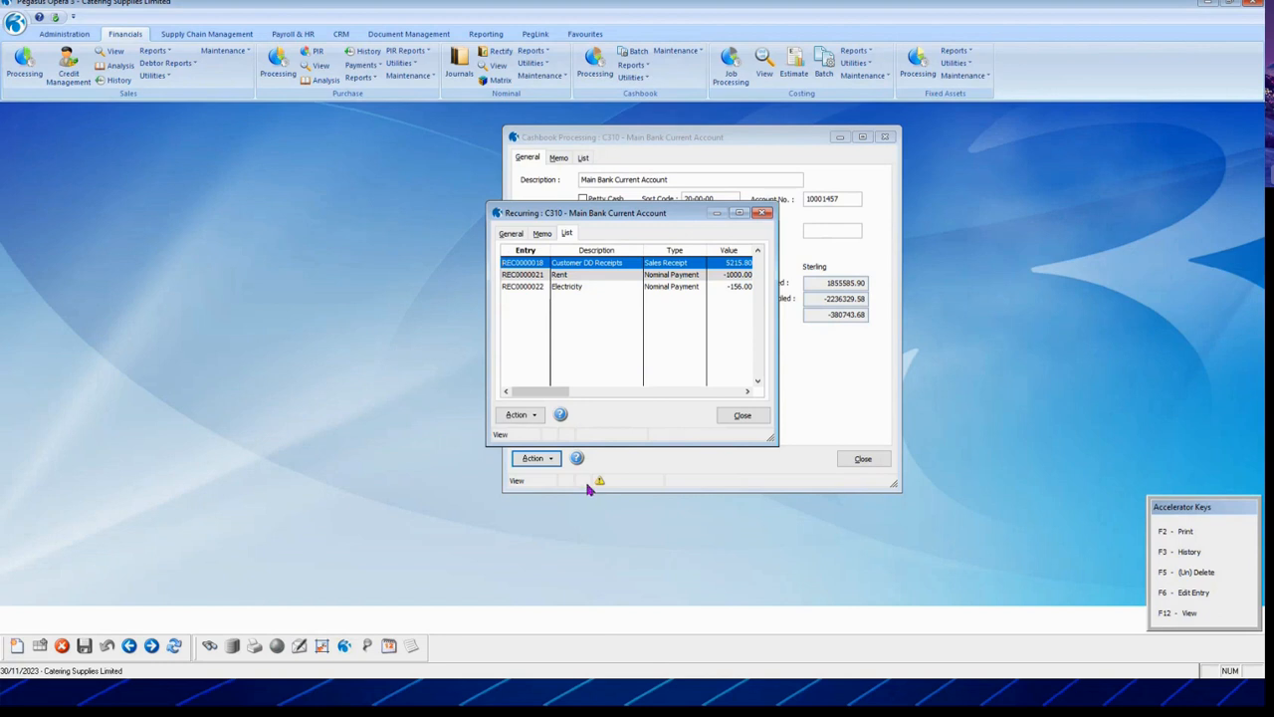
pyautogui.click(22, 647)
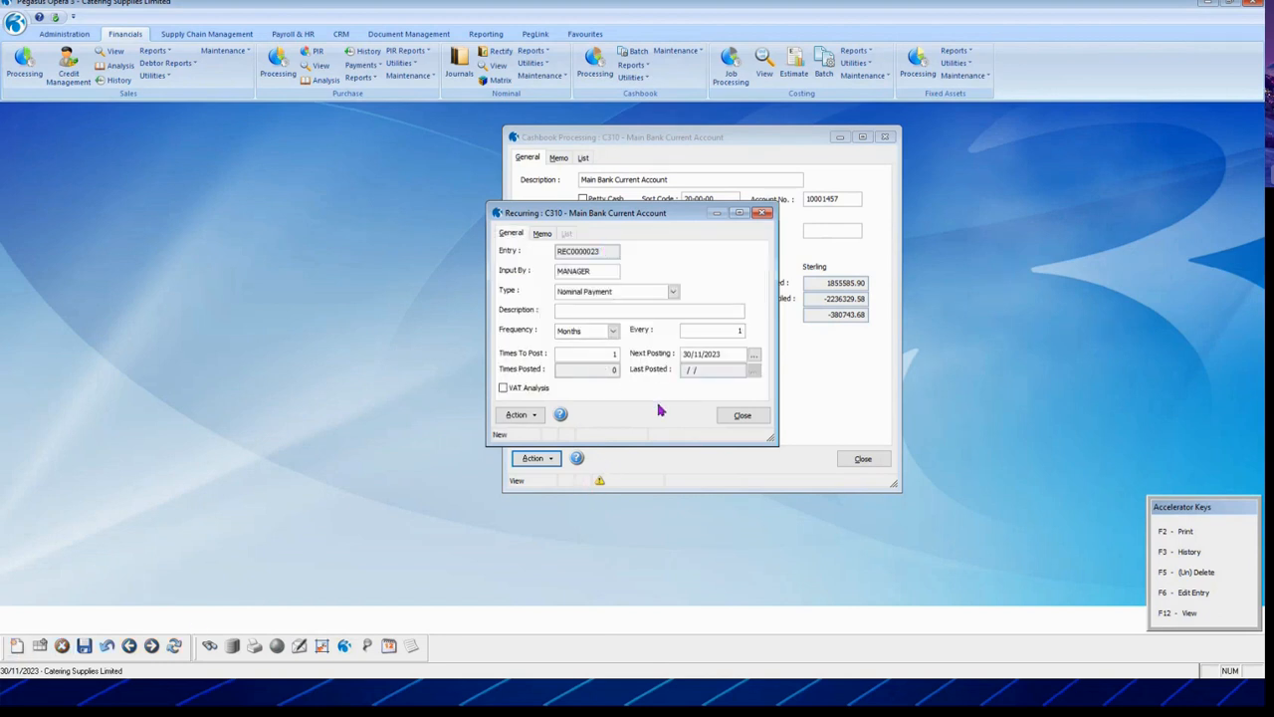
pyautogui.press('Escape')
pyautogui.click(734, 388)
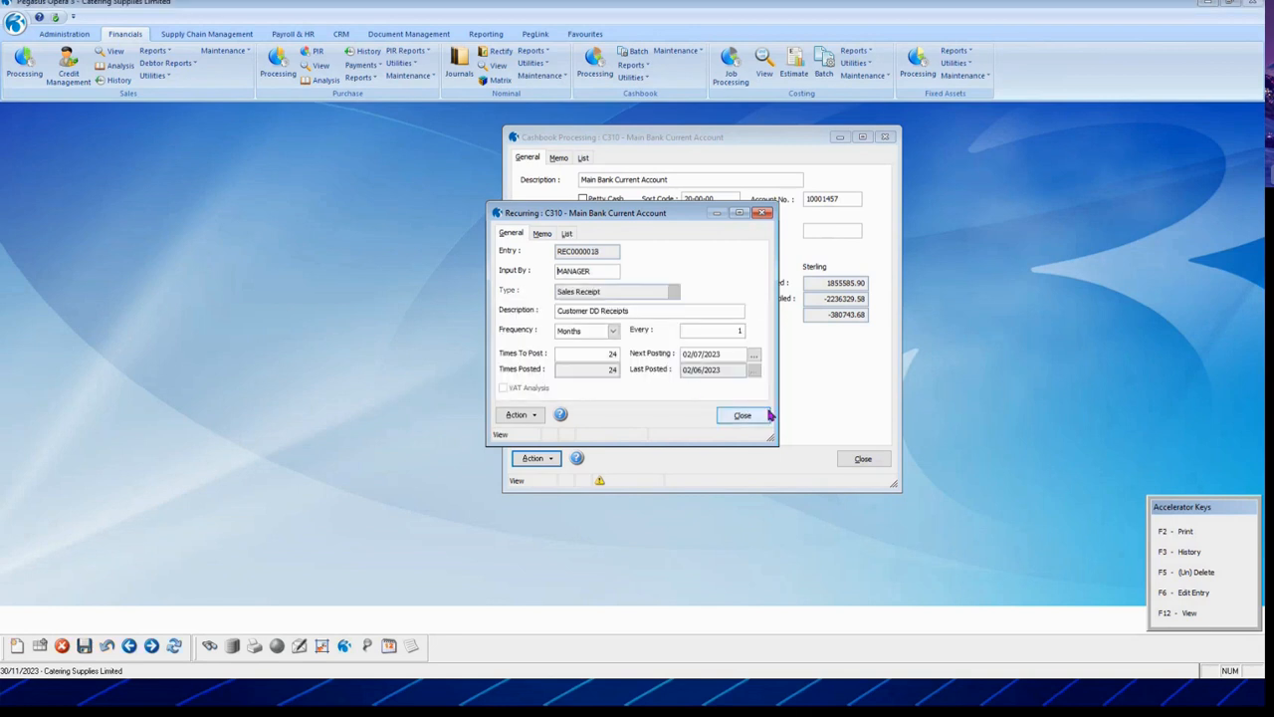
pyautogui.click(751, 417)
pyautogui.click(865, 460)
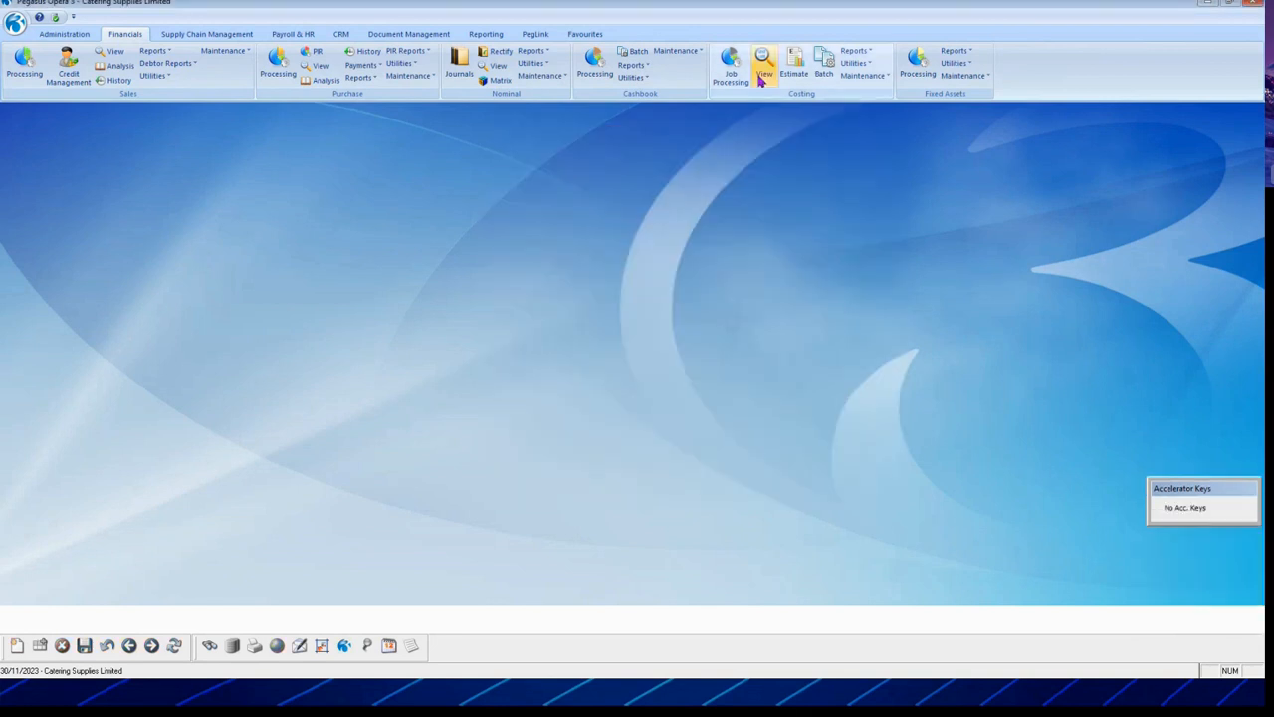
# Step: Open the cashbook recurring entries to post, leaving the posting date unchanged
pyautogui.click(643, 80)
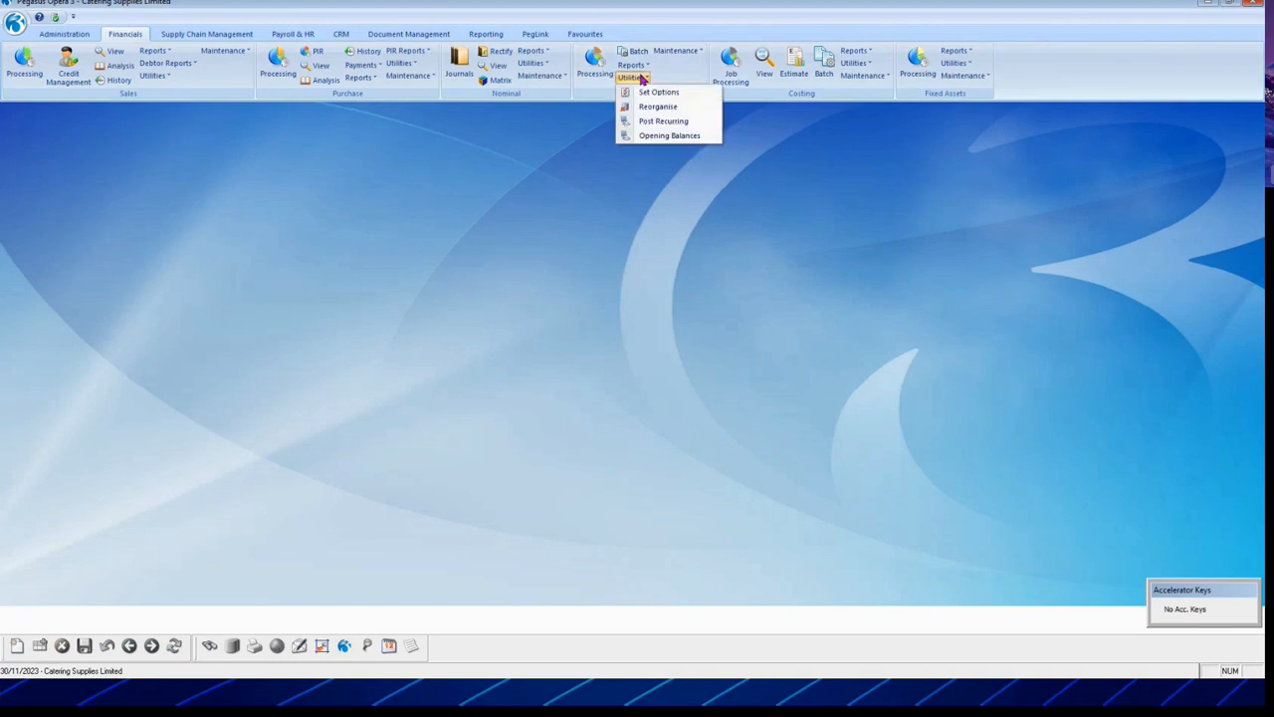
pyautogui.click(667, 122)
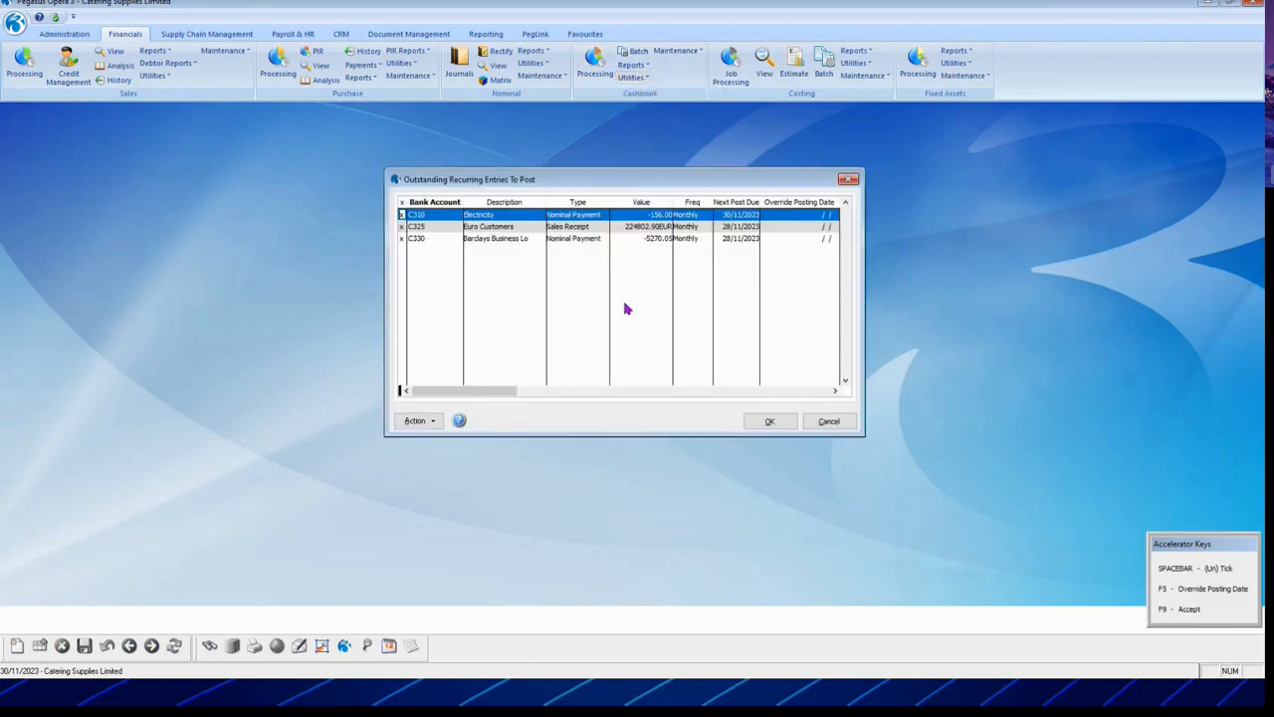
pyautogui.click(414, 422)
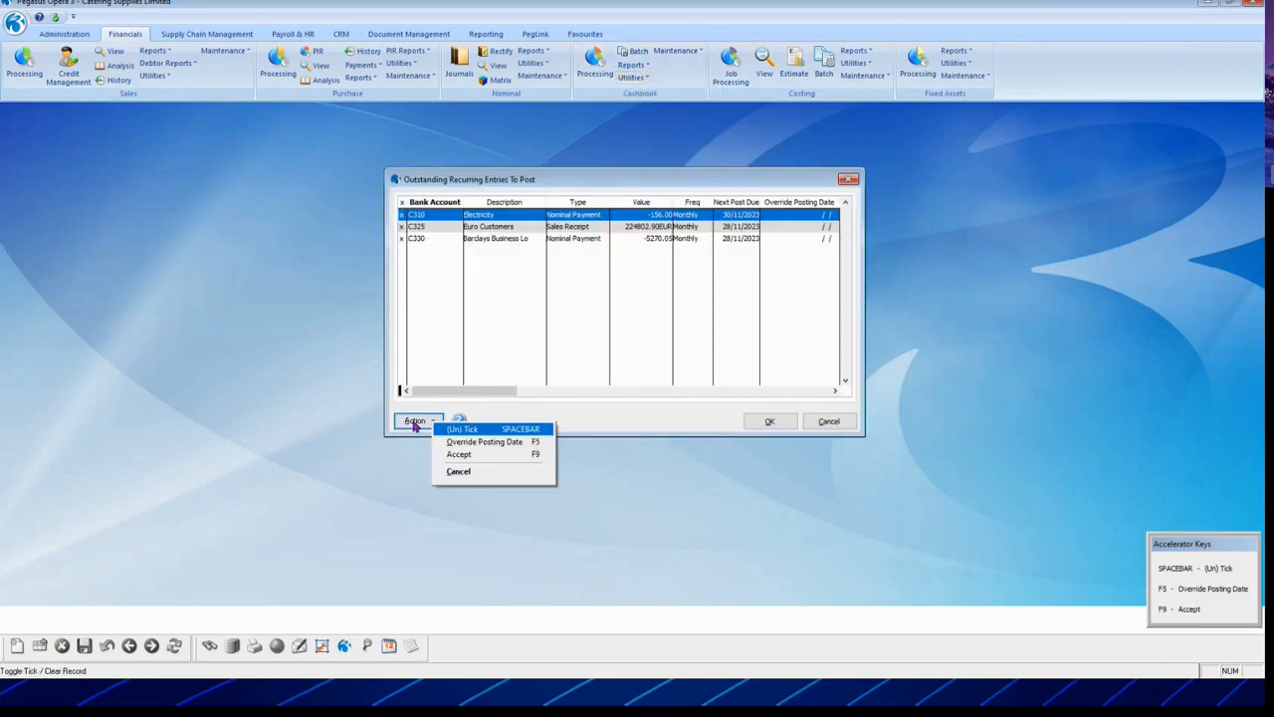
pyautogui.click(493, 442)
pyautogui.click(690, 361)
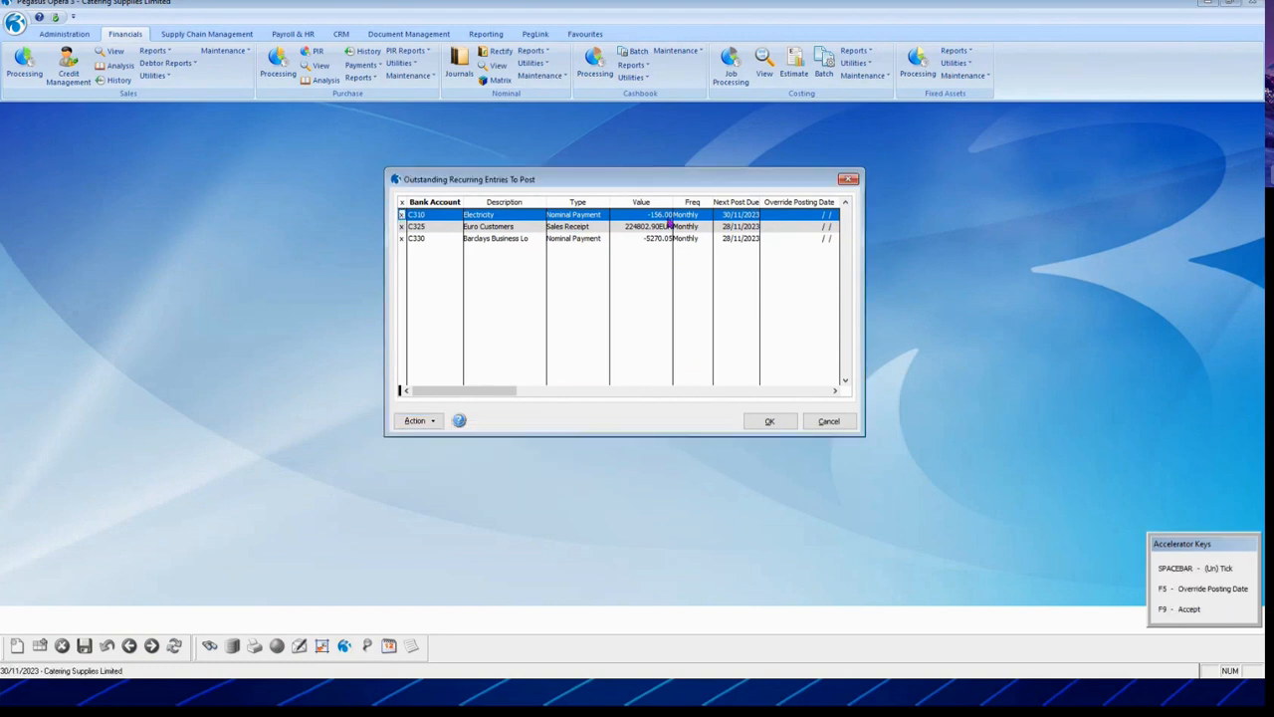
# Step: Untick the C310 Electricity entry and post the remaining recurring entries
pyautogui.click(416, 422)
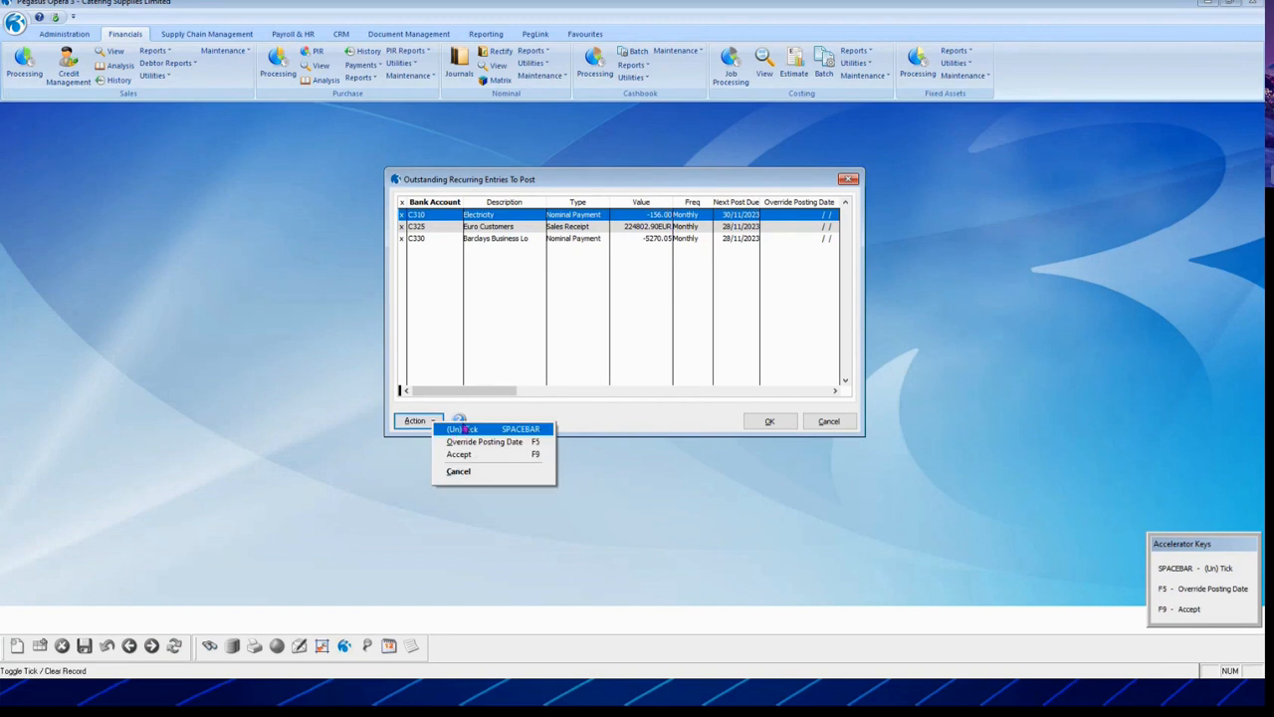
pyautogui.click(464, 430)
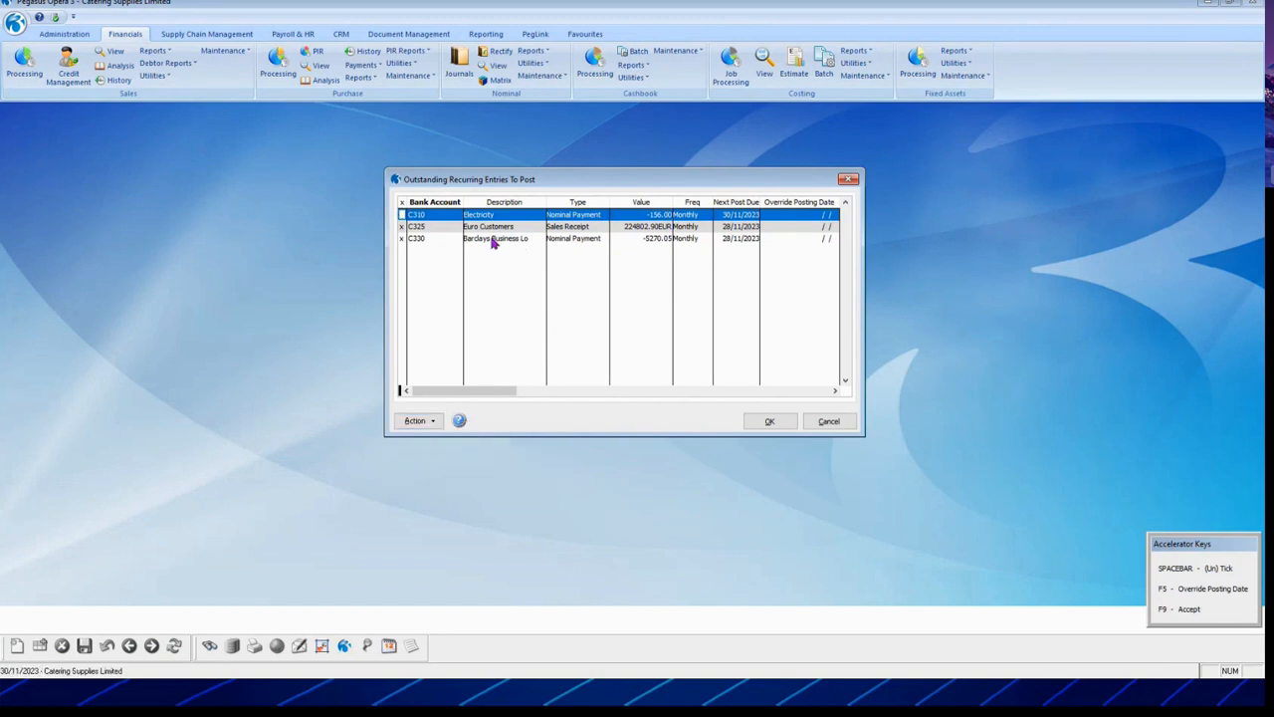
pyautogui.click(769, 421)
pyautogui.click(610, 388)
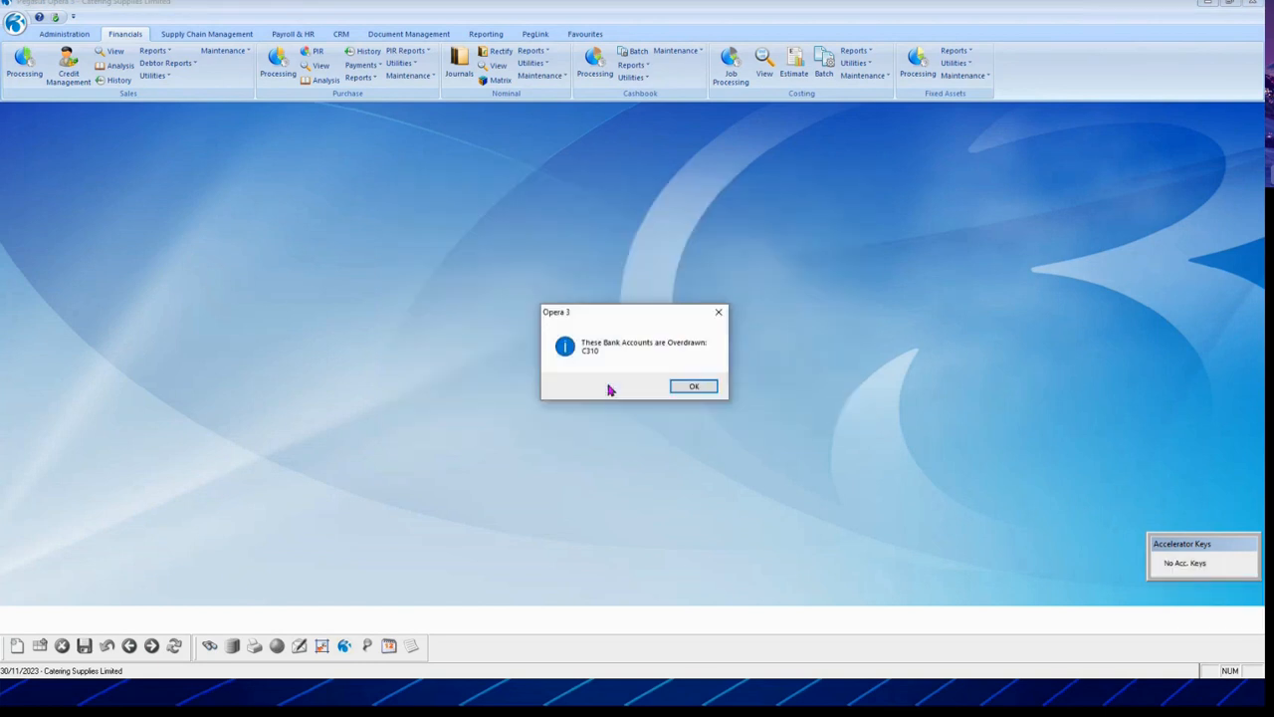
# Step: Accept the C310 overdrawn warning, confirm posting, and publish the report as PDF 'test'
pyautogui.click(695, 389)
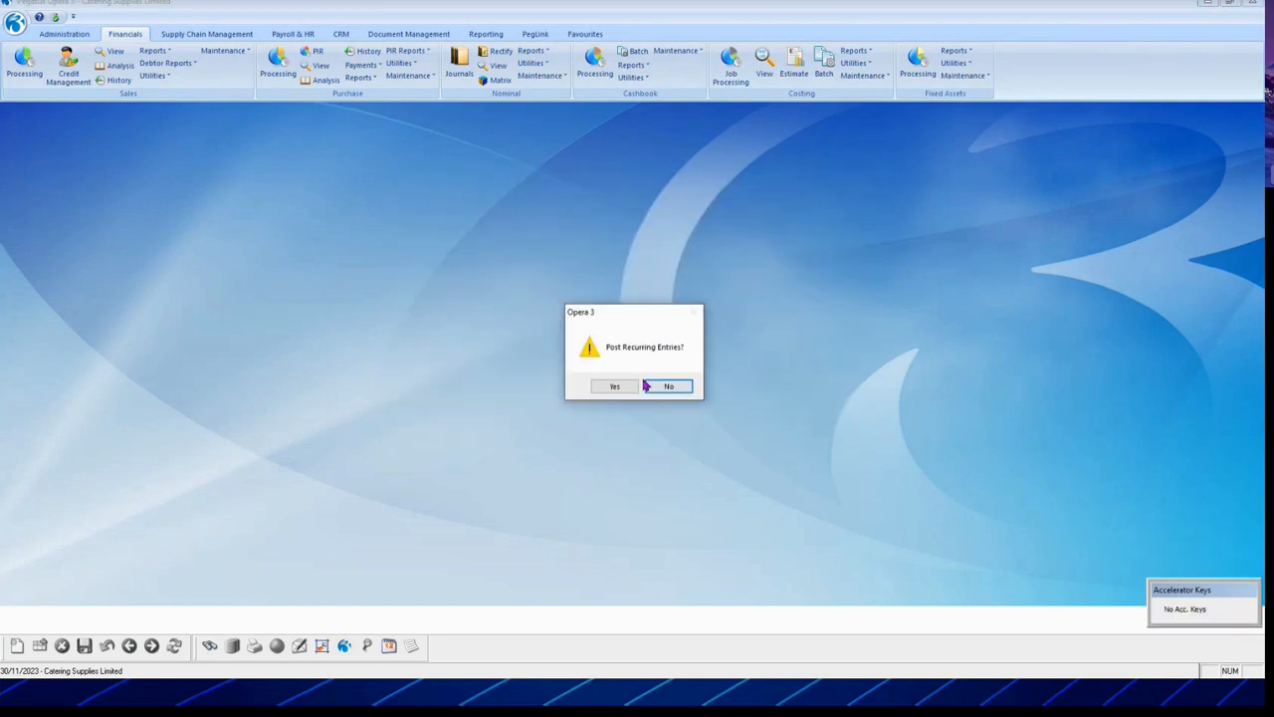
pyautogui.click(605, 390)
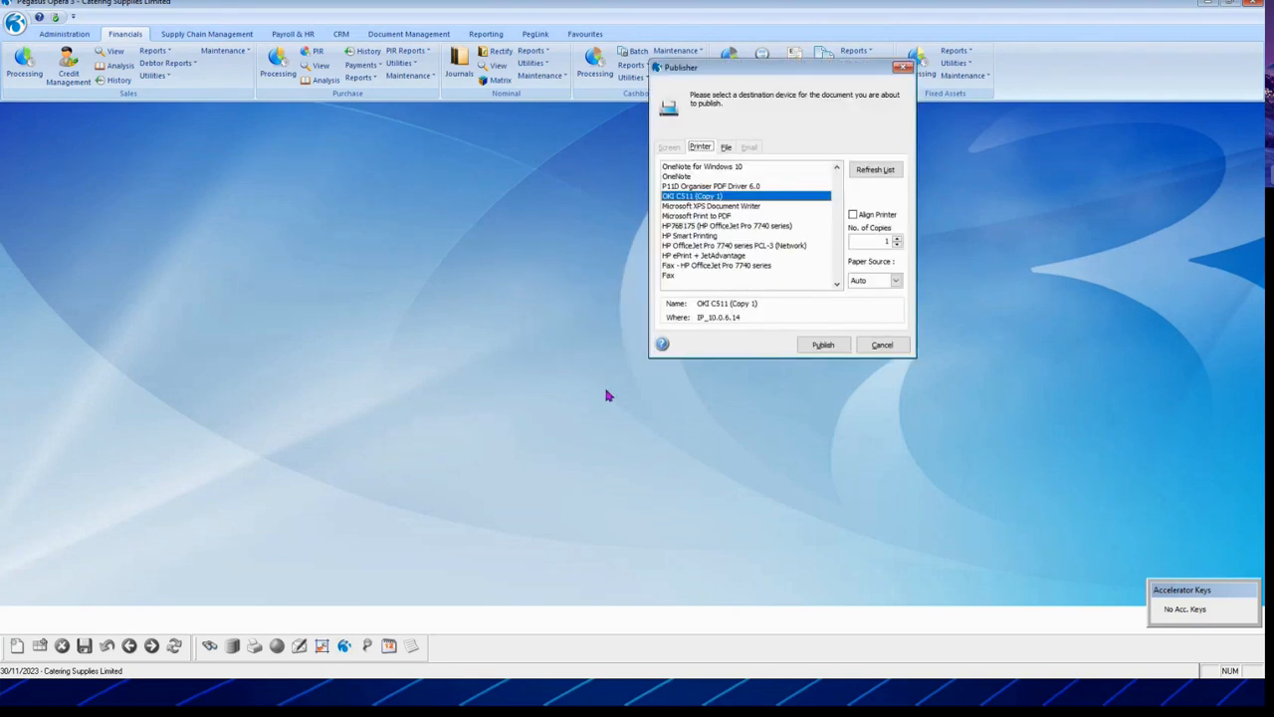
pyautogui.click(725, 146)
pyautogui.click(729, 210)
pyautogui.write('test')
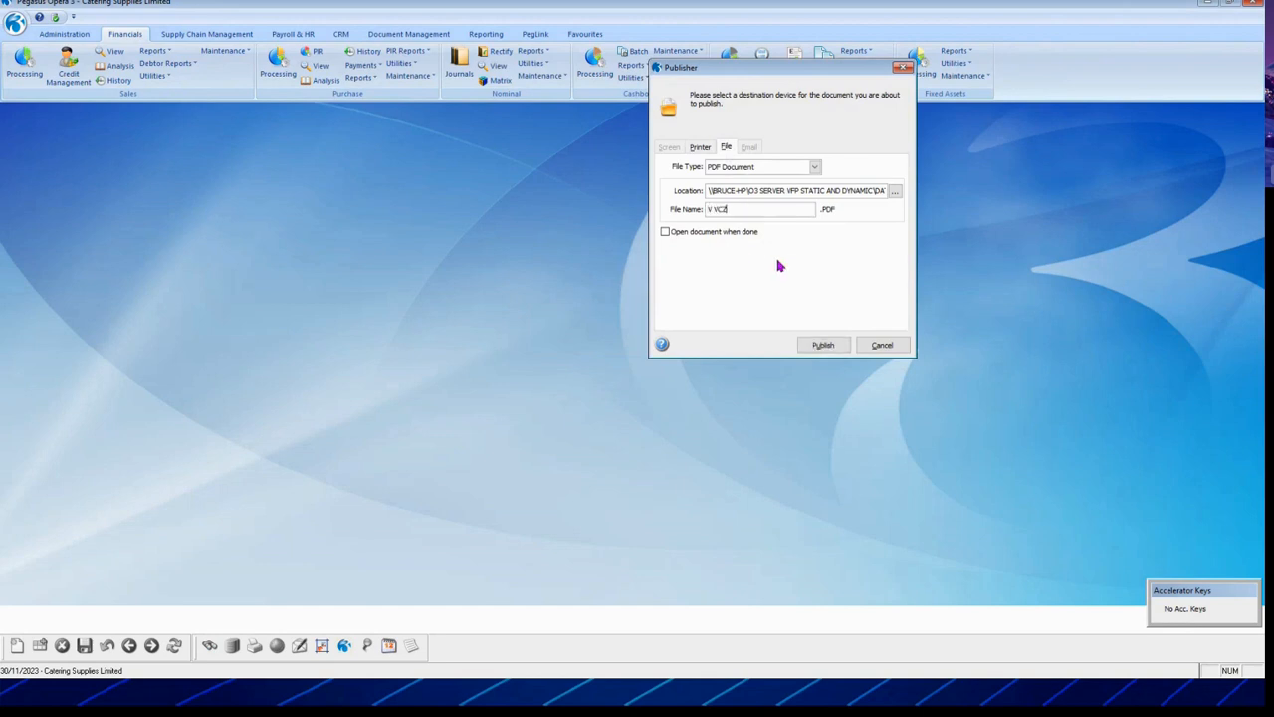
pyautogui.click(825, 346)
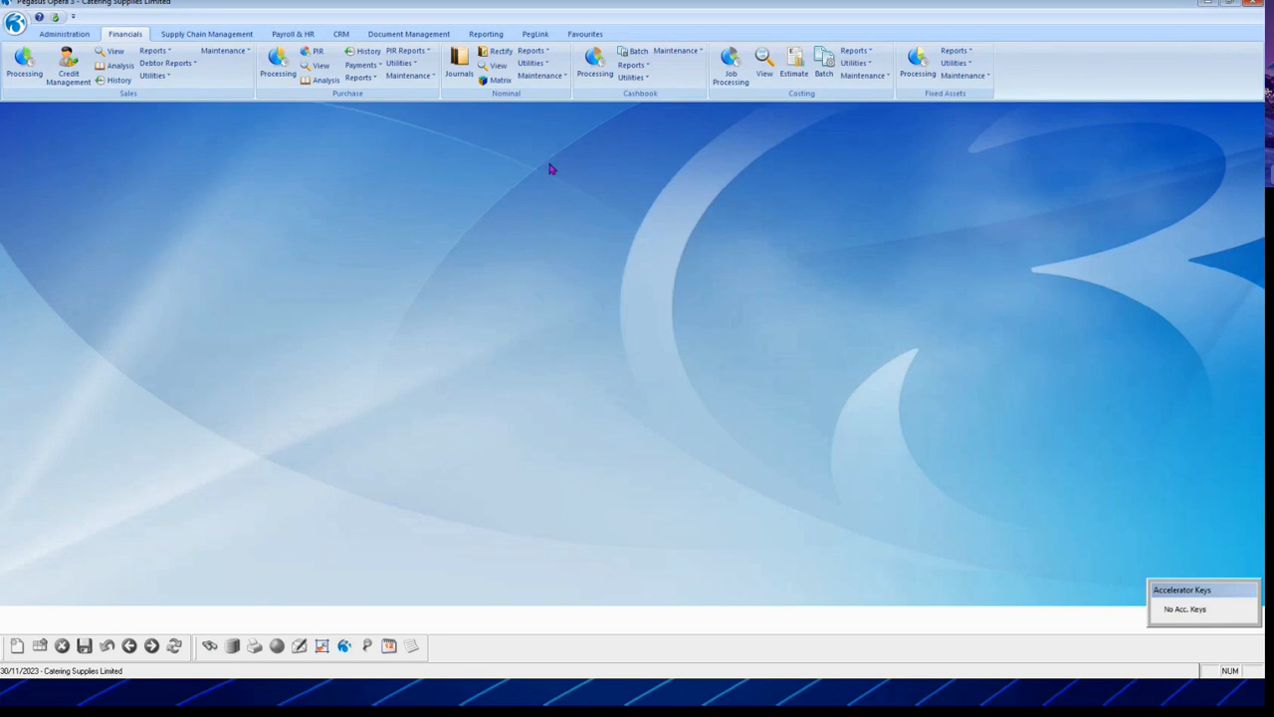
# Step: Open Nominal Journals and select the Credit Card Interest journal JNL0000012
pyautogui.click(461, 78)
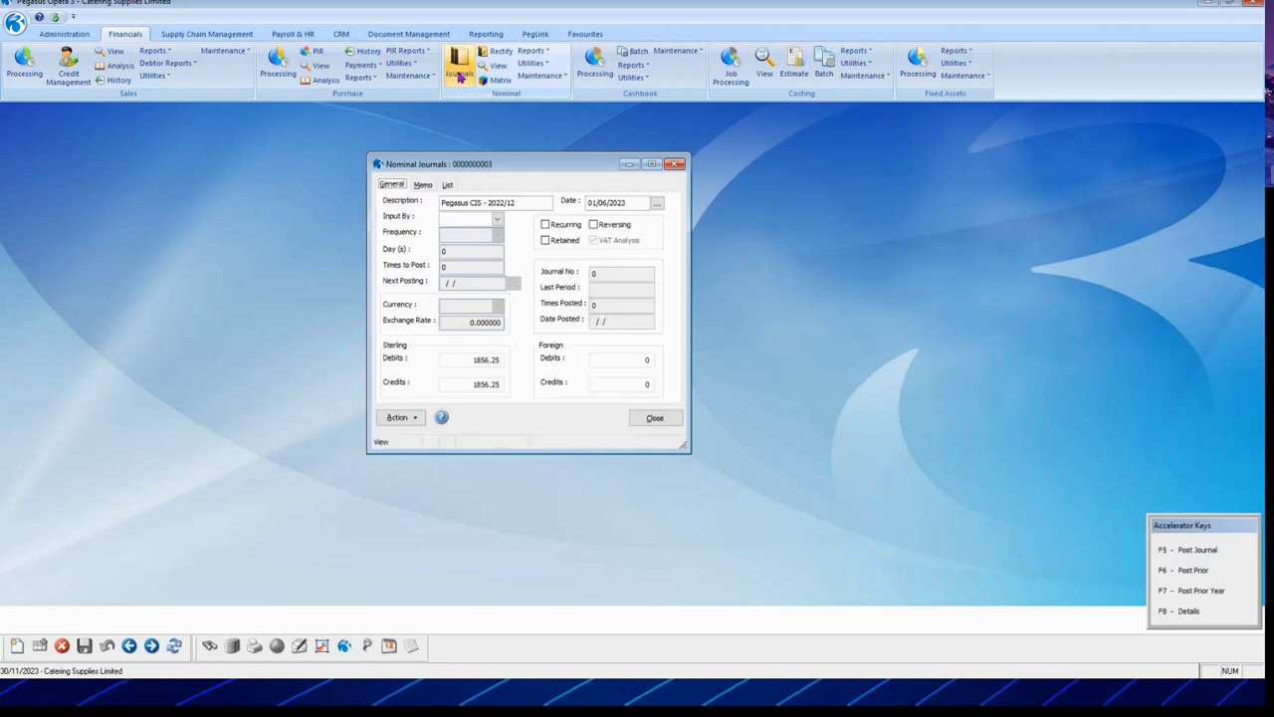
pyautogui.moveTo(505, 170); pyautogui.dragTo(457, 146)
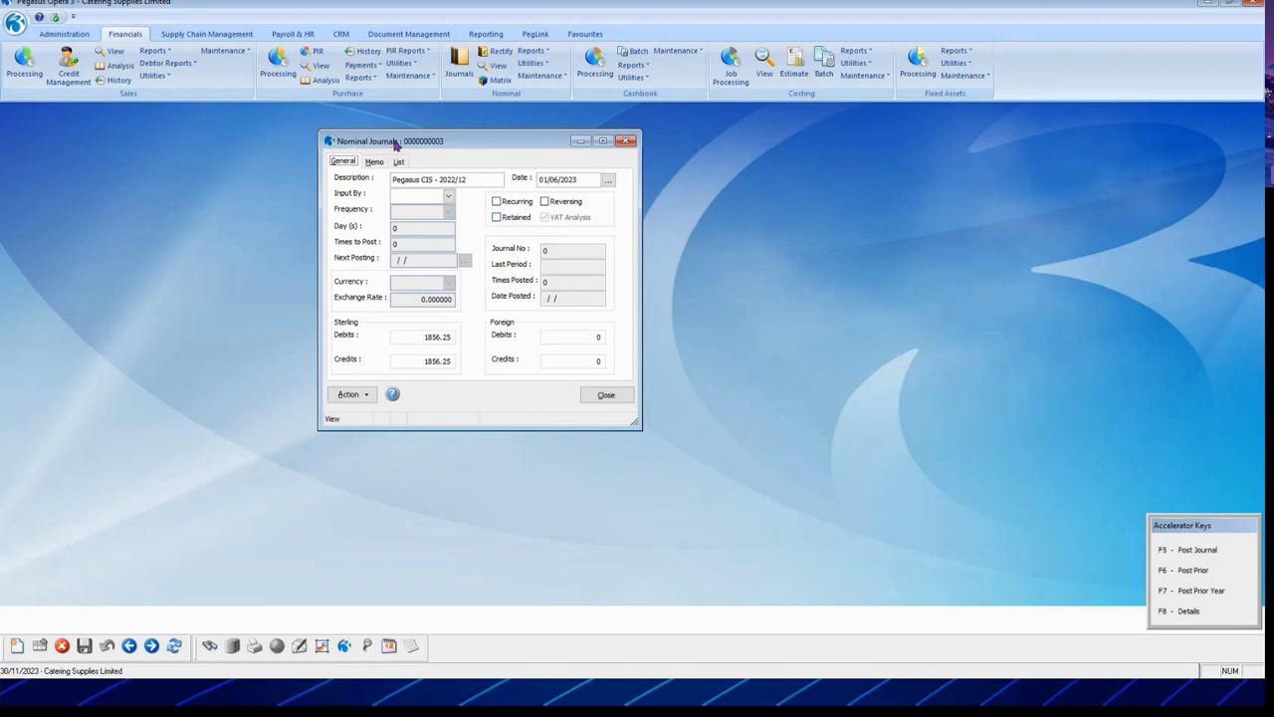
pyautogui.click(398, 162)
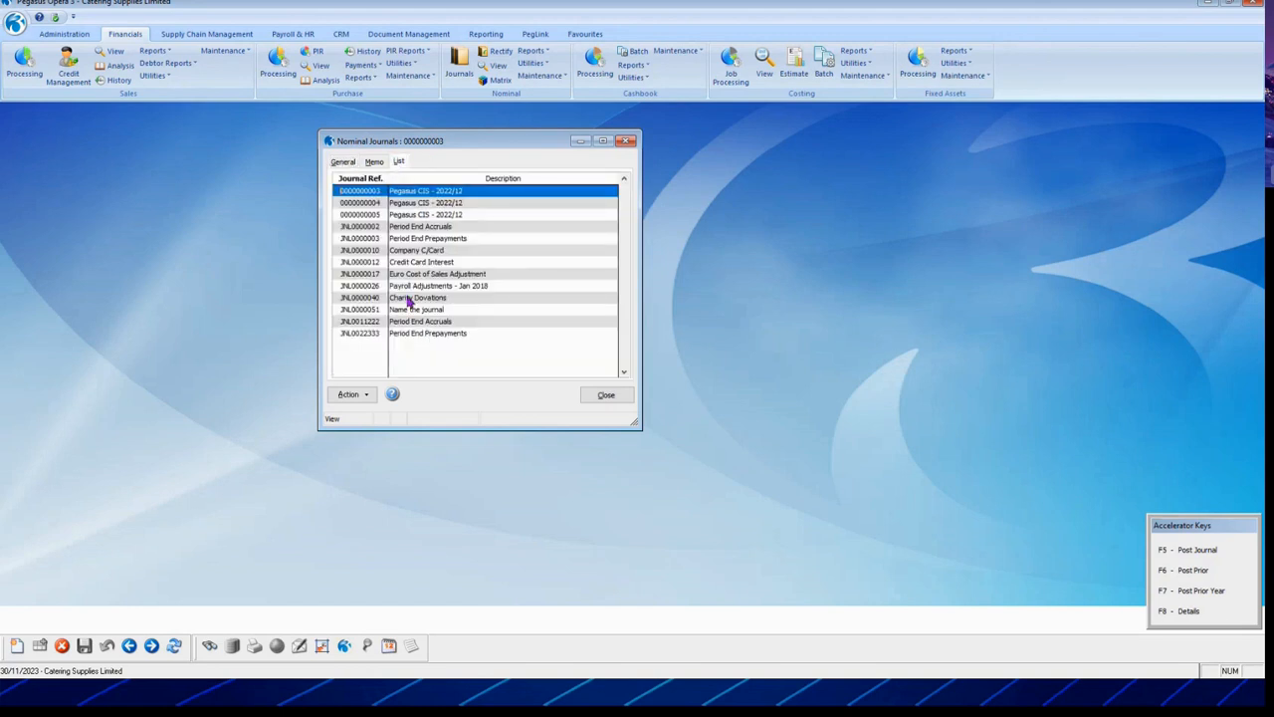
pyautogui.click(344, 162)
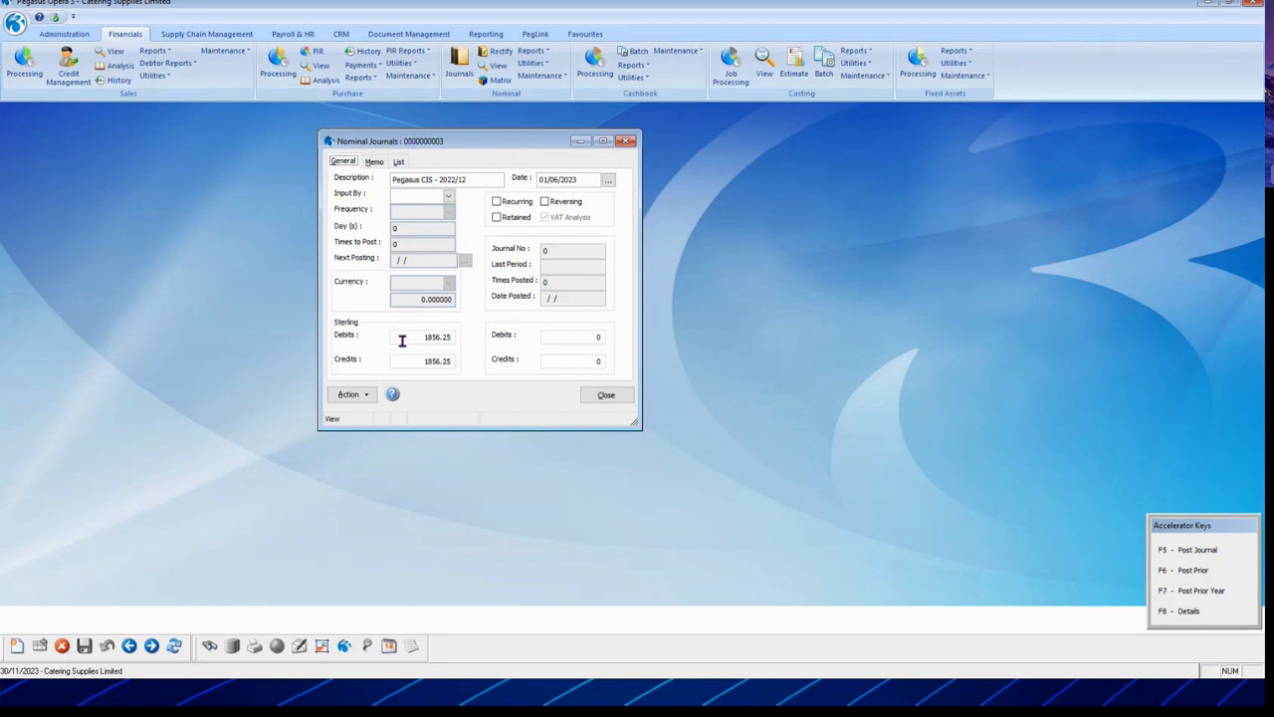
pyautogui.click(400, 164)
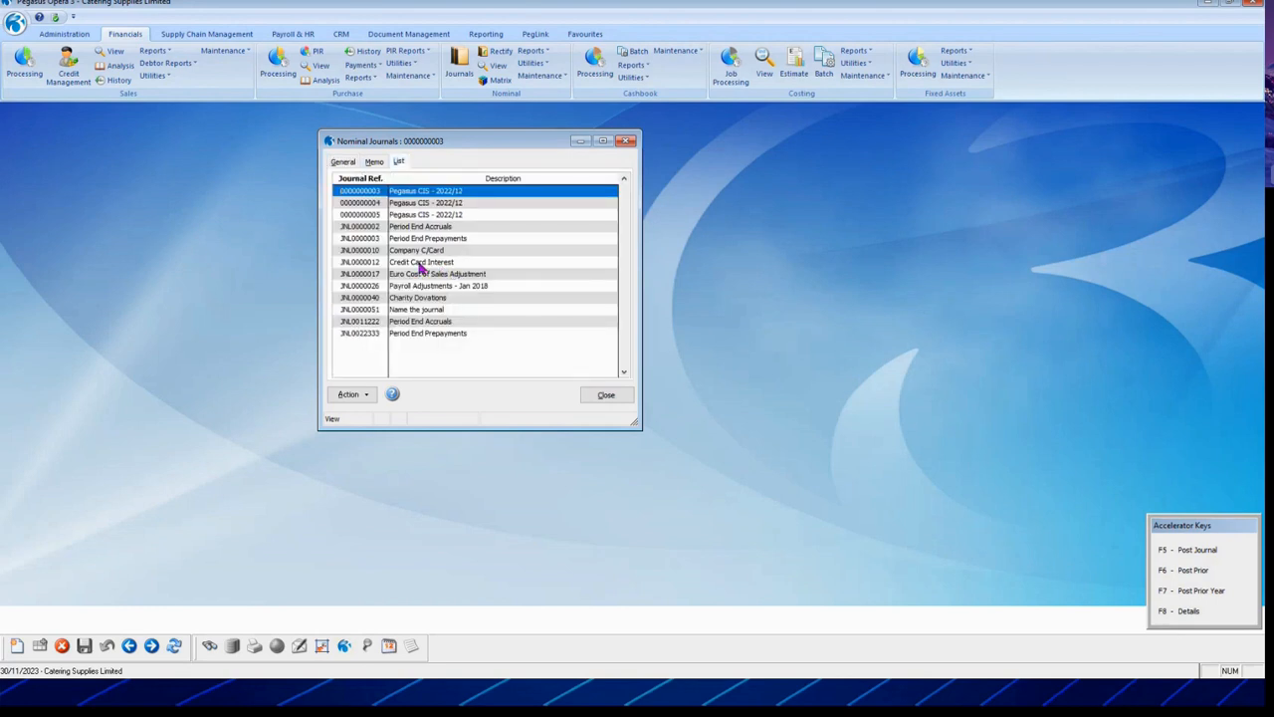
pyautogui.click(424, 265)
pyautogui.click(344, 163)
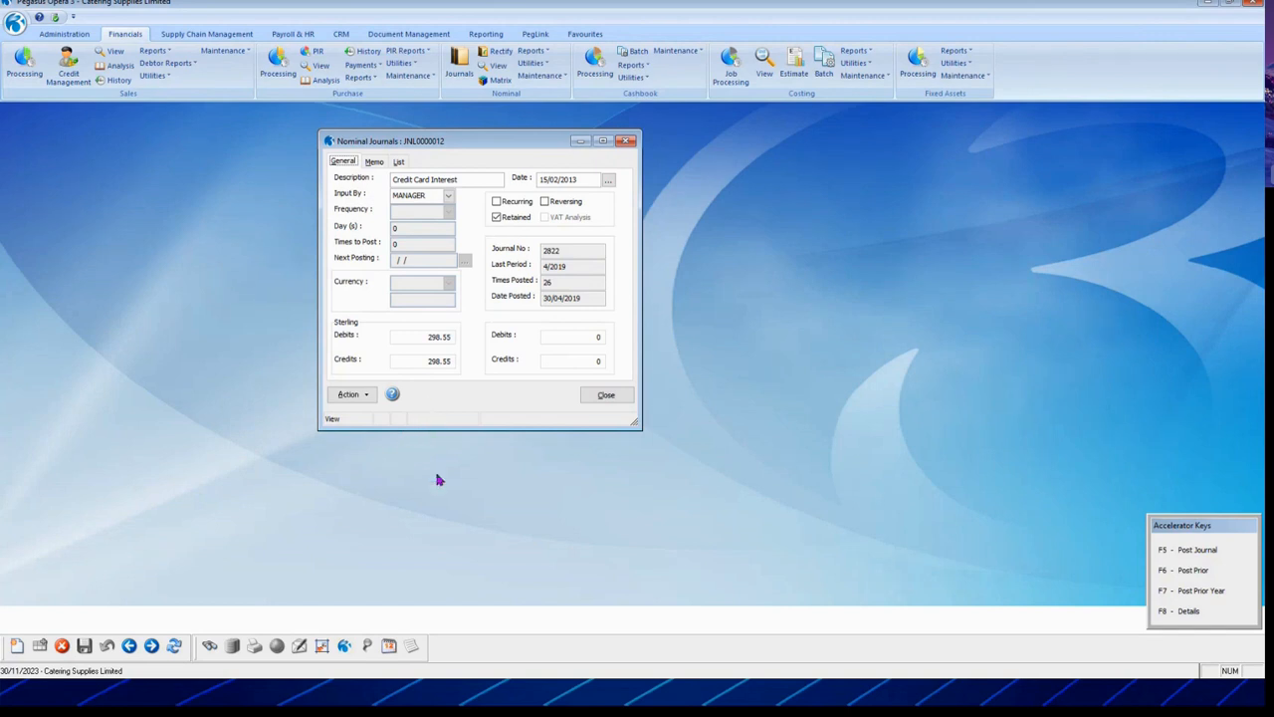
# Step: View the journal's line details, then close them and the Nominal Journals window
pyautogui.click(351, 396)
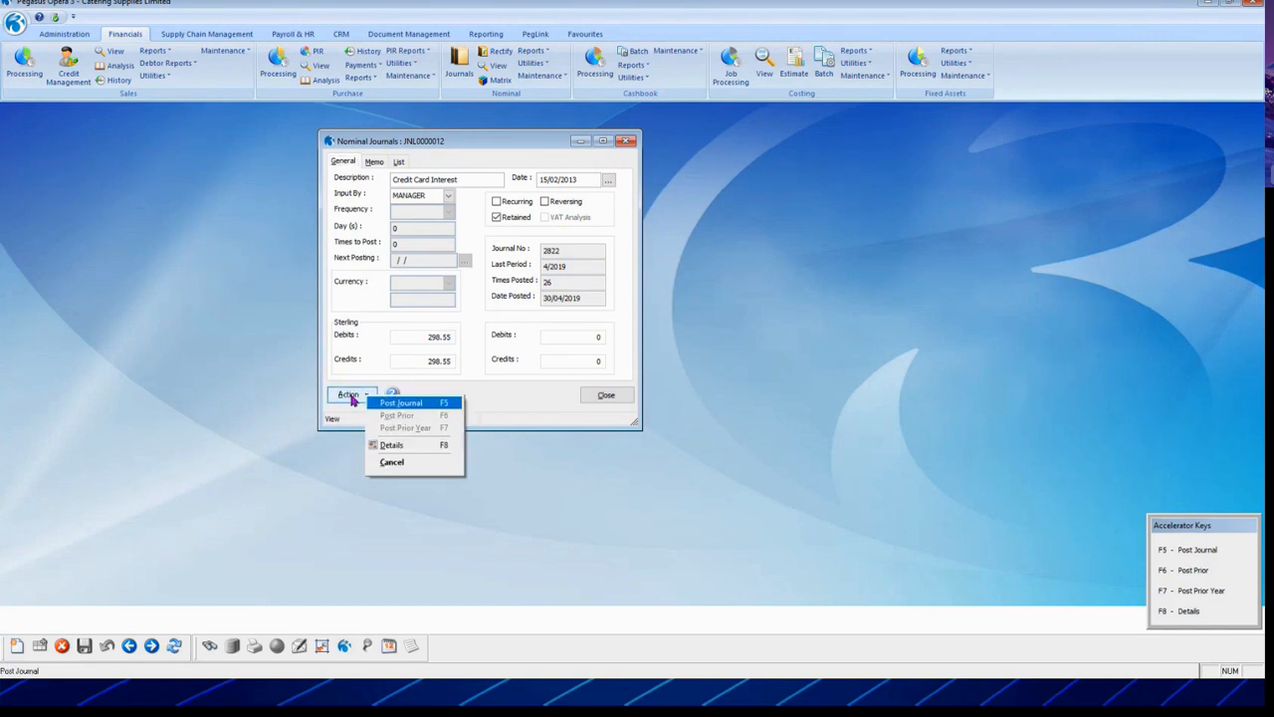
pyautogui.click(407, 448)
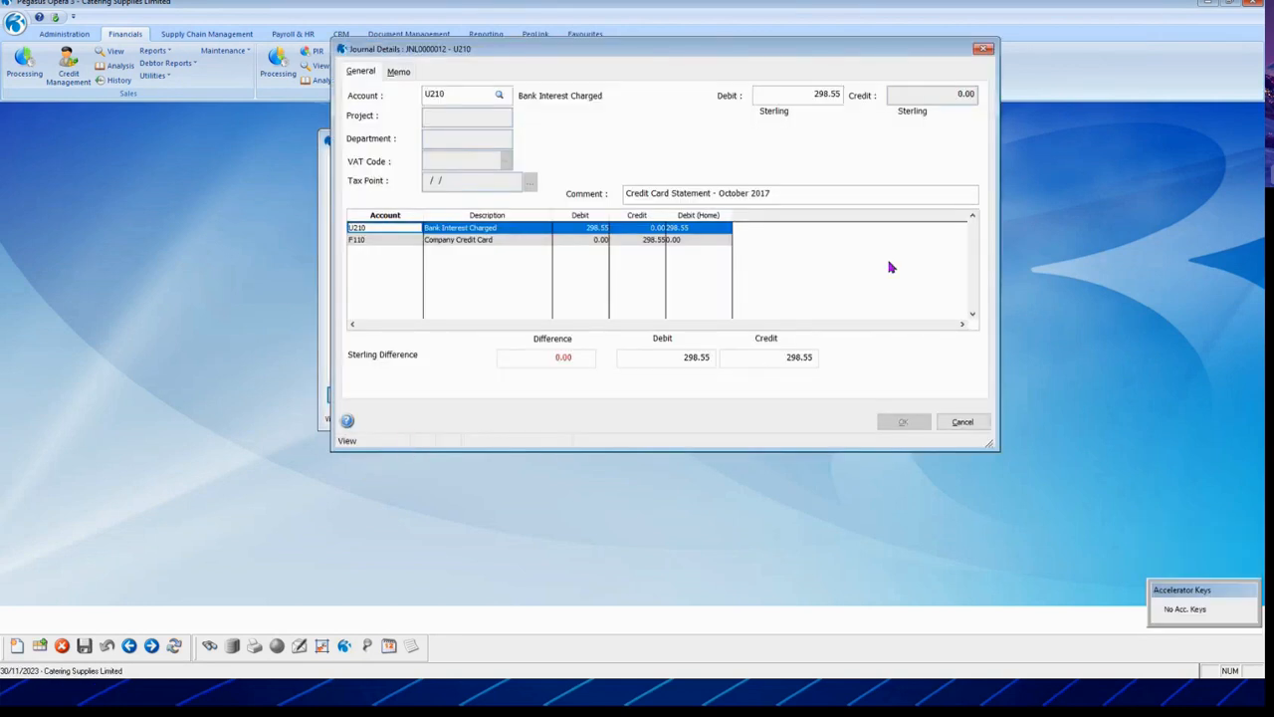
pyautogui.click(962, 423)
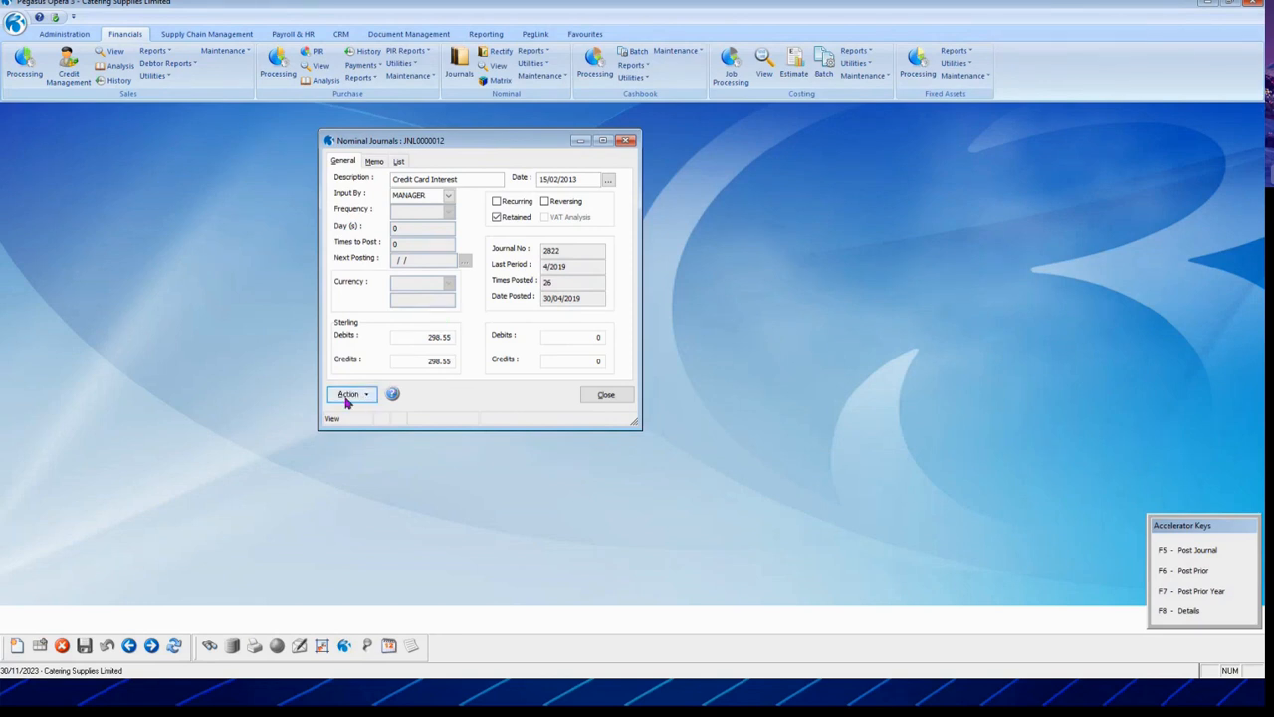
pyautogui.click(606, 398)
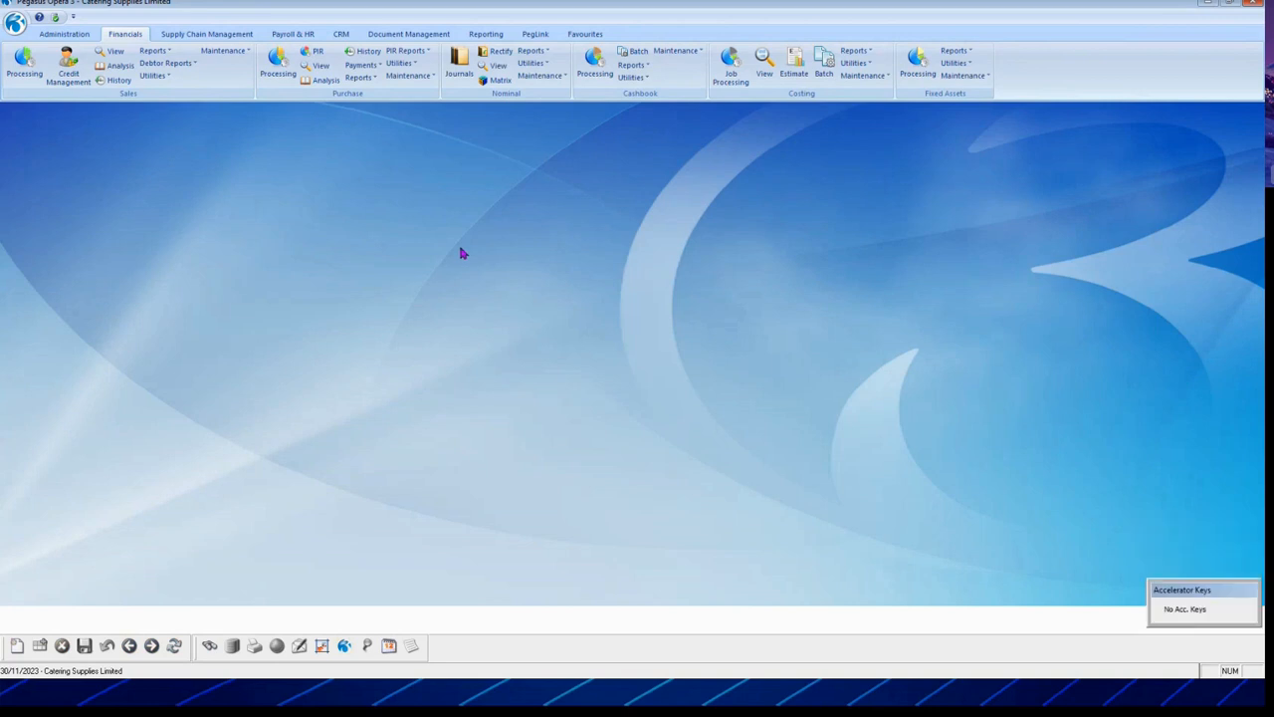
# Step: Post the due recurring nominal journals via Nominal Utilities > Post Recurring
pyautogui.click(544, 66)
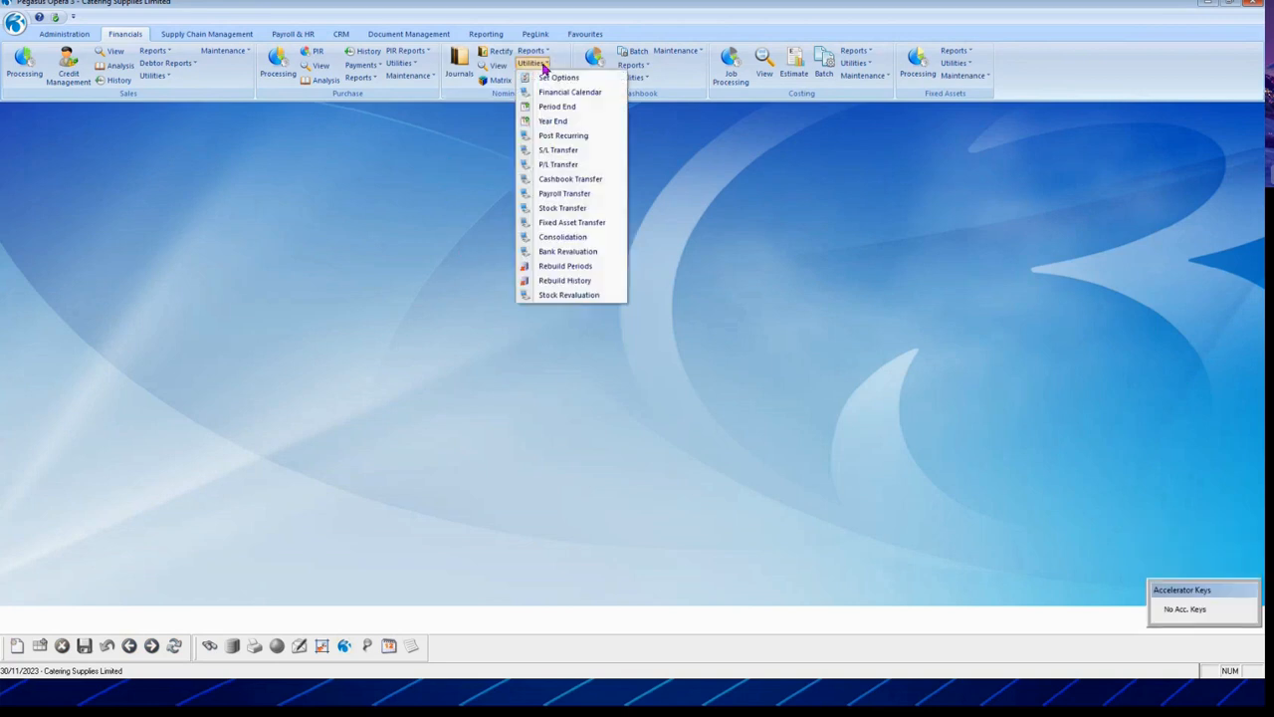
pyautogui.click(585, 135)
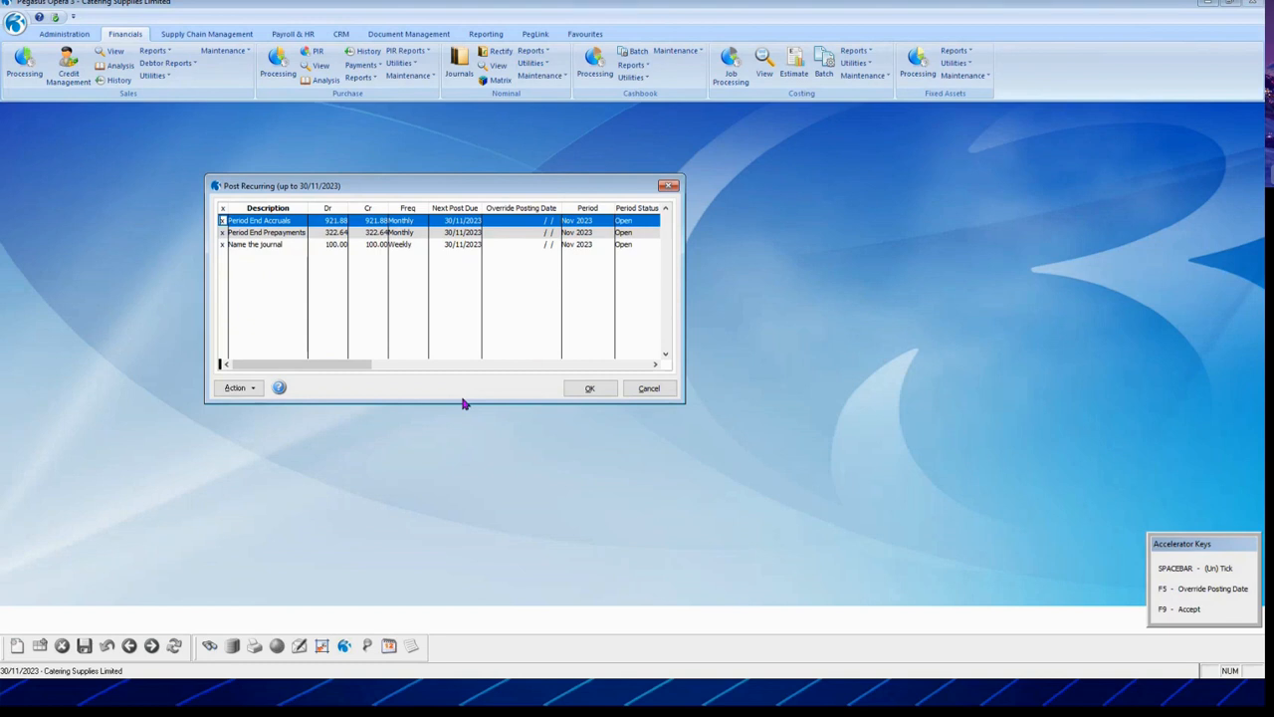
pyautogui.click(333, 246)
pyautogui.click(589, 389)
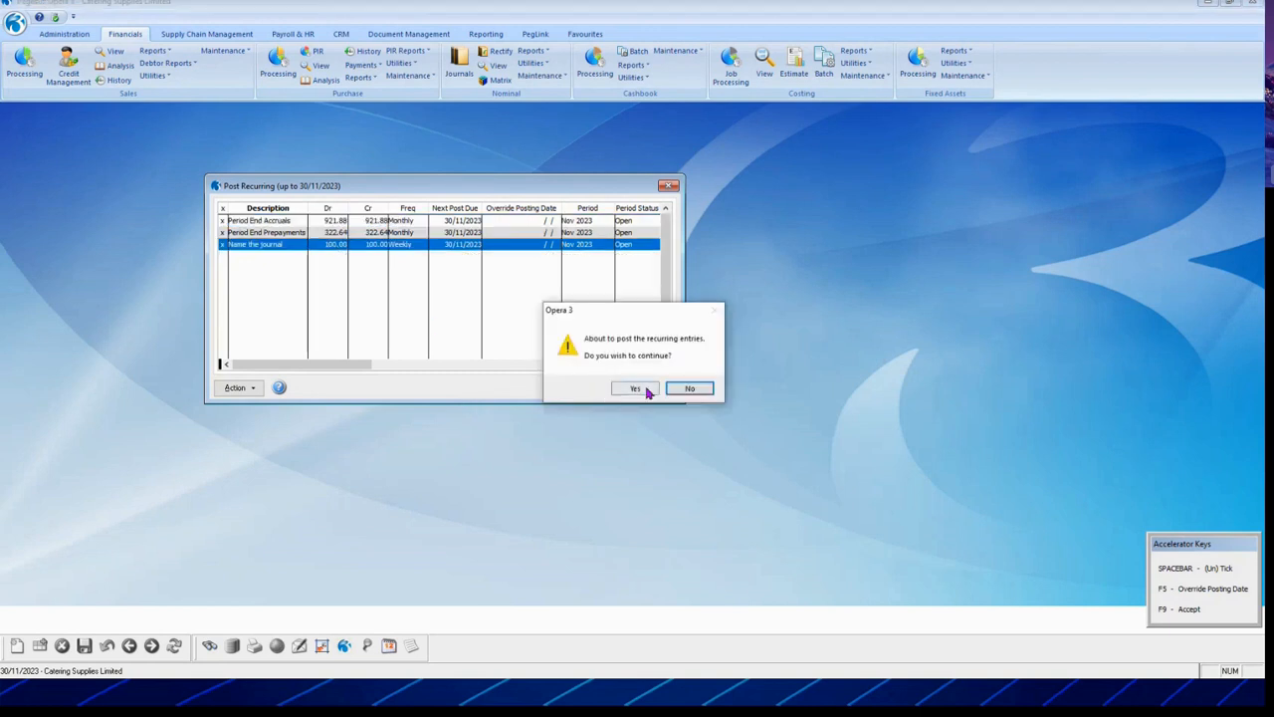
pyautogui.click(643, 390)
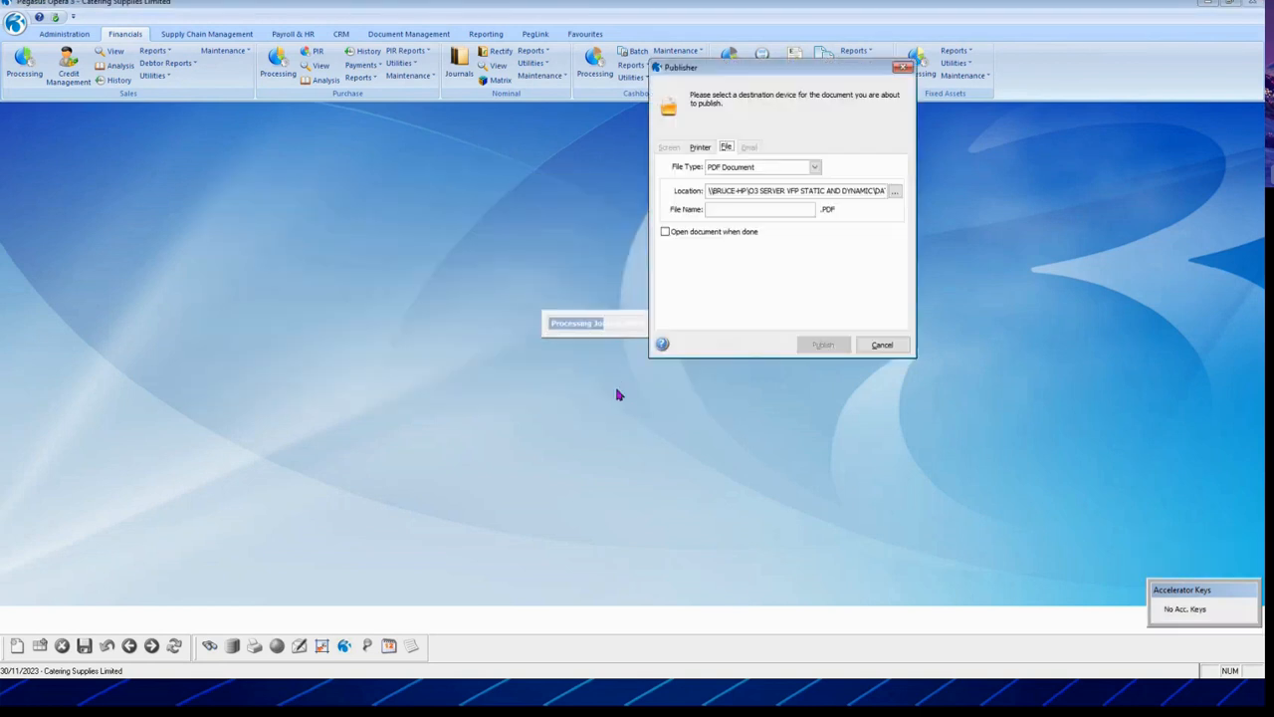
# Step: Publish the posting report as PDF file SPGJNL
pyautogui.click(753, 211)
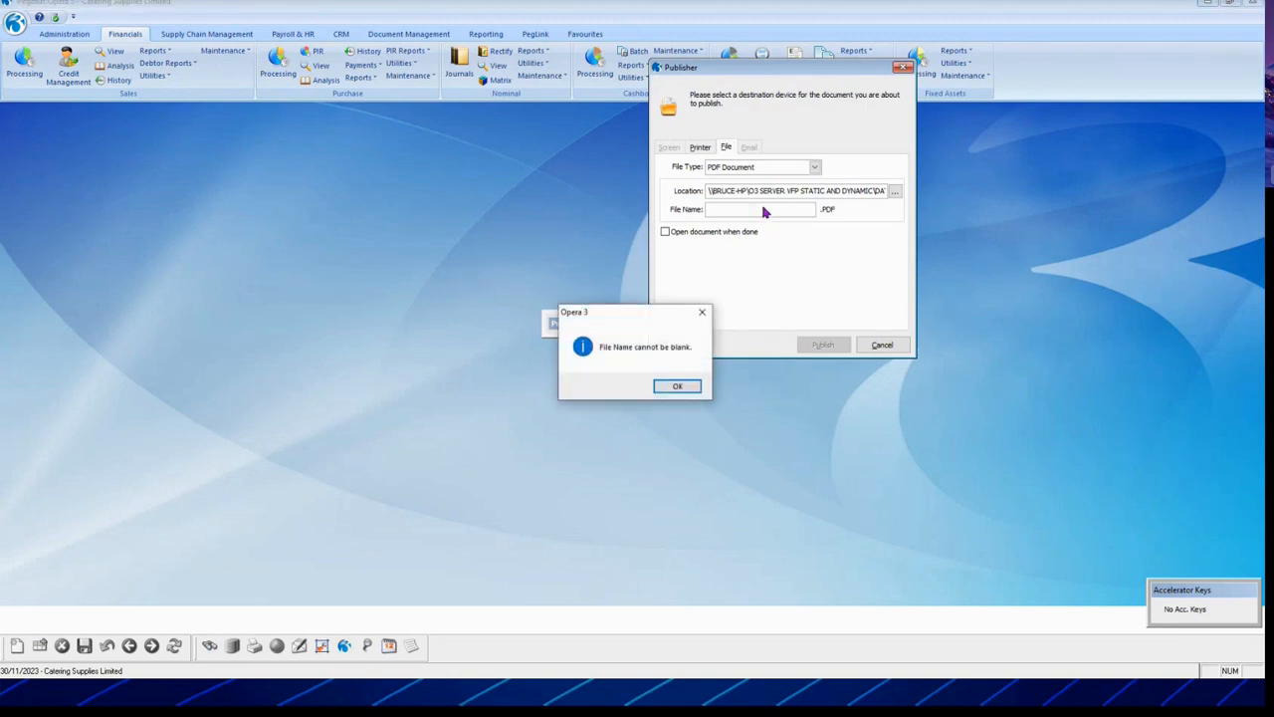
pyautogui.click(679, 390)
pyautogui.click(731, 209)
pyautogui.write('SPGJNL')
pyautogui.click(821, 344)
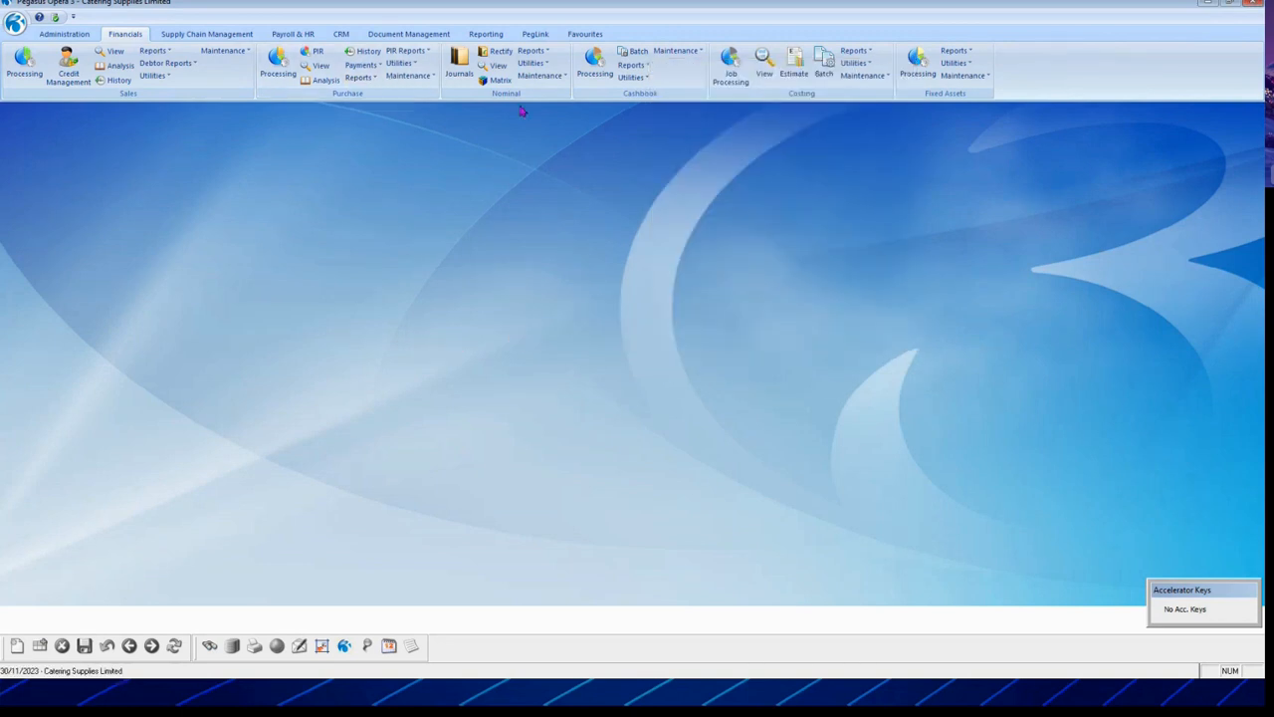
pyautogui.click(468, 72)
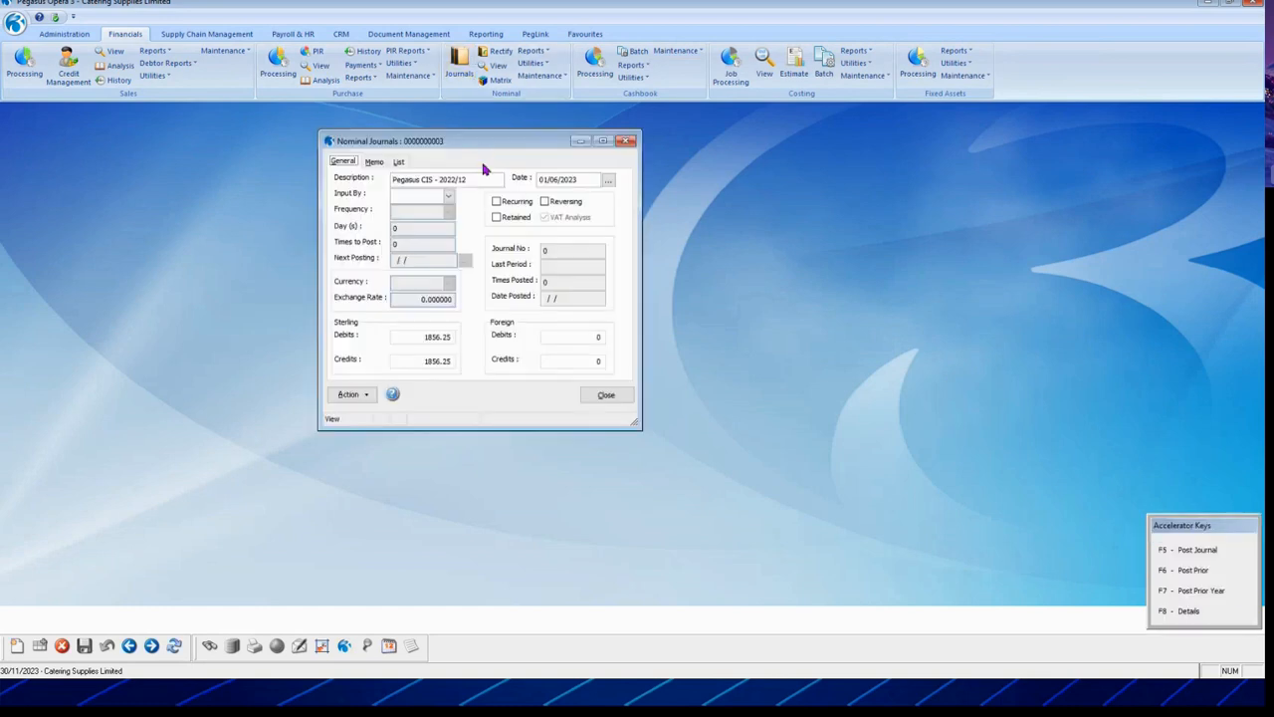
pyautogui.click(397, 161)
pyautogui.doubleClick(412, 310)
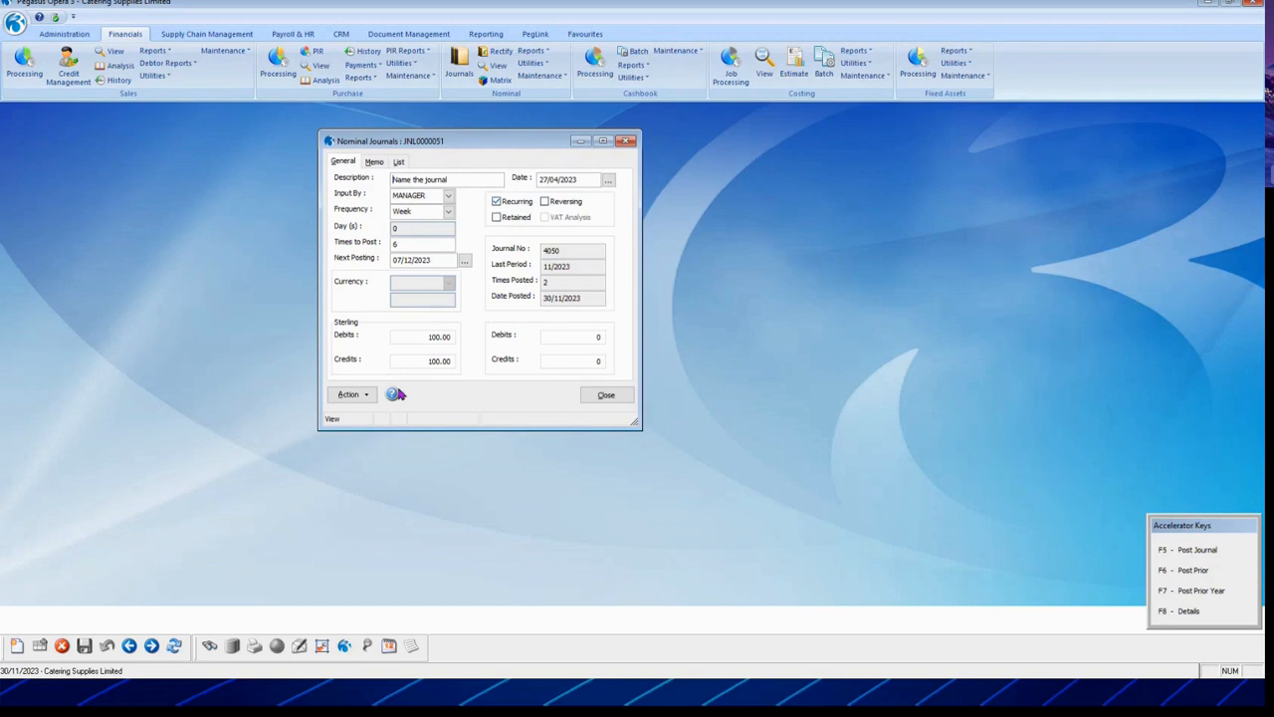
pyautogui.click(398, 161)
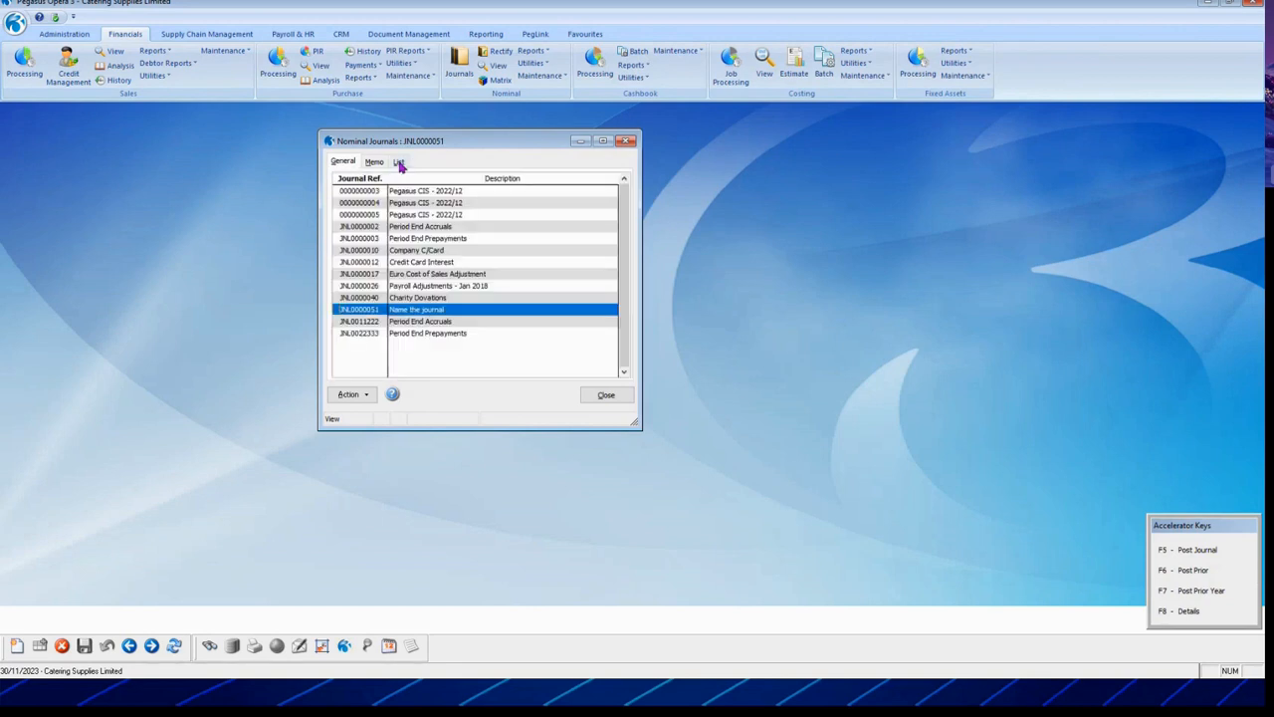
pyautogui.click(606, 395)
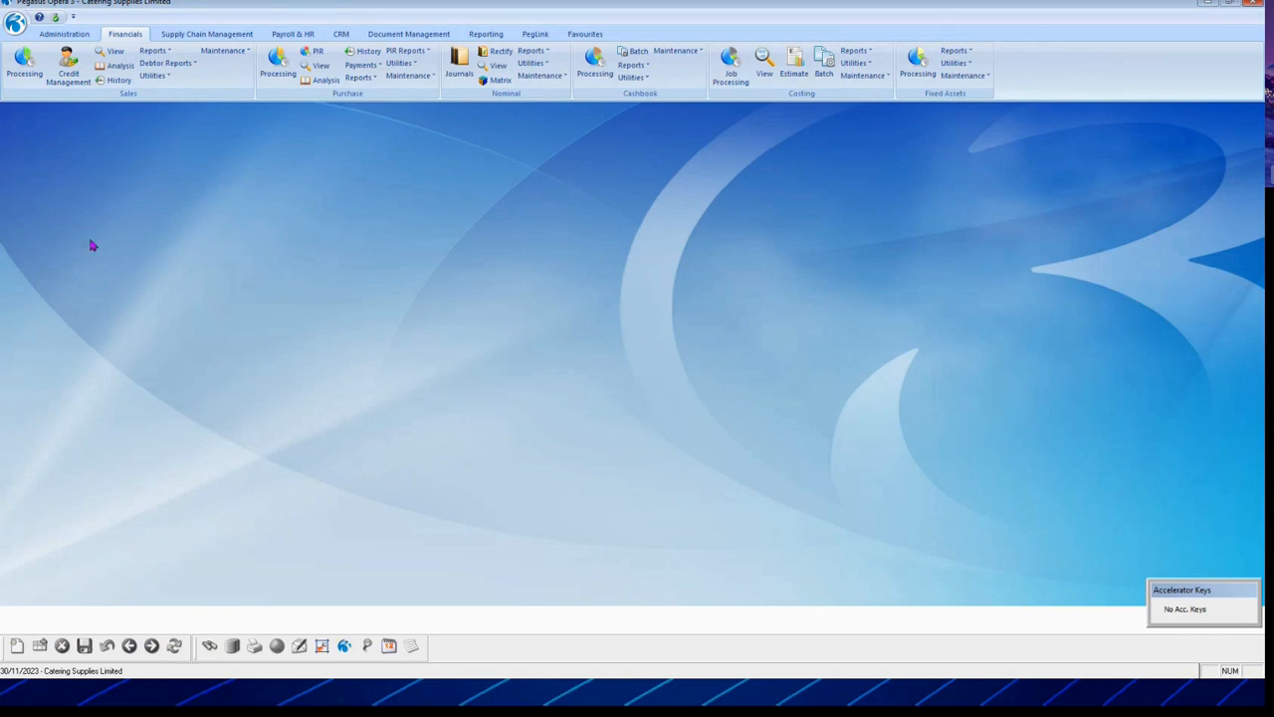
# Step: Open SOP Processing showing all invoices rather than orders
pyautogui.click(214, 38)
pyautogui.click(57, 68)
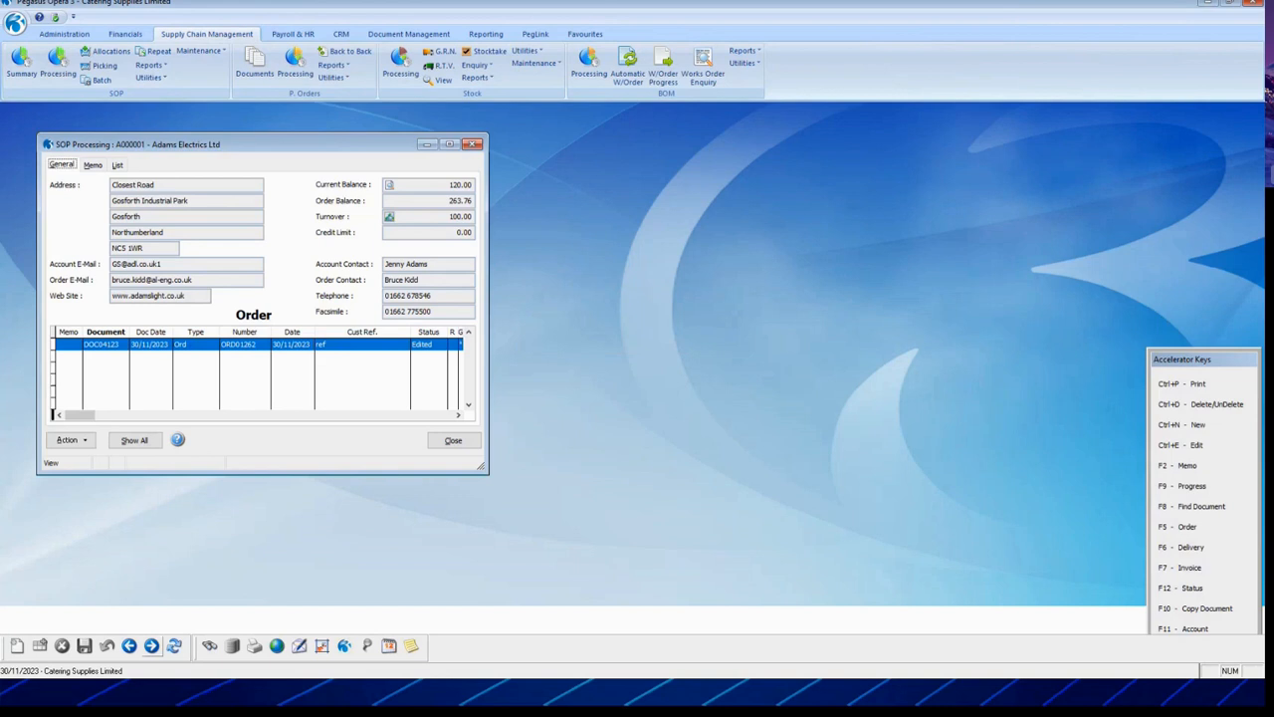
pyautogui.click(53, 445)
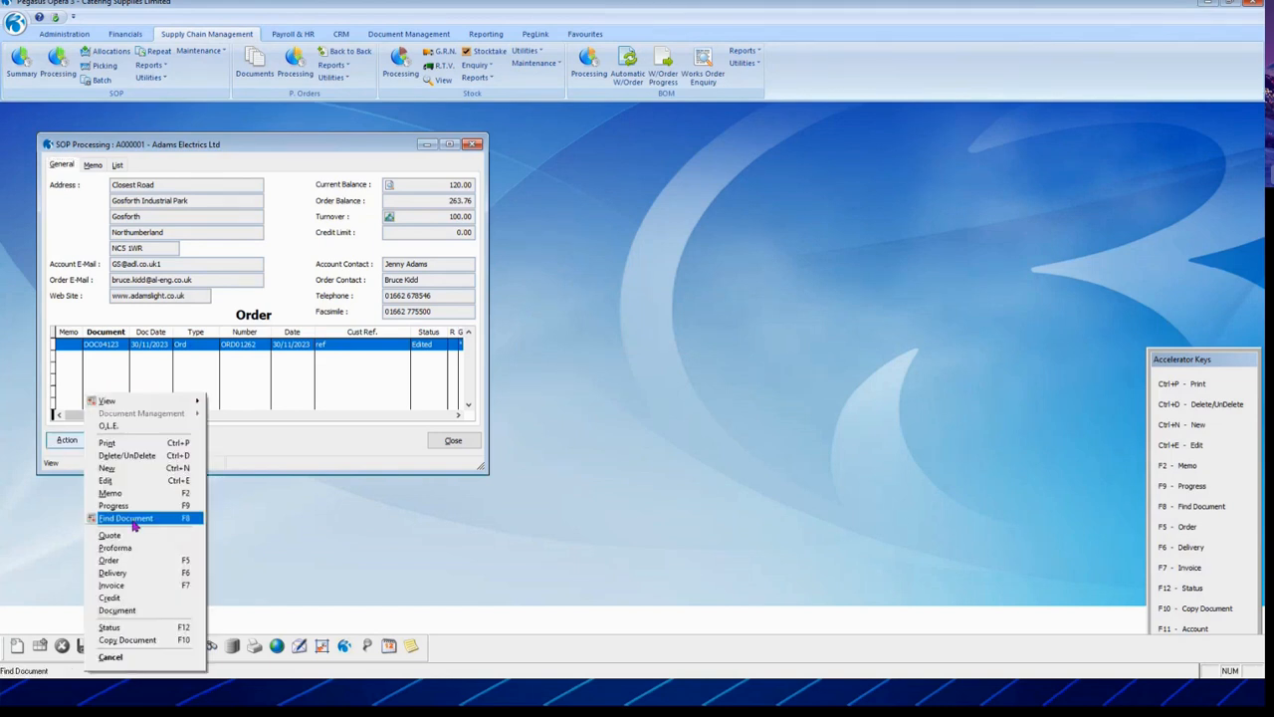
pyautogui.click(143, 586)
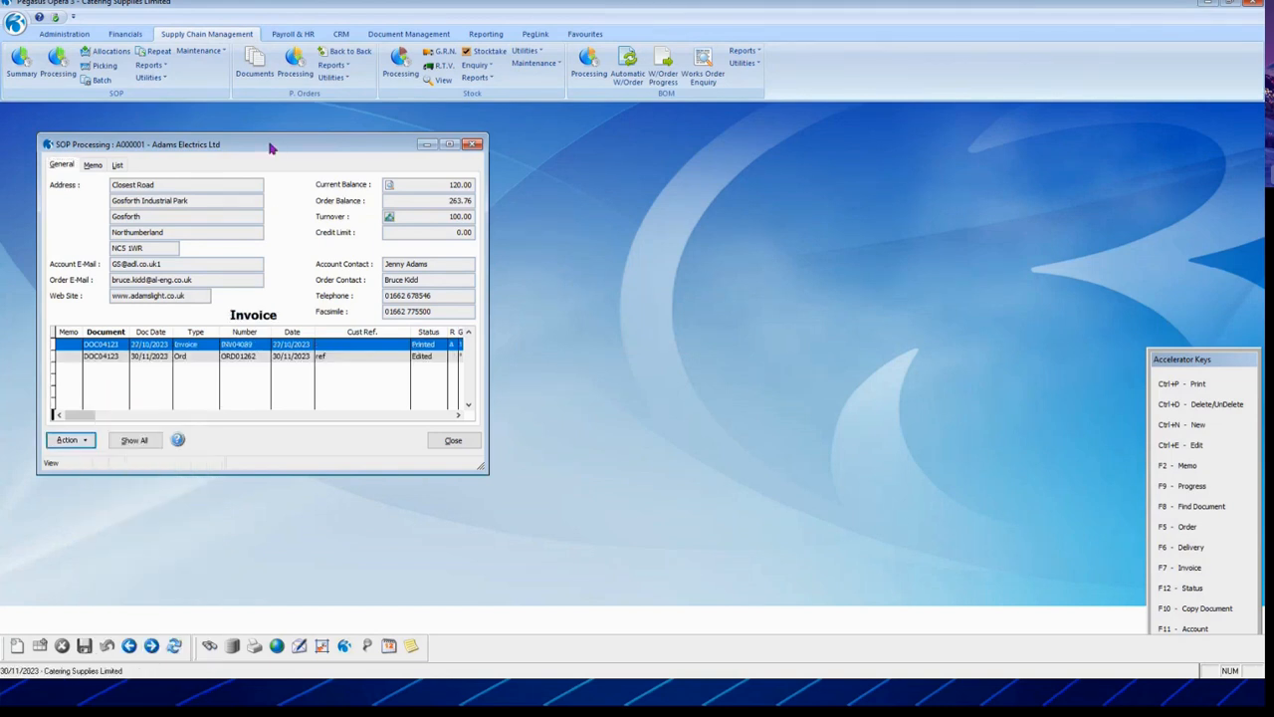
pyautogui.moveTo(269, 147); pyautogui.dragTo(444, 114)
pyautogui.click(310, 409)
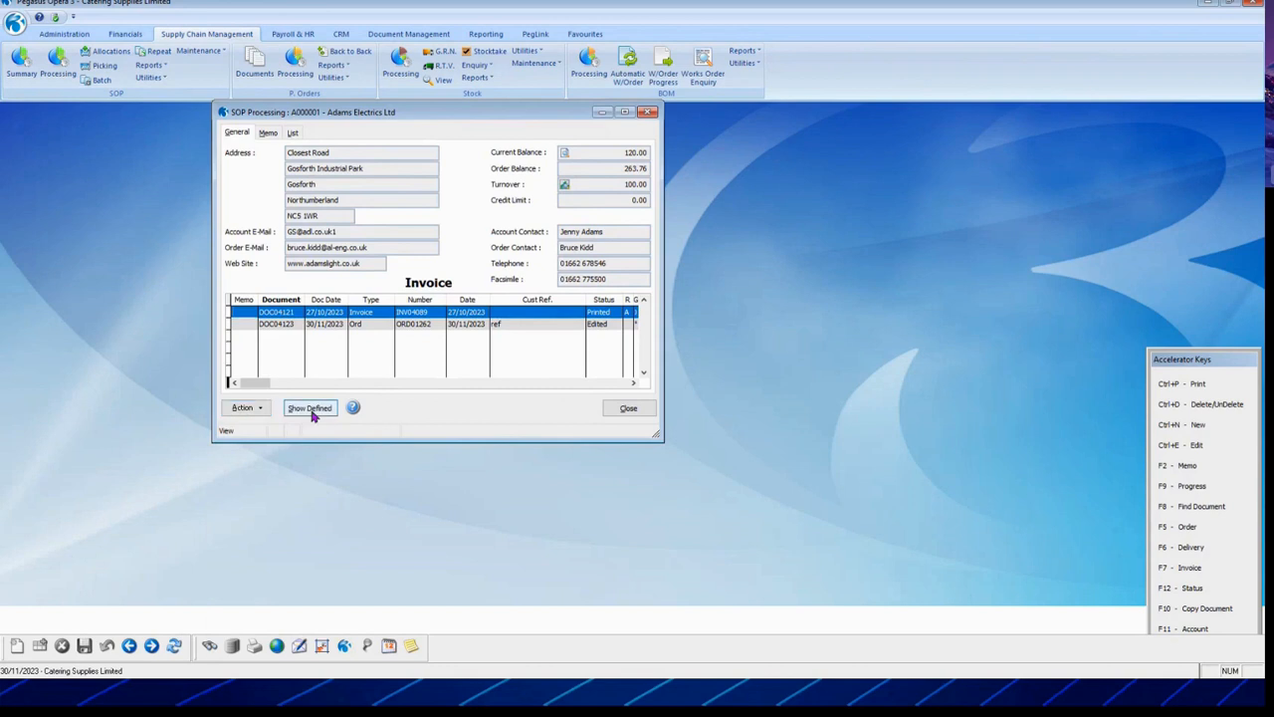
# Step: Browse to the frozen-foods customer and copy the invoice grid data for Excel
pyautogui.click(151, 647)
pyautogui.click(151, 647)
pyautogui.click(151, 647)
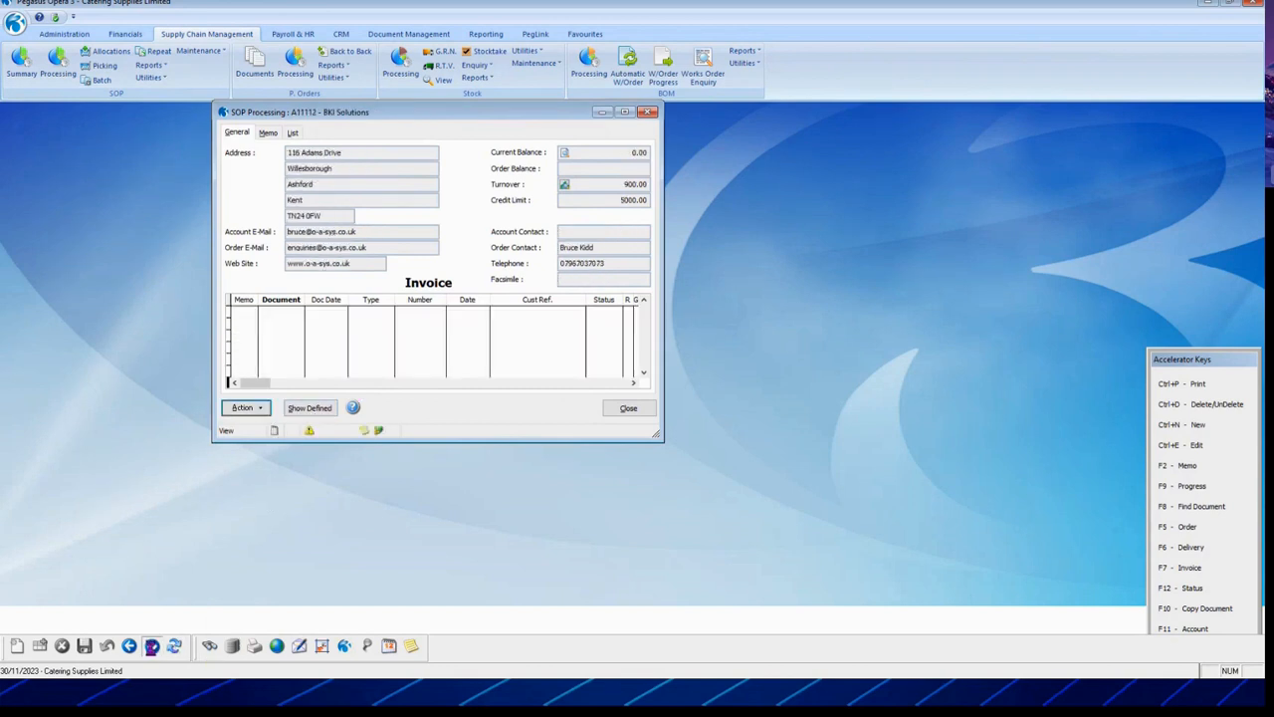
pyautogui.click(129, 647)
pyautogui.rightClick(466, 304)
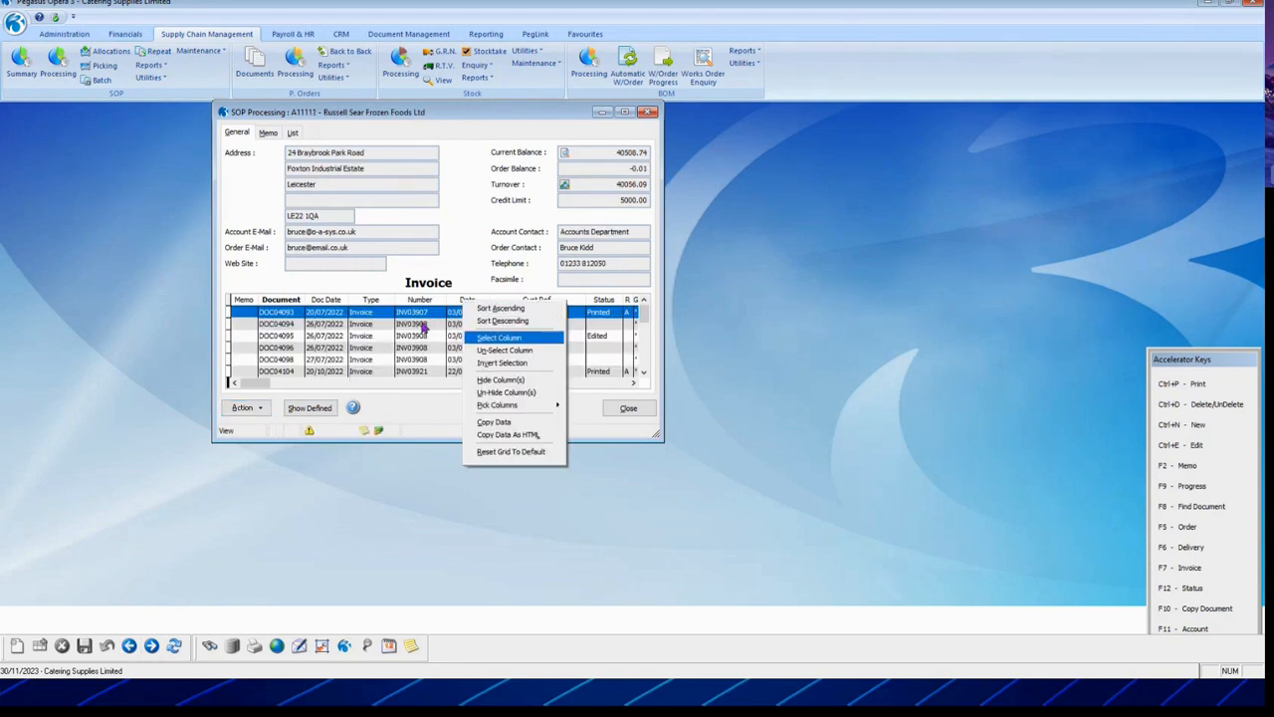
pyautogui.click(497, 424)
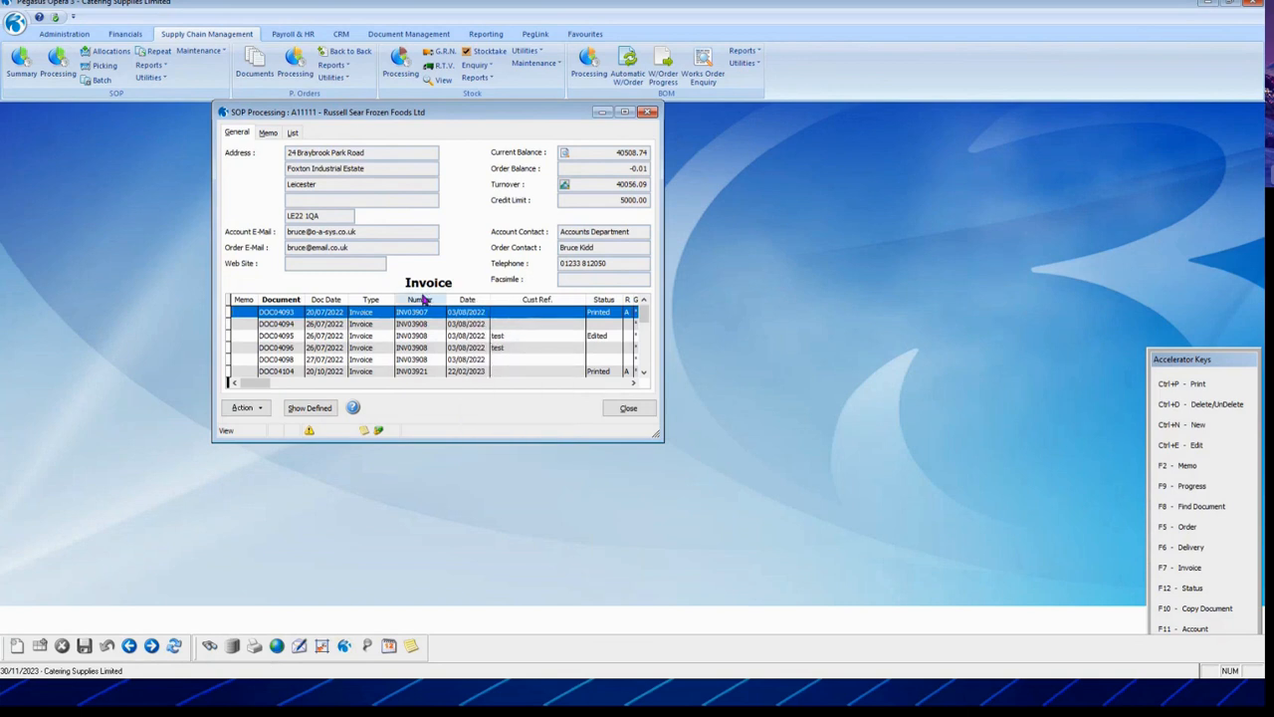
pyautogui.press('super')
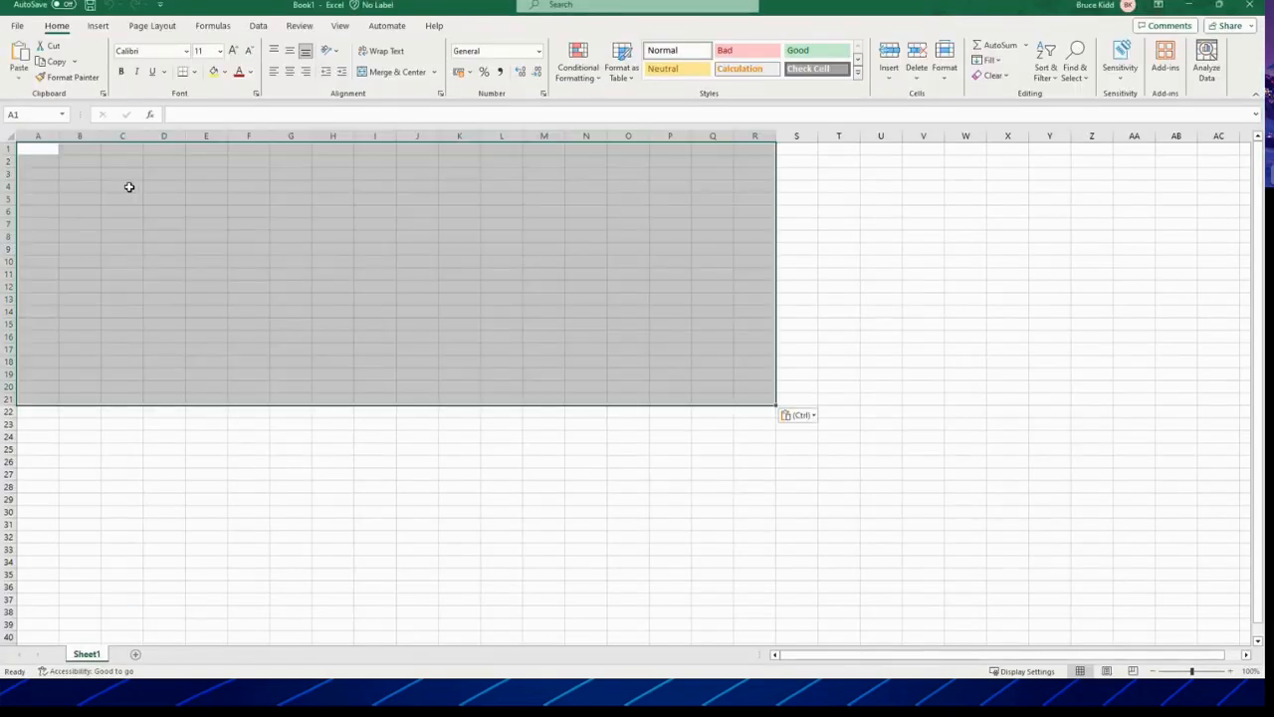
# Step: Autofit every column of the pasted invoice data
pyautogui.click(11, 138)
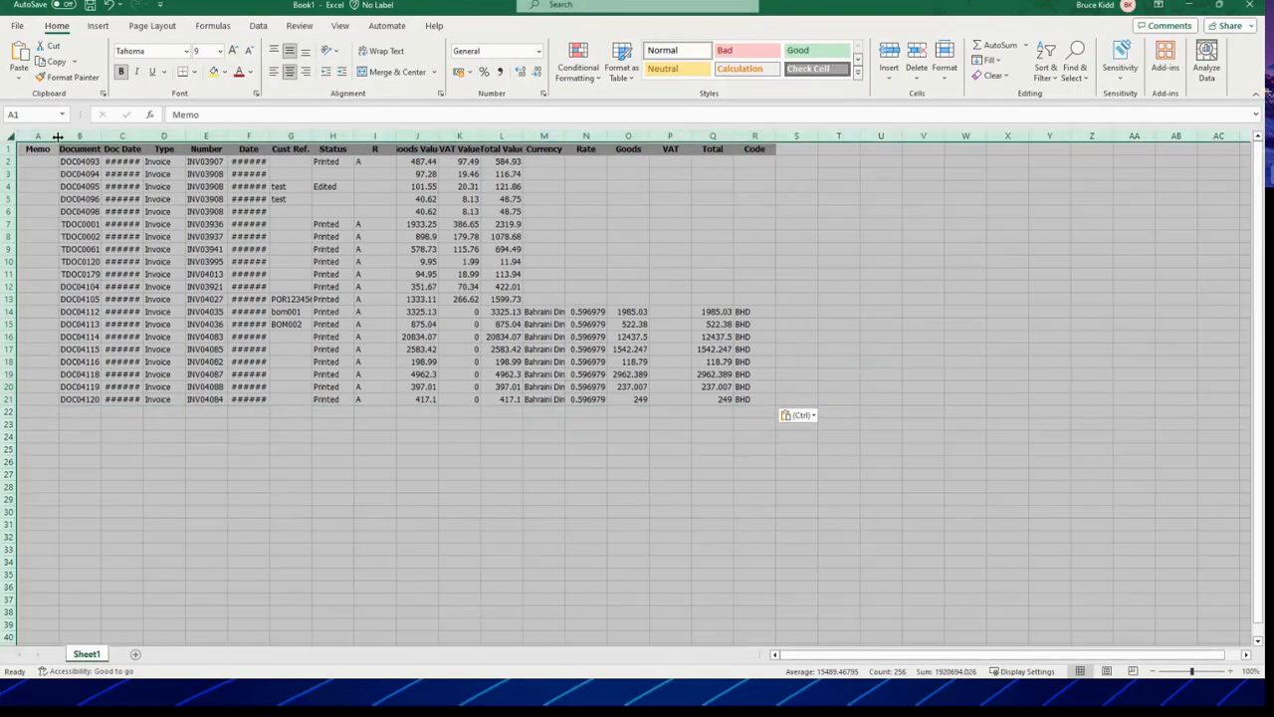
pyautogui.doubleClick(59, 135)
pyautogui.click(163, 298)
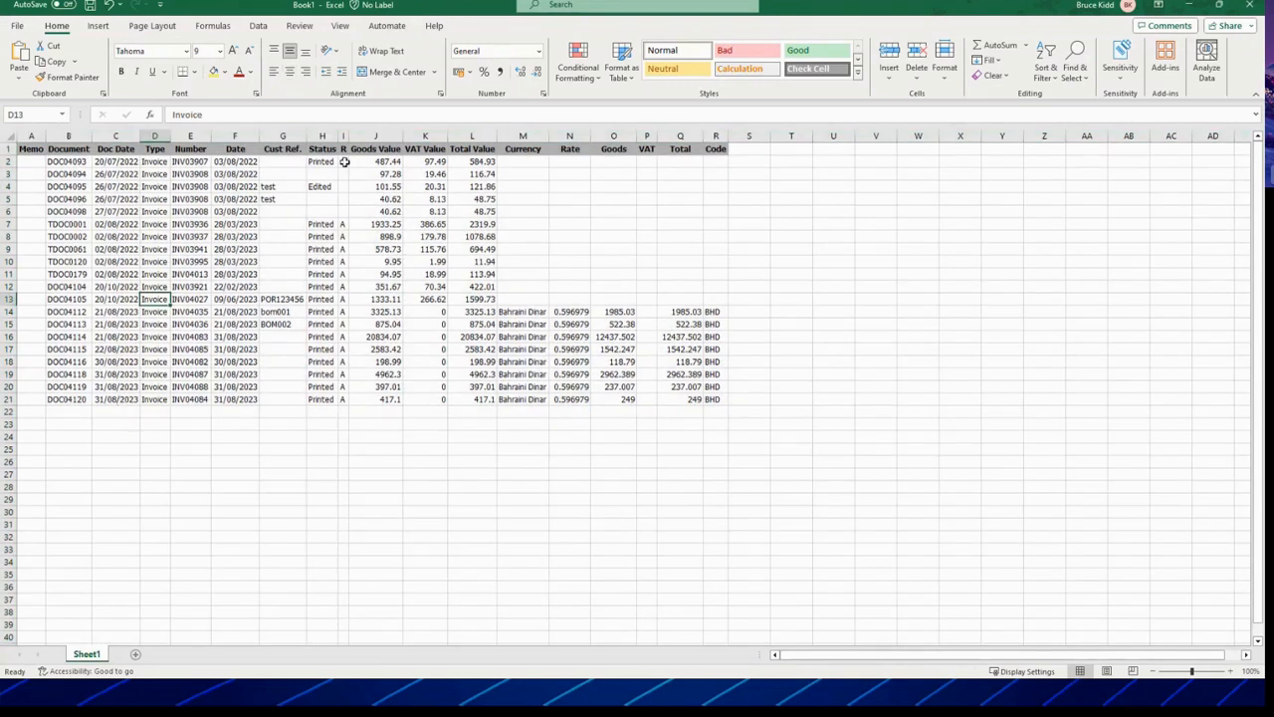
# Step: AutoSum Goods Value in J22 and fill the totals right through L22
pyautogui.click(388, 417)
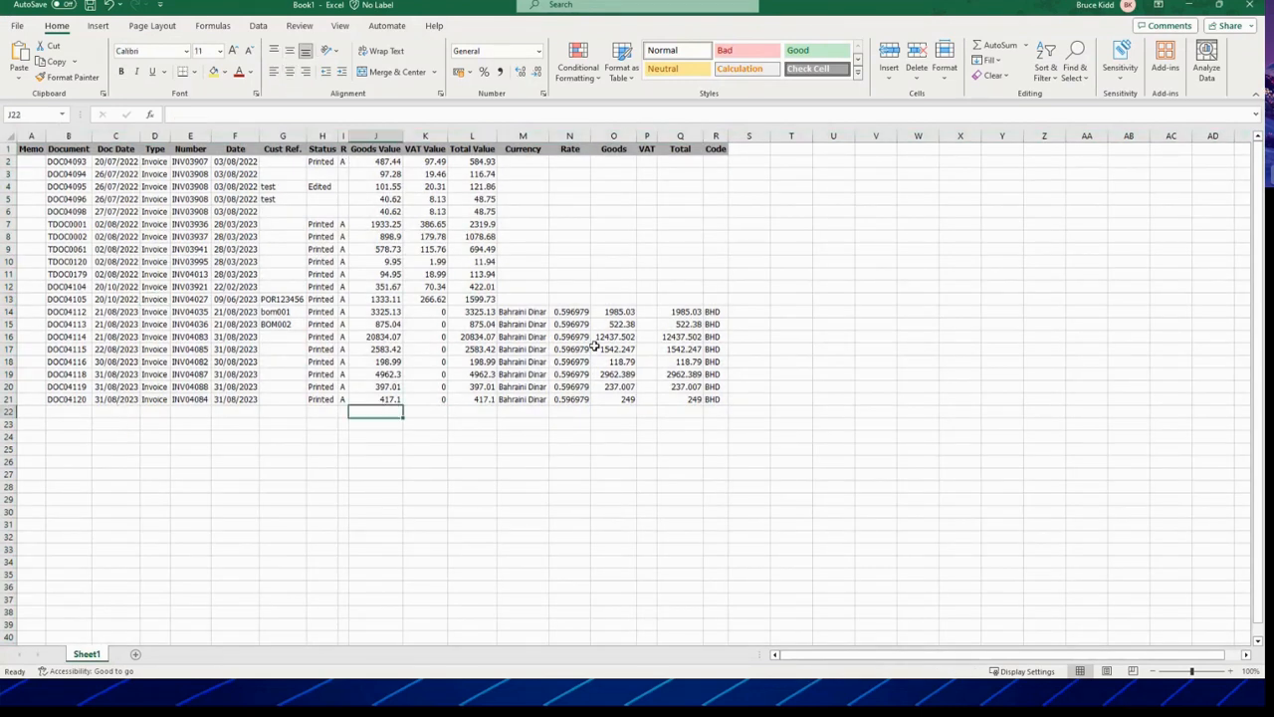
pyautogui.click(995, 44)
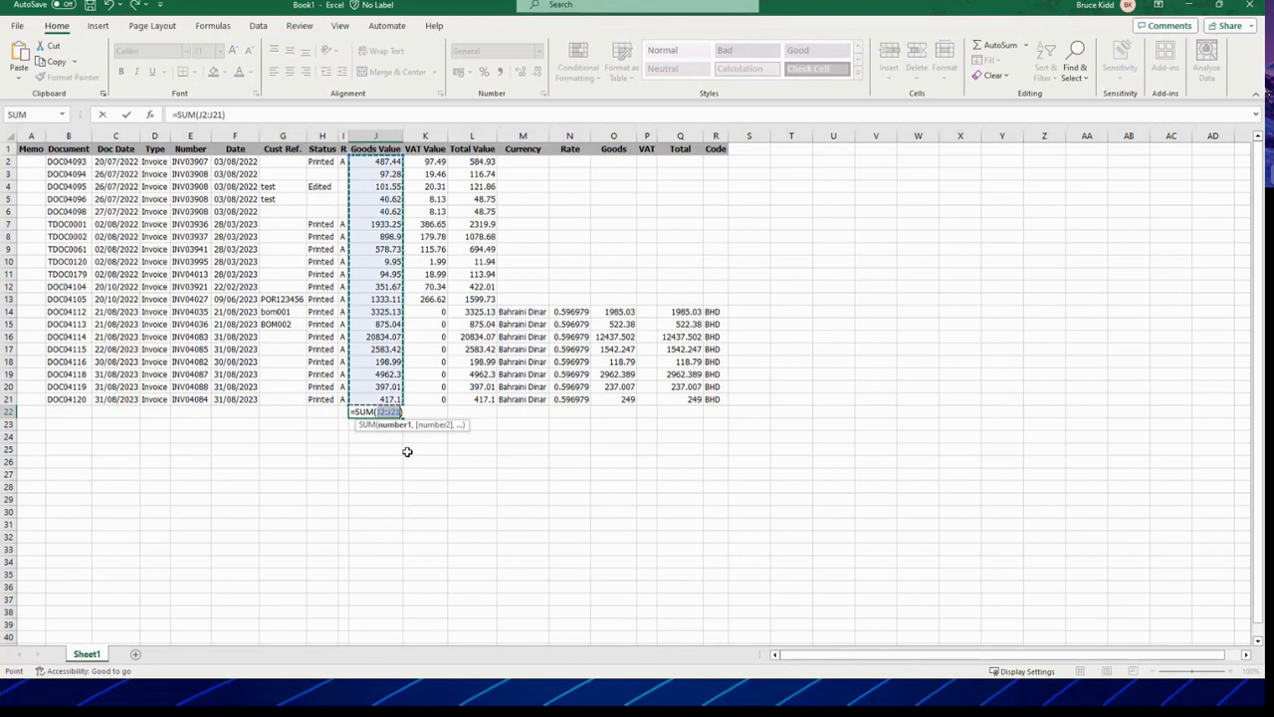
pyautogui.press('Return')
pyautogui.click(374, 400)
pyautogui.click(379, 413)
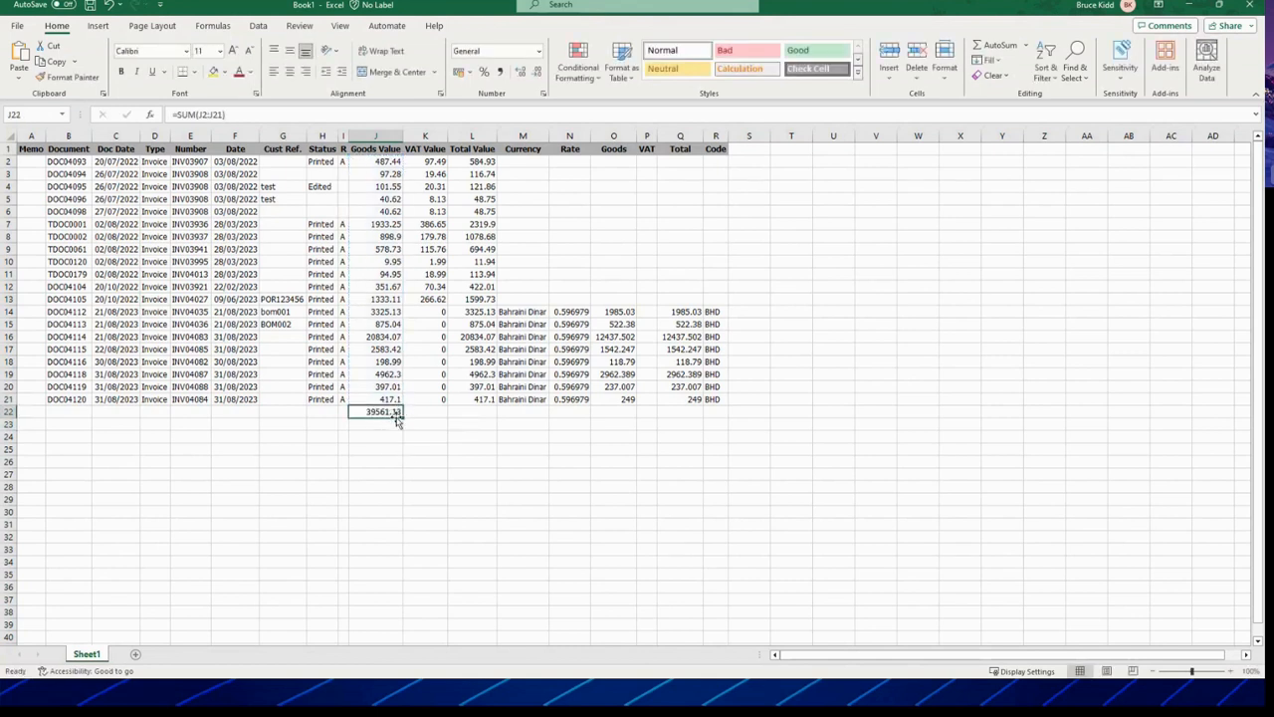
pyautogui.moveTo(402, 416); pyautogui.dragTo(516, 410)
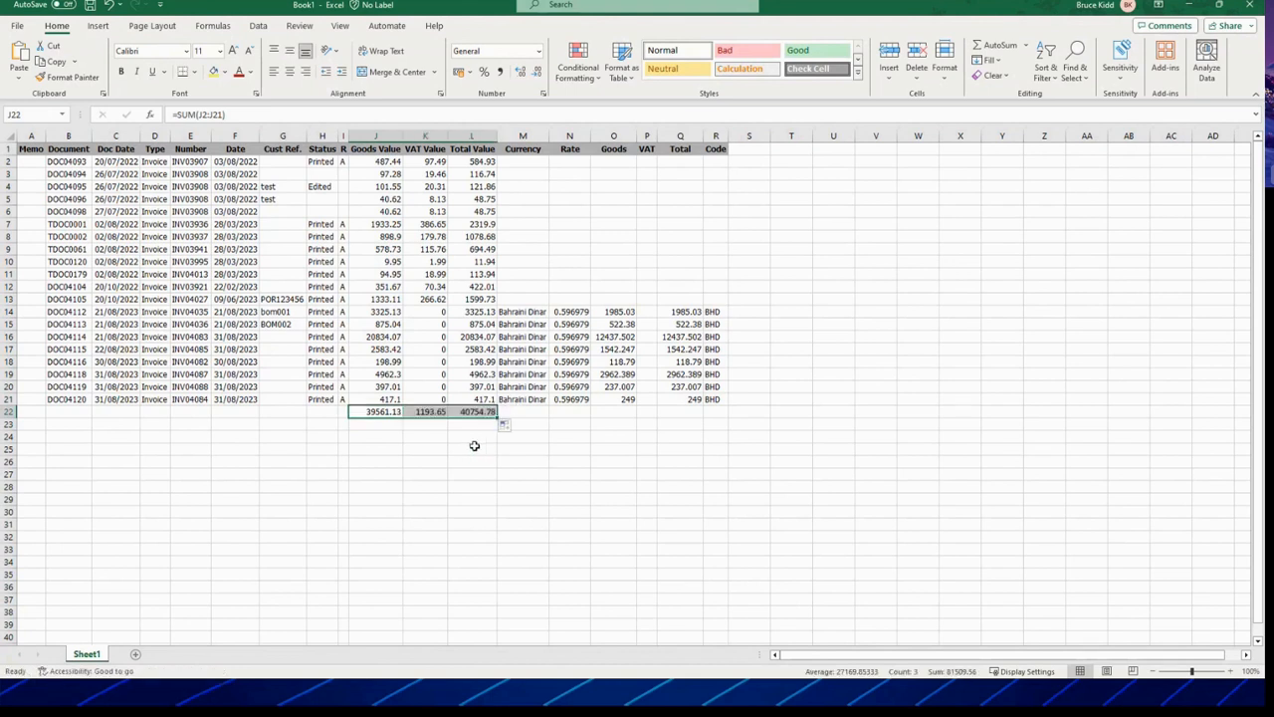
pyautogui.click(424, 472)
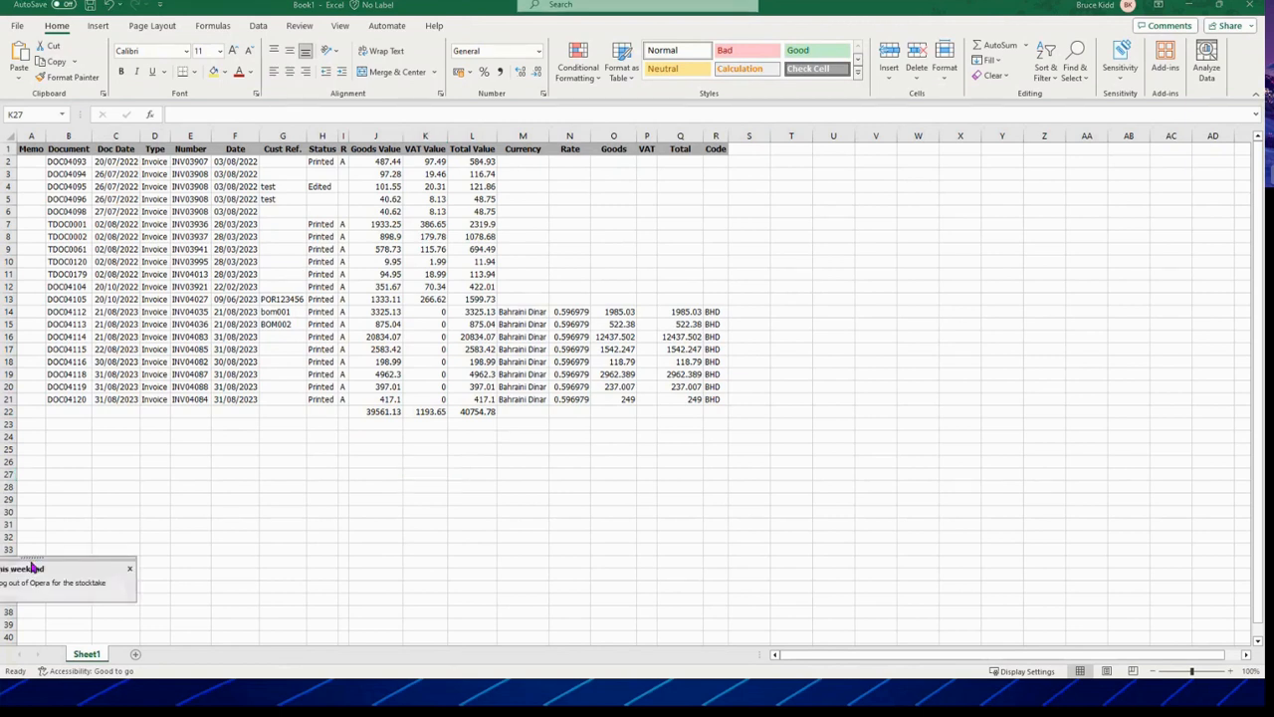
# Step: Minimise Excel and close the SOP Processing window in Opera
pyautogui.moveTo(998, 595); pyautogui.dragTo(1118, 578)
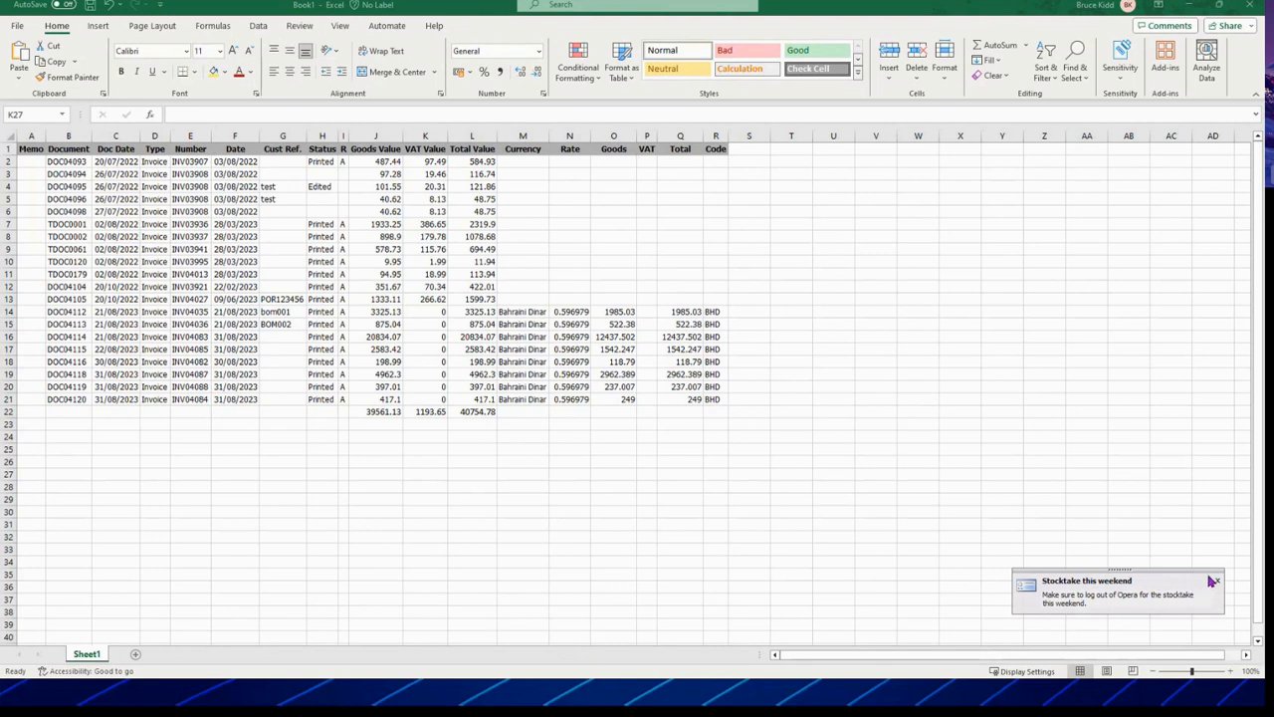
pyautogui.click(1191, 9)
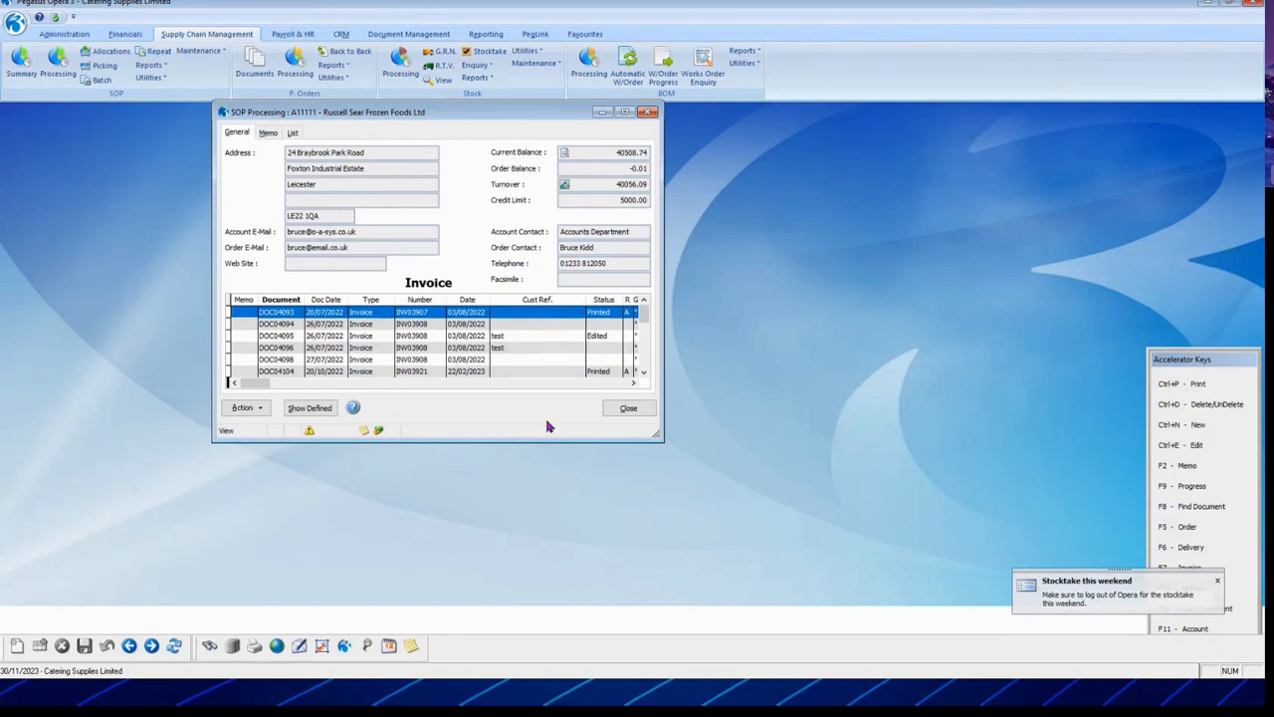
pyautogui.click(627, 411)
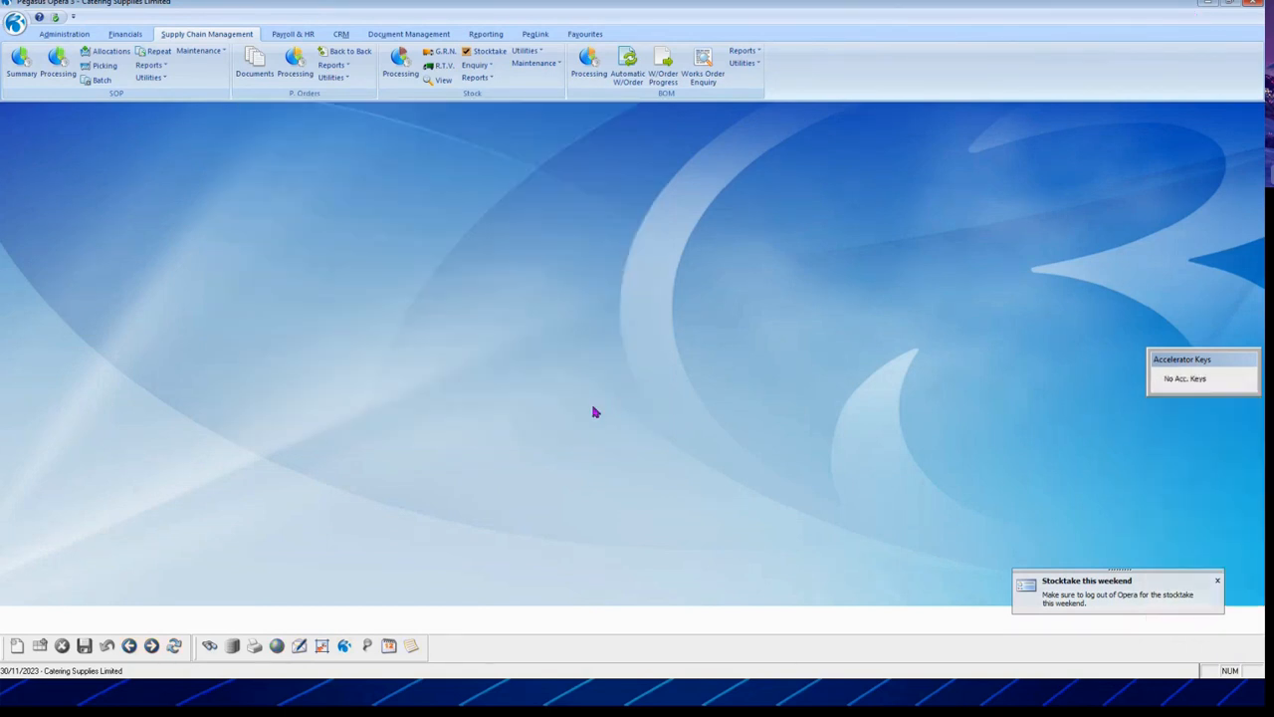
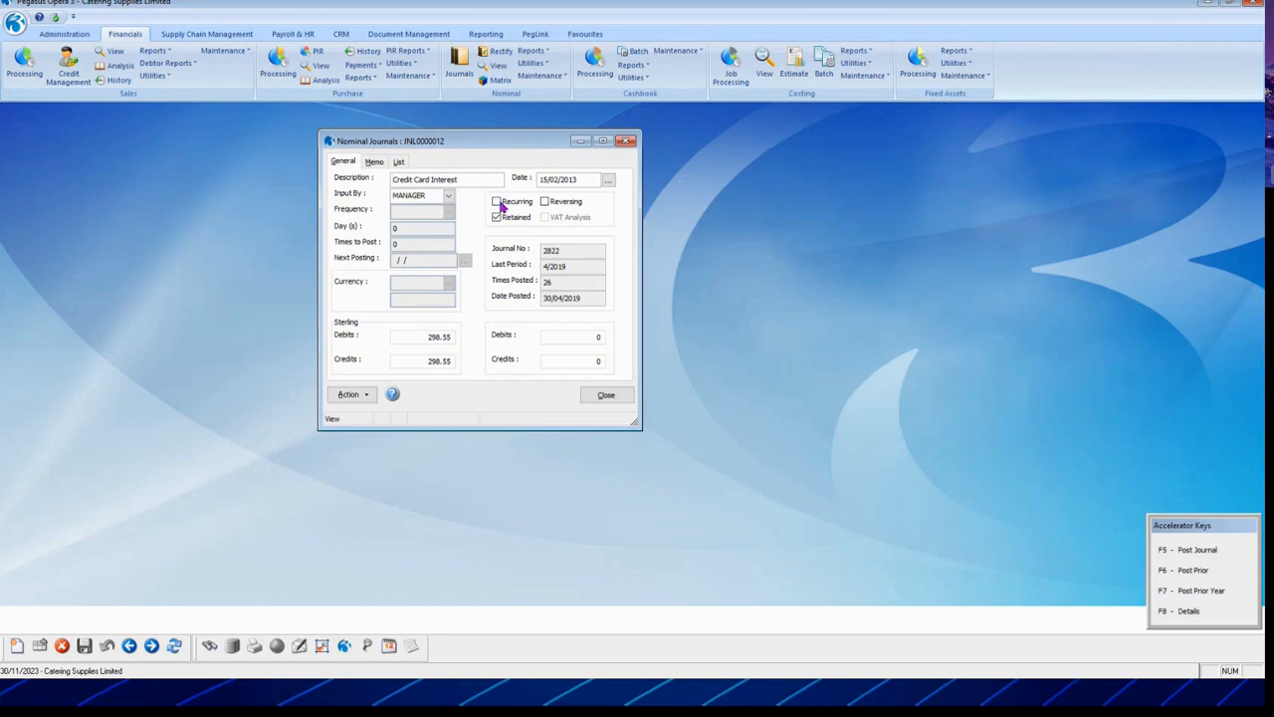
# Step: List the nominal journals and open JNL0011222 Period End Accruals
pyautogui.click(400, 163)
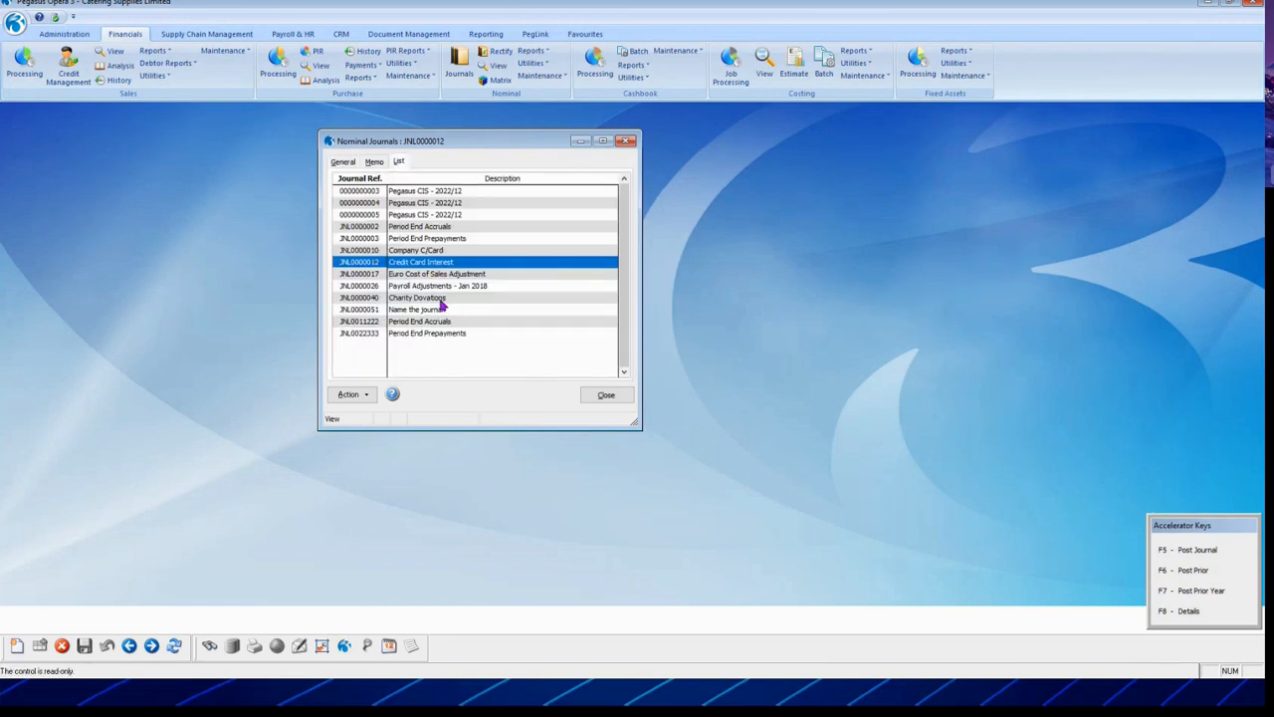
pyautogui.click(441, 300)
pyautogui.click(438, 288)
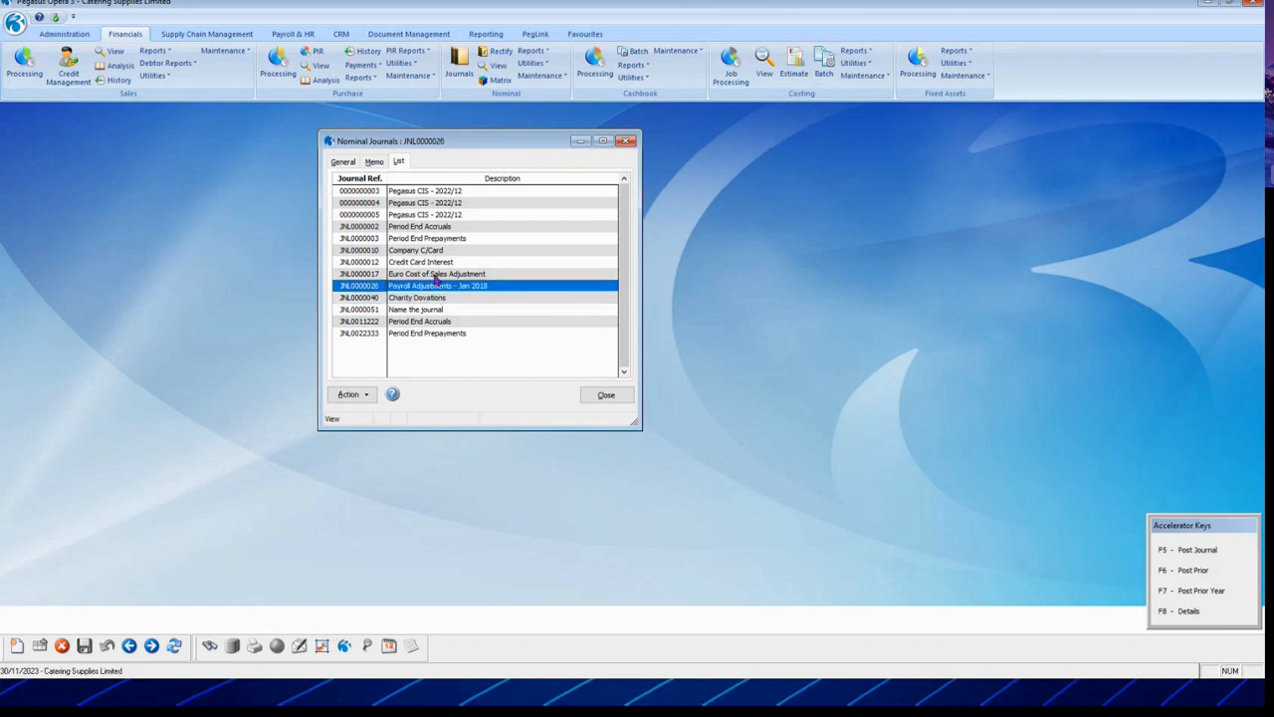
pyautogui.click(436, 276)
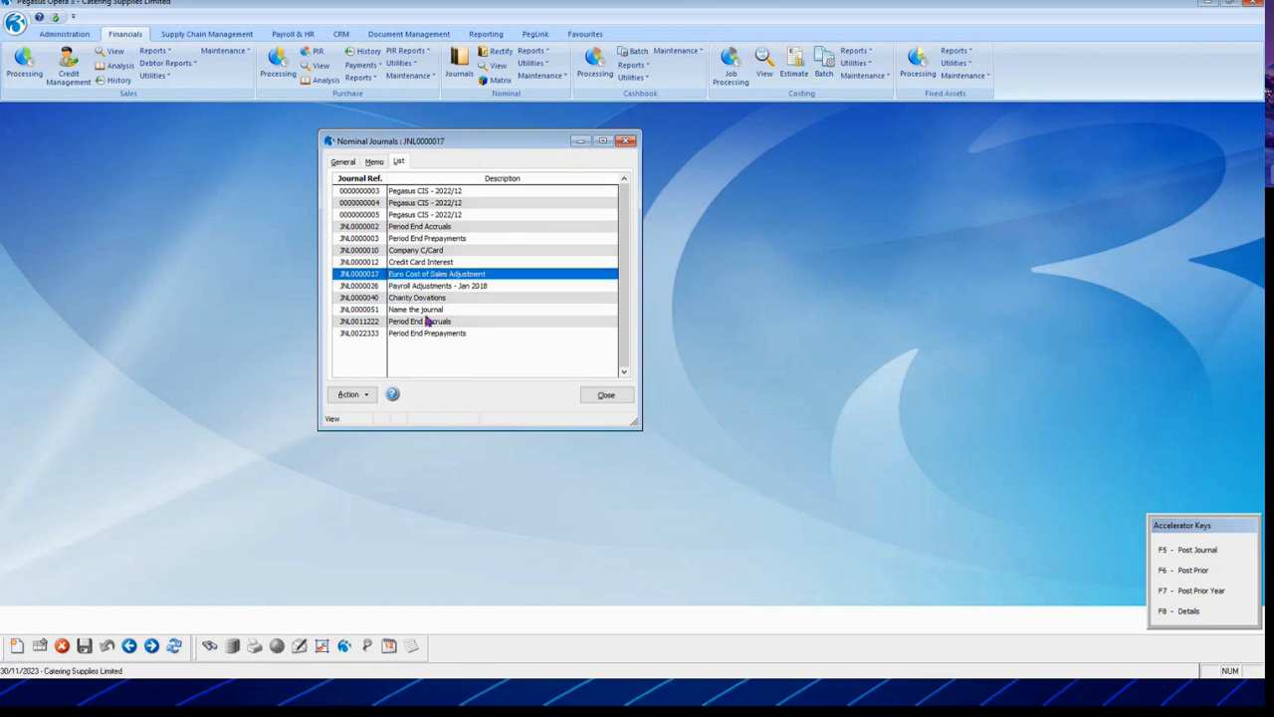
pyautogui.doubleClick(427, 321)
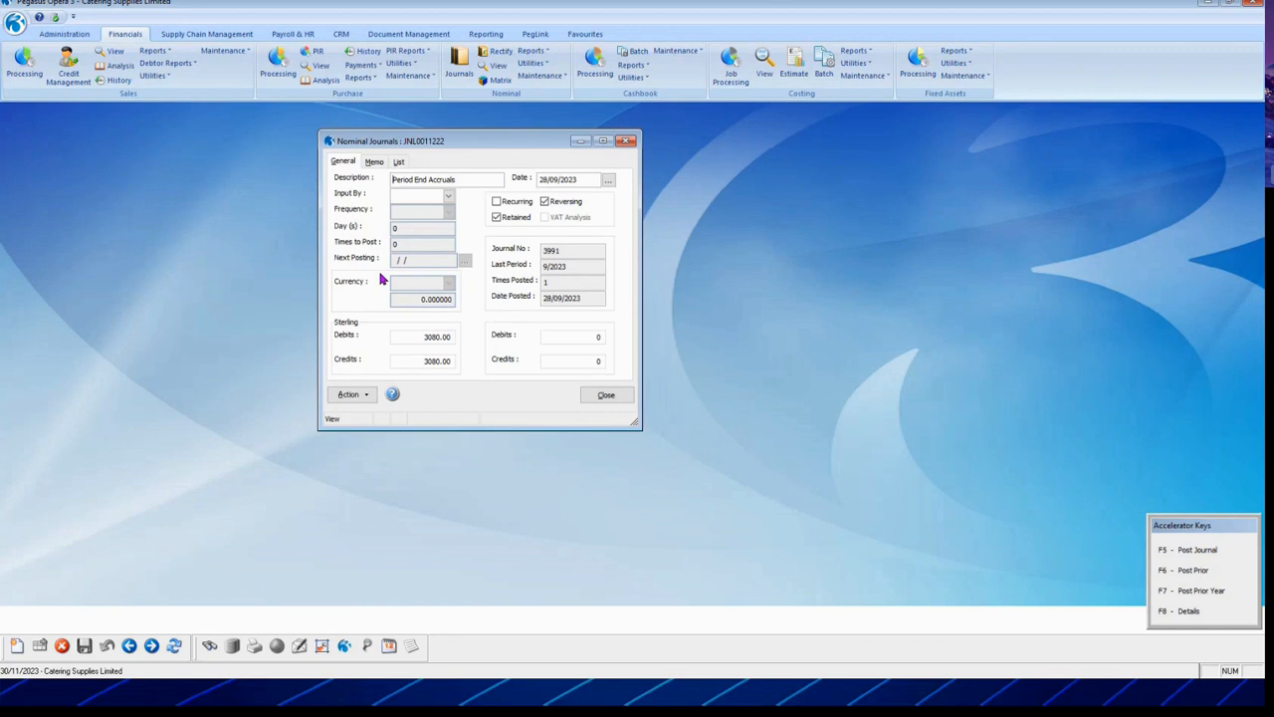
# Step: Step forward through the journals to Credit Card Interest, then close the Nominal Journals window
pyautogui.click(151, 646)
pyautogui.click(151, 646)
pyautogui.click(151, 646)
pyautogui.click(152, 646)
pyautogui.click(151, 647)
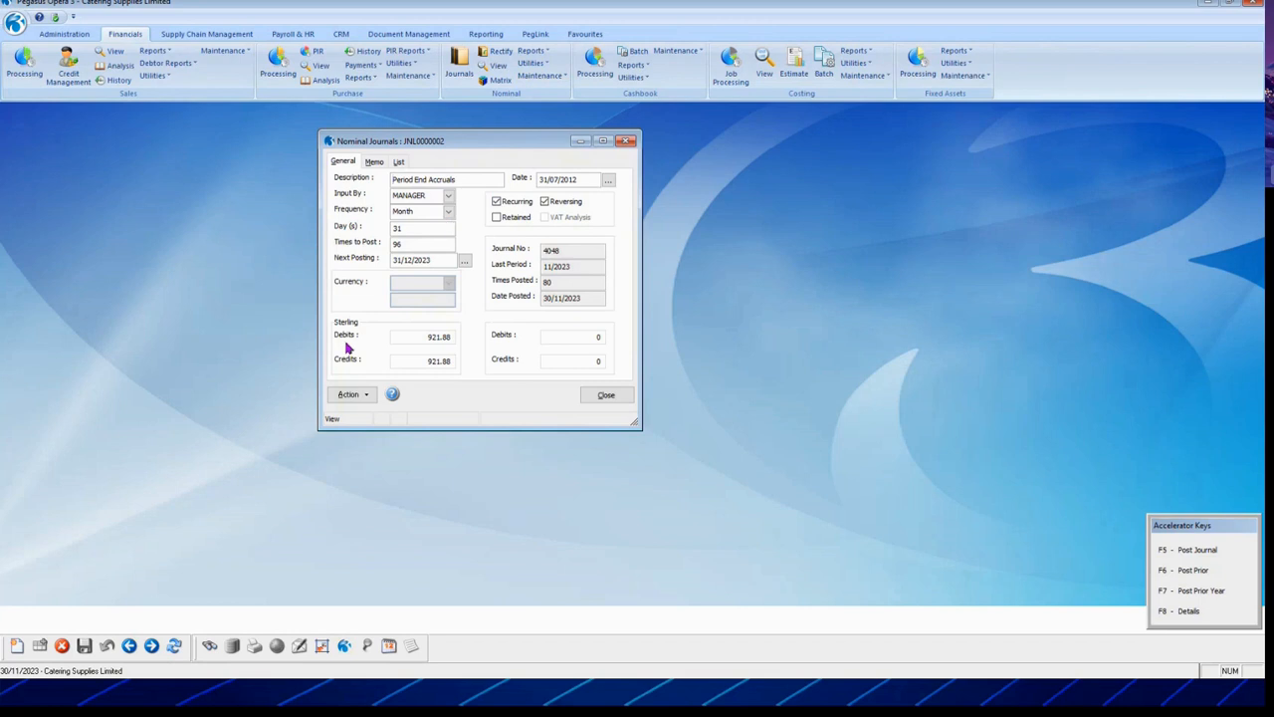
pyautogui.click(151, 648)
pyautogui.click(152, 647)
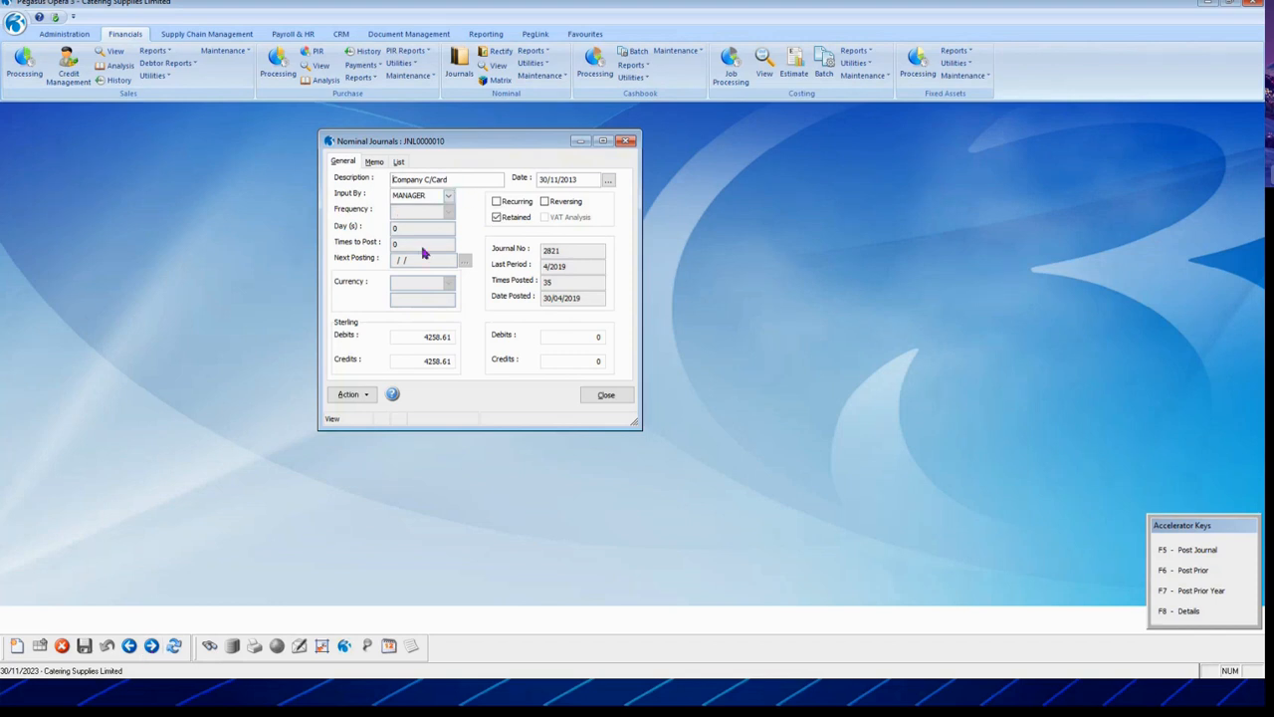
pyautogui.click(151, 647)
pyautogui.click(605, 394)
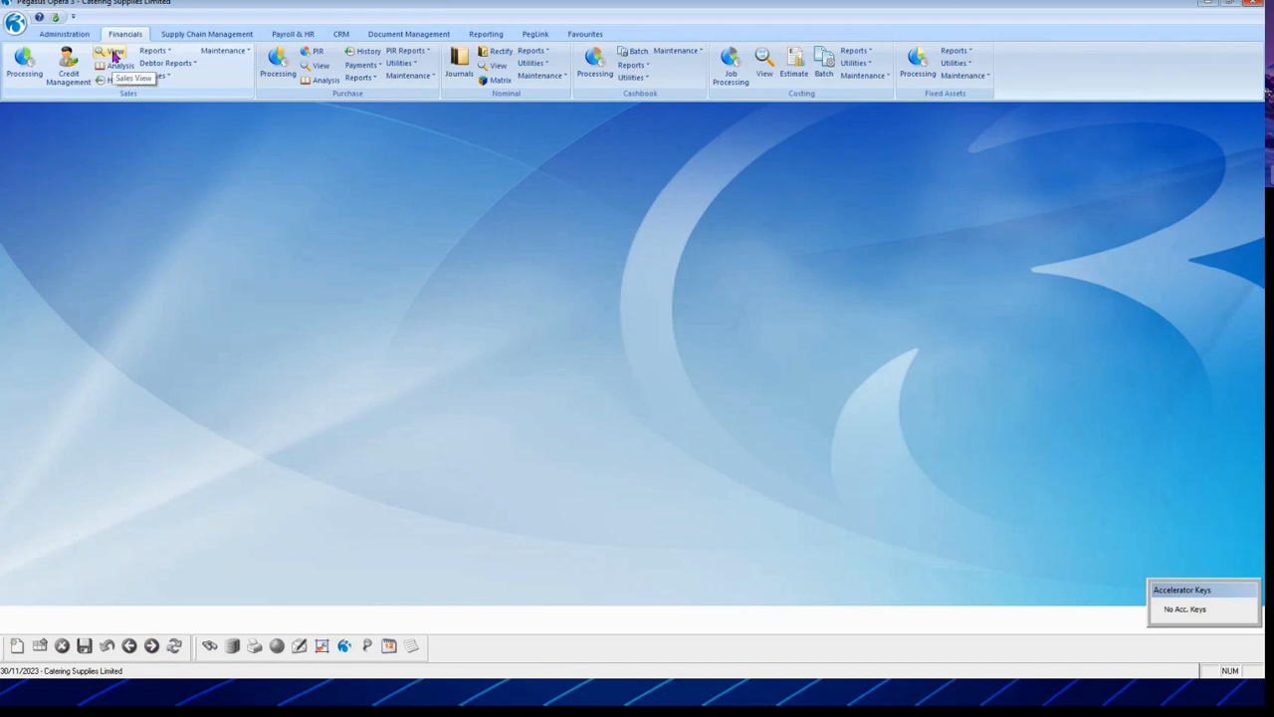
# Step: Load Sales View totals from 01/11/2020 and open the saved sales views maintenance
pyautogui.click(113, 55)
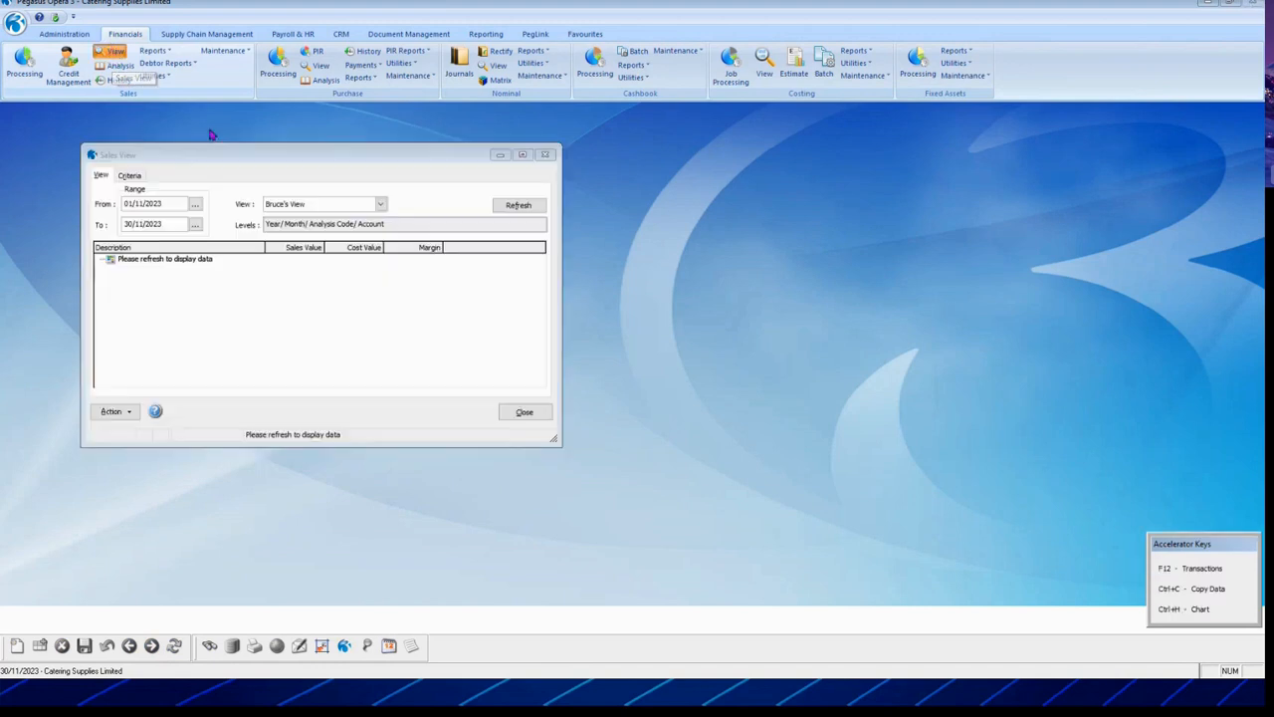
pyautogui.click(125, 175)
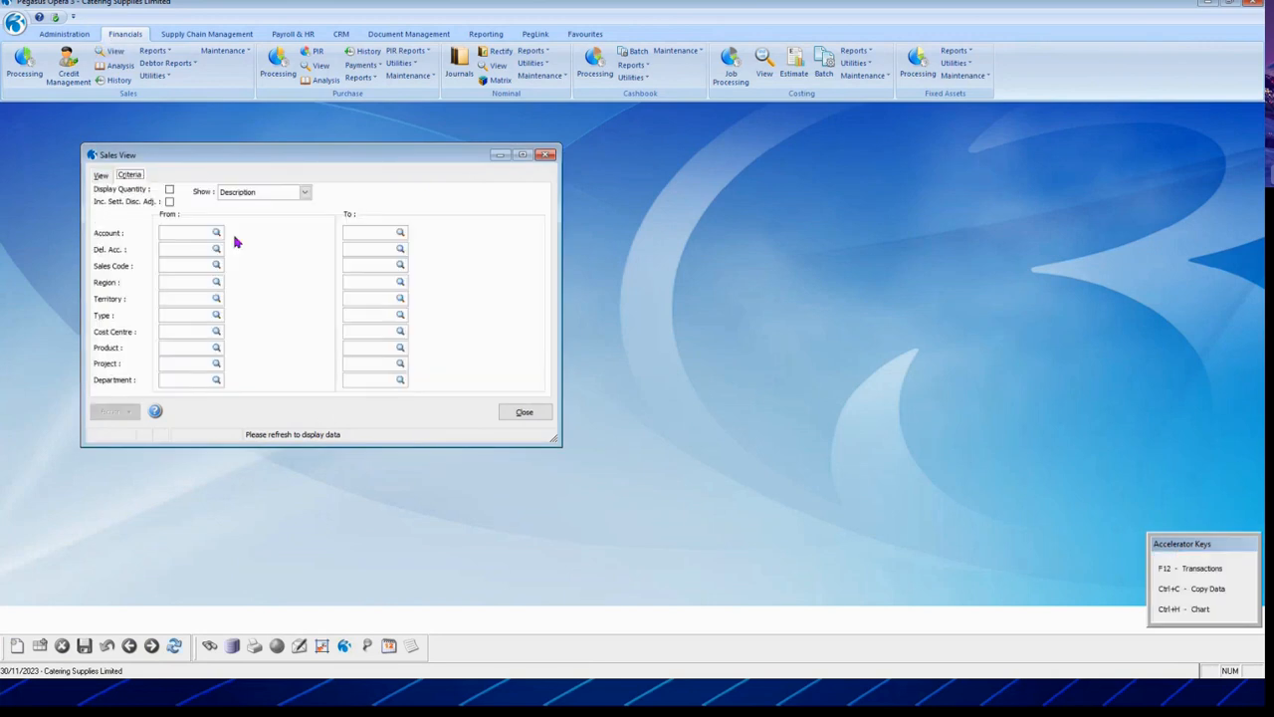
pyautogui.click(102, 175)
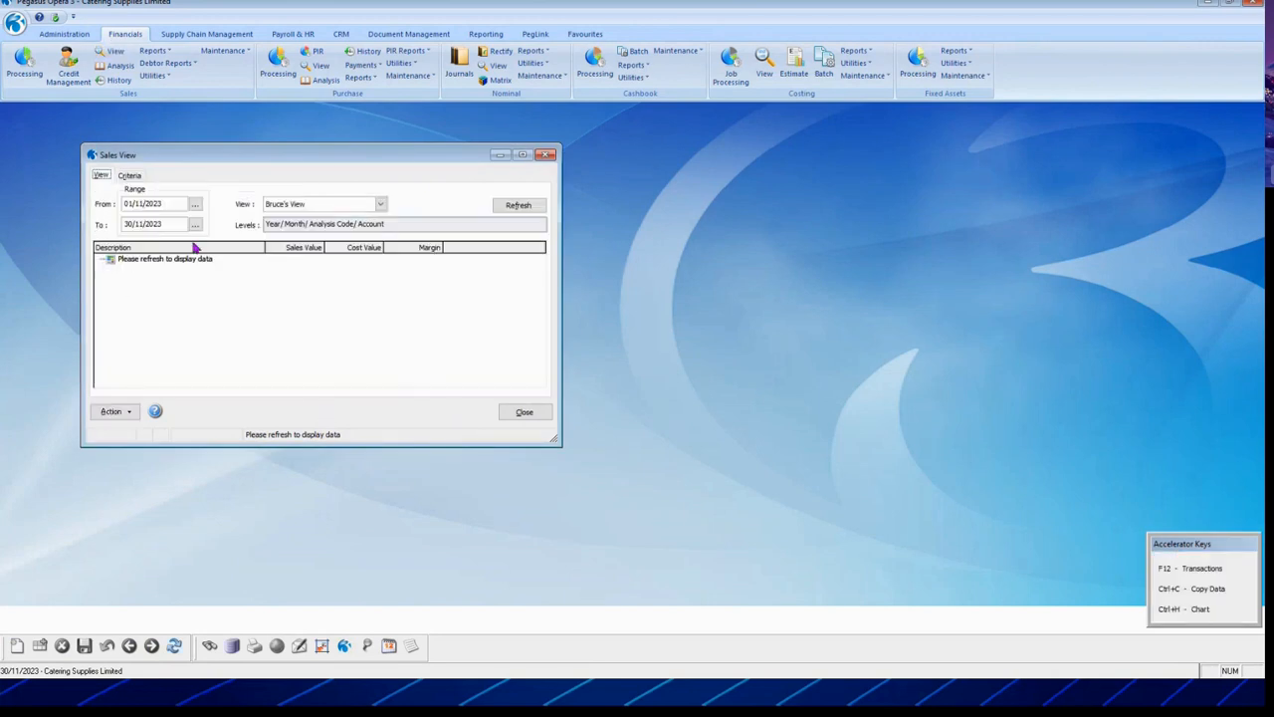
pyautogui.click(160, 204)
pyautogui.click(518, 205)
pyautogui.click(219, 284)
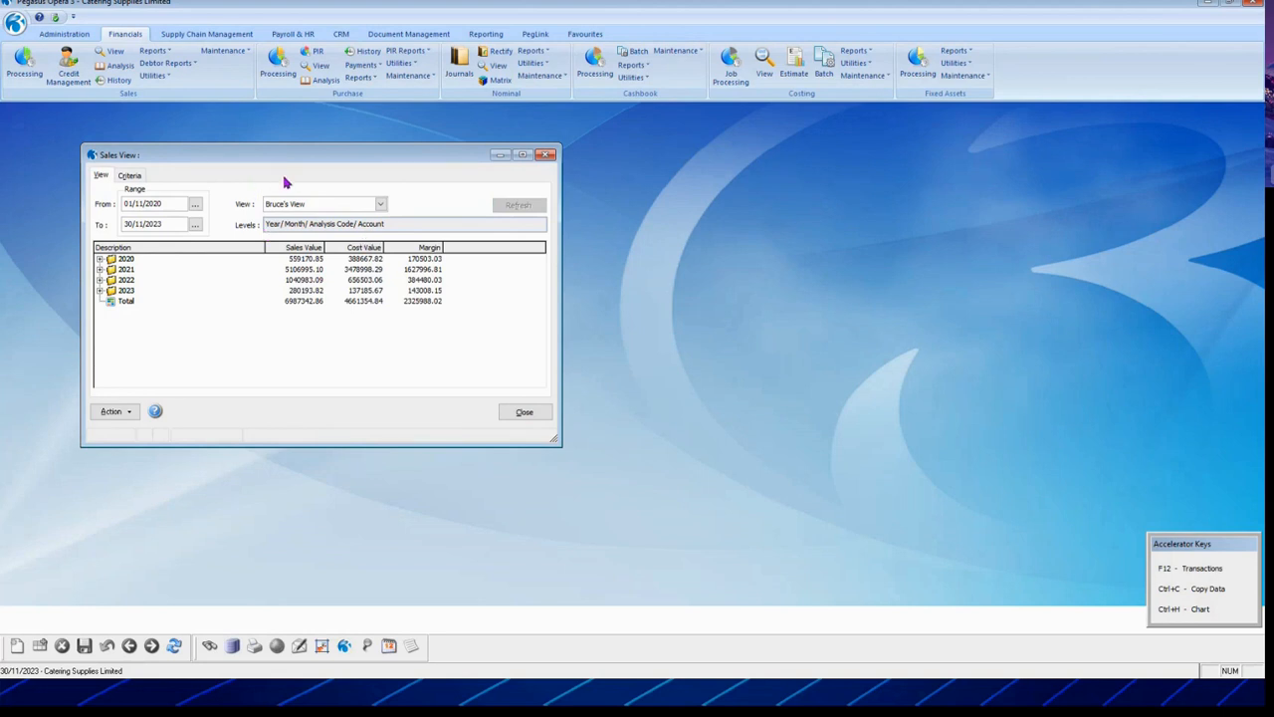
pyautogui.click(225, 49)
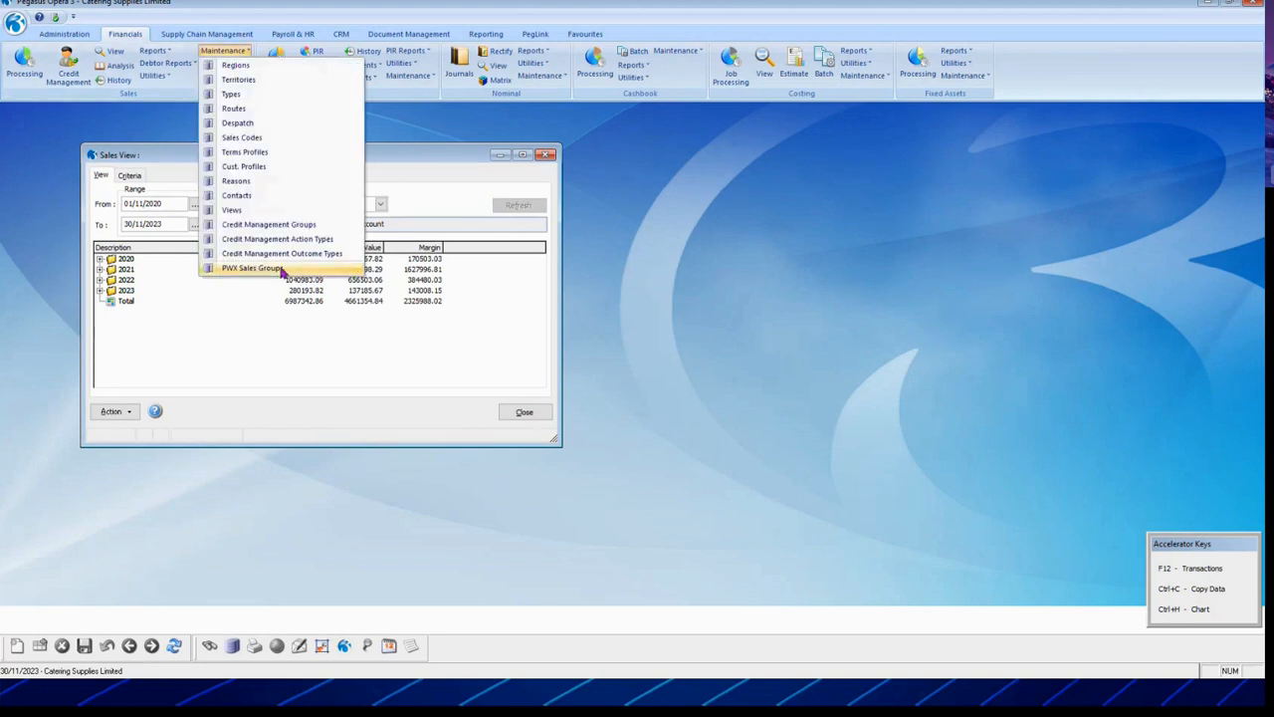
pyautogui.click(261, 211)
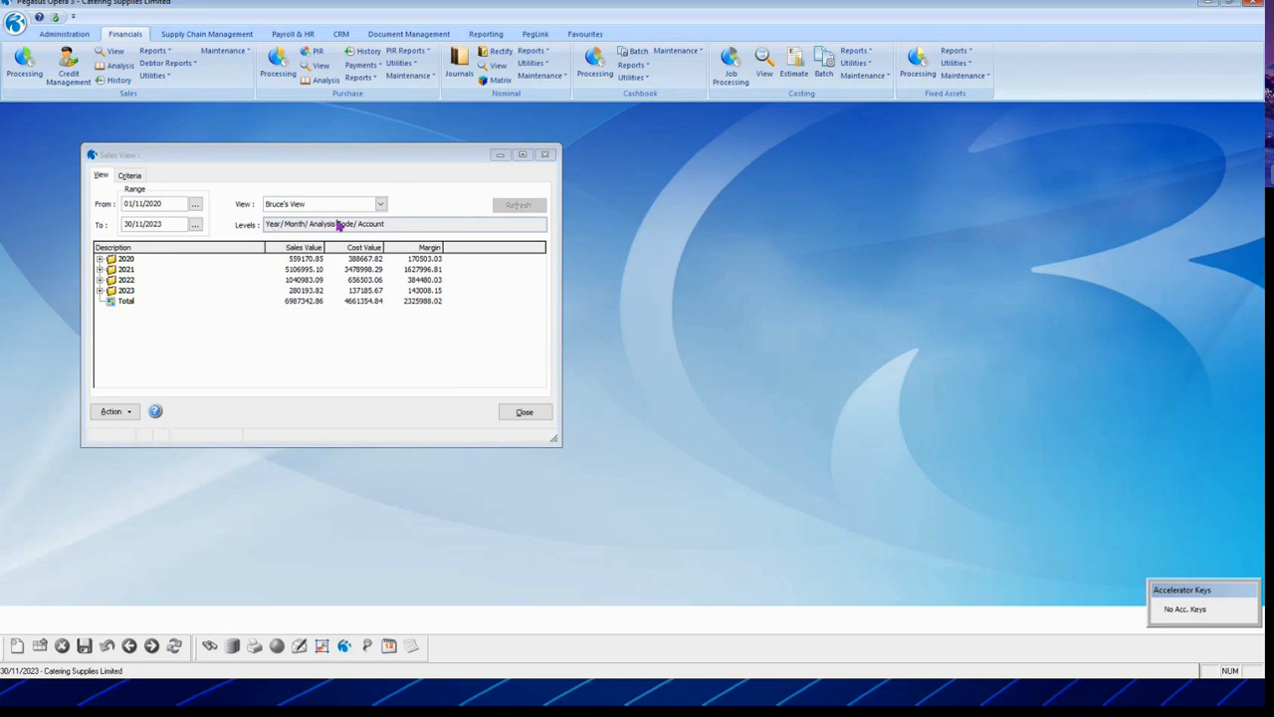
# Step: Drill into 2020 > November > Lease - Accessories accounts, then collapse November
pyautogui.click(100, 259)
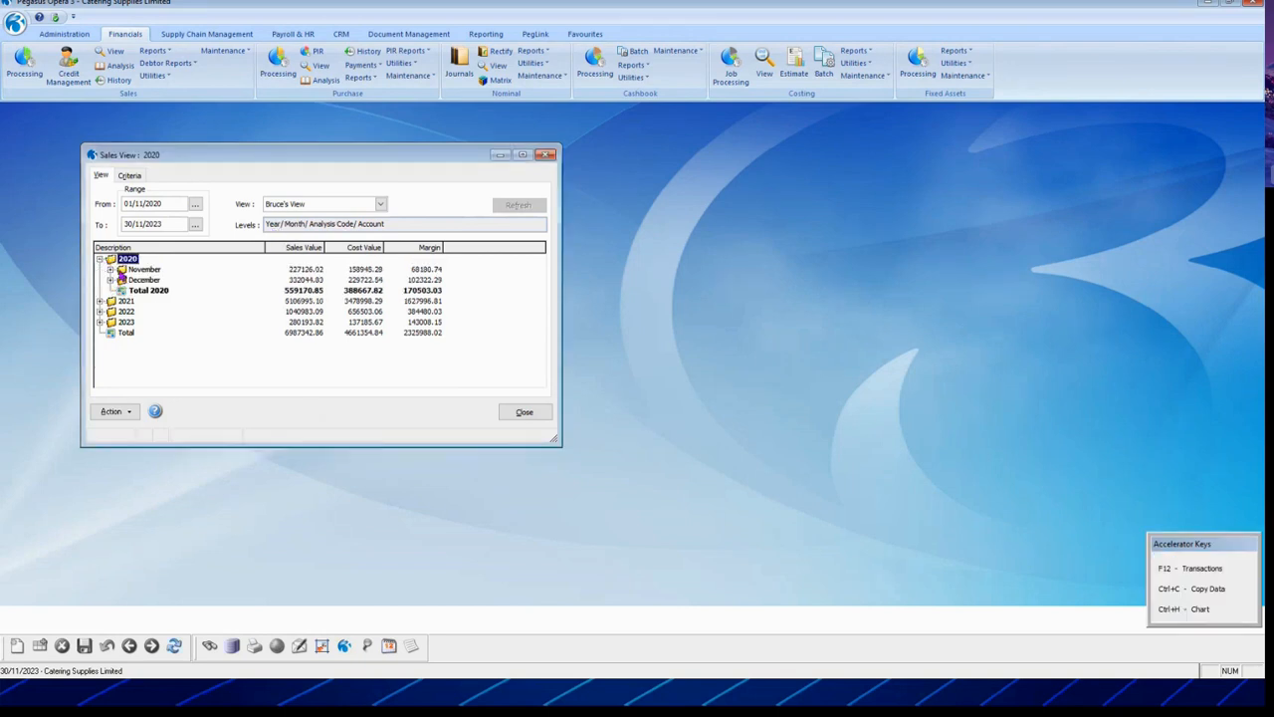
pyautogui.click(111, 269)
pyautogui.click(121, 282)
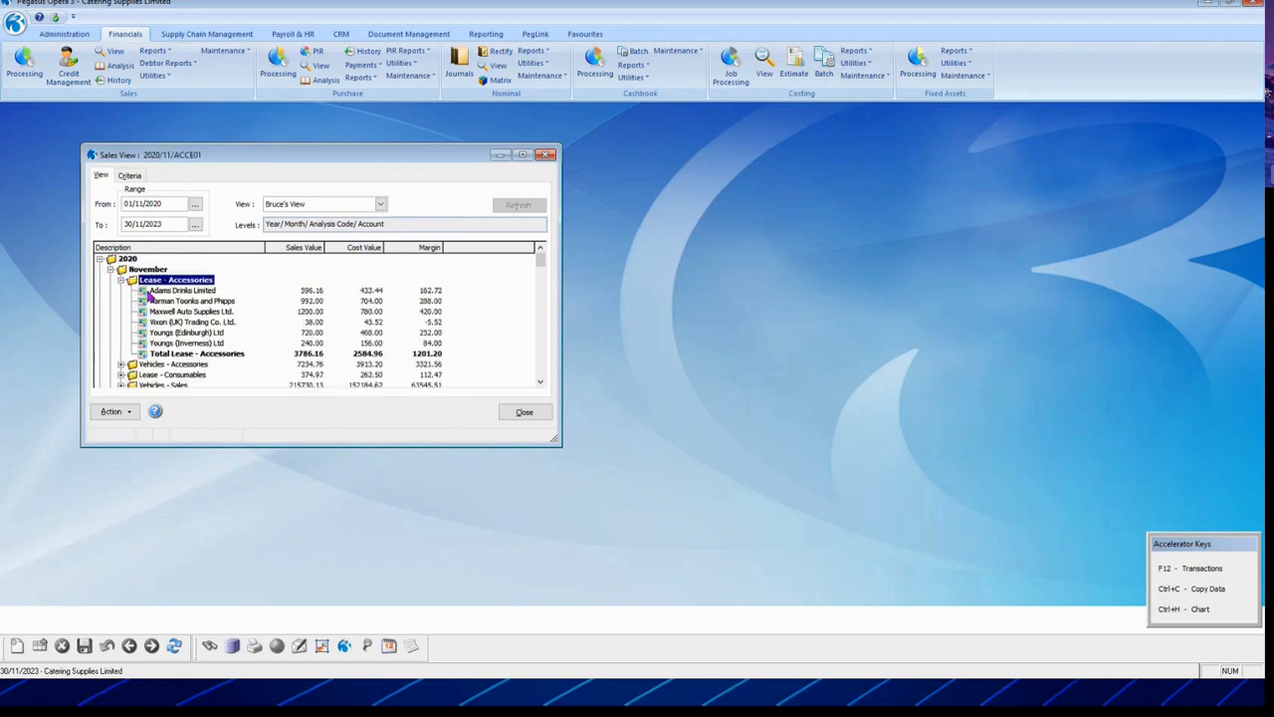
pyautogui.click(151, 288)
pyautogui.click(110, 270)
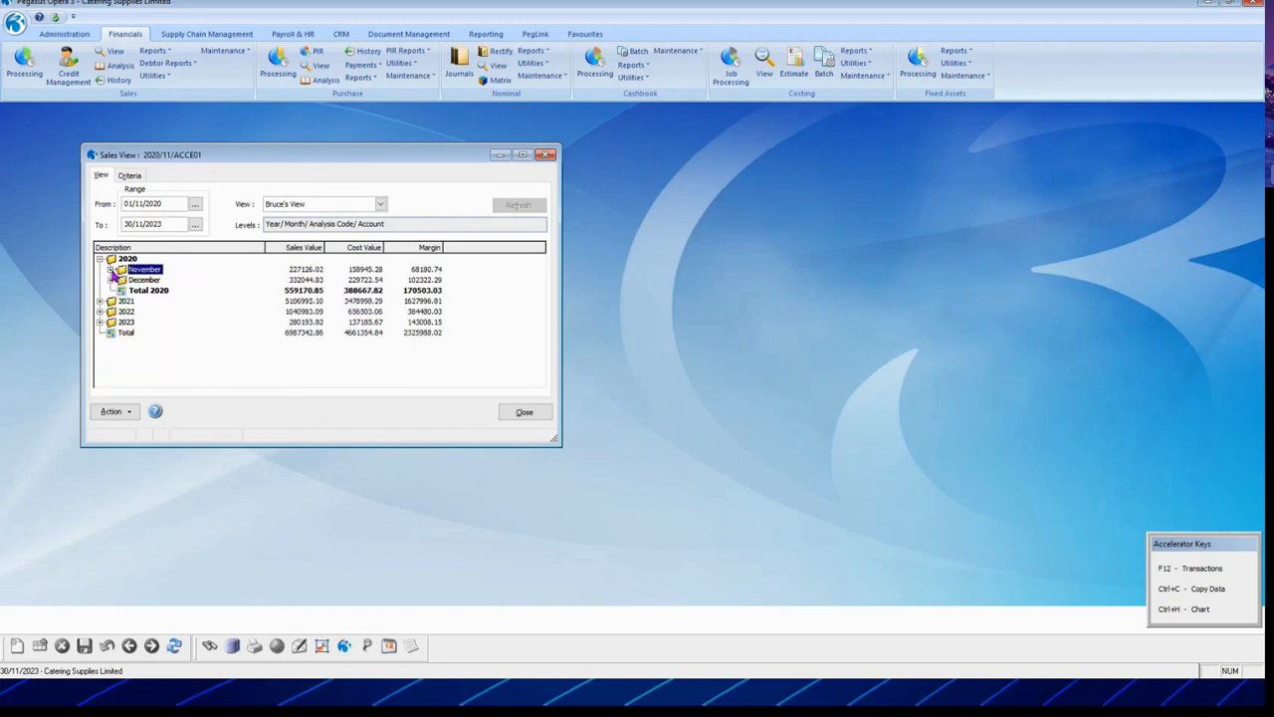
# Step: Review November 2020's transactions, checking INV03223 and the Qty column, then close the Sales View
pyautogui.press('F12')
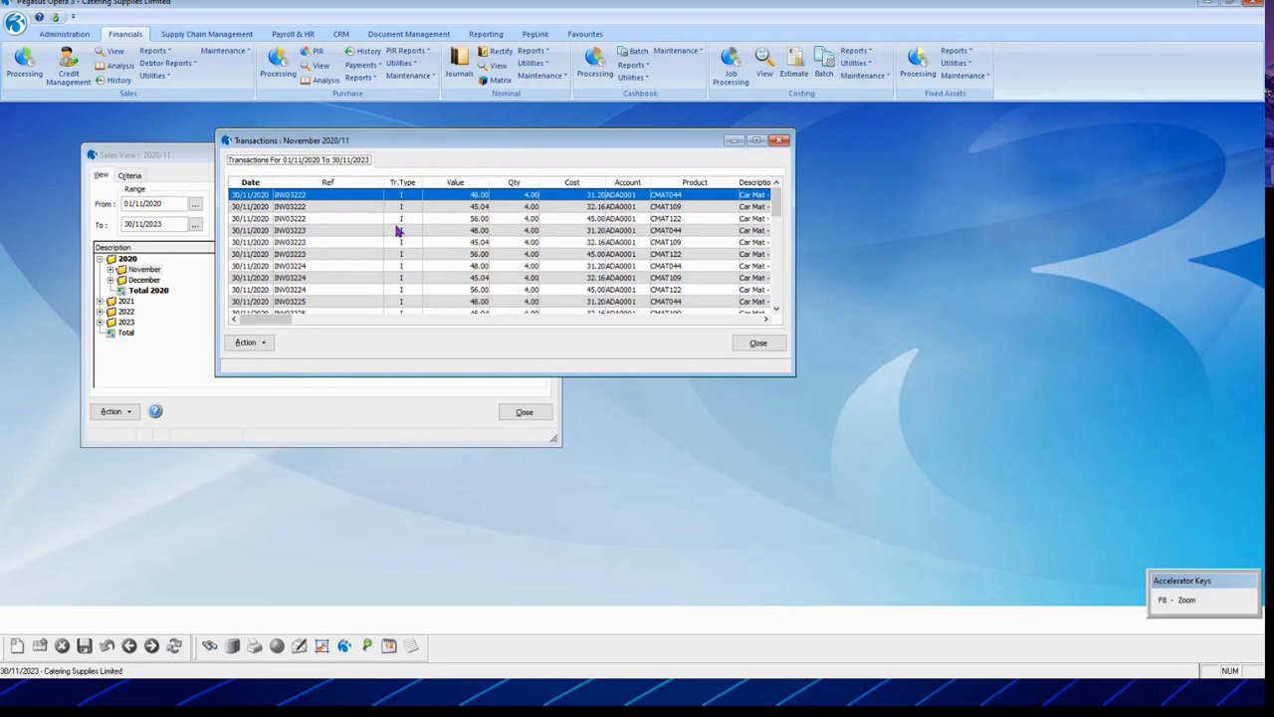
pyautogui.click(397, 230)
pyautogui.press('F8')
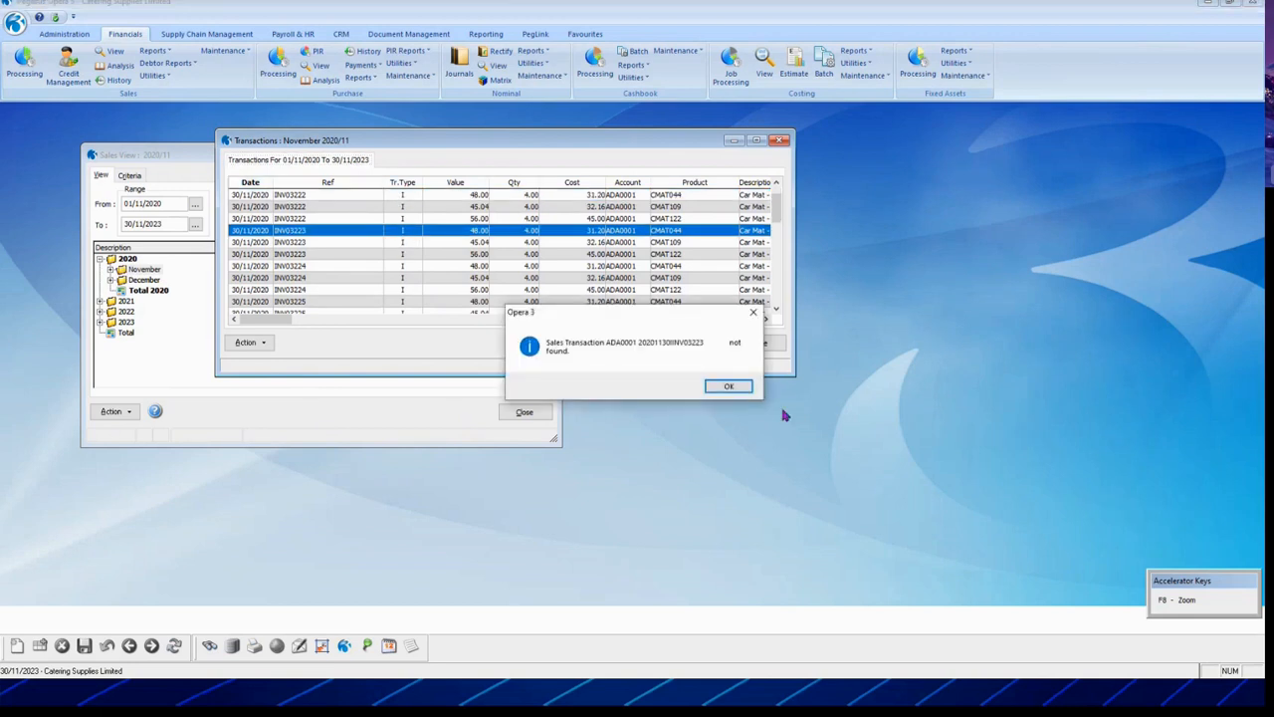
pyautogui.click(740, 389)
pyautogui.scroll(-3, 615, 319)
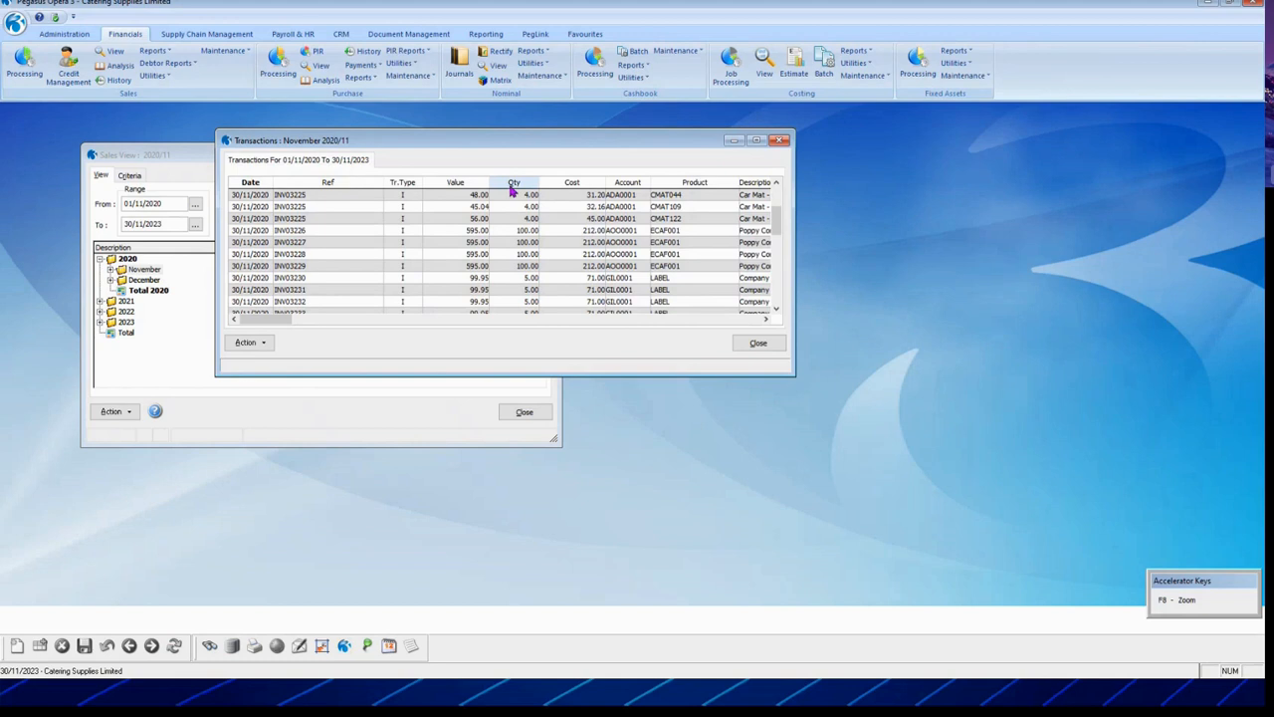
pyautogui.rightClick(512, 183)
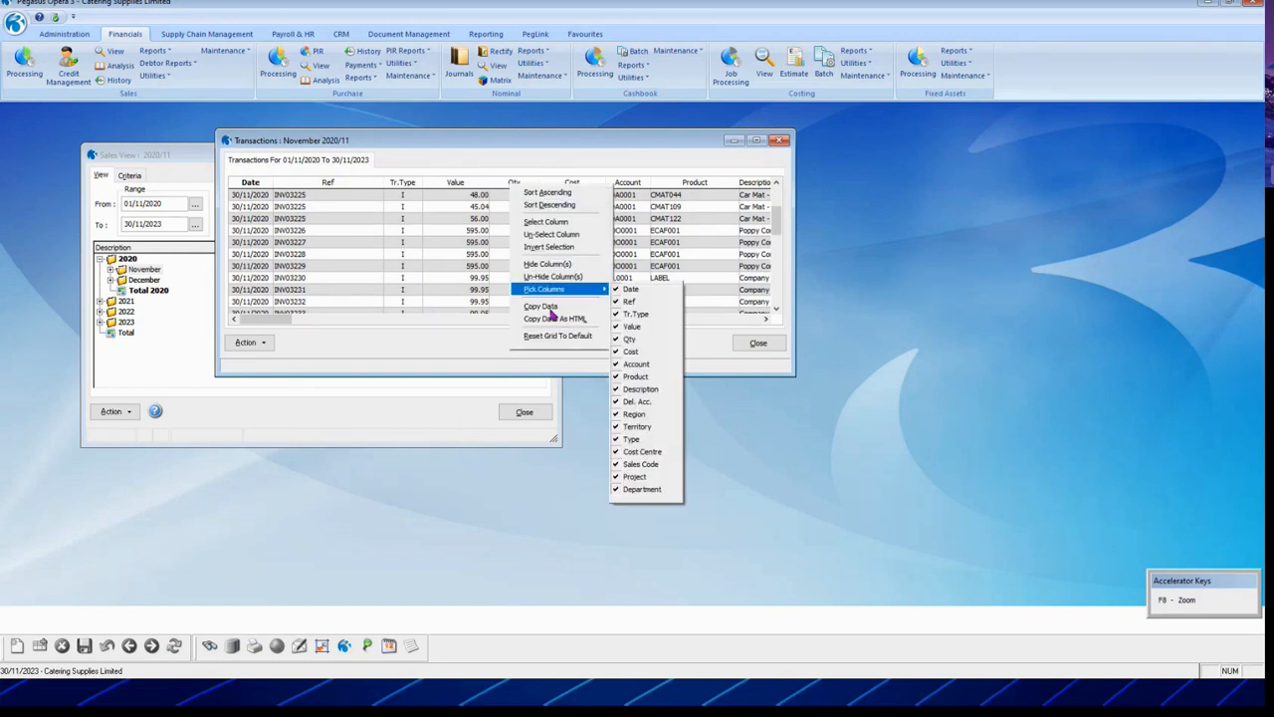
pyautogui.click(547, 308)
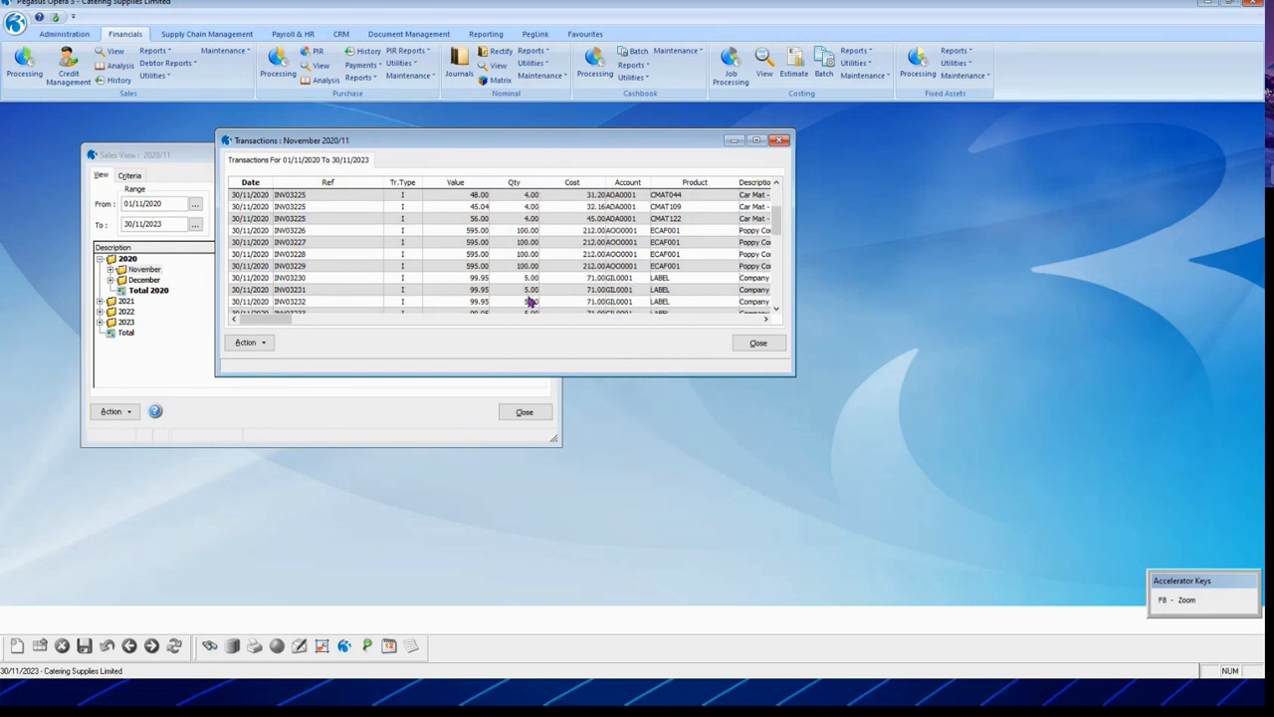
pyautogui.scroll(-10, 683, 256)
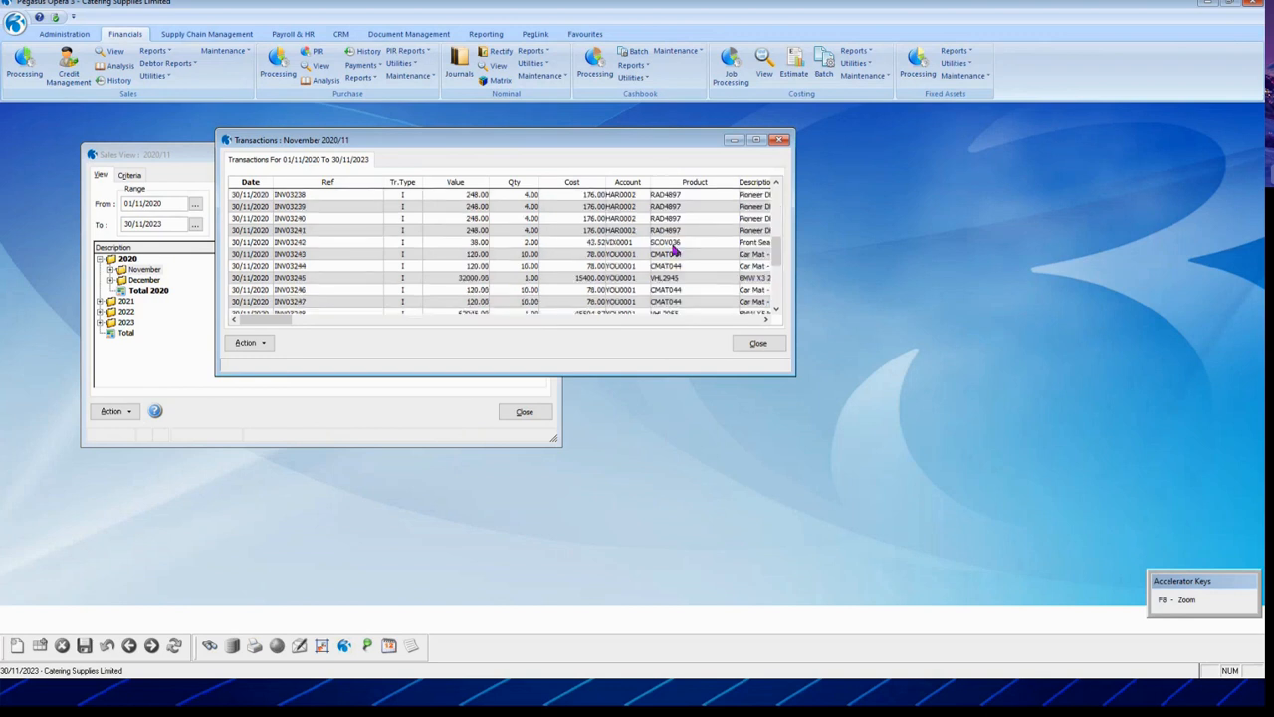
pyautogui.scroll(10, 673, 251)
pyautogui.click(759, 343)
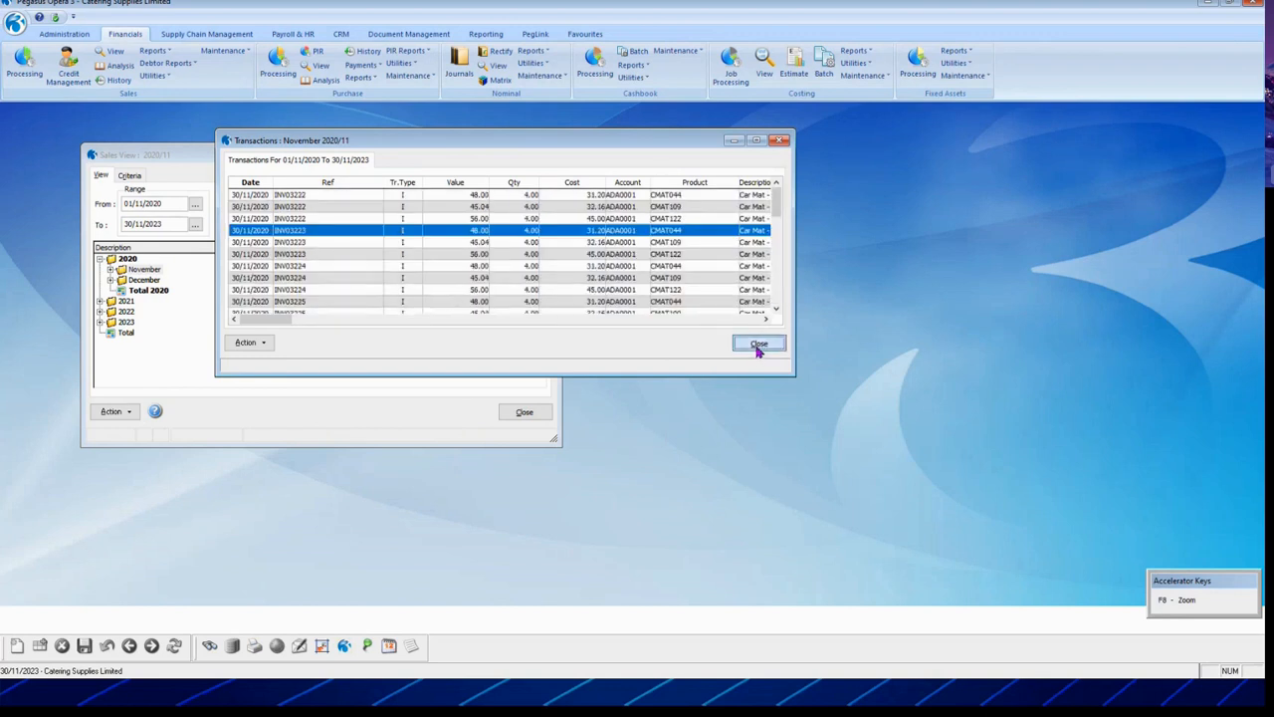
pyautogui.click(525, 412)
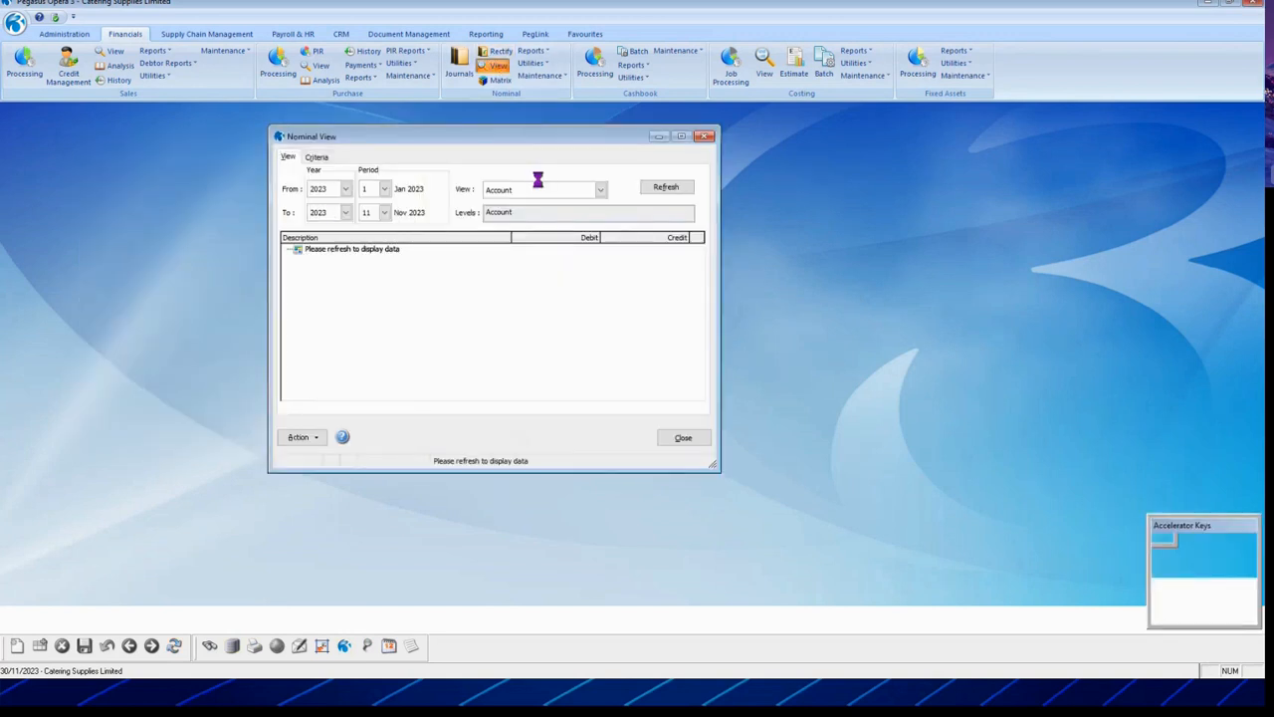
# Step: Switch the nominal view to the PL layout and load Jan–Nov 2023 balances
pyautogui.click(600, 192)
pyautogui.click(534, 237)
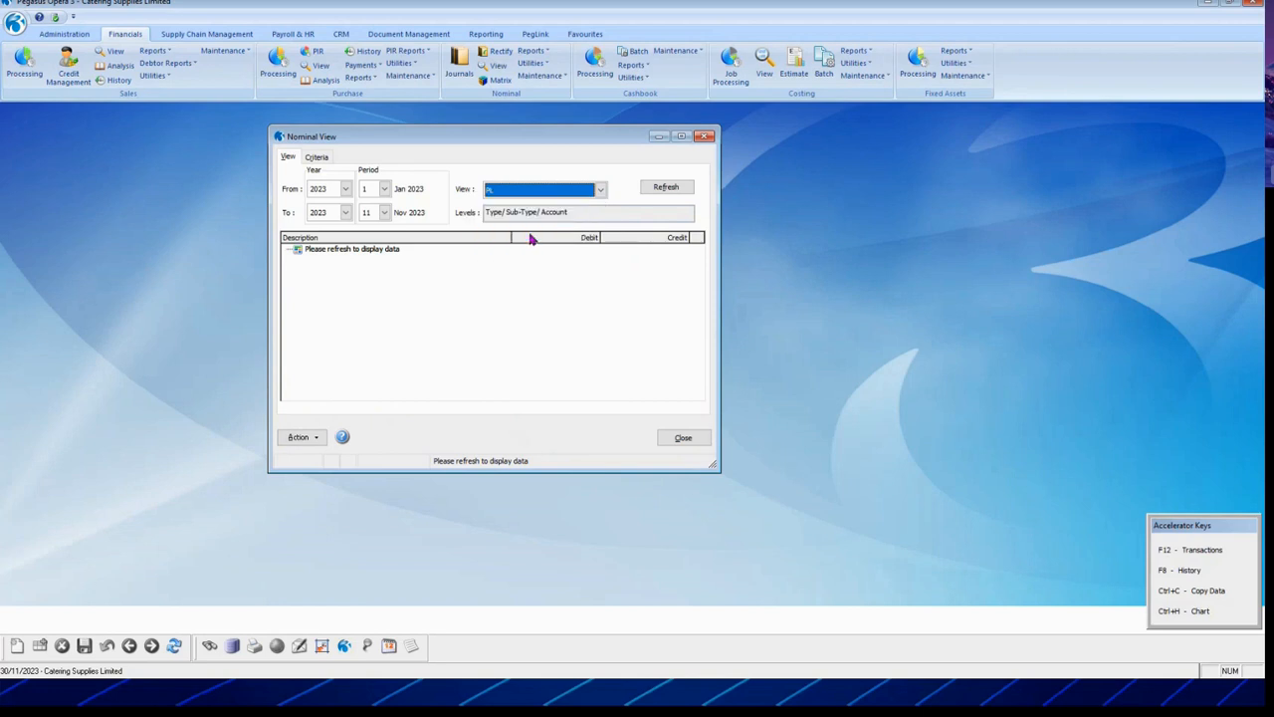
pyautogui.click(669, 188)
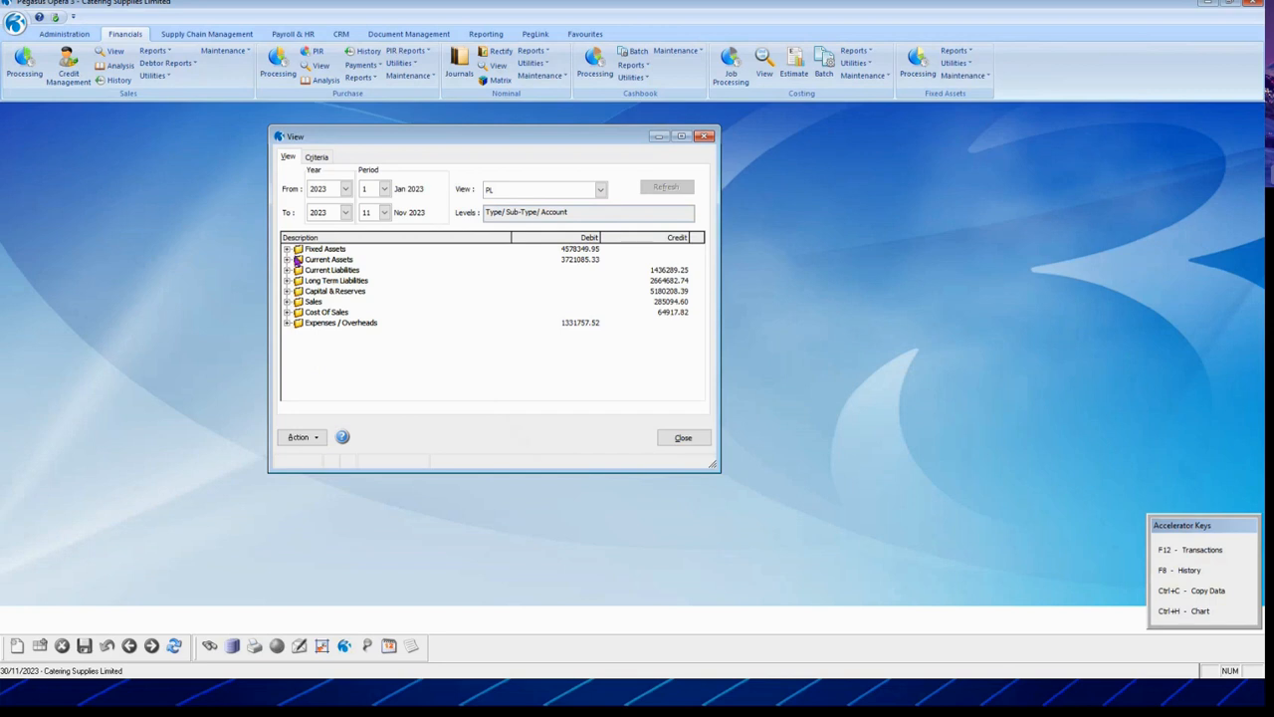
# Step: Drill into Freehold Buildings - Cost transactions and journal 3700, then collapse Fixed Assets
pyautogui.click(287, 249)
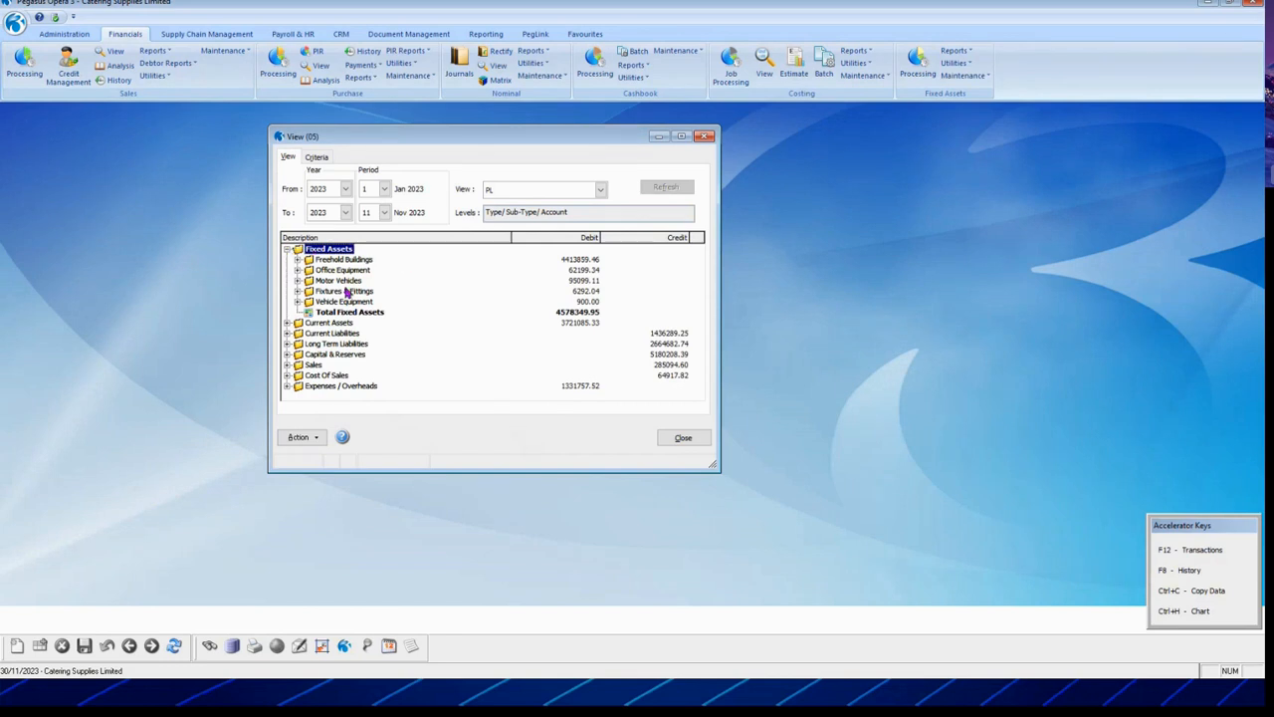
pyautogui.click(297, 260)
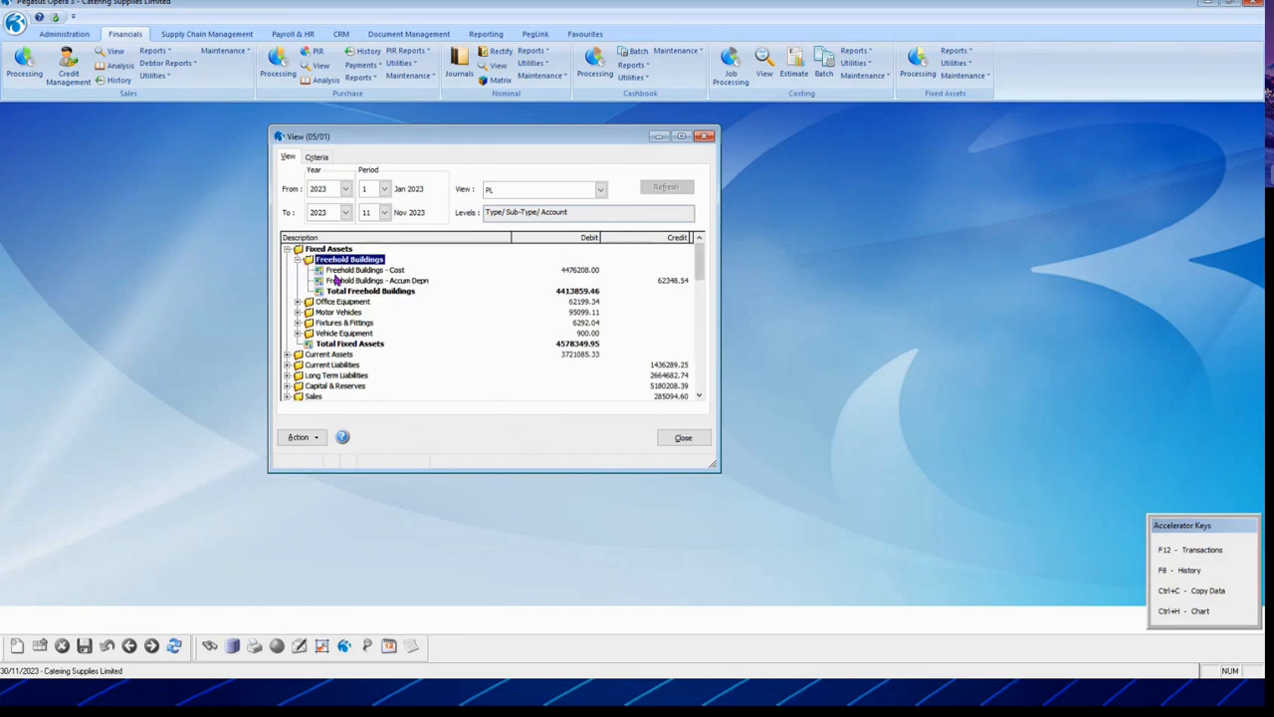
pyautogui.doubleClick(334, 271)
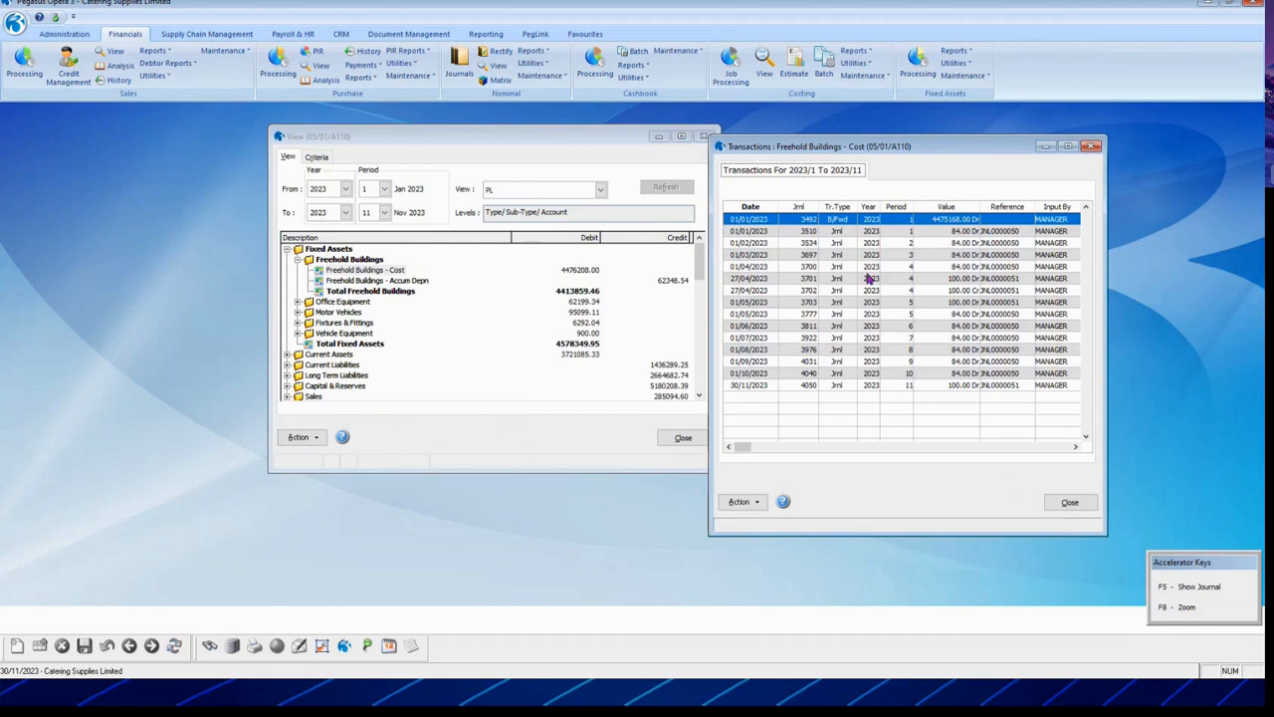
pyautogui.doubleClick(870, 267)
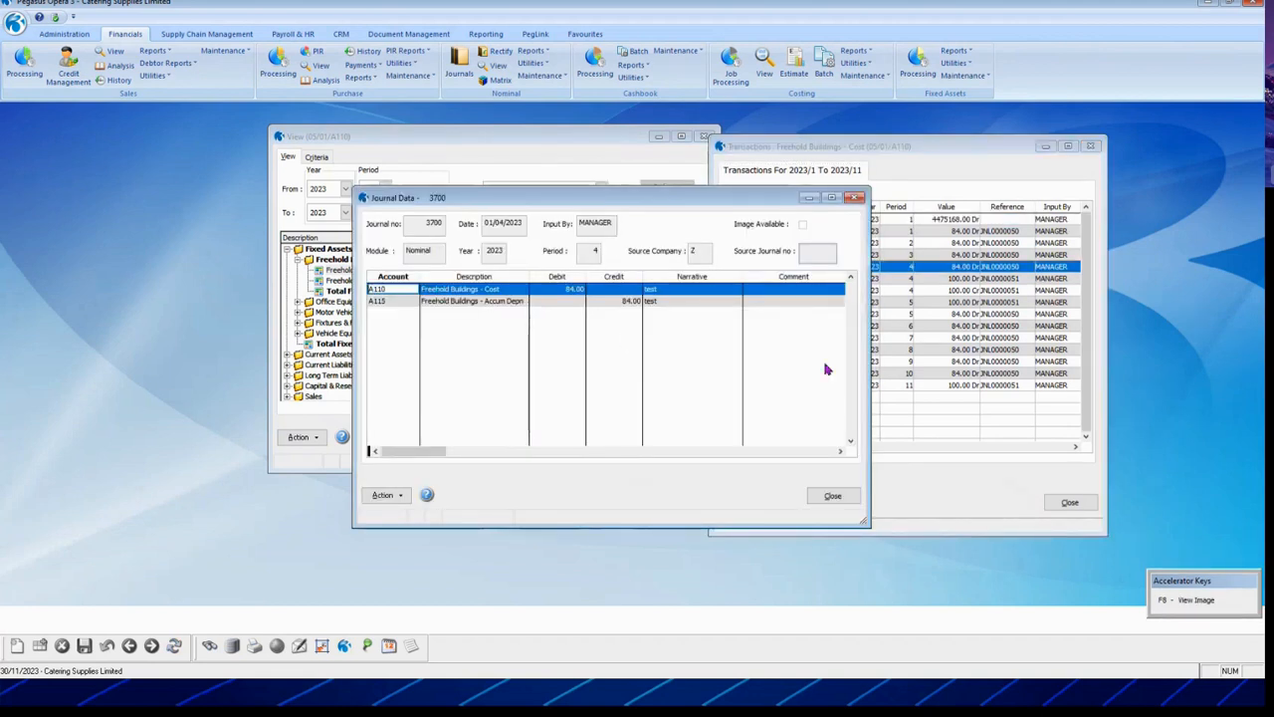
pyautogui.click(833, 496)
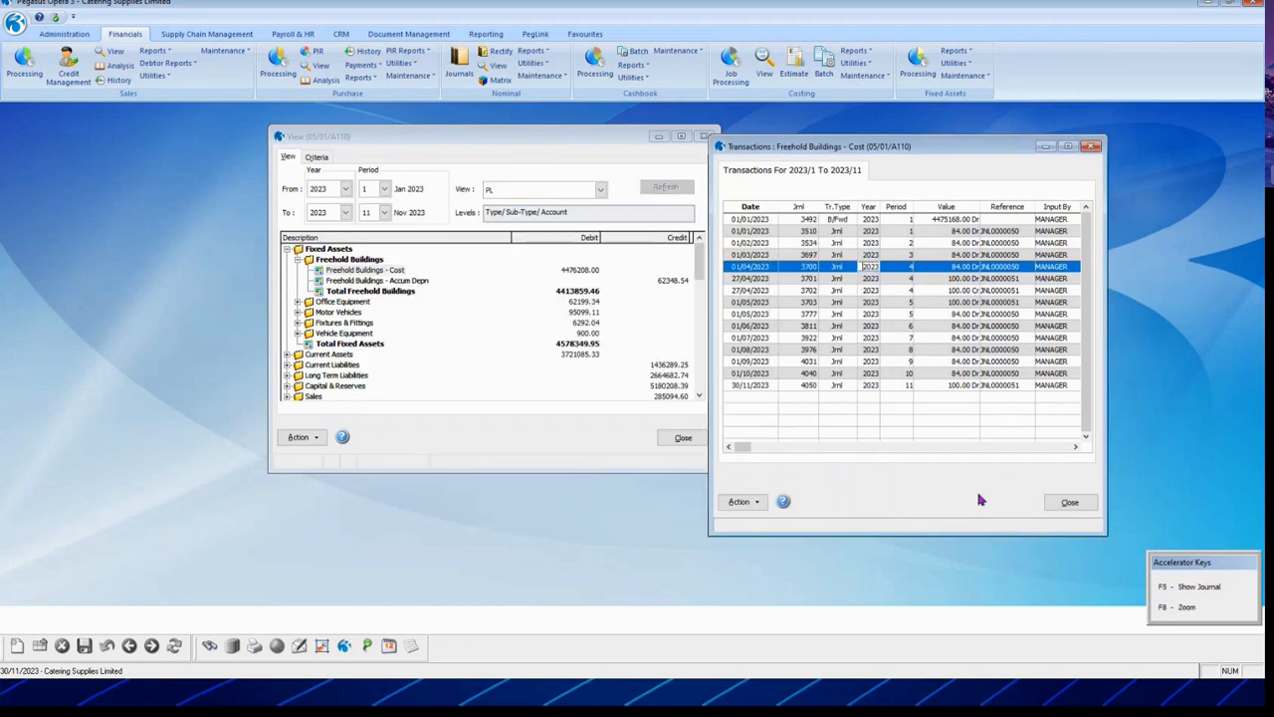
pyautogui.click(1069, 502)
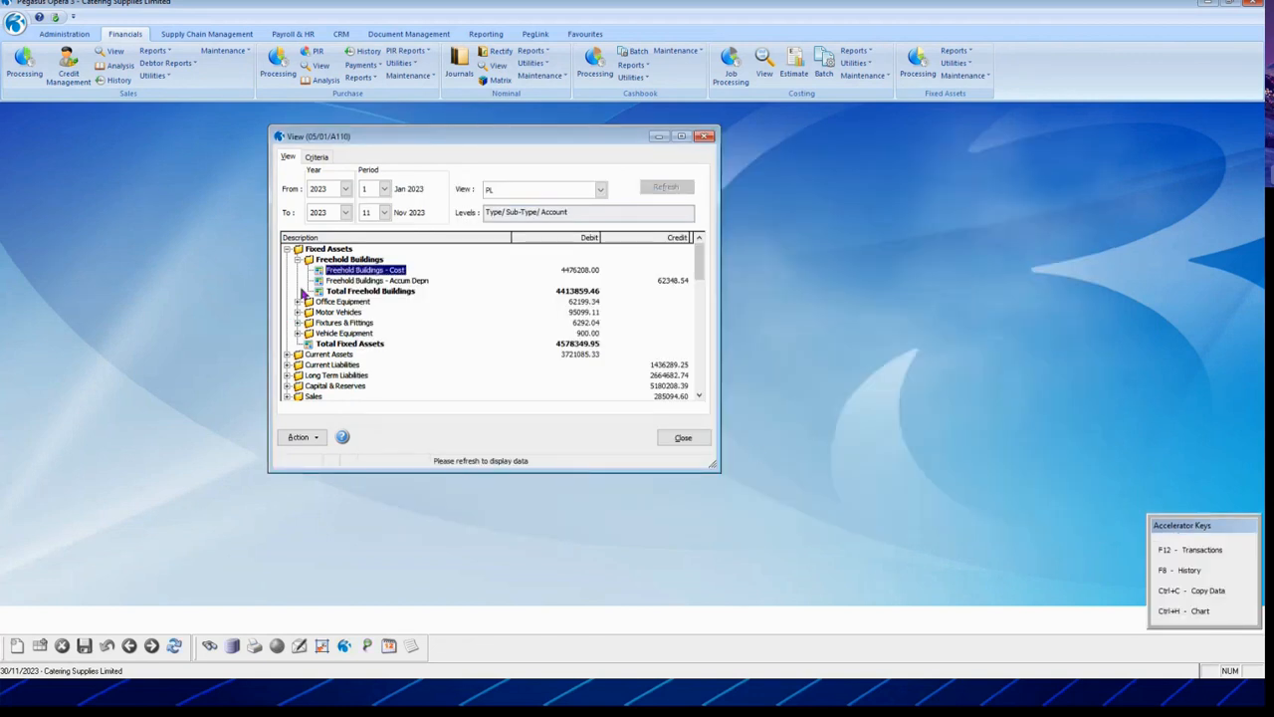
pyautogui.click(287, 249)
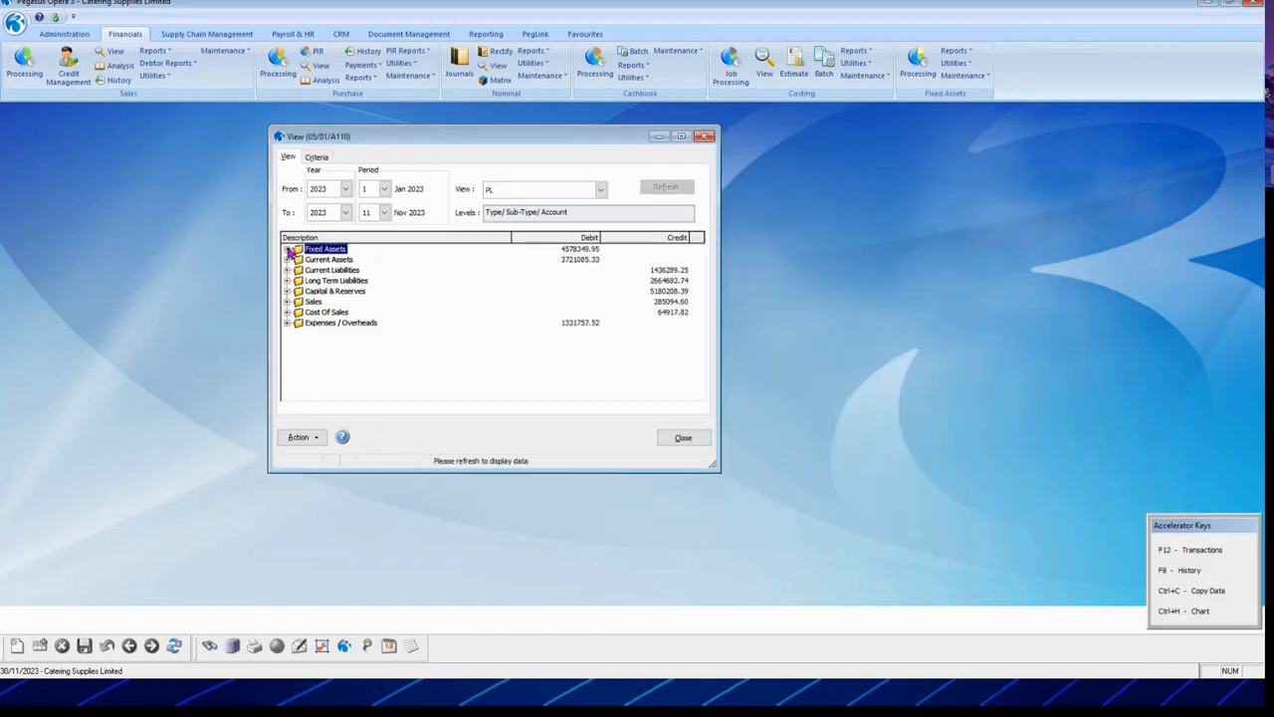
# Step: Copy the nominal view data and show the totals as a chart
pyautogui.click(297, 437)
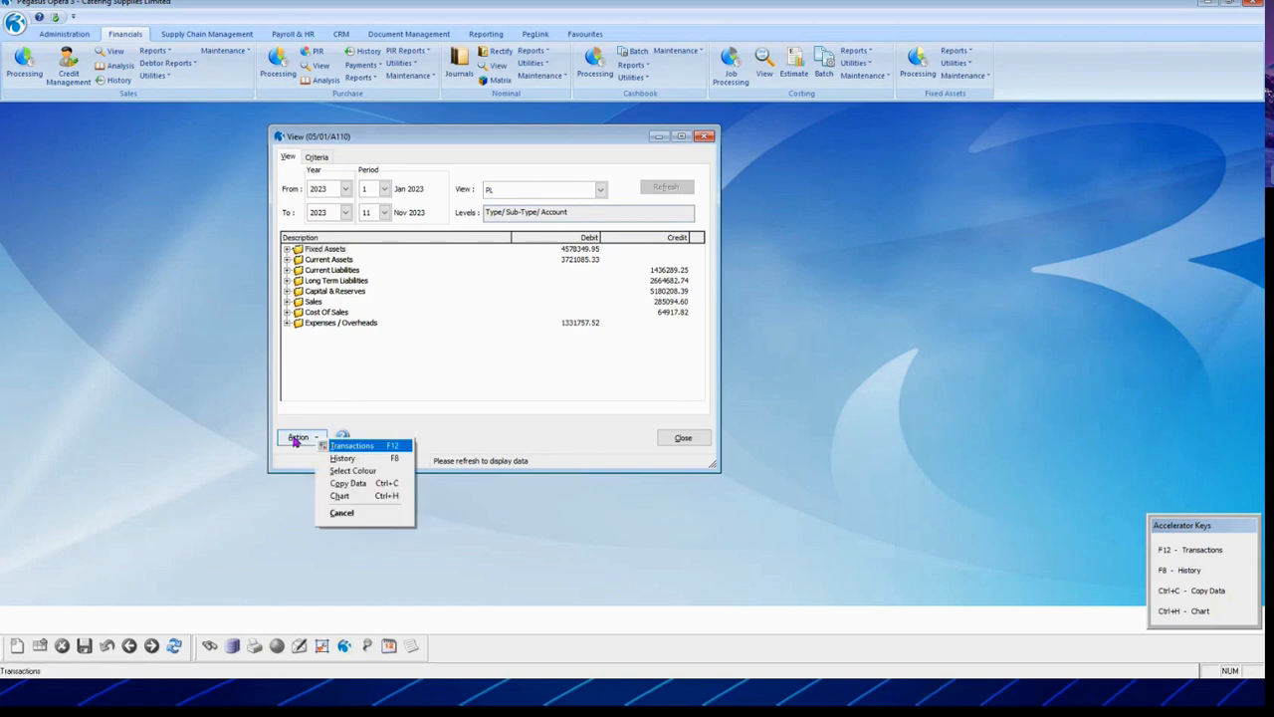
pyautogui.click(348, 483)
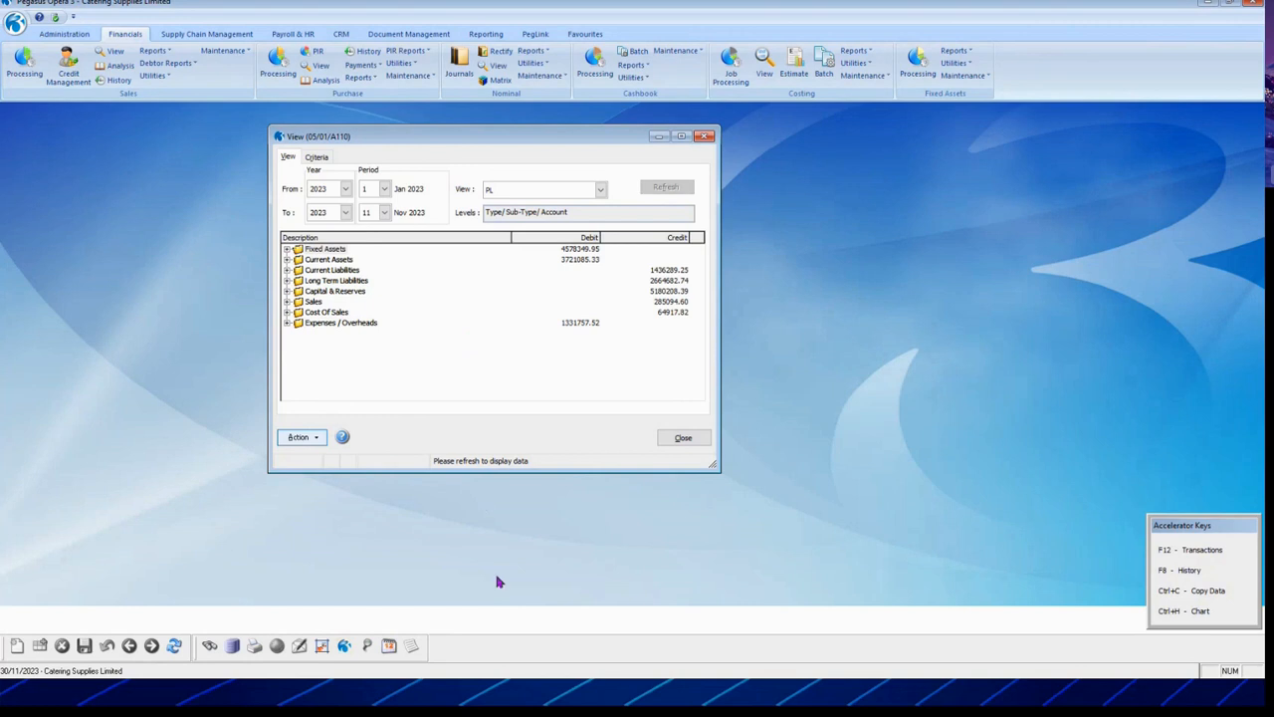
pyautogui.click(299, 438)
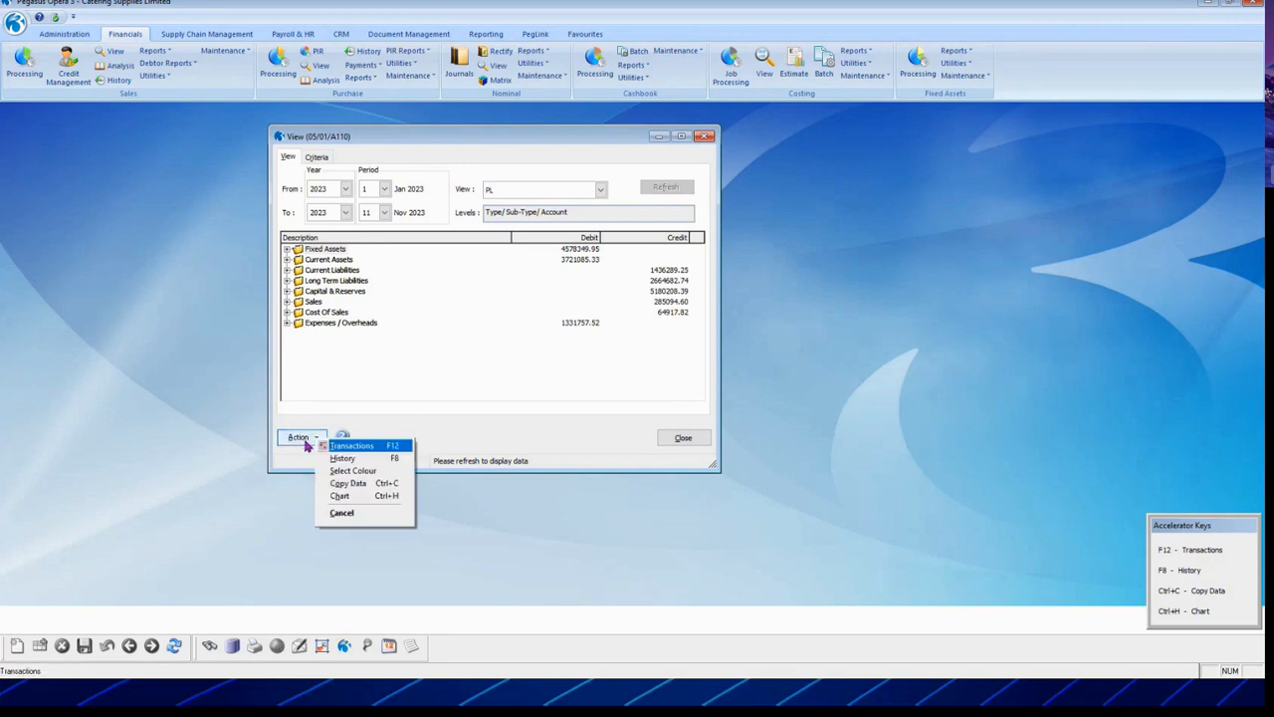
pyautogui.click(364, 484)
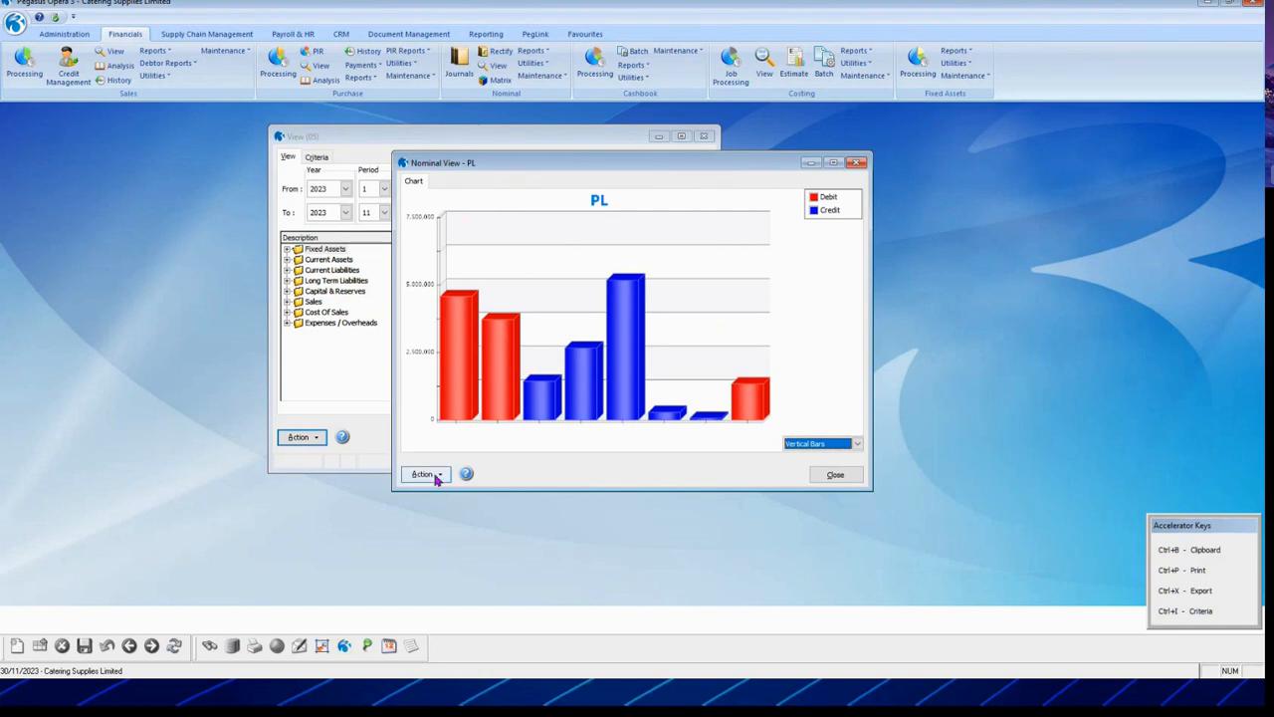
pyautogui.click(842, 454)
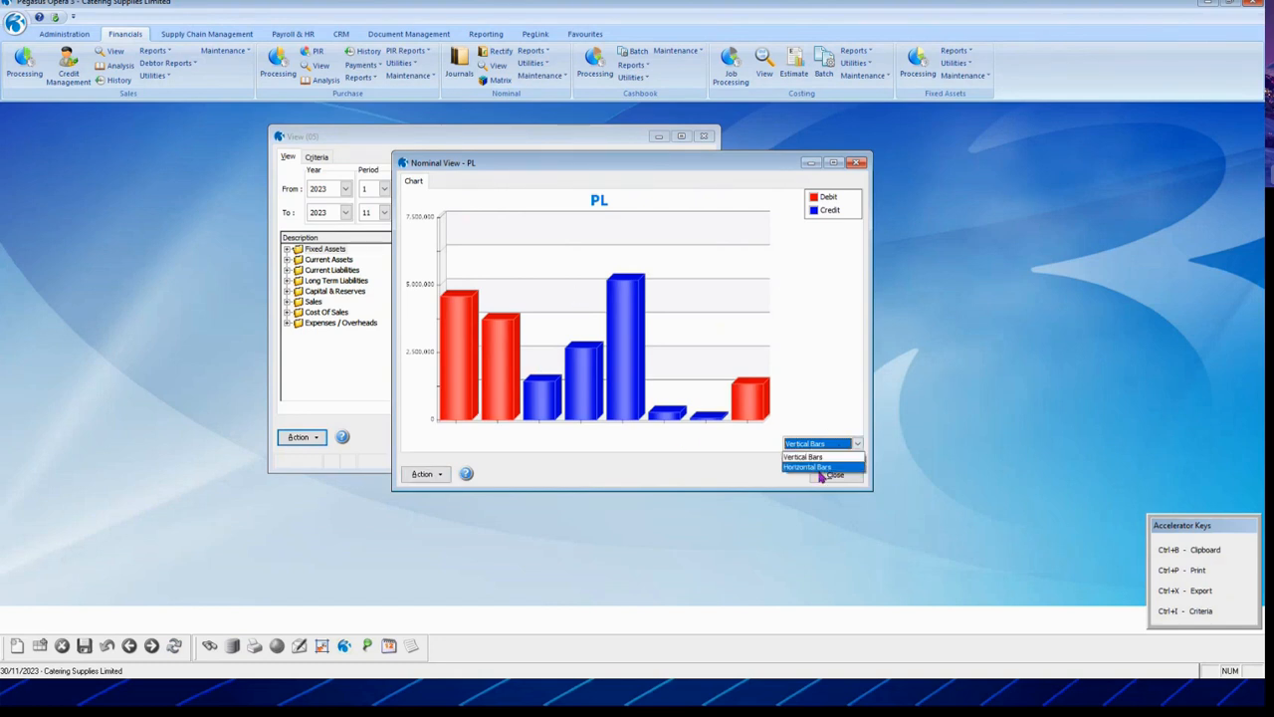
pyautogui.click(821, 466)
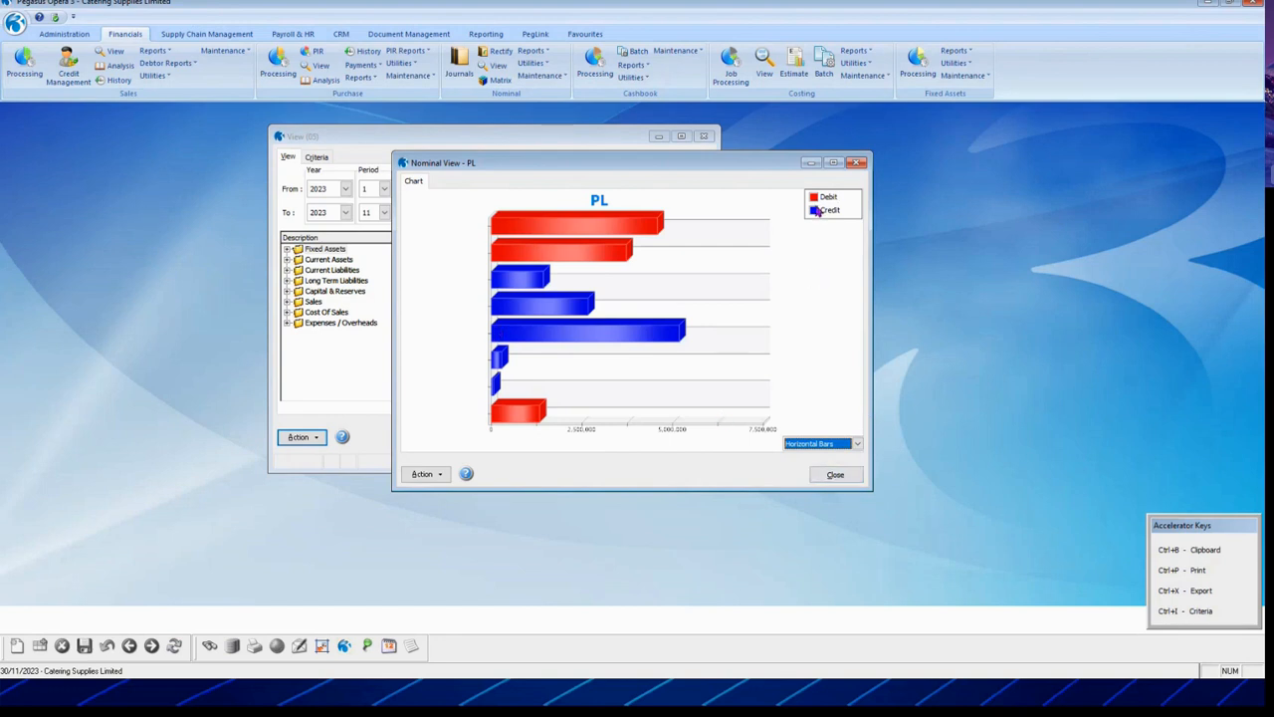
pyautogui.click(423, 475)
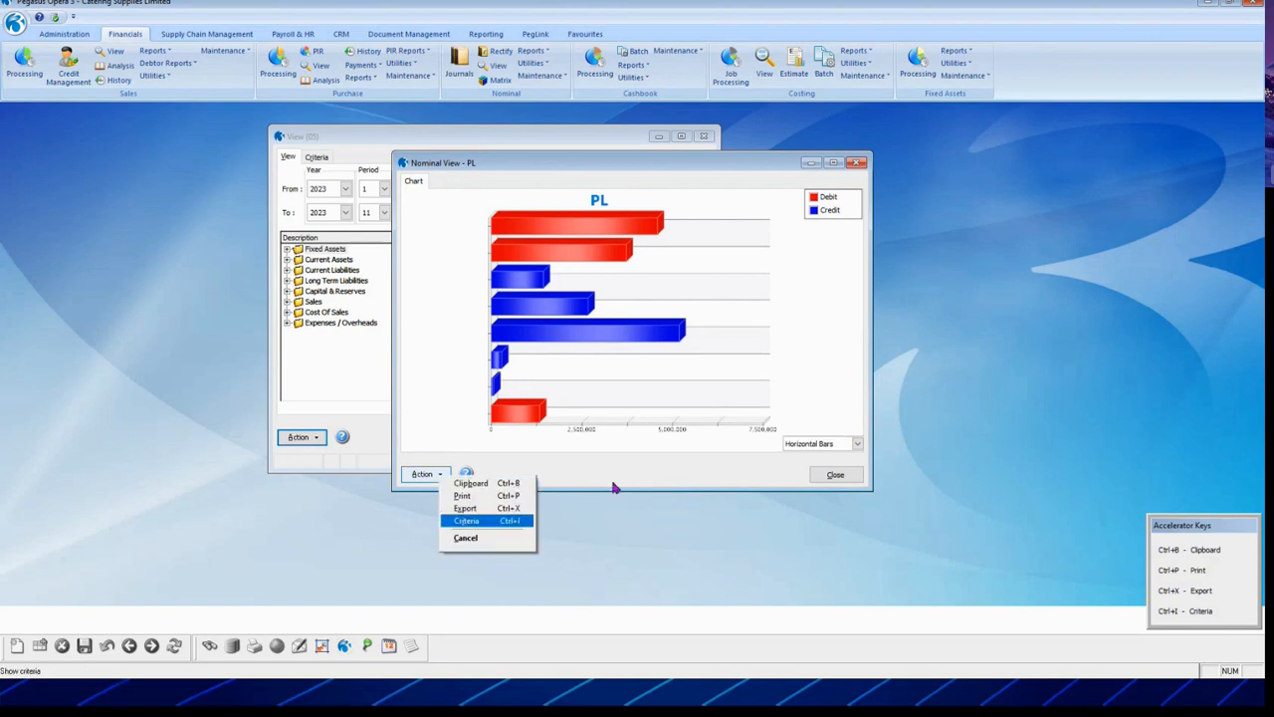
pyautogui.click(749, 477)
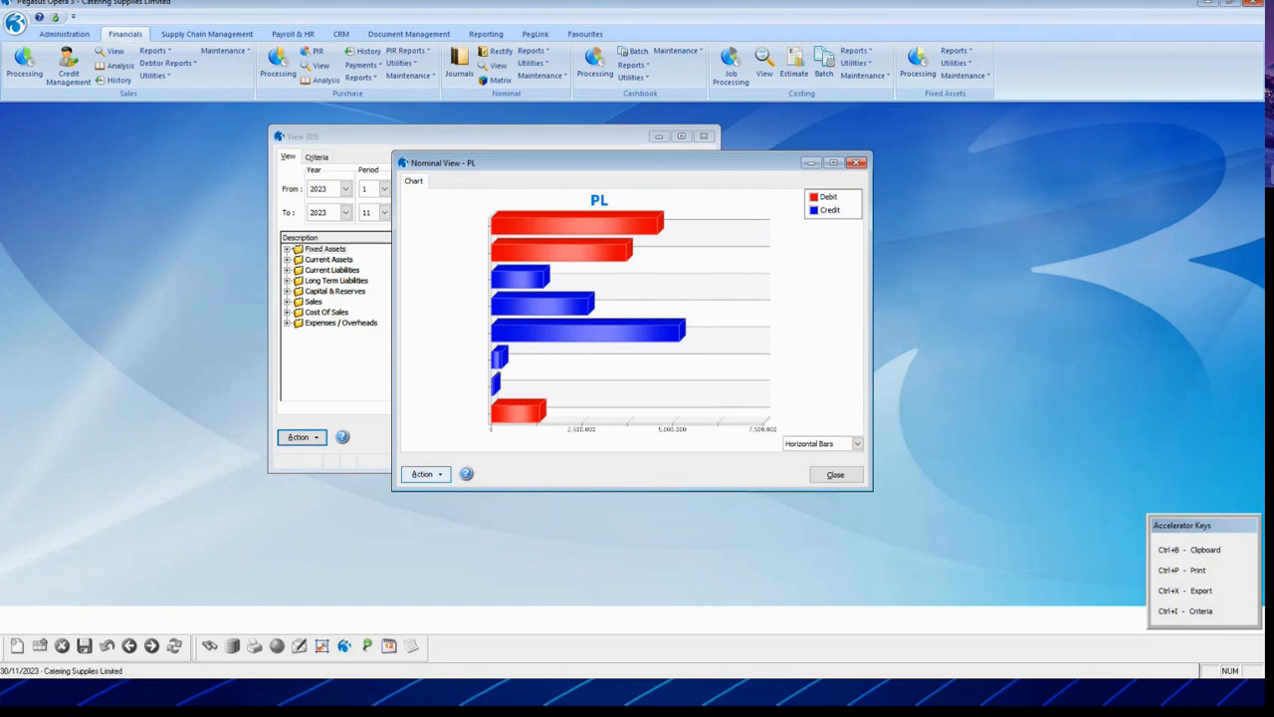
pyautogui.click(842, 475)
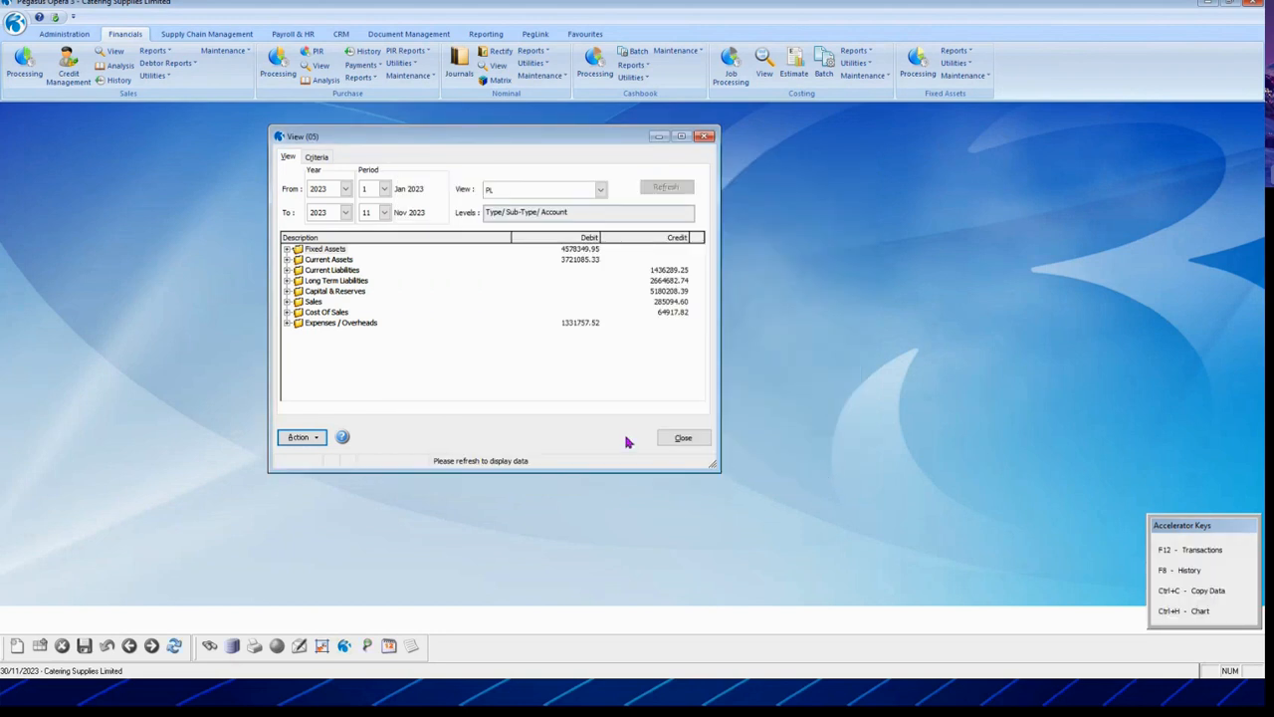
# Step: Enlarge the PL nominal view window and switch to the Payroll & HR functions
pyautogui.moveTo(721, 474); pyautogui.dragTo(810, 515)
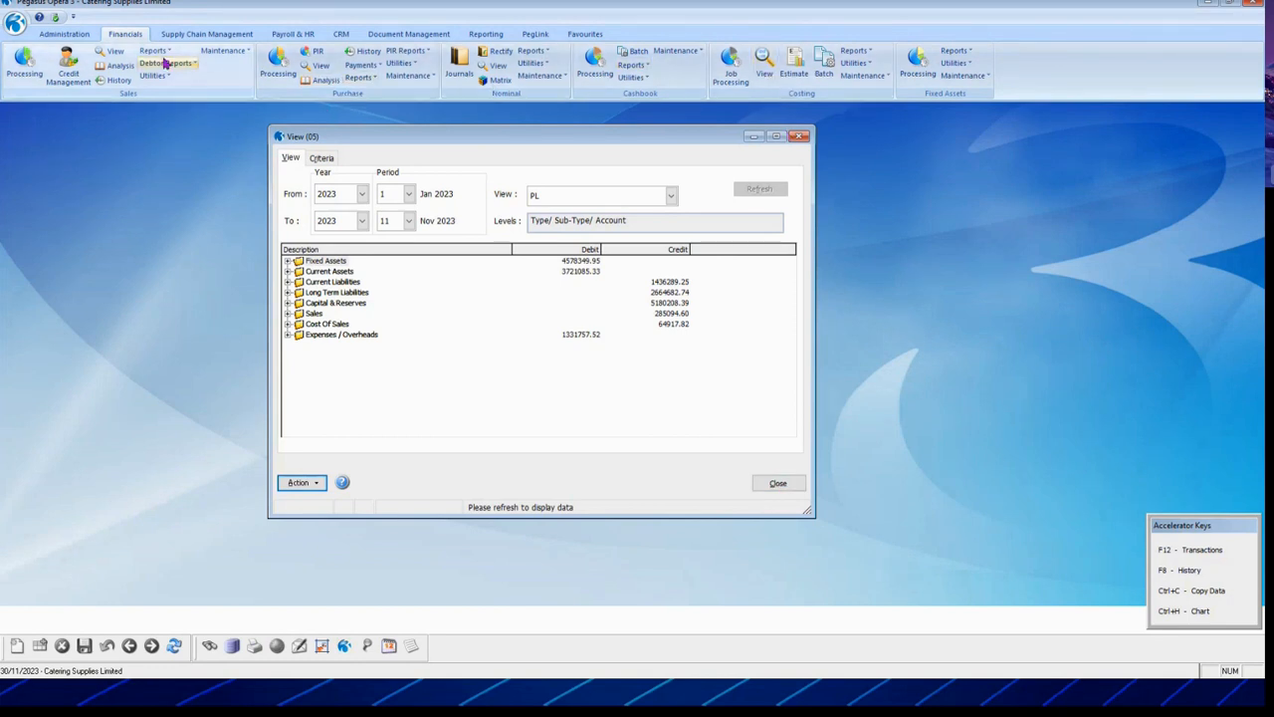
pyautogui.click(293, 33)
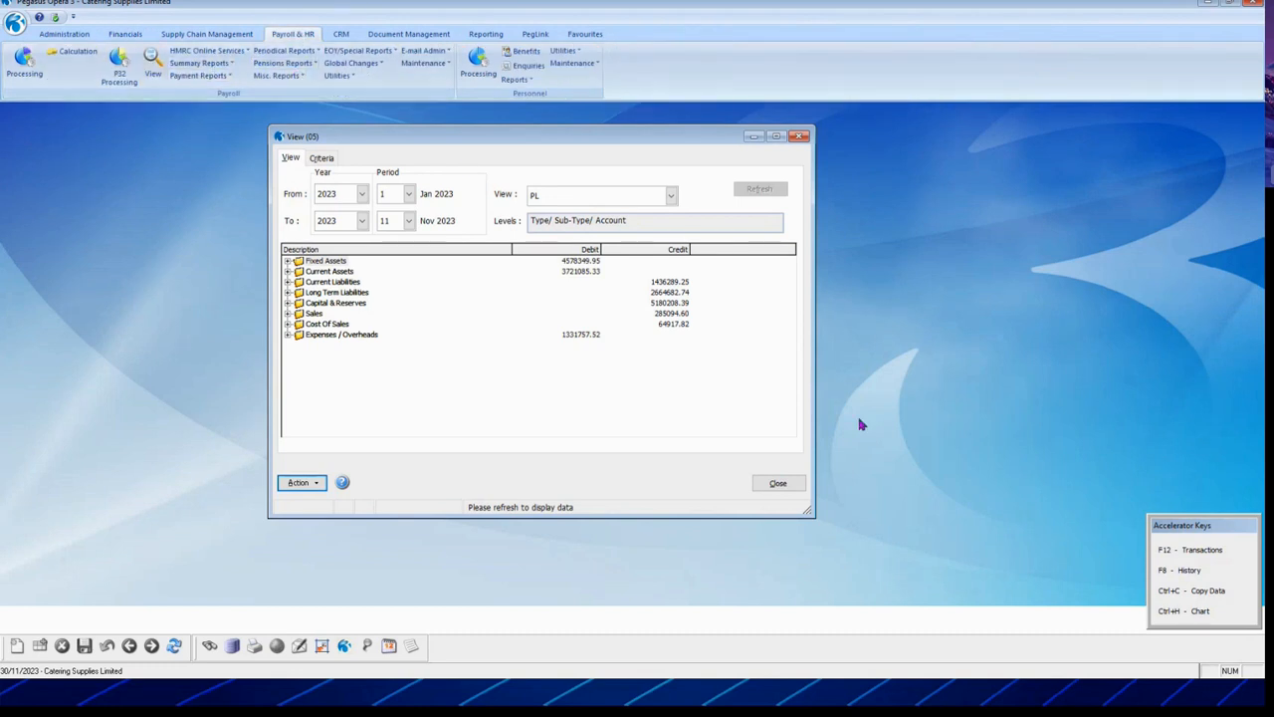
# Step: Close the nominal view and load the Payroll View for the Monthly group
pyautogui.click(778, 482)
pyautogui.click(152, 66)
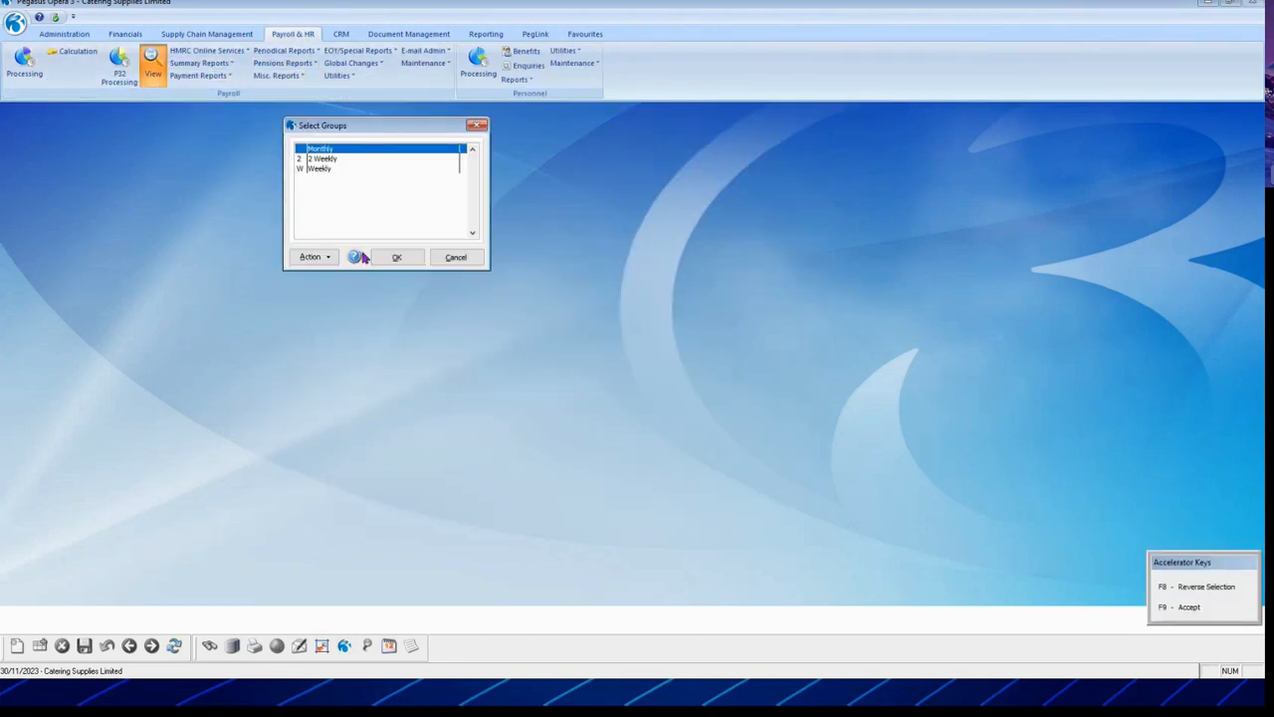
pyautogui.click(393, 257)
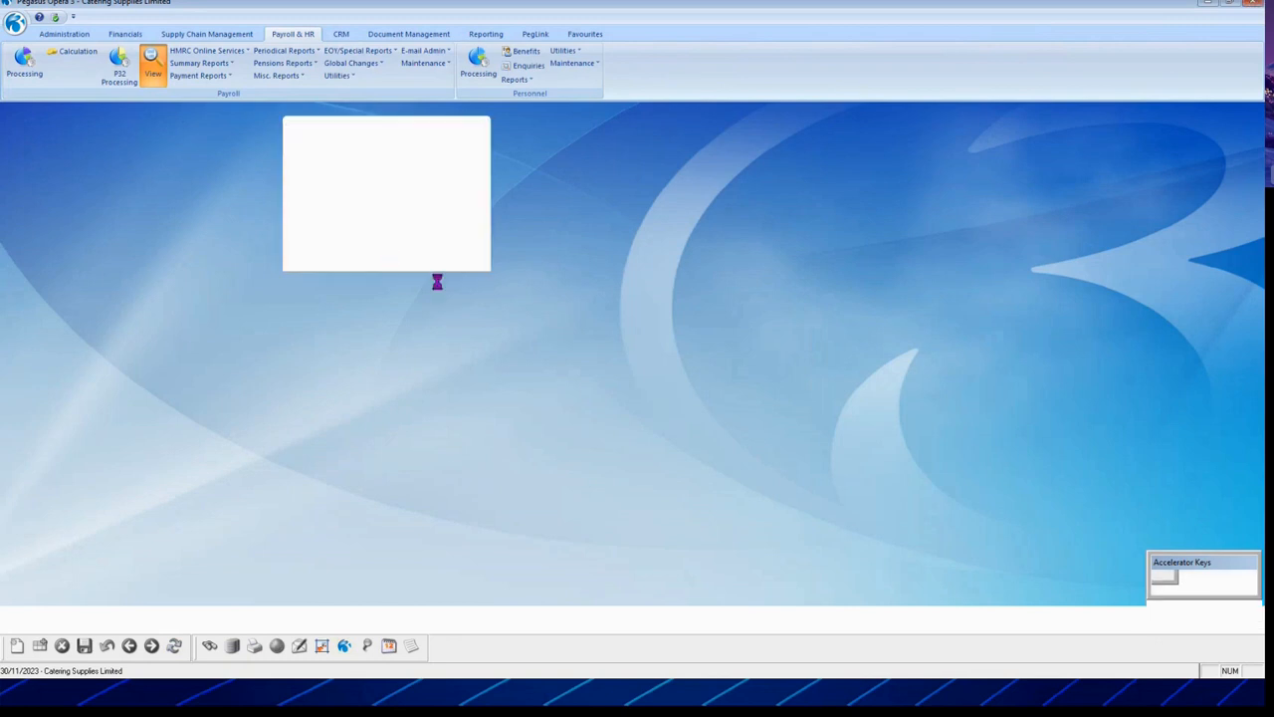
pyautogui.click(563, 196)
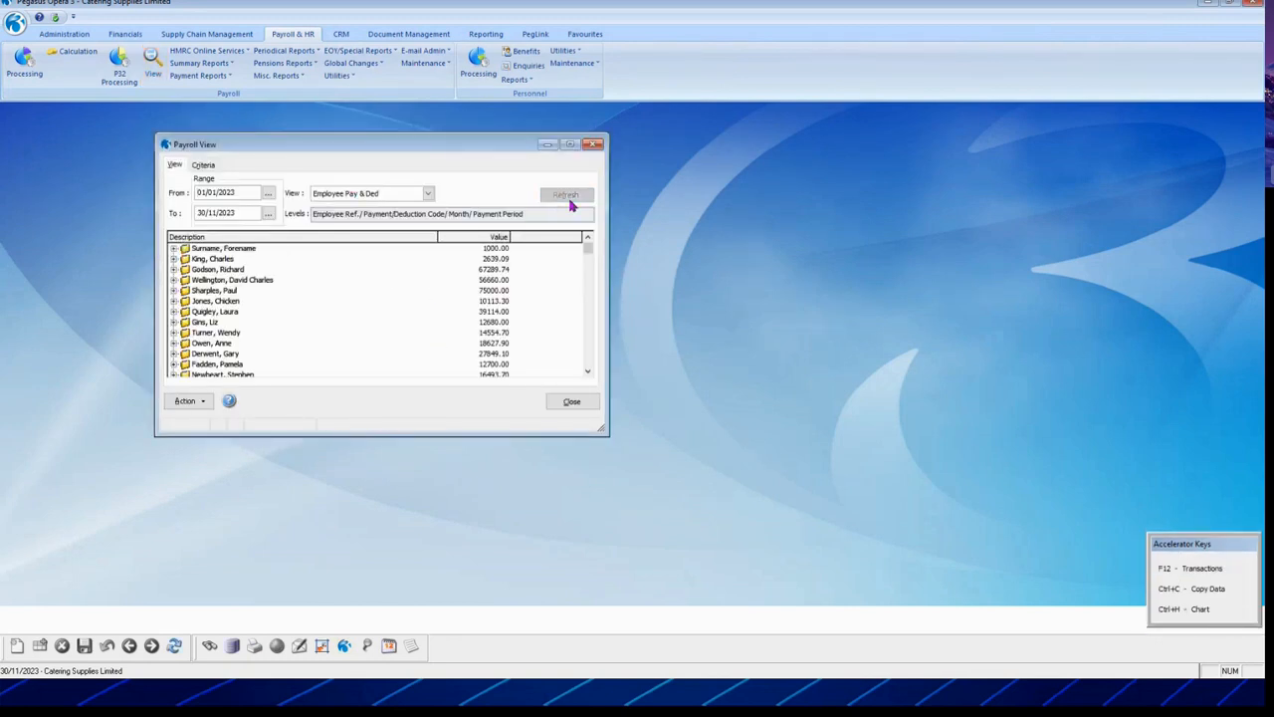
# Step: Expand the first employee's Basic pay to March, check the criteria, then close the Payroll View
pyautogui.click(174, 248)
pyautogui.click(183, 259)
pyautogui.click(195, 269)
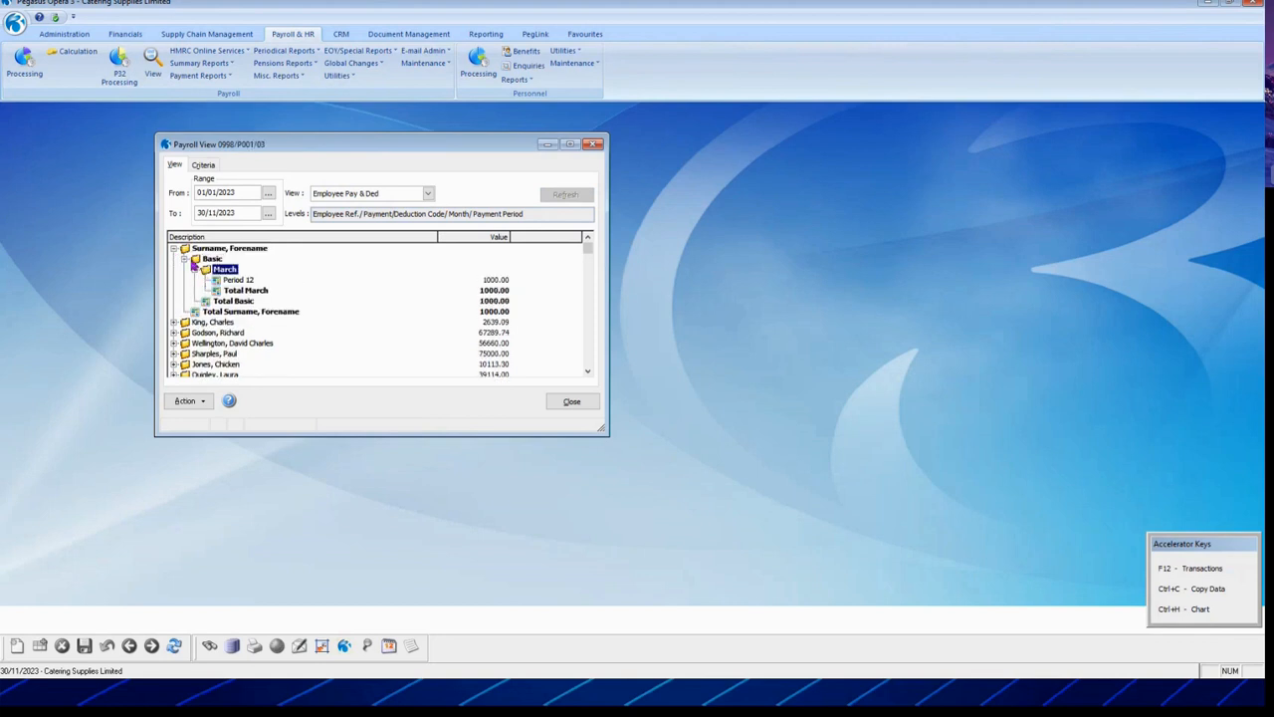
pyautogui.click(174, 248)
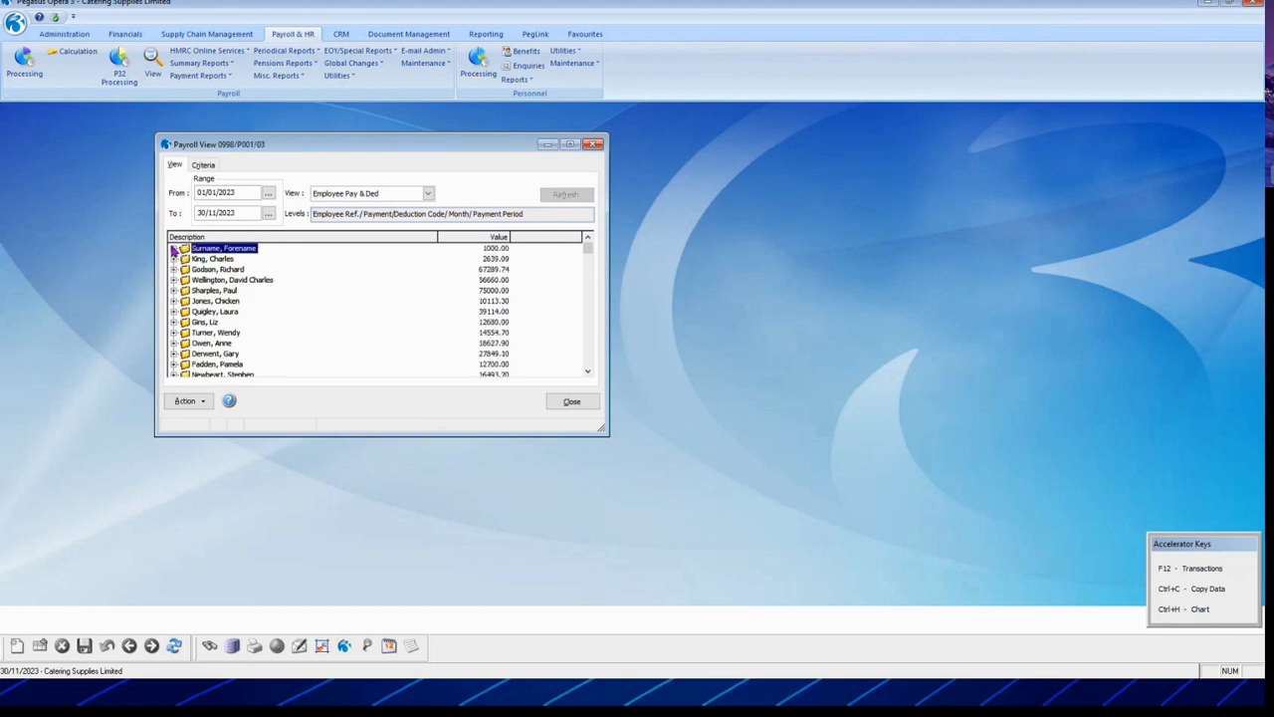
pyautogui.click(204, 166)
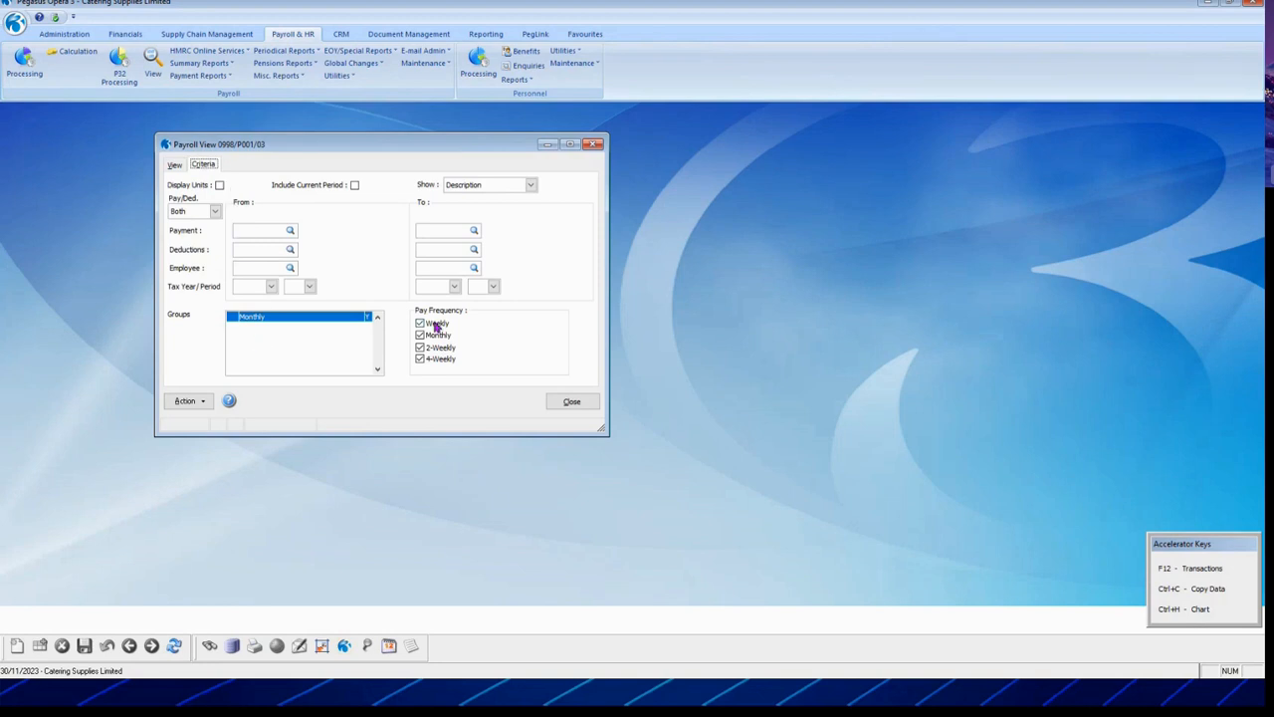
pyautogui.click(175, 164)
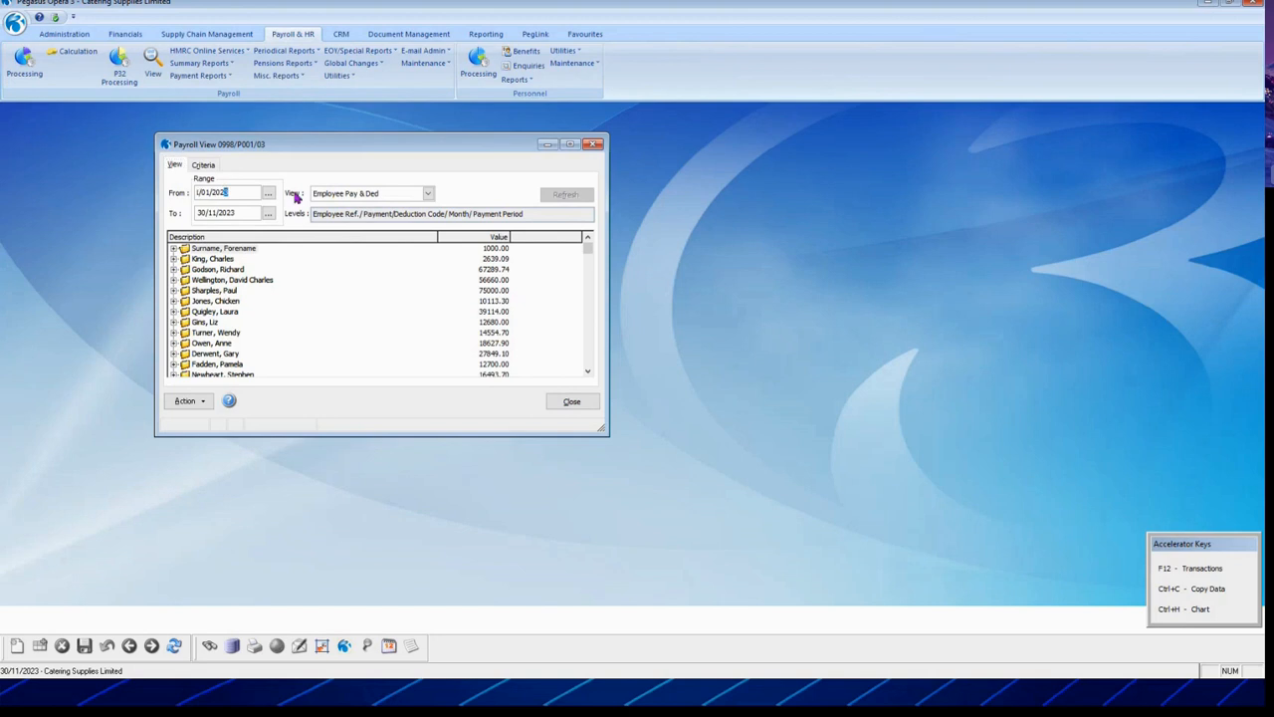
pyautogui.click(498, 312)
pyautogui.click(565, 401)
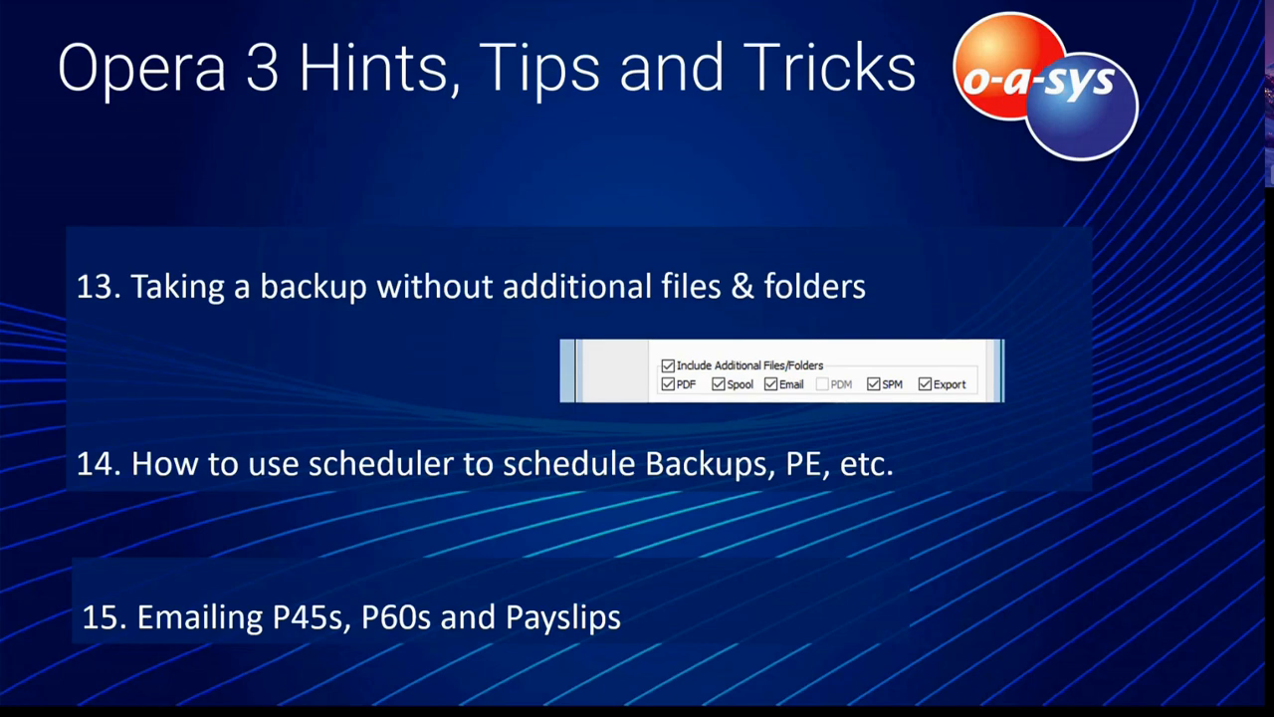
pyautogui.hotkey('alt', 'Tab')
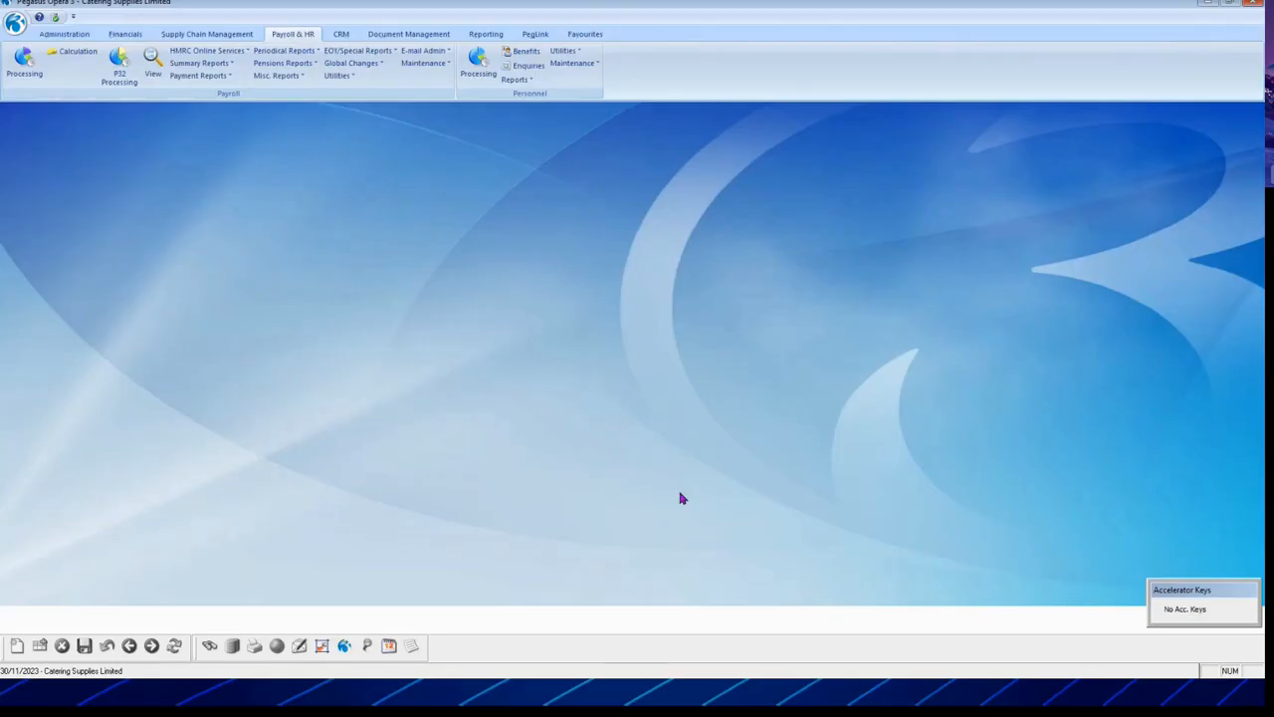
# Step: Start the Backup wizard from Administration utilities and advance to company selection
pyautogui.click(75, 37)
pyautogui.click(146, 78)
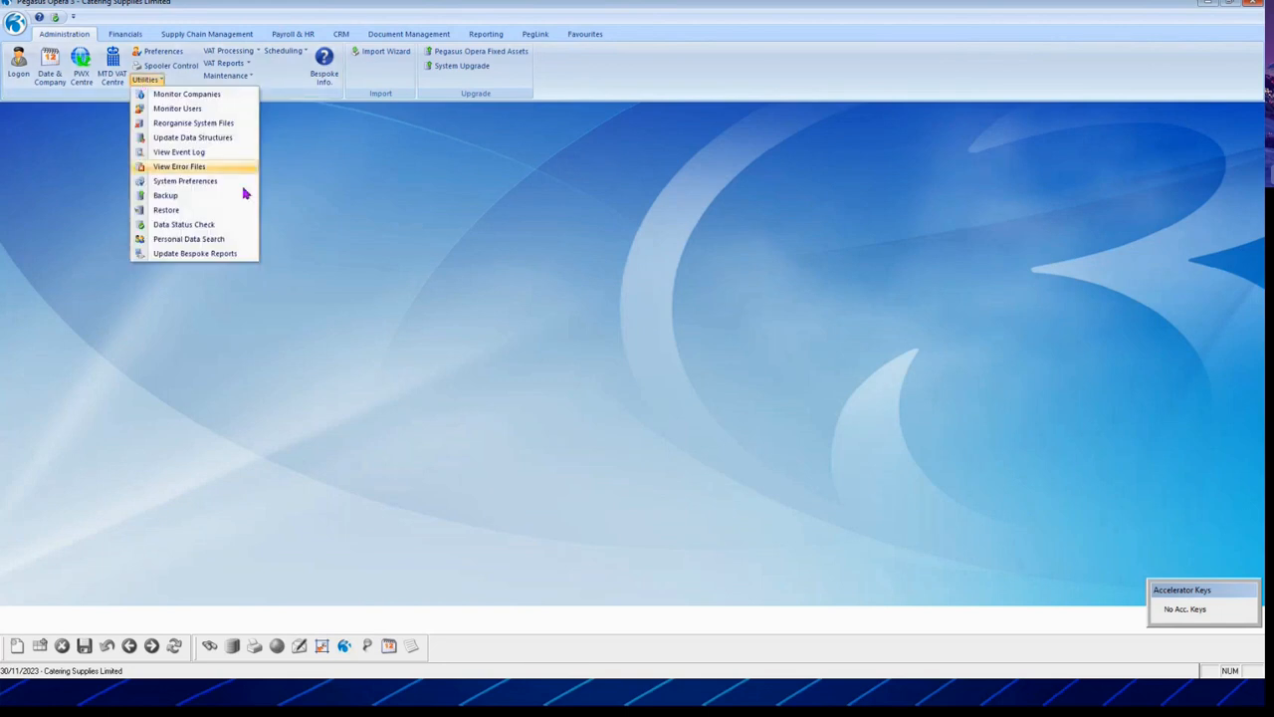
pyautogui.click(206, 197)
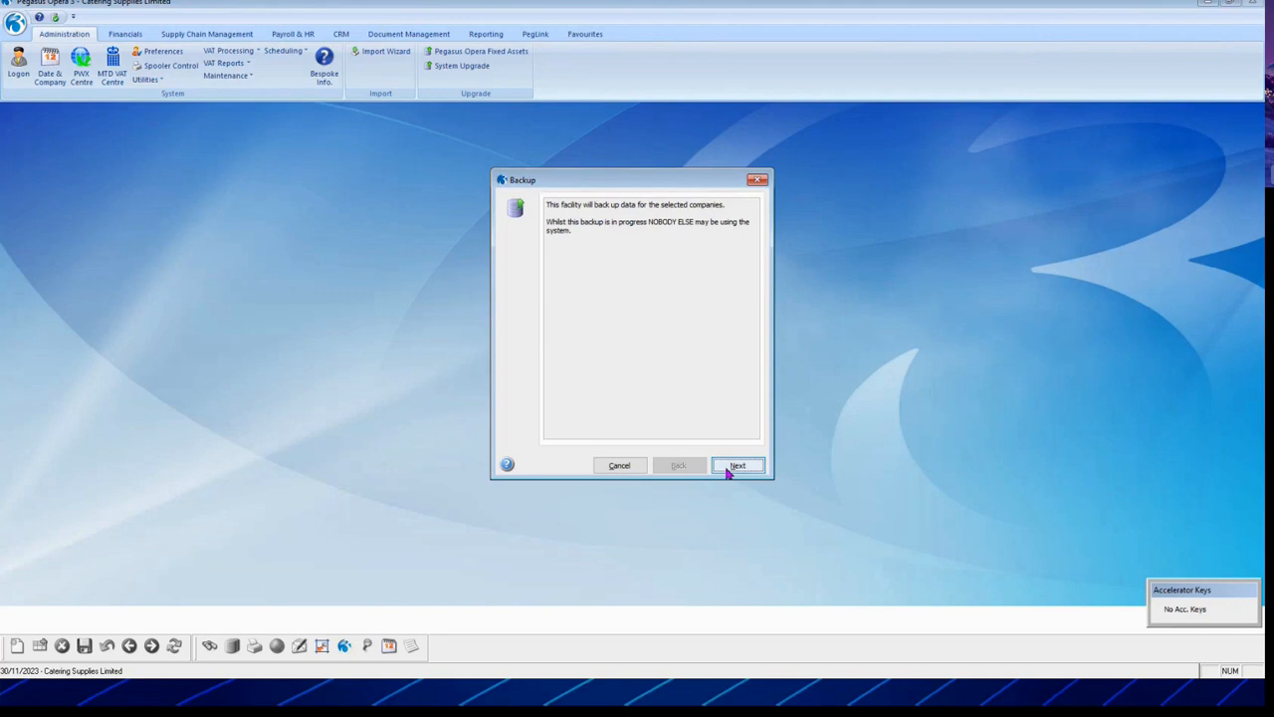
pyautogui.click(737, 466)
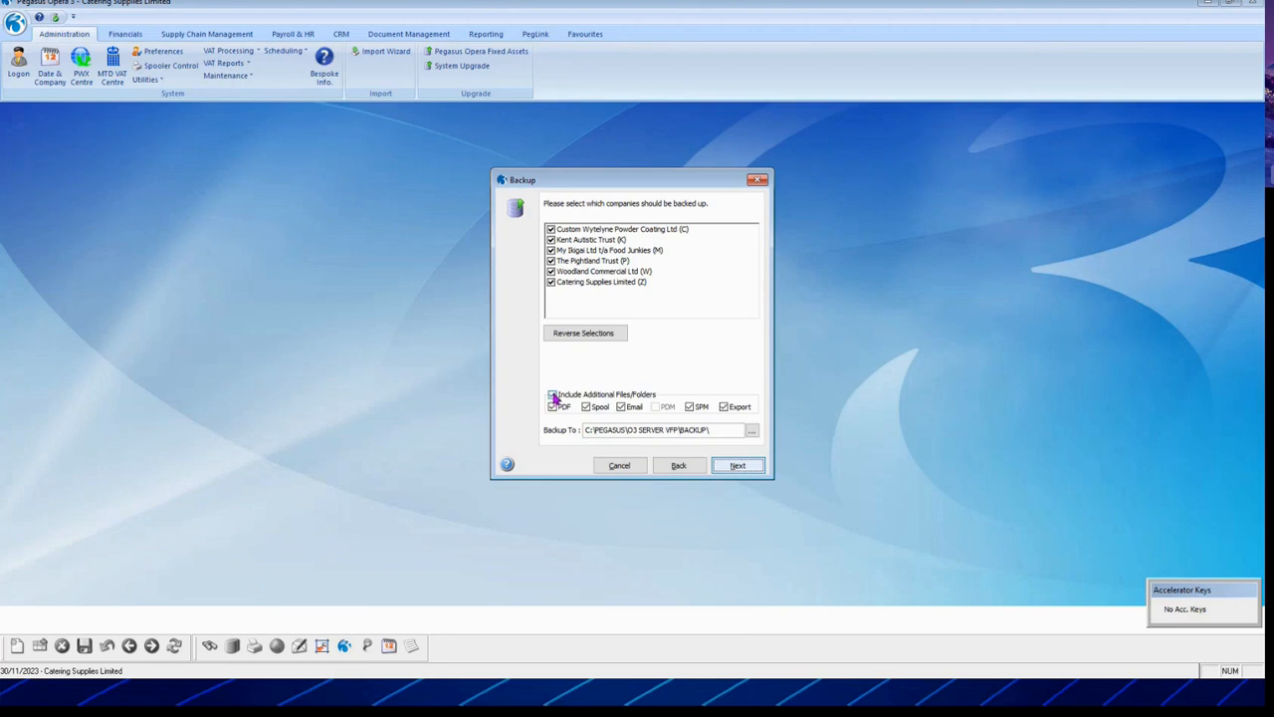
# Step: Select only Catering Supplies Limited (Z), exclude additional files and folders, then cancel
pyautogui.click(554, 397)
pyautogui.click(552, 283)
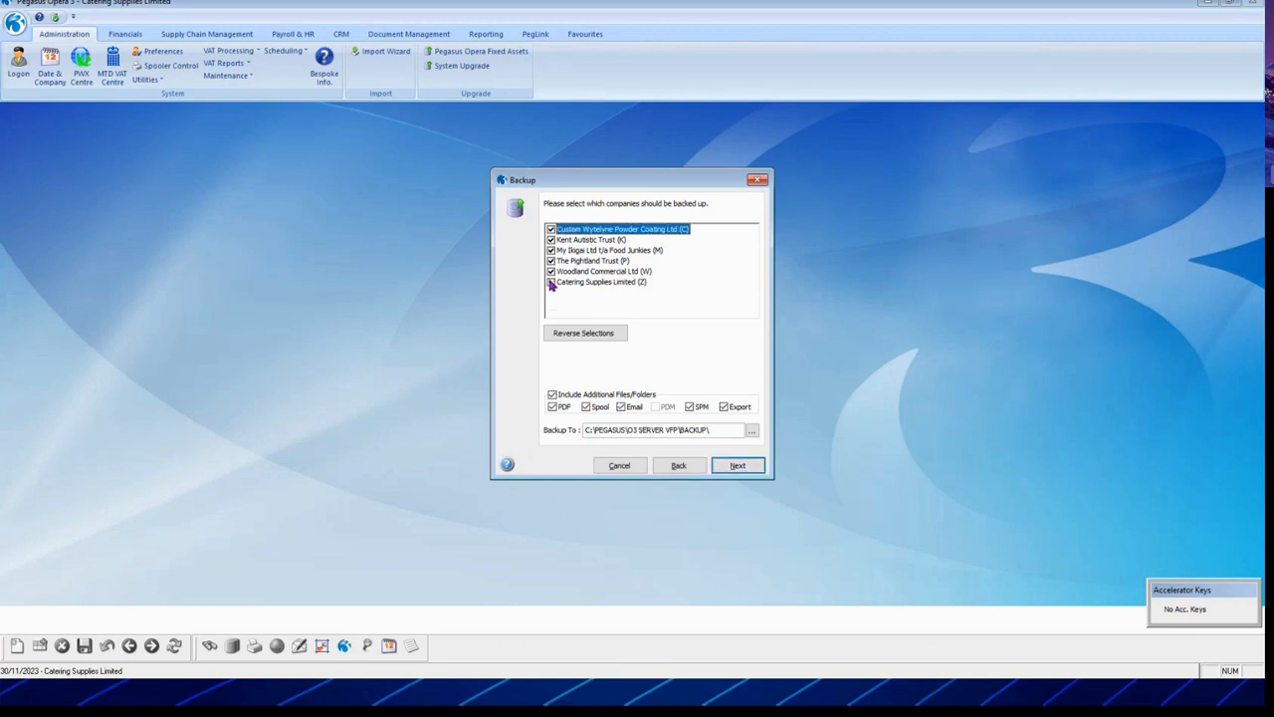
pyautogui.click(578, 336)
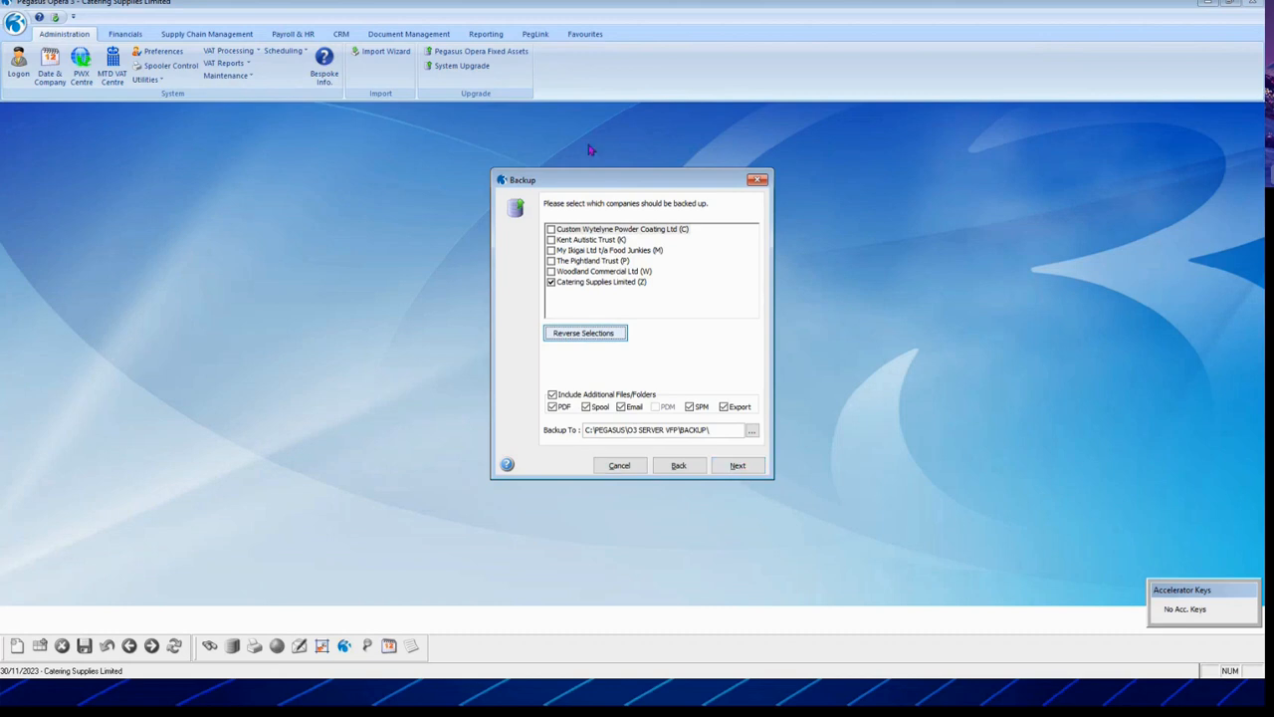
pyautogui.click(554, 395)
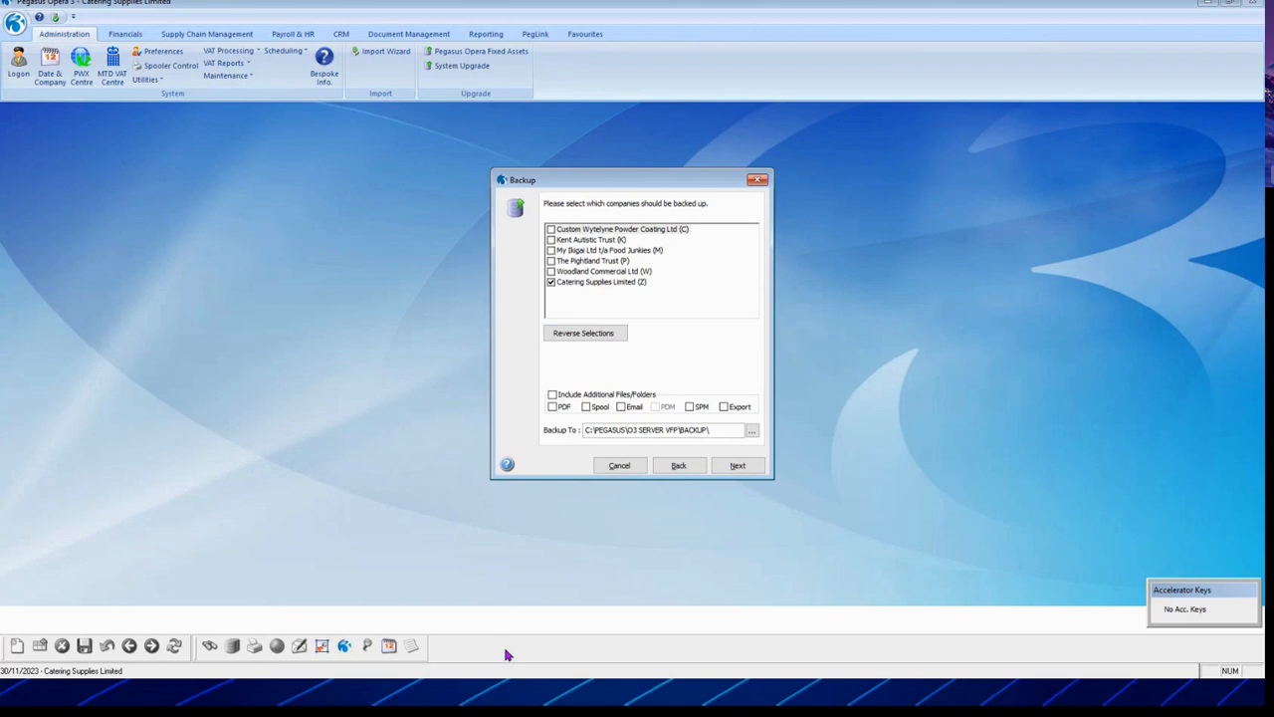
pyautogui.click(621, 466)
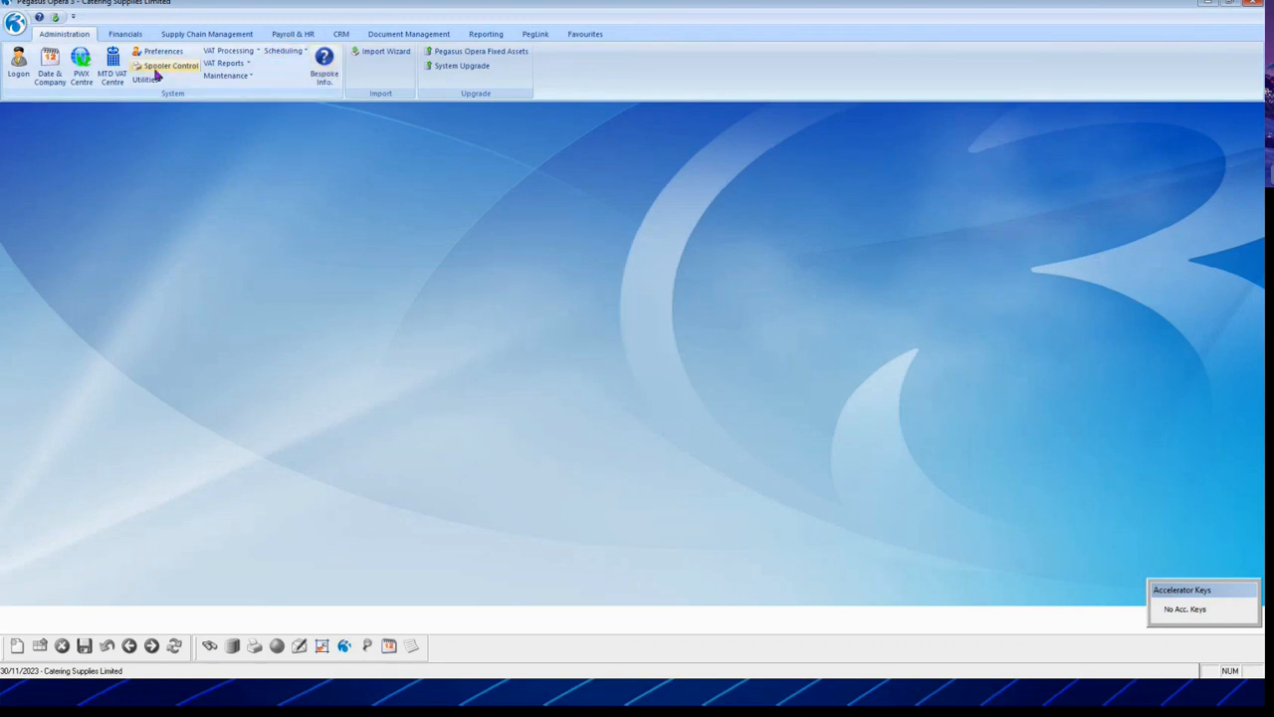
# Step: Open the Task Schedule Editor from the scheduling options and begin a New Task
pyautogui.click(292, 52)
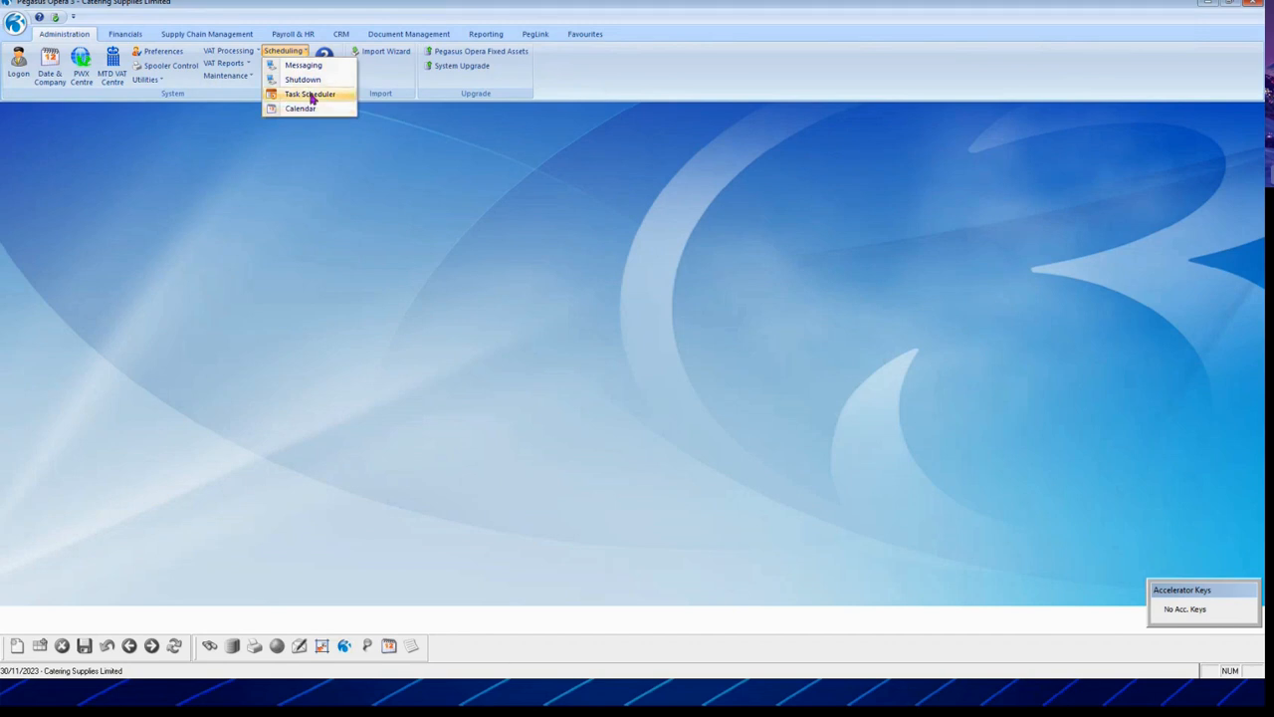
pyautogui.click(310, 95)
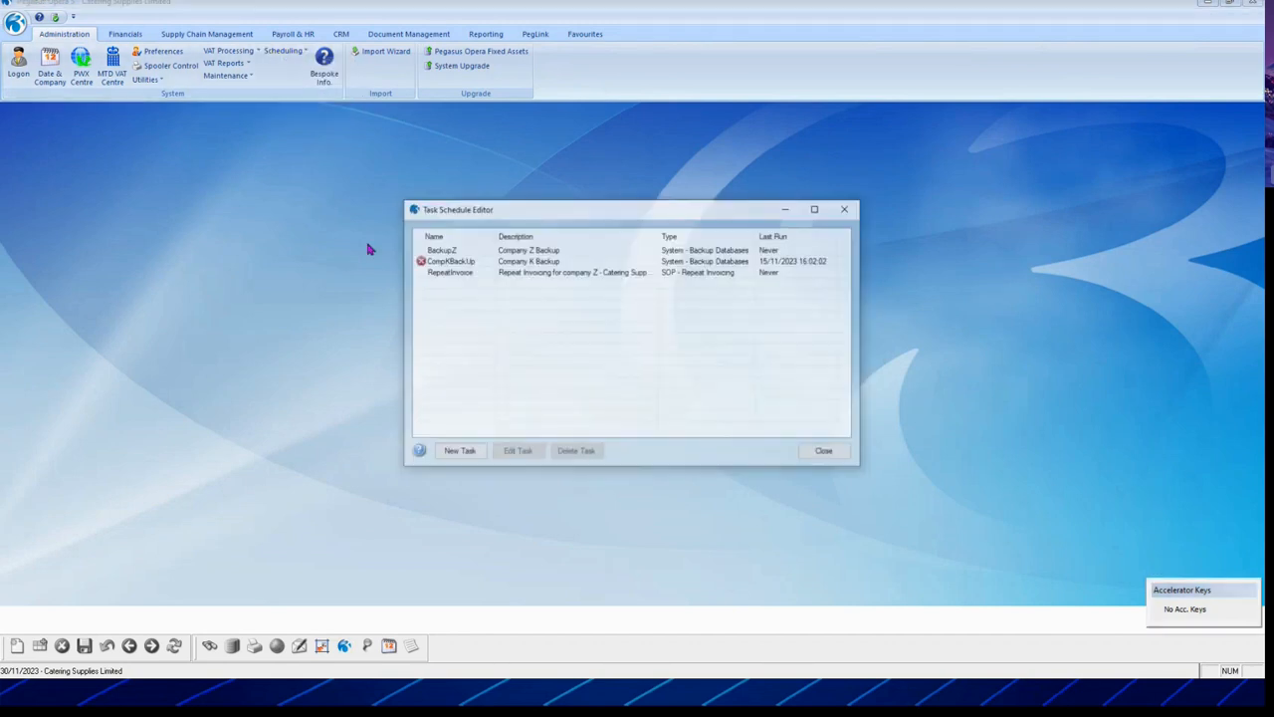
pyautogui.moveTo(504, 208); pyautogui.dragTo(463, 178)
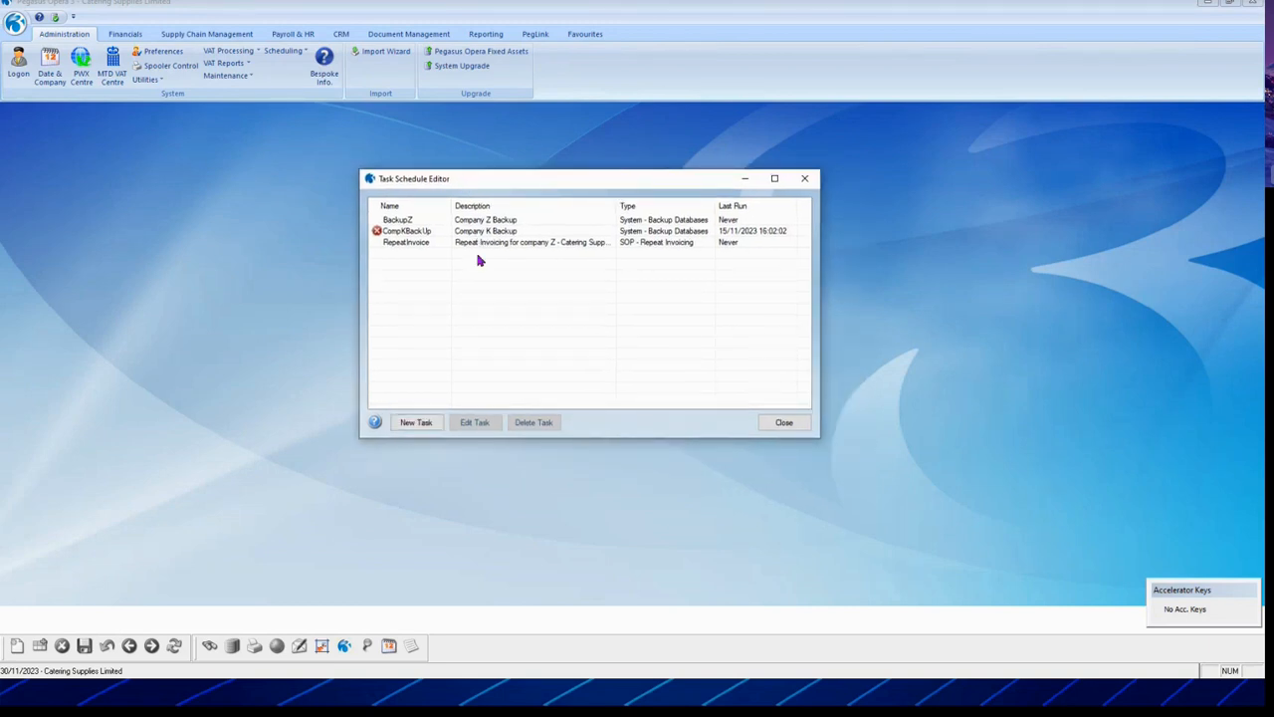
pyautogui.click(422, 422)
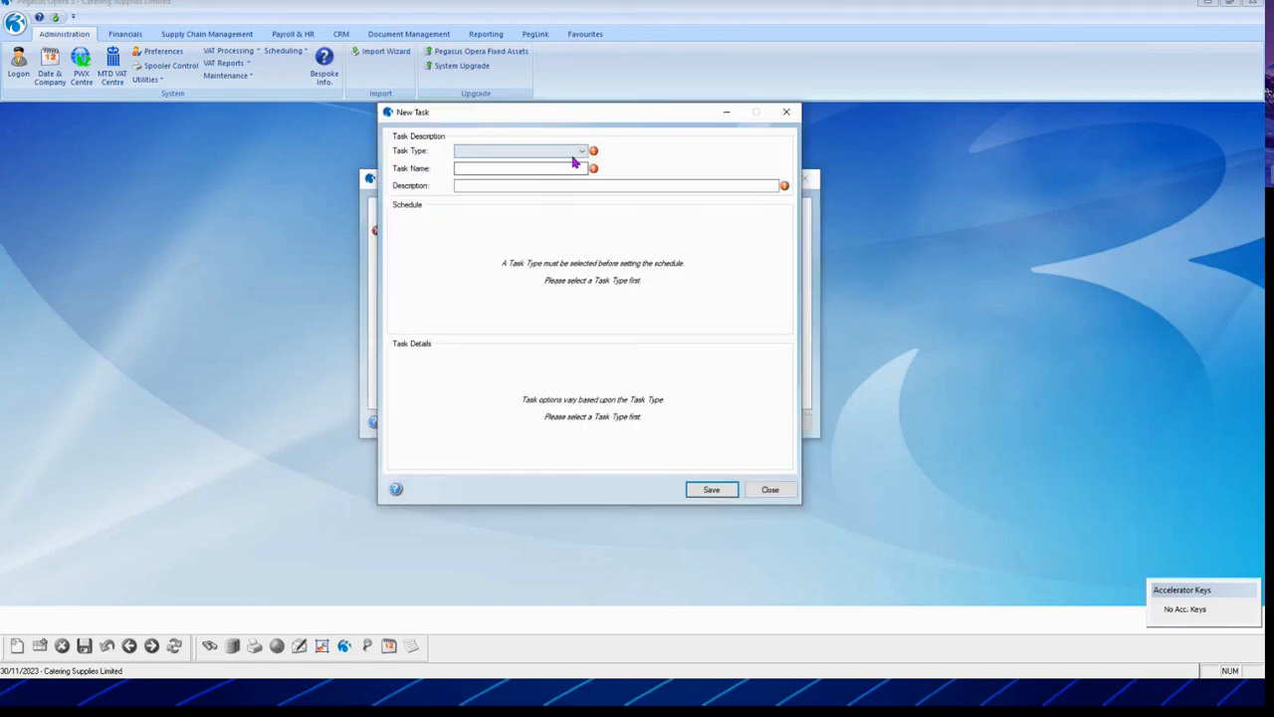
# Step: Make a System - Backup Databases task named backupA, described 'Backup Company'
pyautogui.click(583, 153)
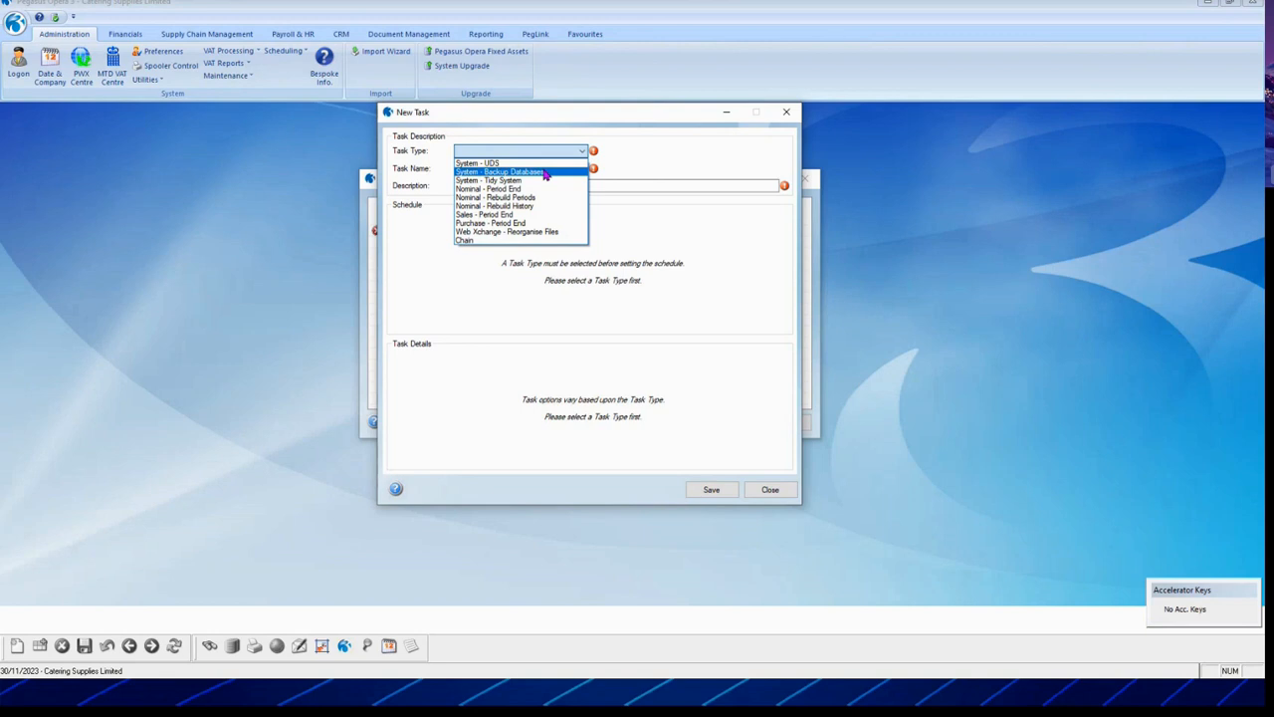
pyautogui.click(546, 173)
pyautogui.click(543, 169)
pyautogui.write('bqack')
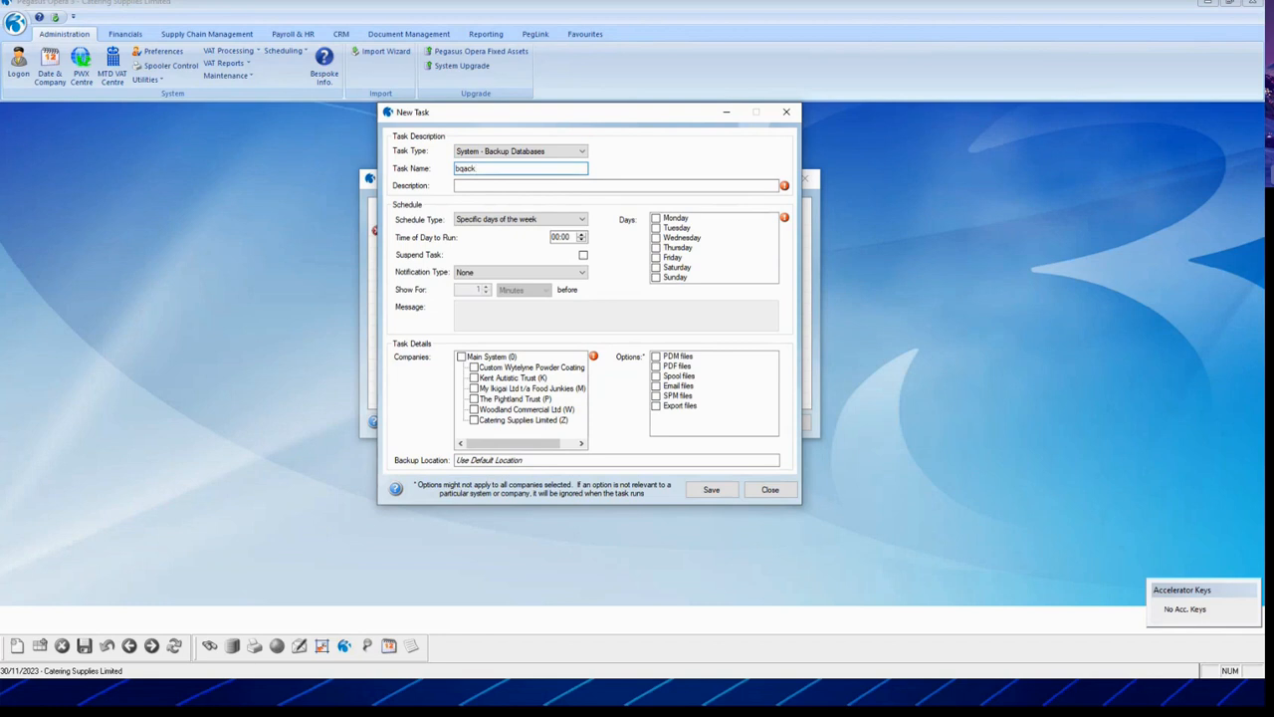
pyautogui.press('BackSpace')
pyautogui.press('BackSpace')
pyautogui.write('backupA')
pyautogui.press('Tab')
pyautogui.write('Ba')
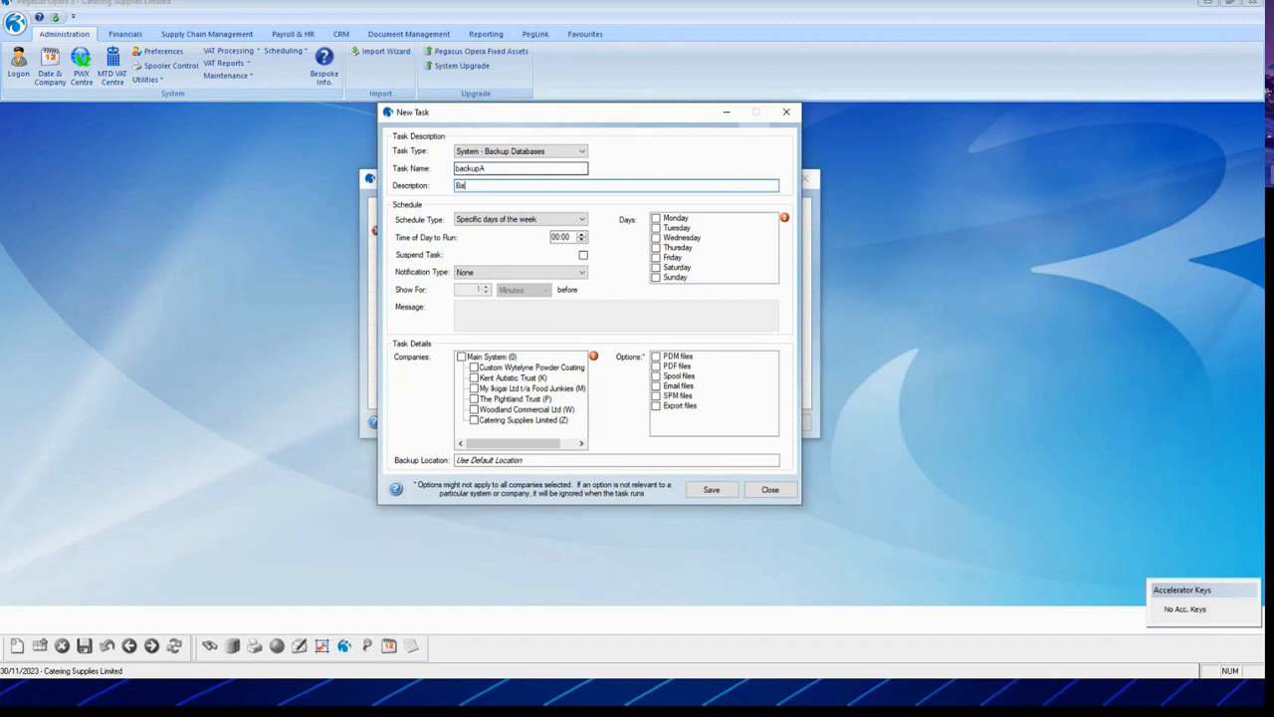
pyautogui.write('ckup Copany')
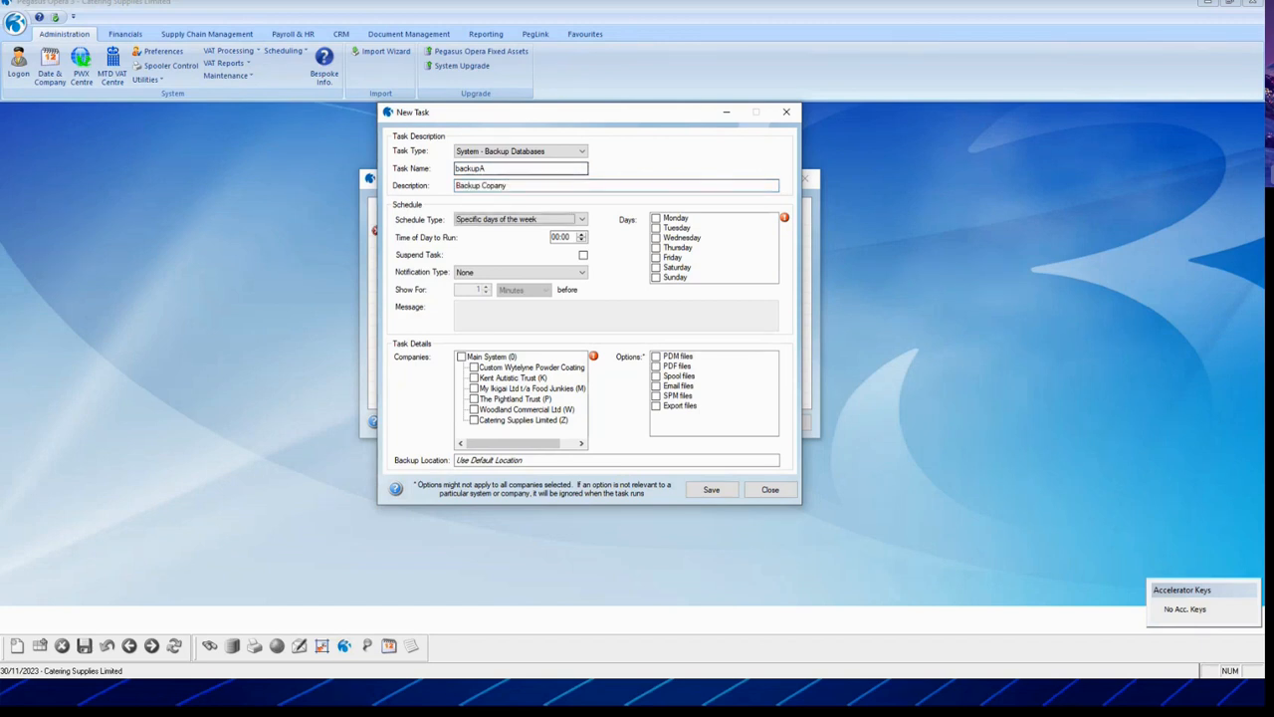
pyautogui.press('Tab')
pyautogui.click(492, 186)
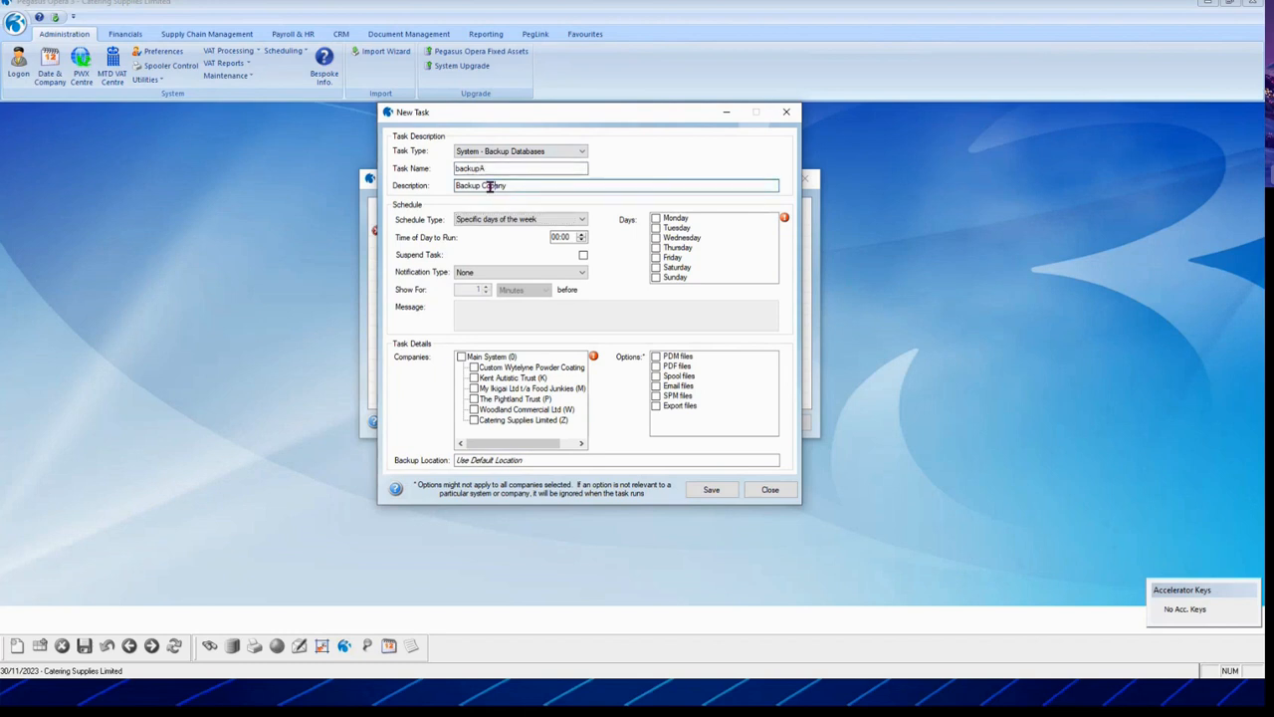
pyautogui.write('mp')
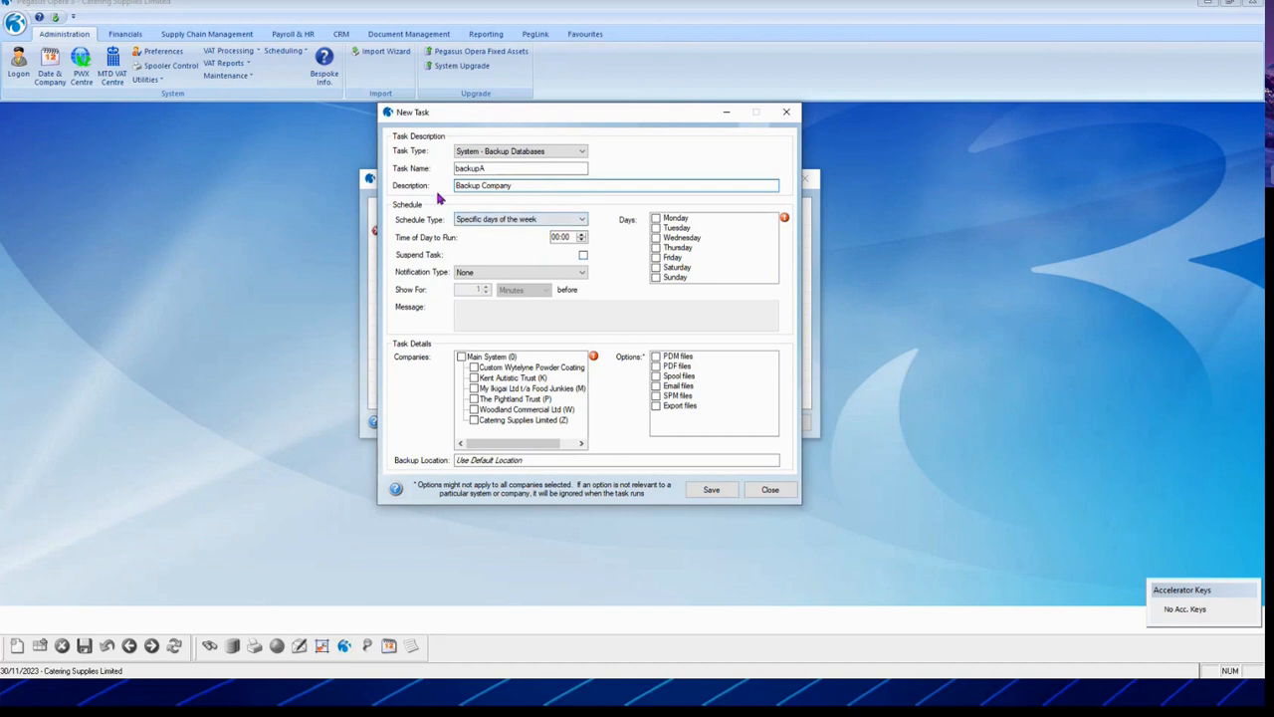
# Step: Schedule it Fridays at 19:00 for Custom Wytelyne Powder Coating and save
pyautogui.click(583, 223)
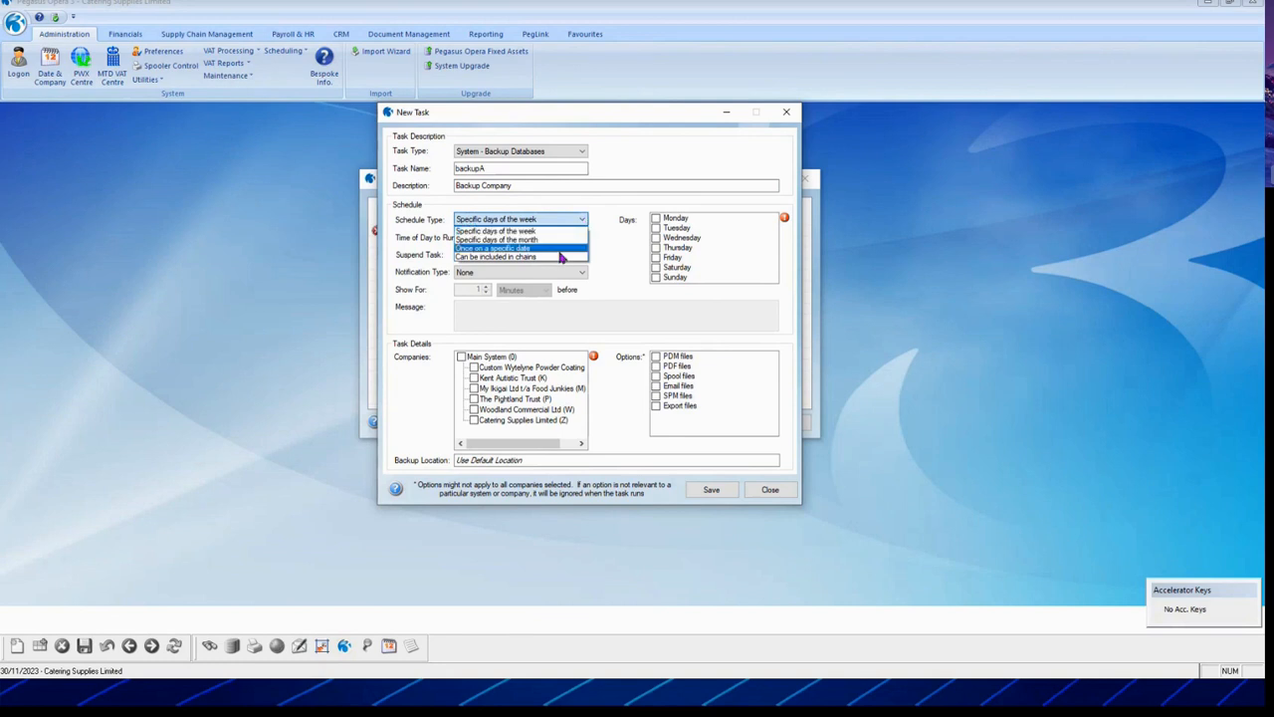
pyautogui.click(537, 232)
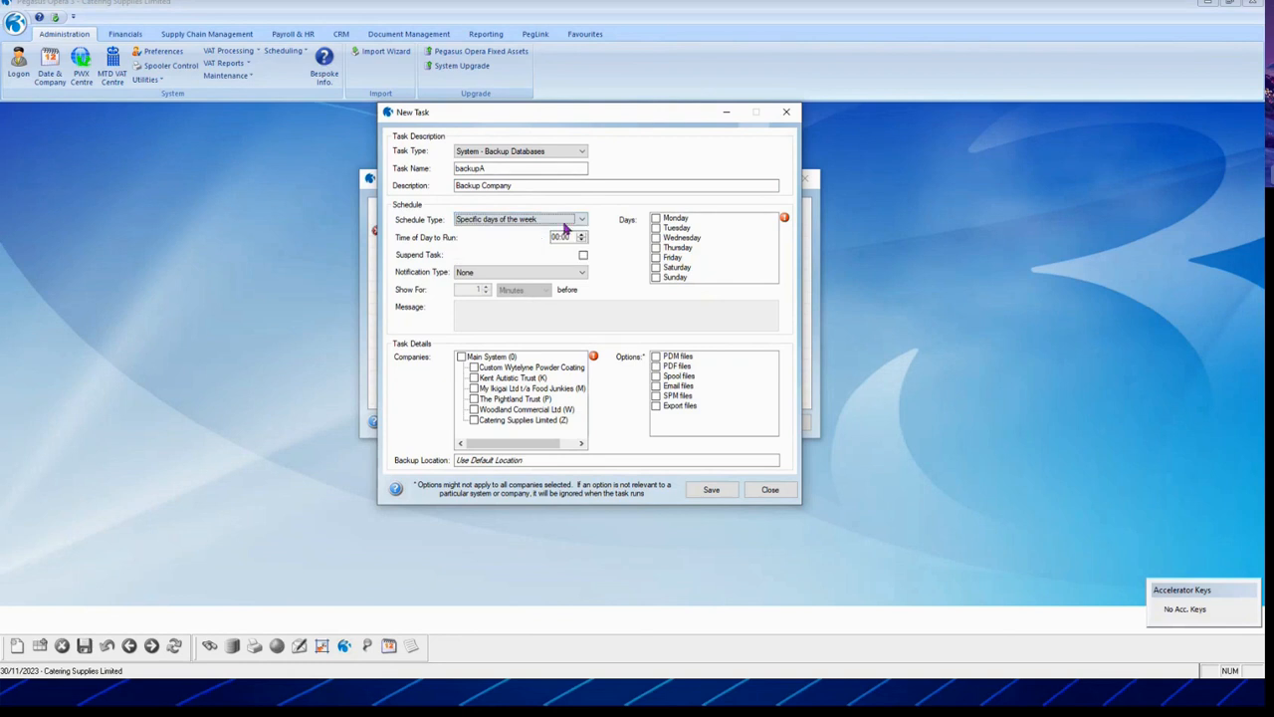
pyautogui.click(581, 220)
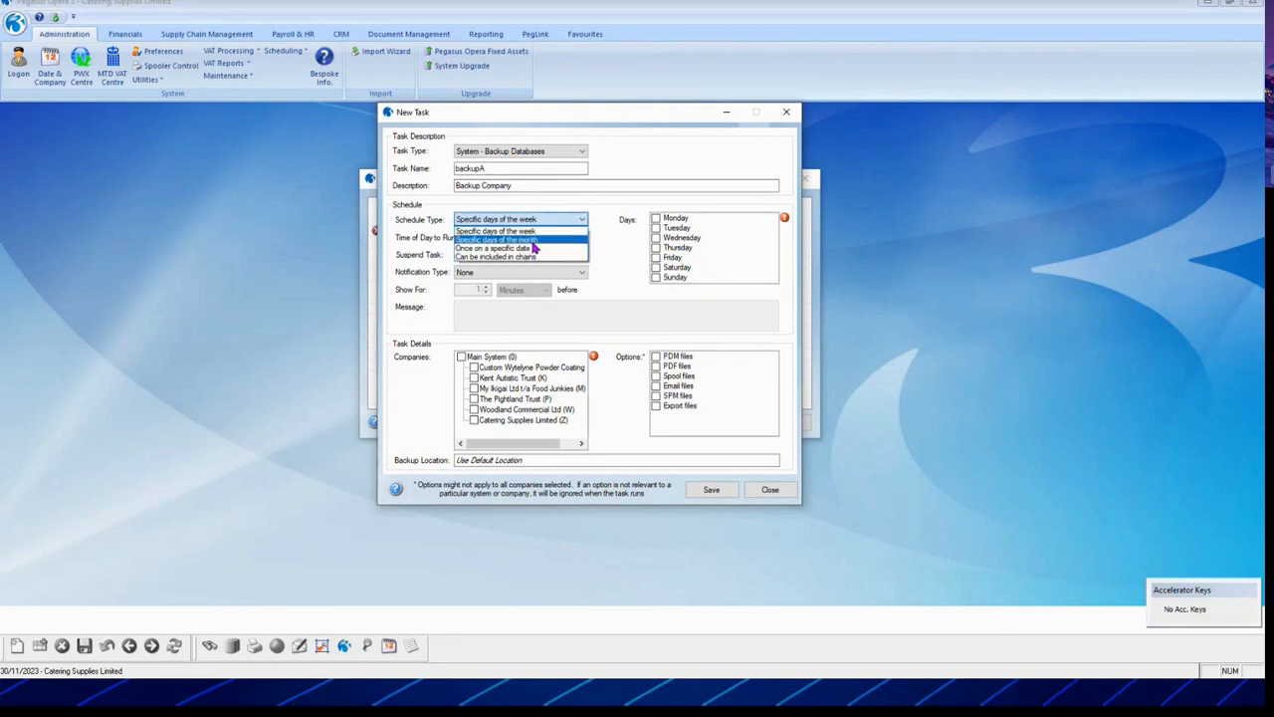
pyautogui.click(530, 236)
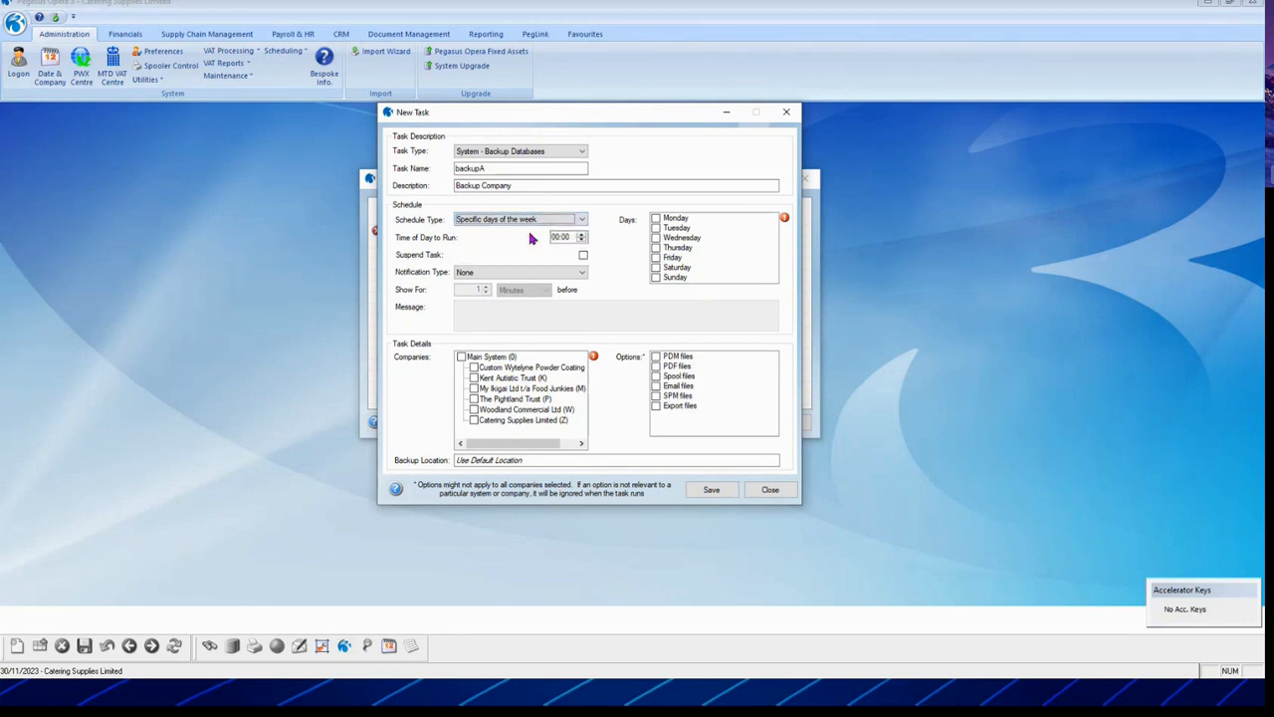
pyautogui.click(557, 237)
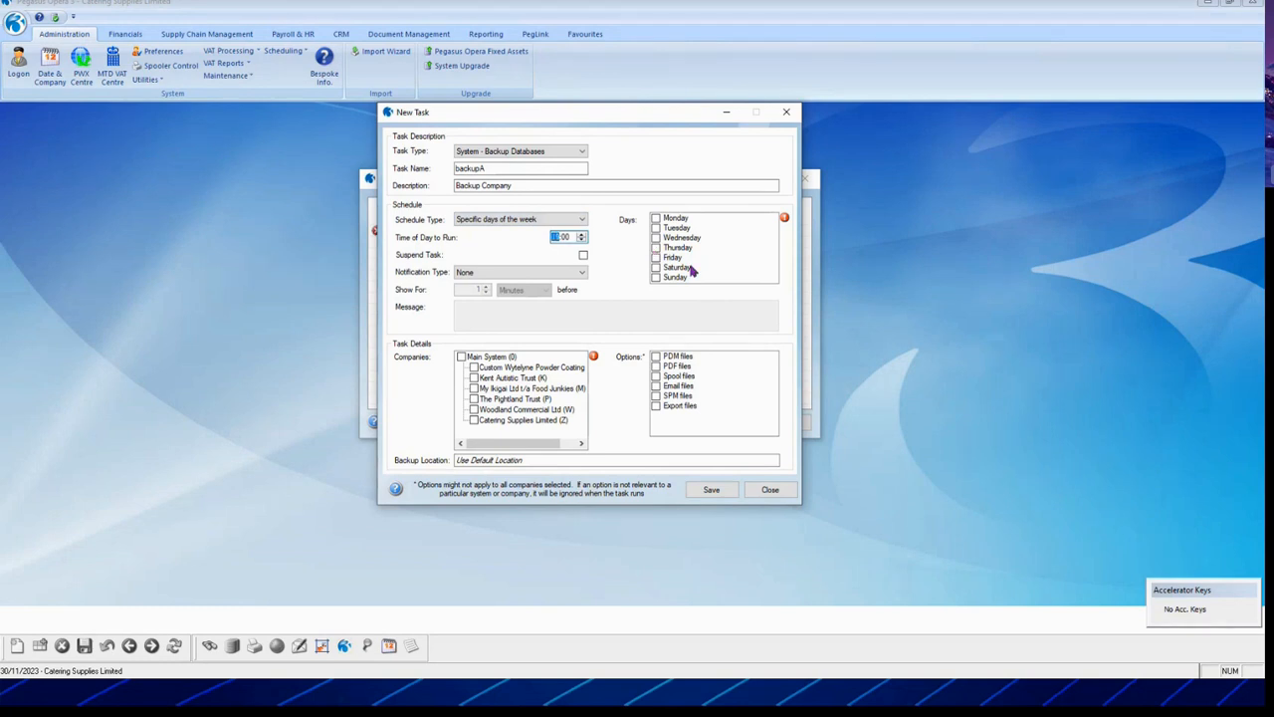
pyautogui.click(658, 258)
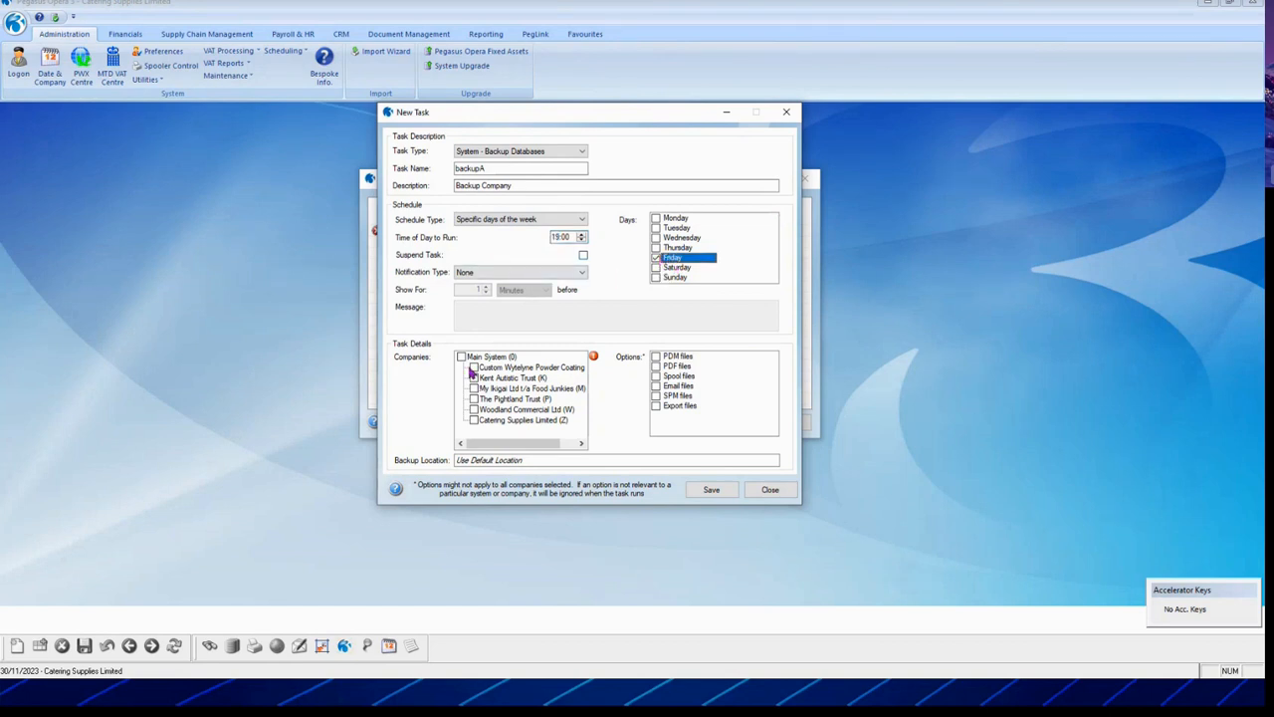
pyautogui.click(474, 368)
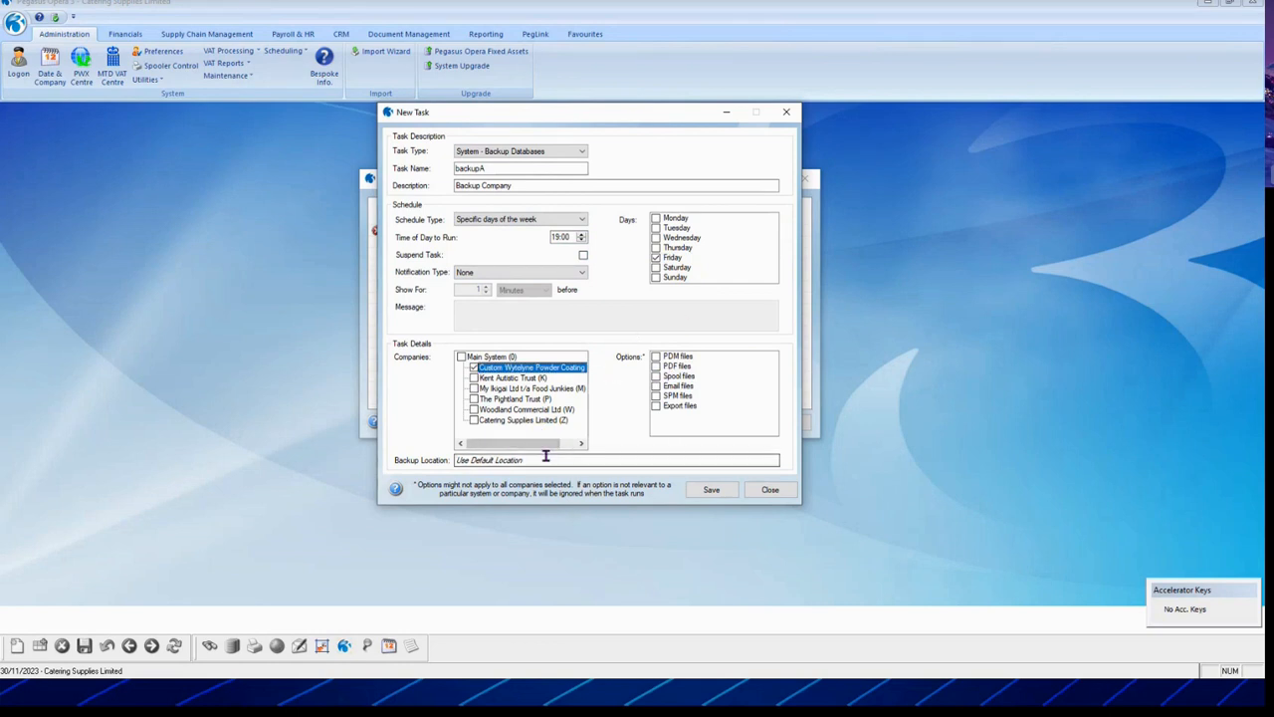
pyautogui.click(711, 491)
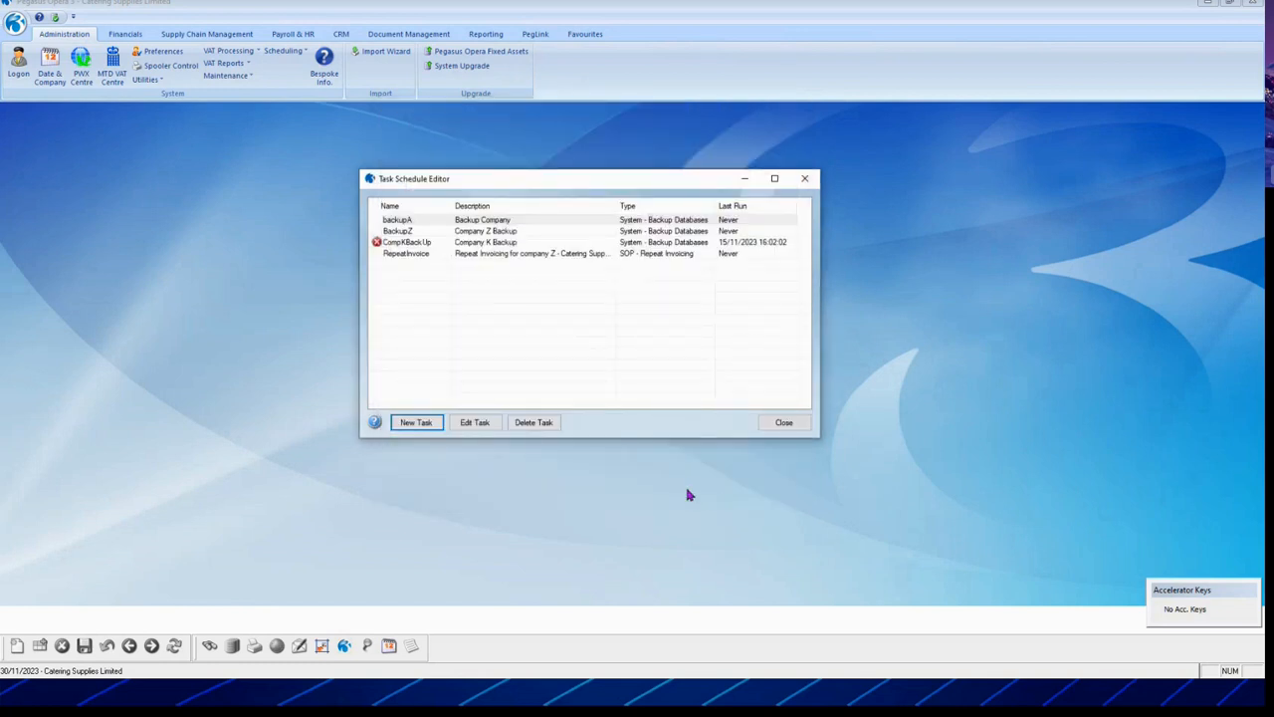
# Step: Inspect CompKBackUp's run history, including the failed 15/11/2023 run, then close the scheduler
pyautogui.click(496, 221)
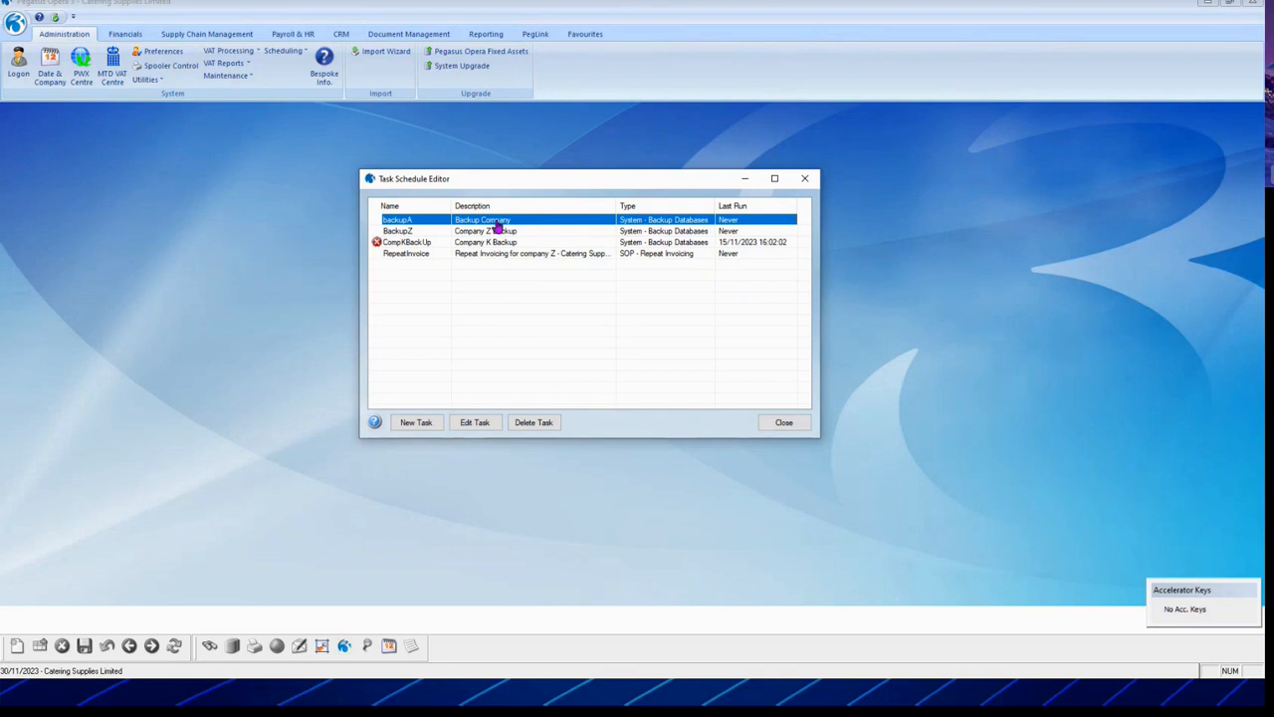
pyautogui.click(437, 246)
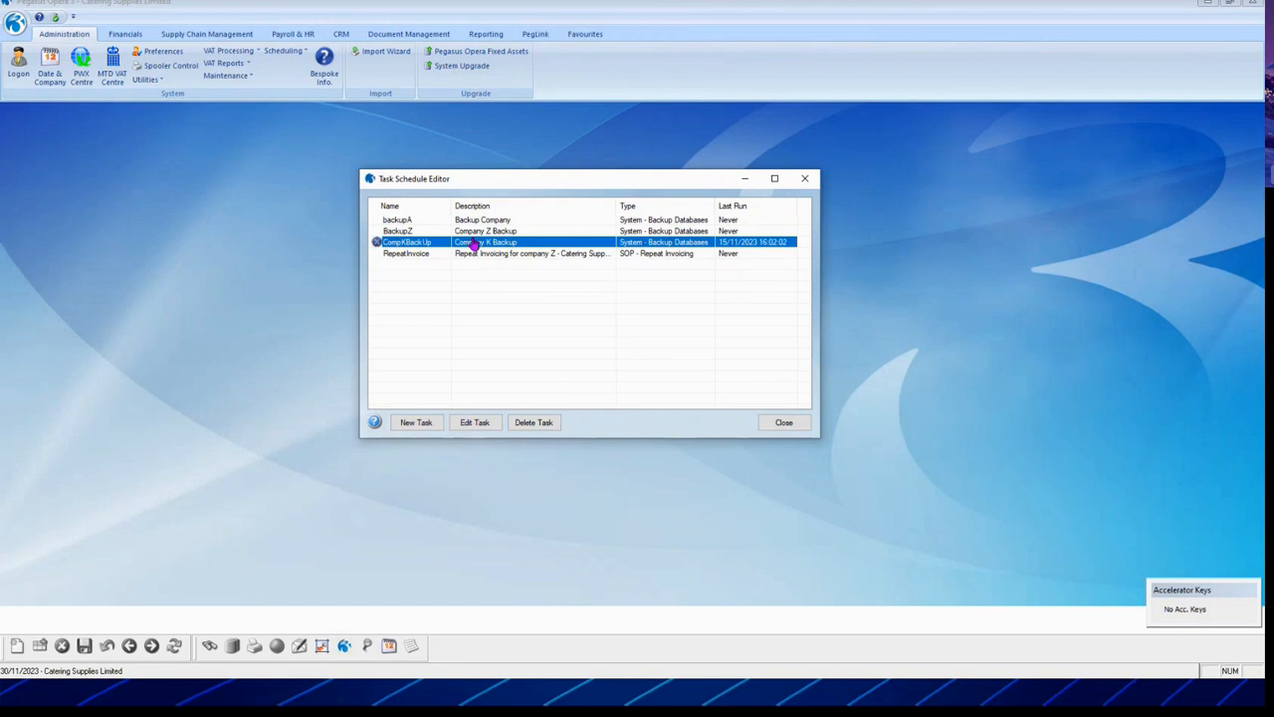
pyautogui.rightClick(475, 244)
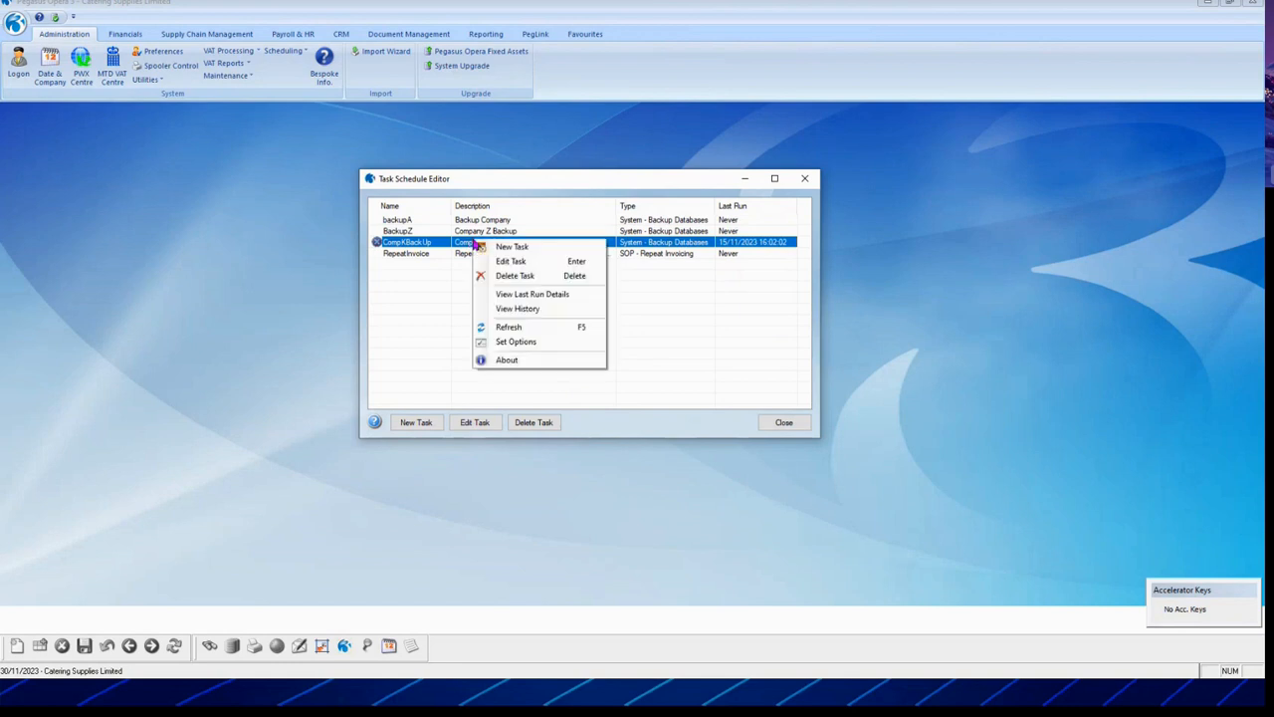
pyautogui.click(524, 311)
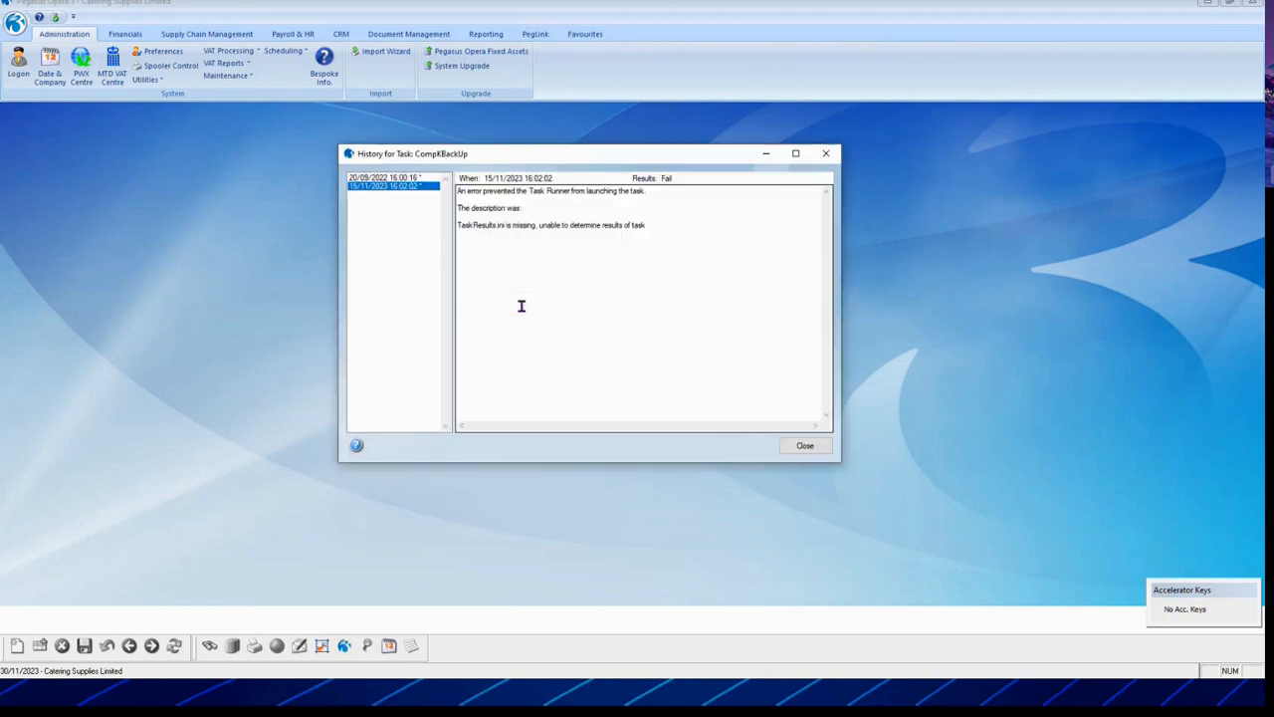
pyautogui.click(387, 181)
pyautogui.click(378, 186)
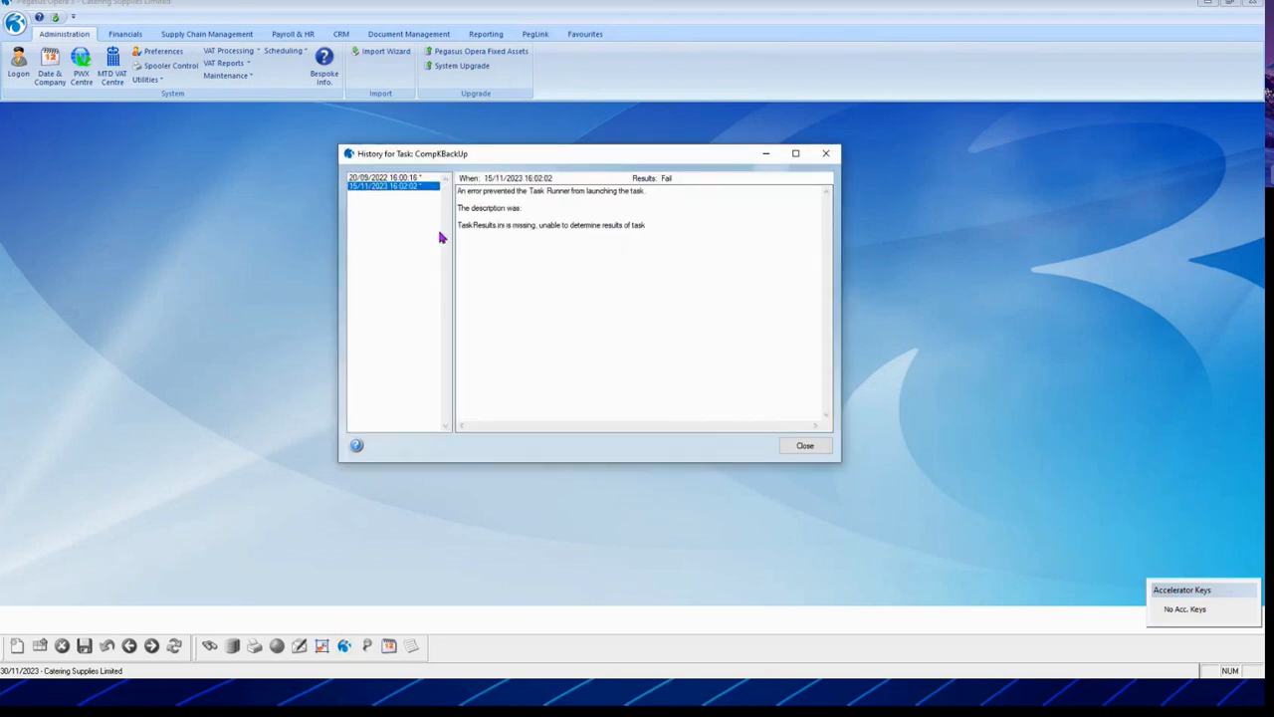
pyautogui.click(811, 450)
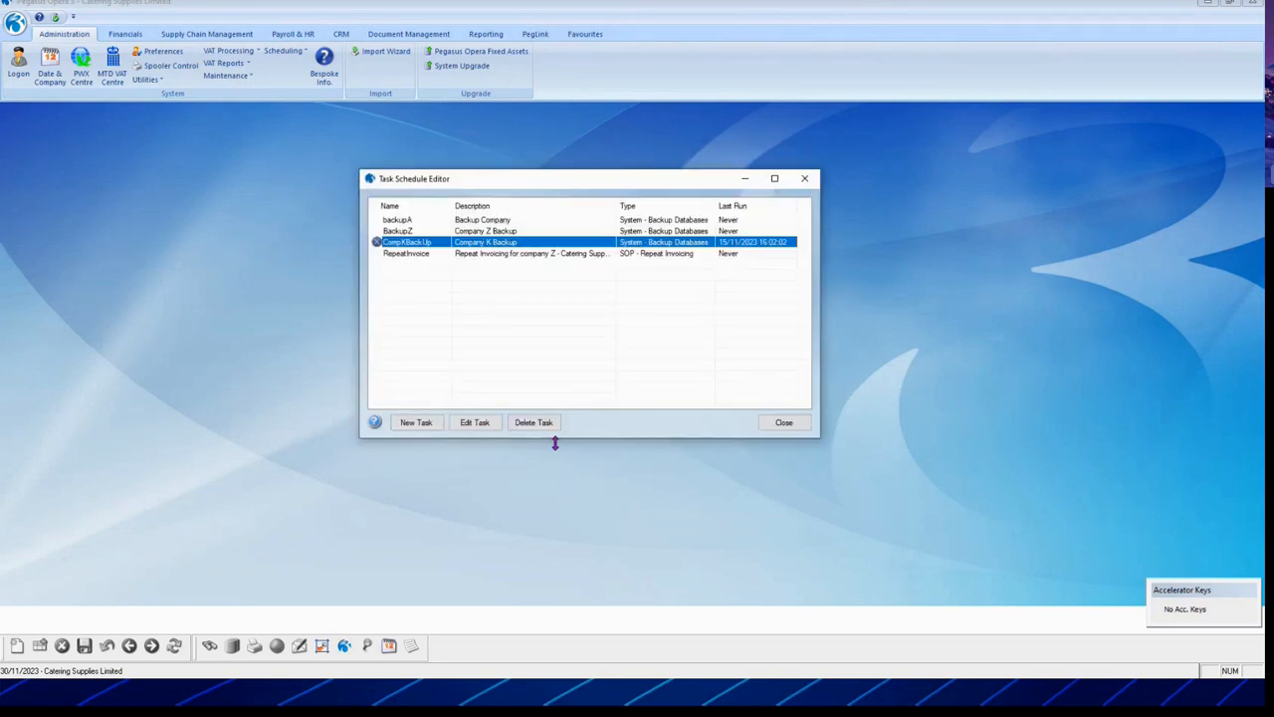
pyautogui.click(471, 233)
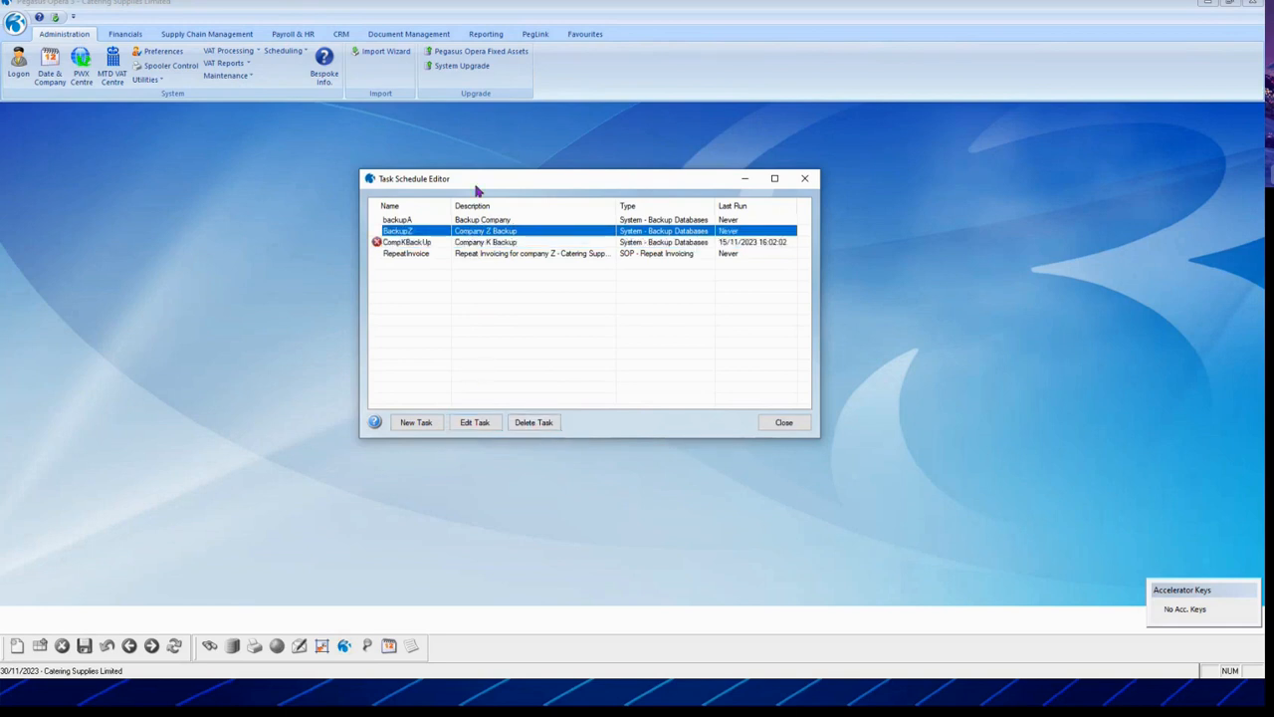
pyautogui.click(460, 257)
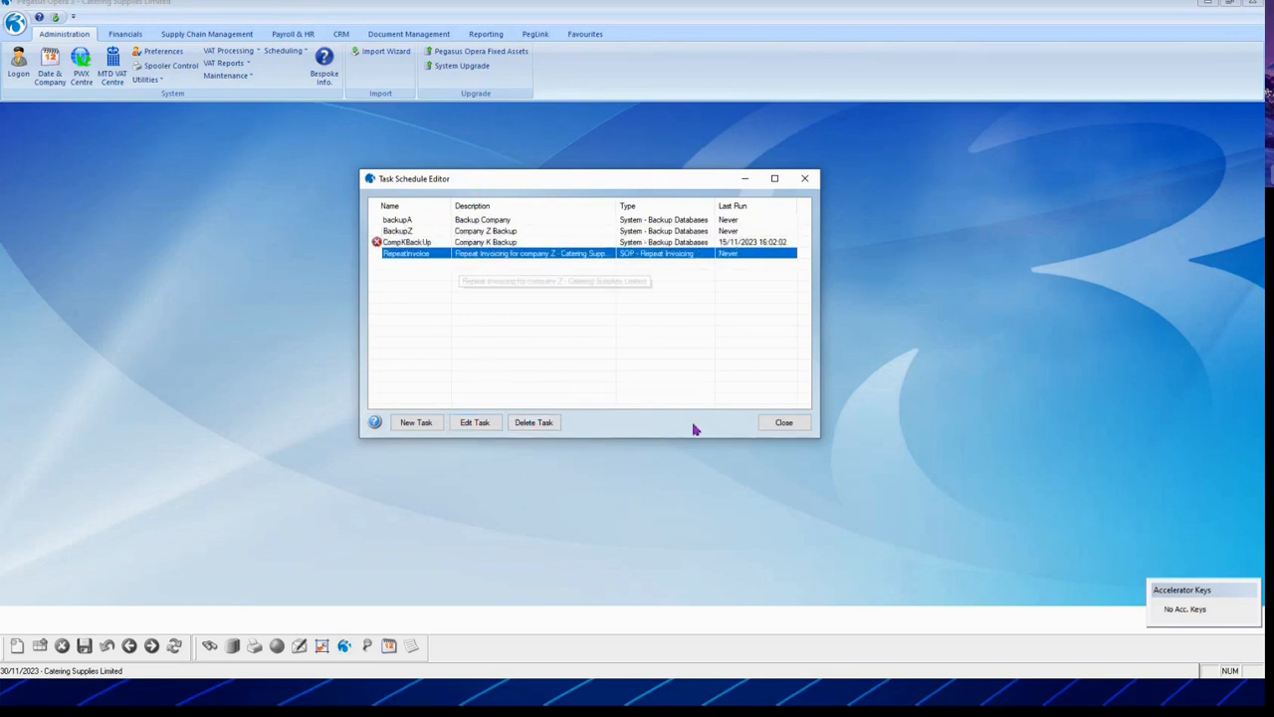
pyautogui.click(784, 426)
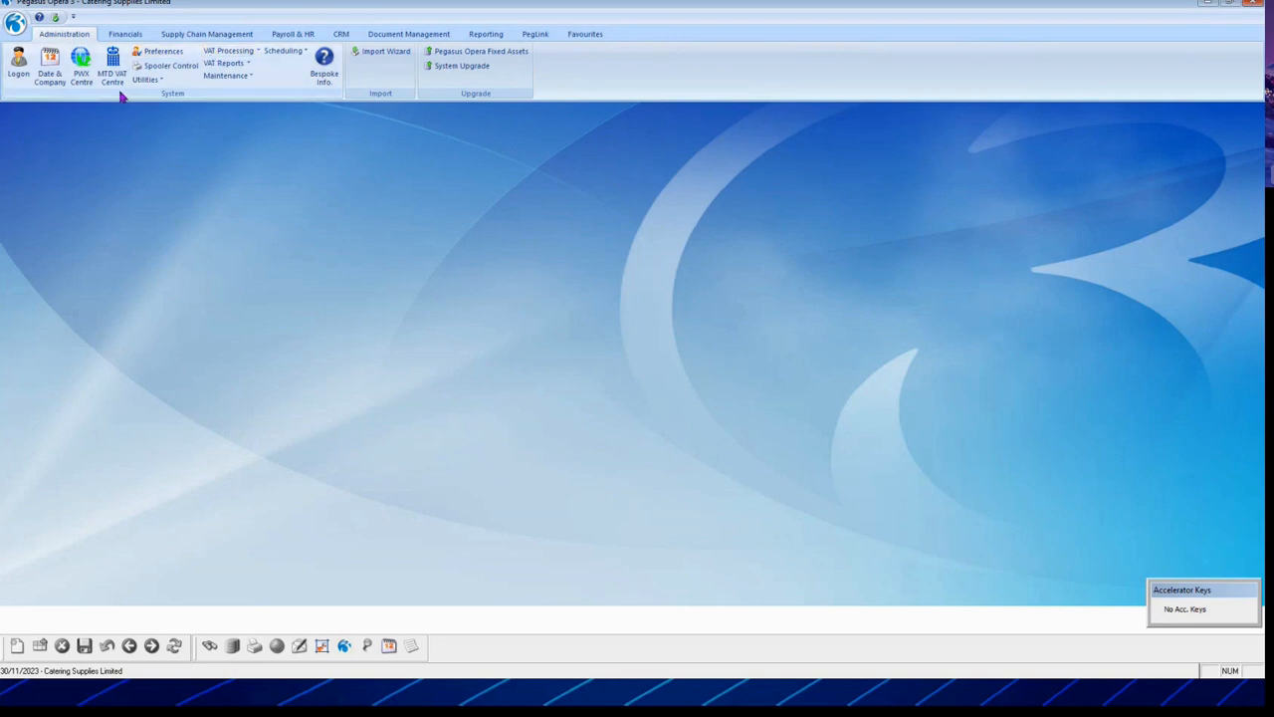
# Step: Start repeat invoicing from Supply Chain and route it through the scheduler
pyautogui.click(129, 36)
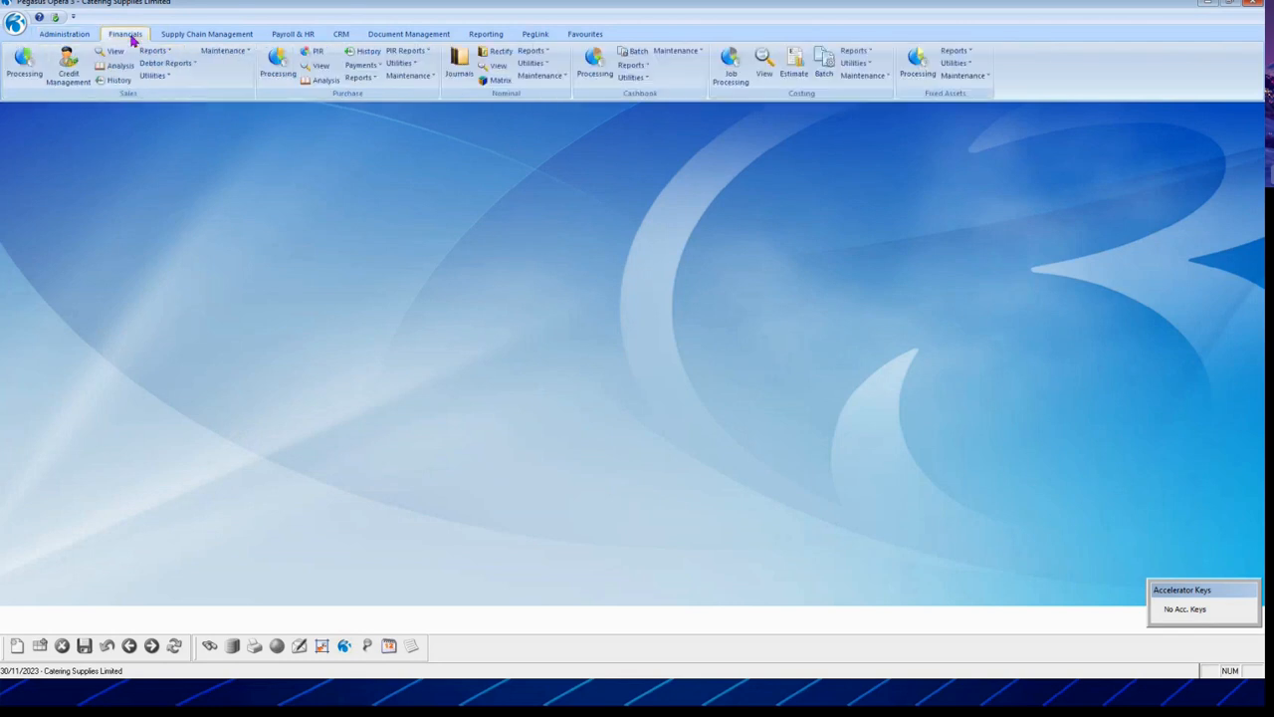
pyautogui.click(209, 34)
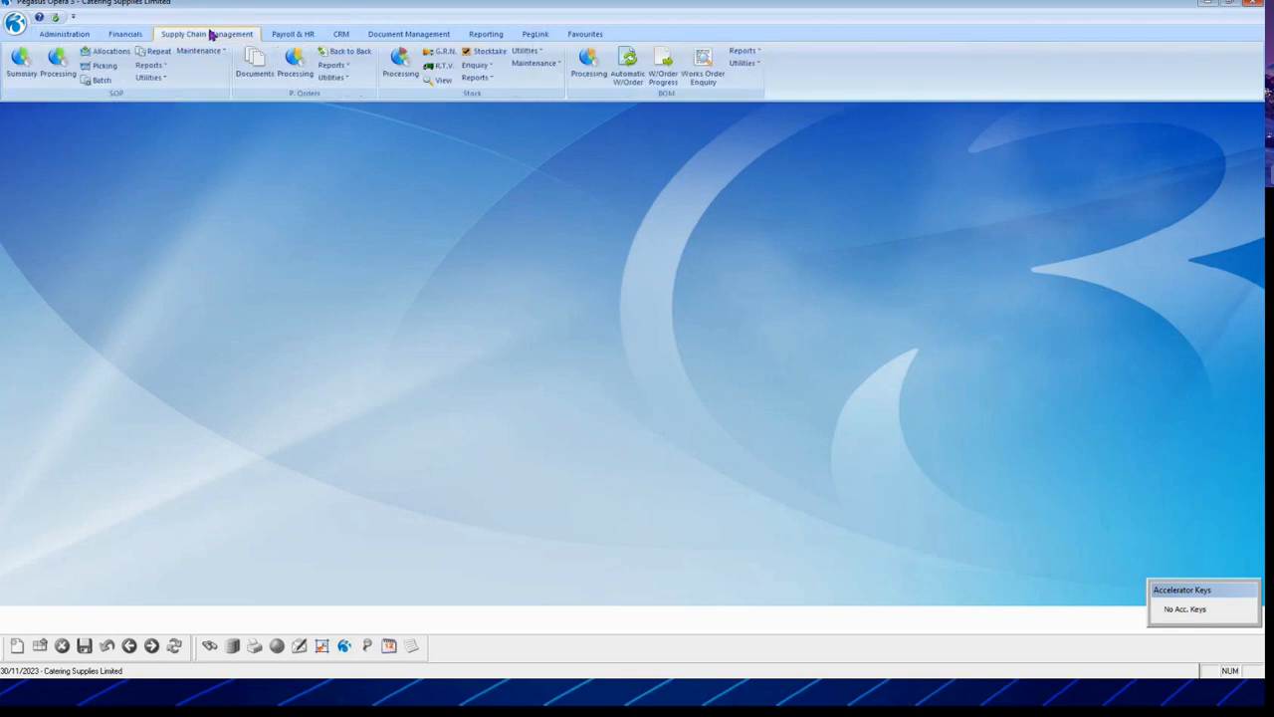
pyautogui.click(160, 51)
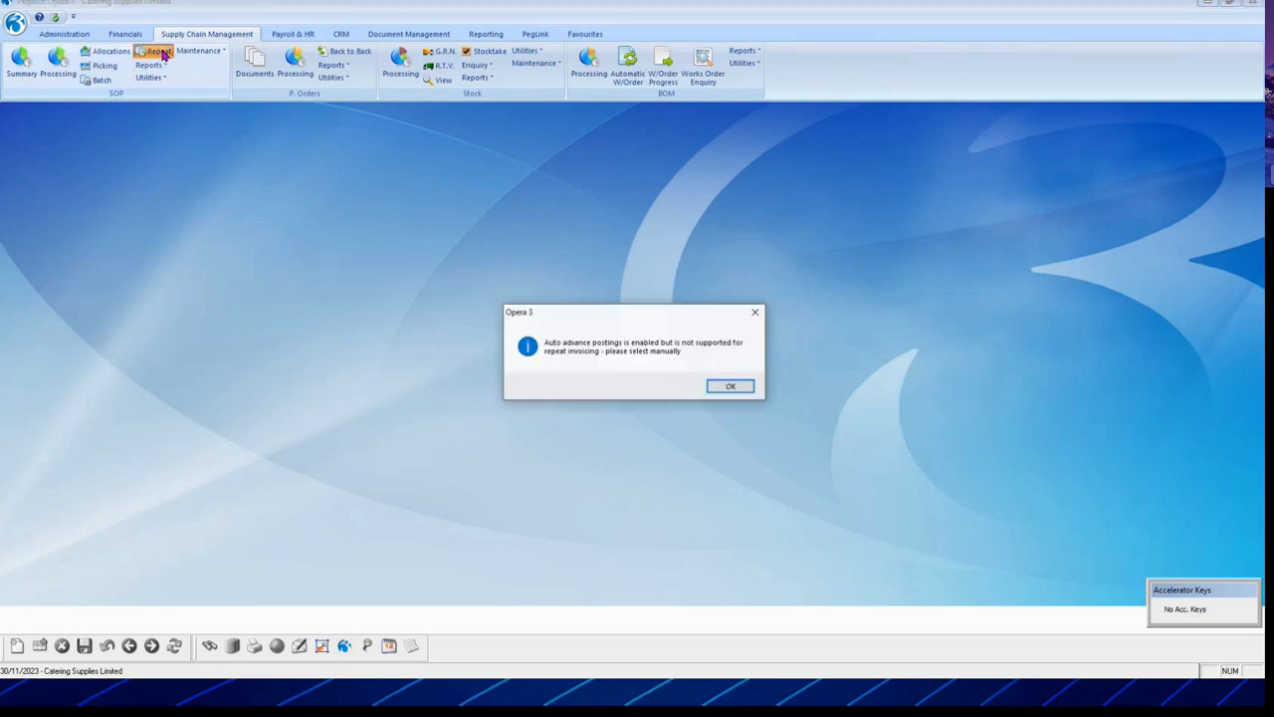
pyautogui.click(728, 386)
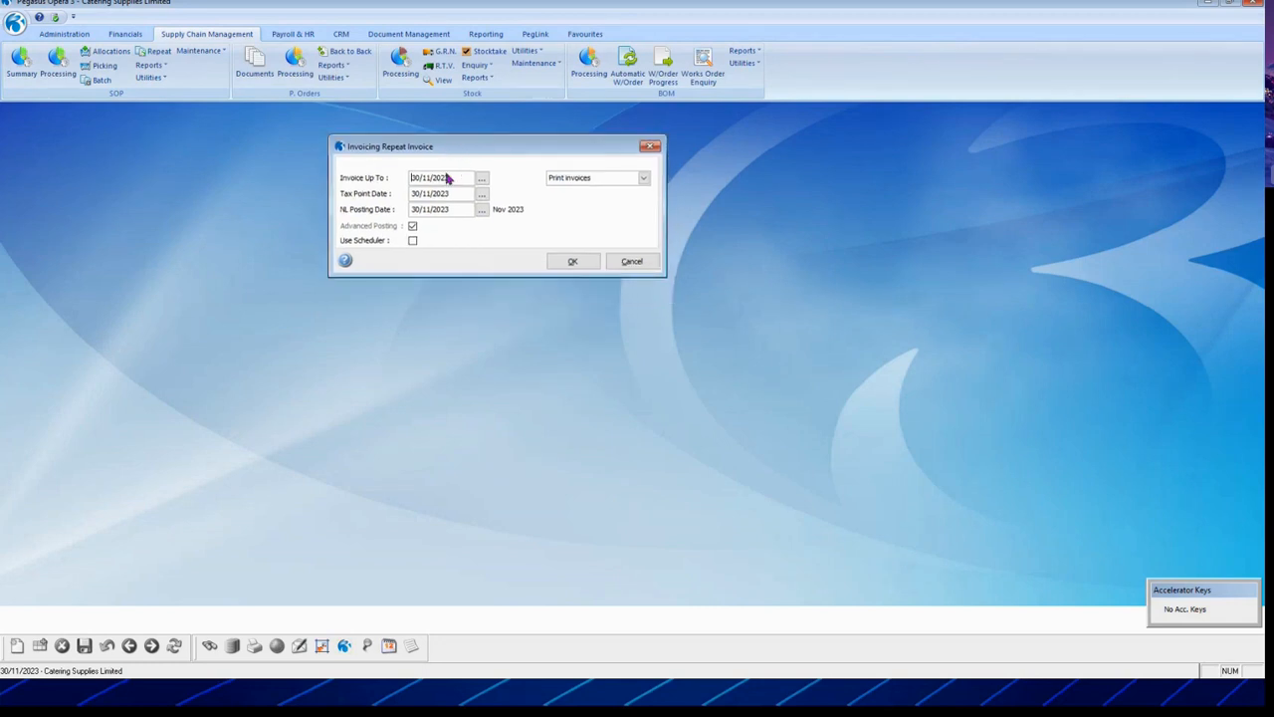
pyautogui.click(643, 178)
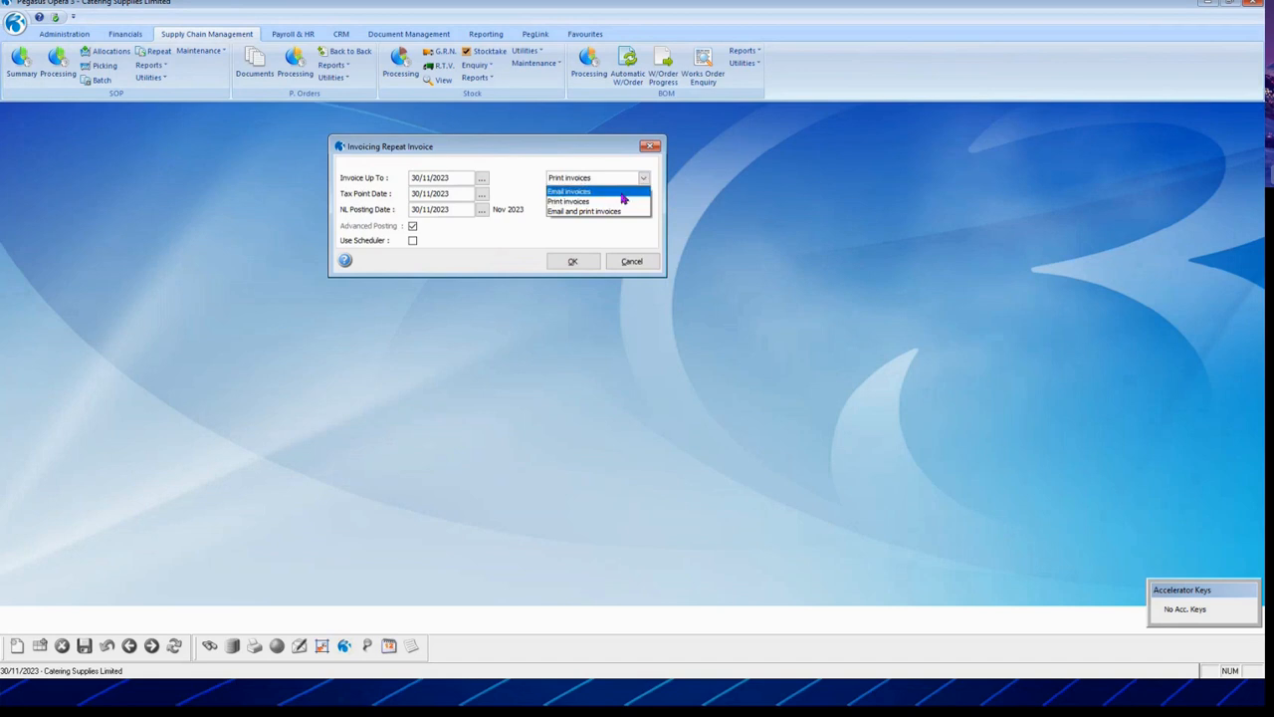
pyautogui.click(603, 201)
pyautogui.click(413, 226)
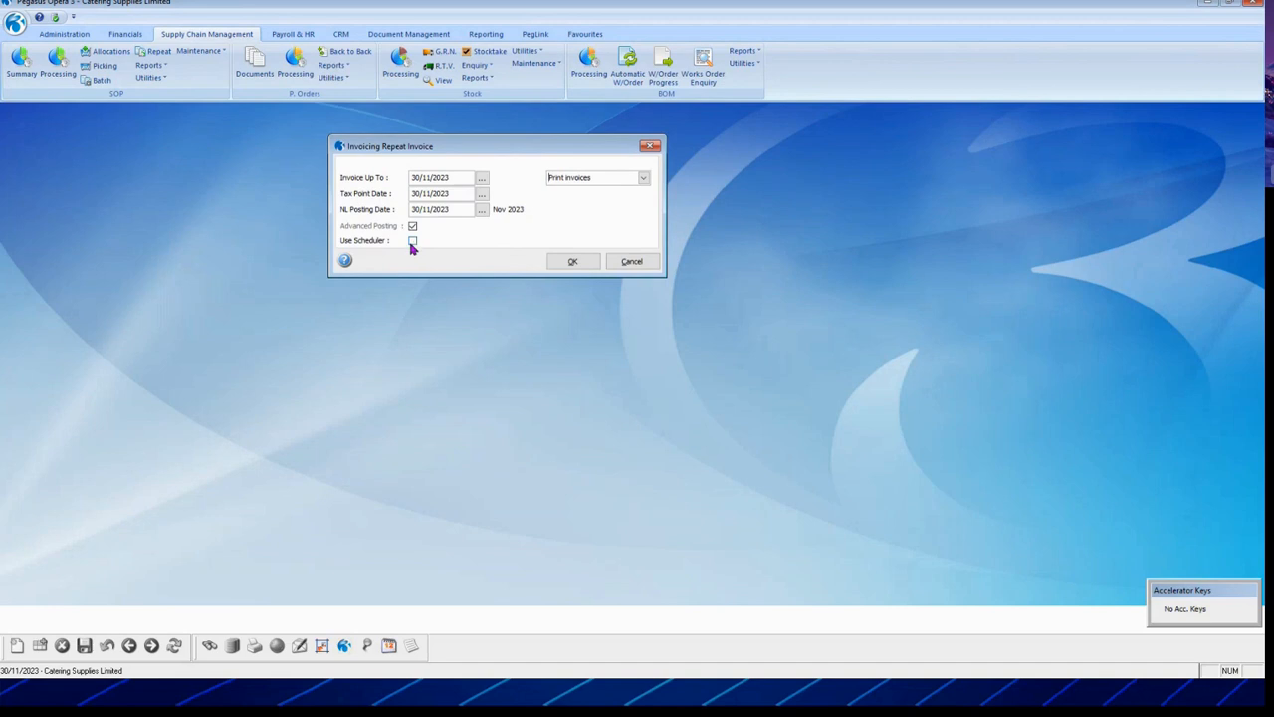
pyautogui.click(412, 242)
pyautogui.click(570, 262)
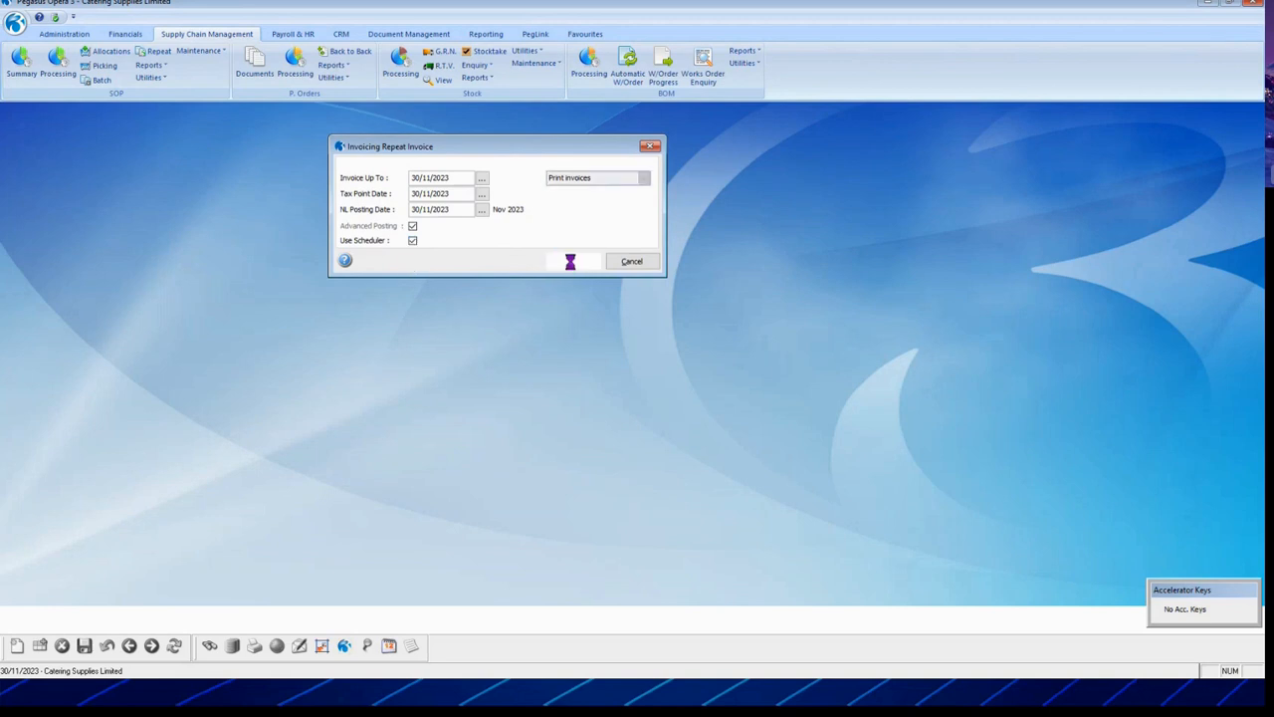
# Step: Allow invoices for accounts over credit limit and on stop
pyautogui.click(474, 220)
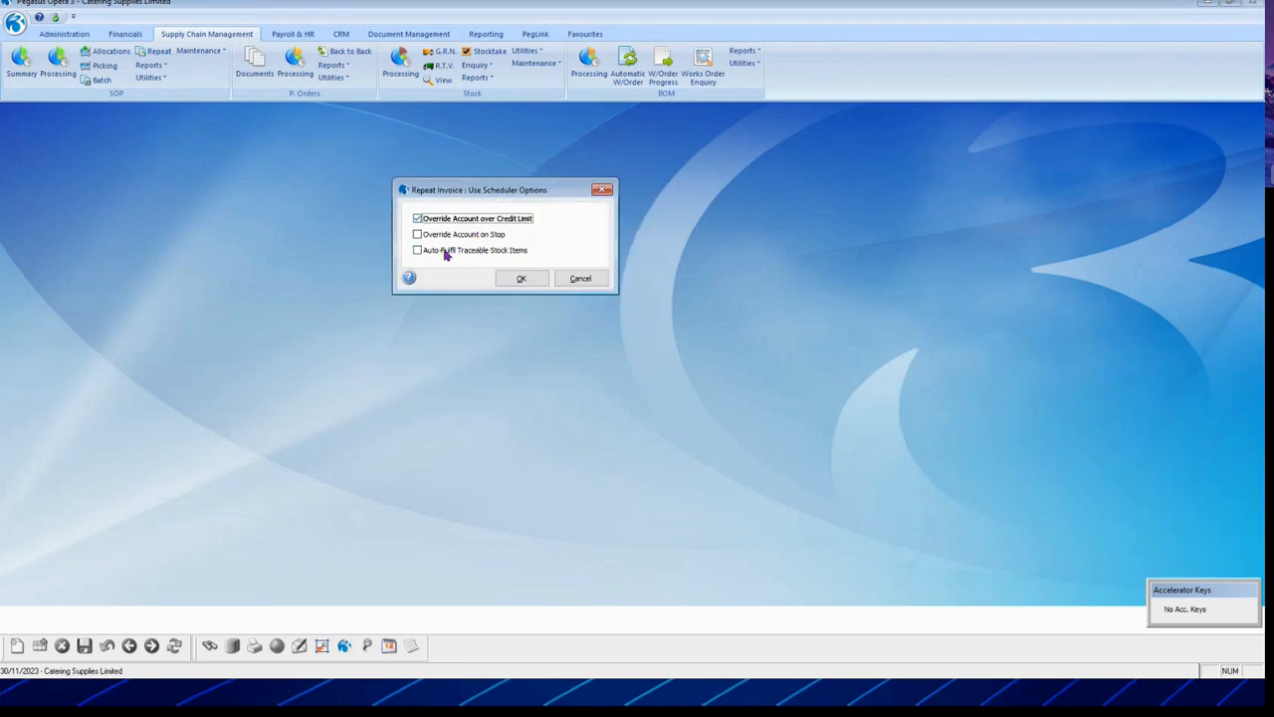
pyautogui.click(434, 237)
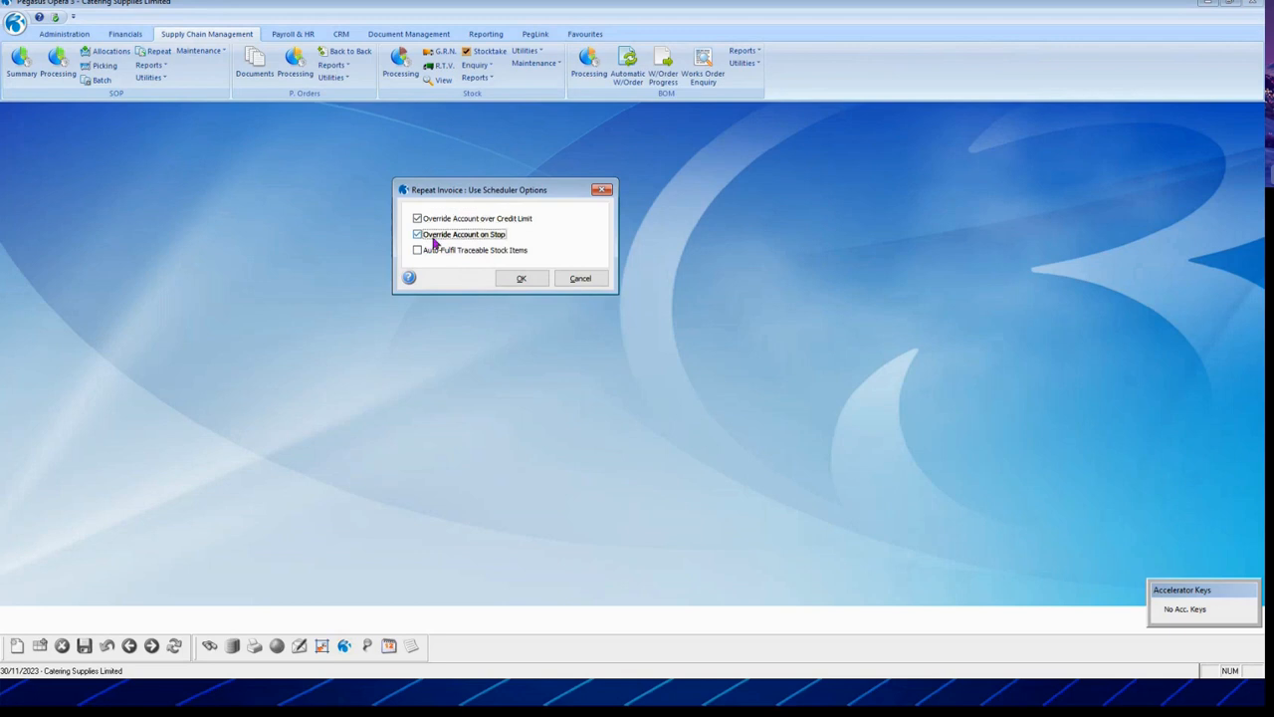
pyautogui.click(519, 280)
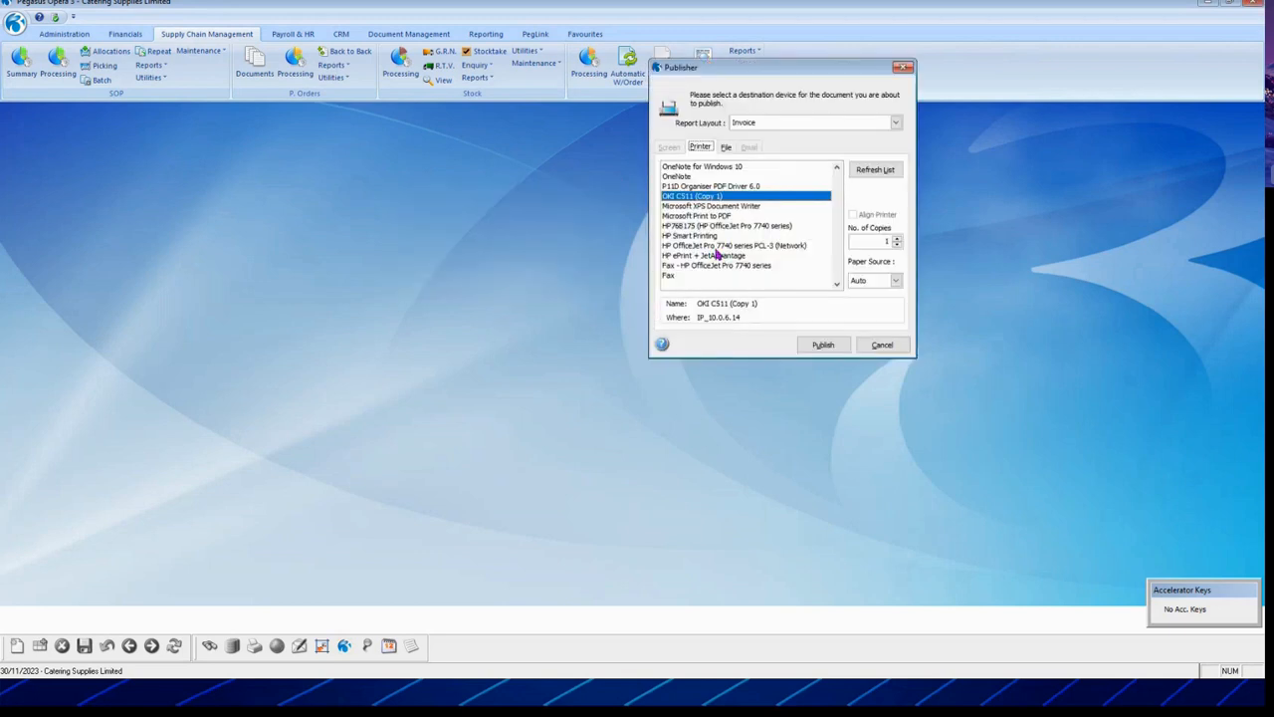
# Step: Publish the invoices to file named 'SVASF' with description 'sf'
pyautogui.click(726, 150)
pyautogui.click(714, 208)
pyautogui.write('SVASF')
pyautogui.click(745, 231)
pyautogui.write('sfs')
pyautogui.click(823, 345)
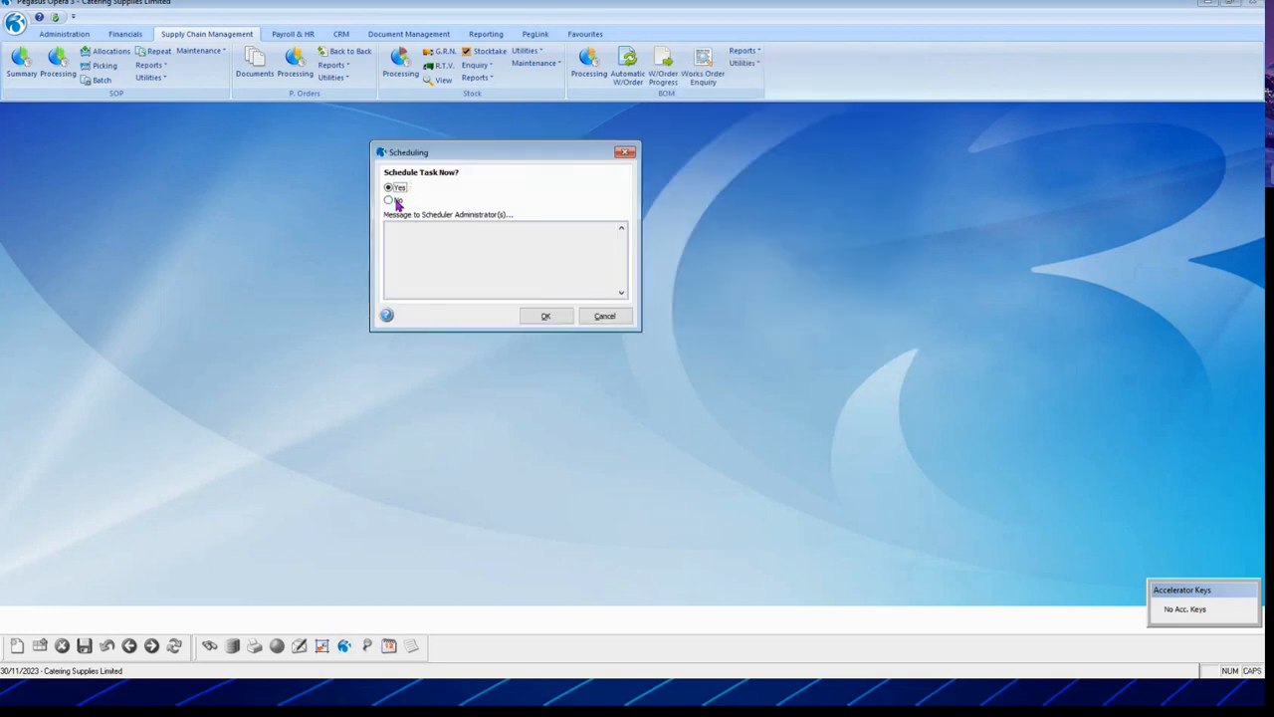
# Step: Schedule RepeatInvoice0001 to run once on 30/11/2023 at 22:00, save it and close the editor
pyautogui.click(548, 318)
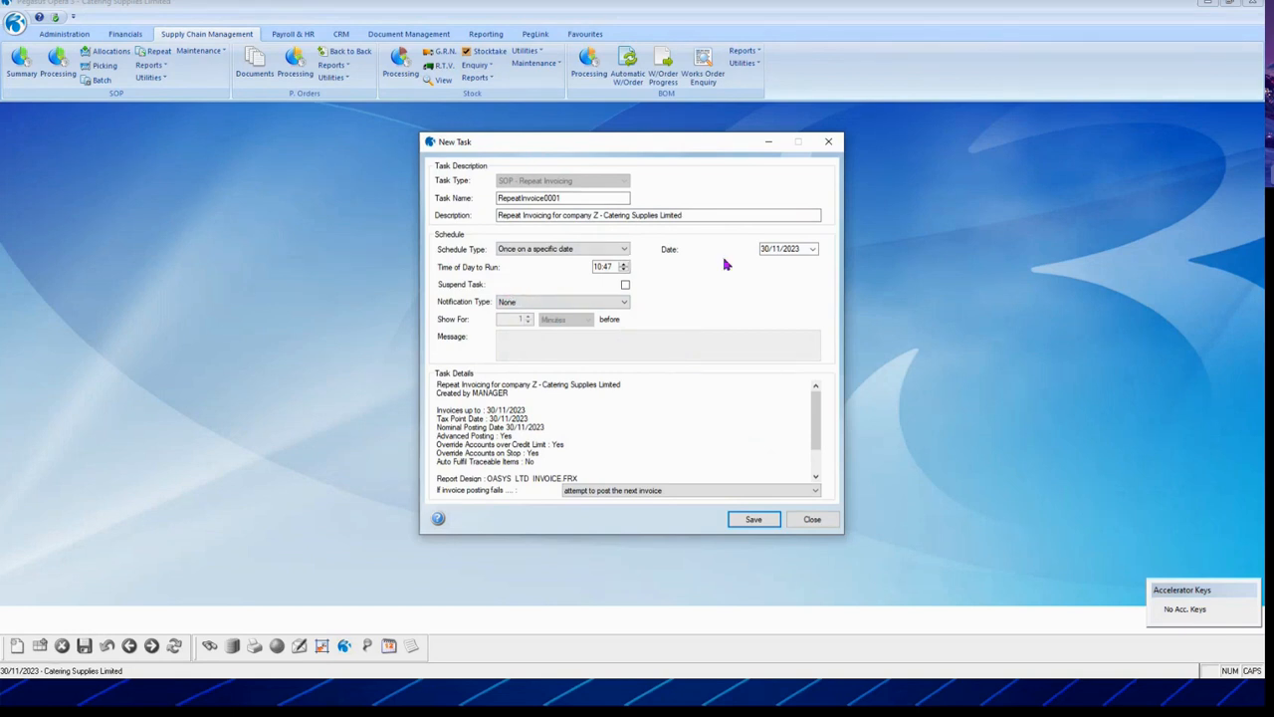
pyautogui.click(813, 249)
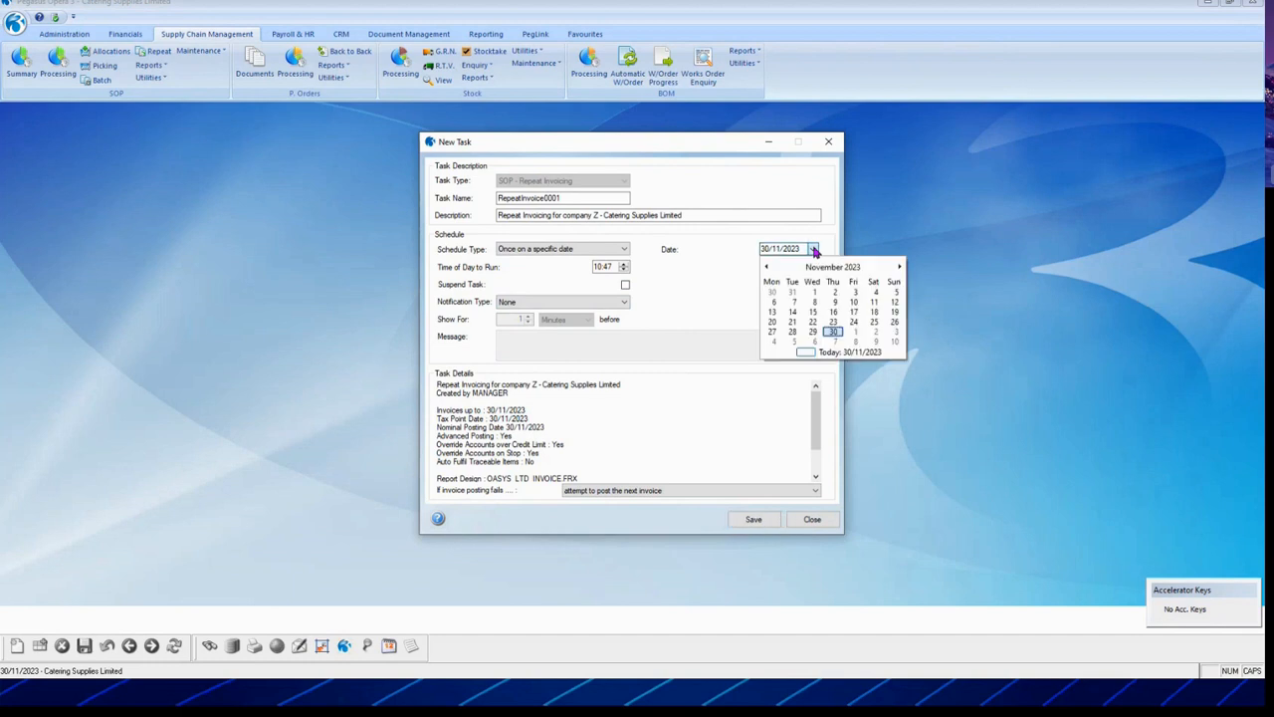
pyautogui.click(833, 330)
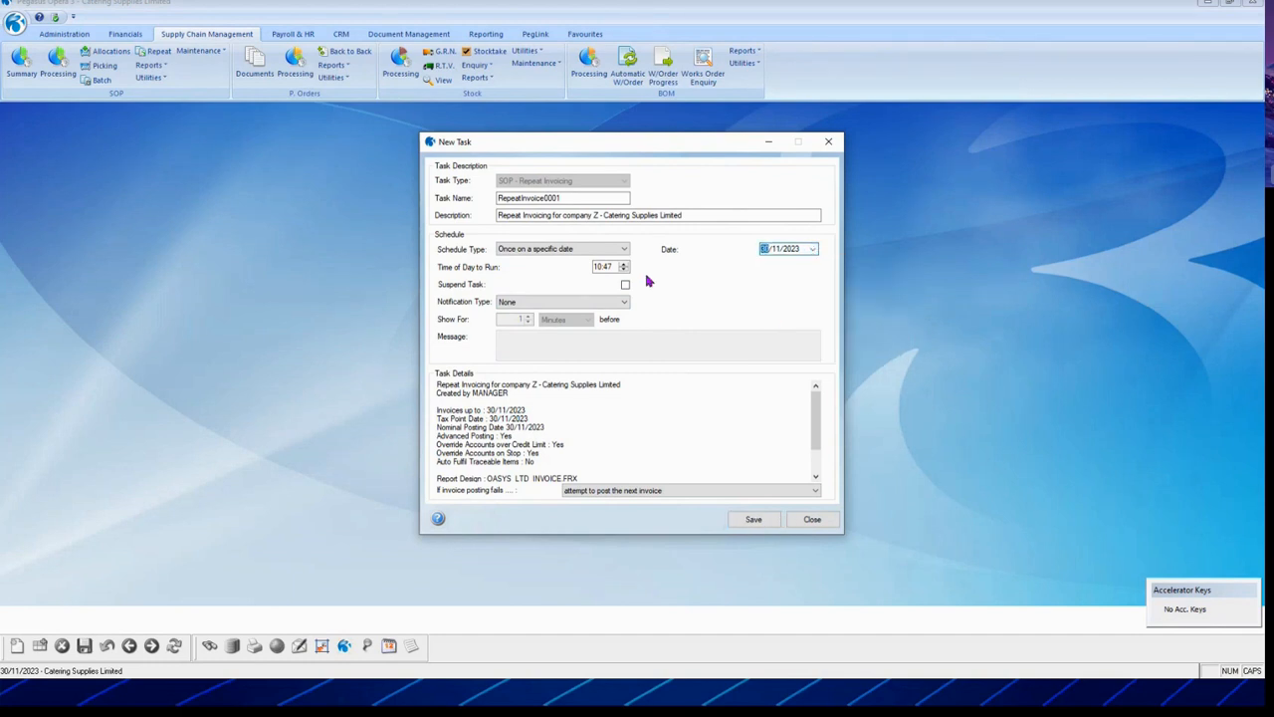
pyautogui.click(607, 267)
pyautogui.write('22')
pyautogui.press('Tab')
pyautogui.click(607, 267)
pyautogui.write('00')
pyautogui.press('Tab')
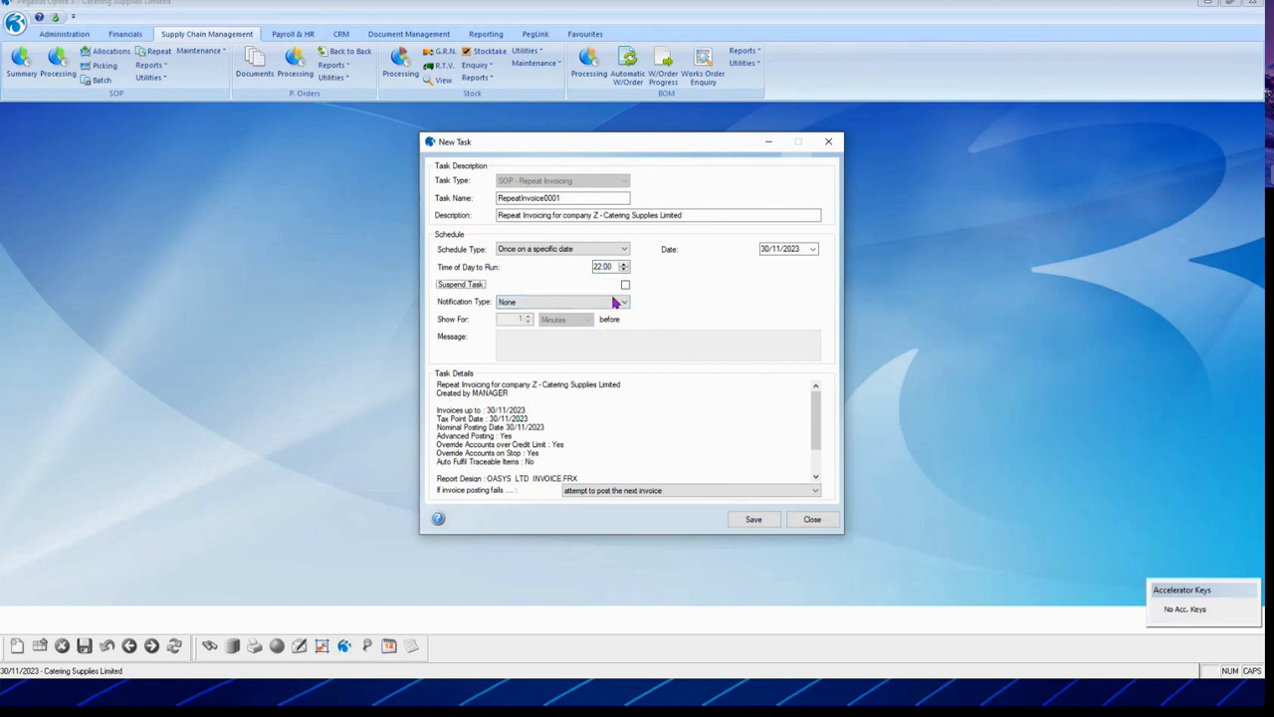
pyautogui.click(751, 519)
pyautogui.moveTo(472, 300)
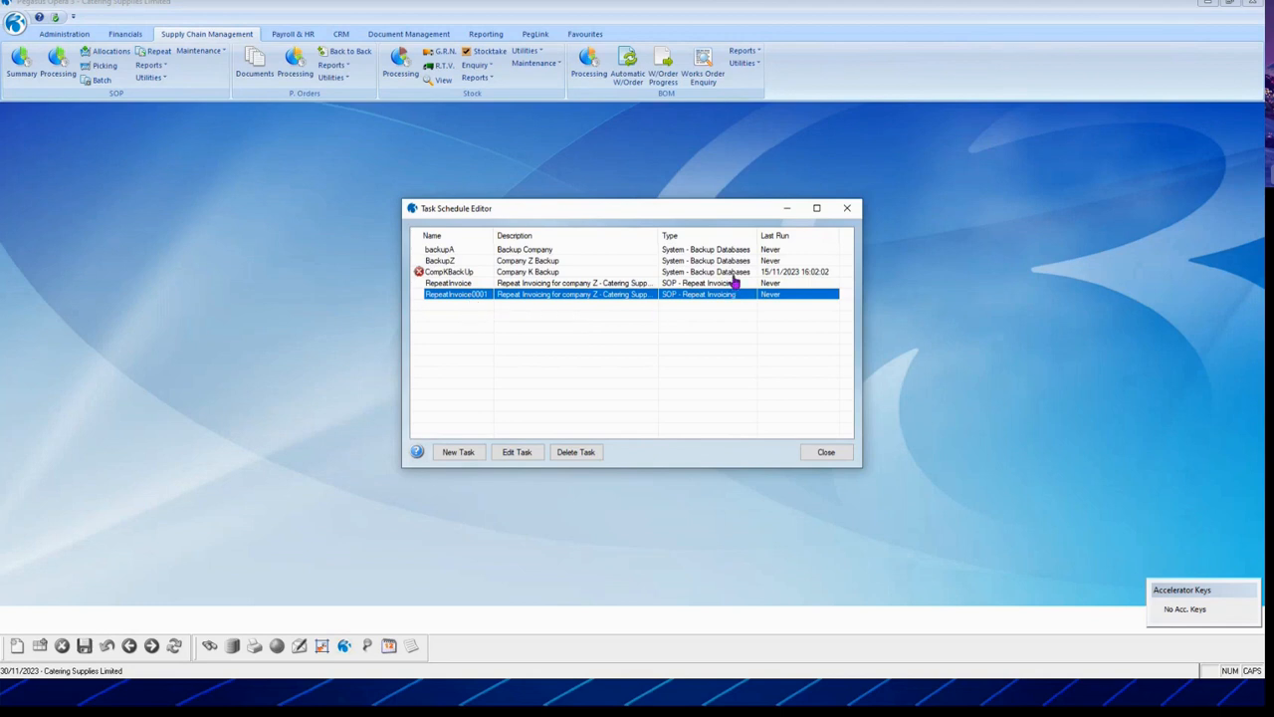
pyautogui.click(828, 456)
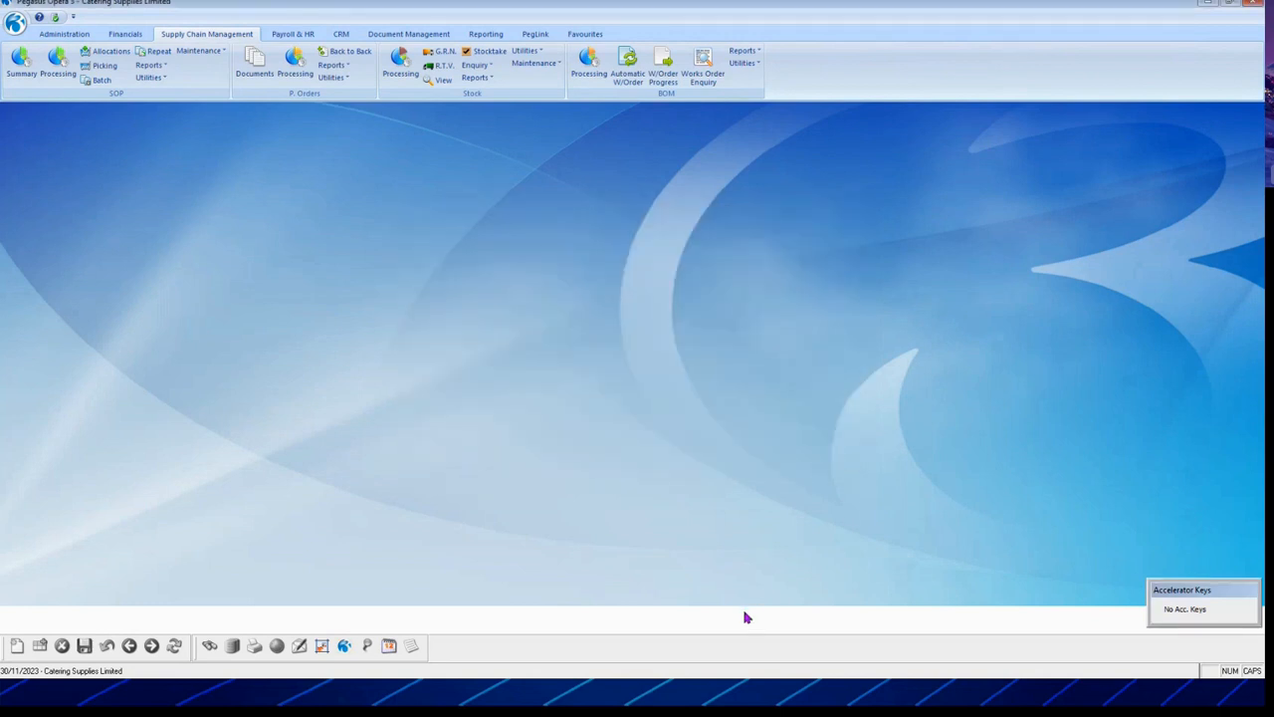
# Step: Open the System Messaging window from Administration scheduling options
pyautogui.click(63, 33)
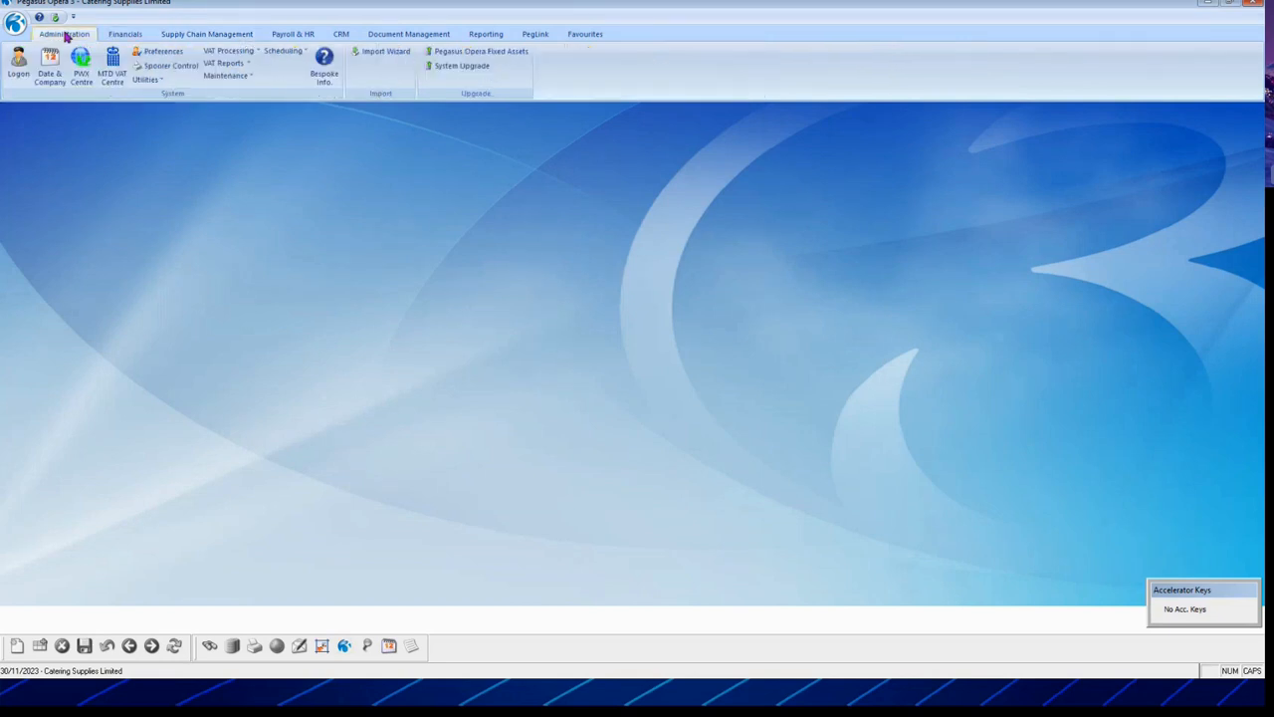
pyautogui.click(284, 51)
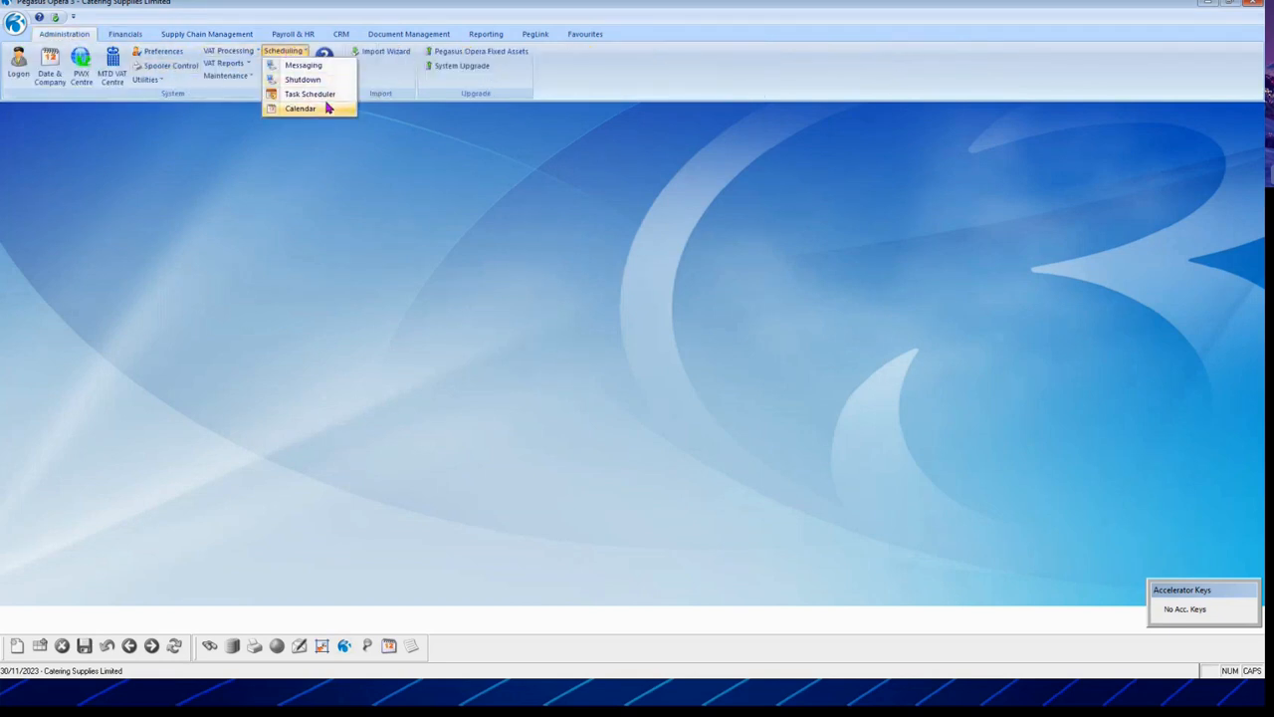
pyautogui.click(327, 66)
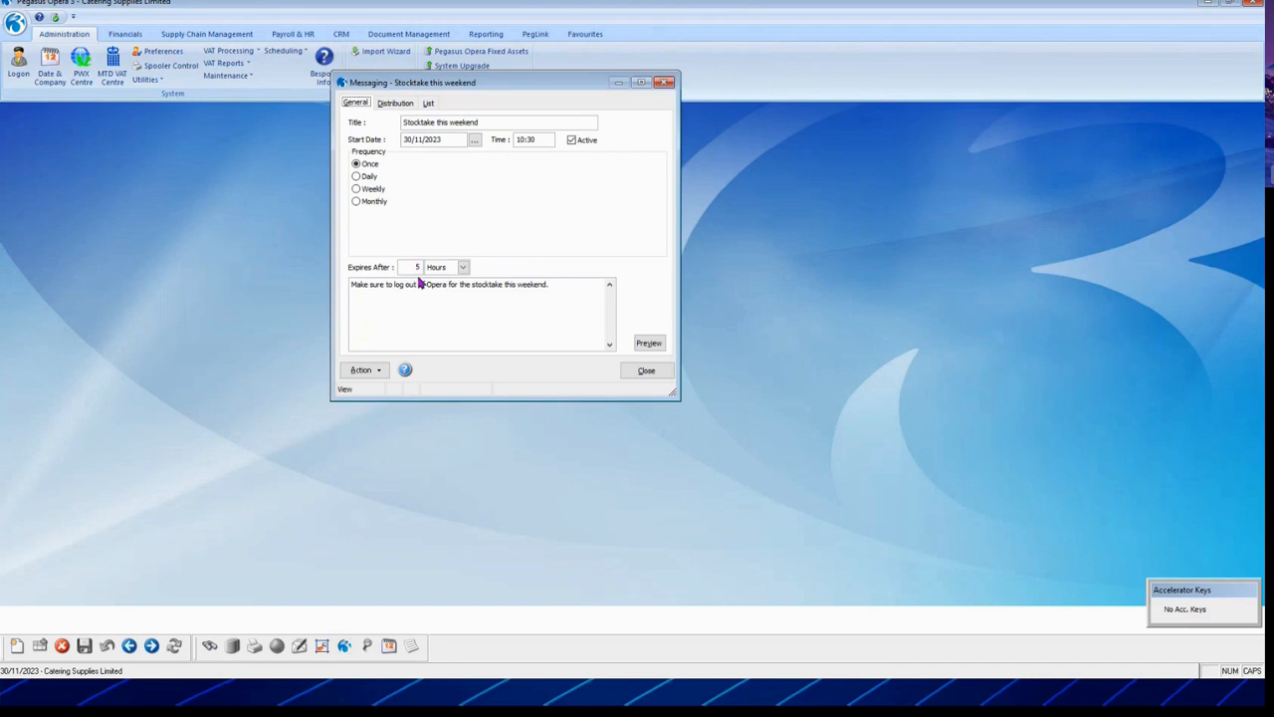
pyautogui.moveTo(454, 85); pyautogui.dragTo(474, 203)
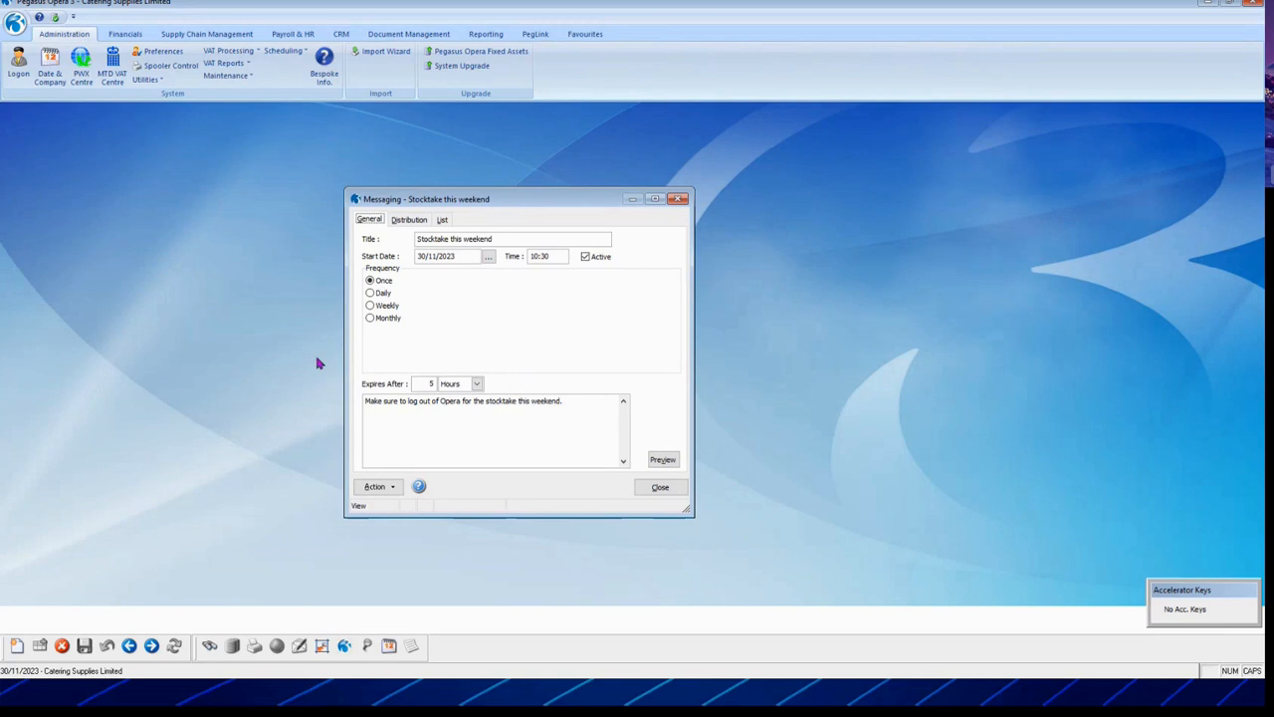
pyautogui.moveTo(530, 207); pyautogui.dragTo(535, 179)
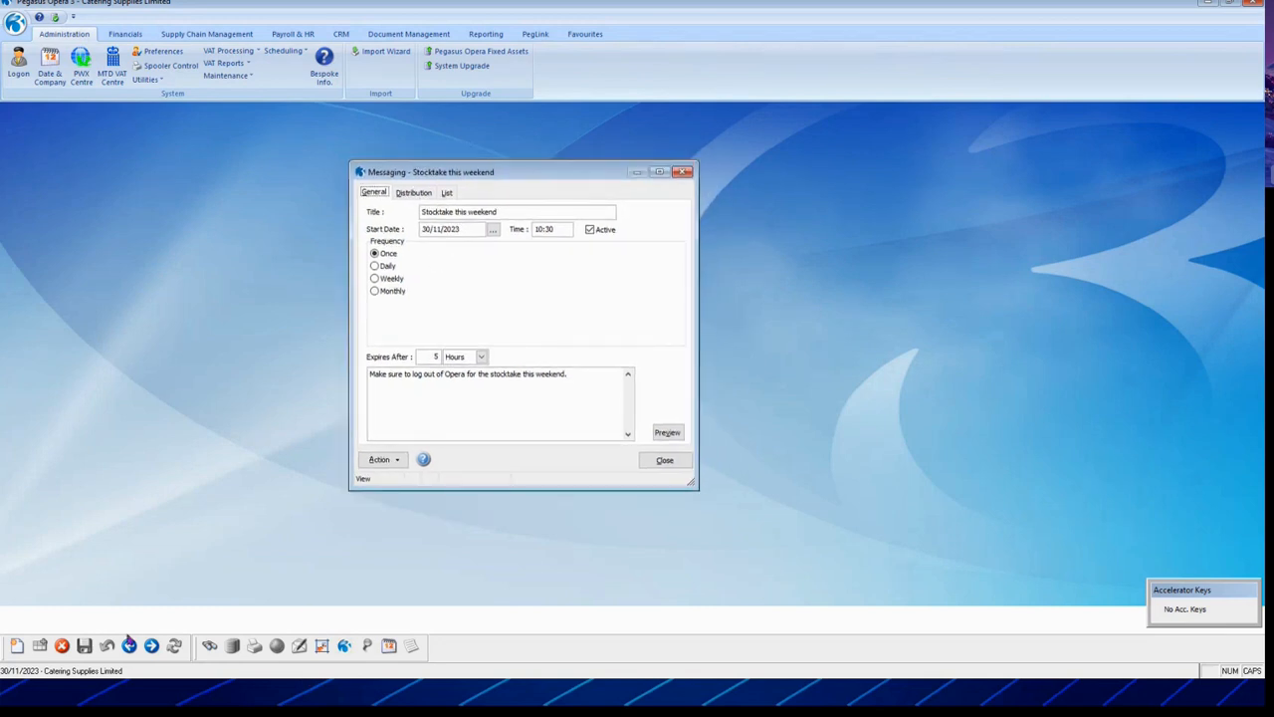
# Step: Create a new message titled 'eXPENSES' at 10:50, expiring after 3 days
pyautogui.click(16, 648)
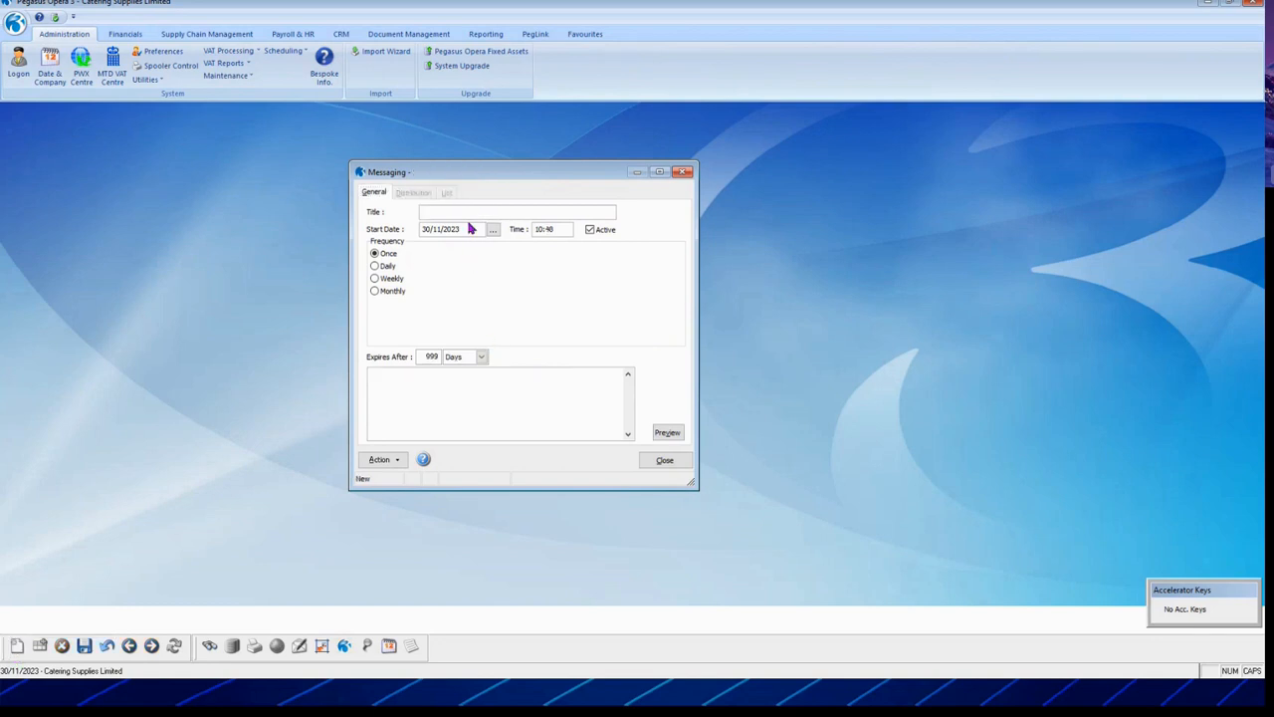
pyautogui.write('eXPENSES')
pyautogui.press('Tab')
pyautogui.moveTo(557, 228); pyautogui.dragTo(544, 228)
pyautogui.write(':50')
pyautogui.press('Tab')
pyautogui.click(378, 255)
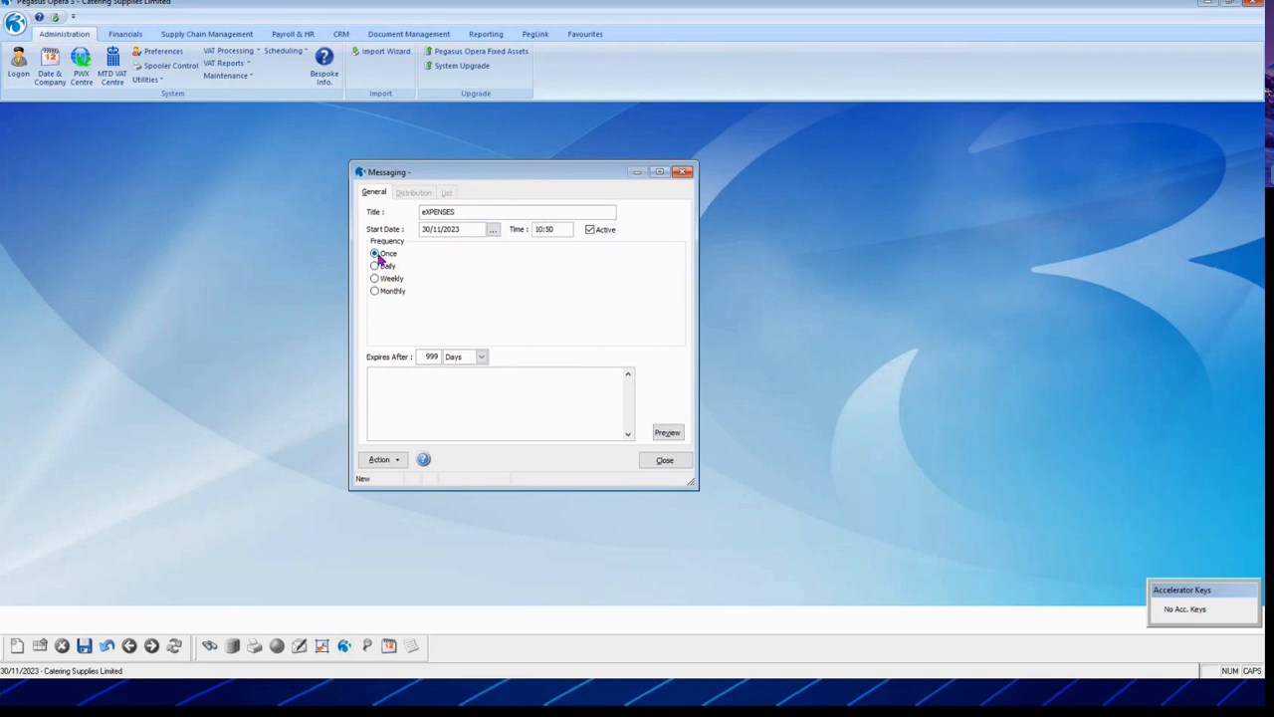
pyautogui.doubleClick(428, 357)
pyautogui.write('3')
pyautogui.press('Tab')
# Step: Preview the eXPENSES message, close the messaging window and switch to Payroll & HR
pyautogui.click(669, 432)
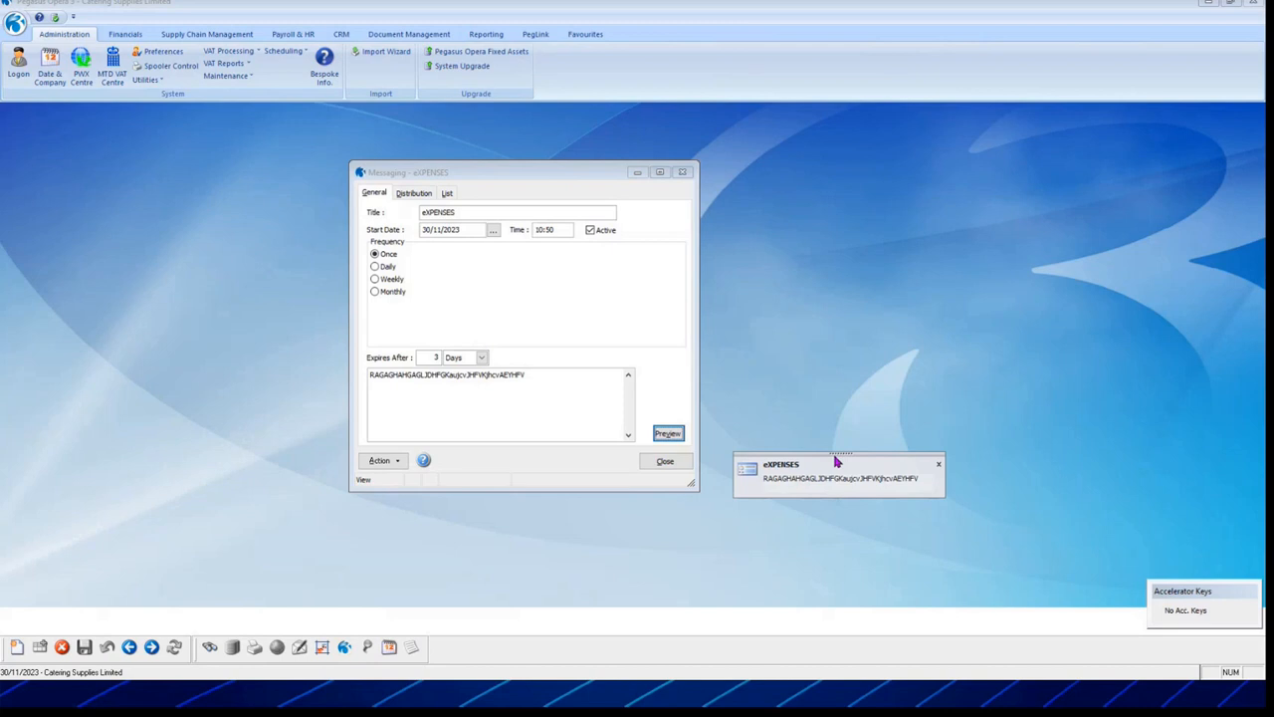
pyautogui.click(939, 465)
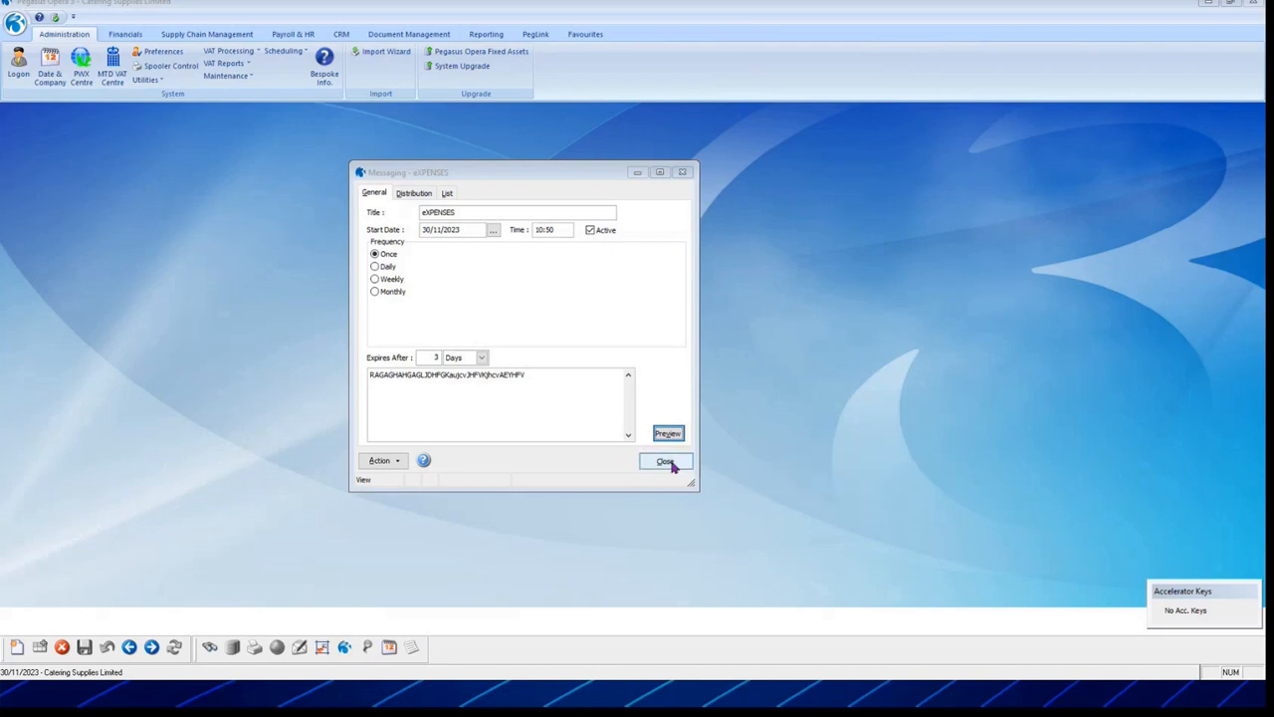
pyautogui.click(665, 461)
pyautogui.click(307, 36)
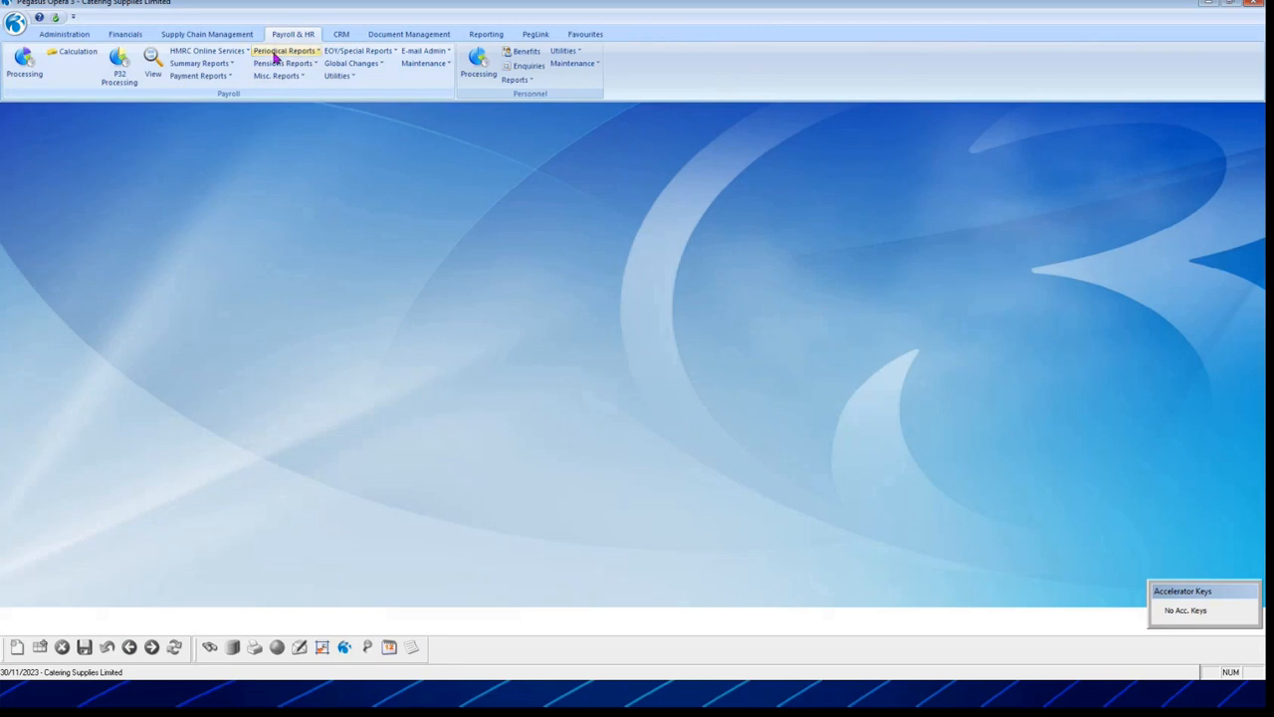
pyautogui.click(284, 50)
pyautogui.click(291, 66)
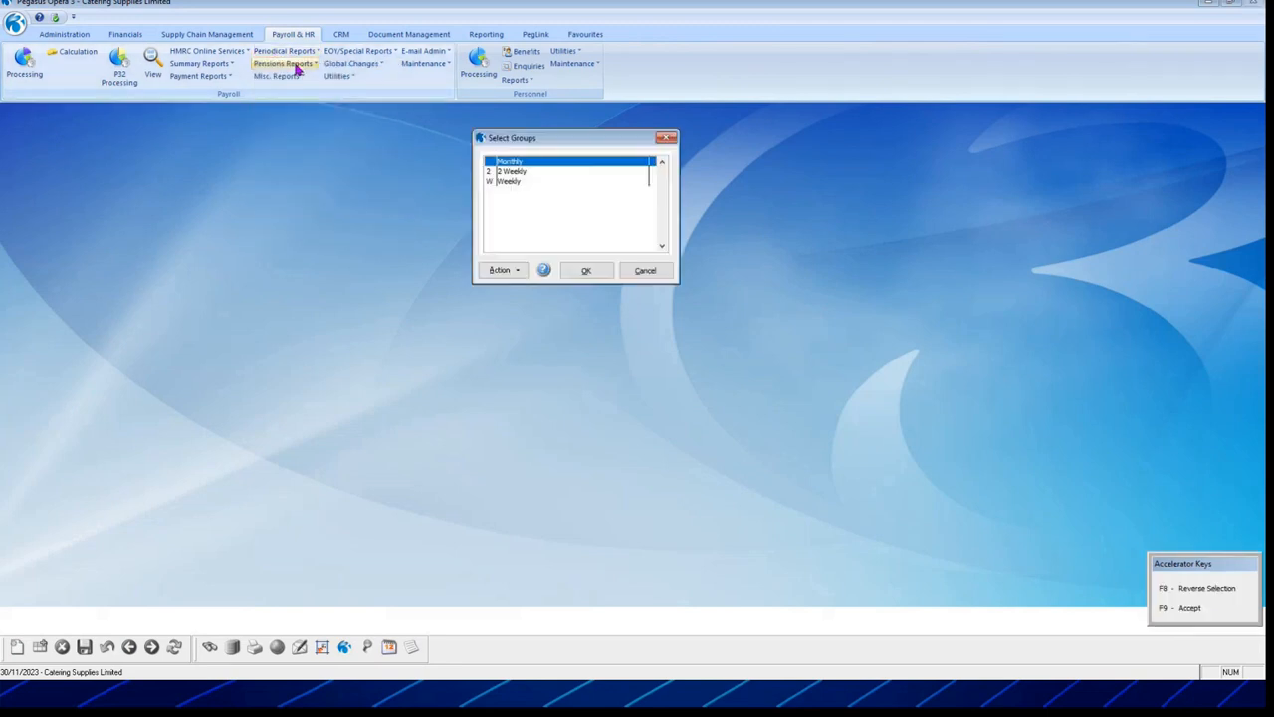
pyautogui.click(518, 175)
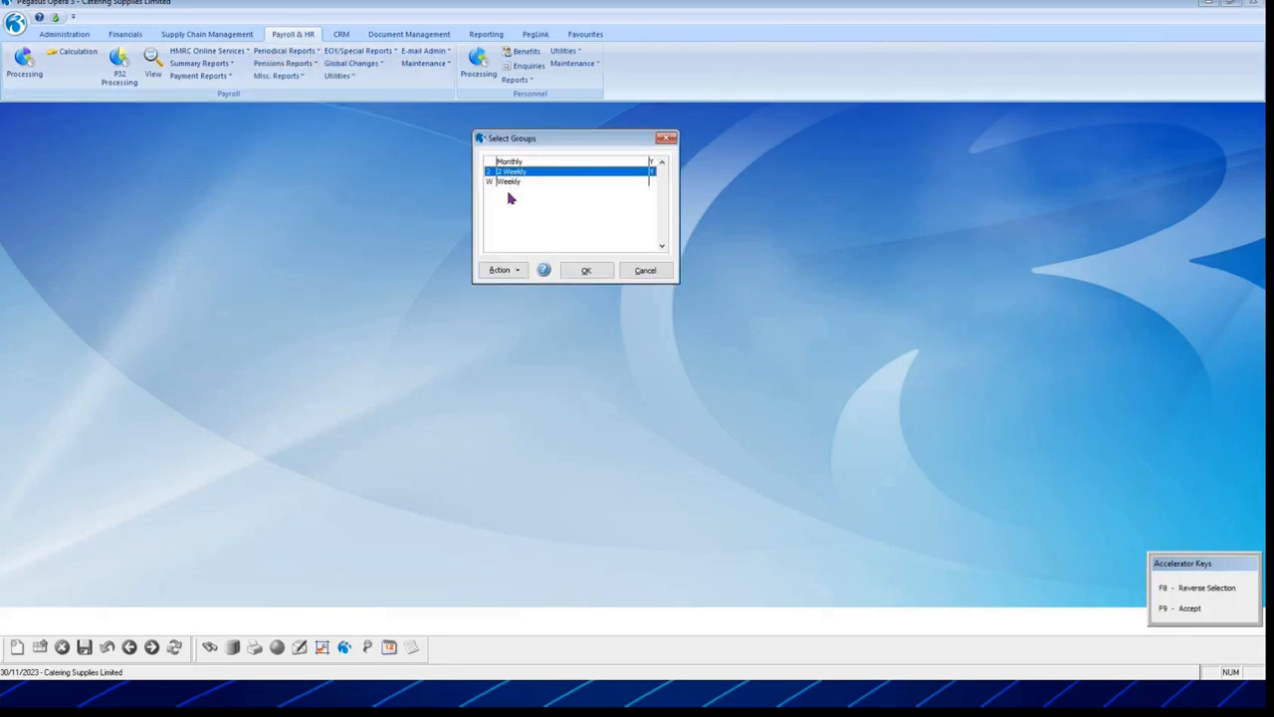
pyautogui.click(510, 181)
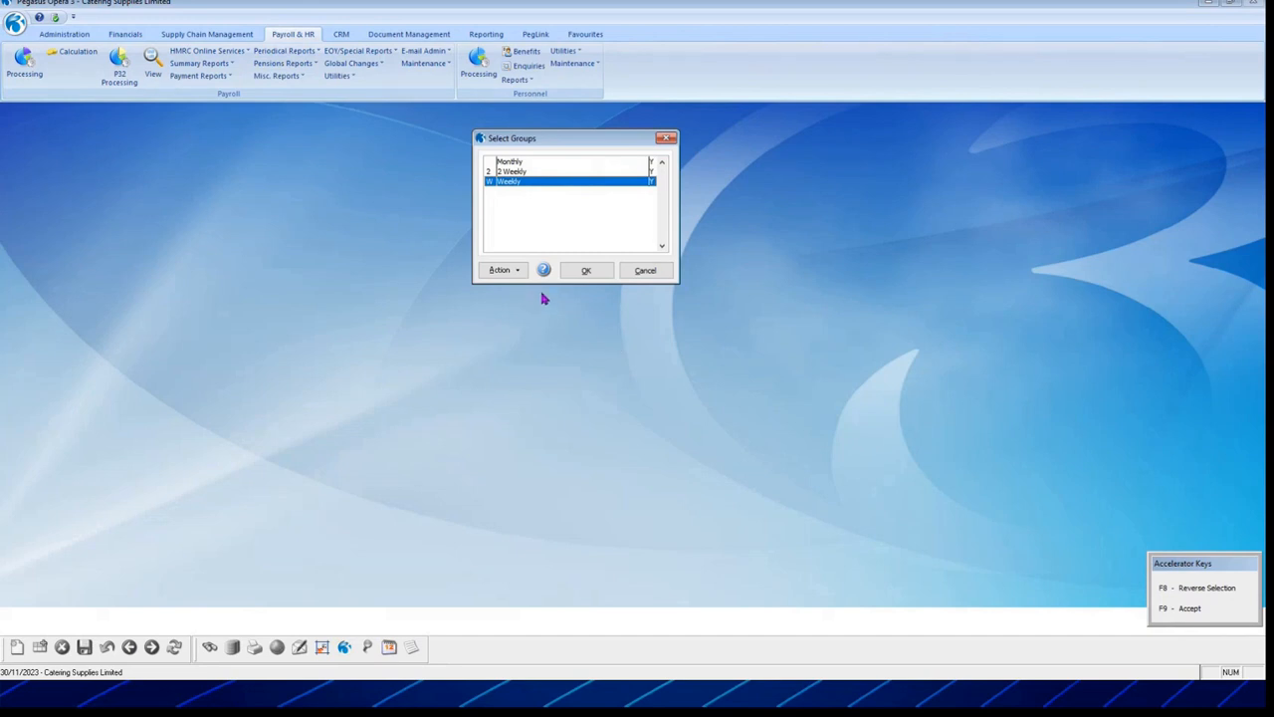
pyautogui.click(586, 271)
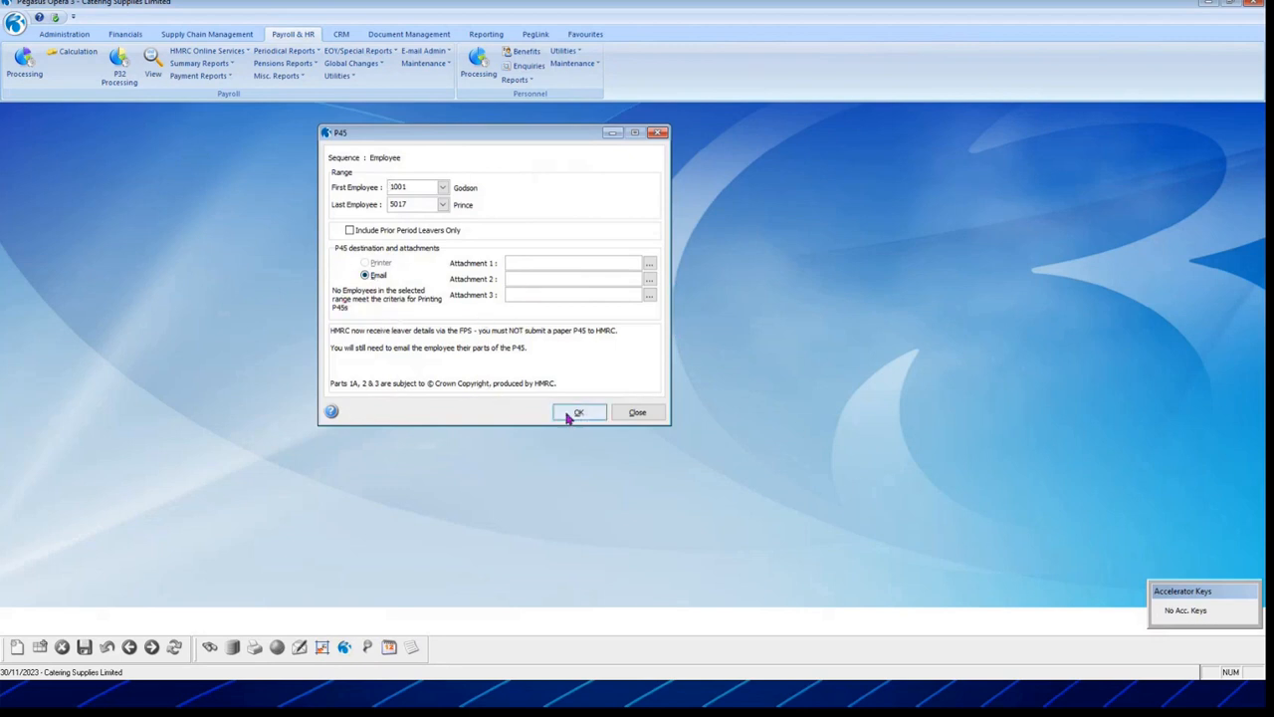
pyautogui.click(396, 235)
pyautogui.click(571, 411)
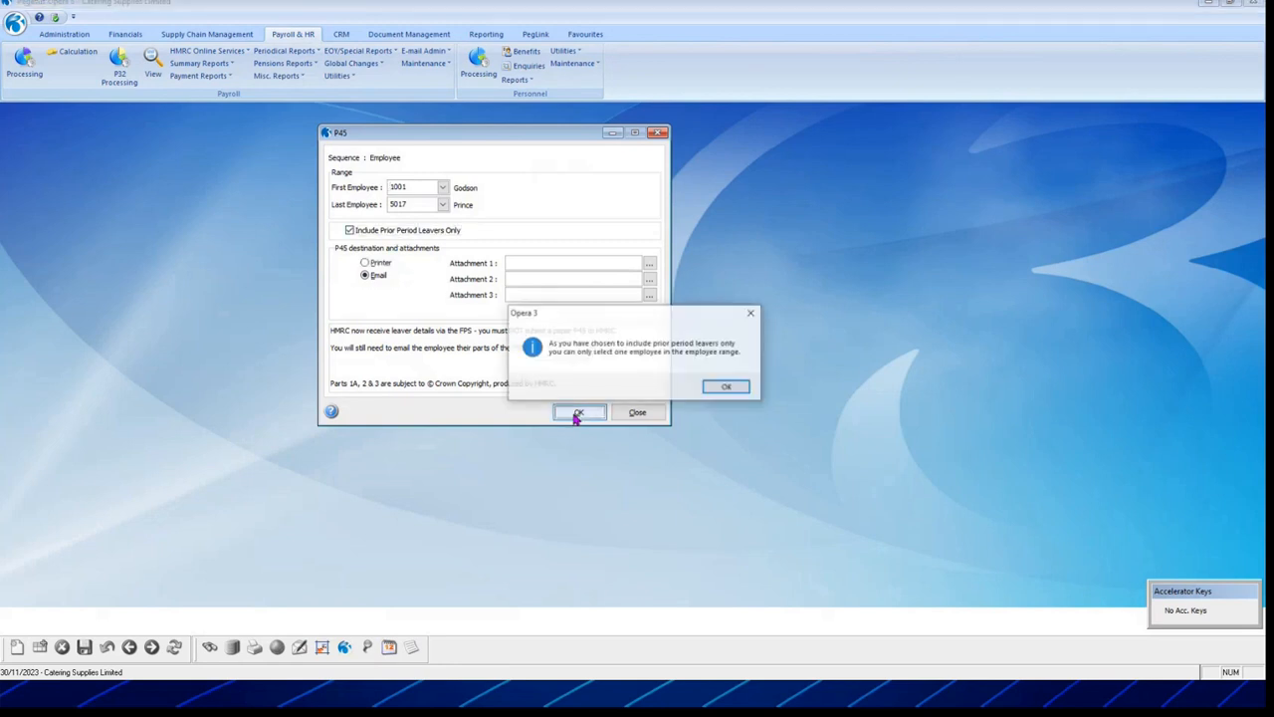
pyautogui.click(726, 387)
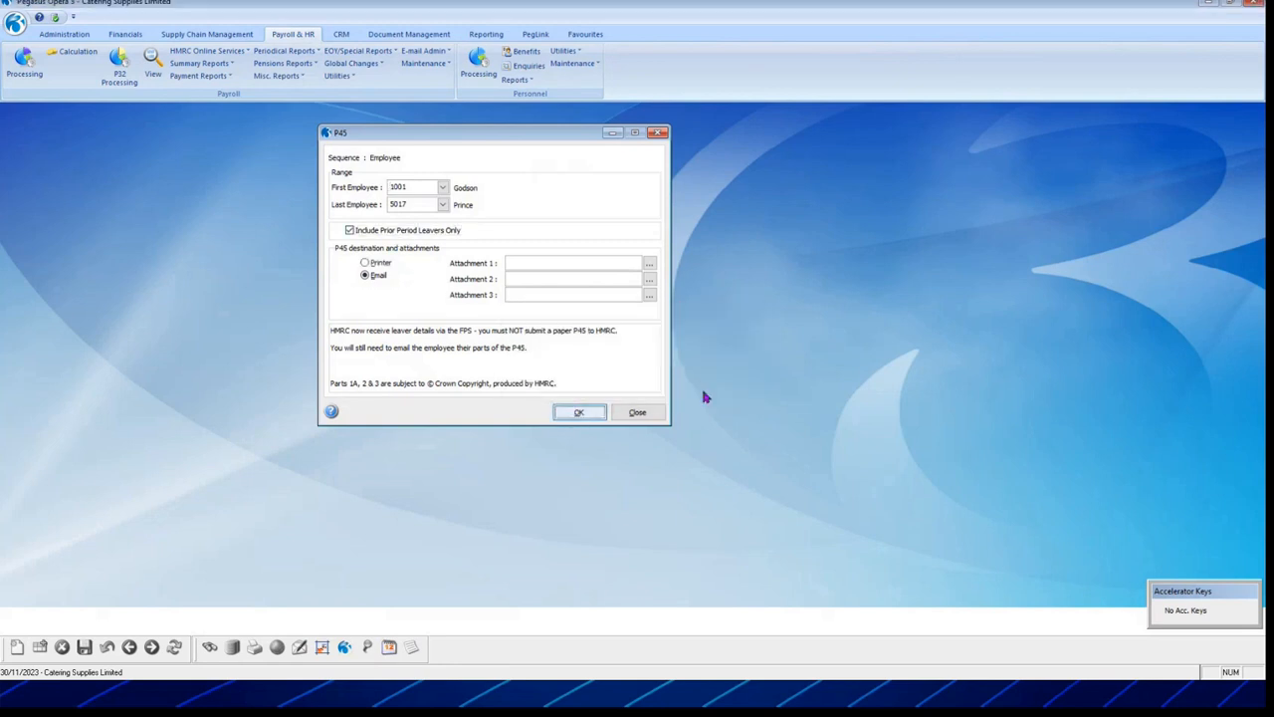
pyautogui.click(635, 414)
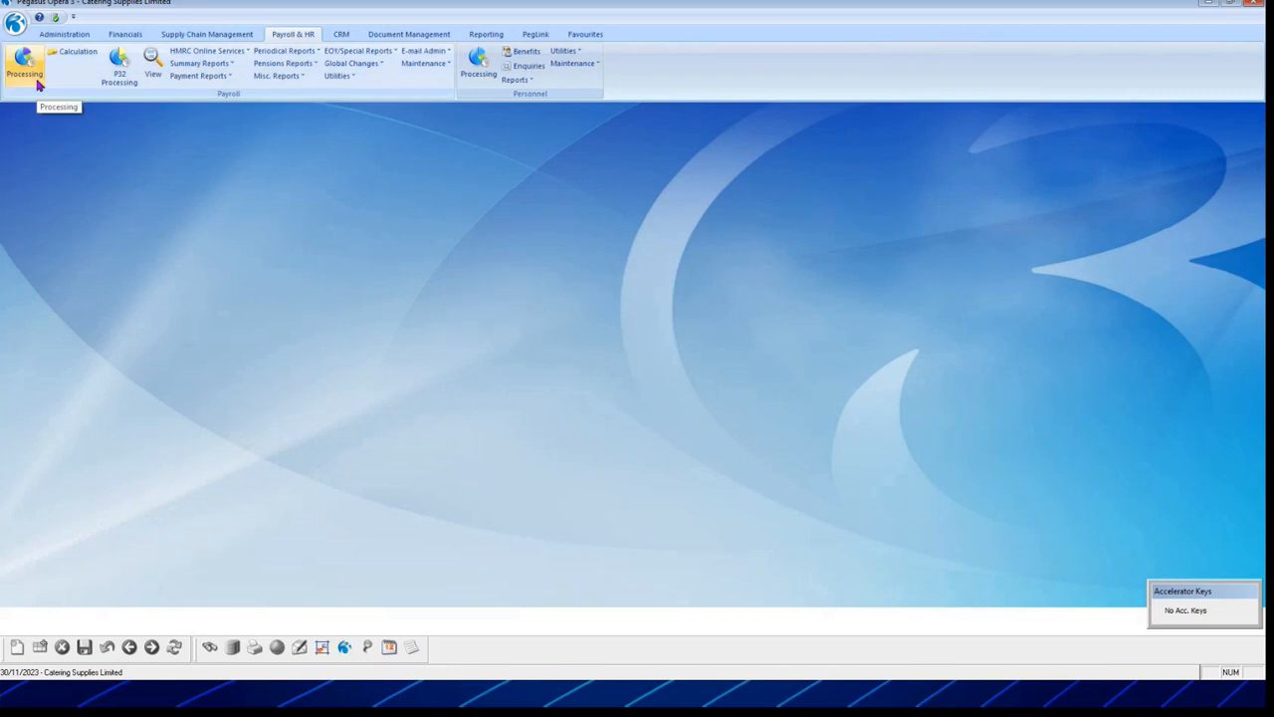
# Step: Open the employee's pay period history in Payroll Processing and select period 2324/02
pyautogui.click(36, 83)
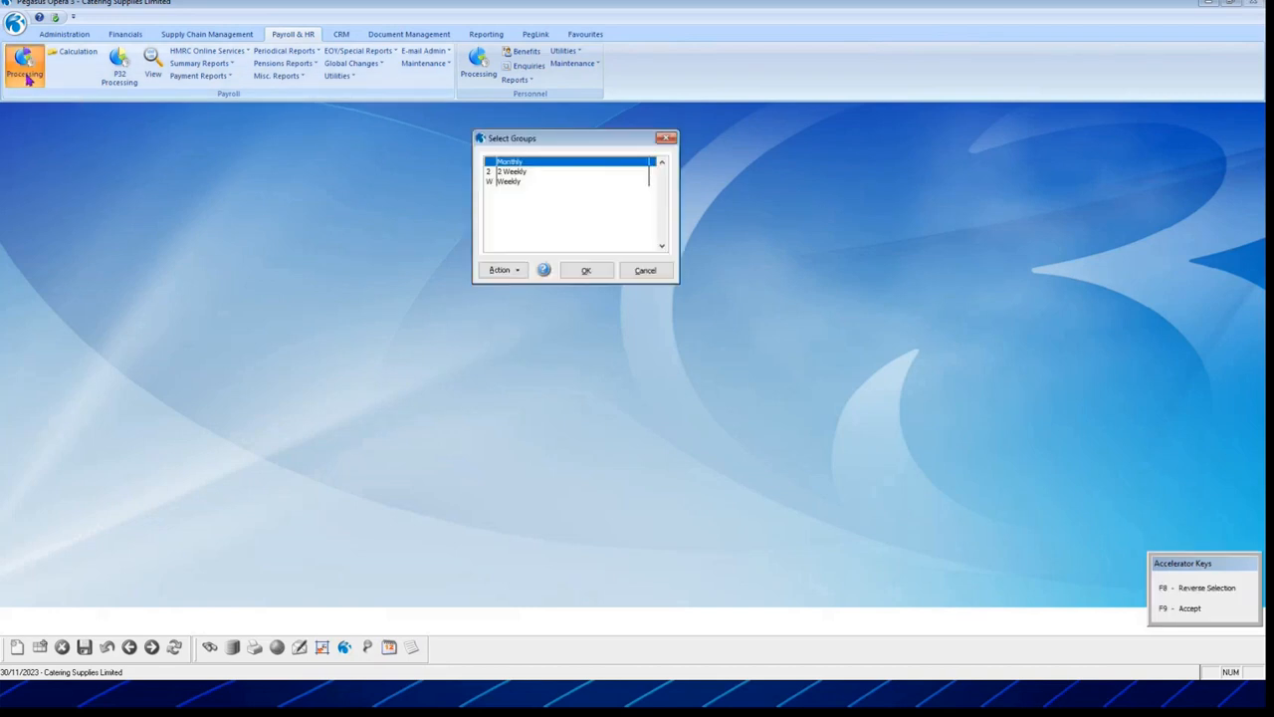
pyautogui.click(587, 268)
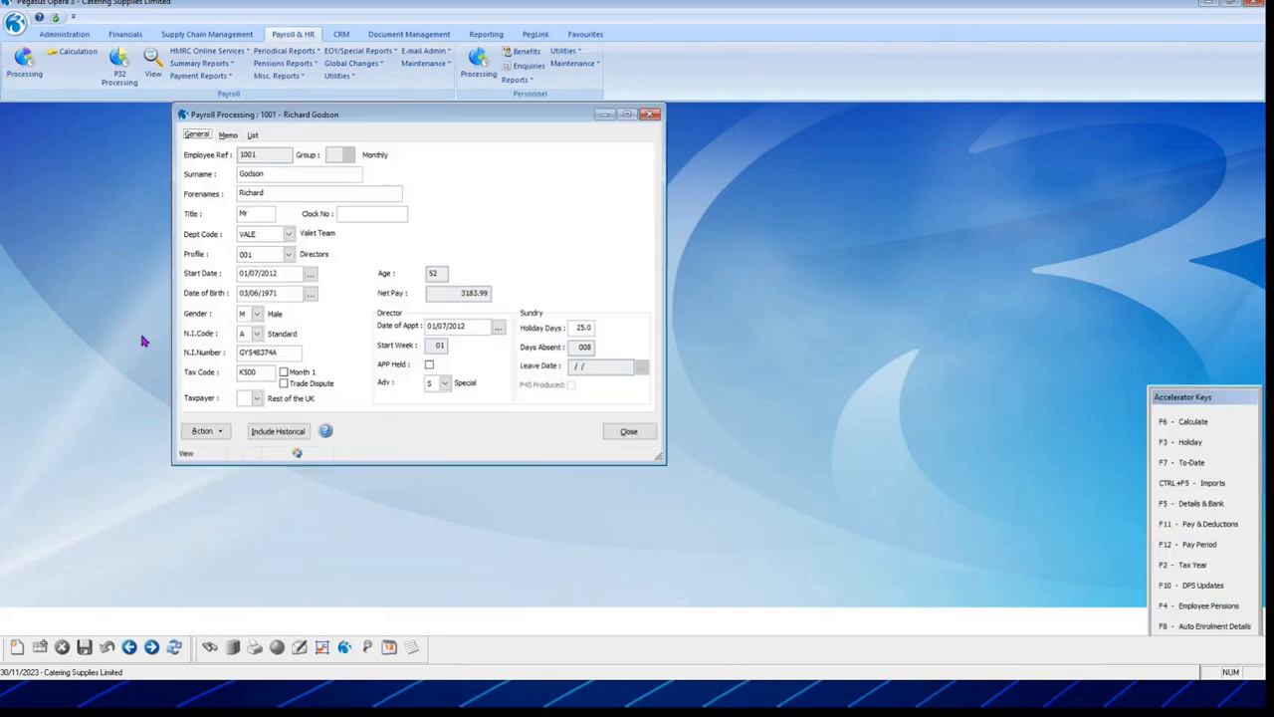
pyautogui.click(199, 435)
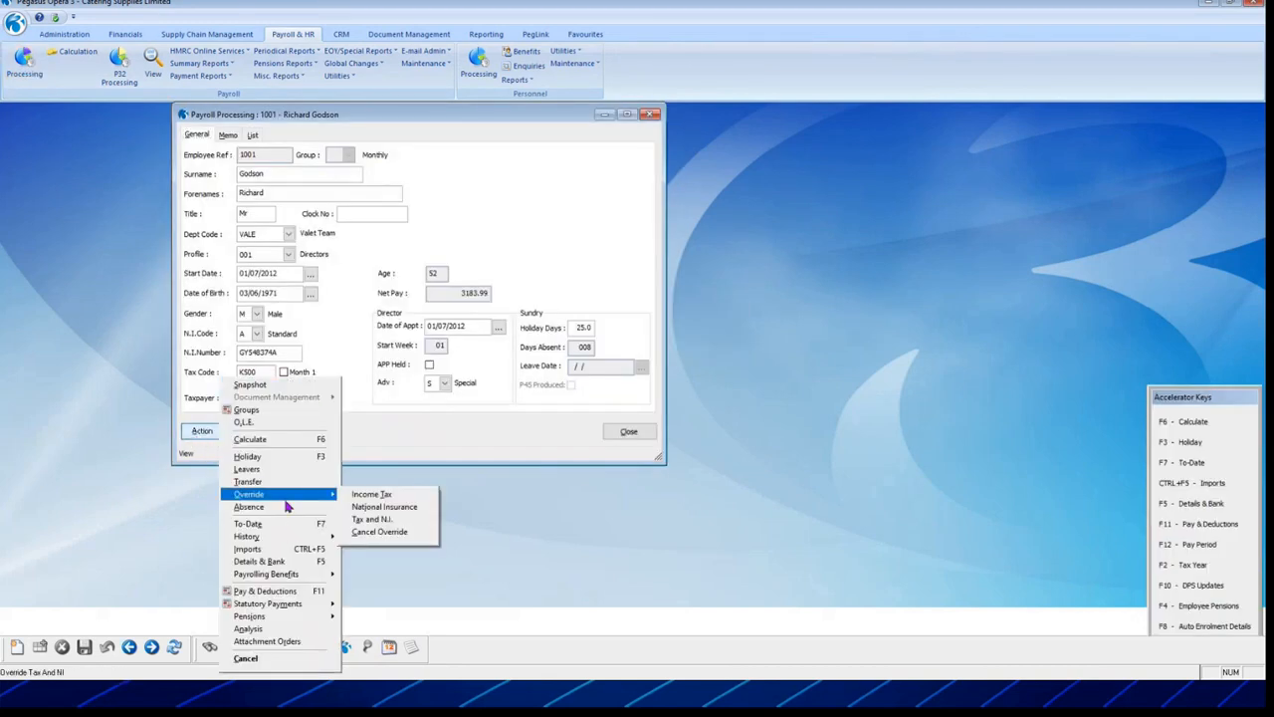
pyautogui.moveTo(286, 540)
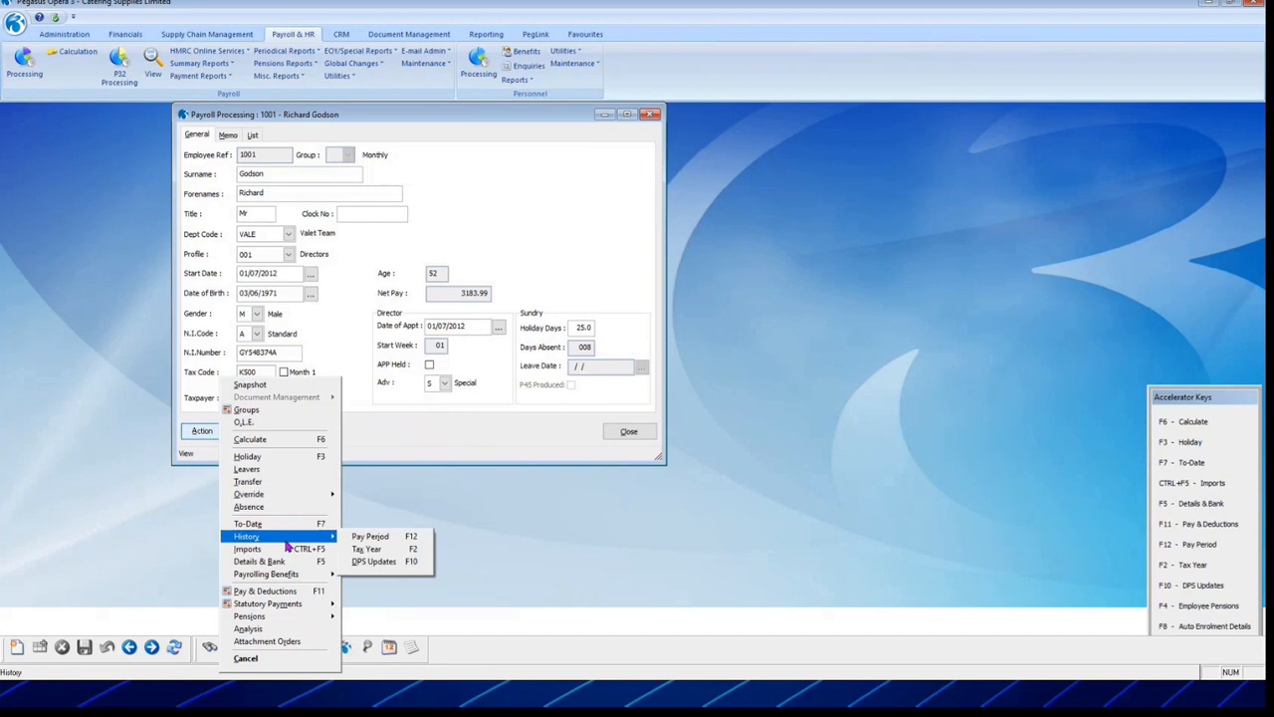
pyautogui.click(368, 537)
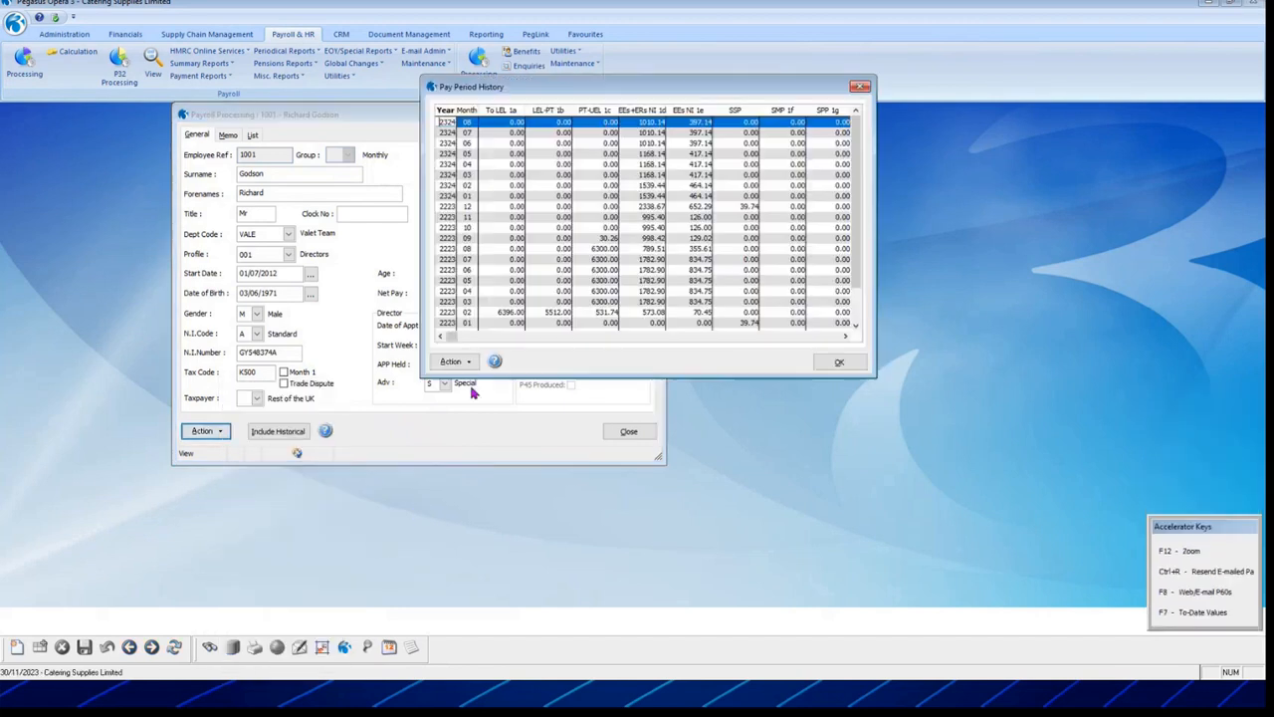
pyautogui.click(542, 186)
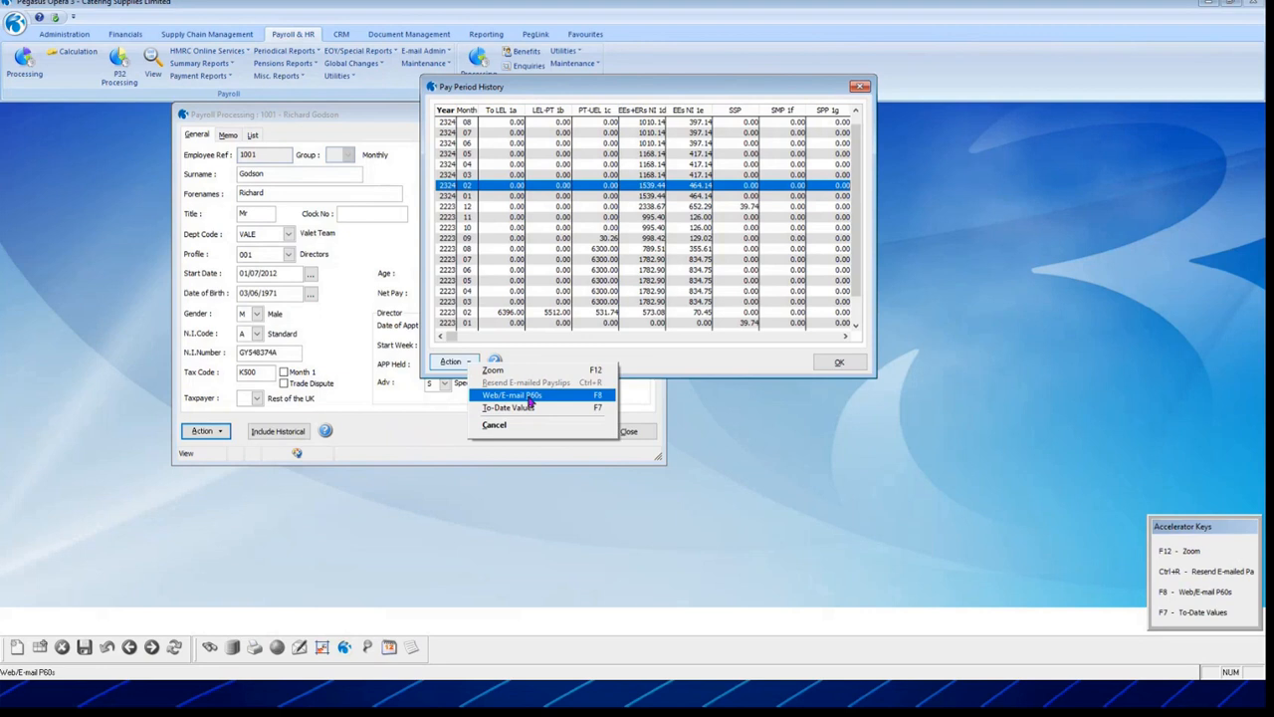
# Step: Bring up the P60 list, then cancel it and close the pay period history and payroll record
pyautogui.click(529, 398)
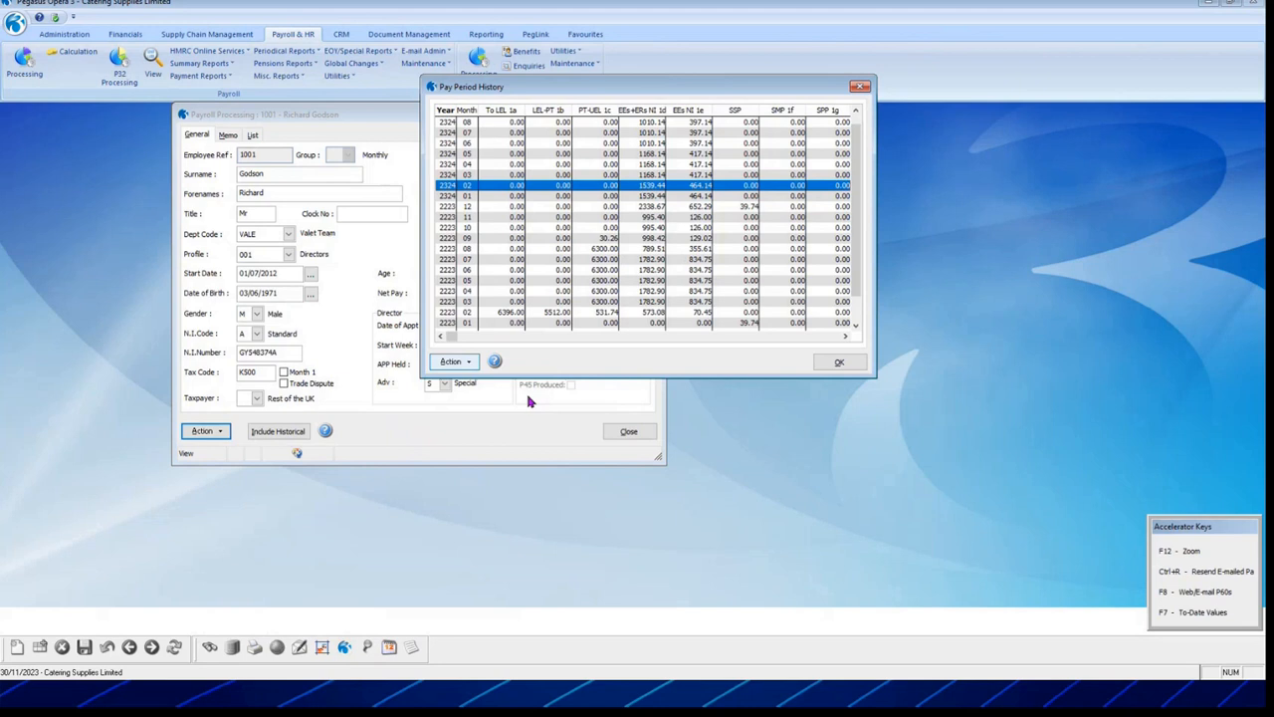
pyautogui.click(837, 364)
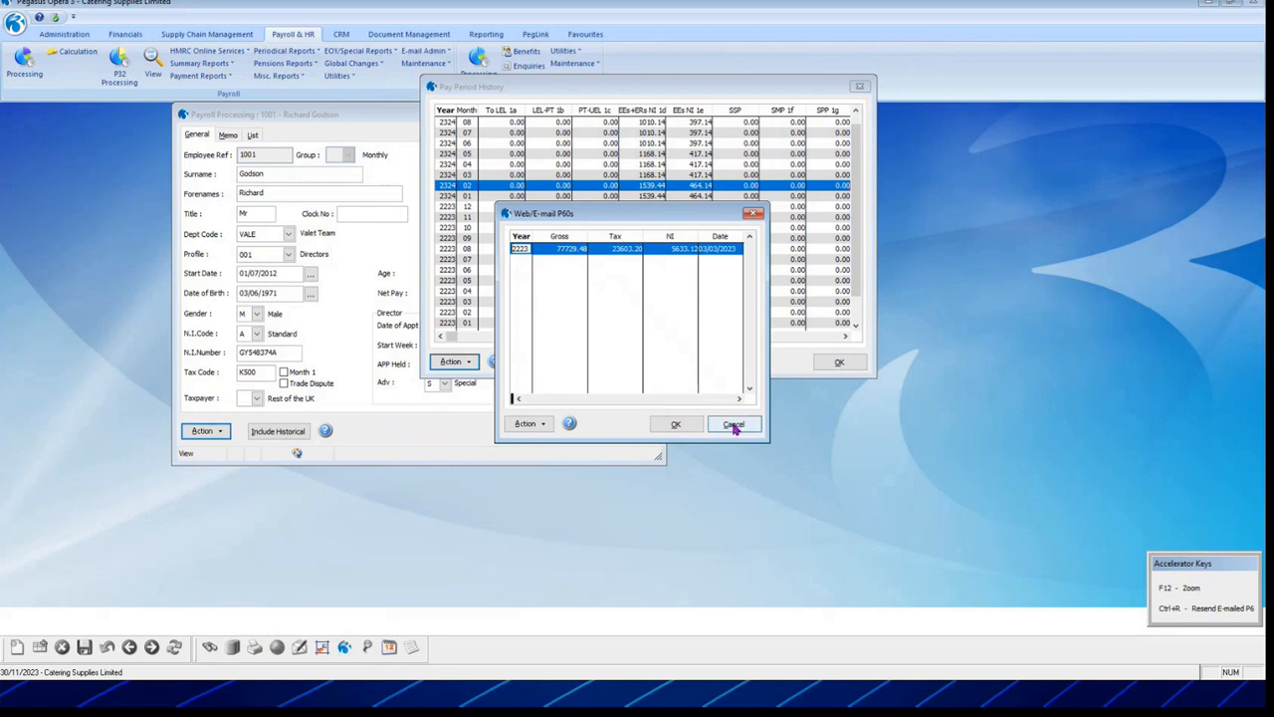
pyautogui.click(734, 425)
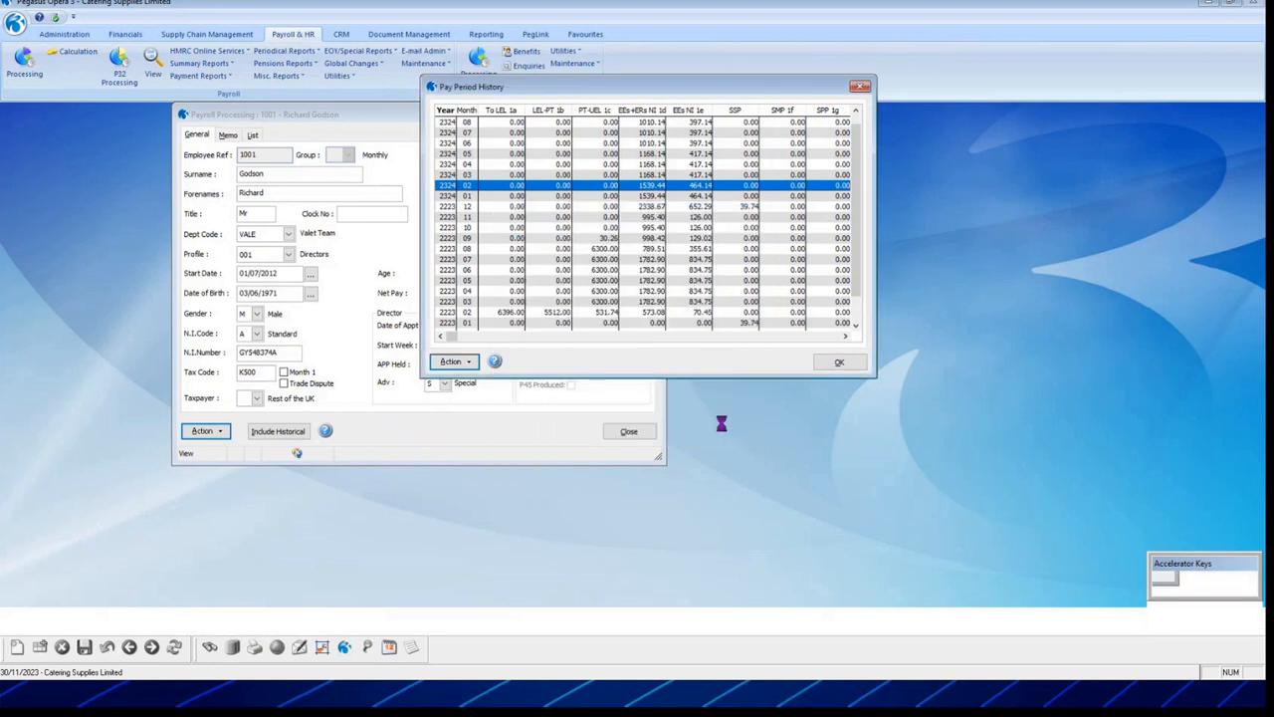
pyautogui.click(839, 365)
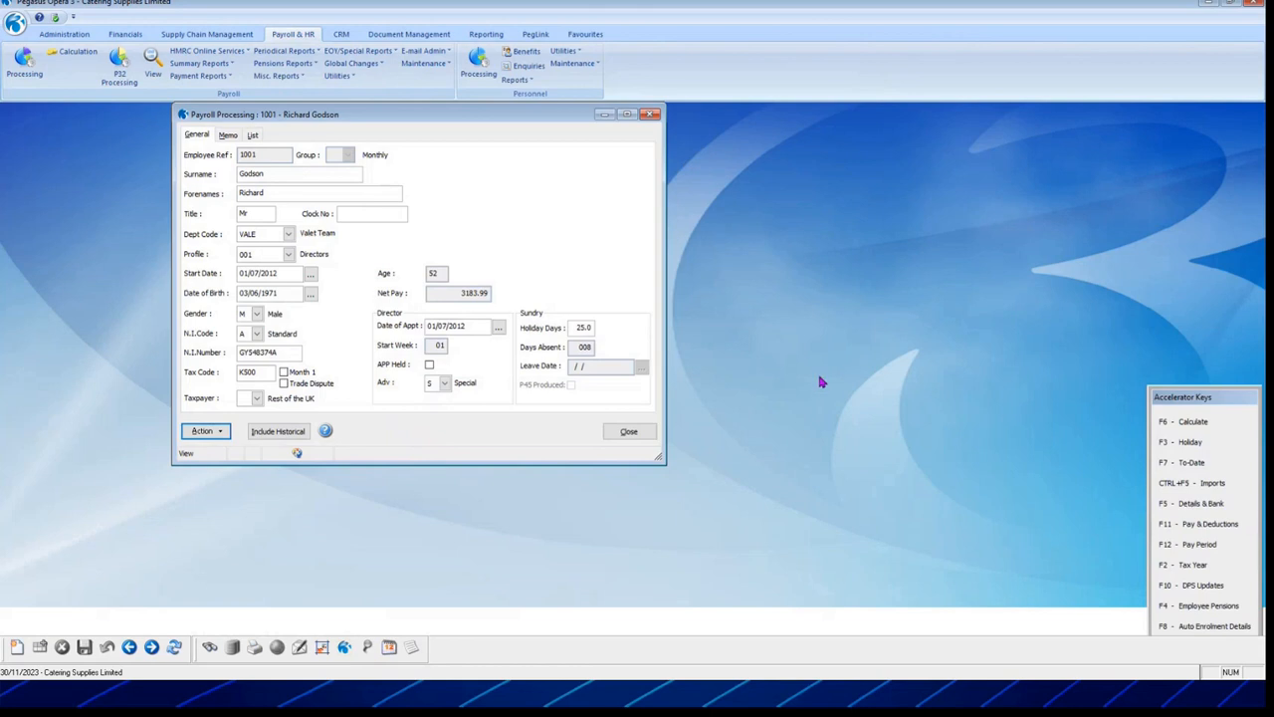
pyautogui.click(627, 434)
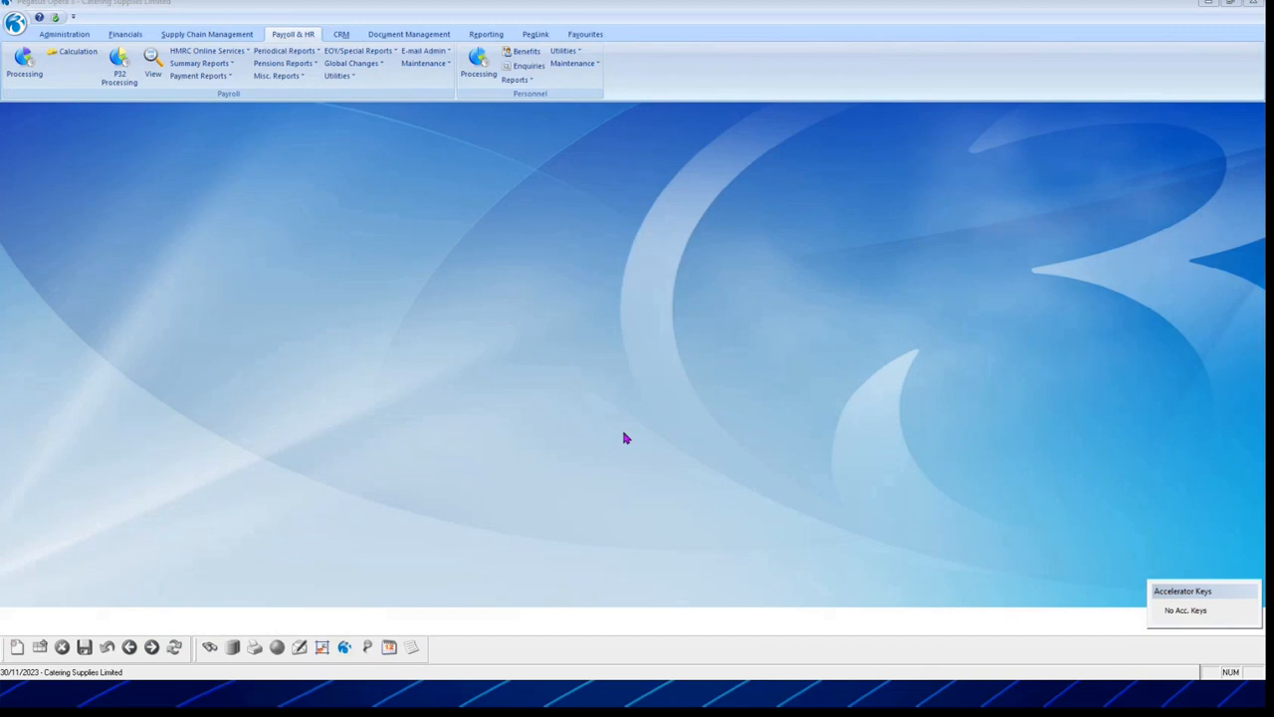
# Step: Advance the tips slideshow, then open the Financials Sales Debtor Reports list
pyautogui.hotkey('alt', 'Tab')
pyautogui.click(945, 180)
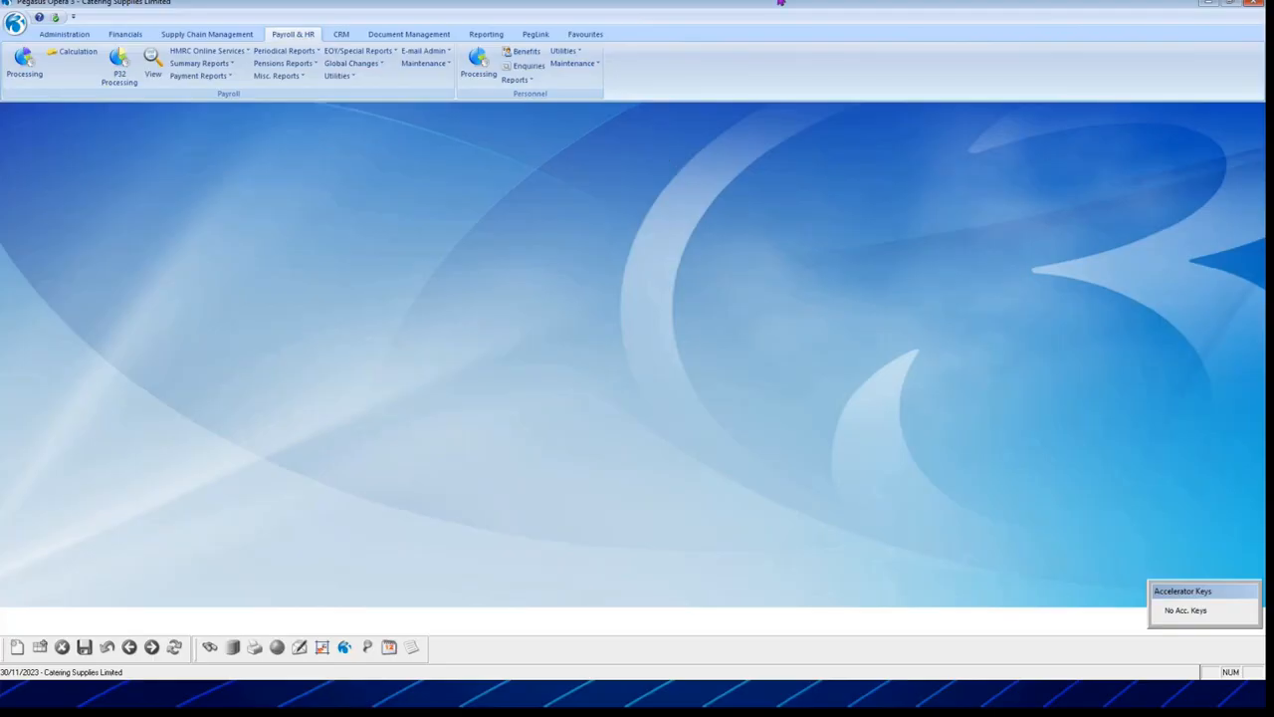
pyautogui.click(126, 37)
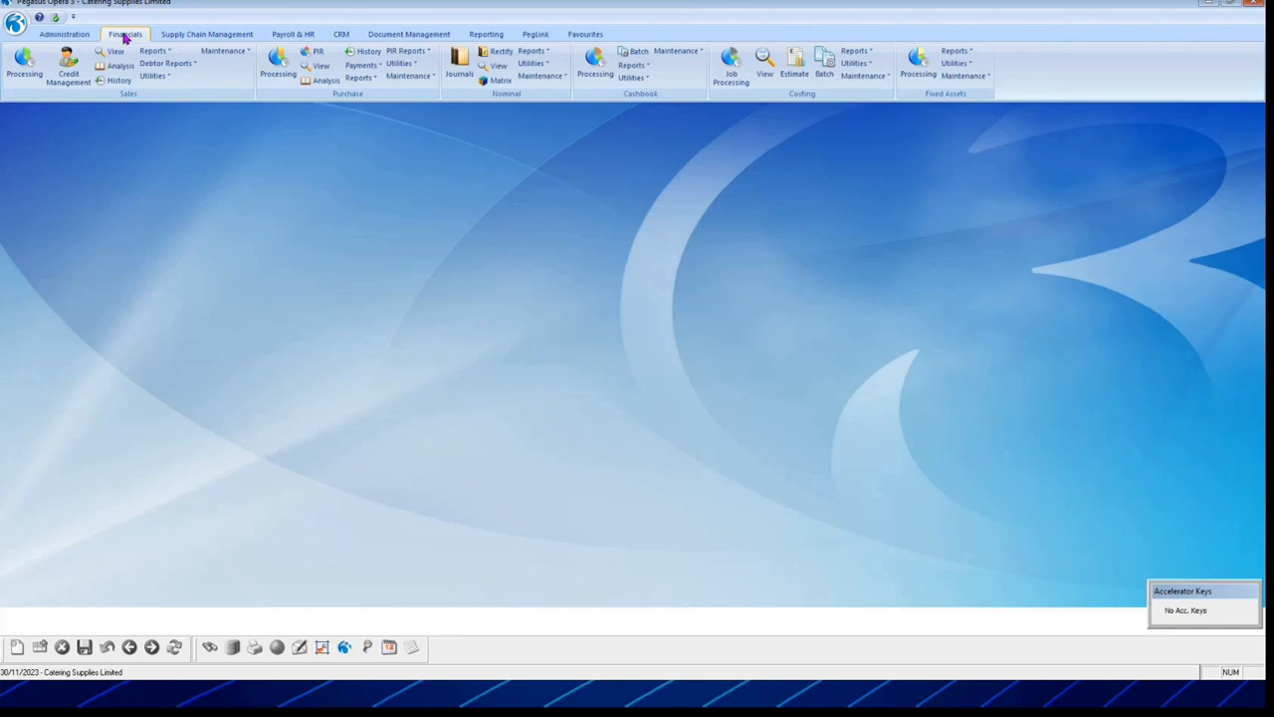
pyautogui.click(167, 65)
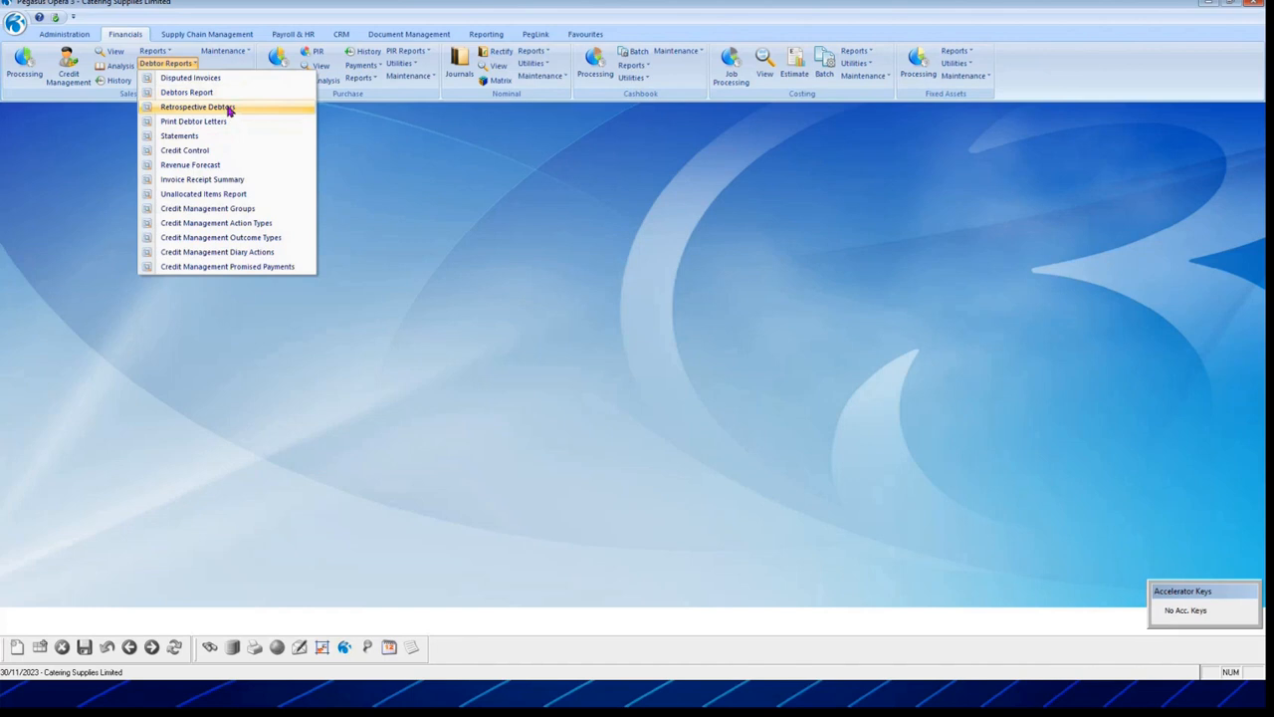
# Step: Run a Retrospective Debtors Report as at 30/06/2023 with transactions shown
pyautogui.click(228, 111)
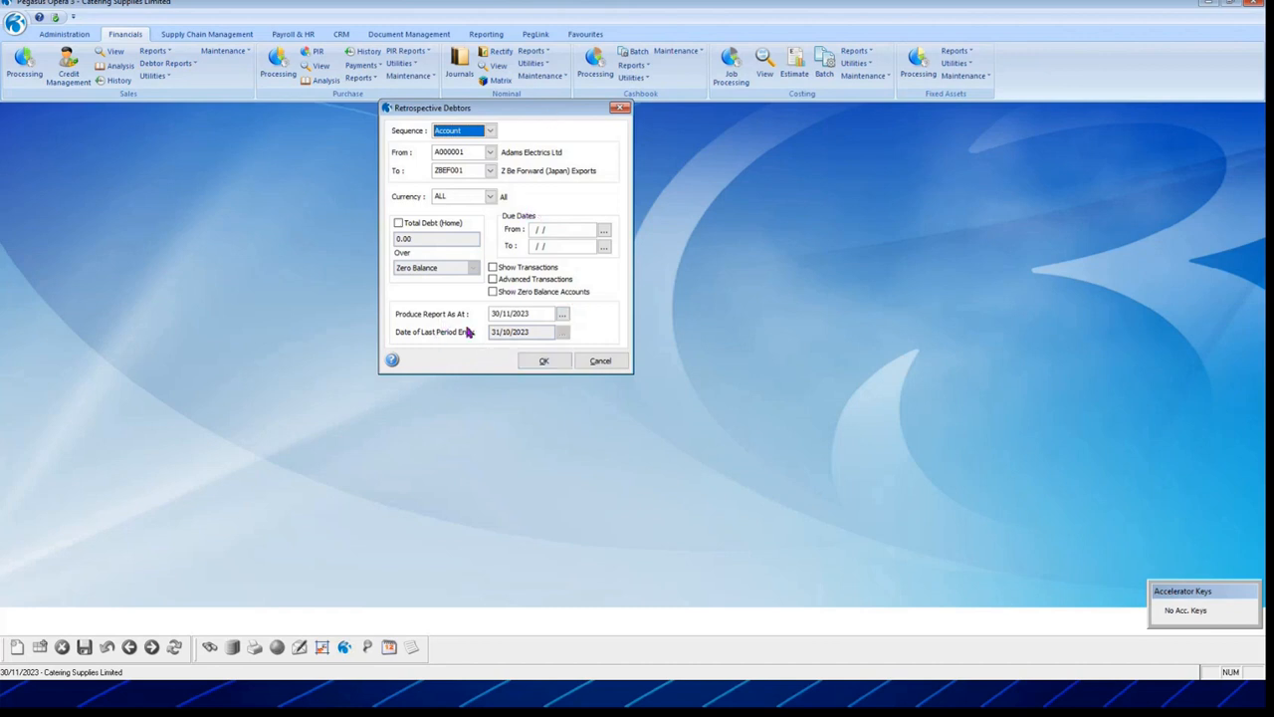
pyautogui.click(562, 315)
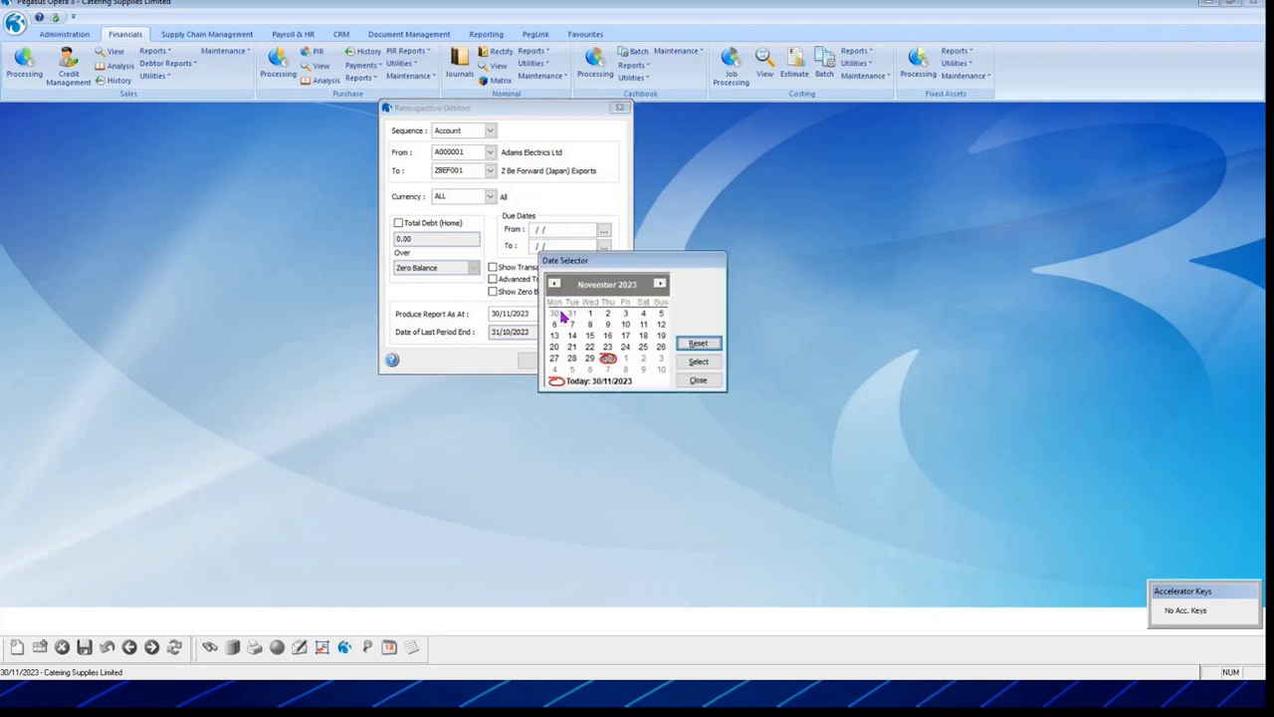
pyautogui.click(553, 284)
pyautogui.click(553, 285)
pyautogui.click(554, 285)
pyautogui.click(554, 284)
pyautogui.click(553, 284)
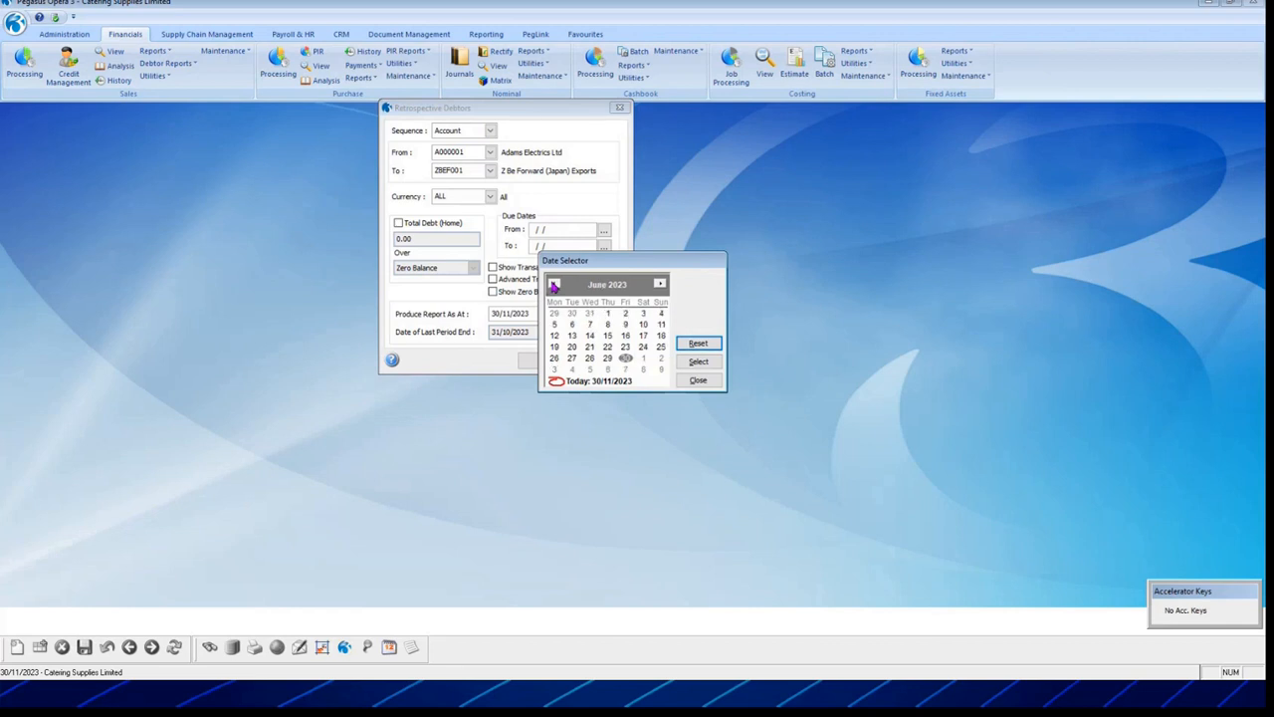
pyautogui.doubleClick(625, 357)
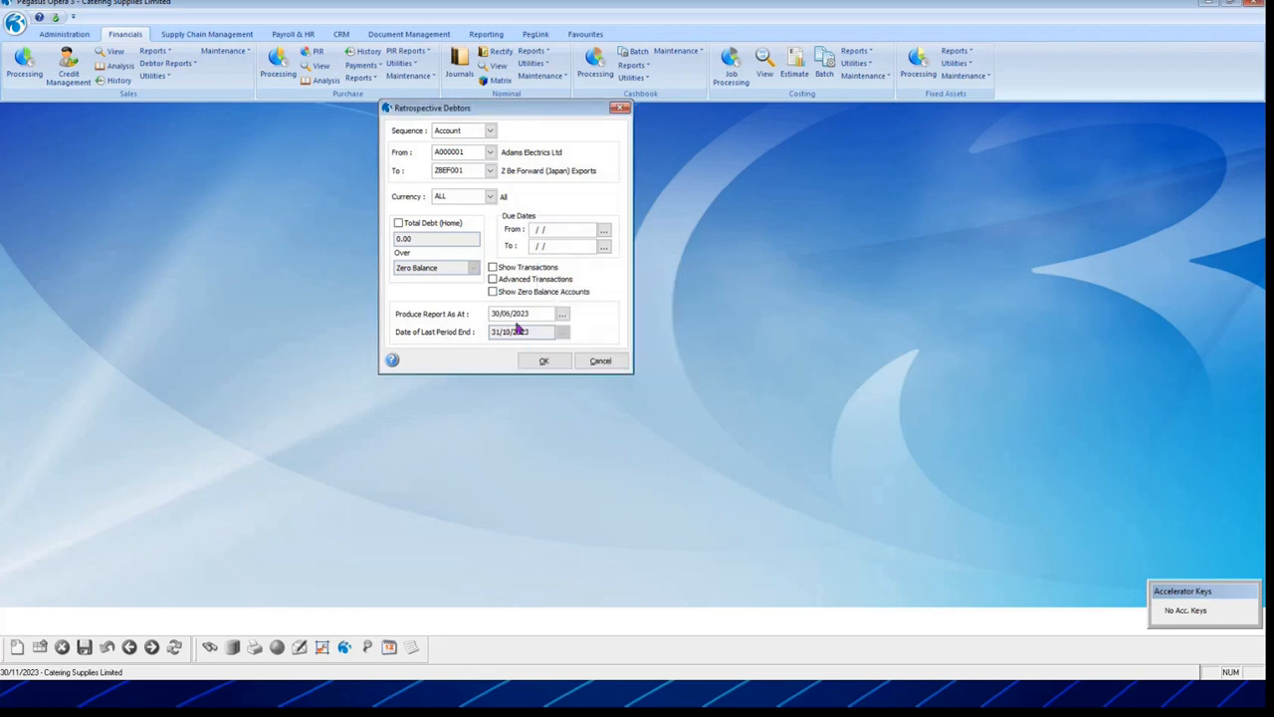
pyautogui.click(493, 267)
pyautogui.click(547, 363)
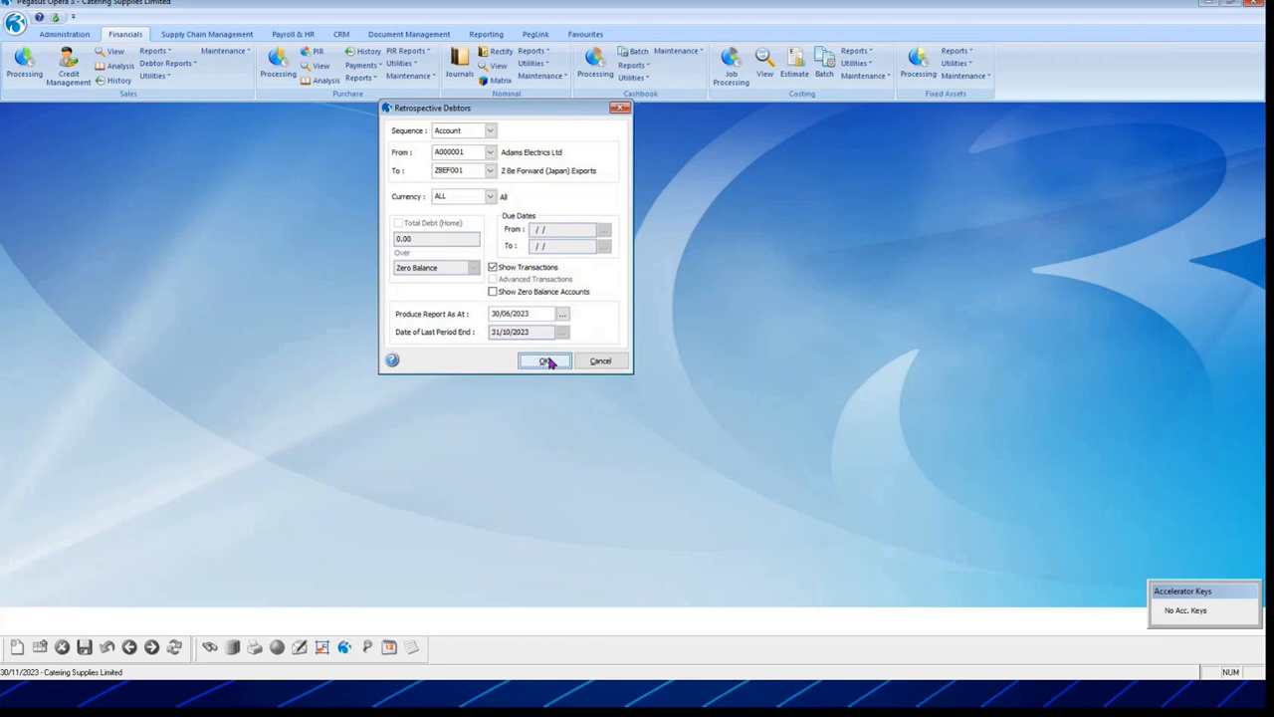
pyautogui.click(806, 345)
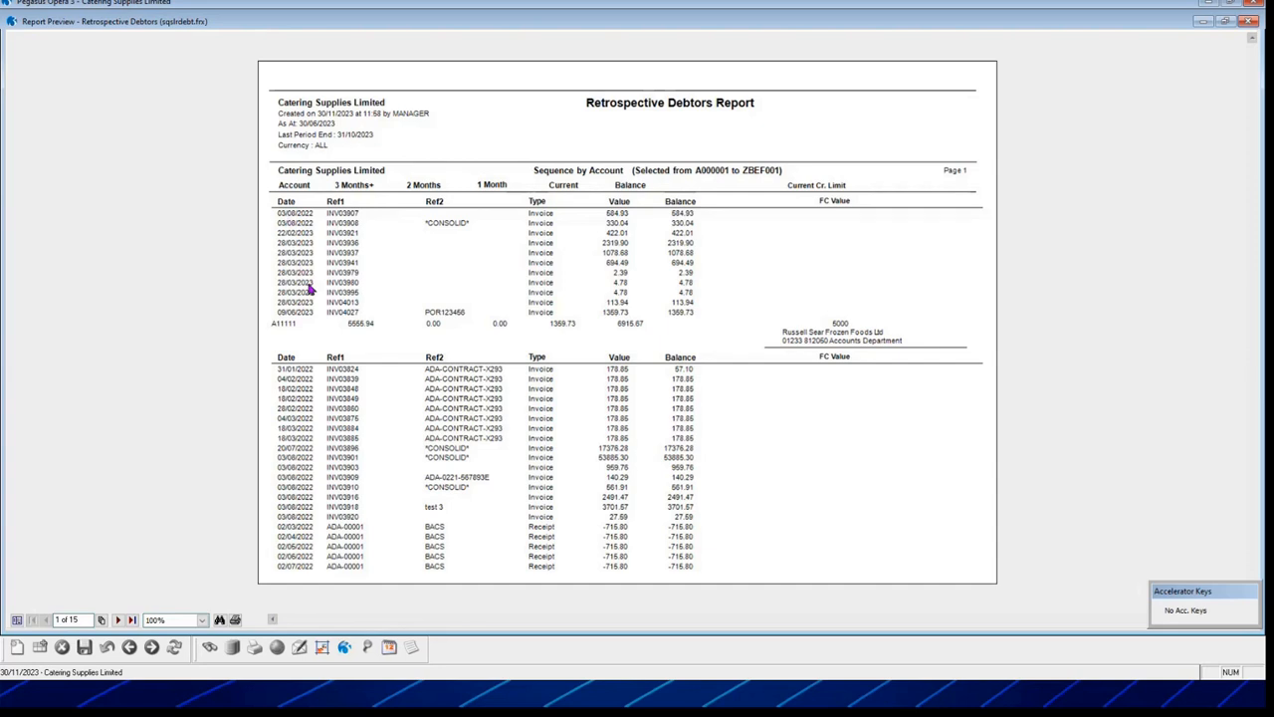
# Step: Close the report preview, glance at the Purchase reports list, and advance the slideshow to tip 17
pyautogui.click(1250, 22)
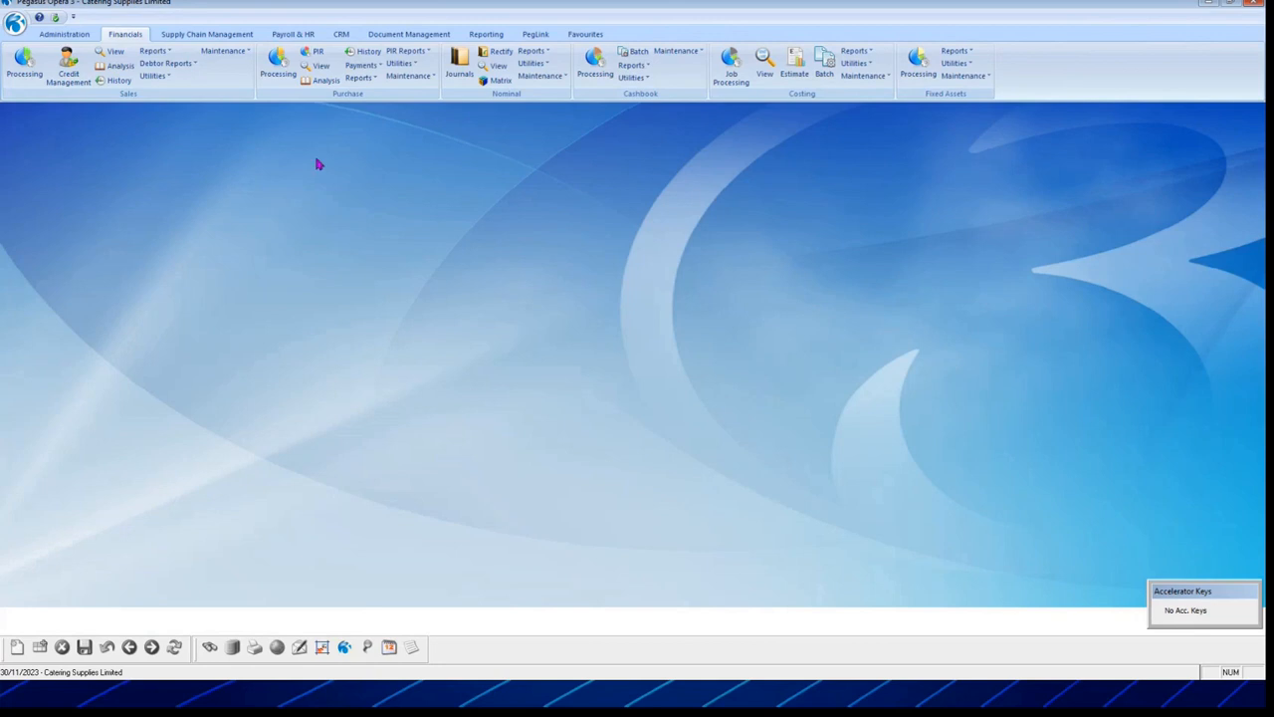
pyautogui.click(360, 78)
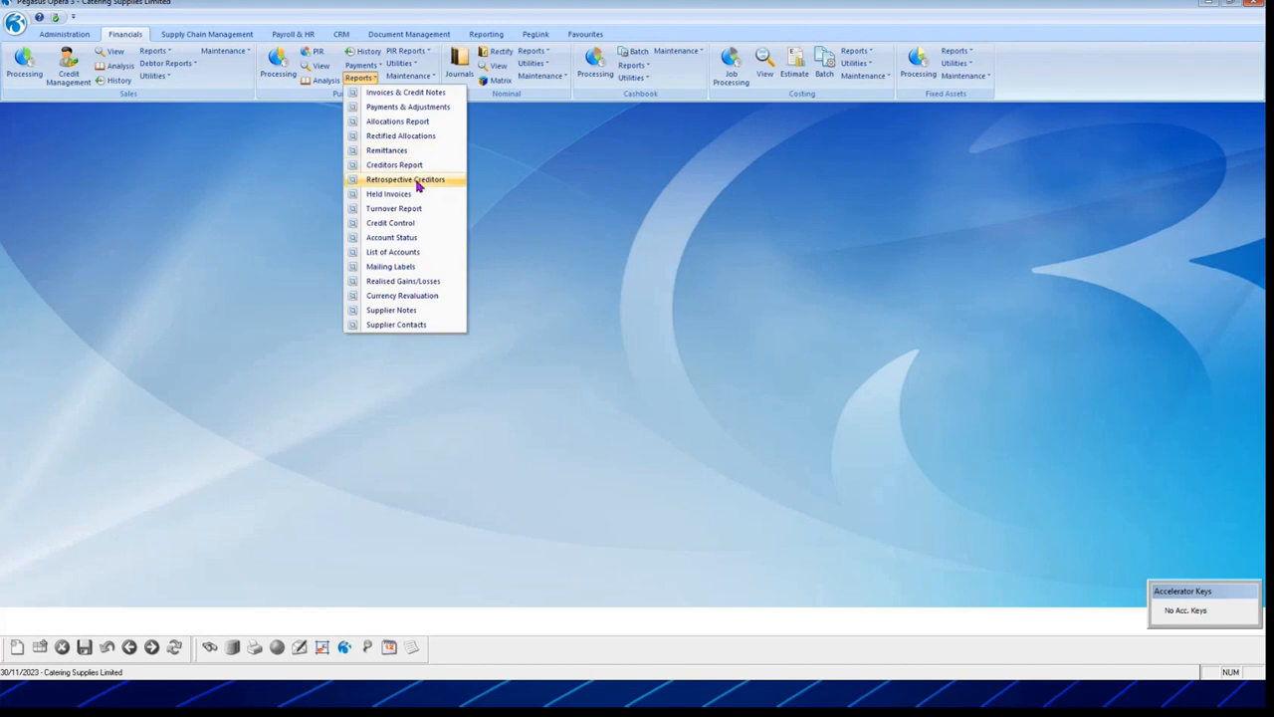
pyautogui.click(564, 206)
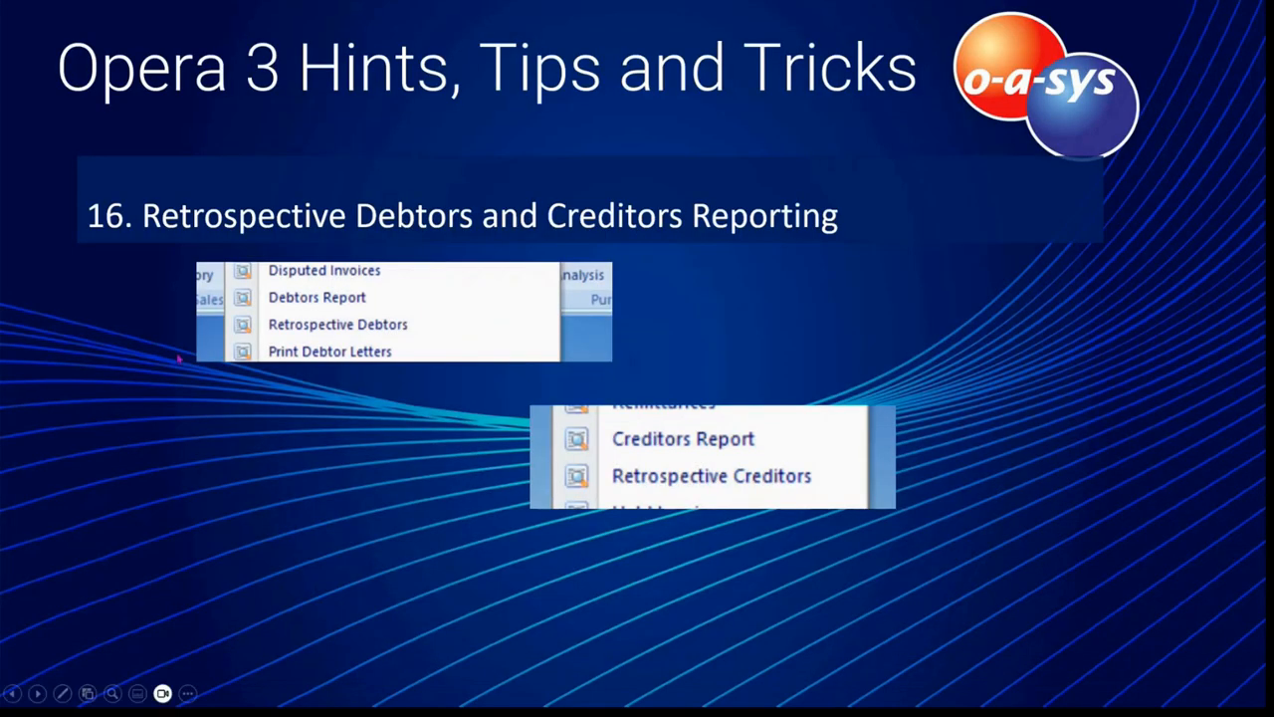
pyautogui.click(150, 382)
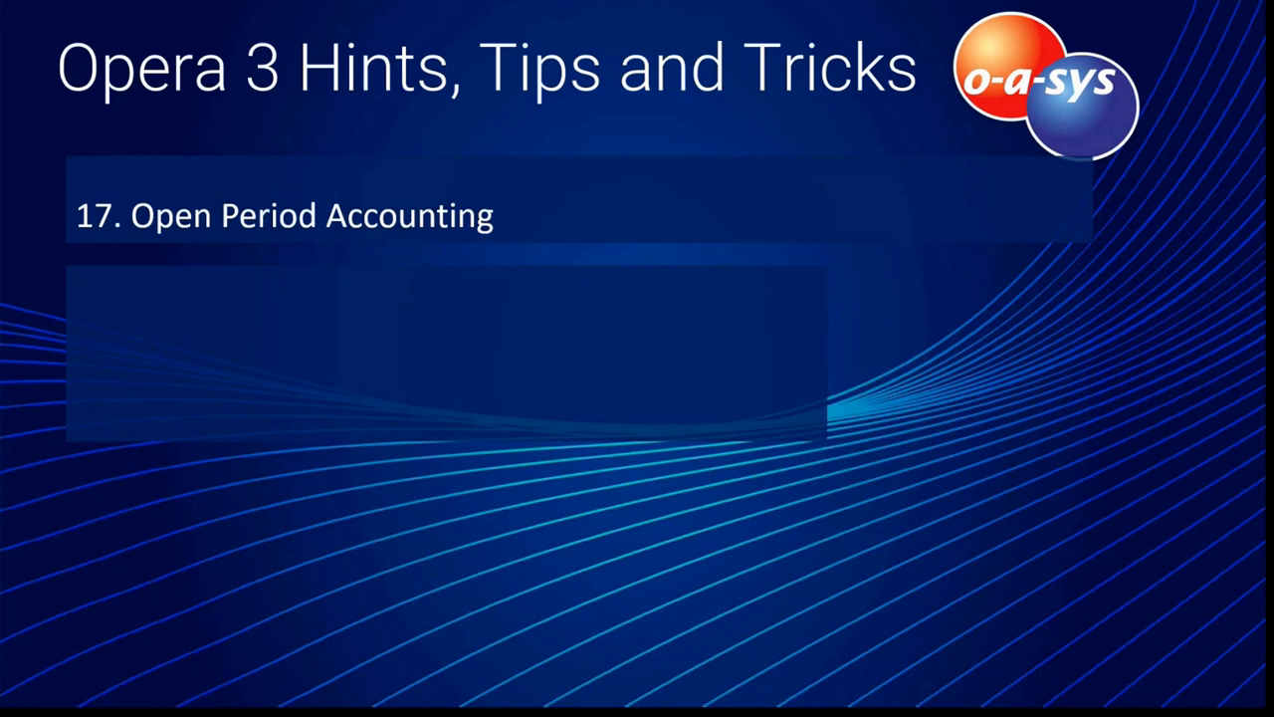
# Step: Reveal tips 18, Multi-level Nominal Ledger, and 19, Rectify Allocations, on the slide
pyautogui.press('Right')
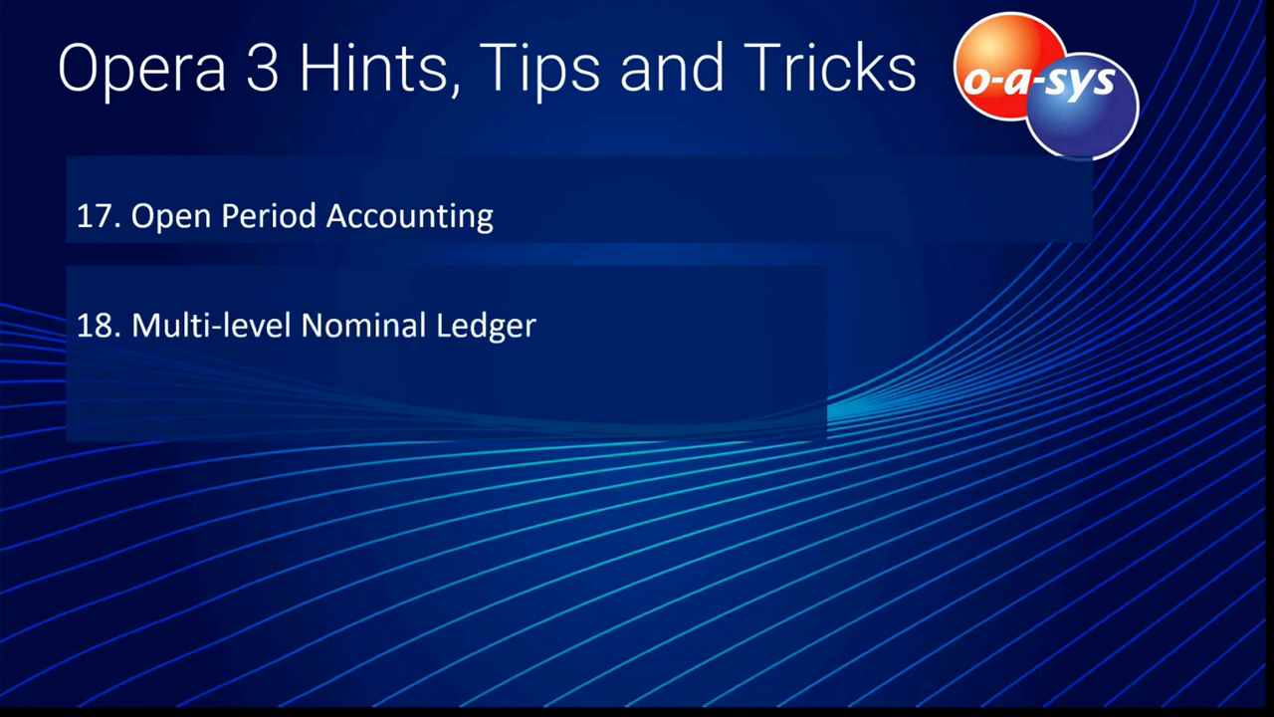
pyautogui.press('Right')
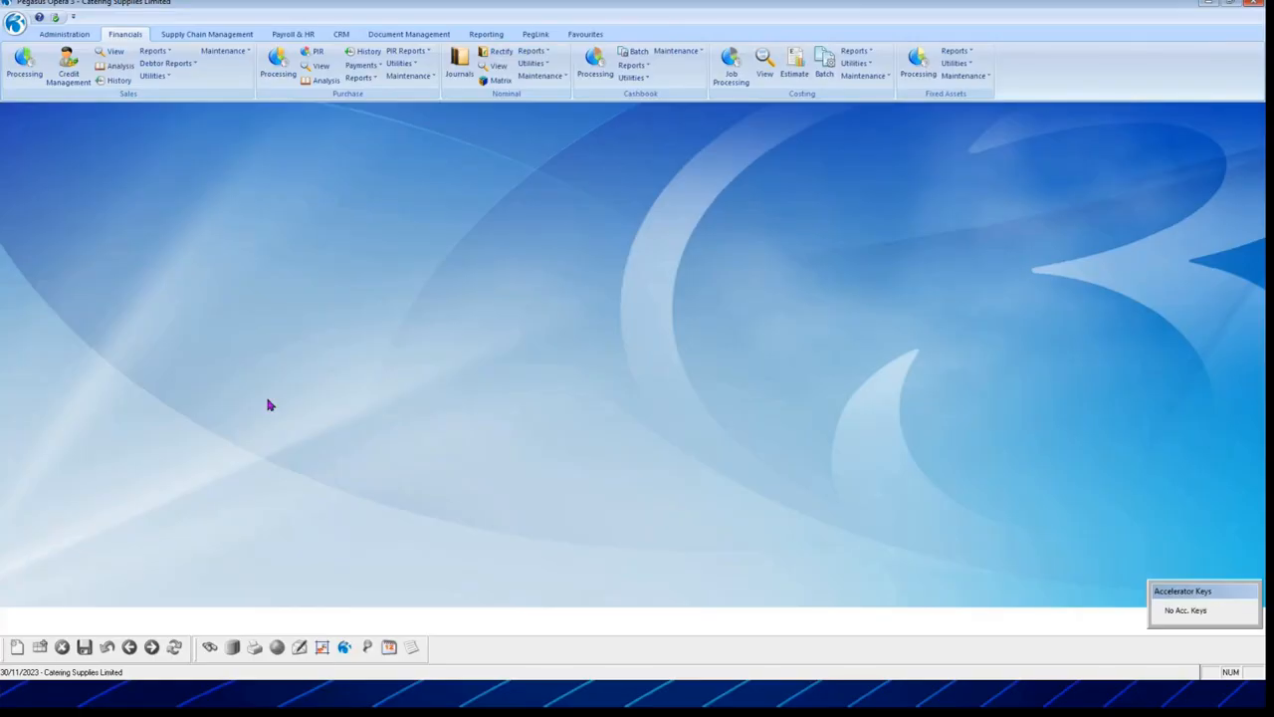
# Step: View the company profile's Options tab, then open the Nominal ledger Utilities list
pyautogui.click(59, 37)
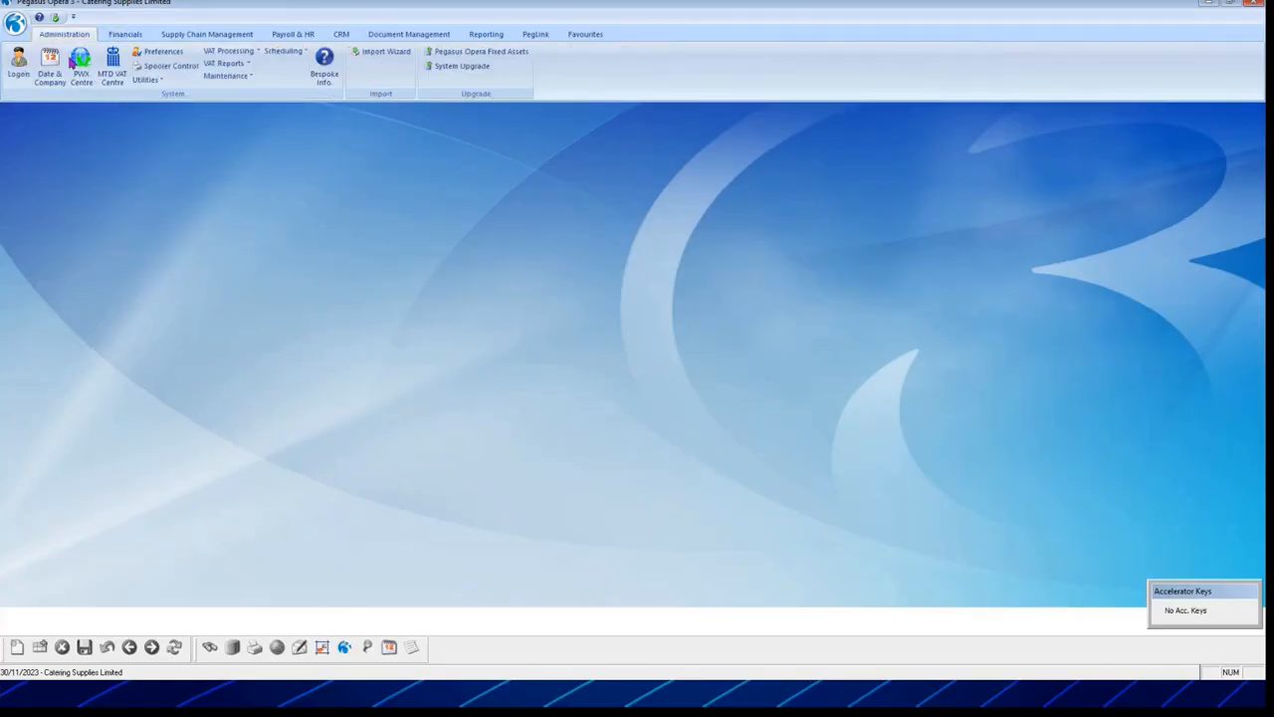
pyautogui.click(225, 76)
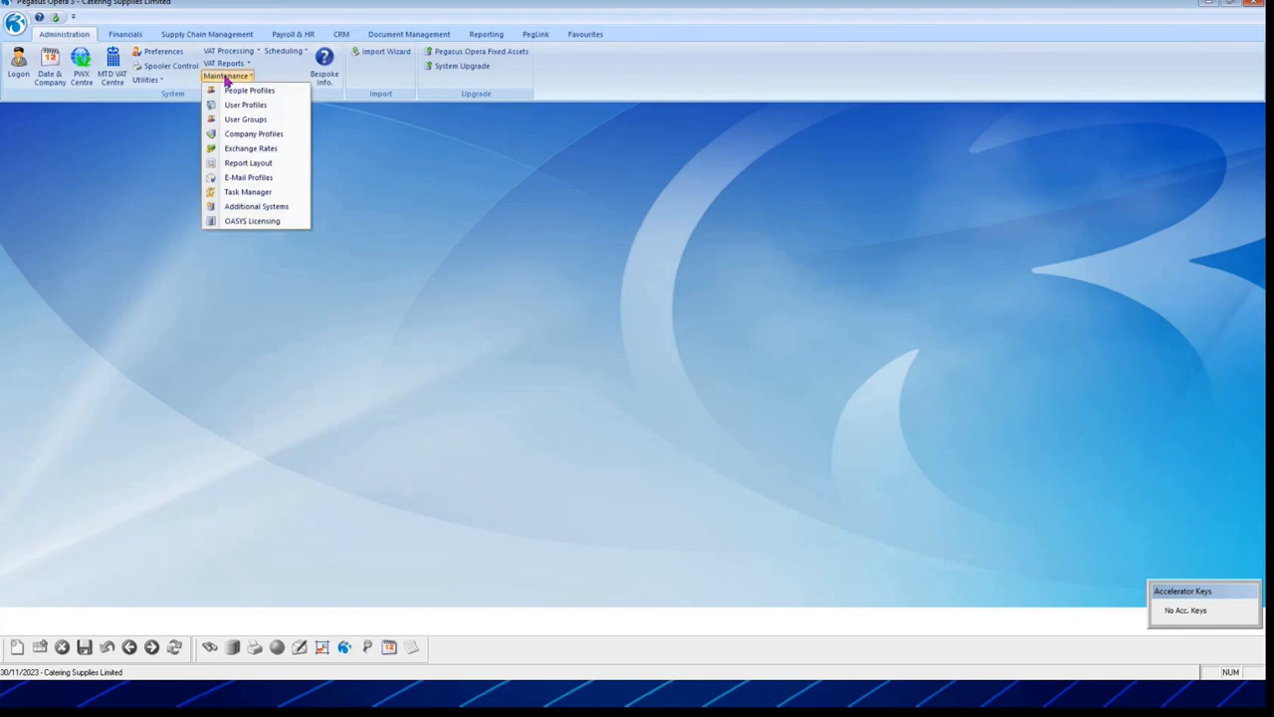
pyautogui.click(250, 138)
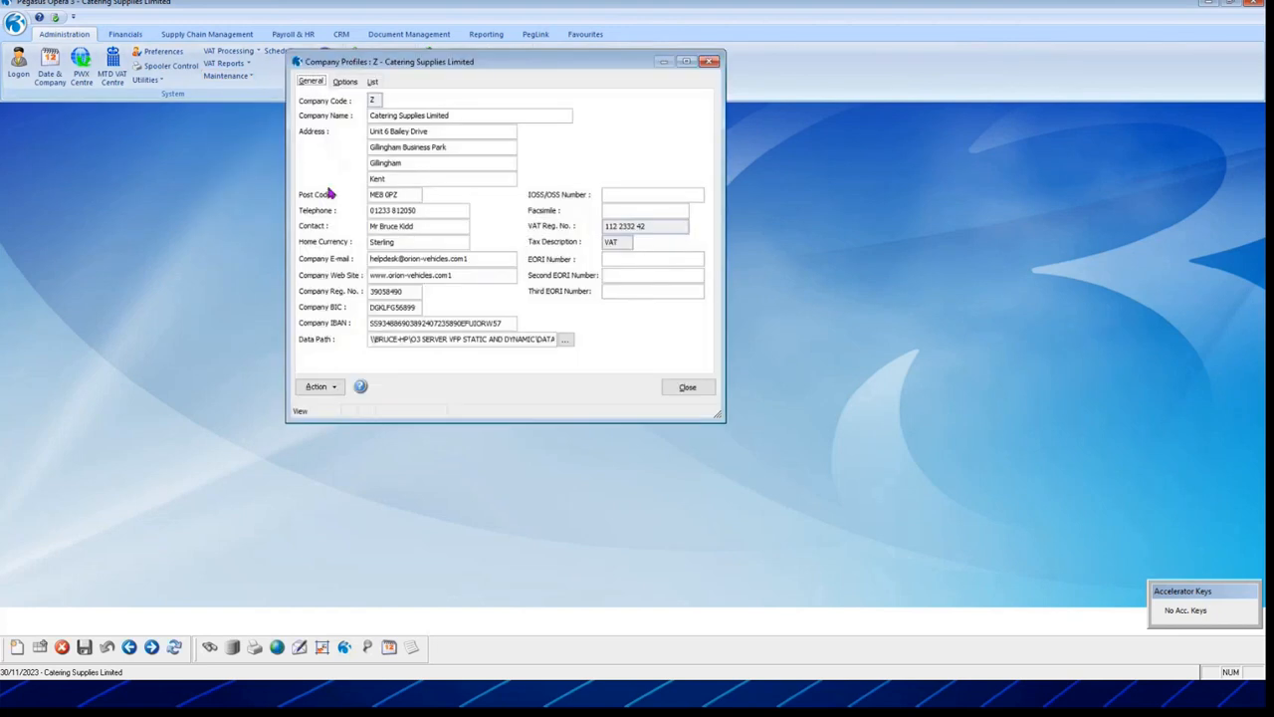
pyautogui.click(346, 84)
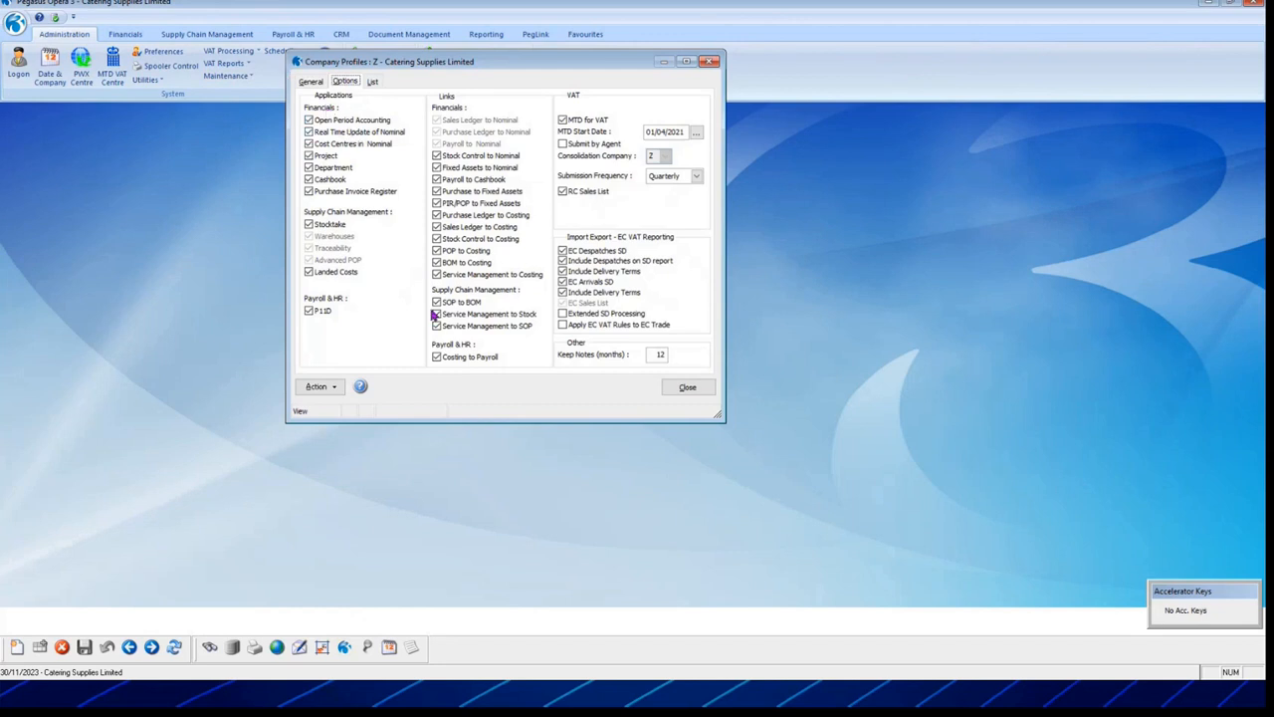
pyautogui.click(687, 388)
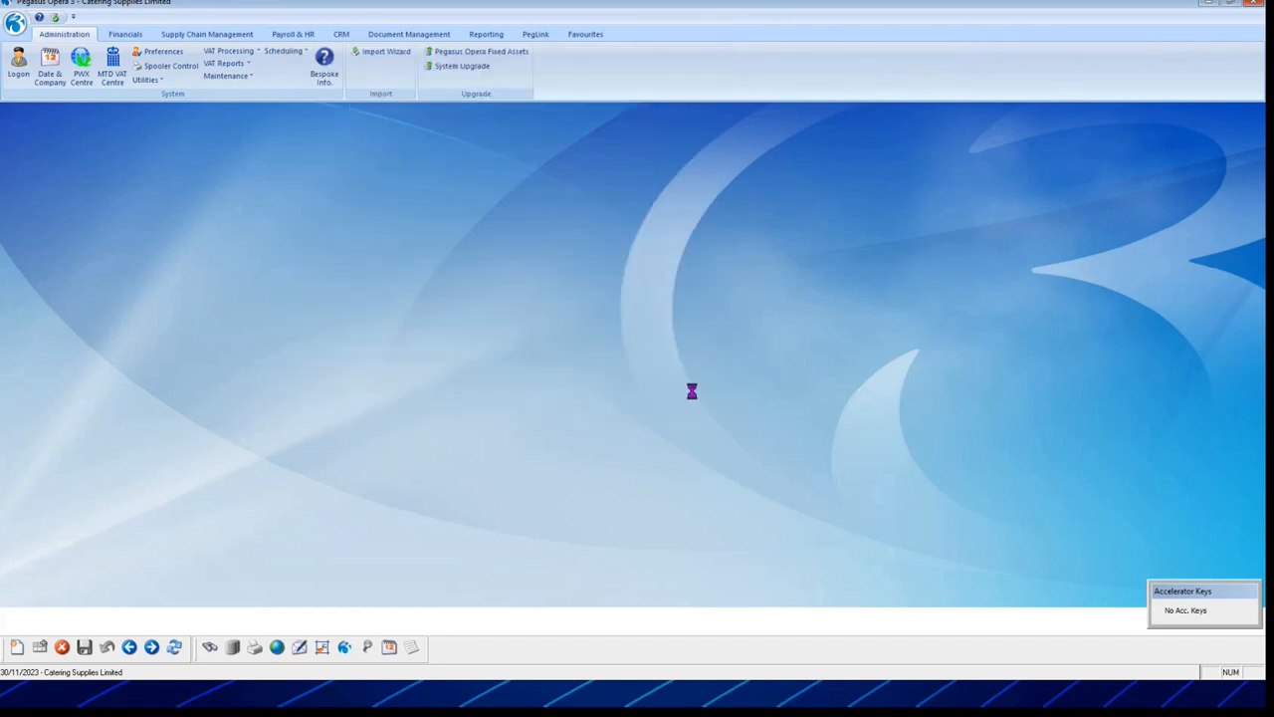
pyautogui.click(122, 36)
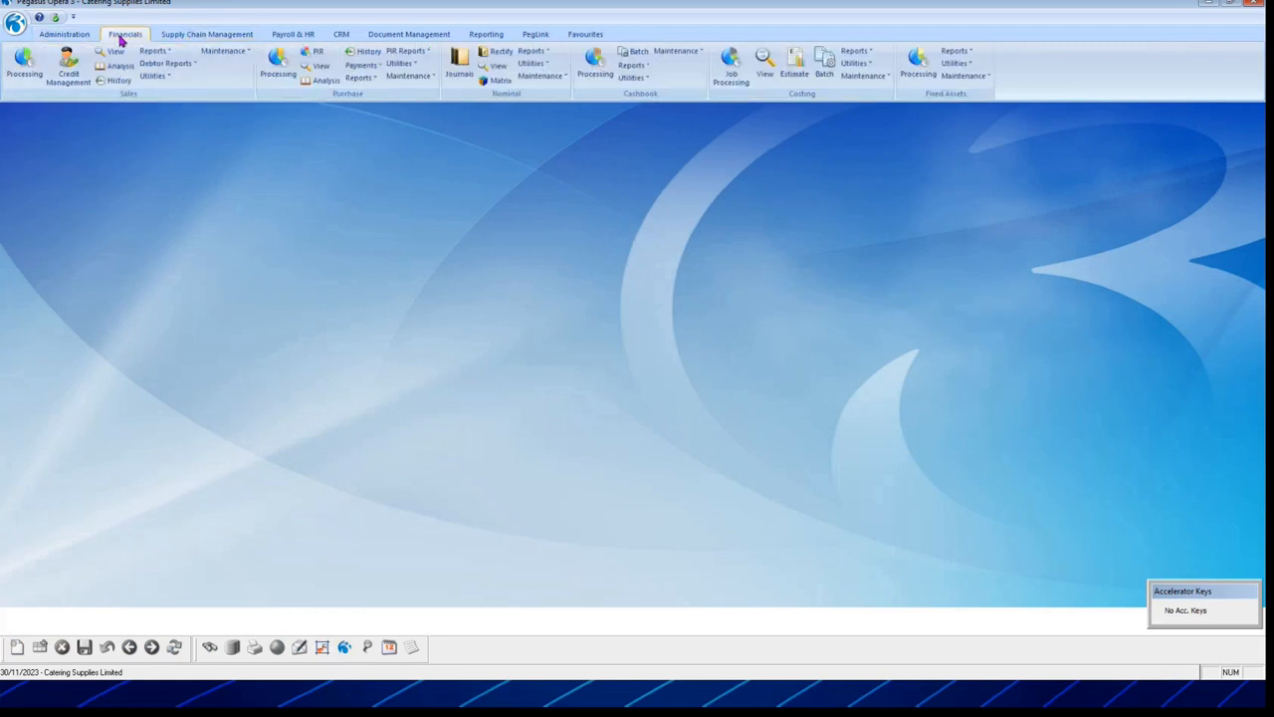
pyautogui.click(533, 64)
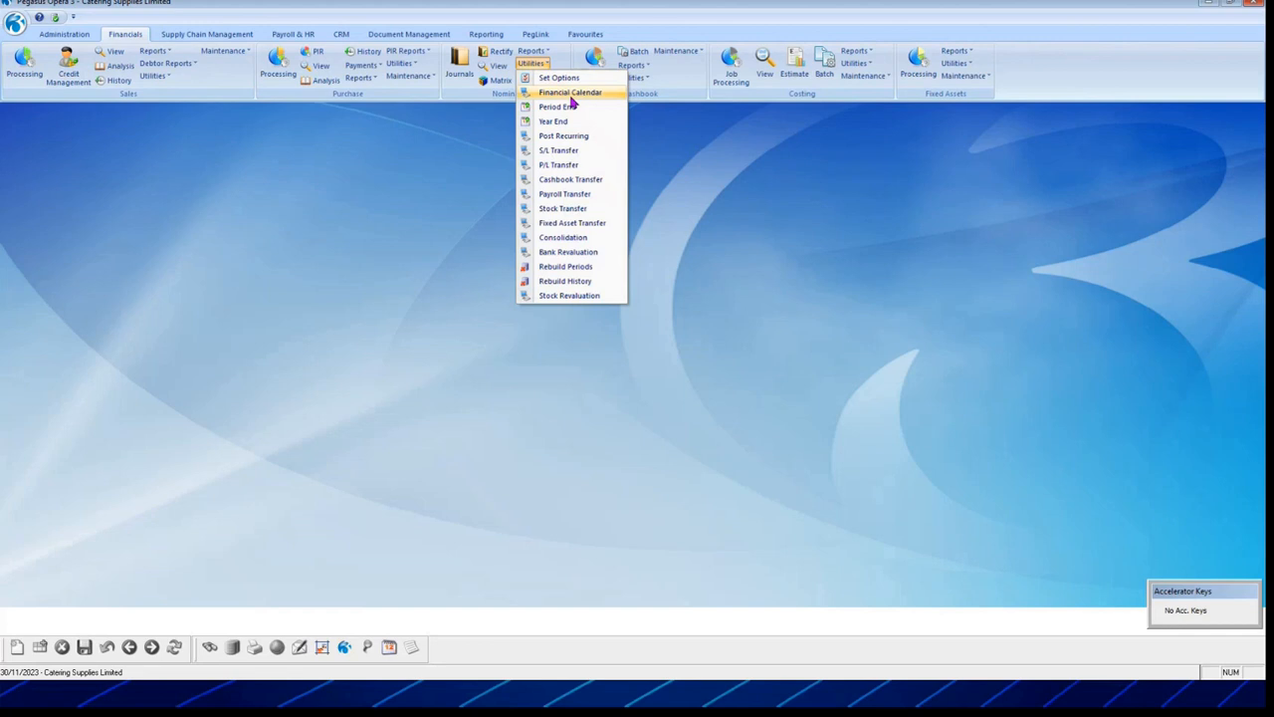
# Step: Open the Financial Calendar and view the earlier 2012 financial year
pyautogui.click(570, 93)
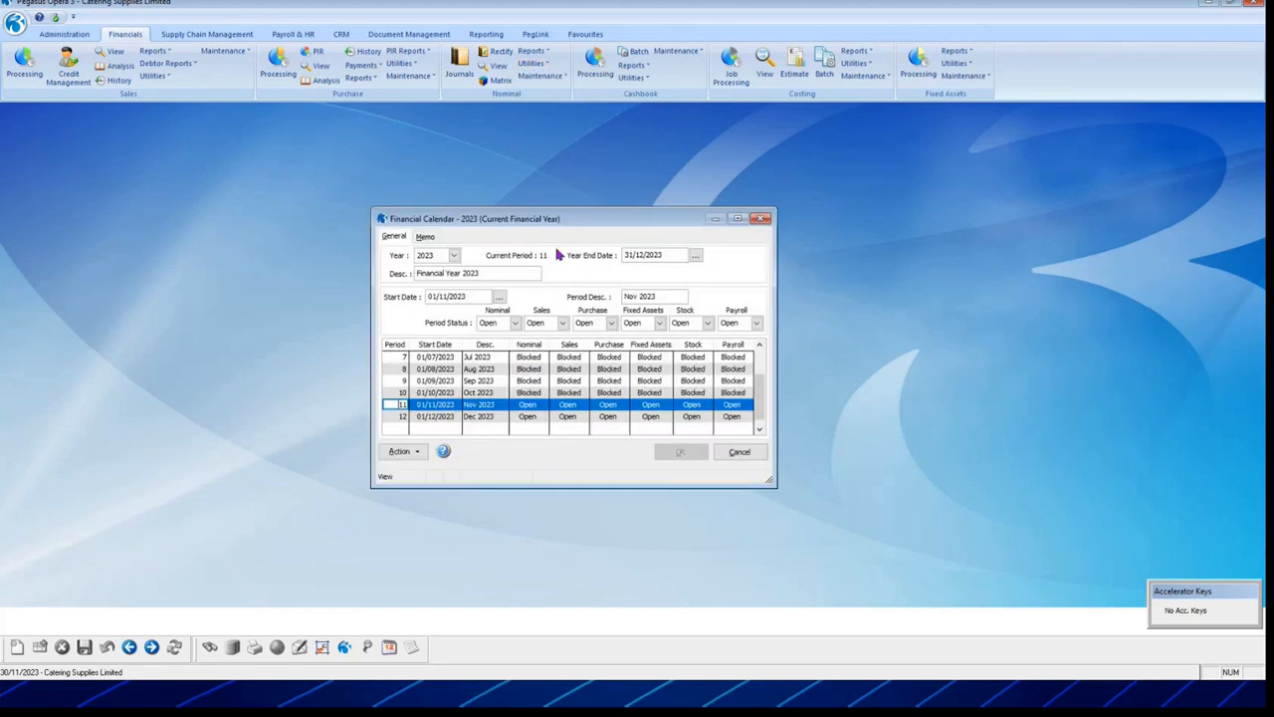
pyautogui.moveTo(547, 221); pyautogui.dragTo(504, 112)
pyautogui.click(413, 147)
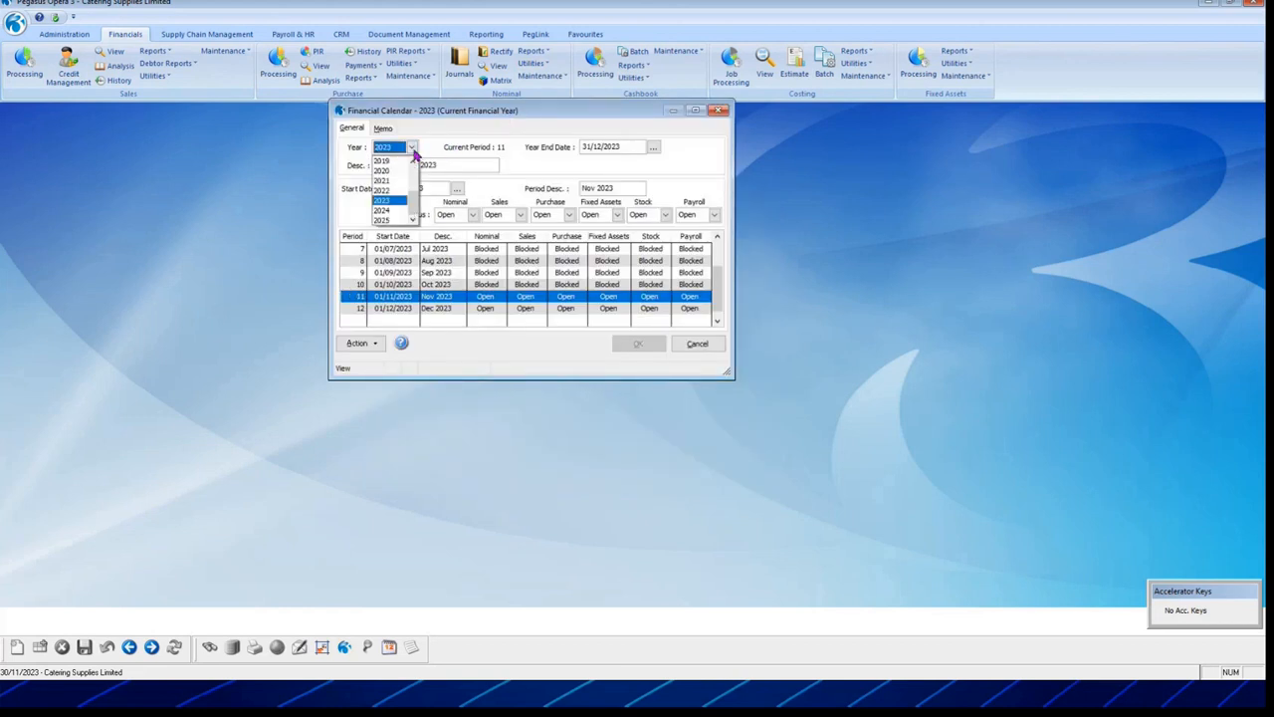
pyautogui.scroll(1, 419, 212)
pyautogui.scroll(2, 418, 212)
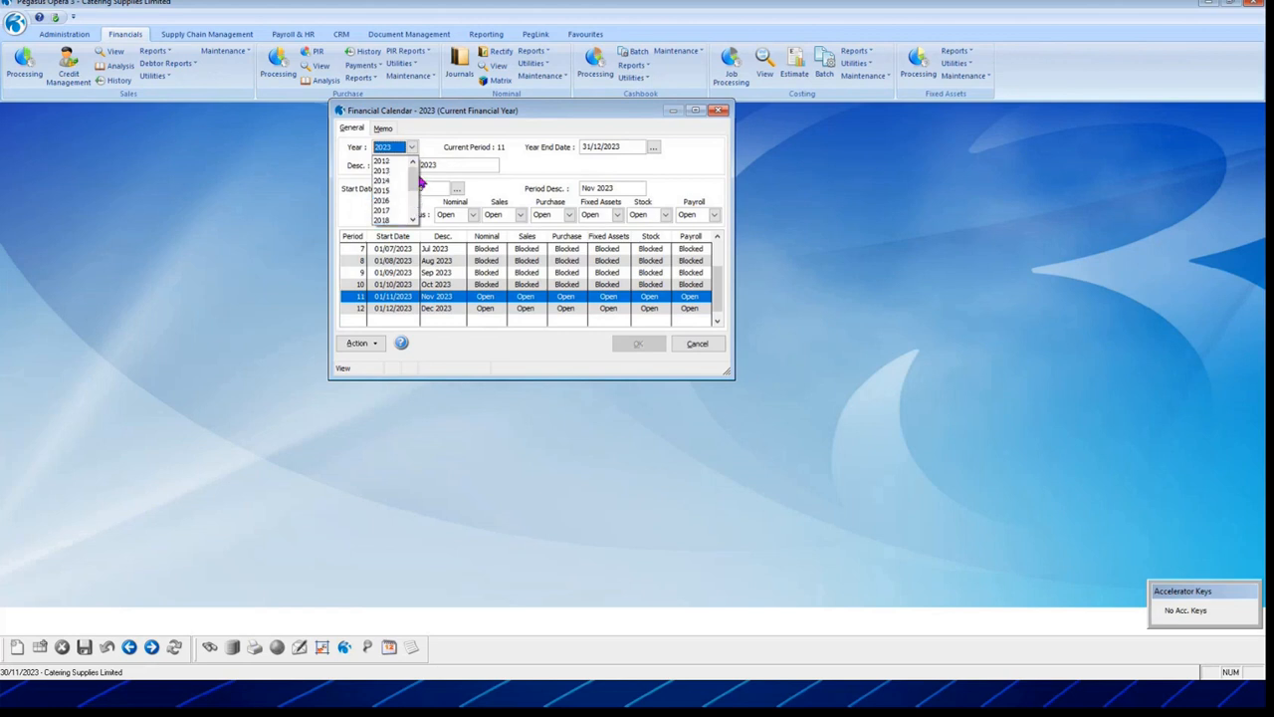
pyautogui.click(392, 162)
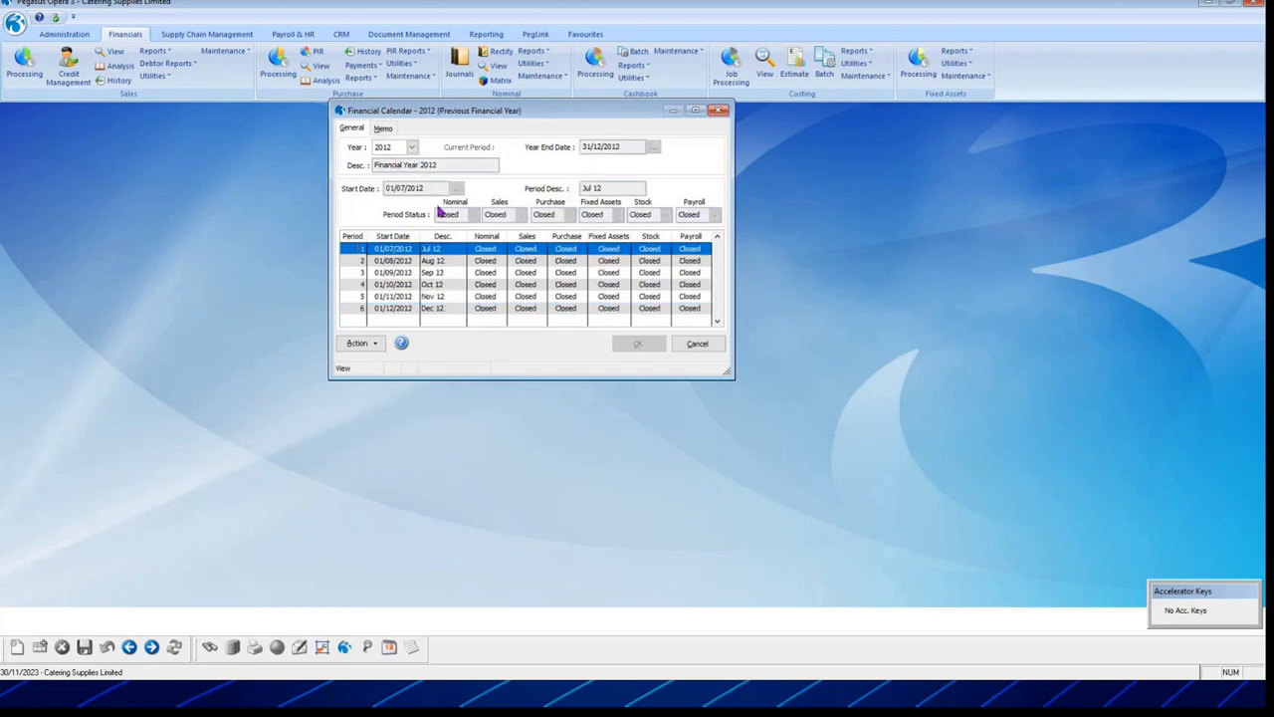
# Step: Switch to 2022, then back to 2023 and select period 10, Oct 2023
pyautogui.click(413, 147)
pyautogui.scroll(-2, 415, 199)
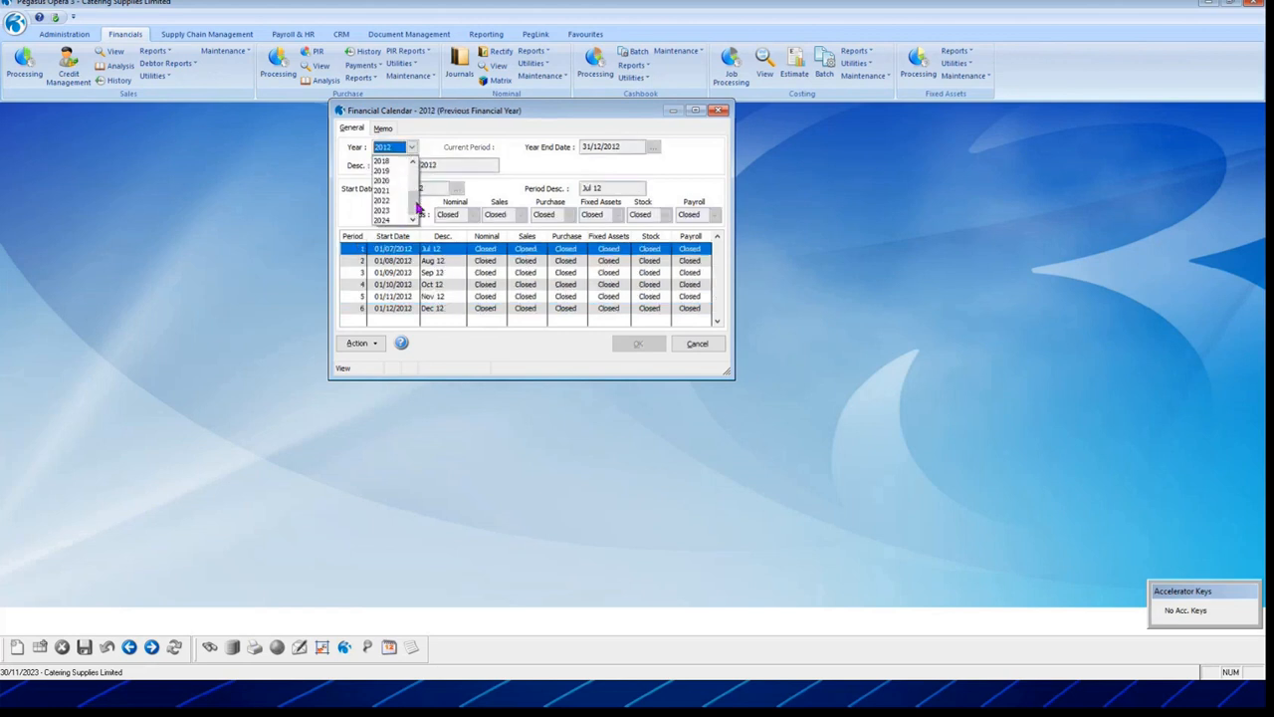
pyautogui.click(384, 200)
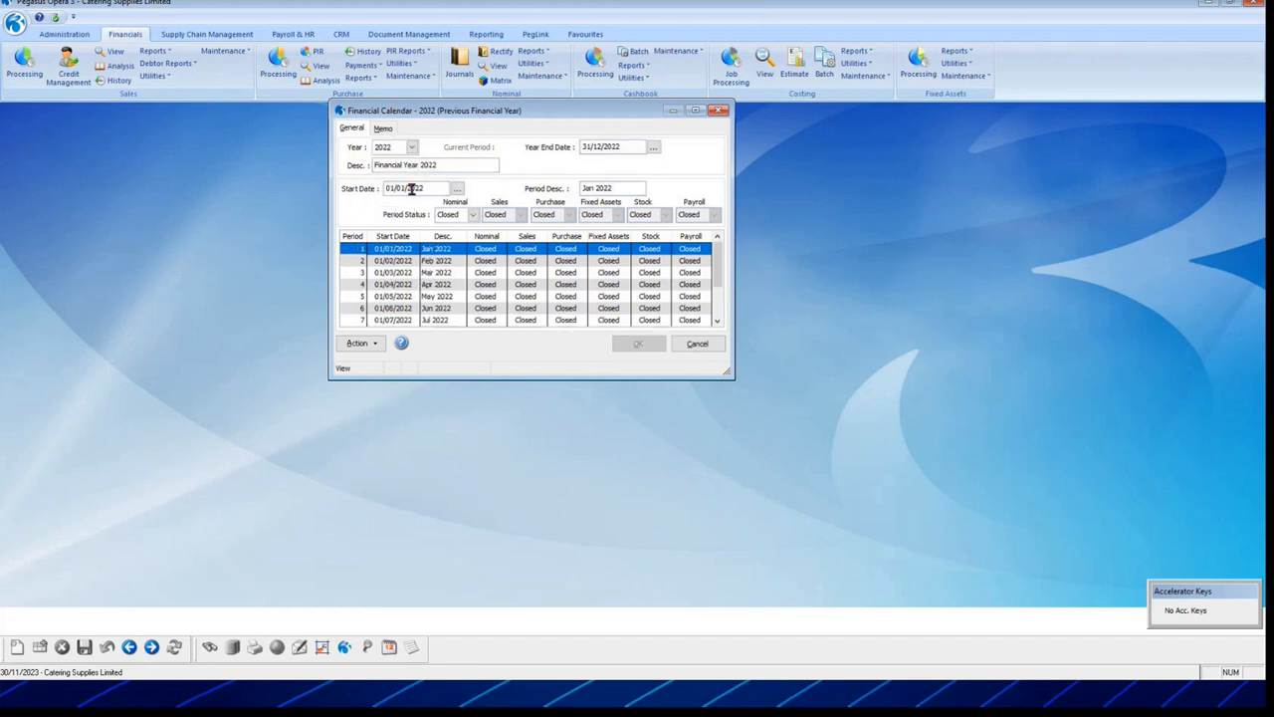
pyautogui.click(411, 148)
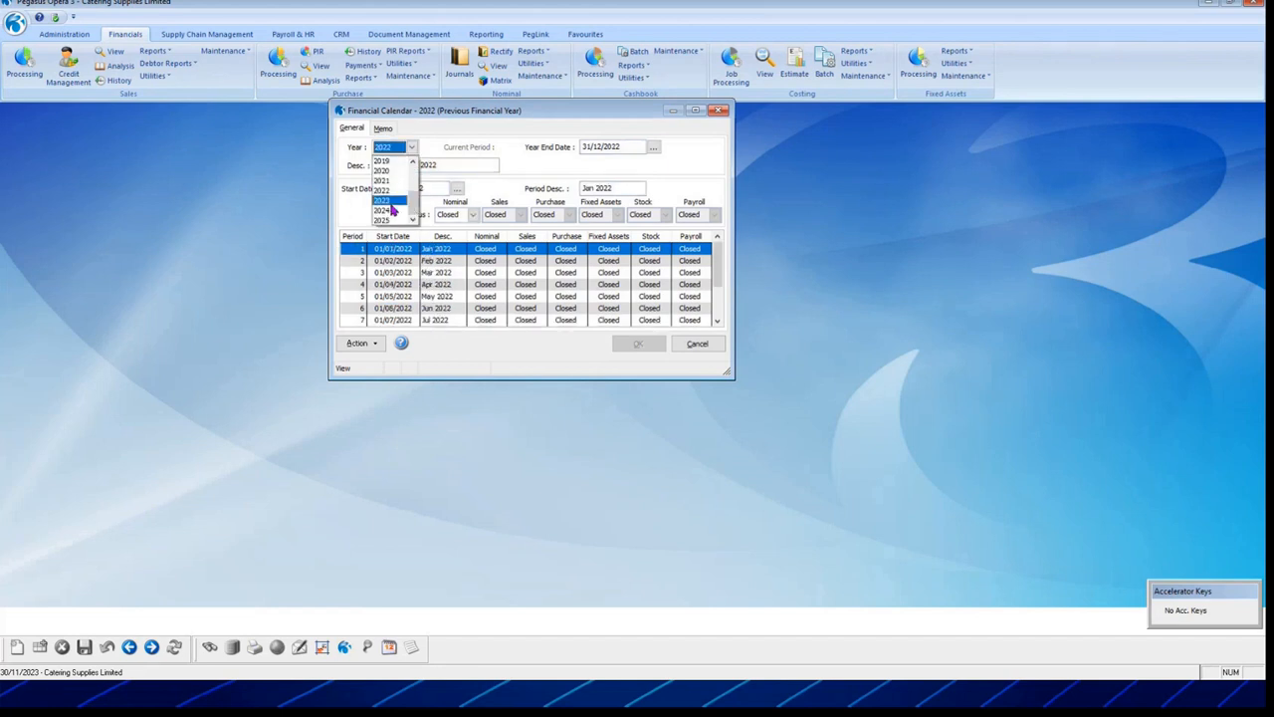
pyautogui.click(395, 210)
pyautogui.scroll(-2, 464, 296)
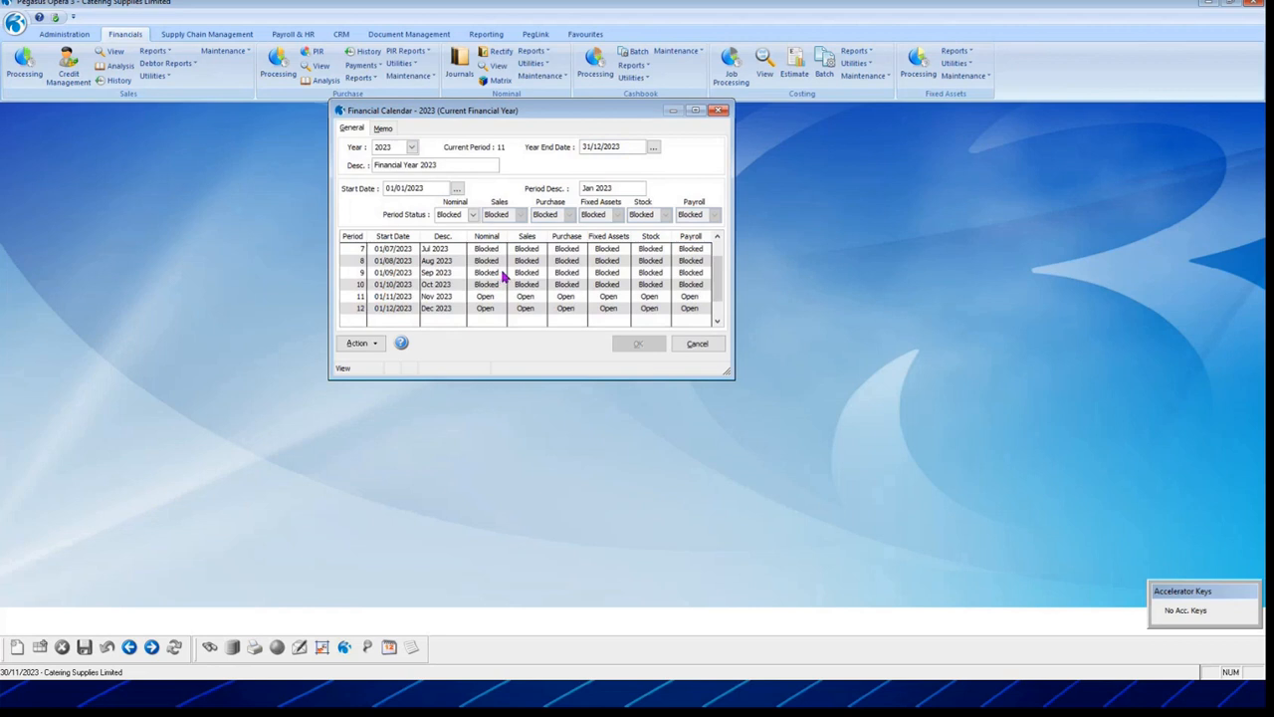
pyautogui.click(518, 286)
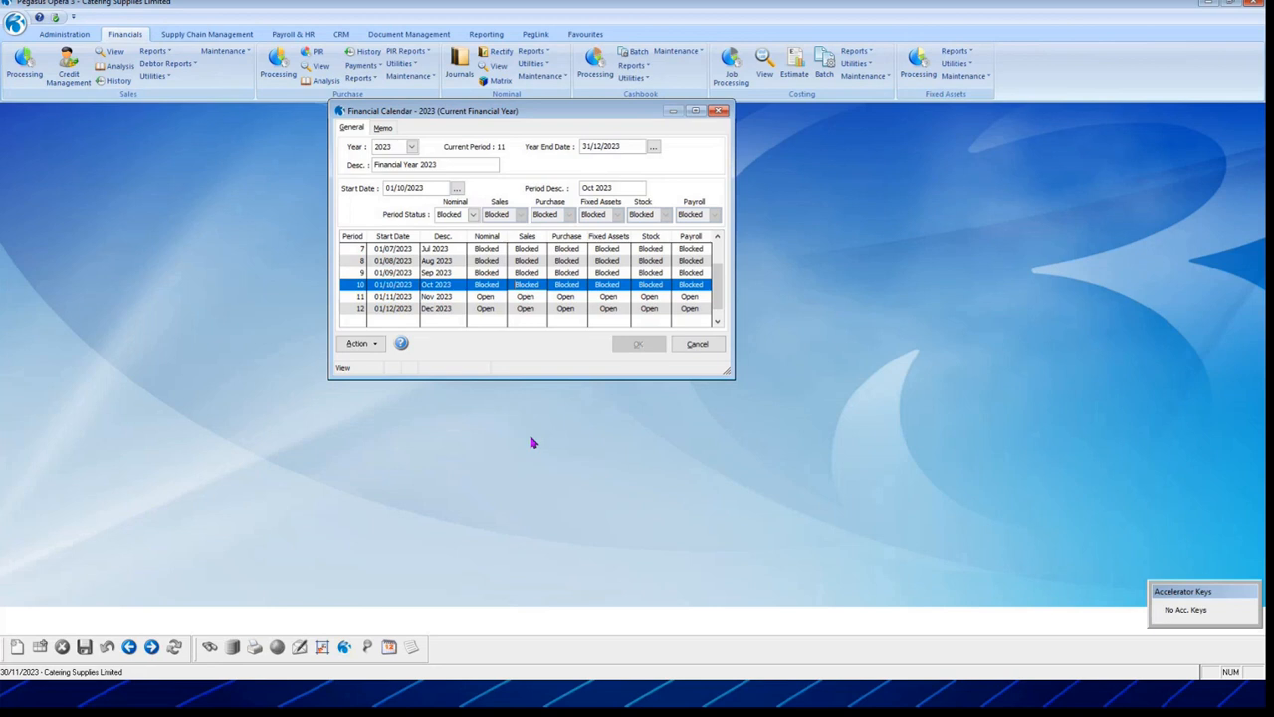
# Step: View the 2024 financial calendar, then return to the current 2023 year
pyautogui.click(411, 146)
pyautogui.click(404, 213)
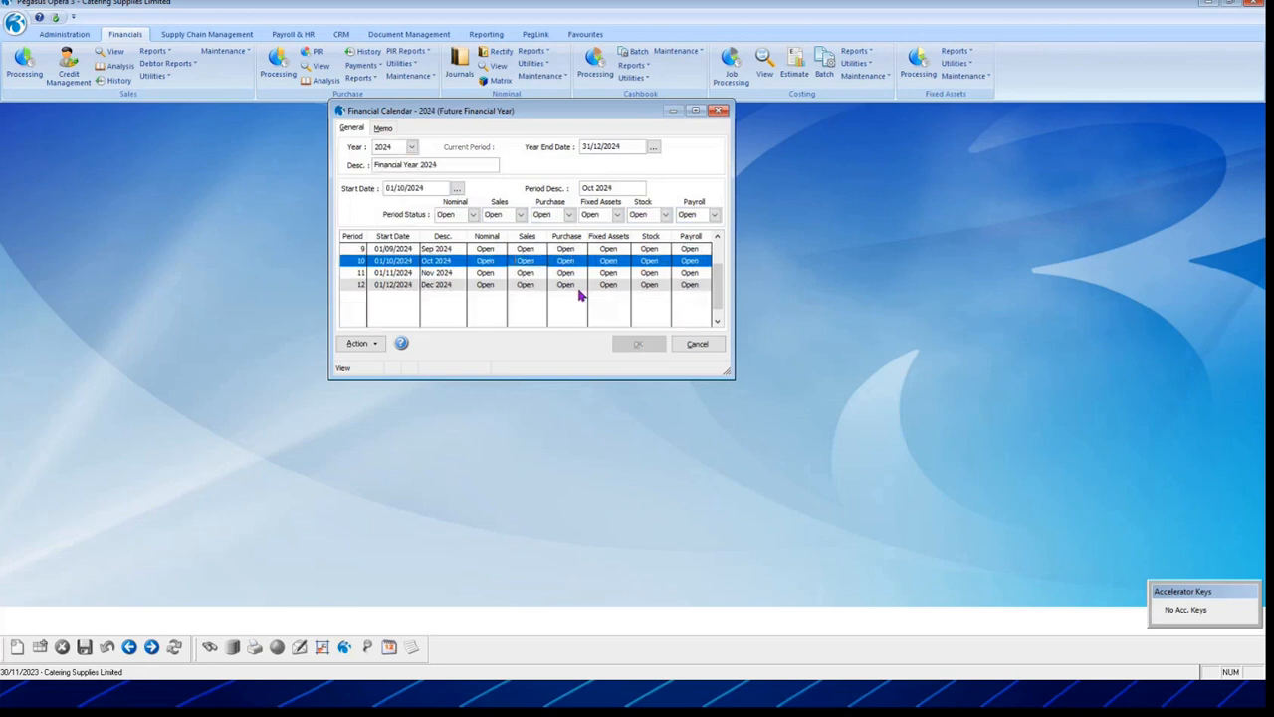
pyautogui.click(411, 147)
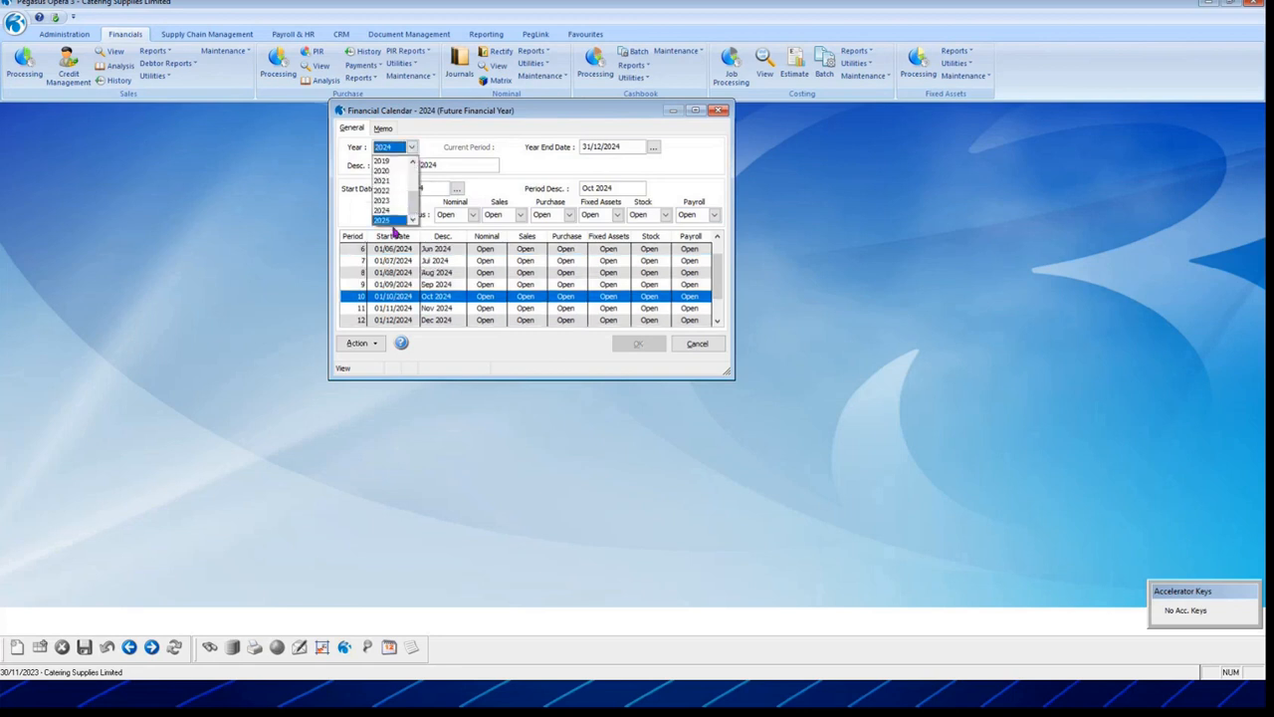
pyautogui.click(391, 221)
pyautogui.click(411, 146)
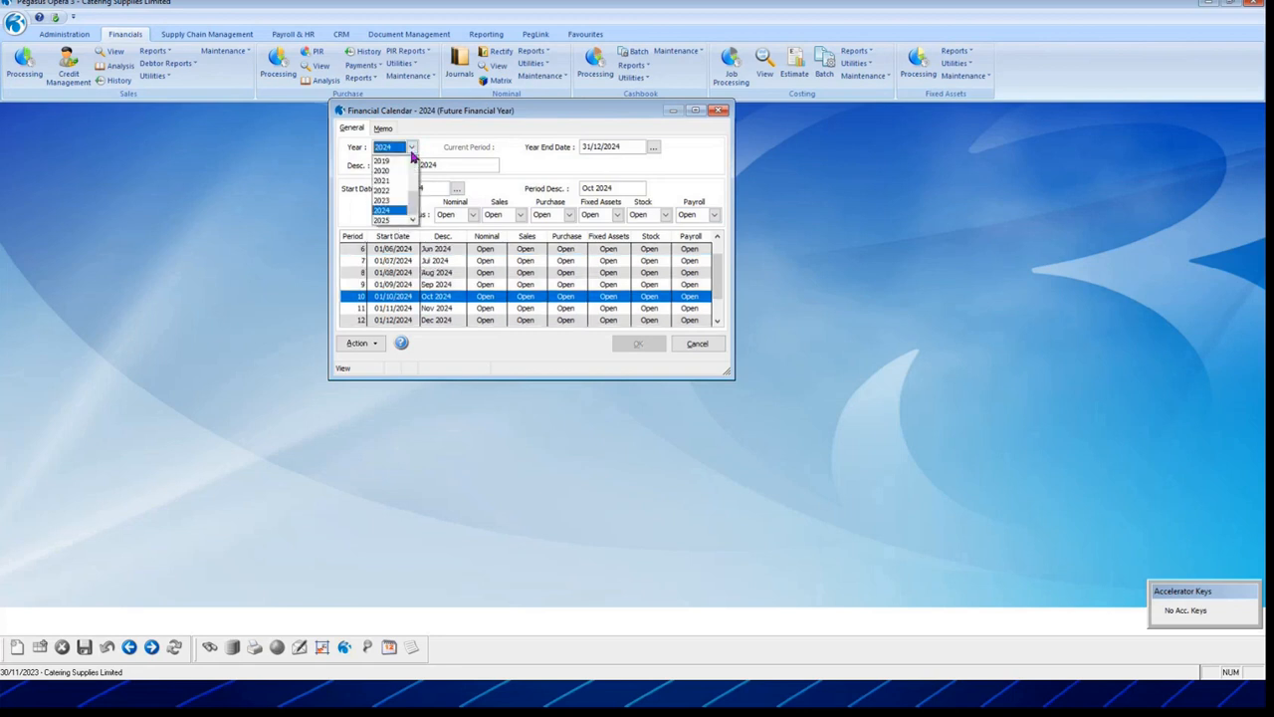
pyautogui.click(389, 200)
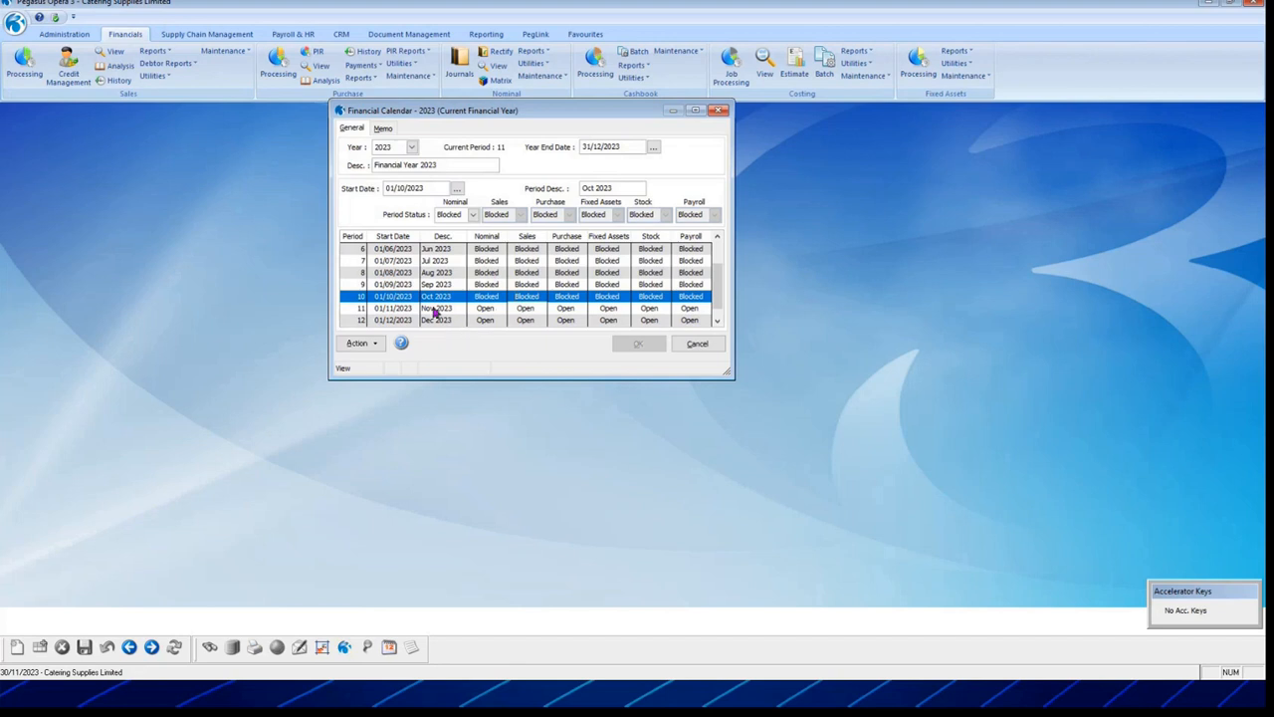
# Step: Try Open for October 2023's nominal and sales status, revert both to Blocked, and save
pyautogui.click(473, 214)
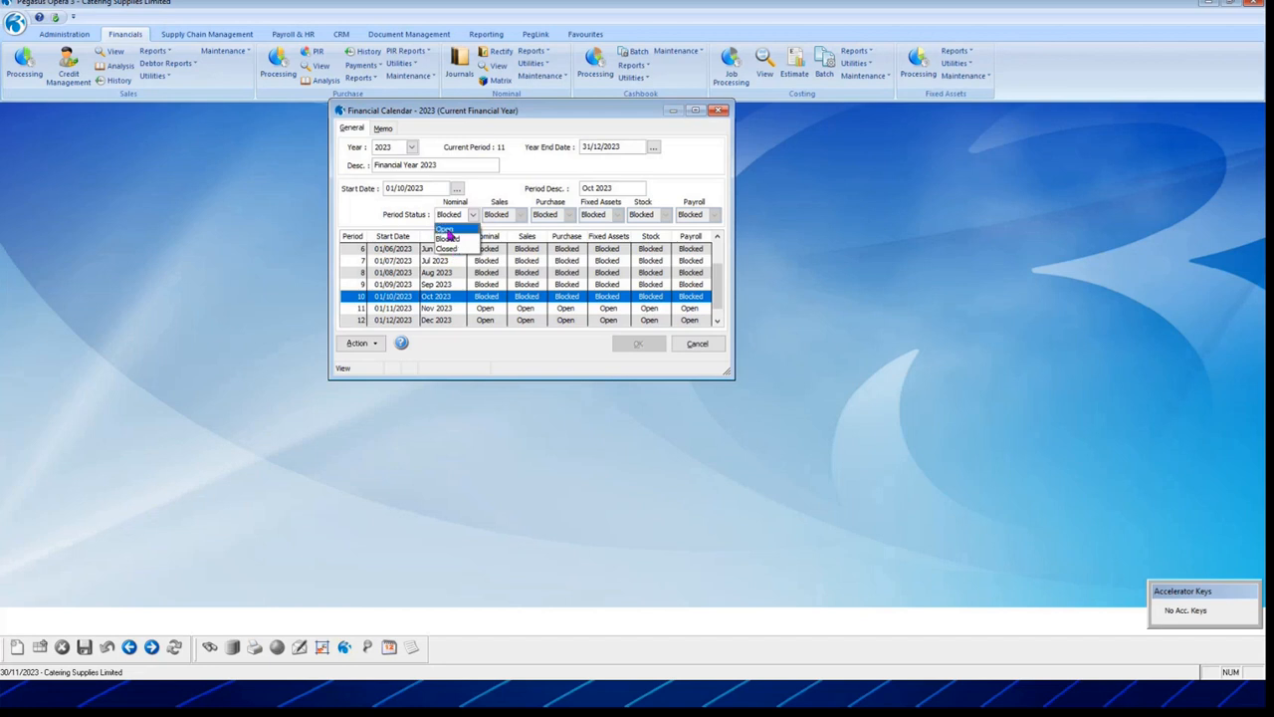
pyautogui.click(444, 251)
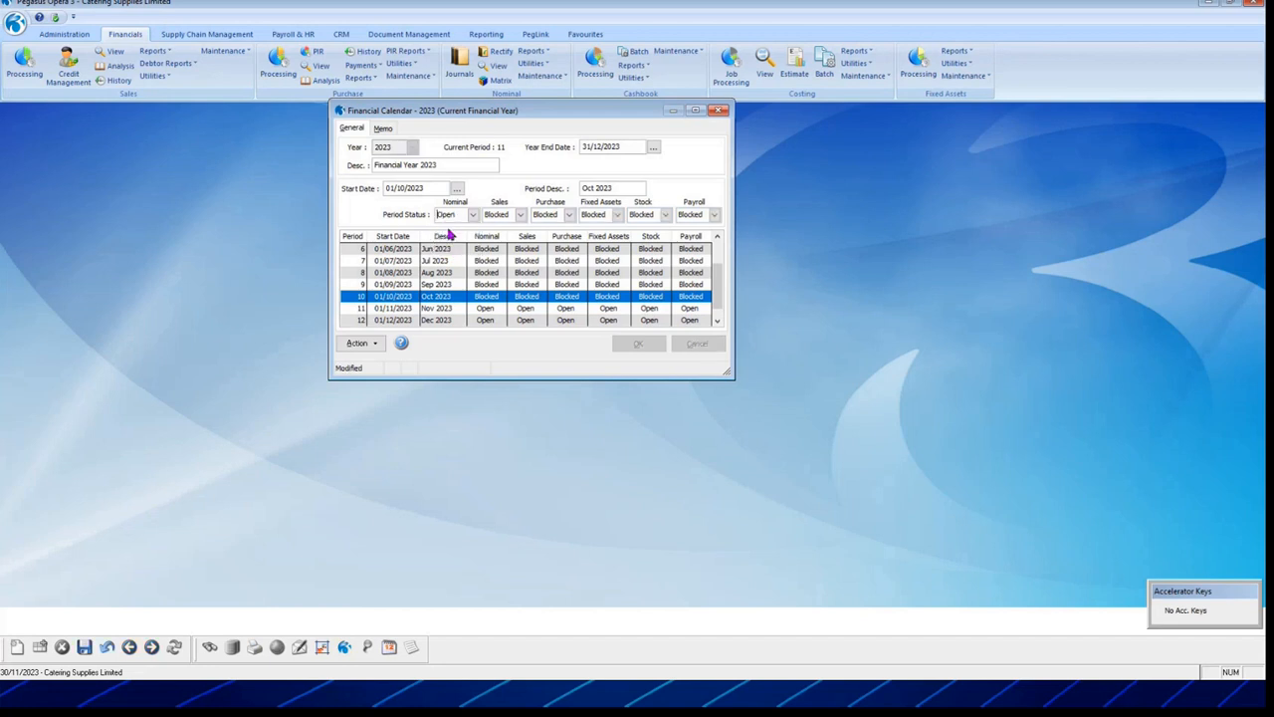
pyautogui.click(519, 215)
pyautogui.click(492, 230)
pyautogui.click(520, 215)
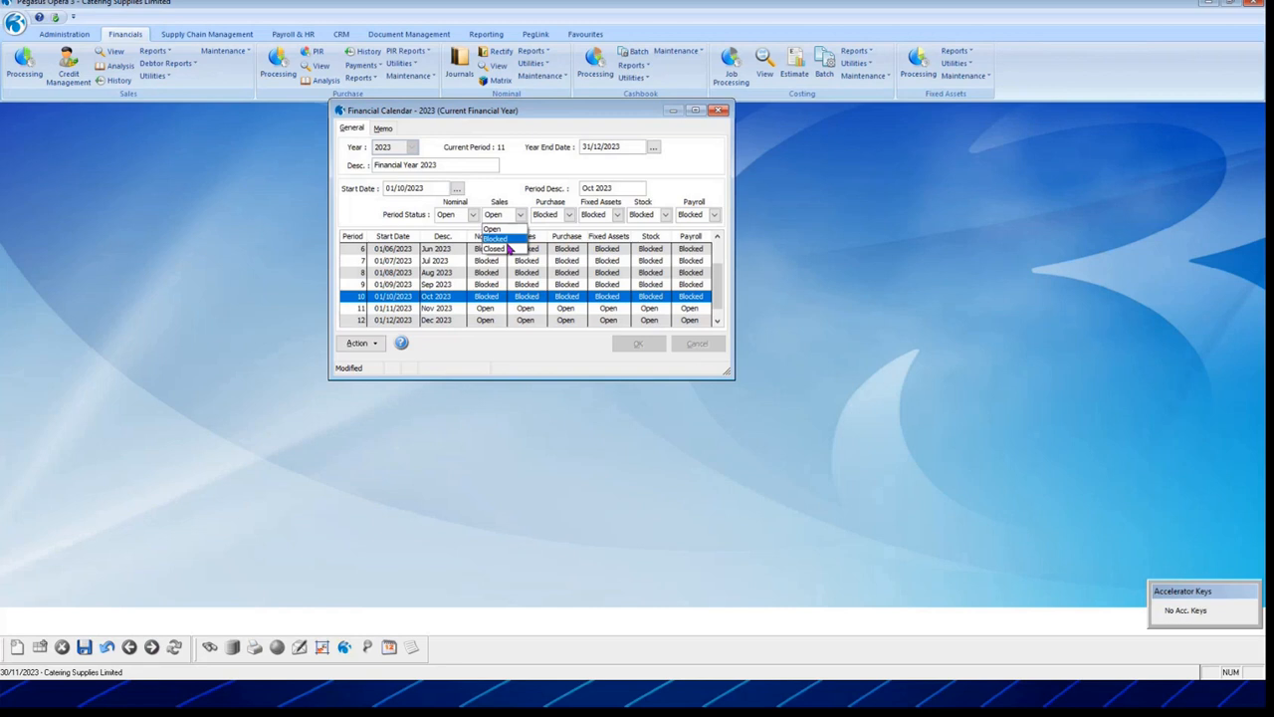
pyautogui.click(497, 239)
pyautogui.click(463, 215)
pyautogui.click(460, 240)
pyautogui.click(85, 648)
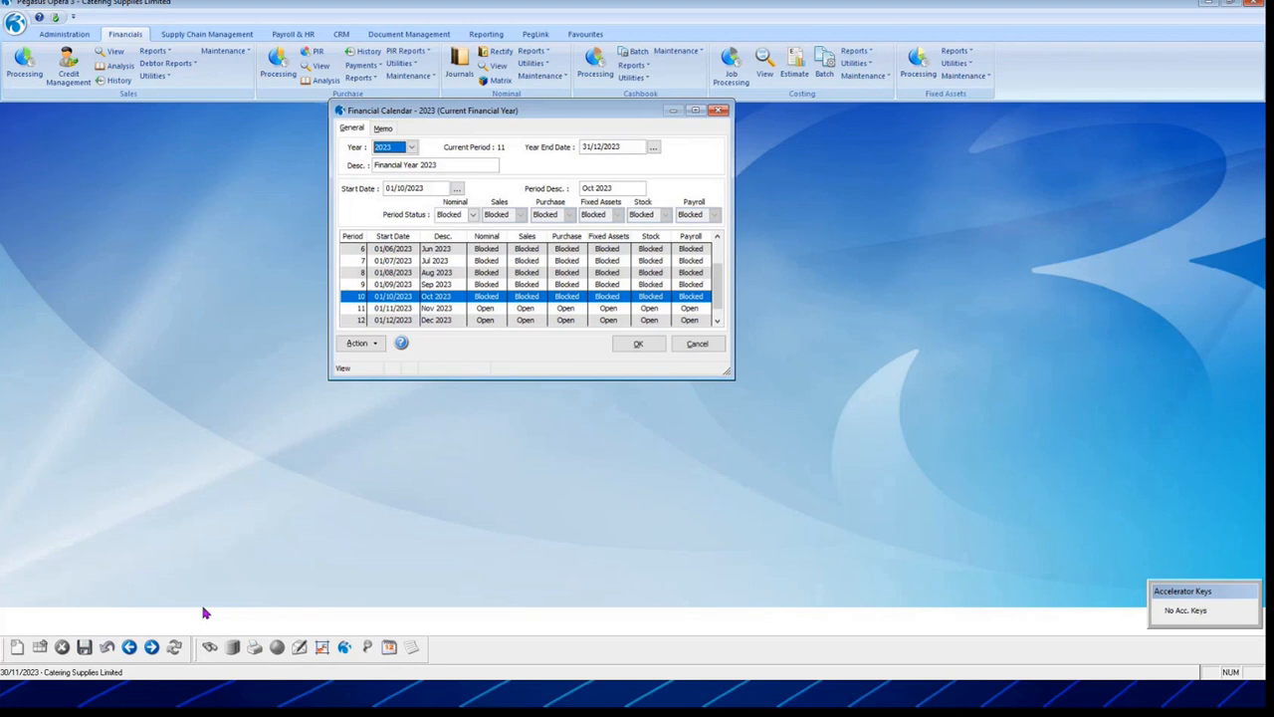
# Step: Switch to 2022 confirming the save, check period 12 Dec 2022, then close the calendar
pyautogui.click(412, 147)
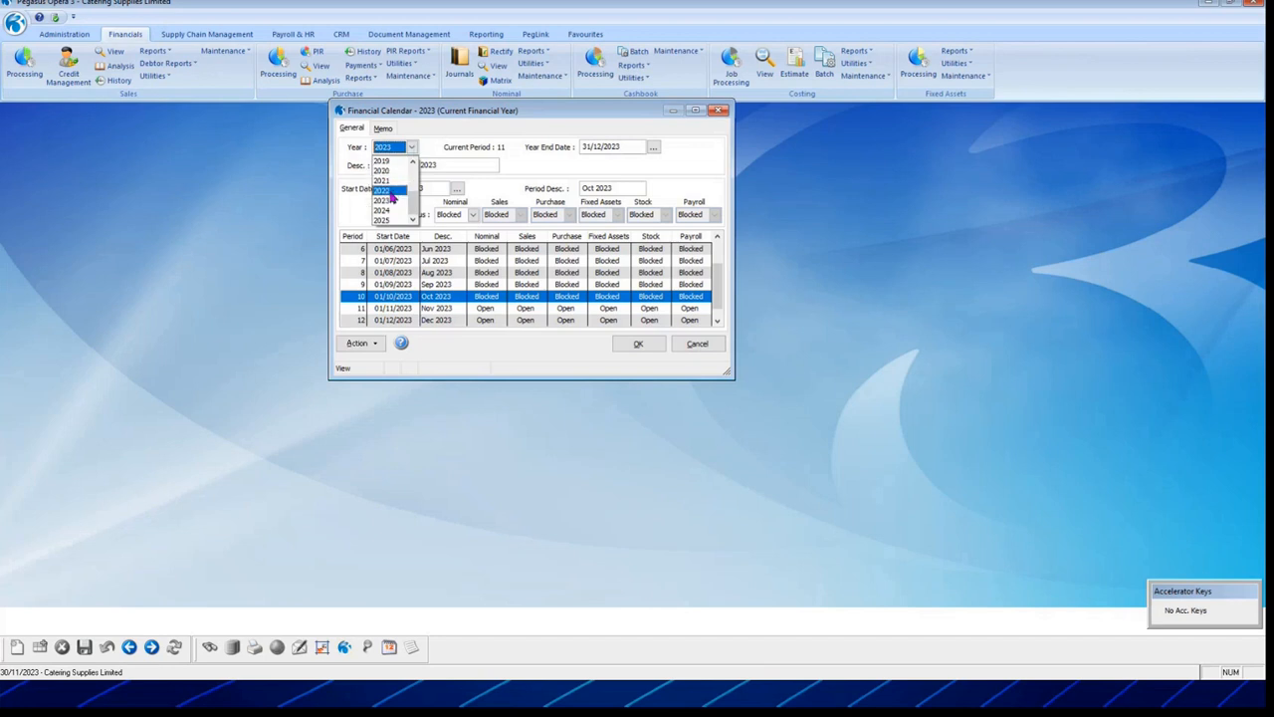
pyautogui.click(393, 198)
pyautogui.click(674, 387)
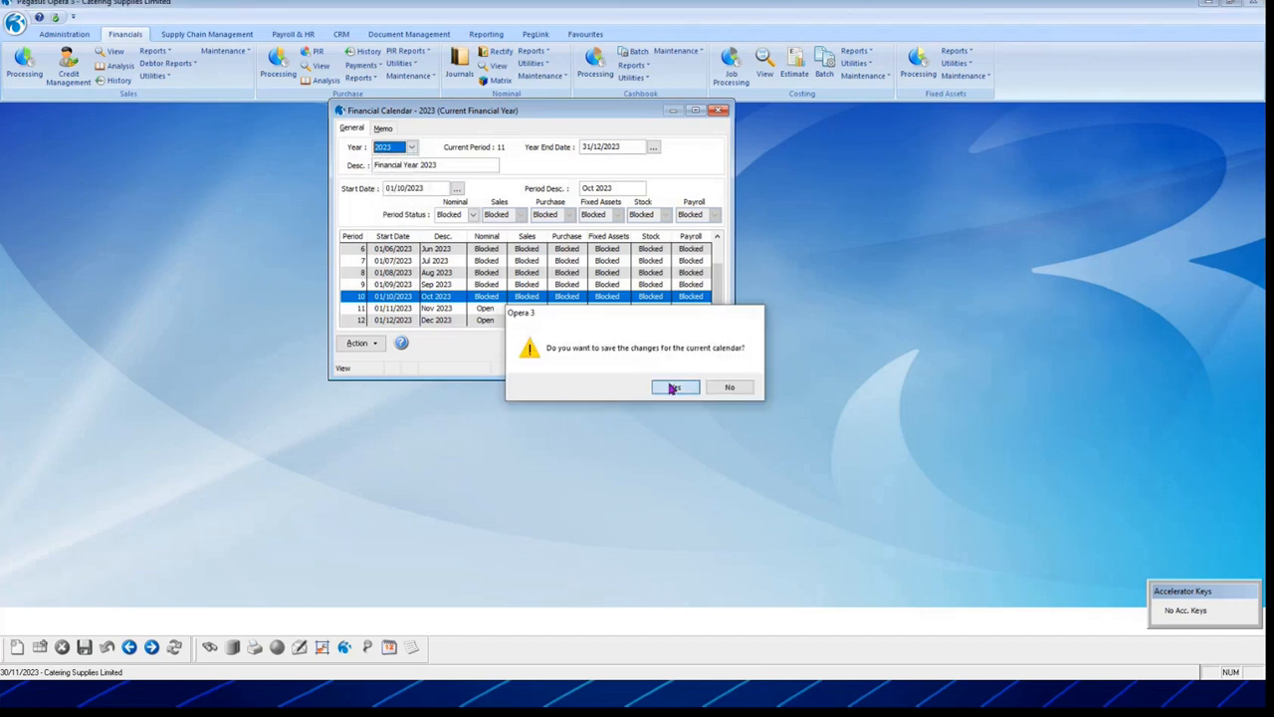
pyautogui.scroll(-1, 568, 261)
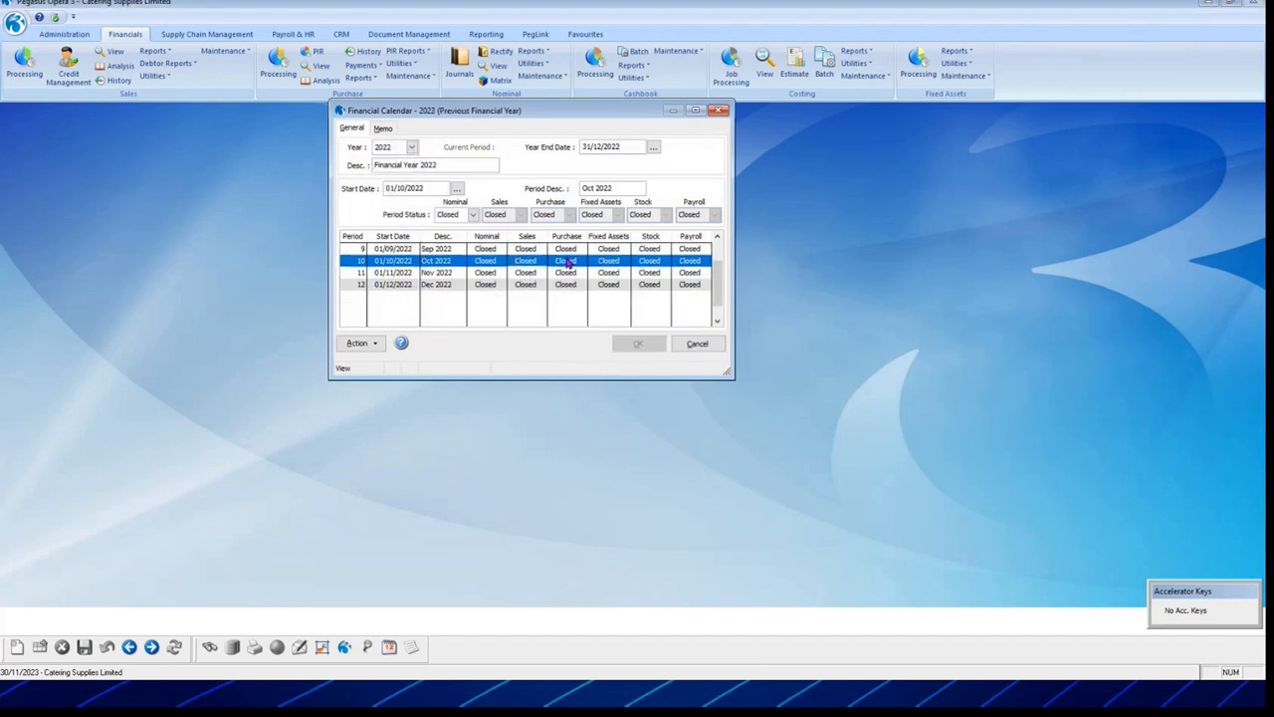
pyautogui.click(572, 287)
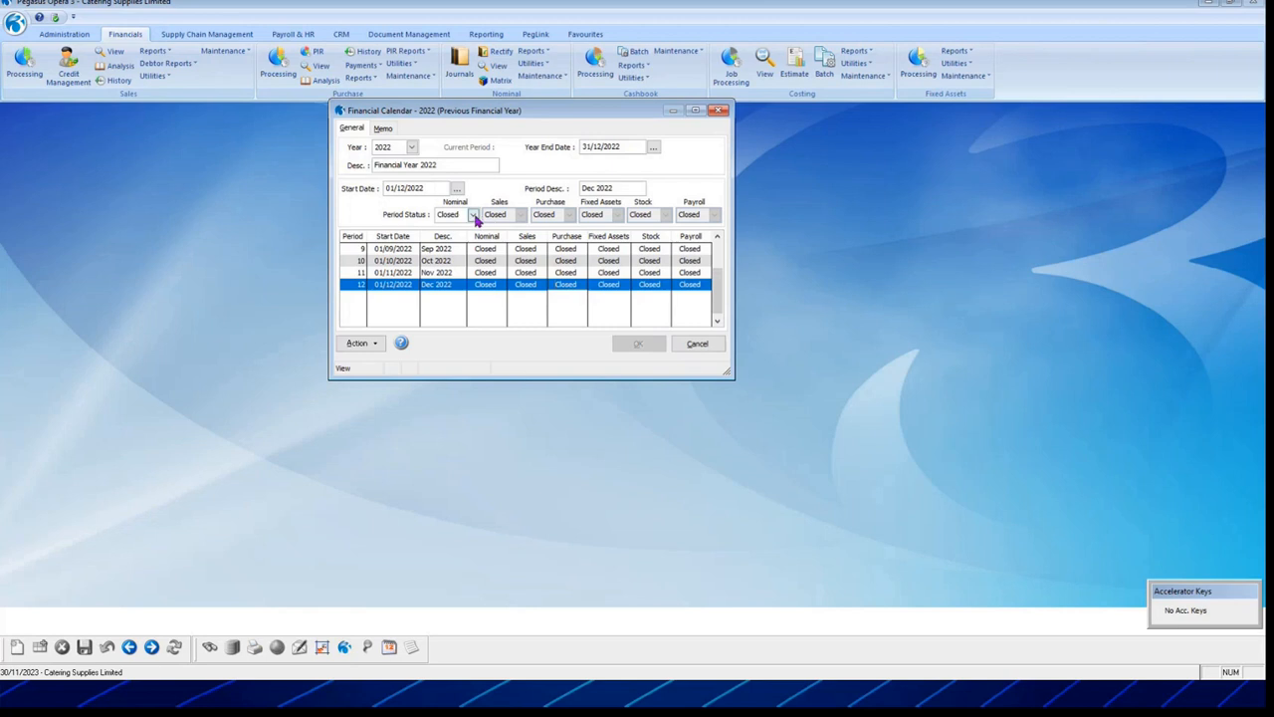
pyautogui.click(696, 344)
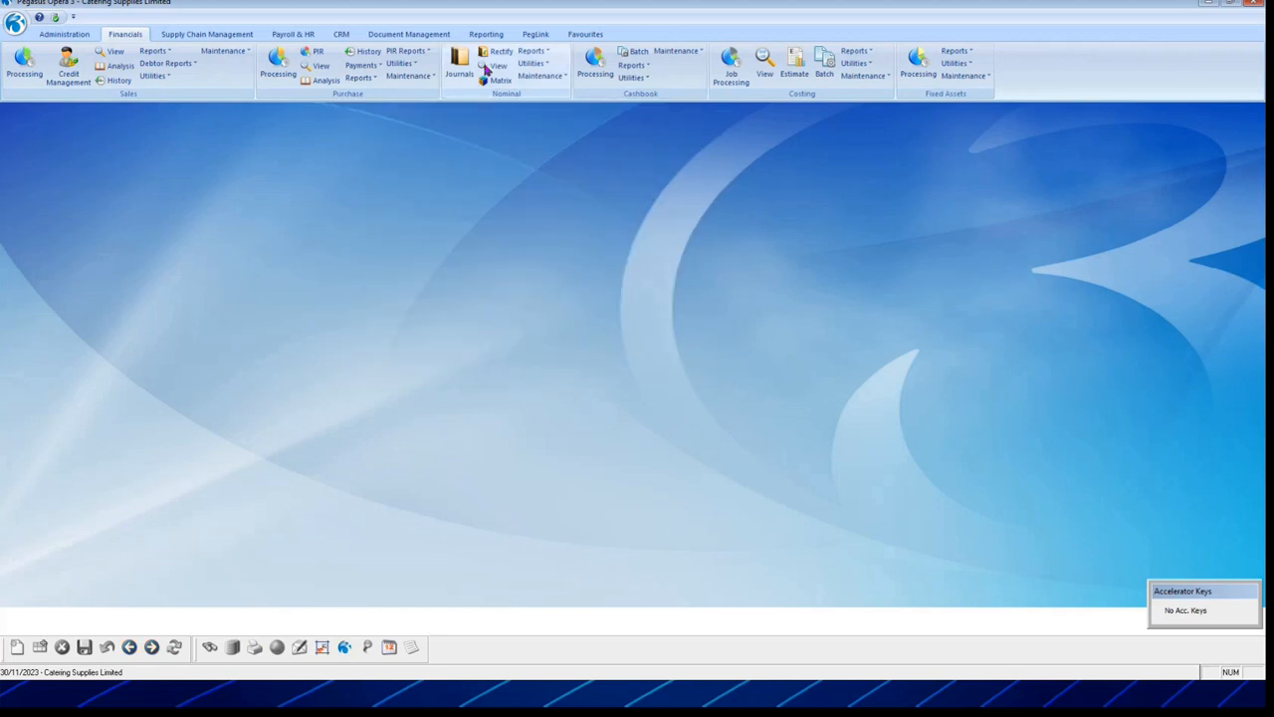
# Step: Open the Types, Sub-Types, Accounts and Cost Centres windows from Nominal Maintenance
pyautogui.click(553, 77)
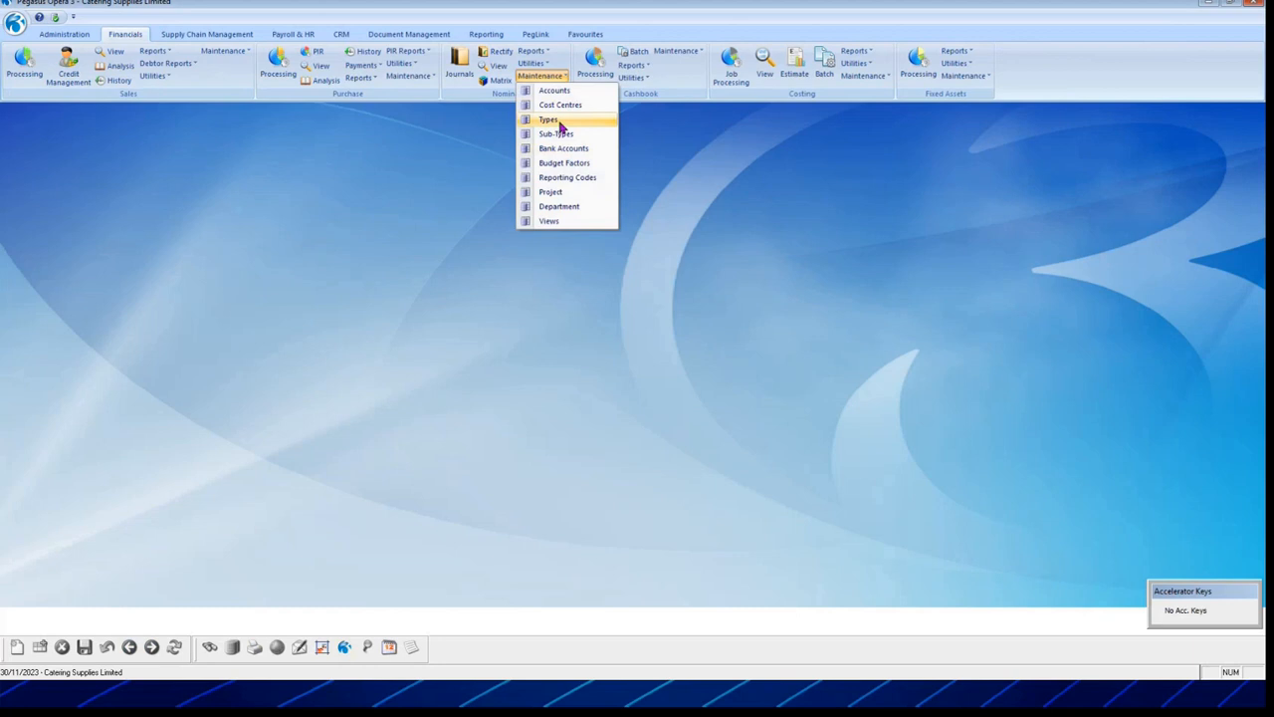
pyautogui.click(558, 122)
pyautogui.moveTo(268, 210); pyautogui.dragTo(287, 157)
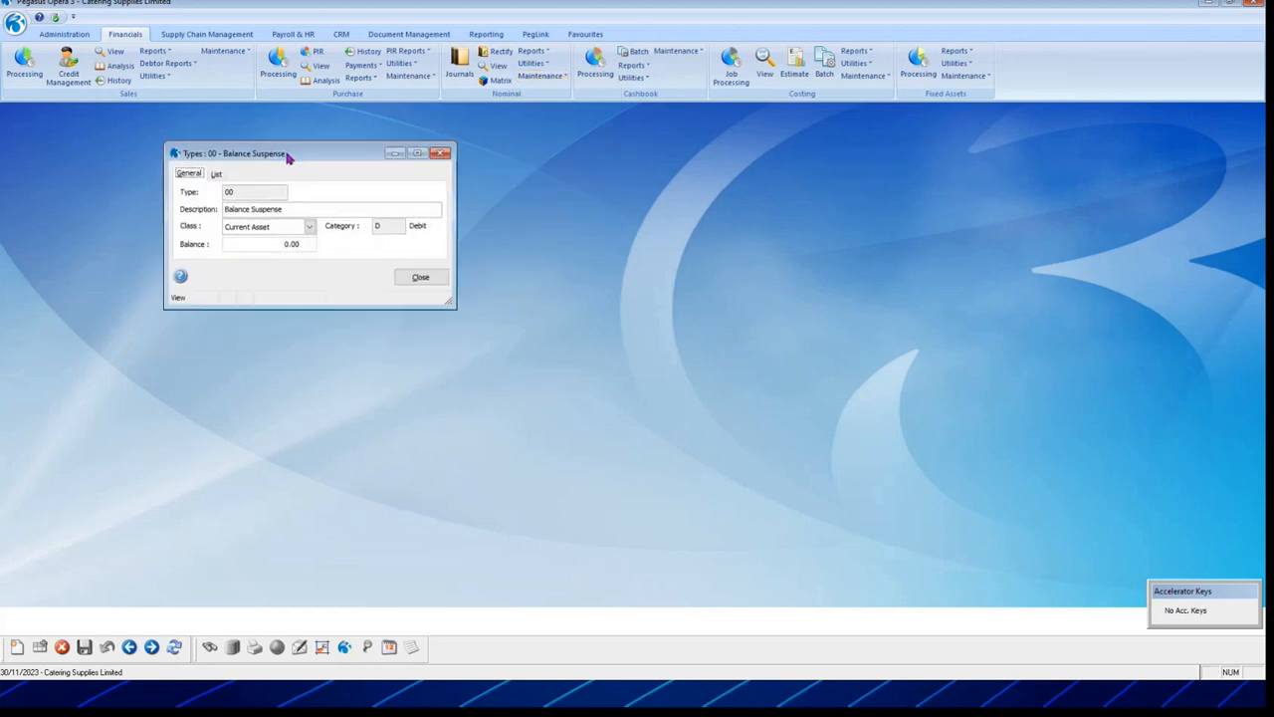
pyautogui.click(541, 76)
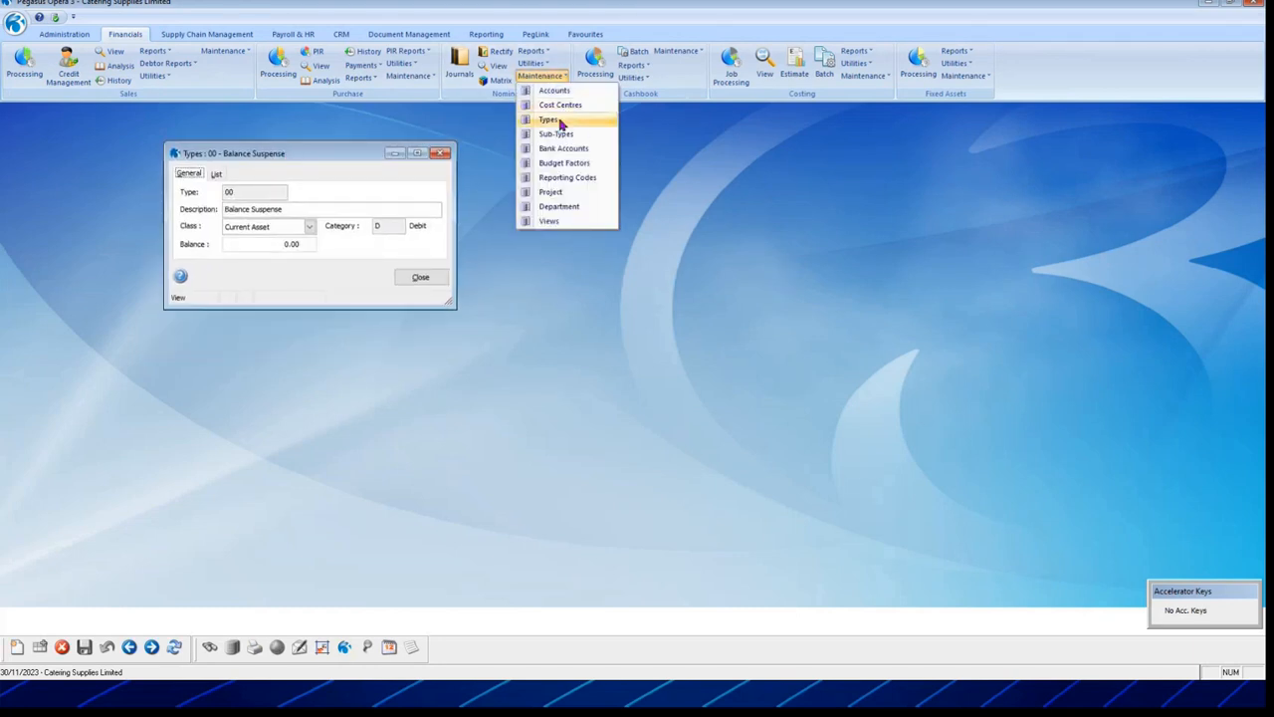
pyautogui.click(557, 133)
pyautogui.click(543, 78)
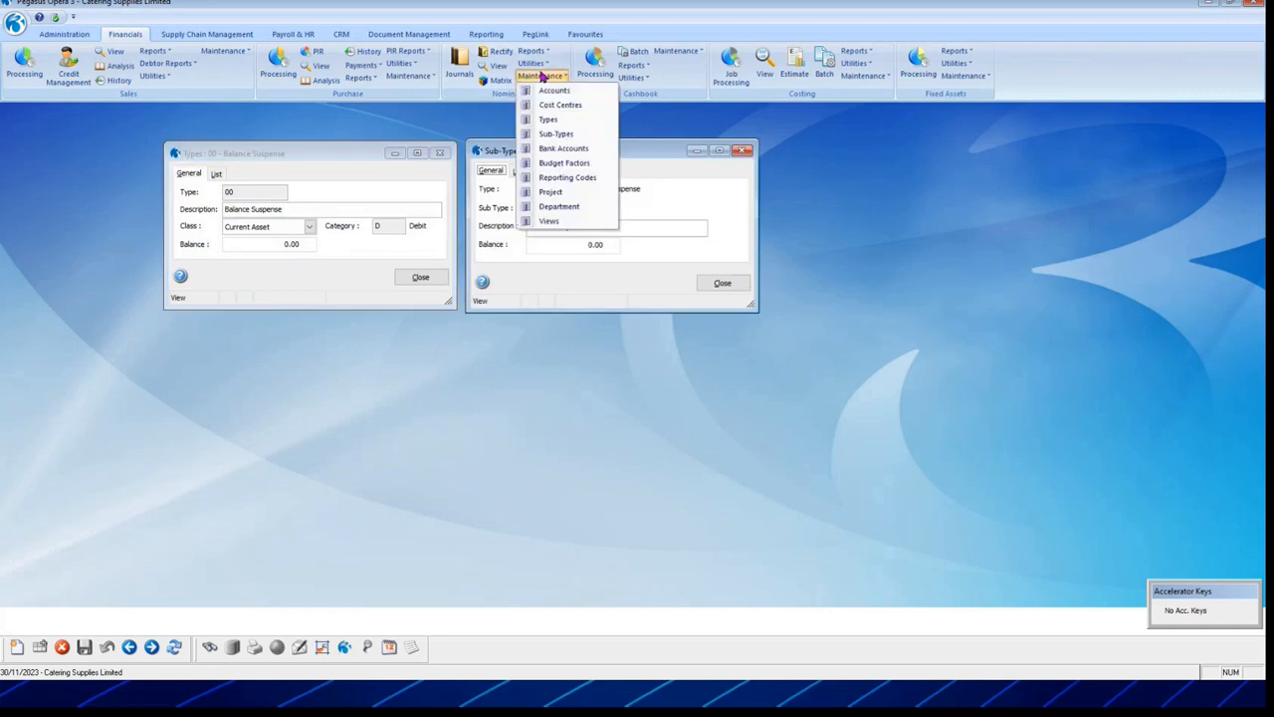
pyautogui.click(558, 90)
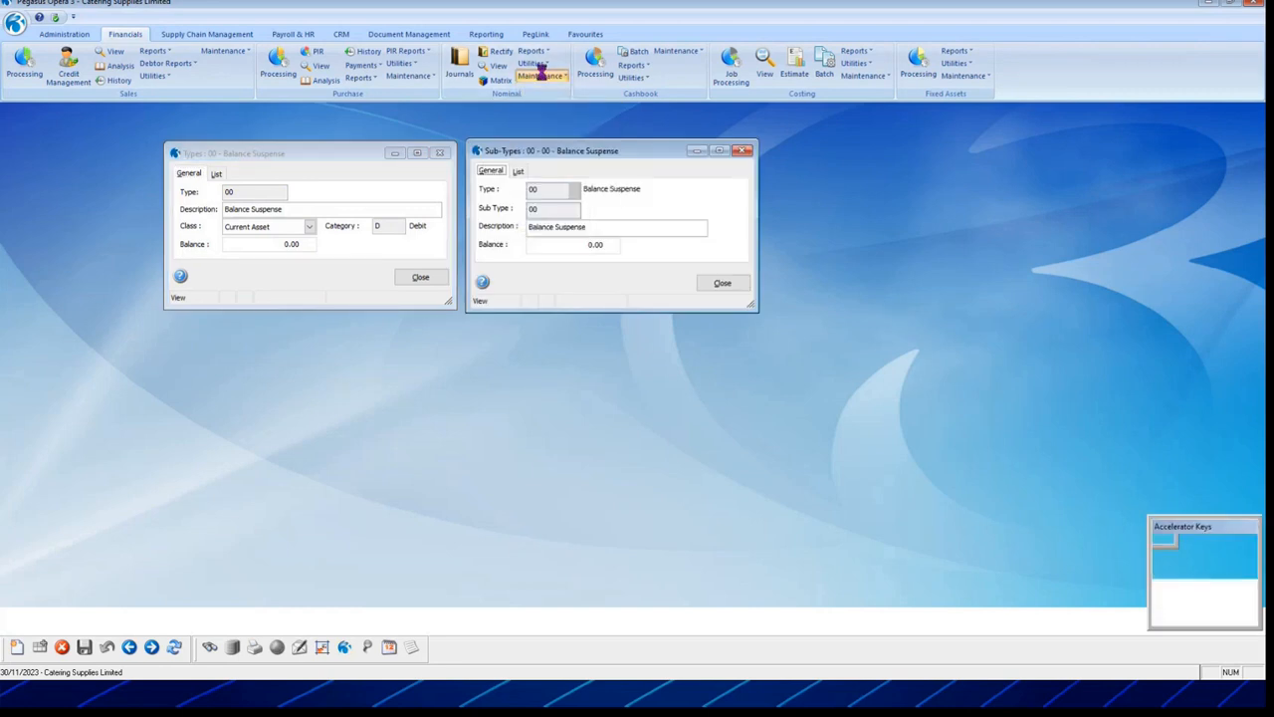
pyautogui.click(541, 75)
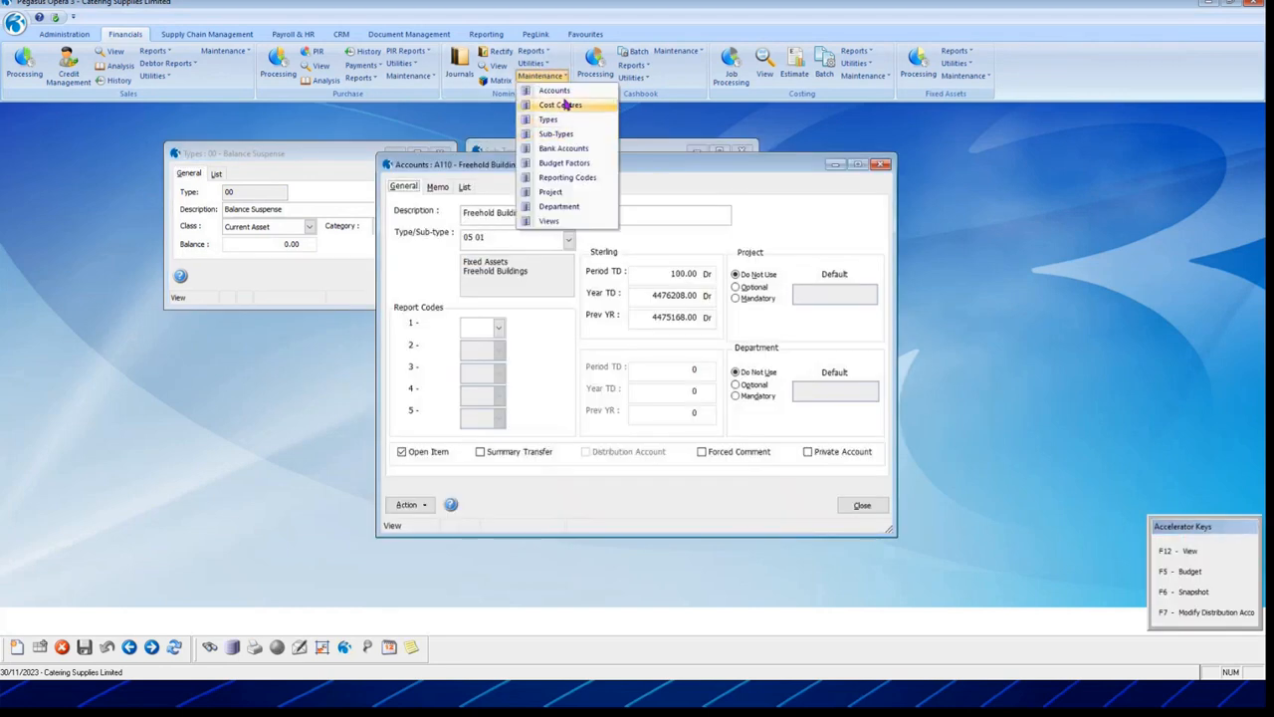
pyautogui.click(563, 107)
# Step: Move Cost Centres to the right and Types to the upper left, then check the Class choices, keeping Current Asset
pyautogui.moveTo(396, 344); pyautogui.dragTo(1044, 159)
pyautogui.click(307, 157)
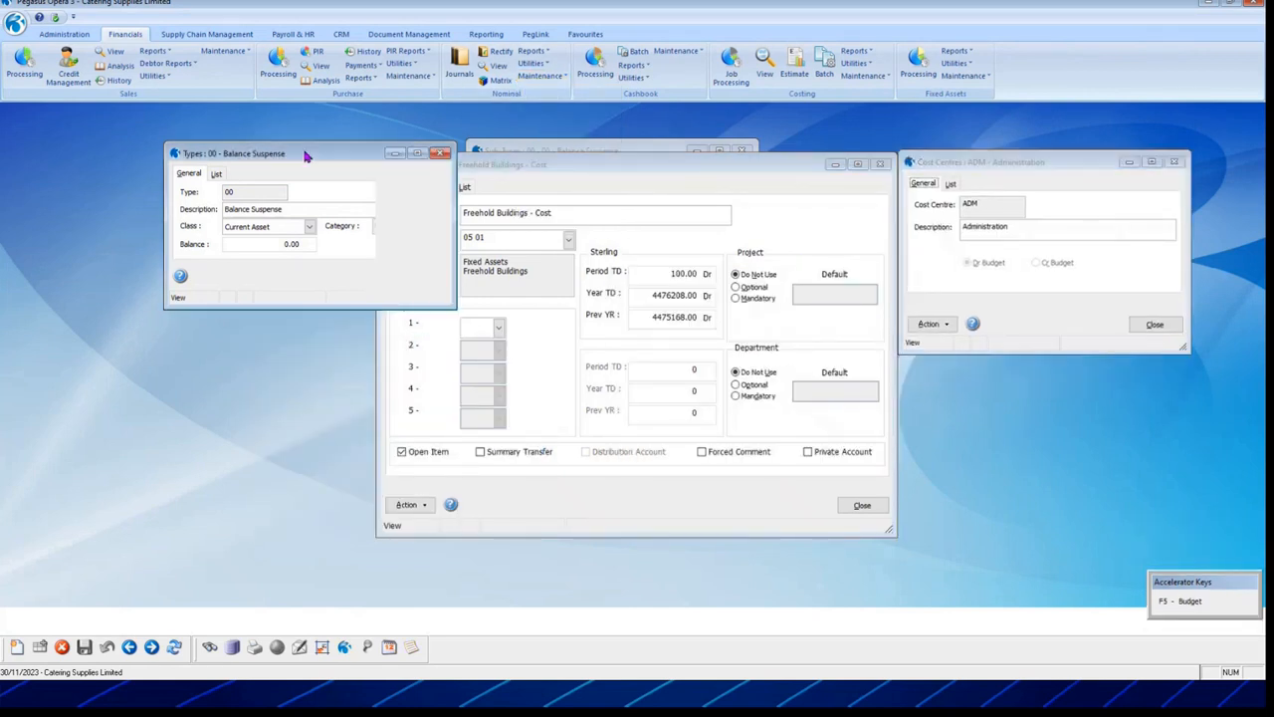
pyautogui.moveTo(306, 159); pyautogui.dragTo(180, 134)
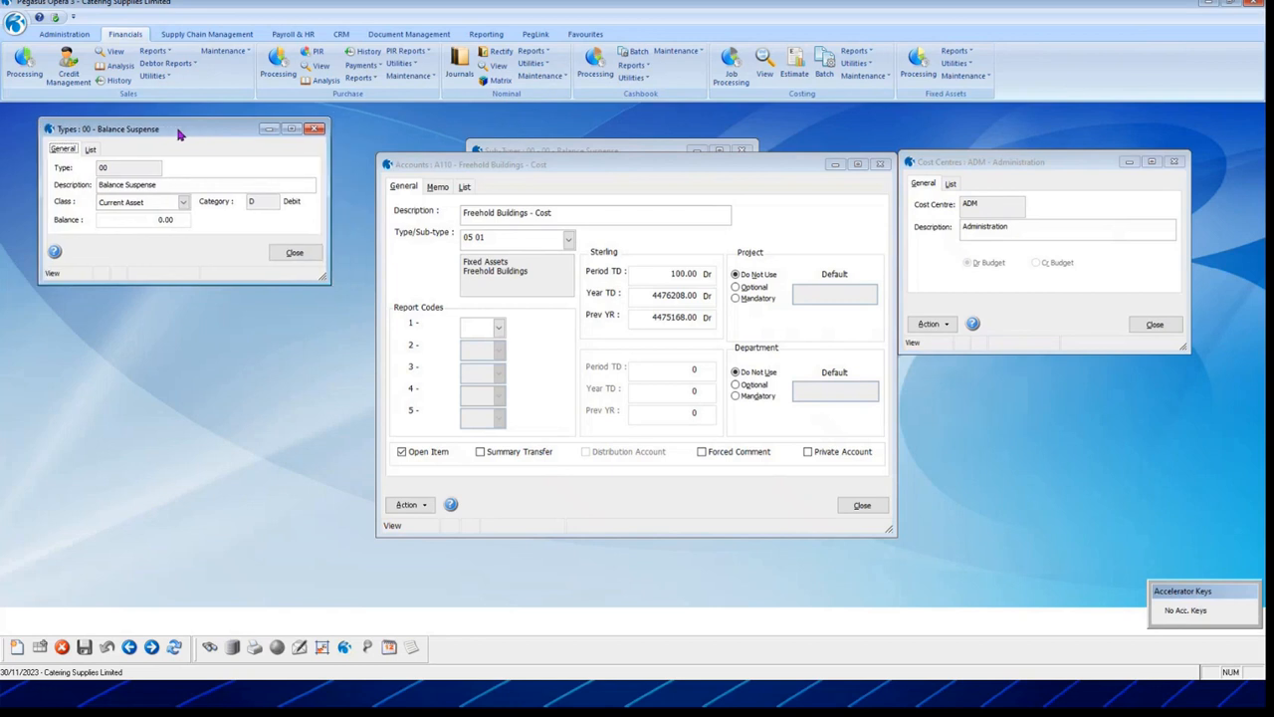
pyautogui.click(184, 203)
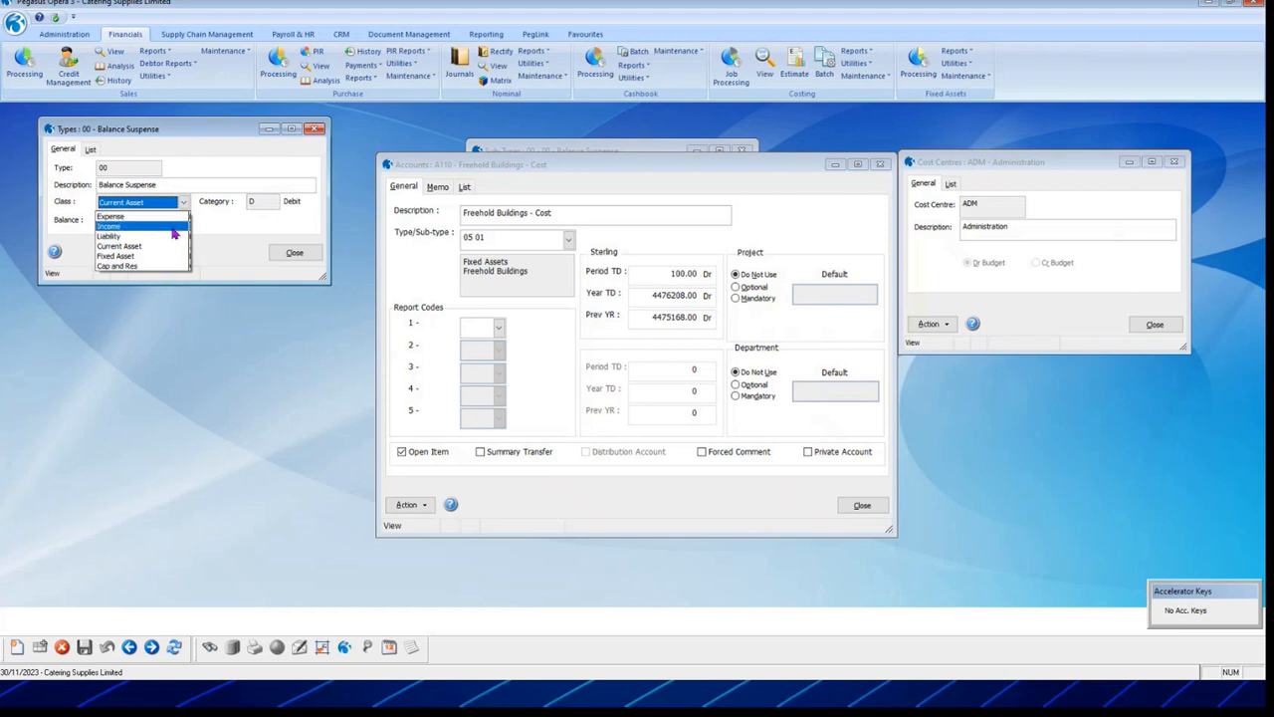
pyautogui.click(185, 203)
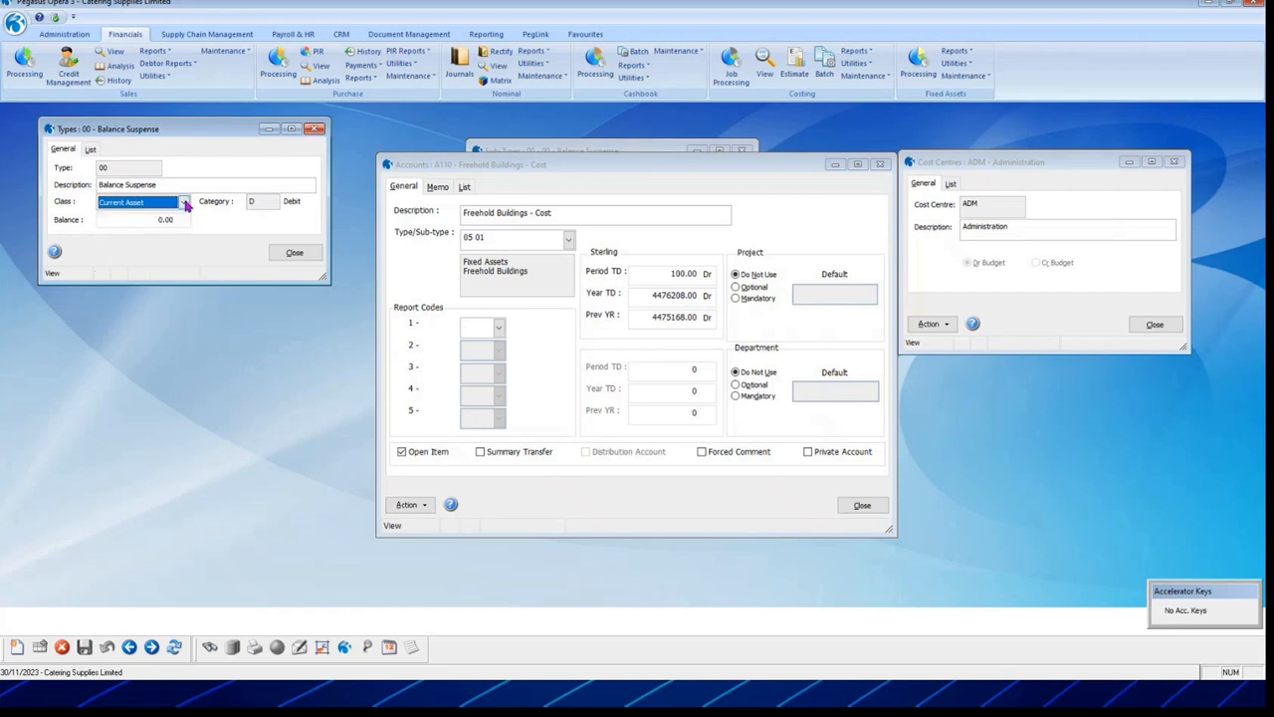
# Step: Show the full list of nominal types in a taller Types window
pyautogui.click(96, 149)
pyautogui.moveTo(154, 284); pyautogui.dragTo(152, 422)
pyautogui.scroll(-1, 145, 205)
pyautogui.scroll(1, 145, 205)
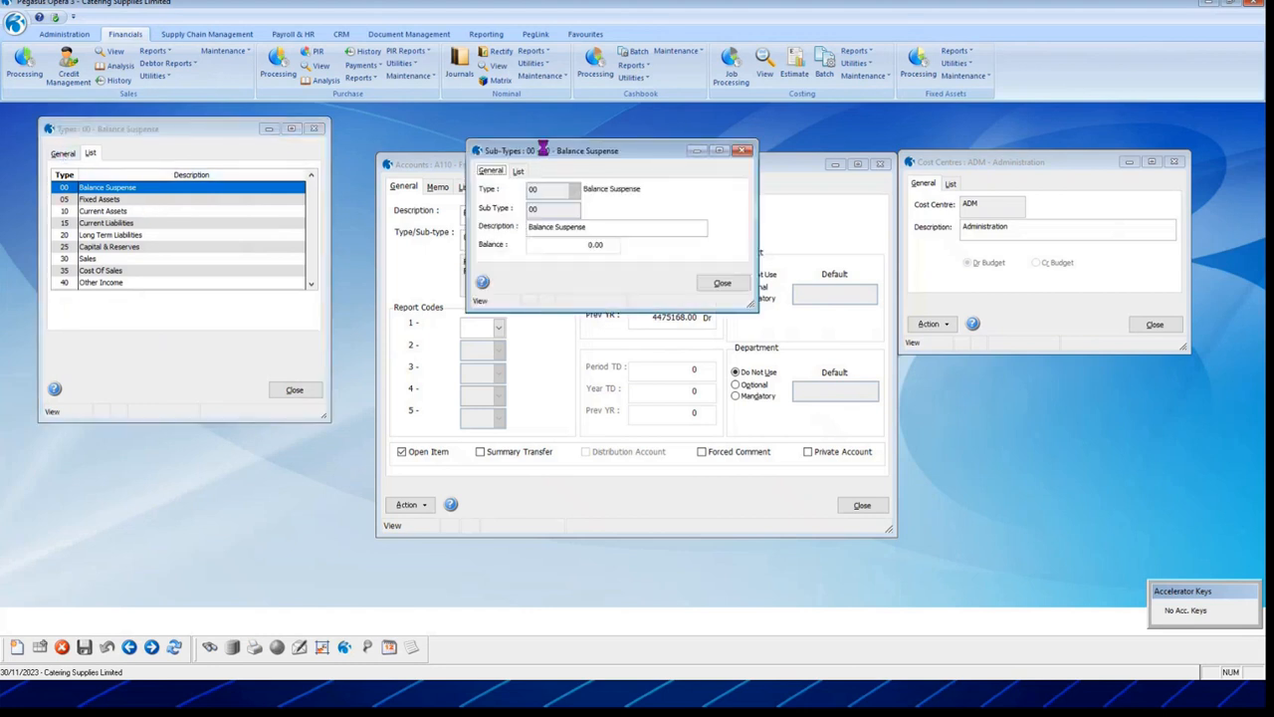
# Step: Move the Sub-Types window left, make it taller and show its list
pyautogui.moveTo(546, 152); pyautogui.dragTo(324, 134)
pyautogui.moveTo(352, 289); pyautogui.dragTo(368, 438)
pyautogui.click(280, 157)
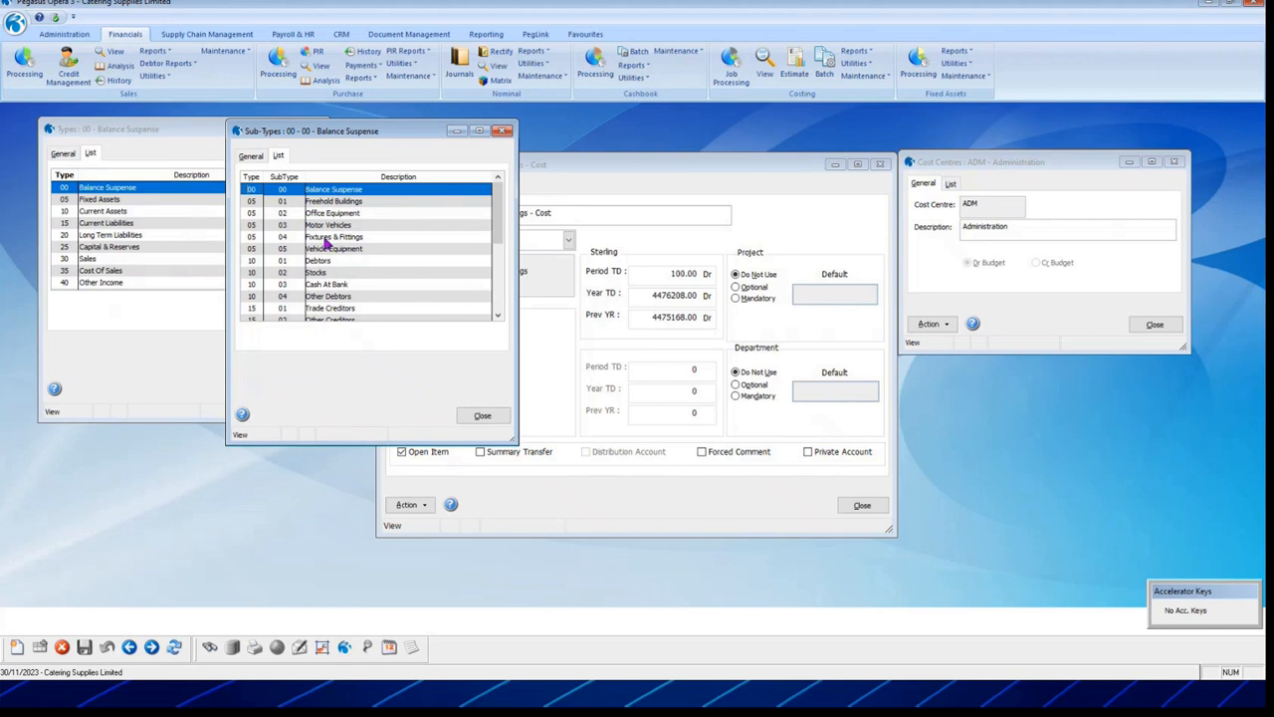
# Step: Open K110 Sales - Lease Contracts from the accounts list and list all cost centres
pyautogui.click(547, 167)
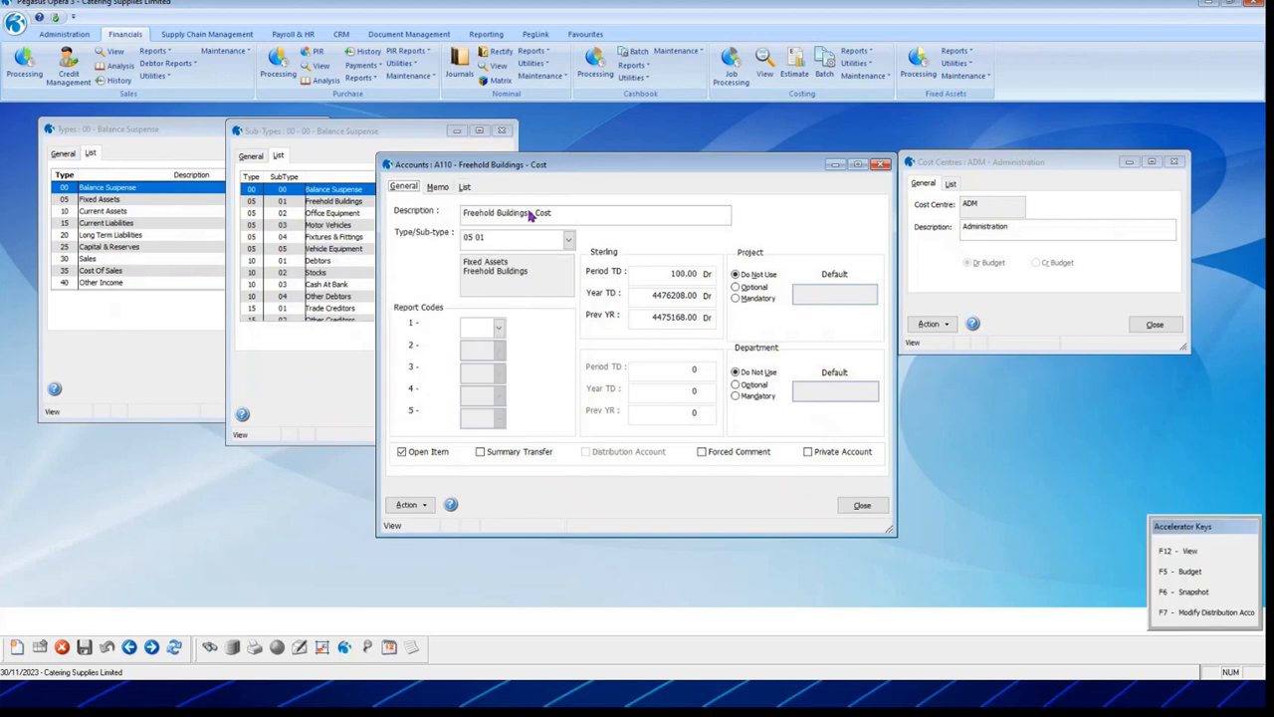
pyautogui.click(465, 188)
pyautogui.scroll(-20, 471, 323)
pyautogui.scroll(-5, 472, 323)
pyautogui.doubleClick(436, 389)
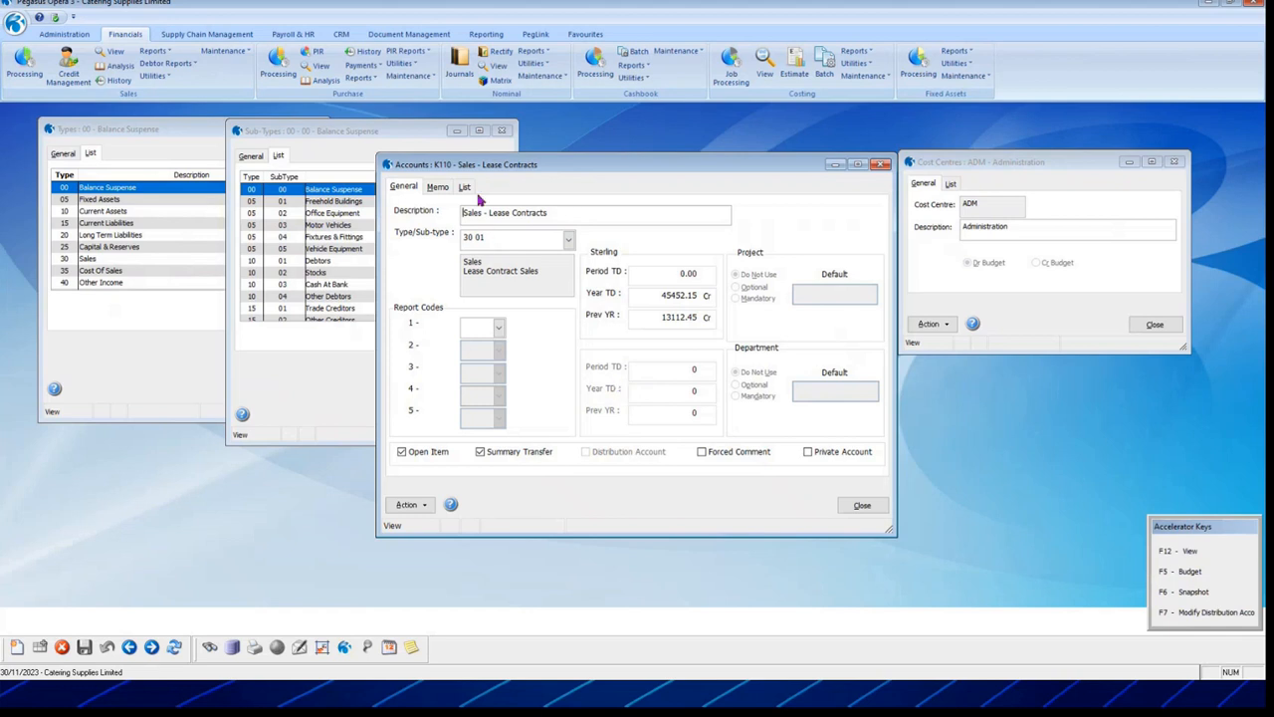
pyautogui.click(1009, 161)
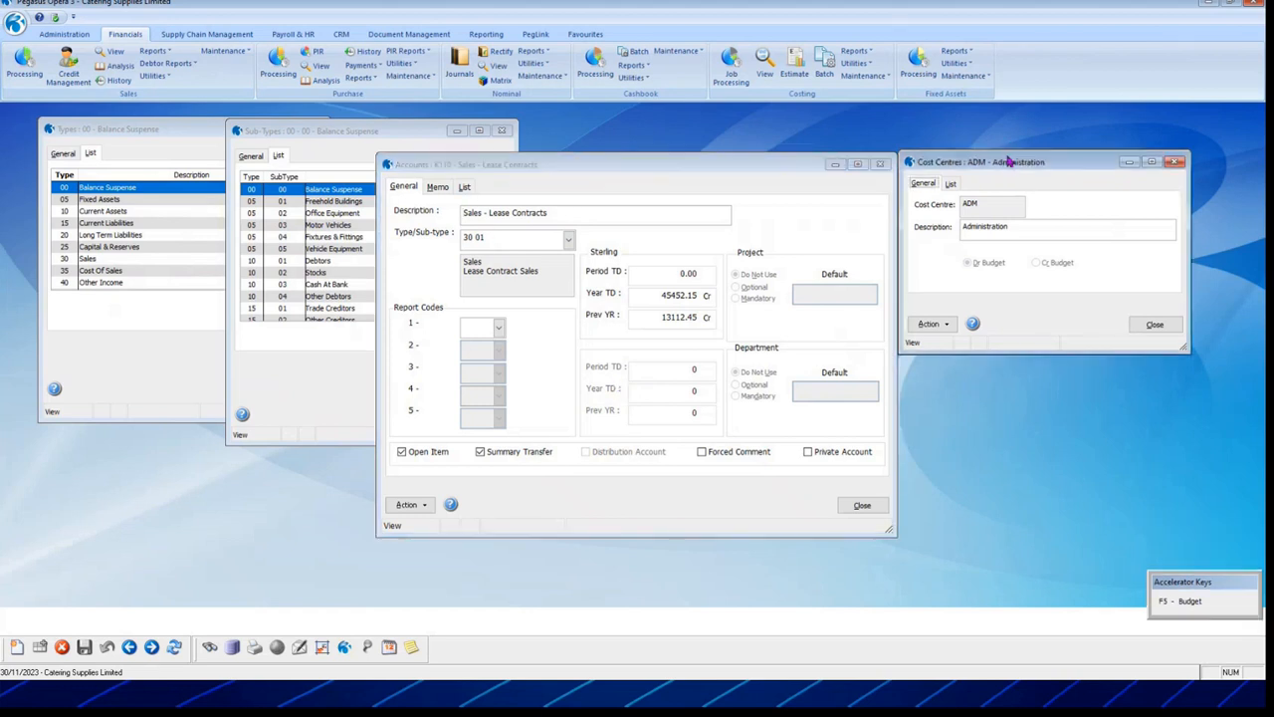
pyautogui.click(949, 184)
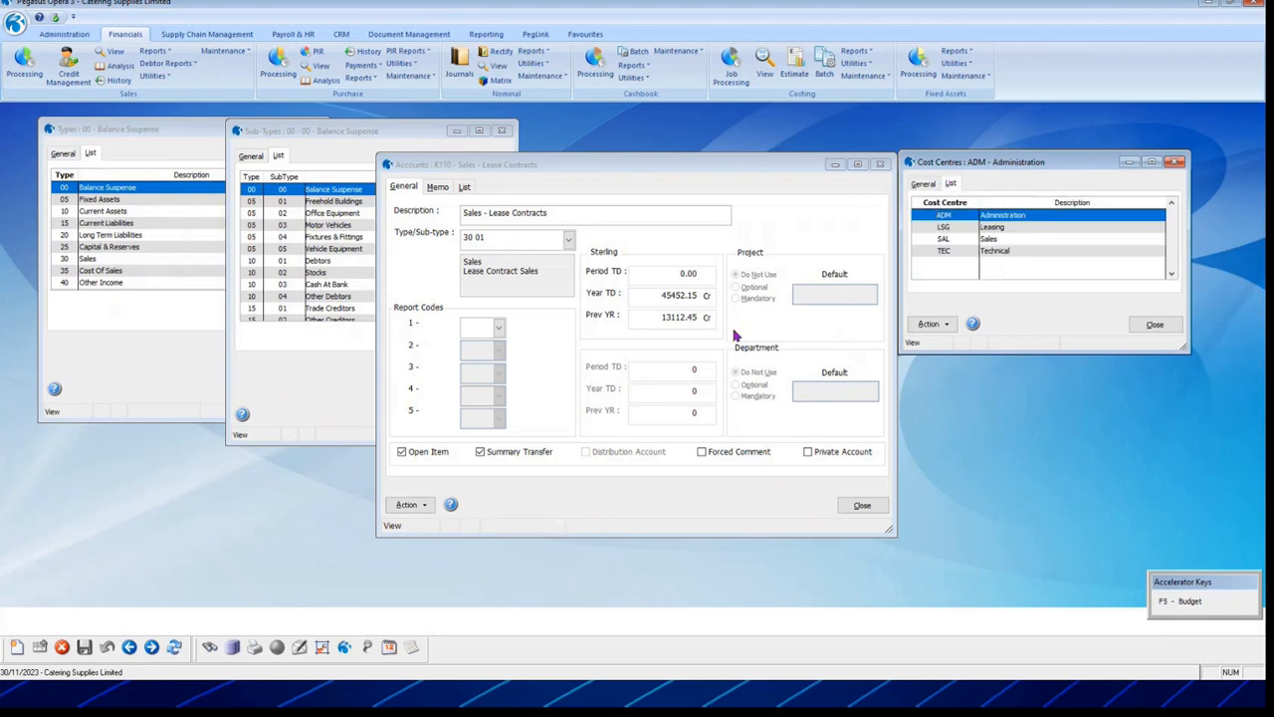
# Step: Review the K110 ADM account, then open the K110 LSG Leasing account's details
pyautogui.click(465, 188)
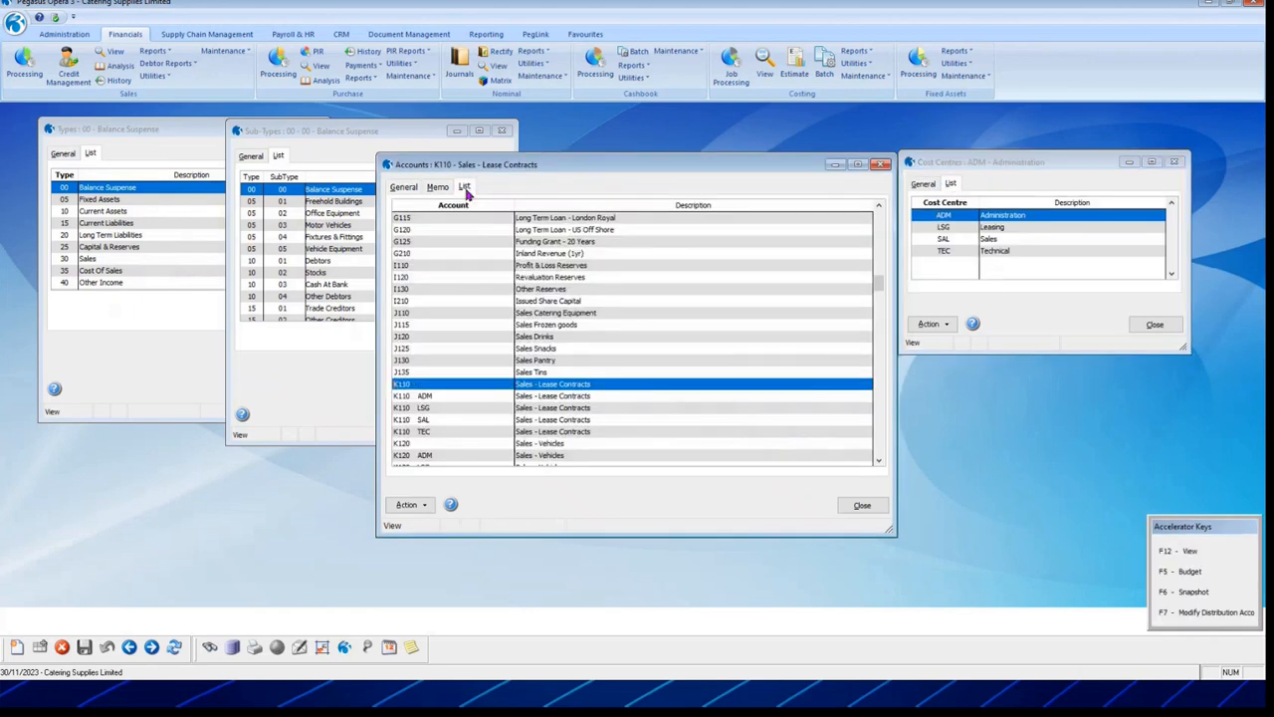
pyautogui.click(464, 397)
pyautogui.click(448, 408)
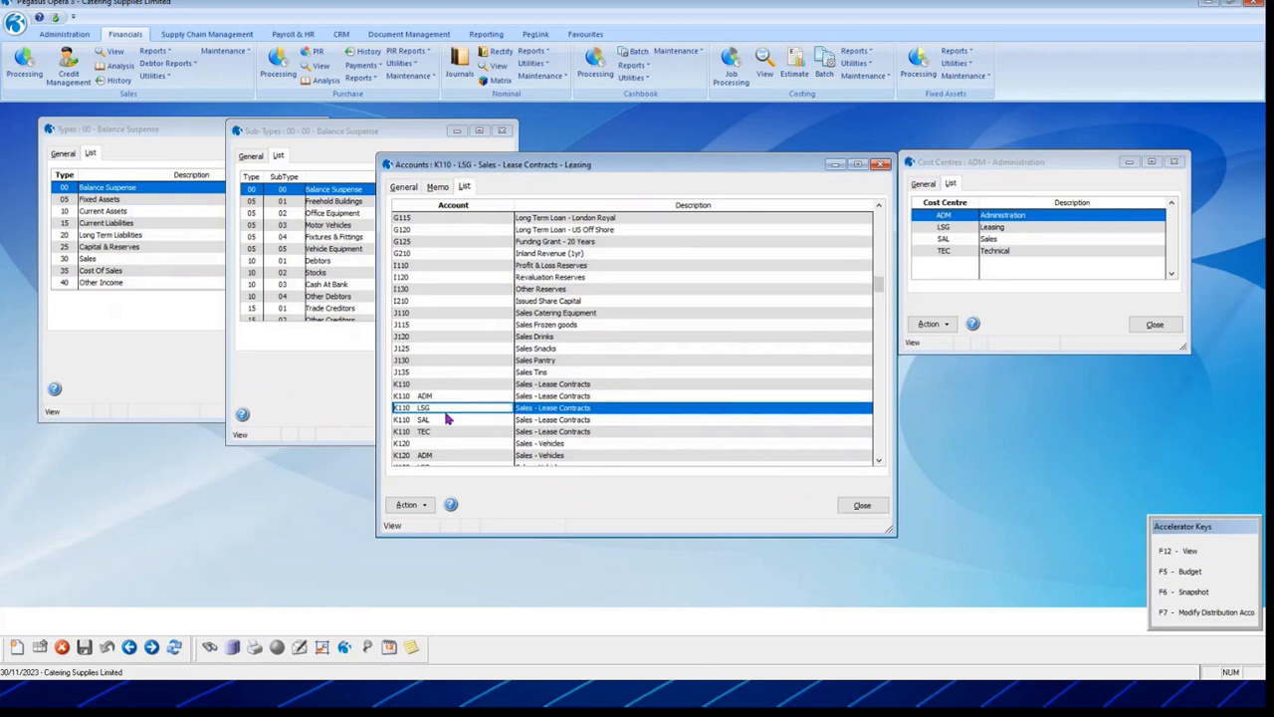
pyautogui.click(447, 419)
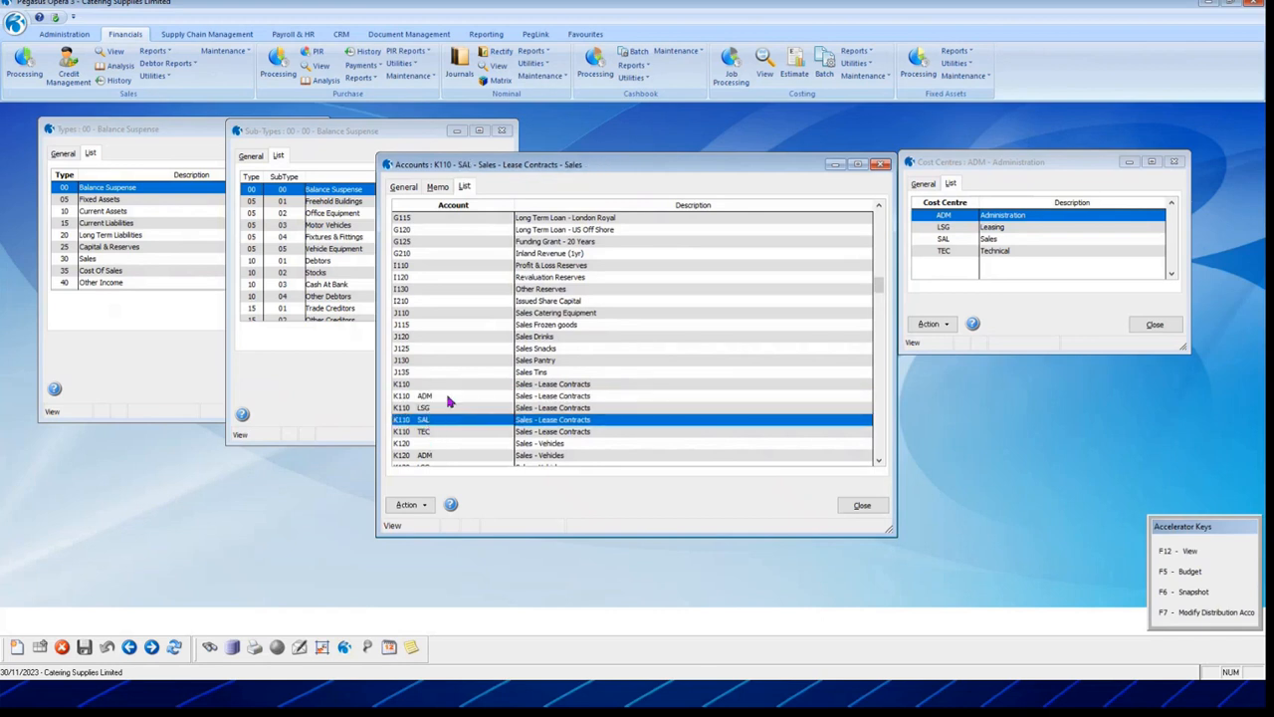
pyautogui.doubleClick(443, 397)
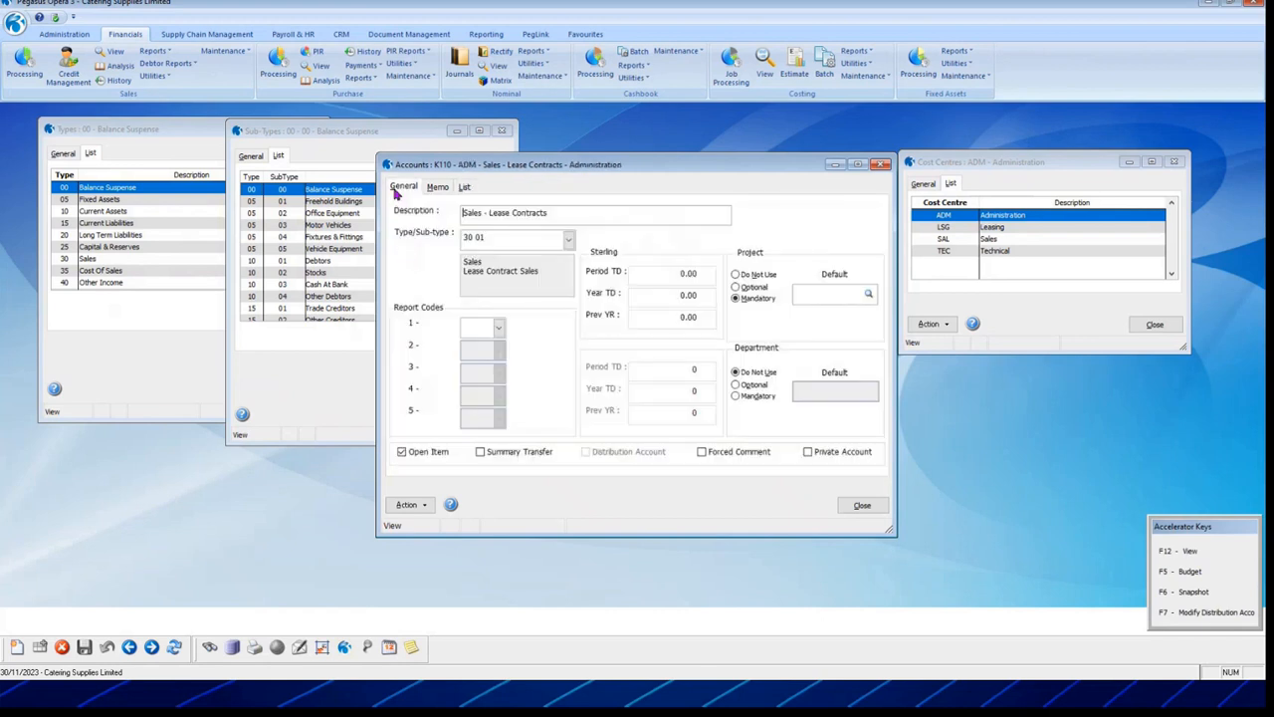
pyautogui.moveTo(494, 238); pyautogui.dragTo(437, 232)
pyautogui.click(464, 188)
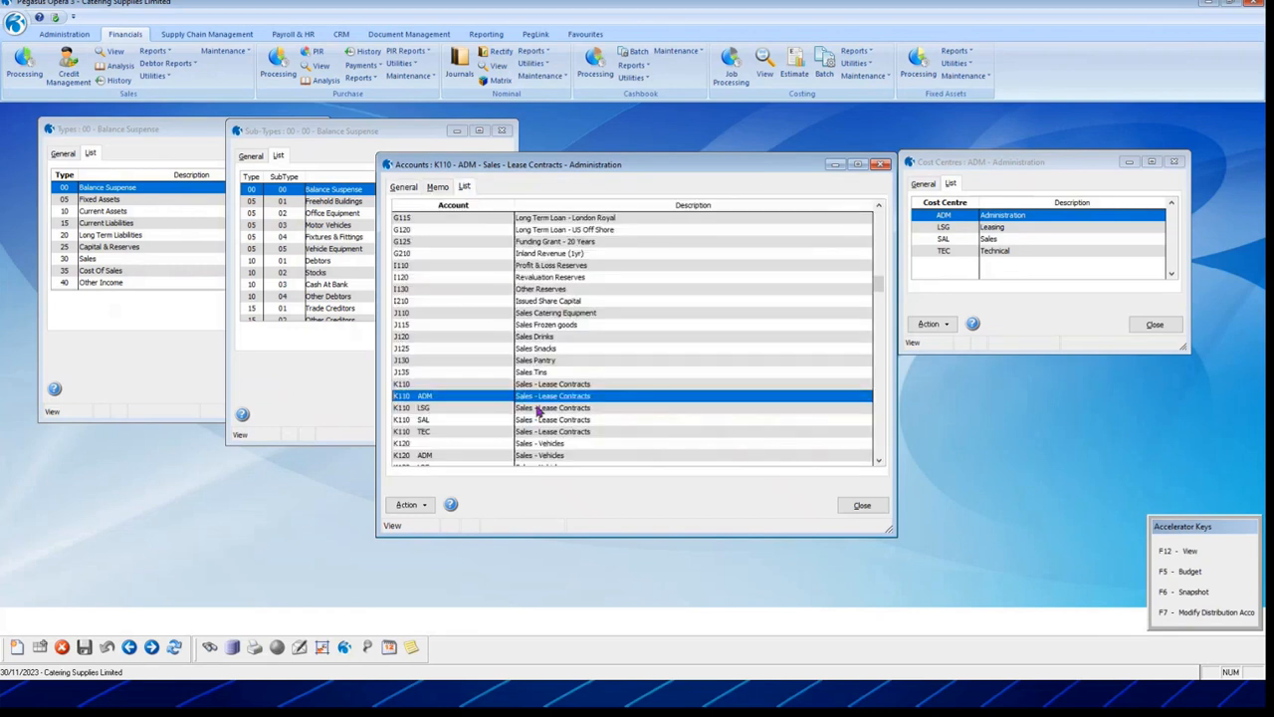
pyautogui.click(424, 407)
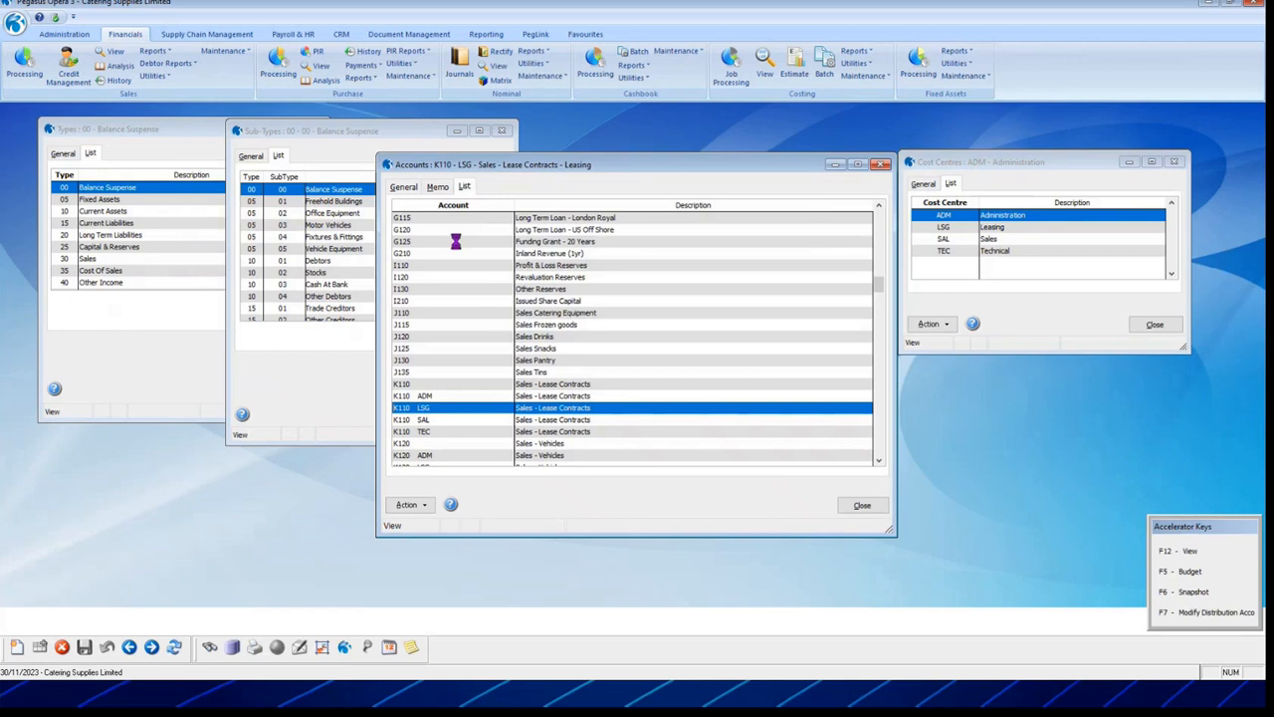
pyautogui.click(403, 188)
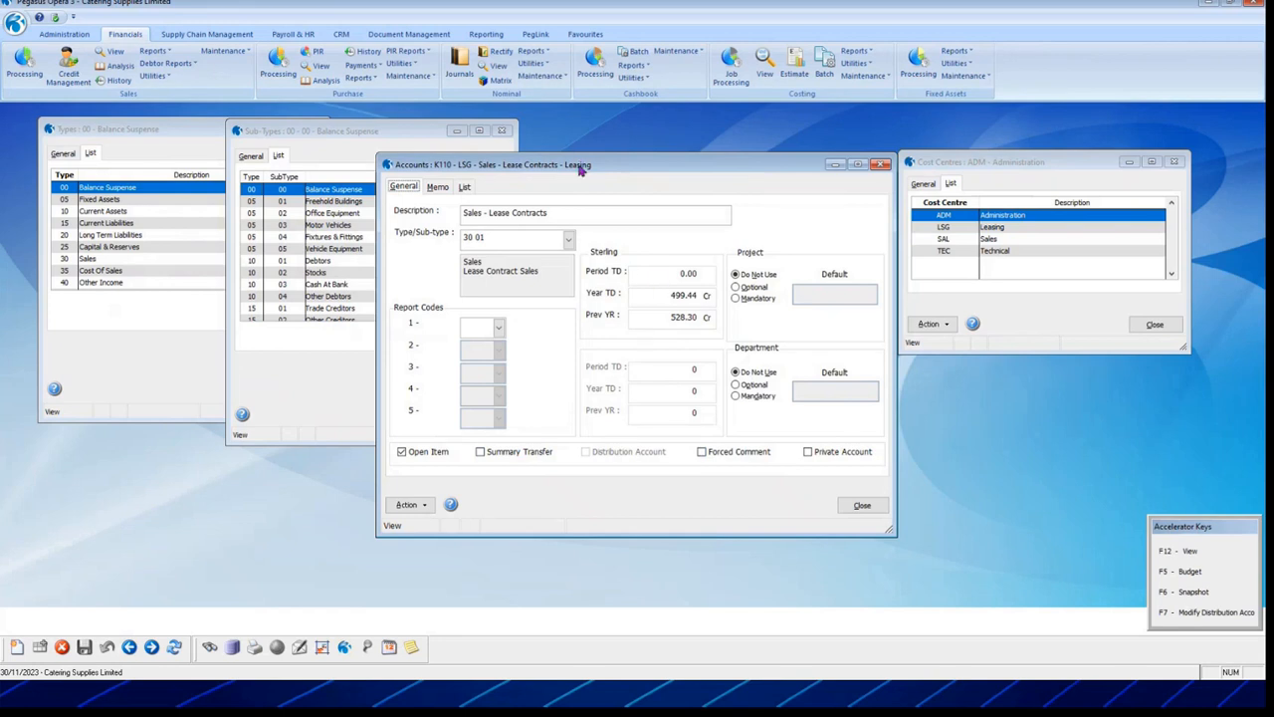
pyautogui.moveTo(581, 169); pyautogui.dragTo(542, 139)
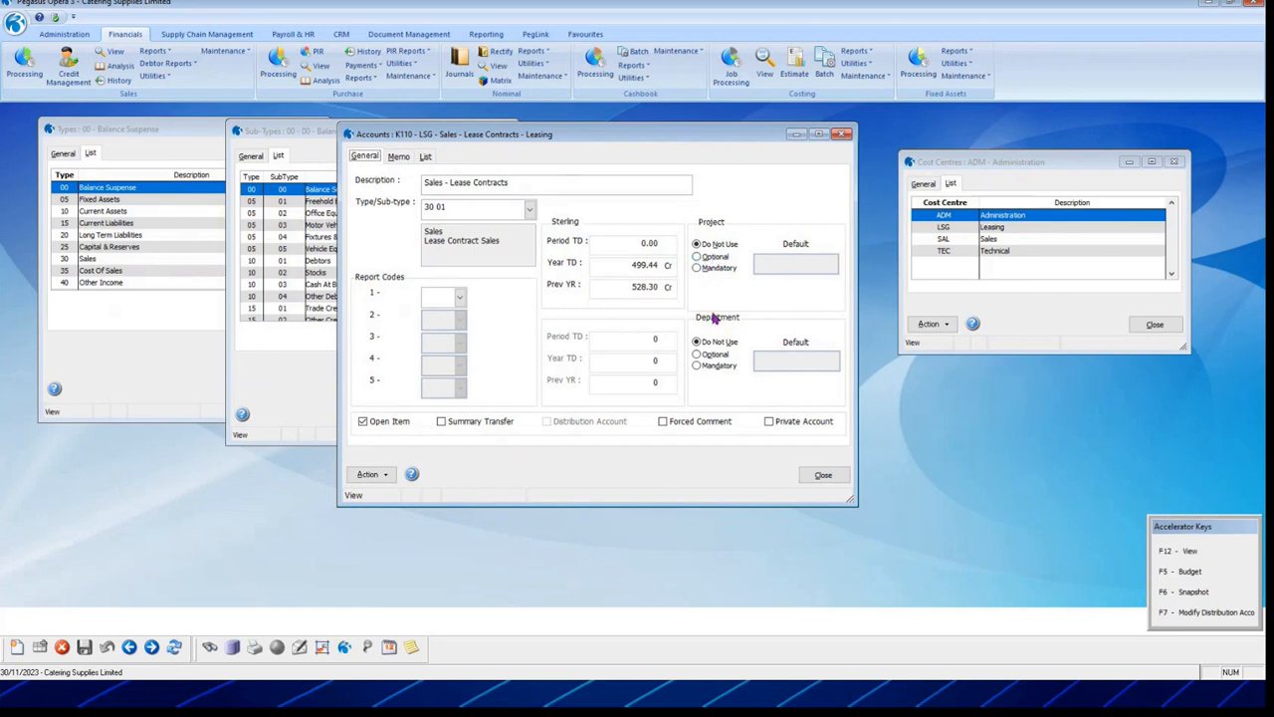
# Step: Set K110 LSG project analysis to Optional with default project PMA1 and save
pyautogui.click(698, 257)
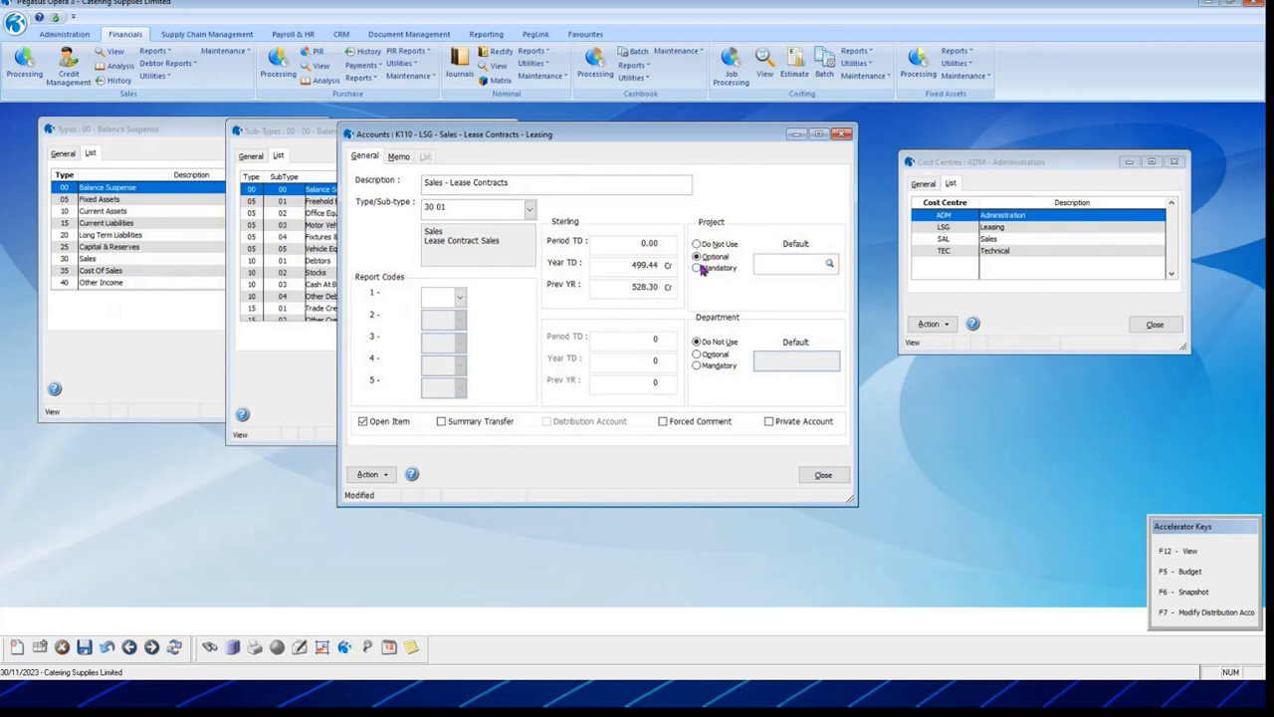
pyautogui.click(699, 269)
pyautogui.click(701, 257)
pyautogui.click(819, 267)
pyautogui.press('F2')
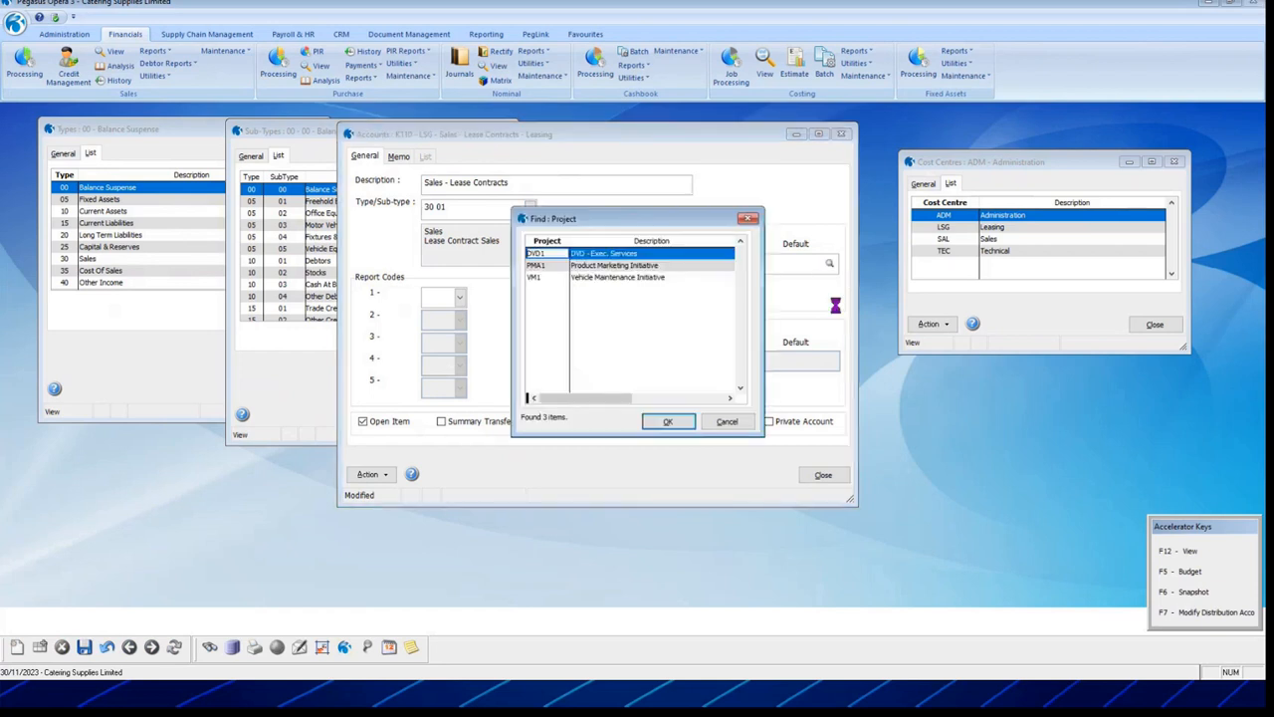
pyautogui.moveTo(701, 221); pyautogui.dragTo(1063, 186)
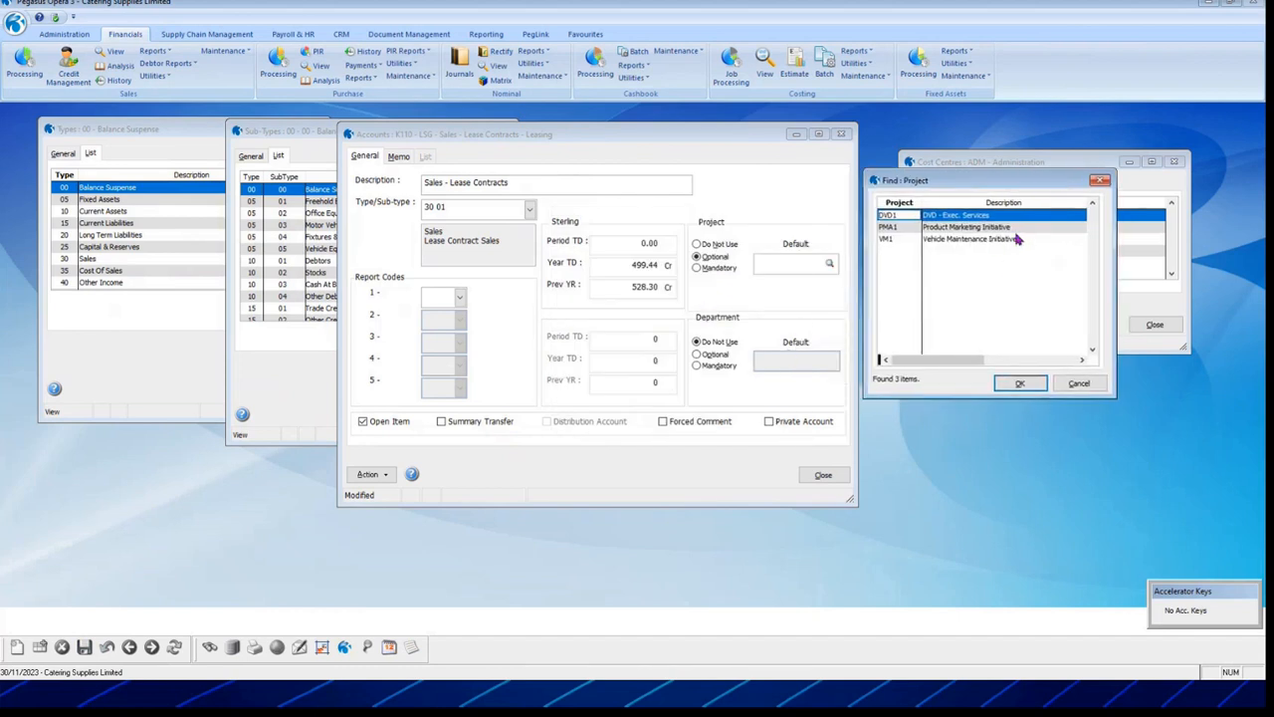
pyautogui.doubleClick(944, 228)
pyautogui.click(698, 268)
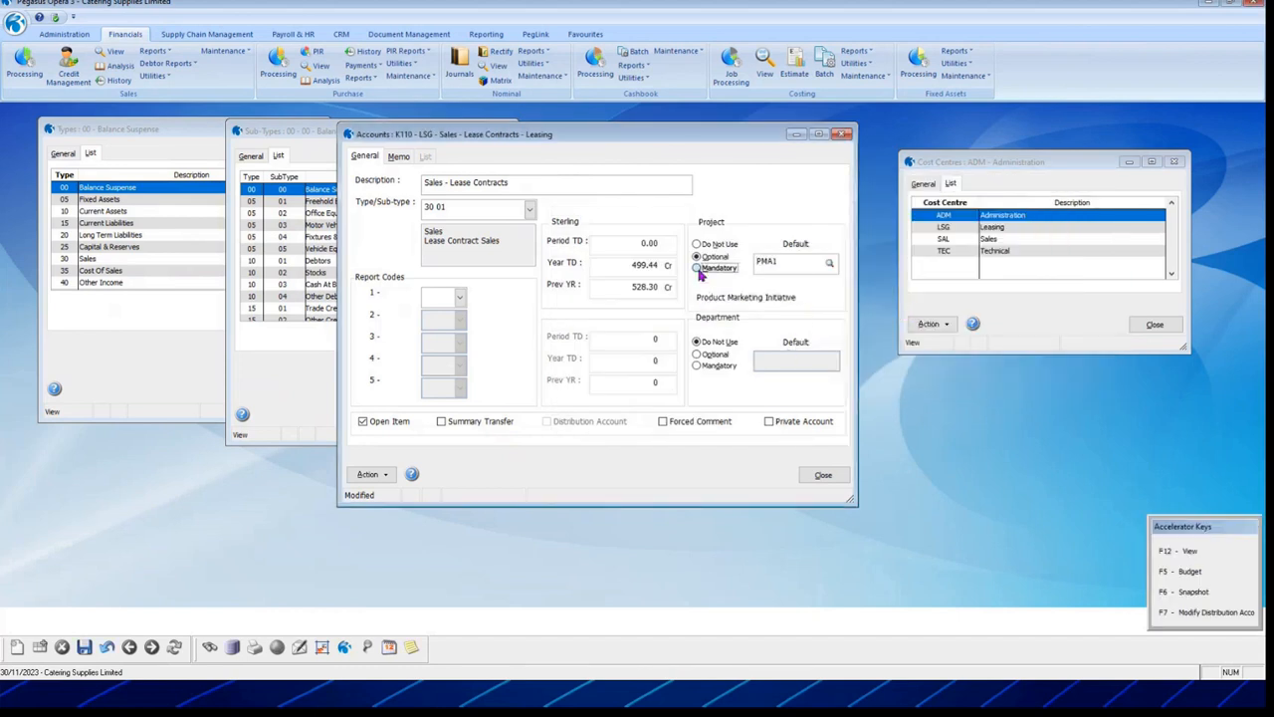
pyautogui.doubleClick(784, 263)
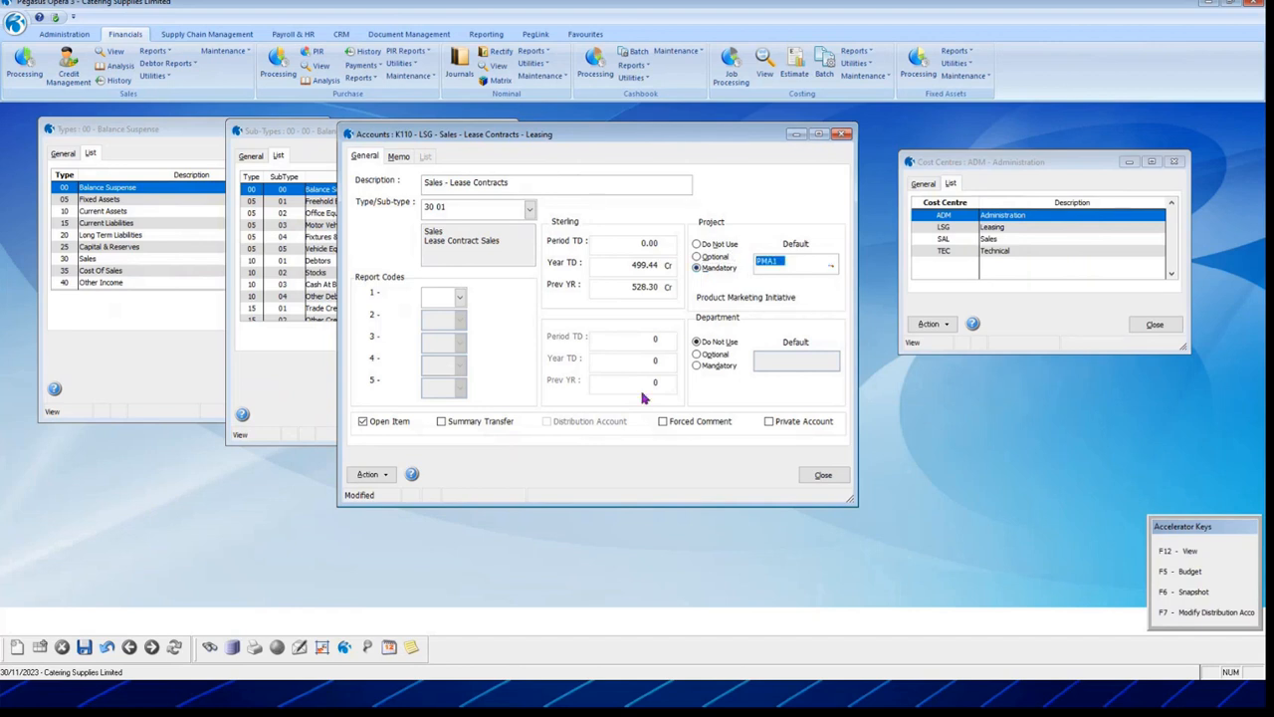
pyautogui.click(698, 257)
pyautogui.press('Delete')
pyautogui.click(83, 648)
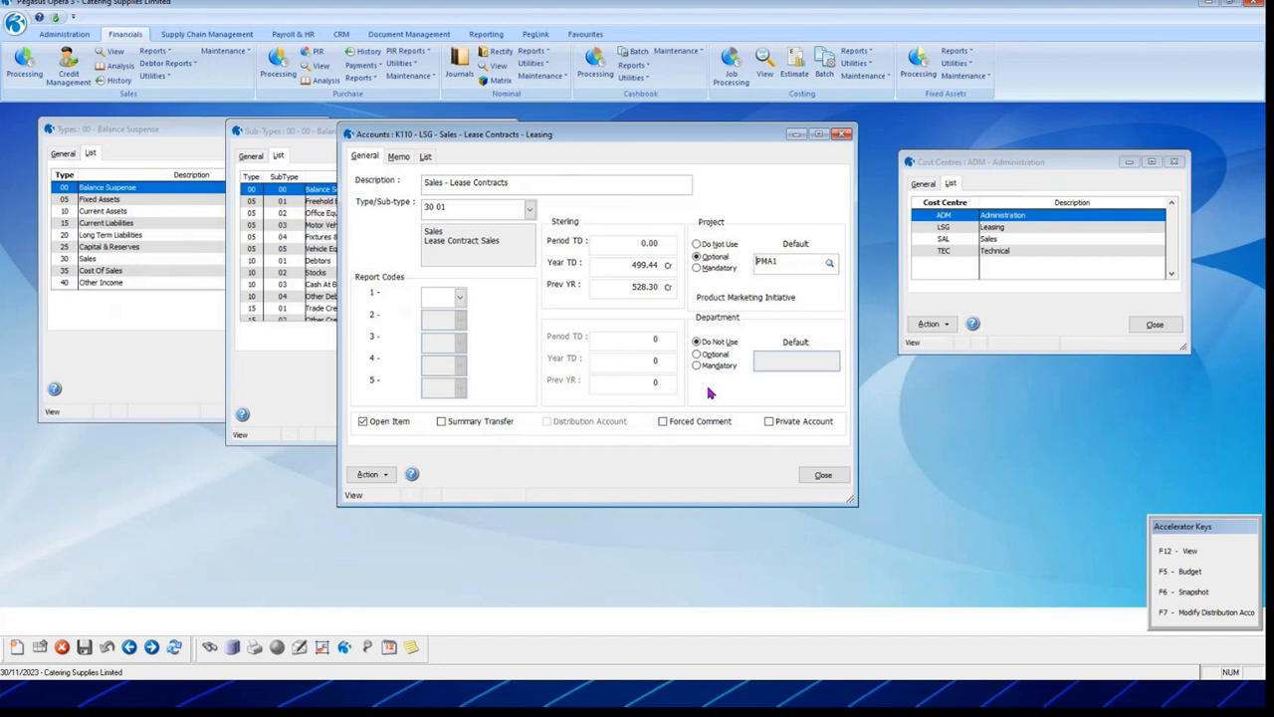
# Step: Close the K110 account, Cost Centres and Sub-Types windows
pyautogui.click(824, 475)
pyautogui.click(1151, 325)
pyautogui.click(482, 415)
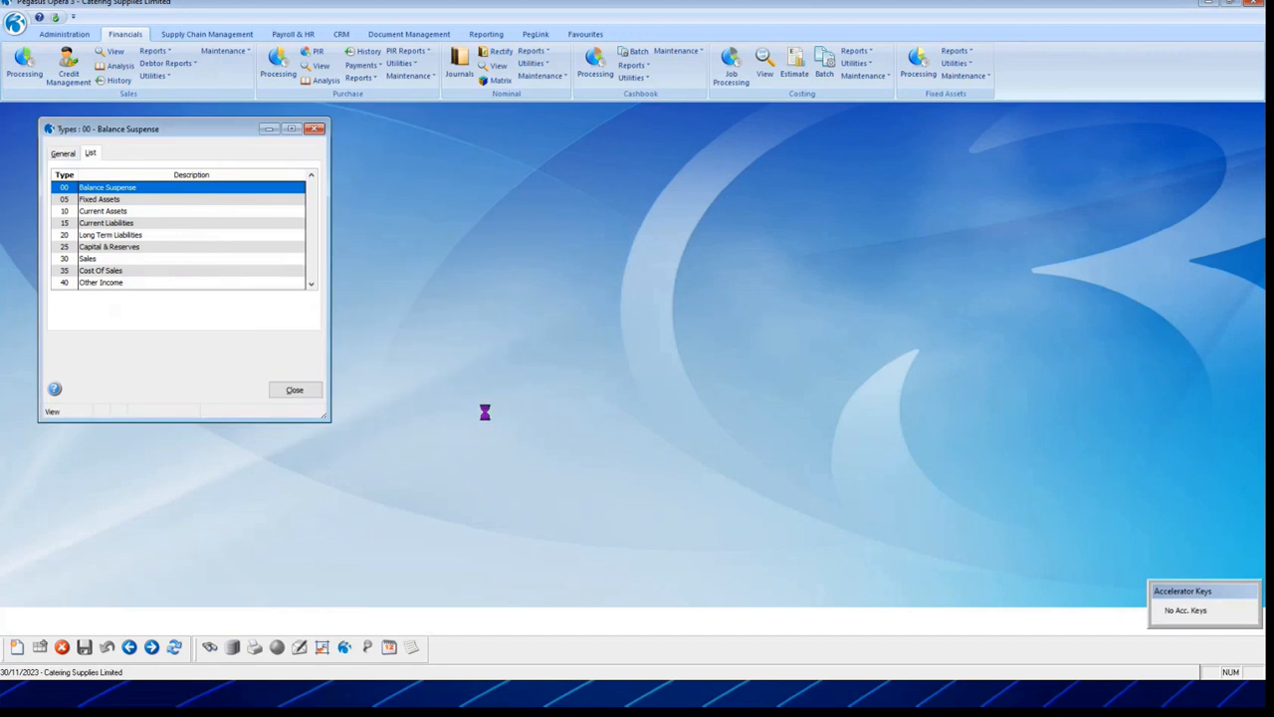
# Step: Close the Types window and open the Sales Processing customer list
pyautogui.click(295, 390)
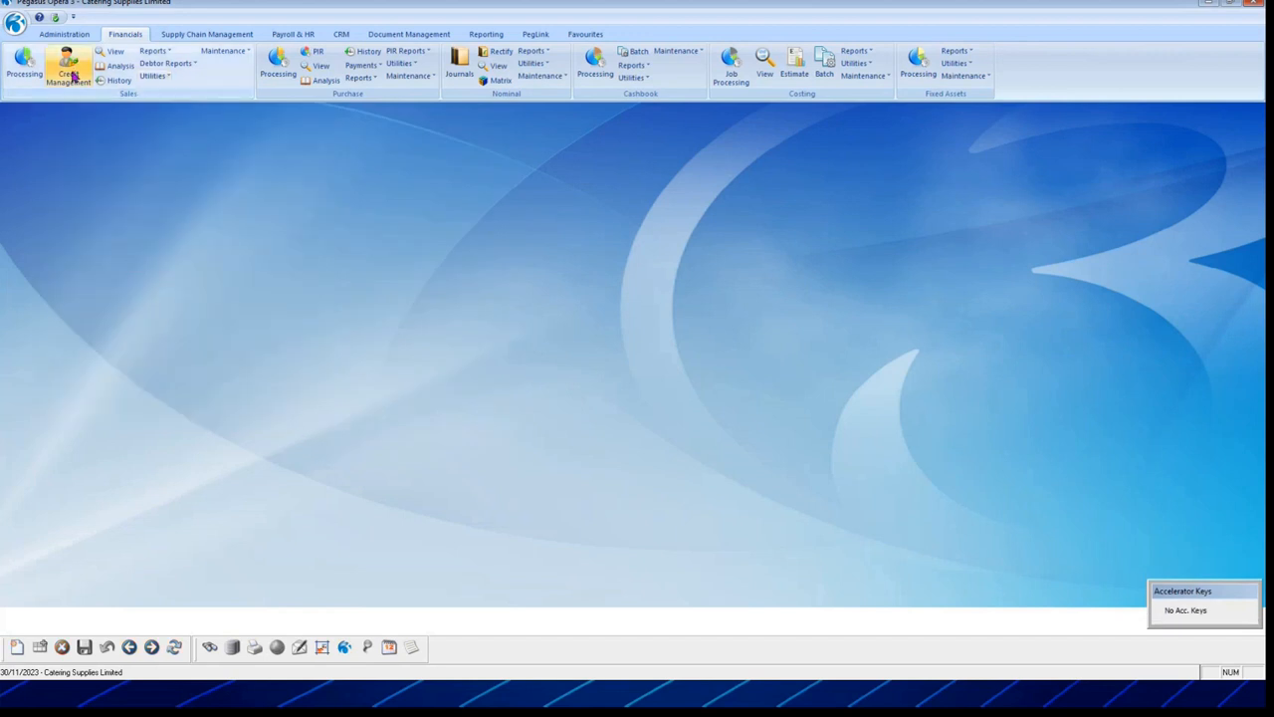
pyautogui.click(21, 68)
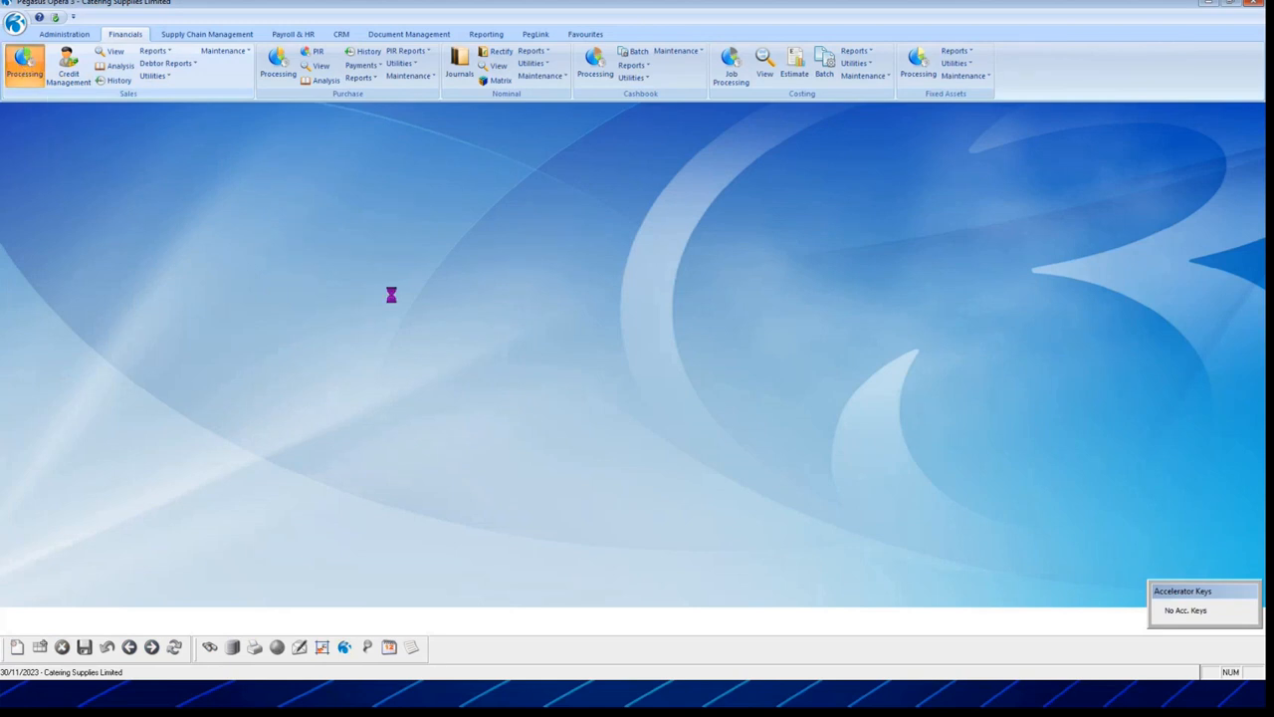
pyautogui.moveTo(561, 140); pyautogui.dragTo(474, 168)
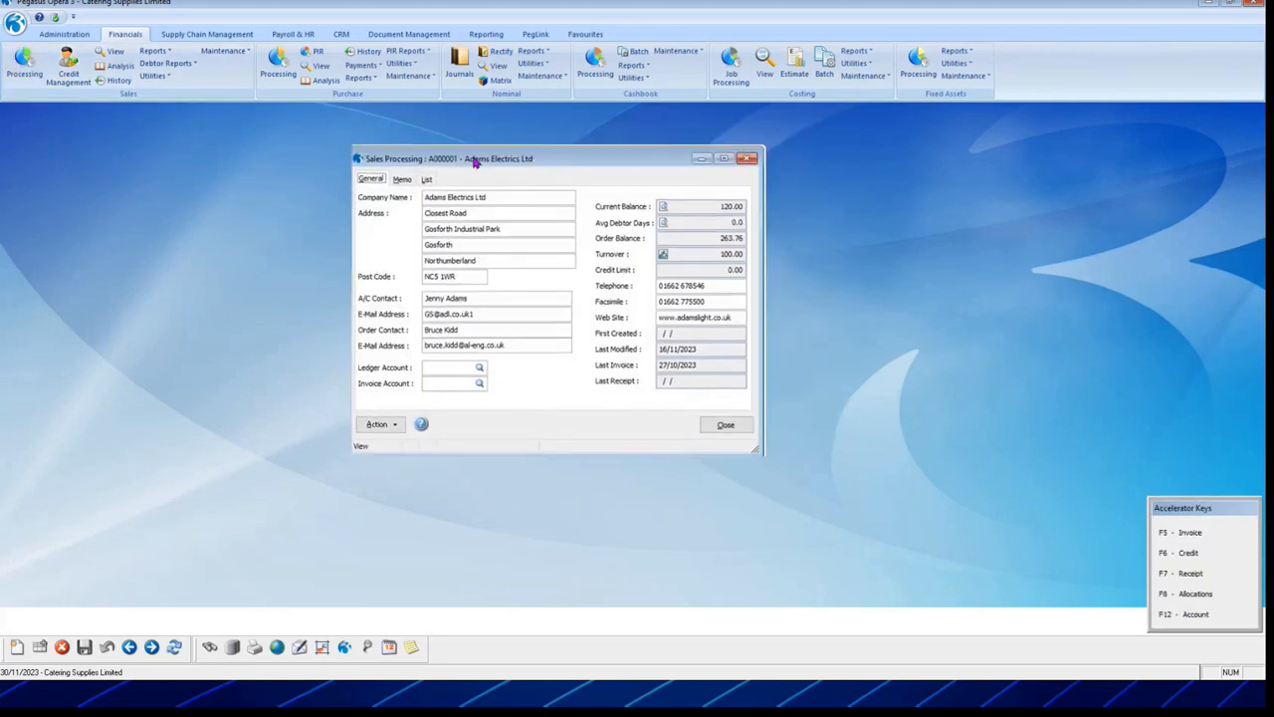
pyautogui.click(427, 181)
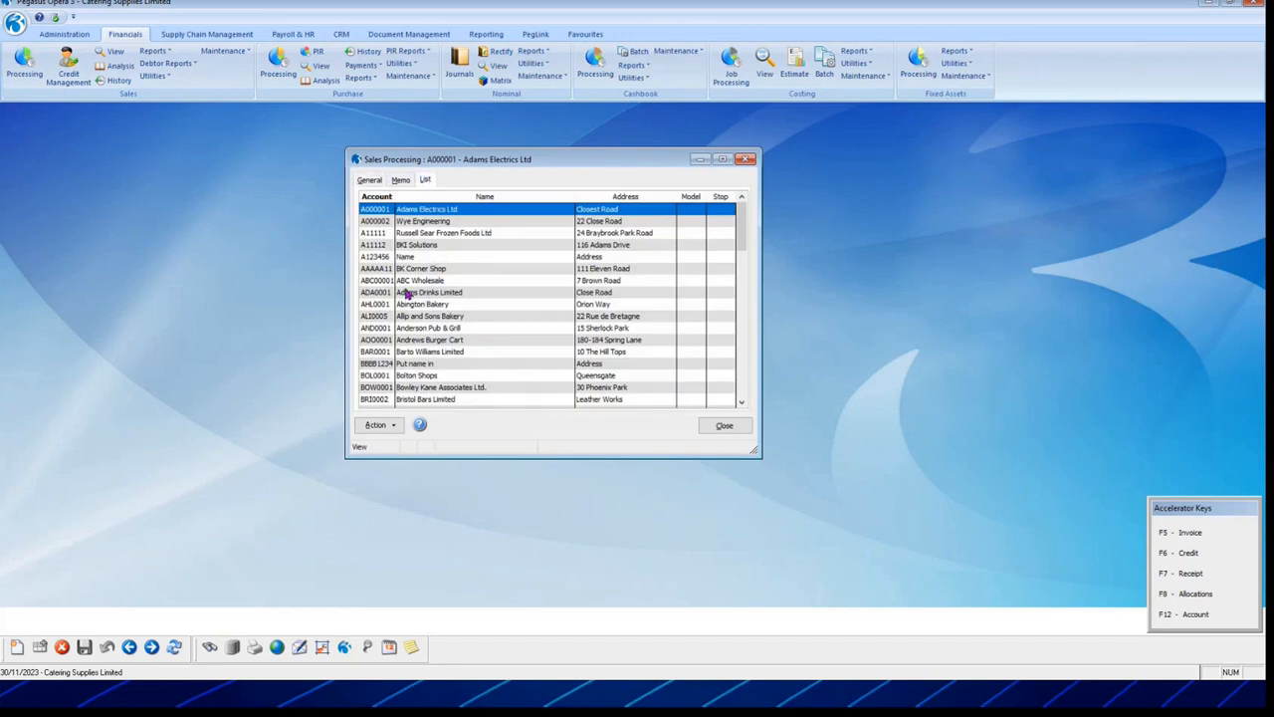
# Step: Search Adams Drinks Limited for allocations to rectify over a selected range; none found
pyautogui.doubleClick(415, 292)
pyautogui.click(374, 426)
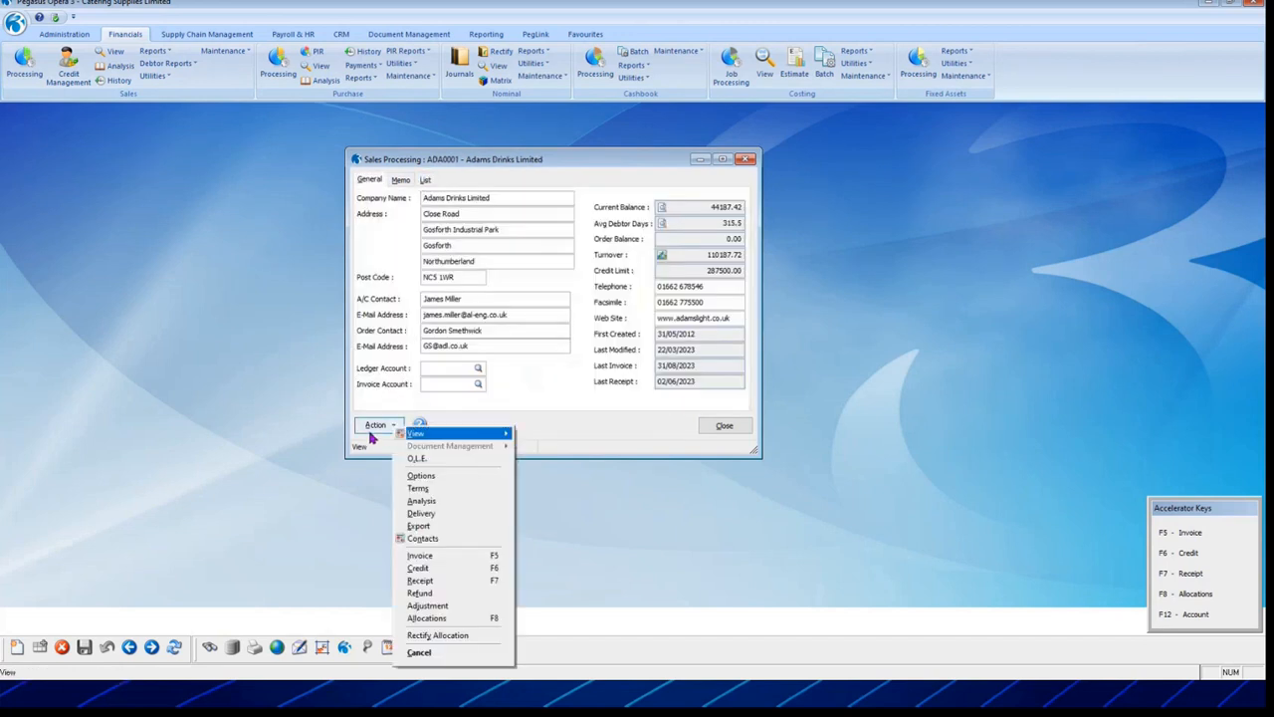
pyautogui.click(449, 637)
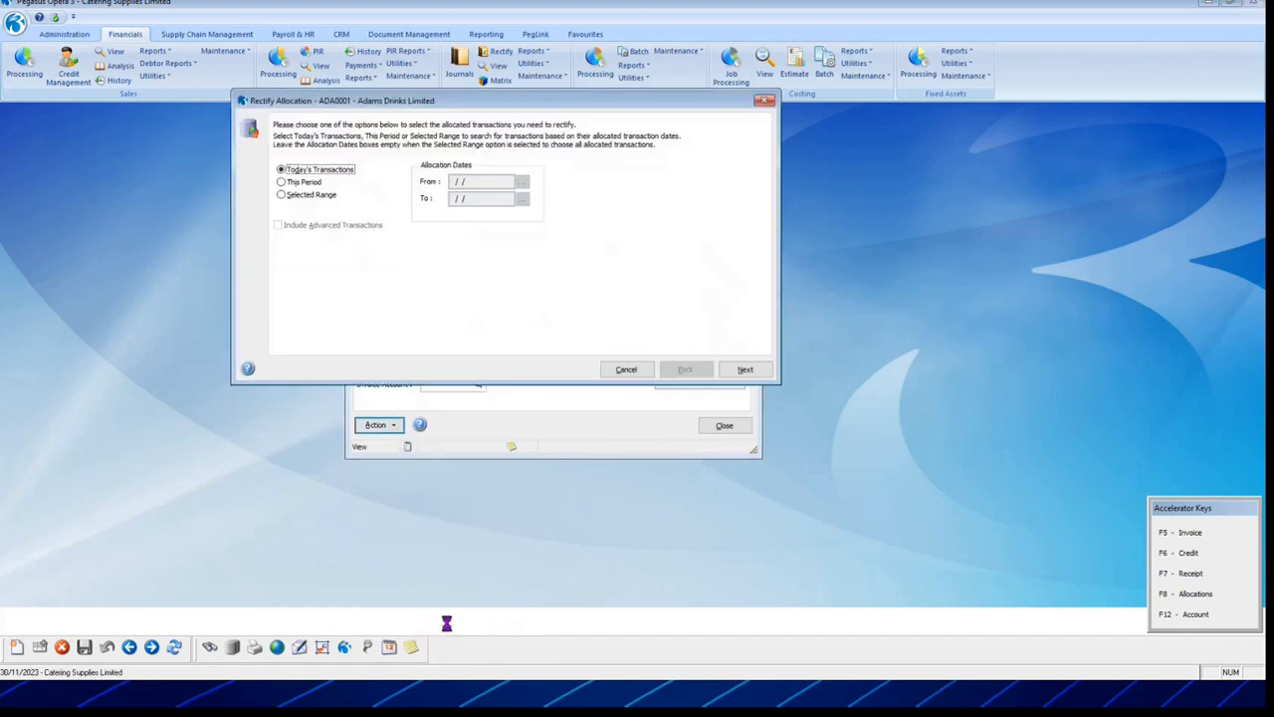
pyautogui.moveTo(474, 106); pyautogui.dragTo(425, 98)
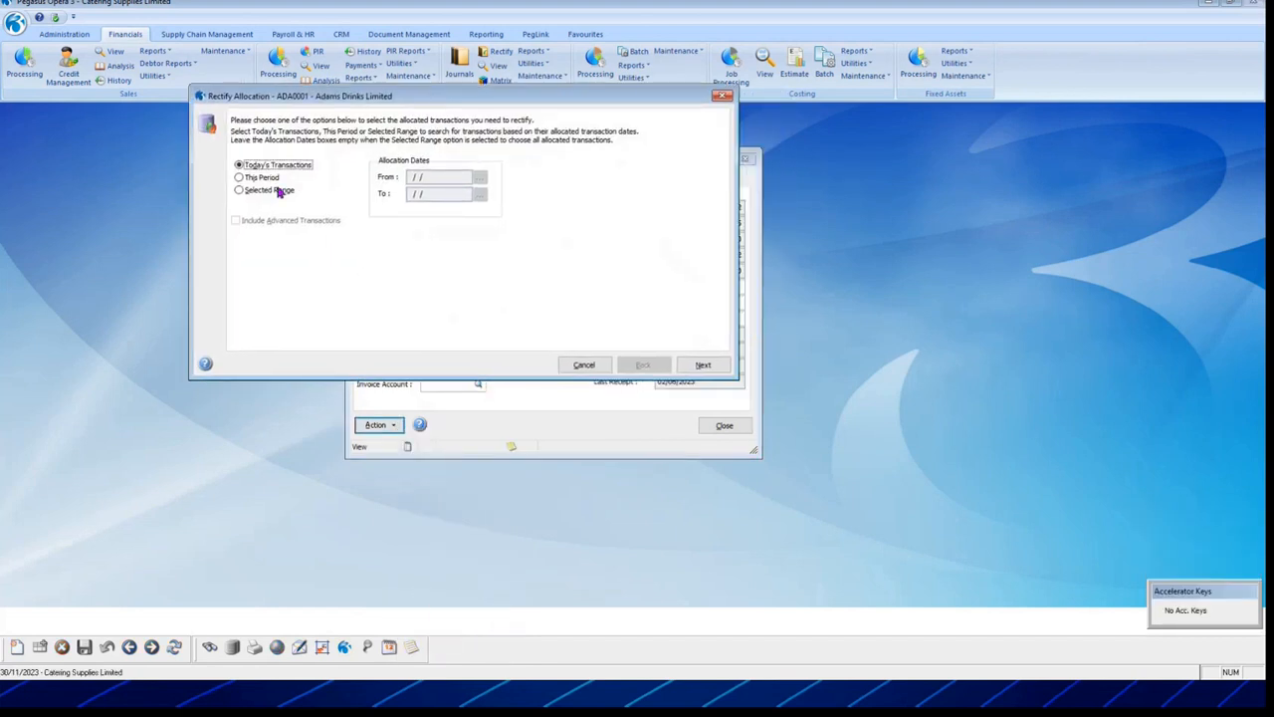
pyautogui.click(240, 190)
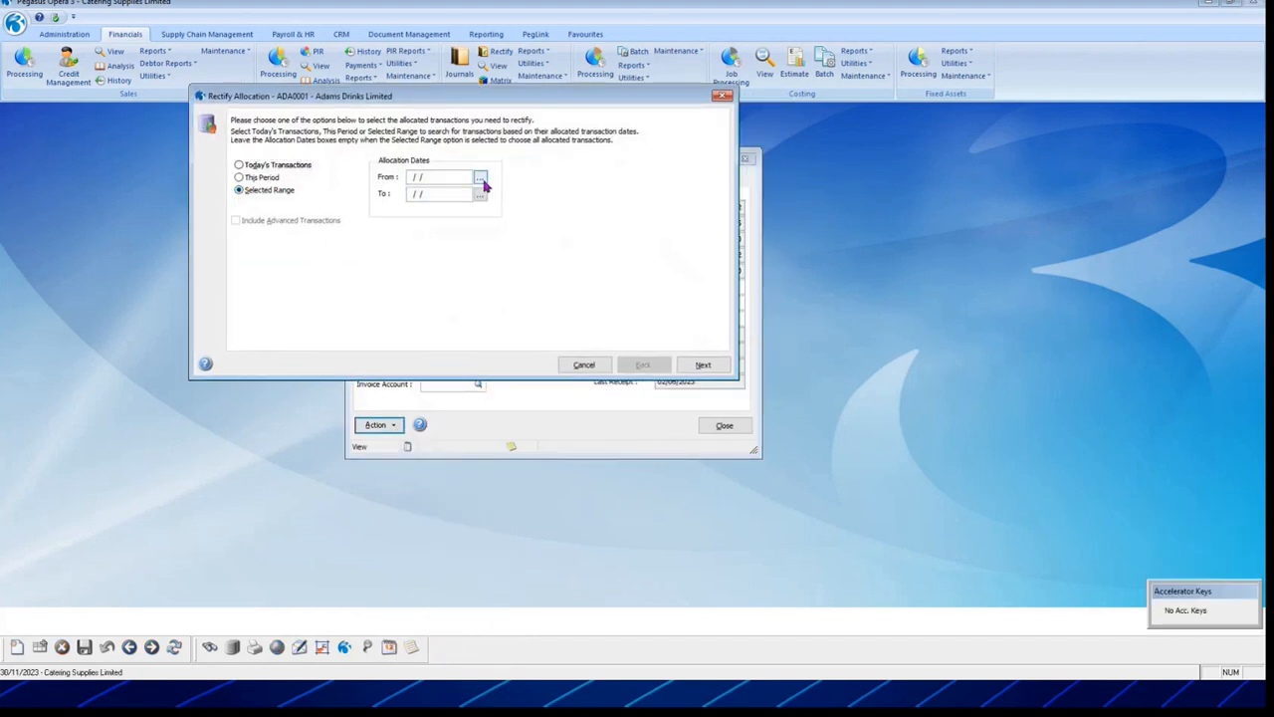
pyautogui.click(709, 364)
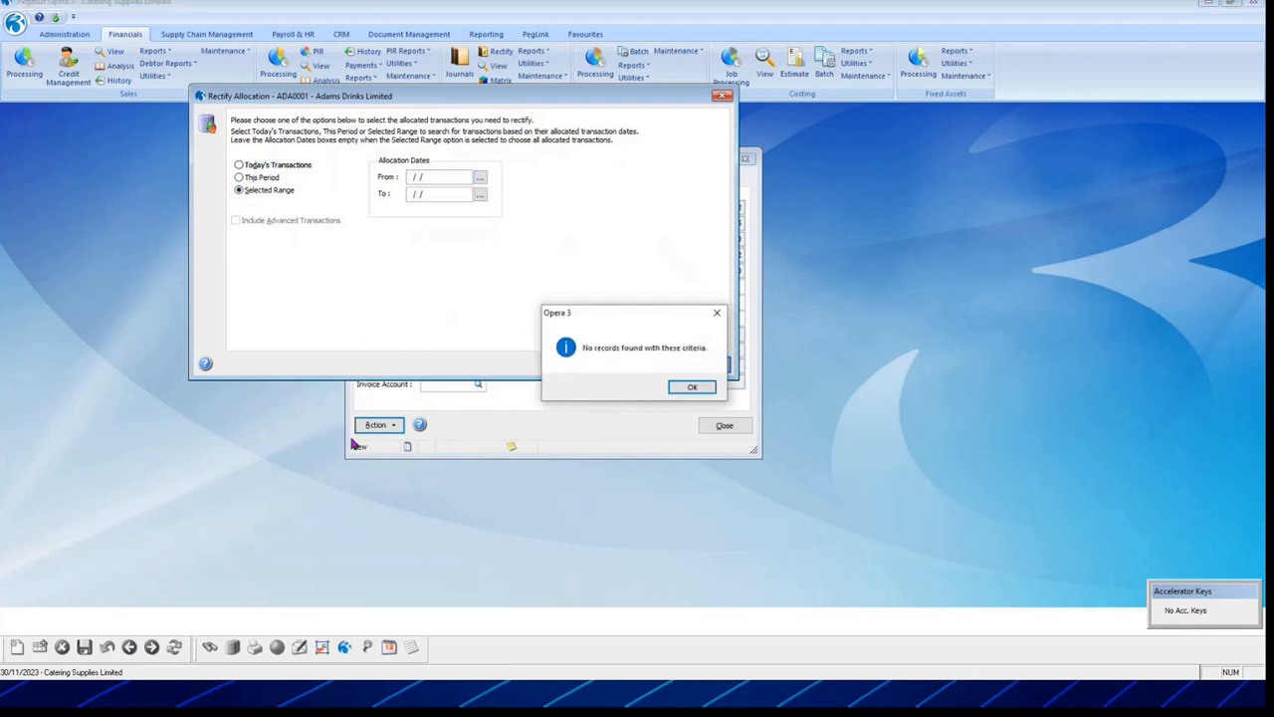
pyautogui.click(693, 384)
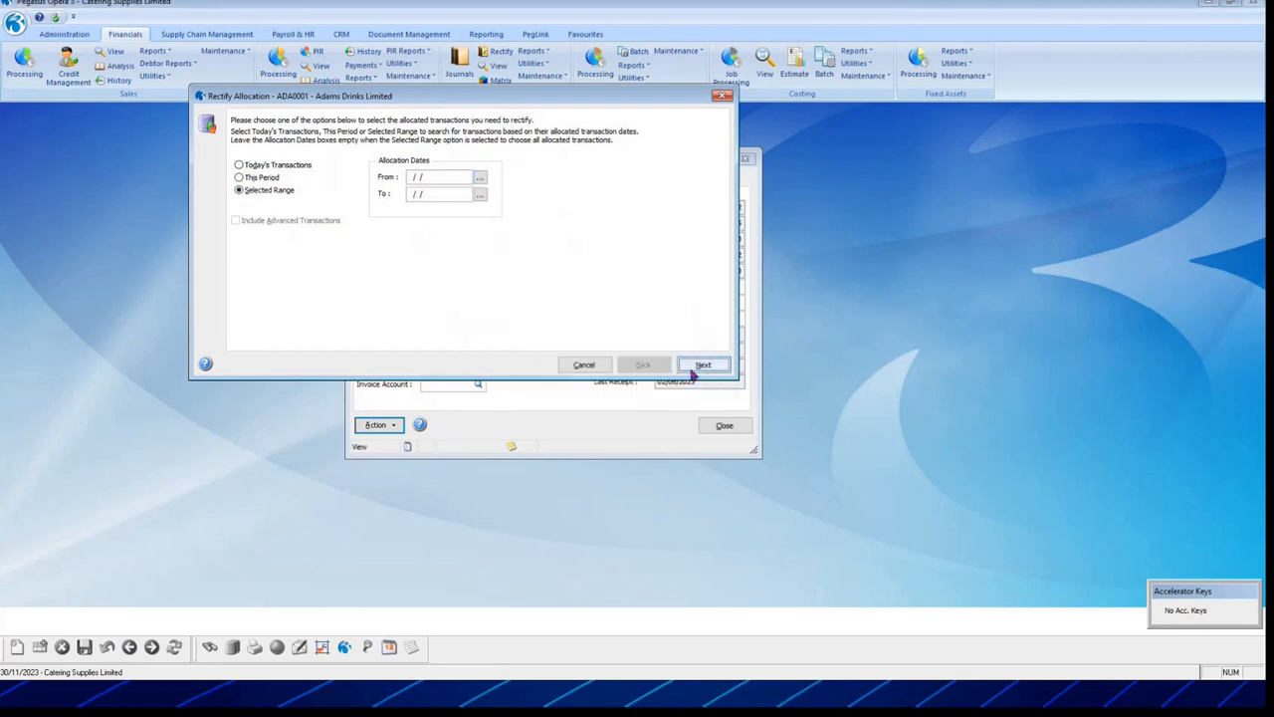
pyautogui.click(592, 368)
# Step: Repeat the Rectify Allocation search for Abington Bakery, finding none, and return to the list
pyautogui.click(427, 180)
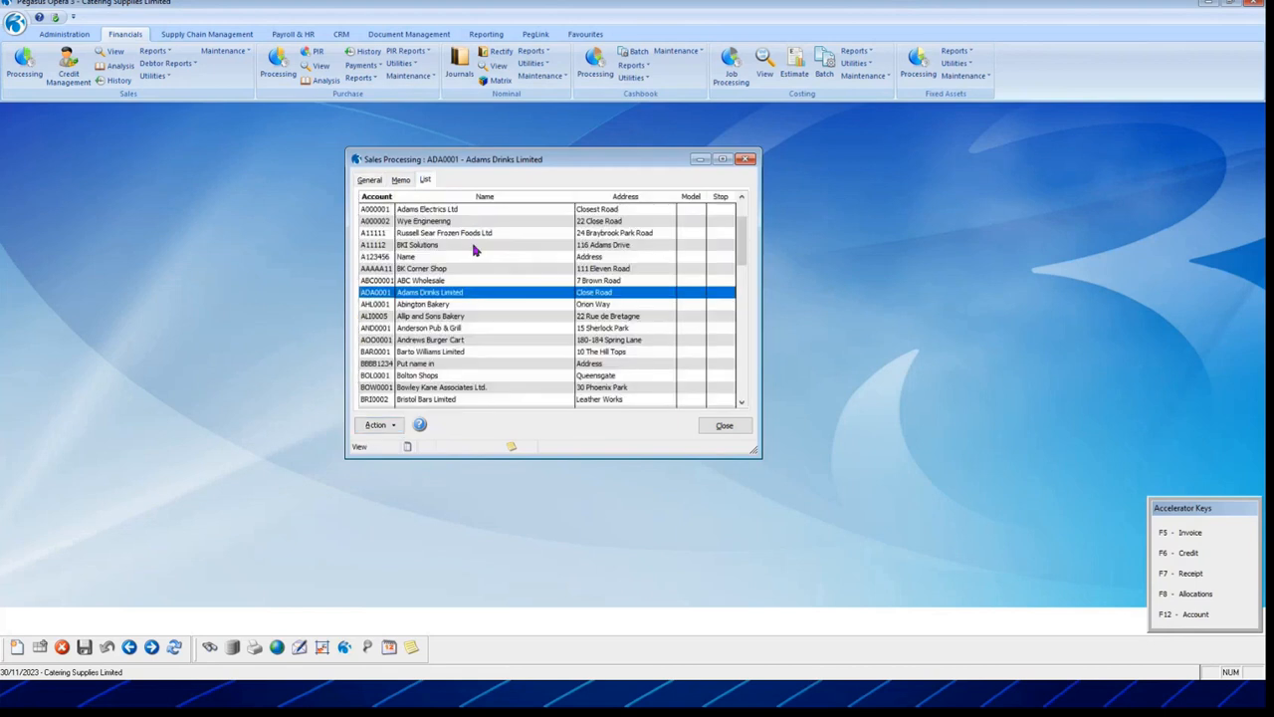
pyautogui.click(367, 179)
pyautogui.click(151, 648)
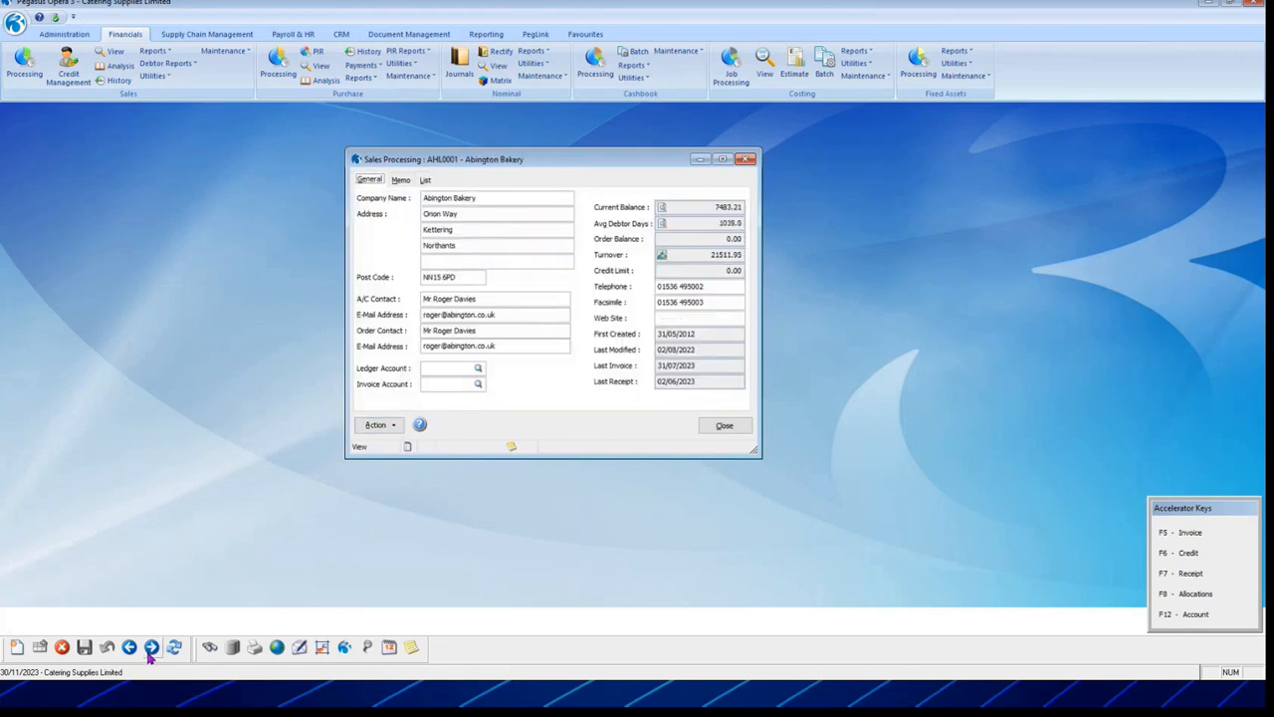
pyautogui.click(376, 425)
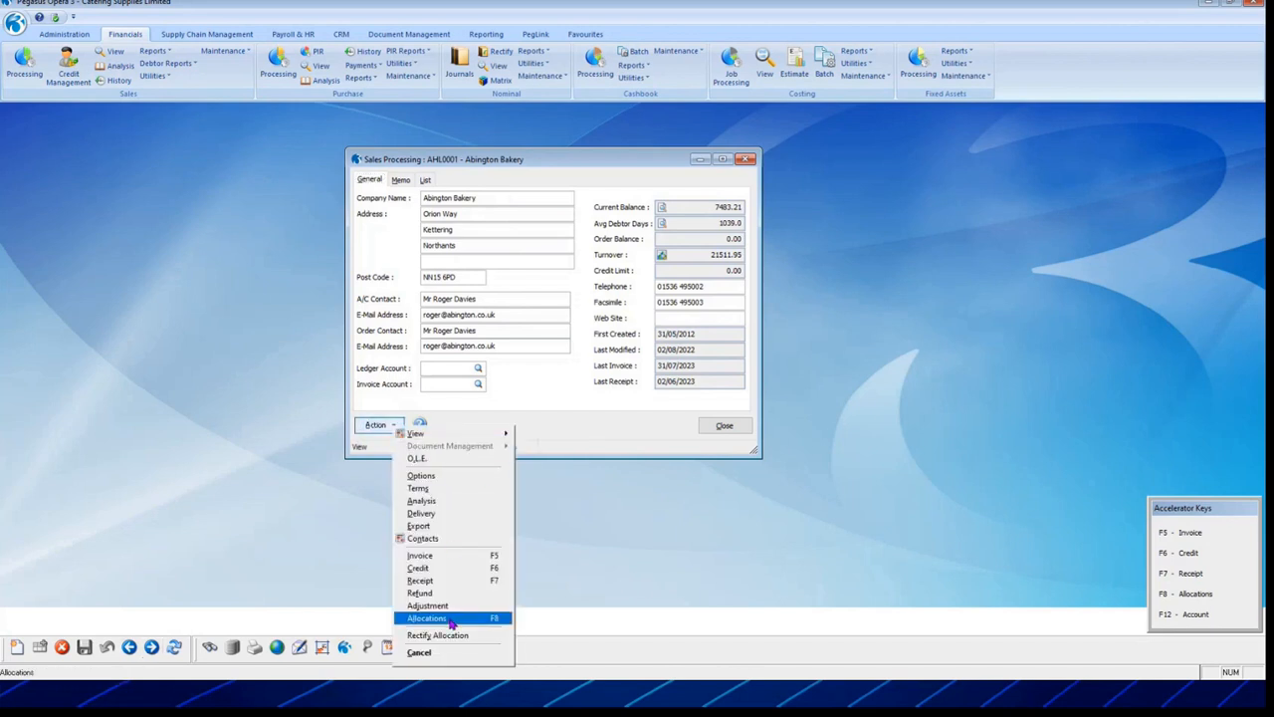
pyautogui.click(443, 635)
pyautogui.click(282, 190)
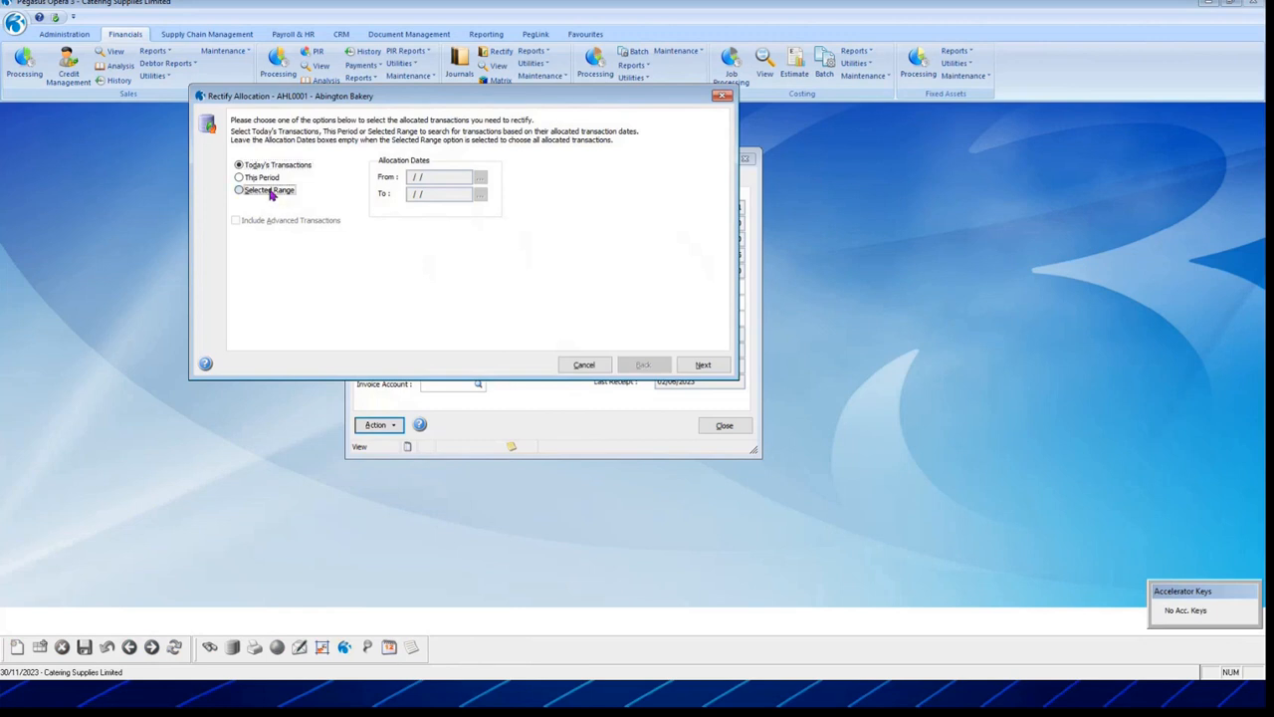
pyautogui.click(708, 365)
pyautogui.click(691, 385)
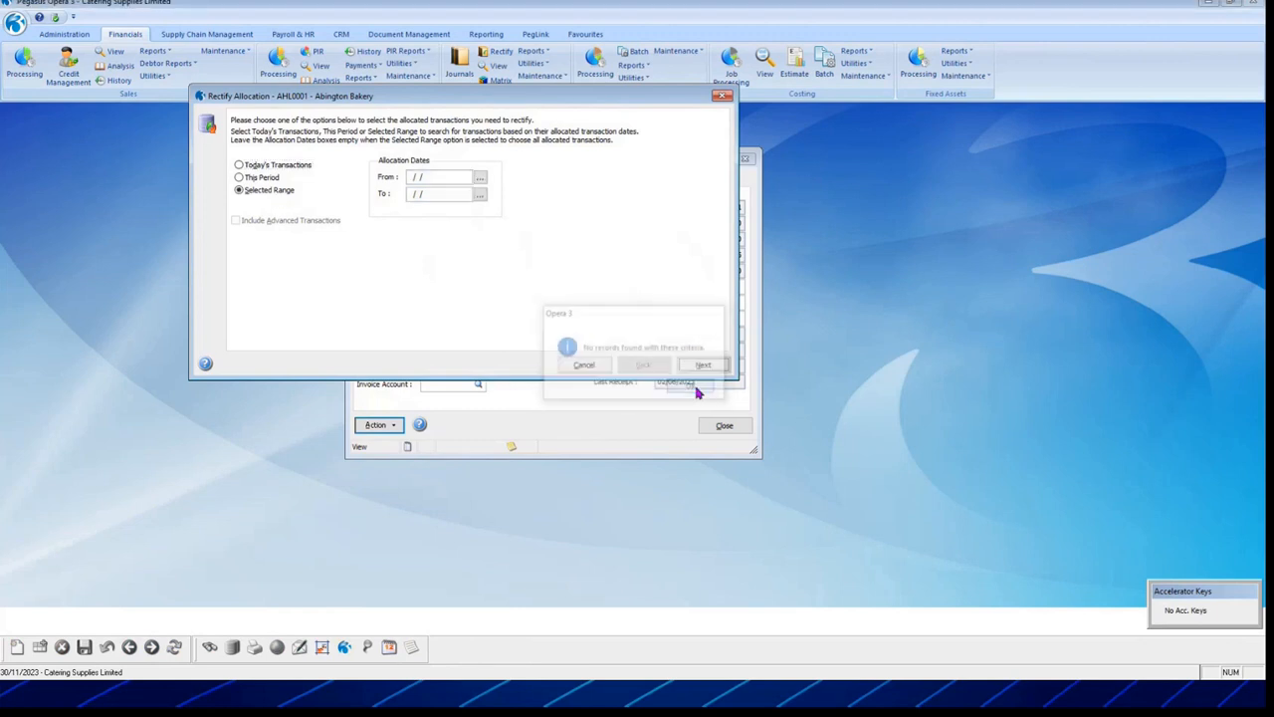
pyautogui.click(584, 365)
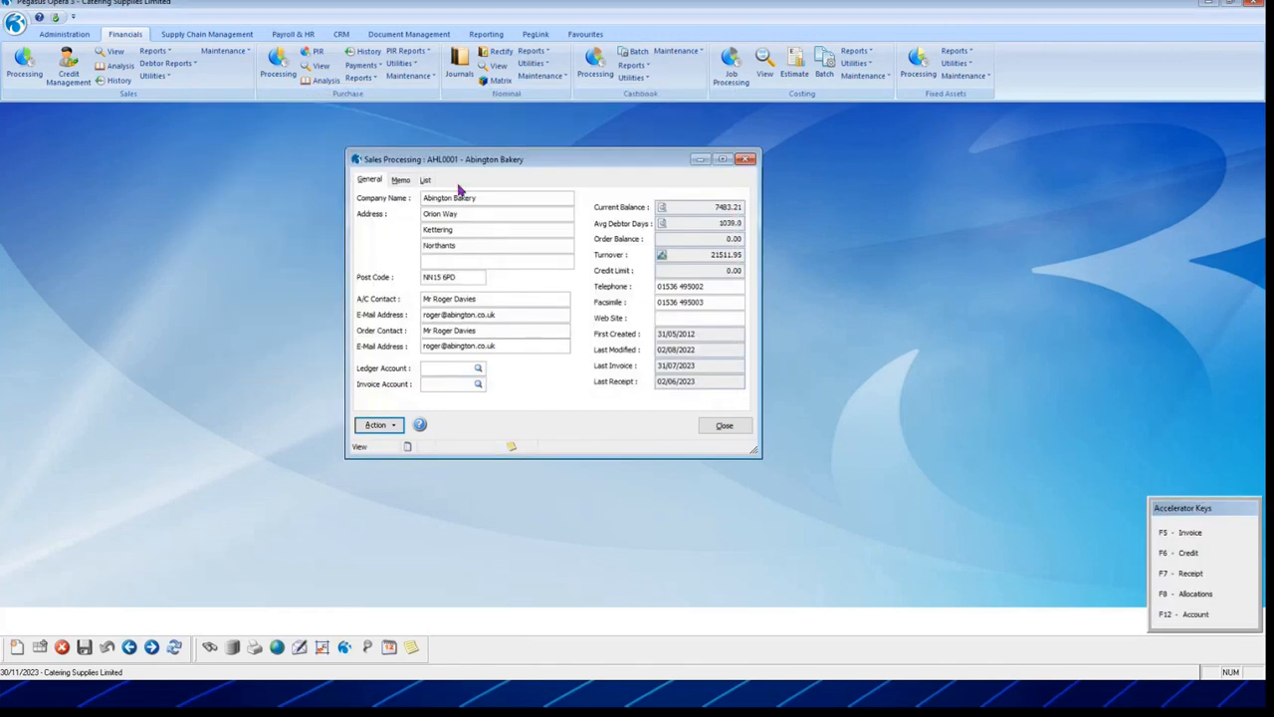
pyautogui.click(425, 181)
# Step: Open Allip and Sons Bakery and start Rectify Allocation over a selected range
pyautogui.doubleClick(466, 317)
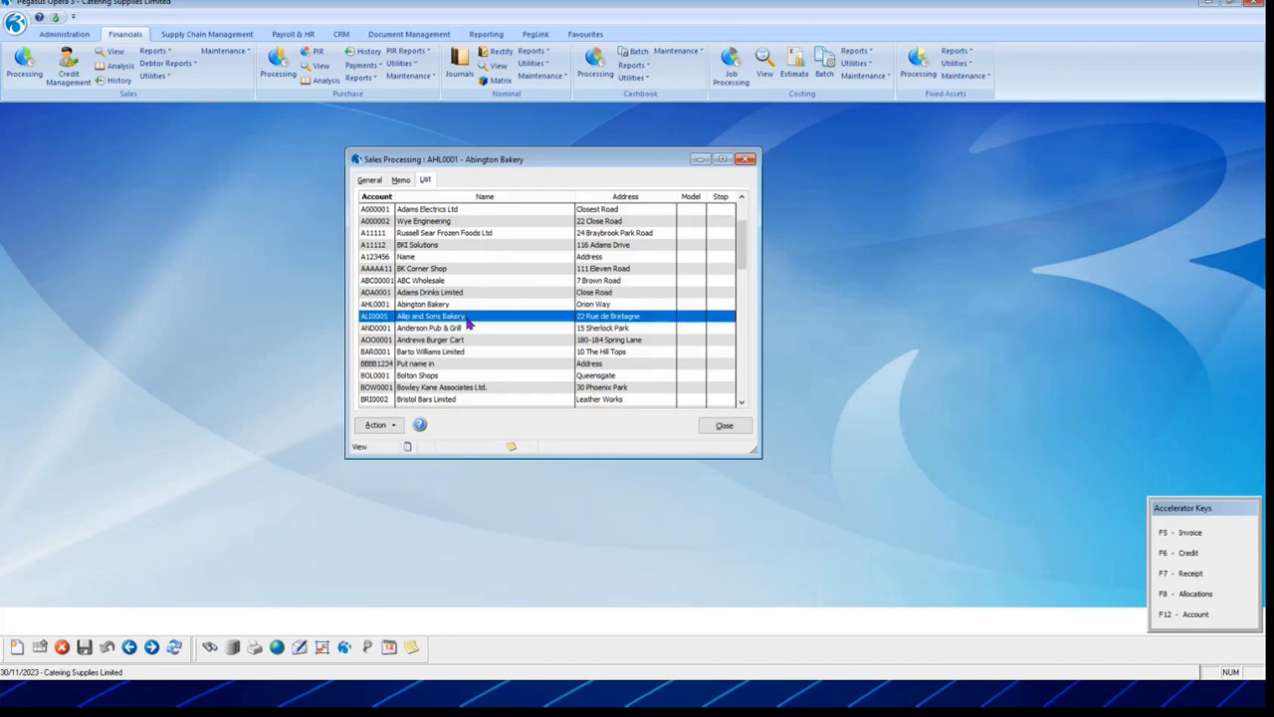
pyautogui.click(378, 426)
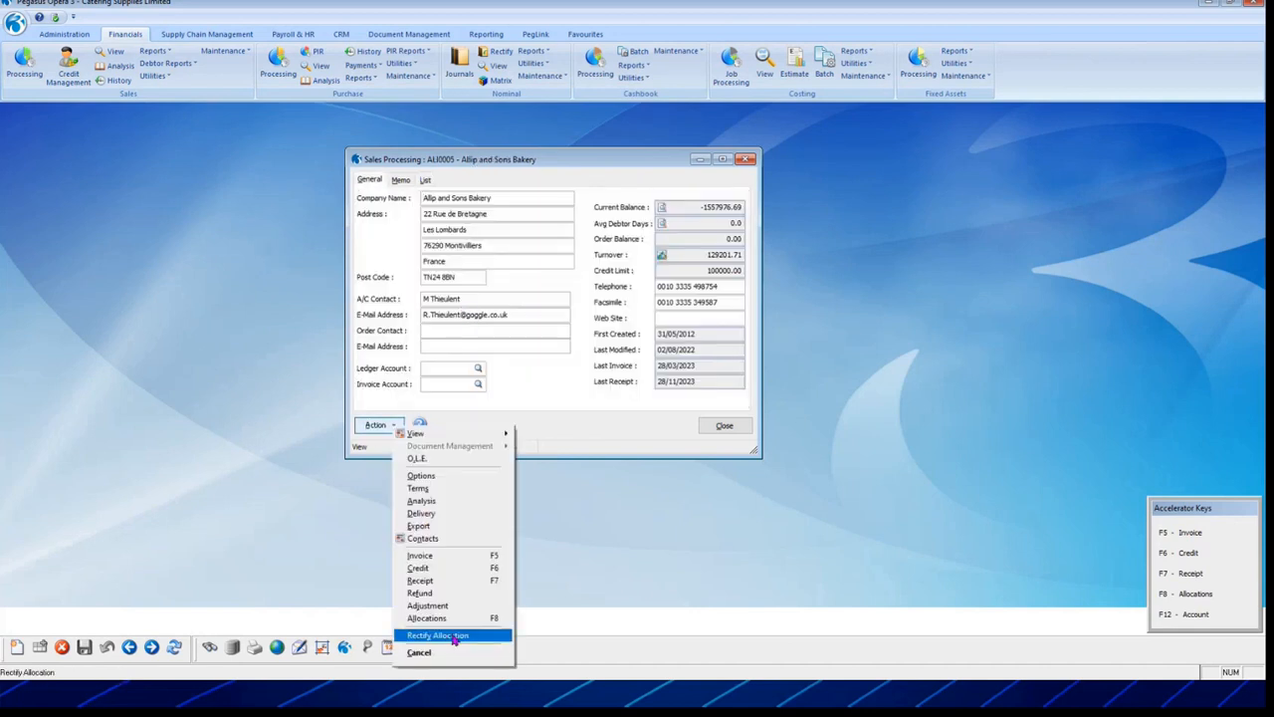
pyautogui.click(443, 638)
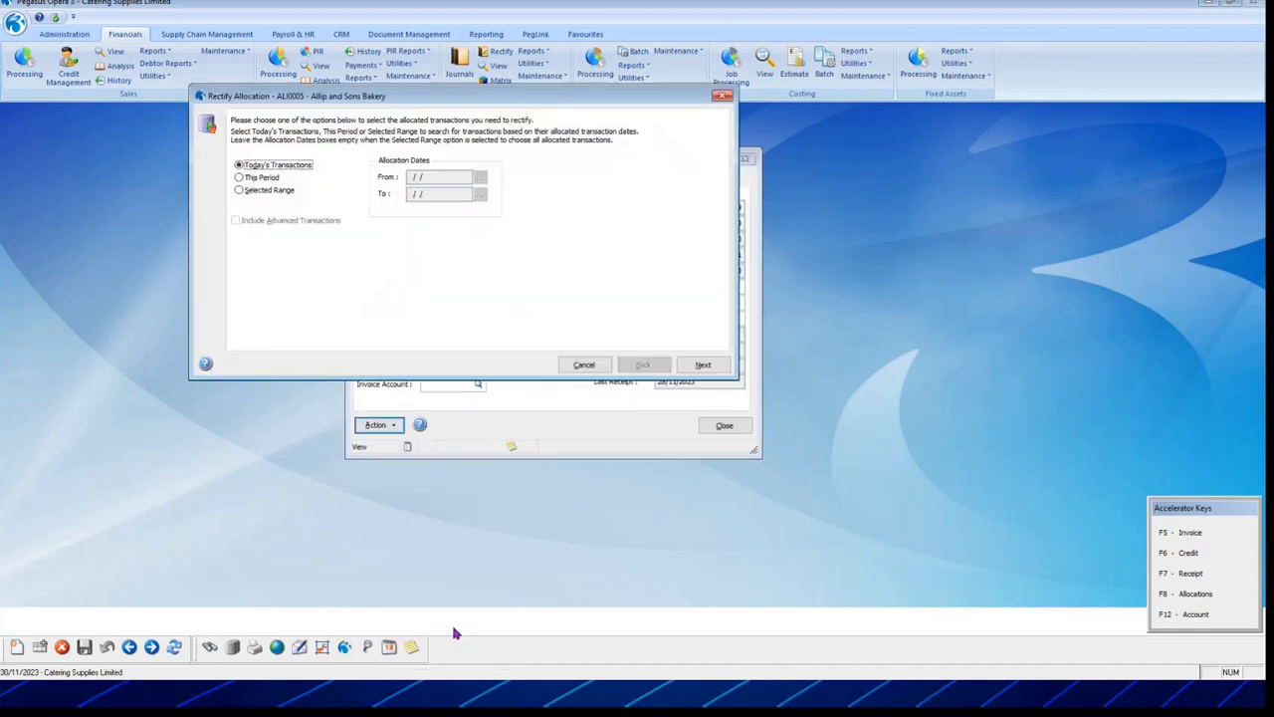
pyautogui.click(249, 189)
pyautogui.click(704, 366)
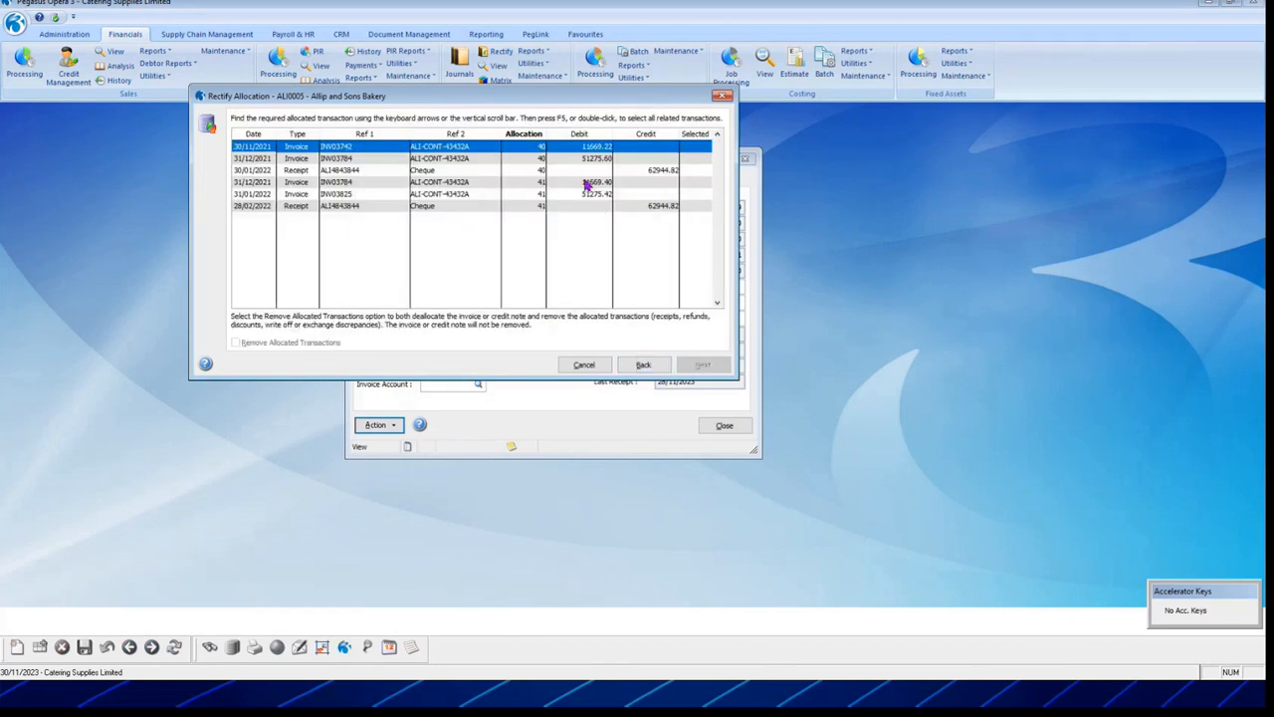
# Step: Tick the receipt and invoices belonging to allocation 41
pyautogui.click(640, 172)
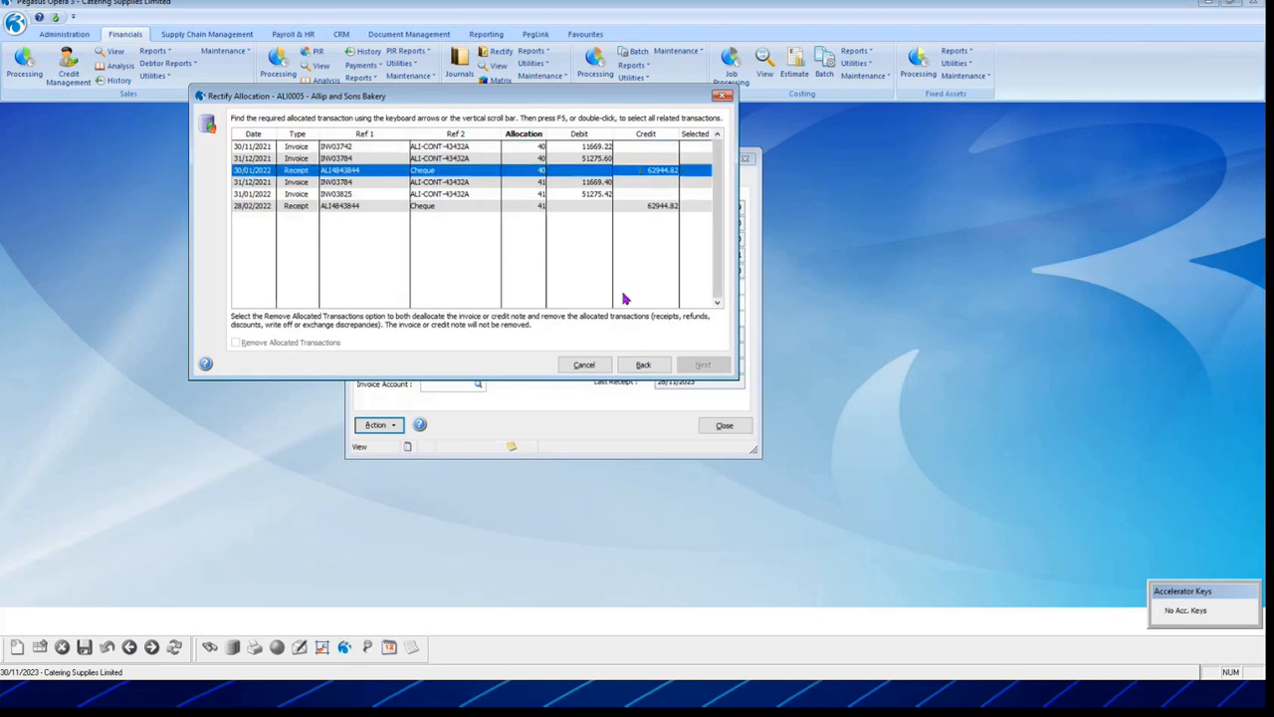
pyautogui.click(660, 207)
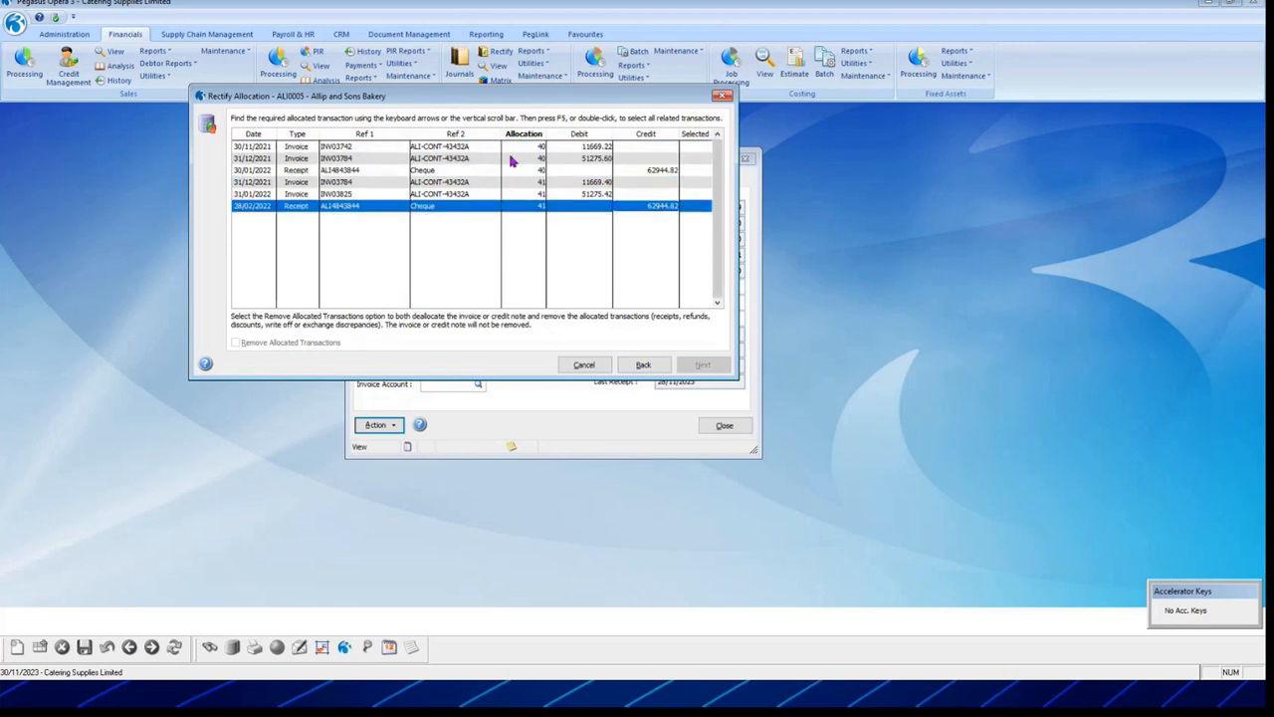
pyautogui.click(562, 185)
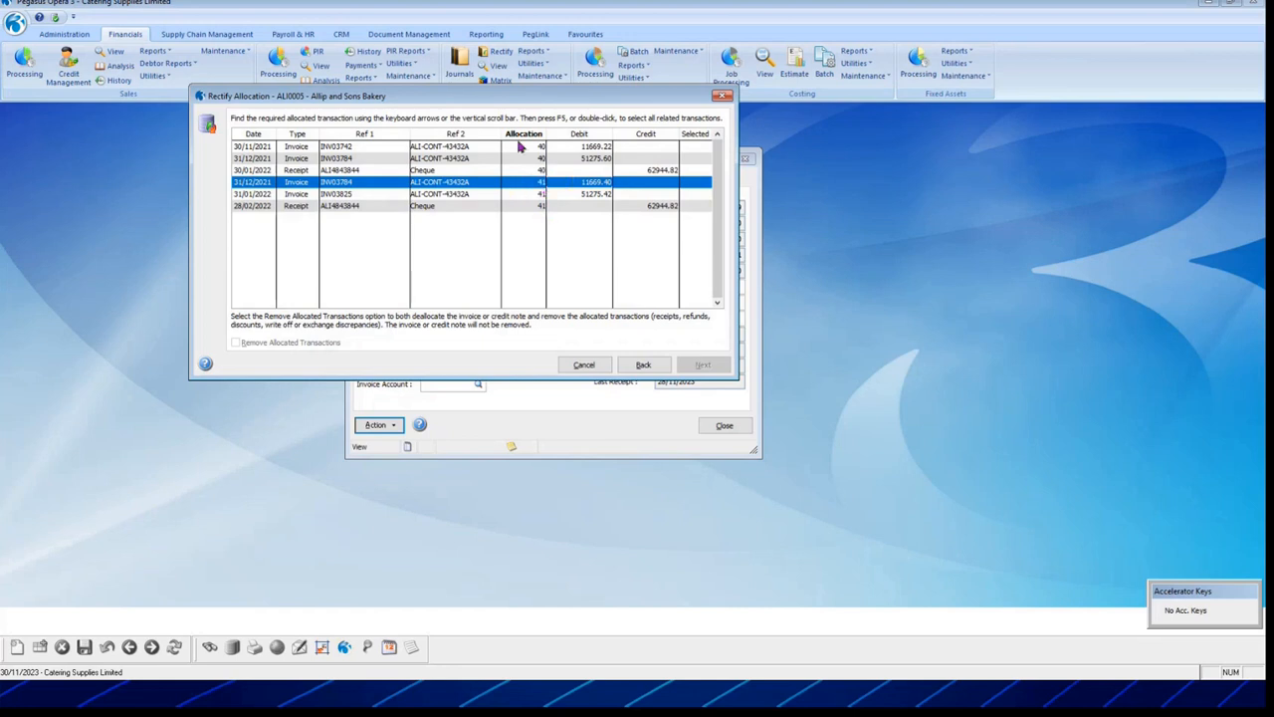
pyautogui.click(597, 206)
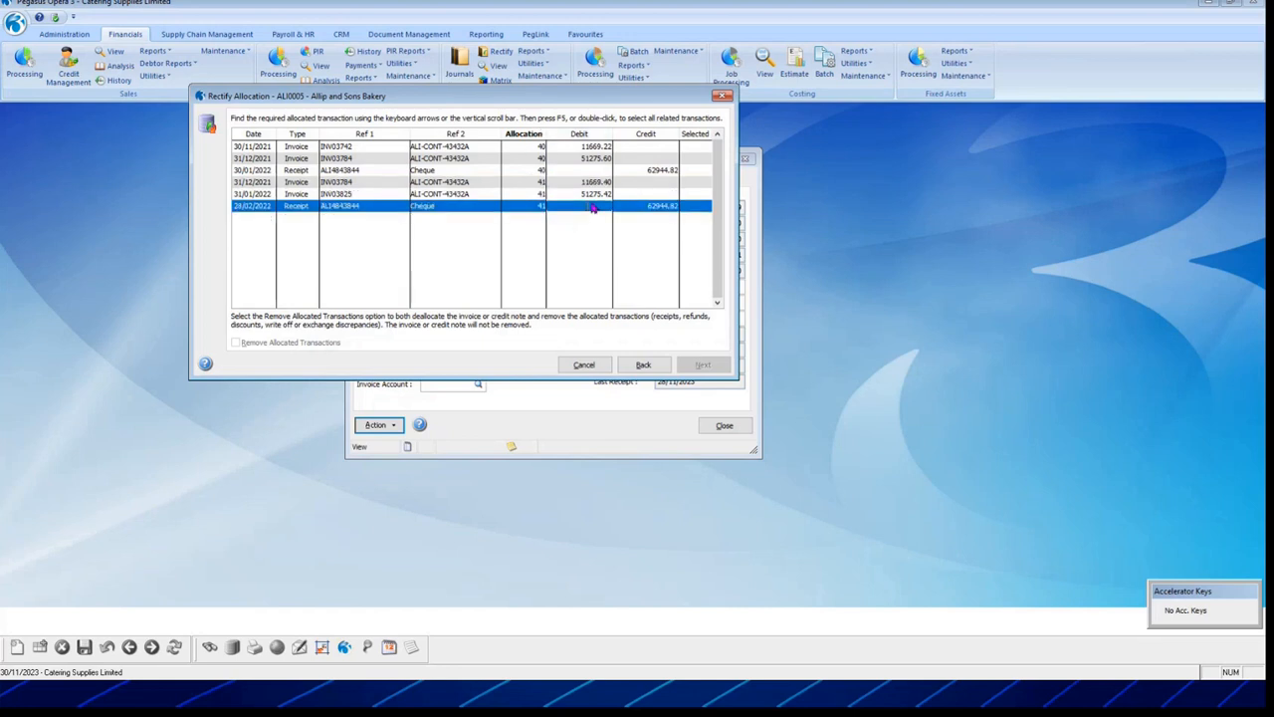
pyautogui.doubleClick(671, 207)
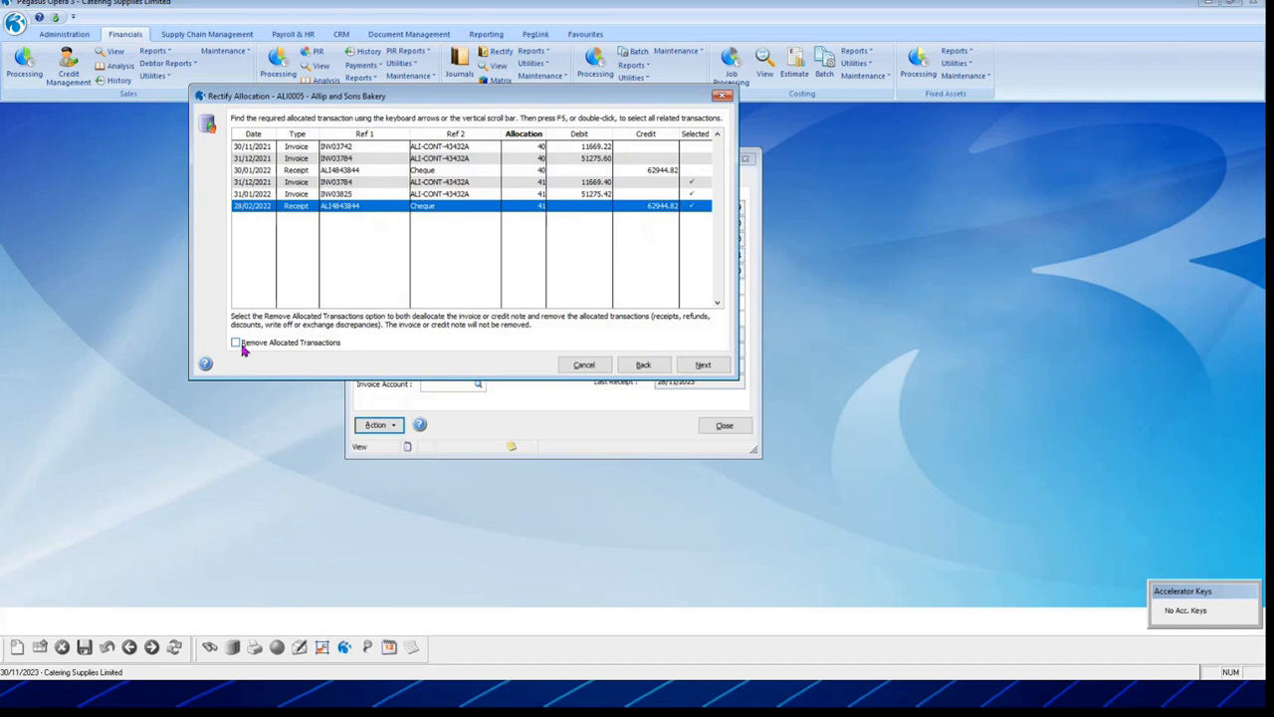
# Step: Rectify allocation 41 with the comment 'reason for the unallocation' and confirm
pyautogui.click(704, 364)
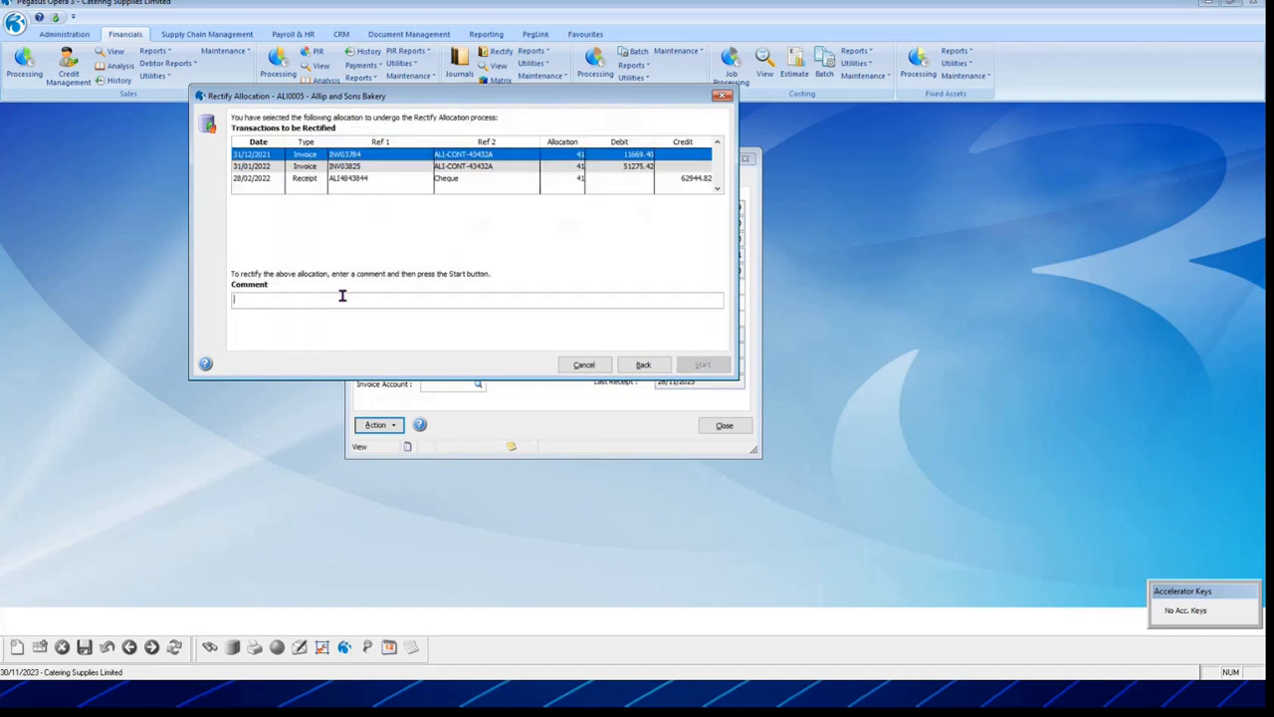
pyautogui.write('reason for the unallocation')
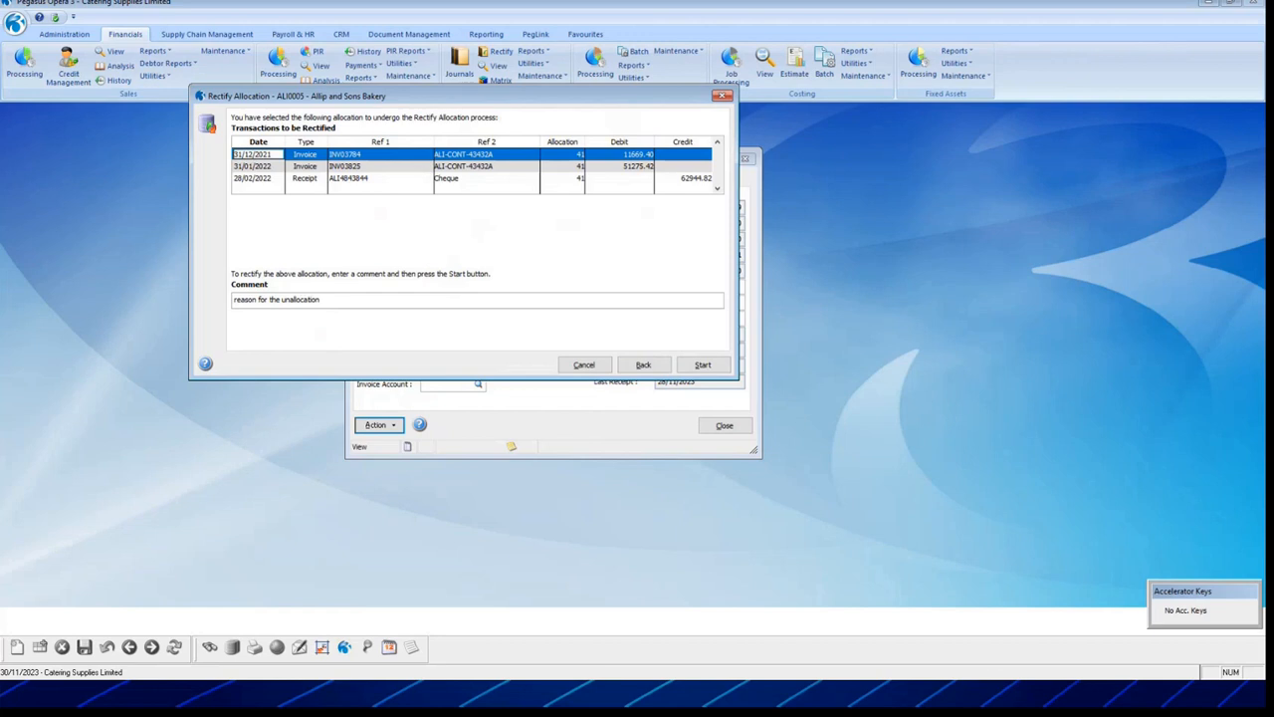
pyautogui.click(700, 366)
pyautogui.click(662, 387)
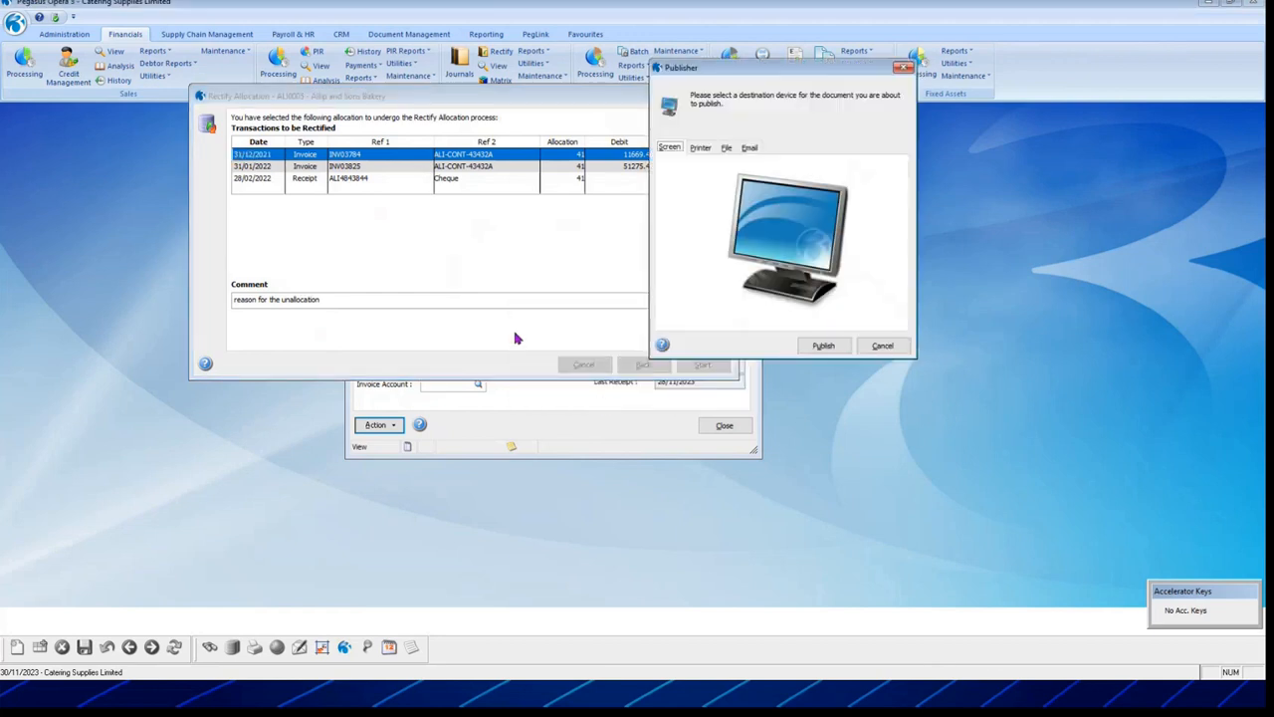
# Step: Publish the audit report to screen, finish the wizard, and reallocate the transactions
pyautogui.click(807, 347)
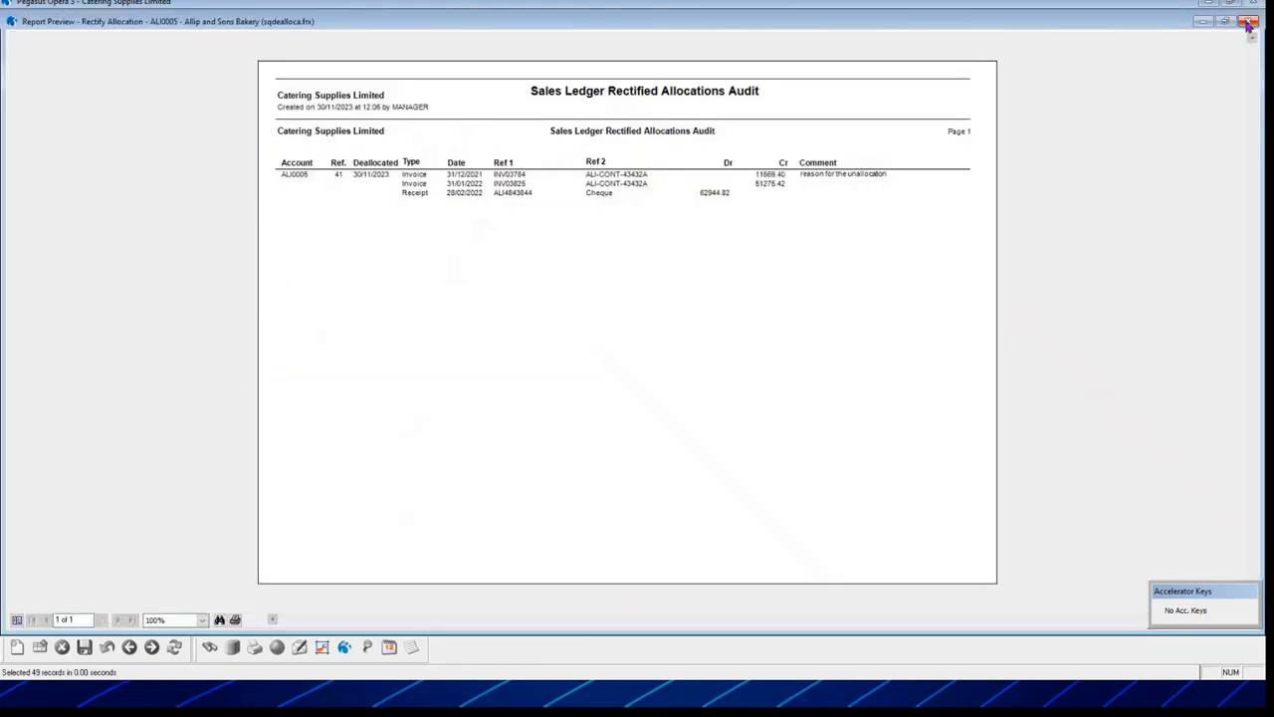
pyautogui.click(1248, 22)
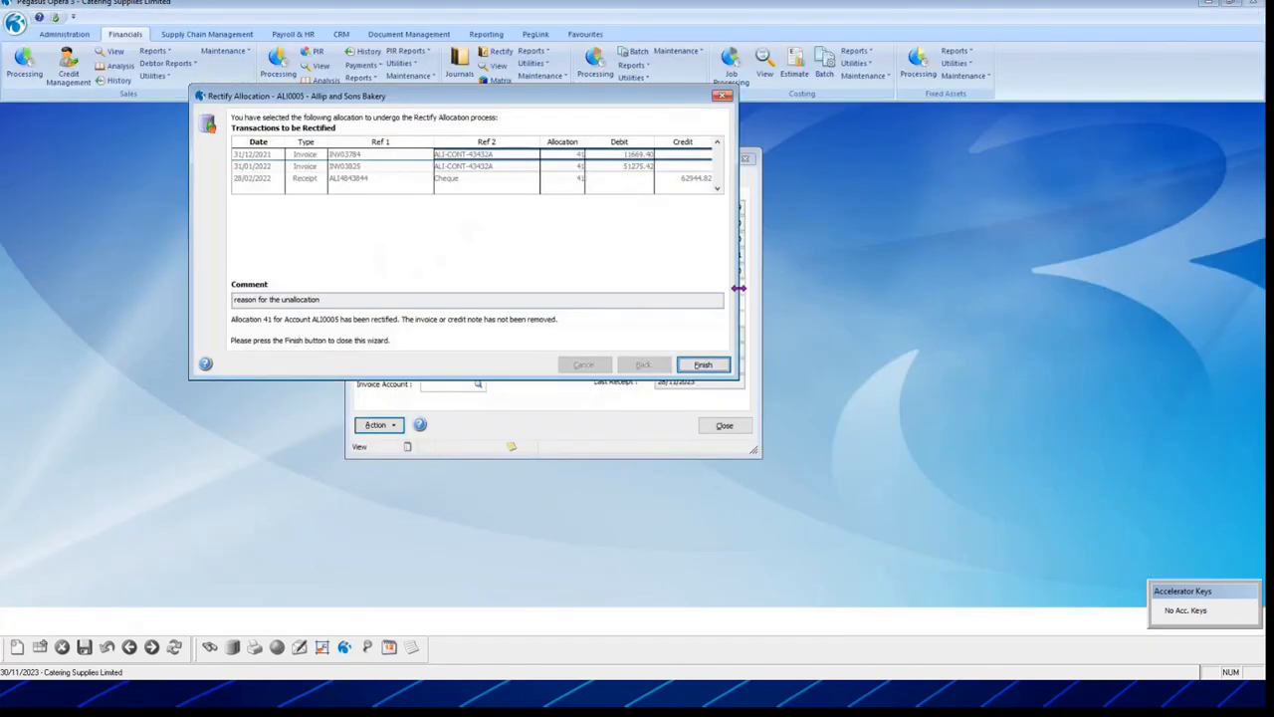
pyautogui.click(704, 368)
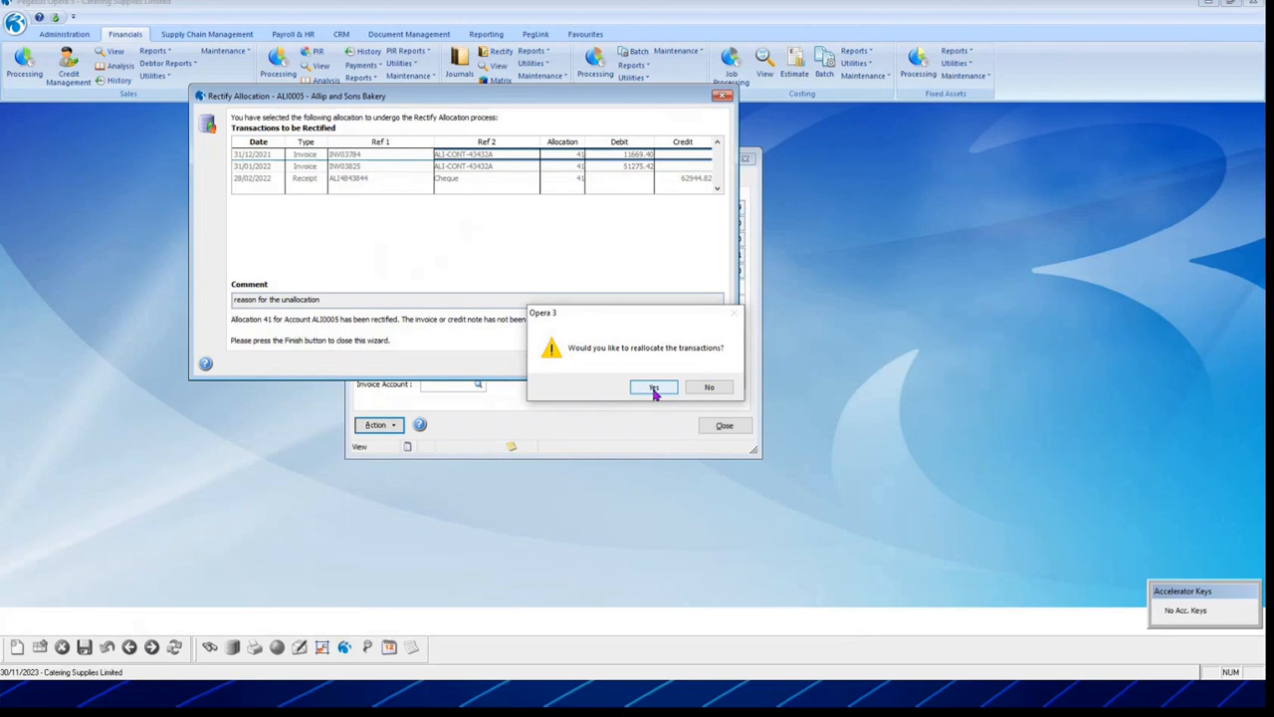
pyautogui.click(654, 388)
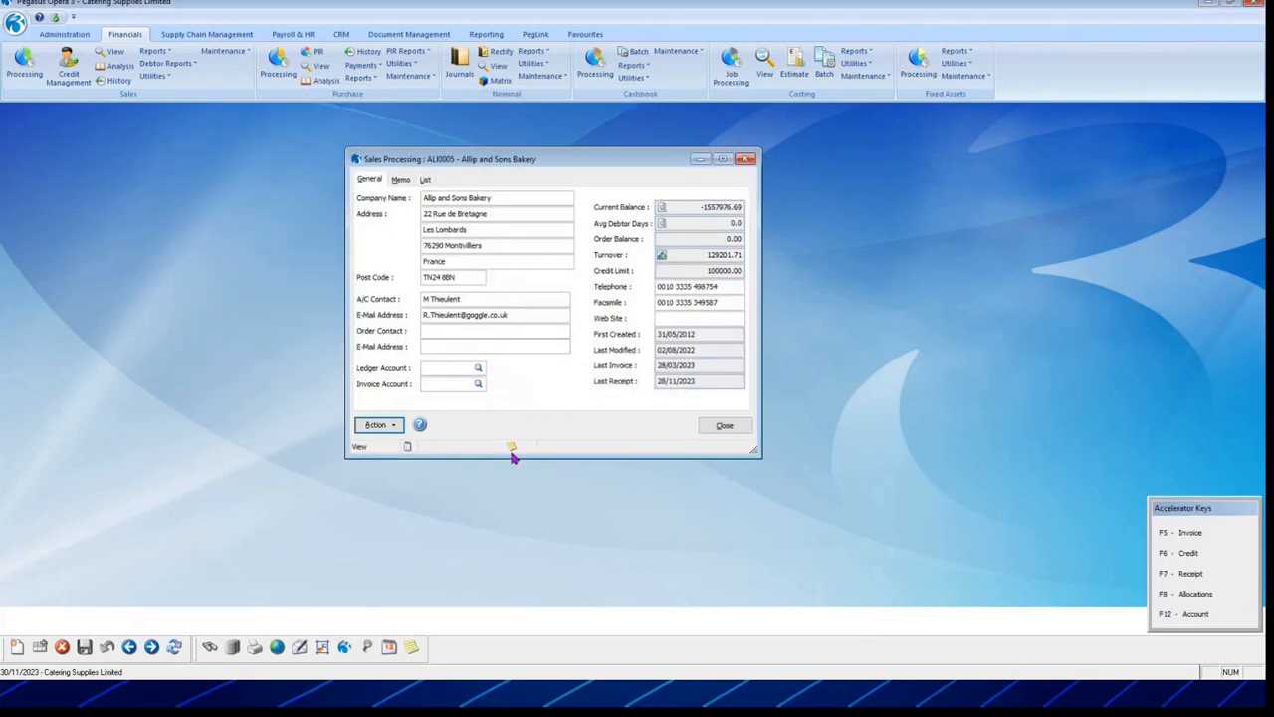
# Step: View the bakery's outstanding transactions from the Current Balance button
pyautogui.click(662, 207)
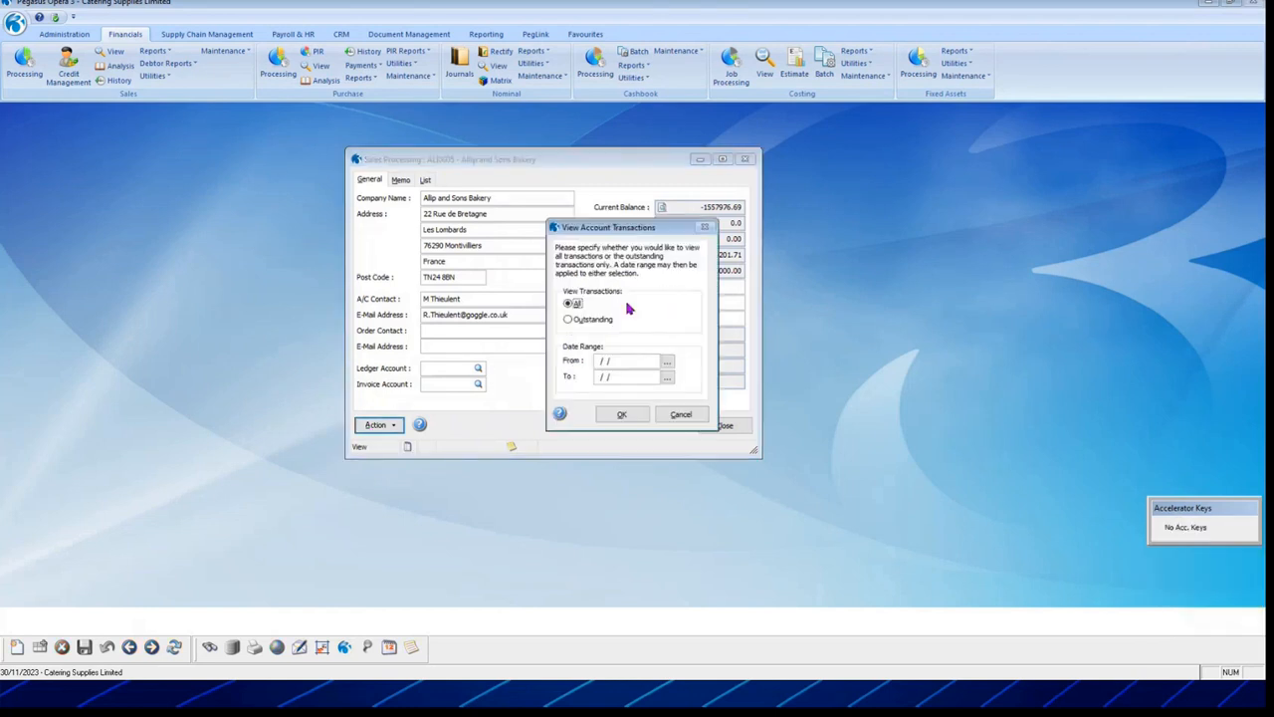
pyautogui.click(570, 319)
pyautogui.click(622, 414)
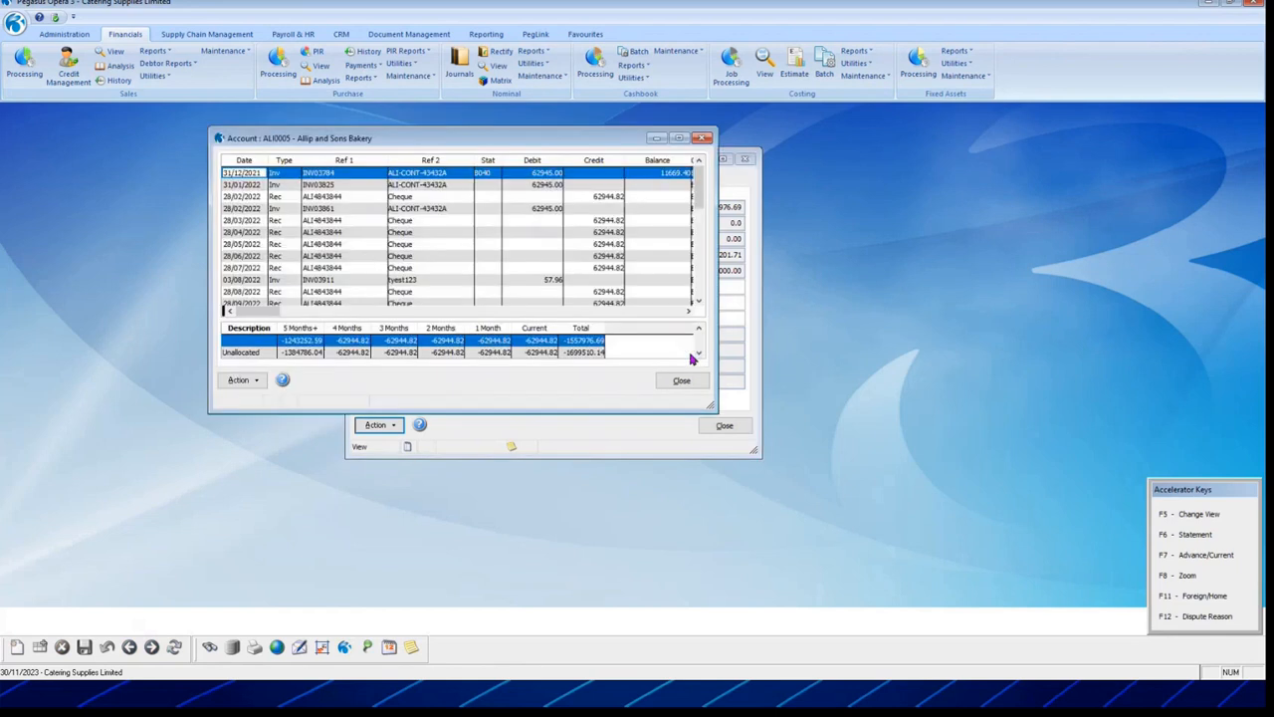
pyautogui.scroll(-10, 627, 243)
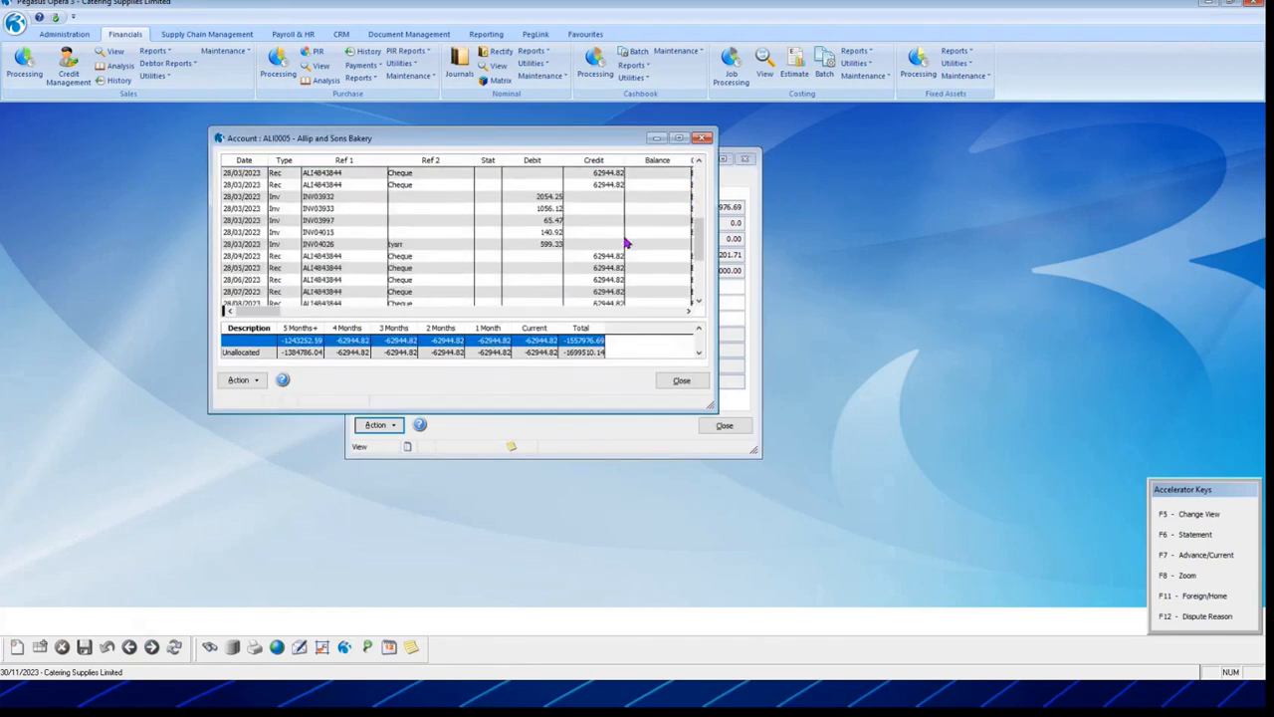
pyautogui.click(681, 380)
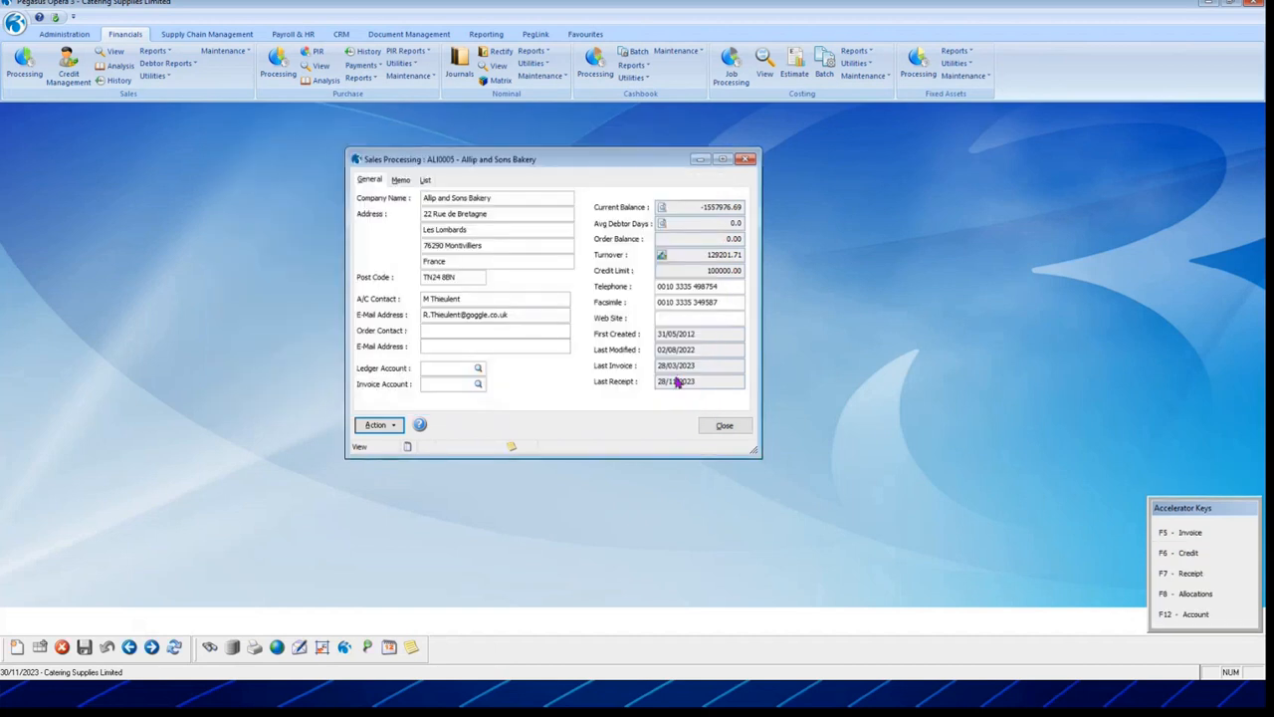
# Step: Check the Action menu without choosing anything, then close the Allip and Sons Bakery account
pyautogui.click(378, 425)
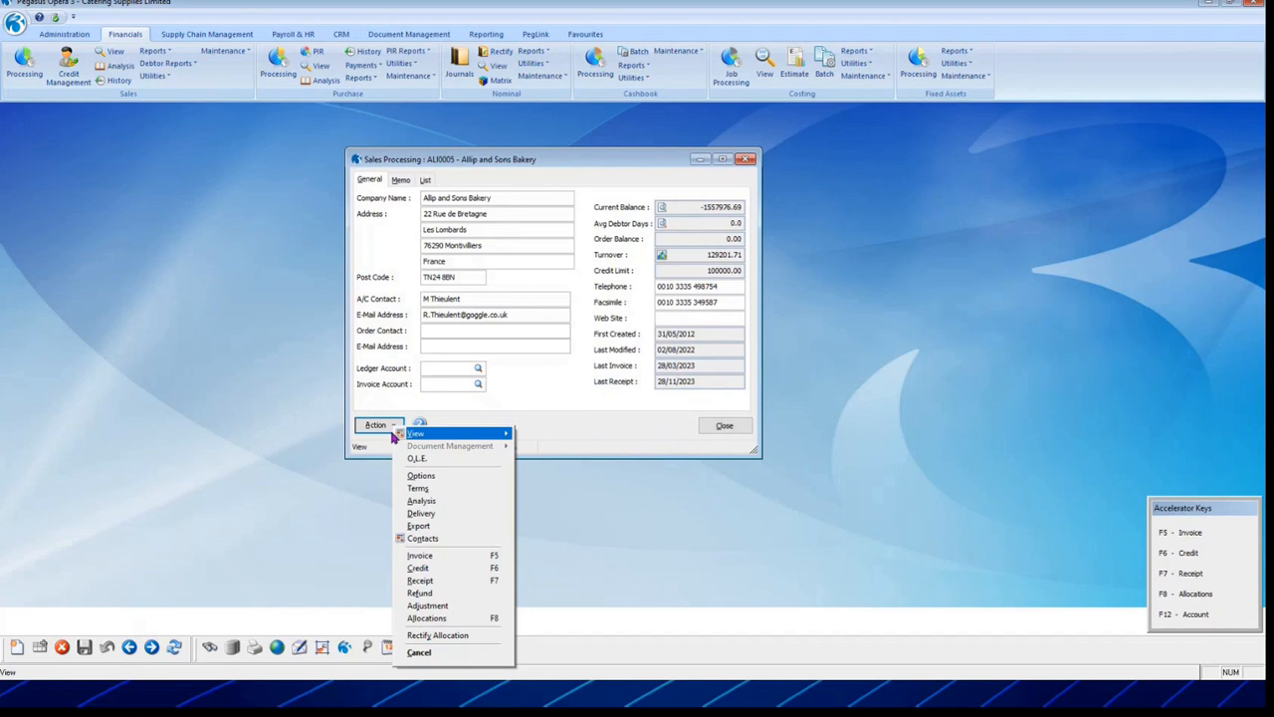
pyautogui.moveTo(448, 434)
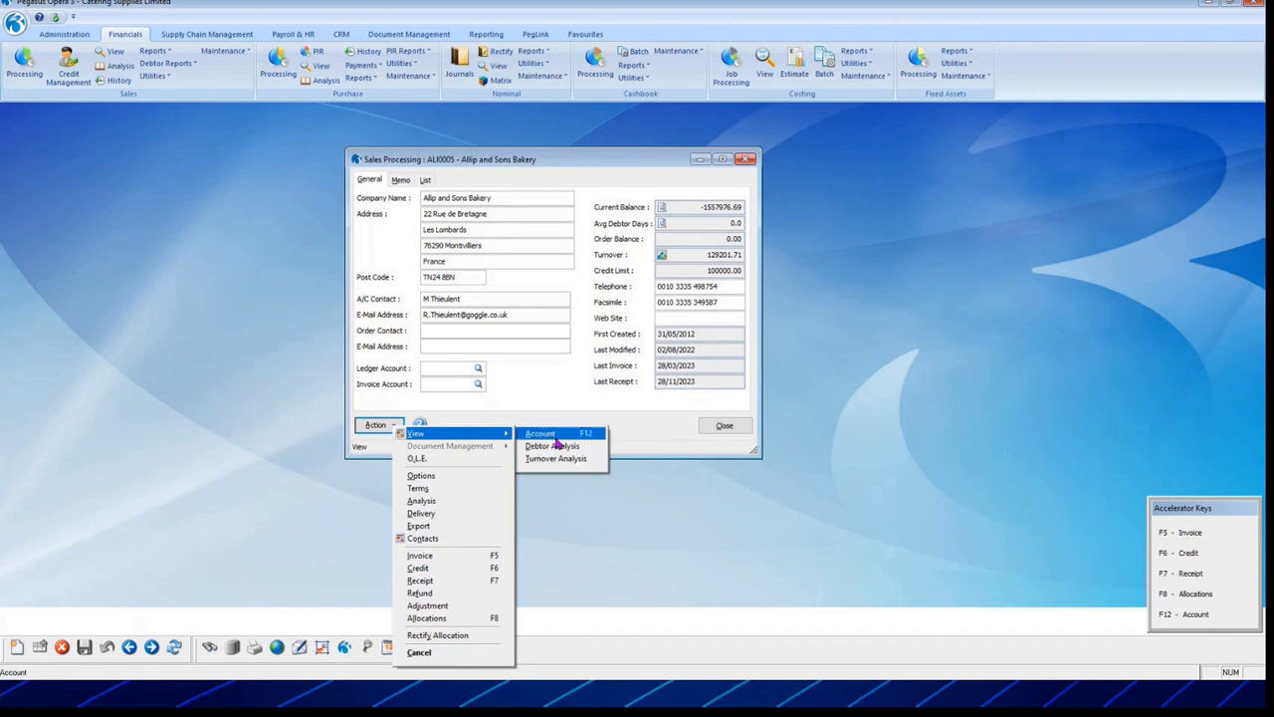
pyautogui.click(657, 421)
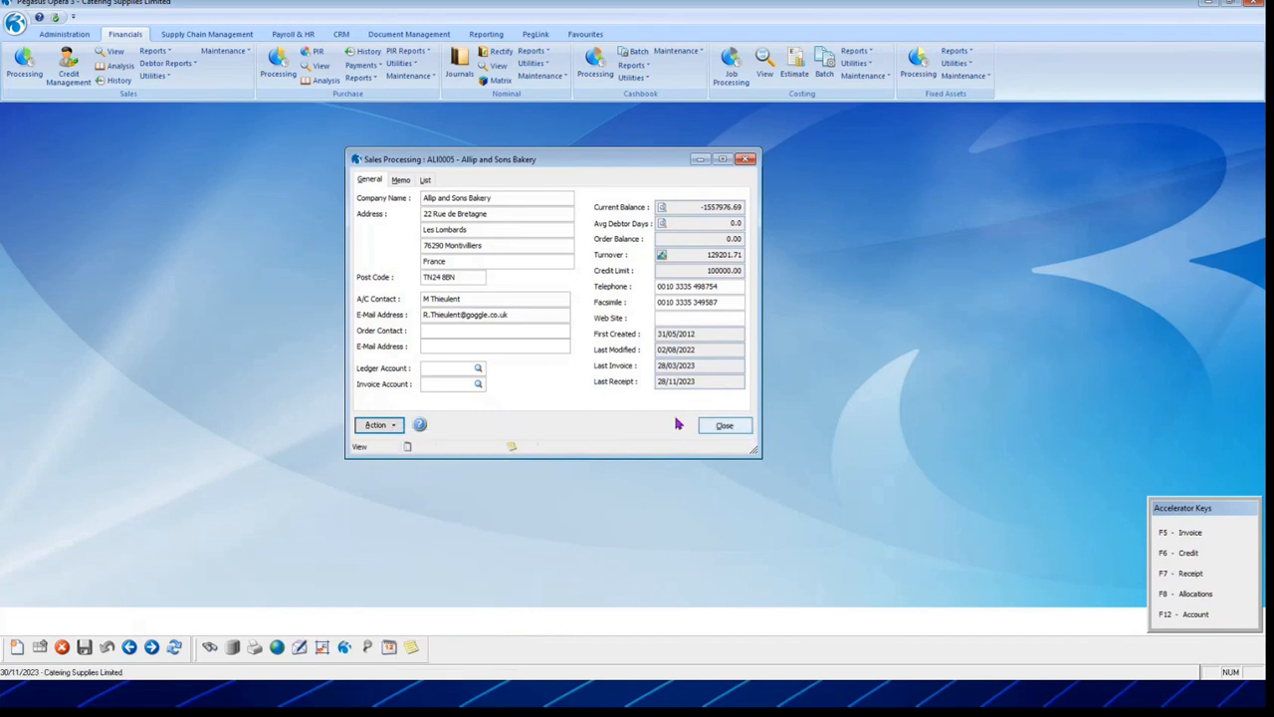
pyautogui.click(379, 425)
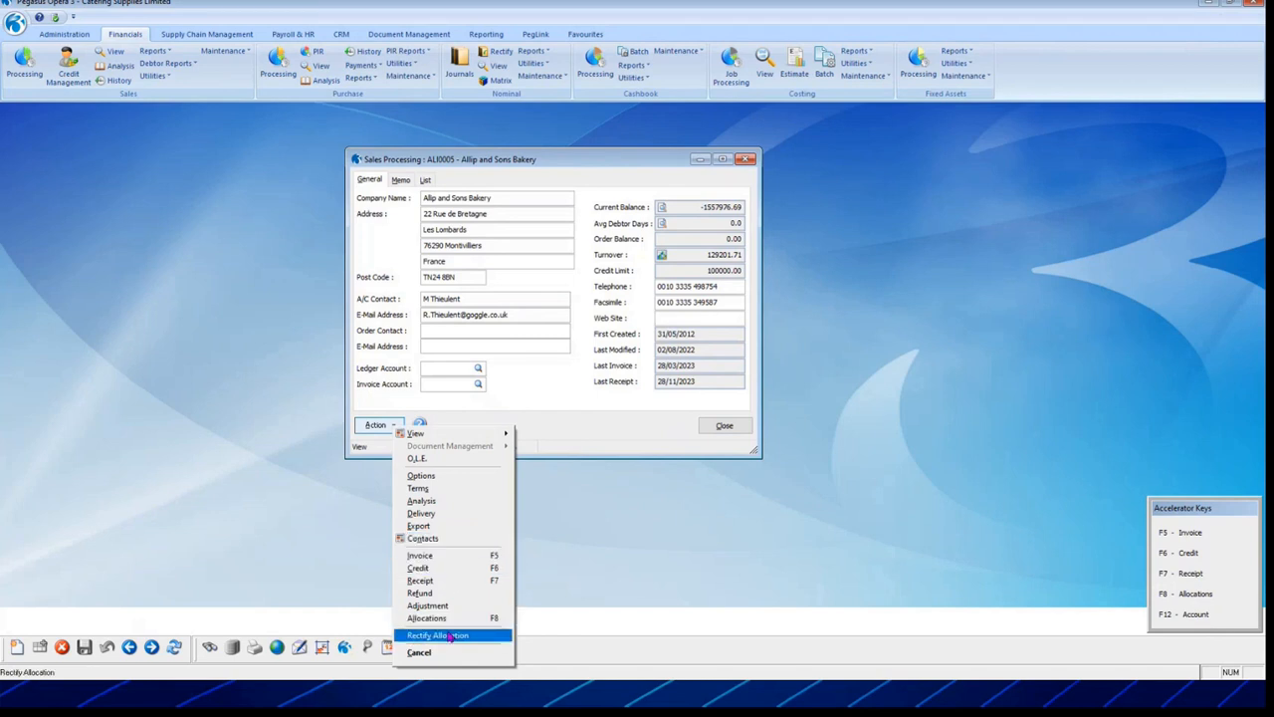
pyautogui.click(616, 423)
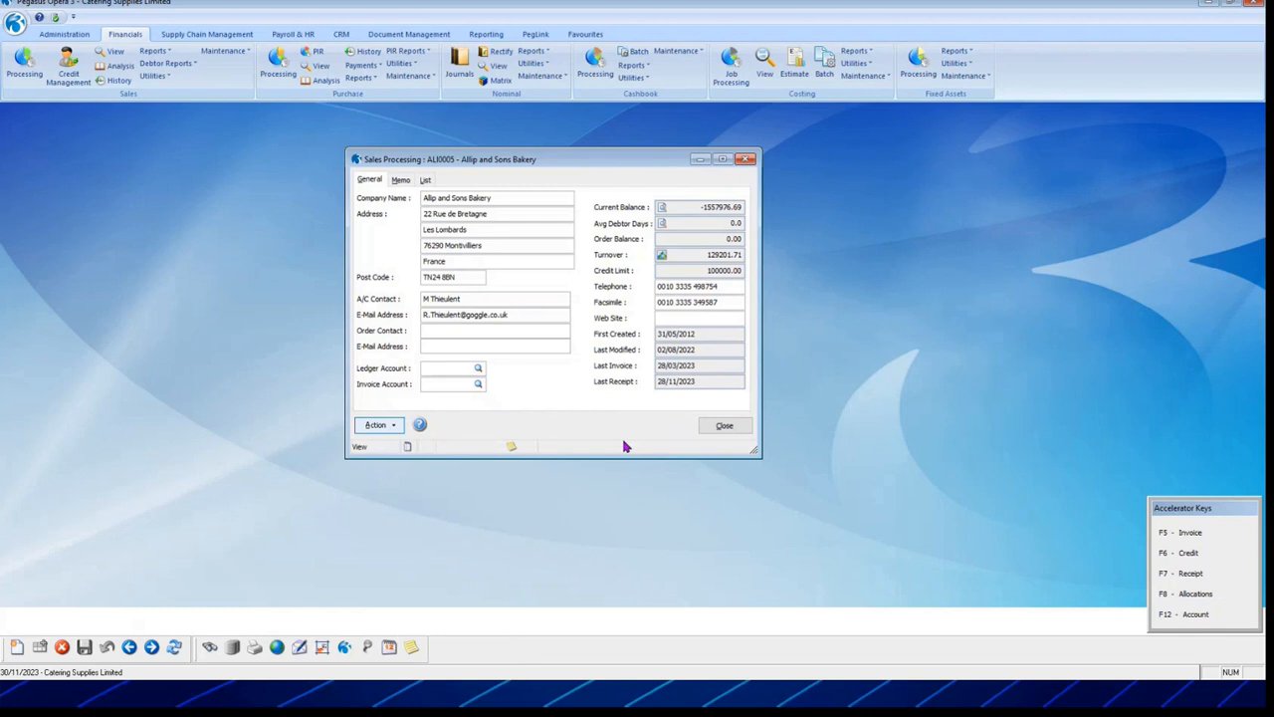
pyautogui.click(725, 426)
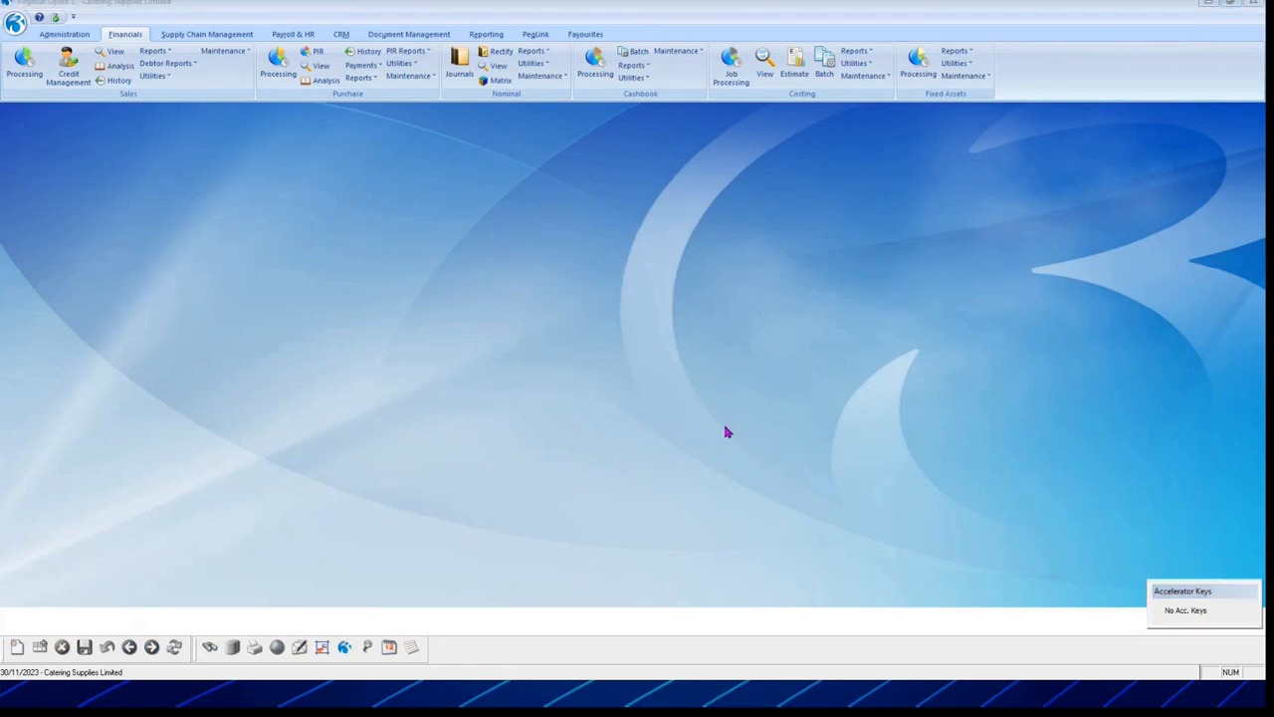
# Step: Advance the slideshow to tip 20, Opera 3 Importing, and play the 'Pegasus Opera 3 Import Routine' video
pyautogui.hotkey('alt', 'Tab')
pyautogui.click(974, 462)
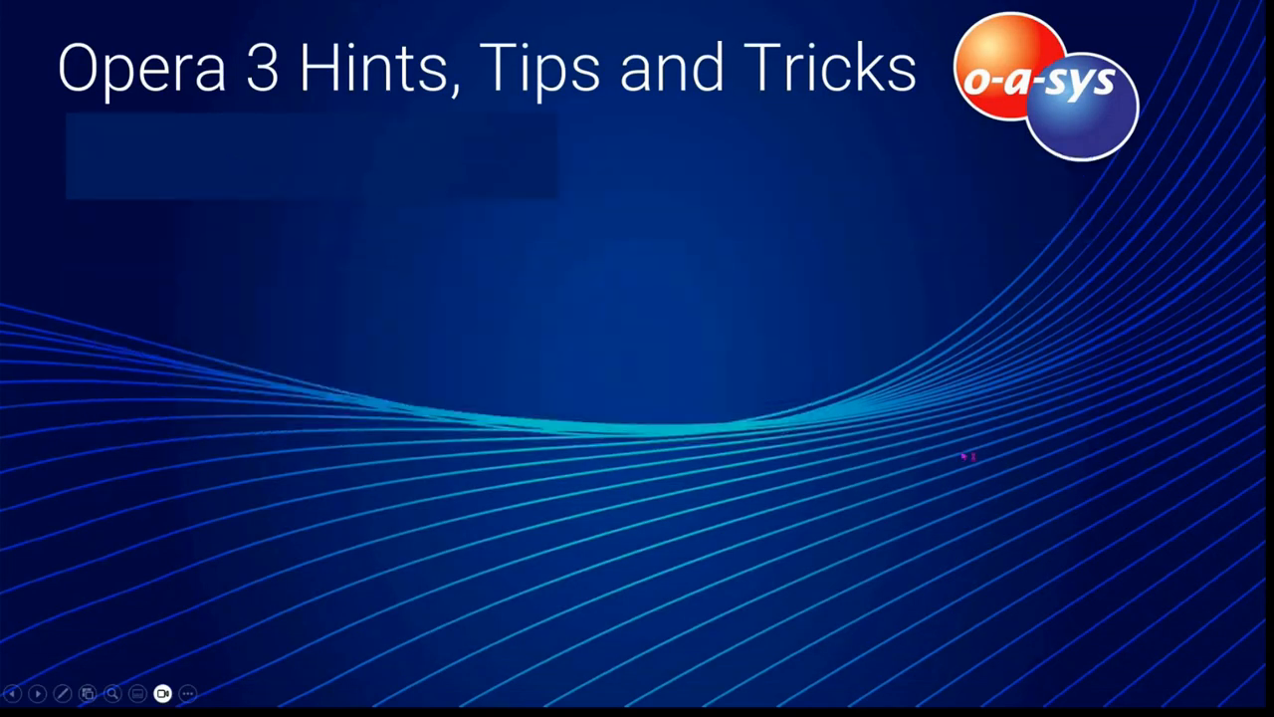
pyautogui.click(952, 451)
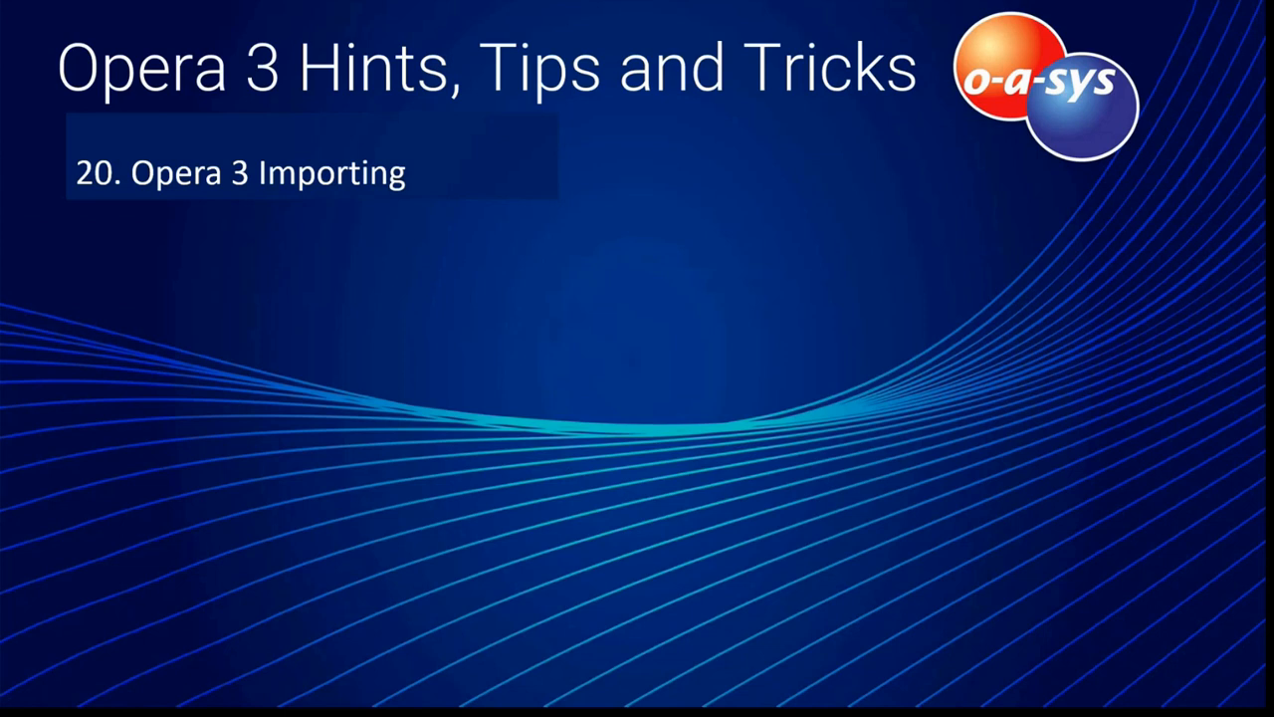
pyautogui.press('Right')
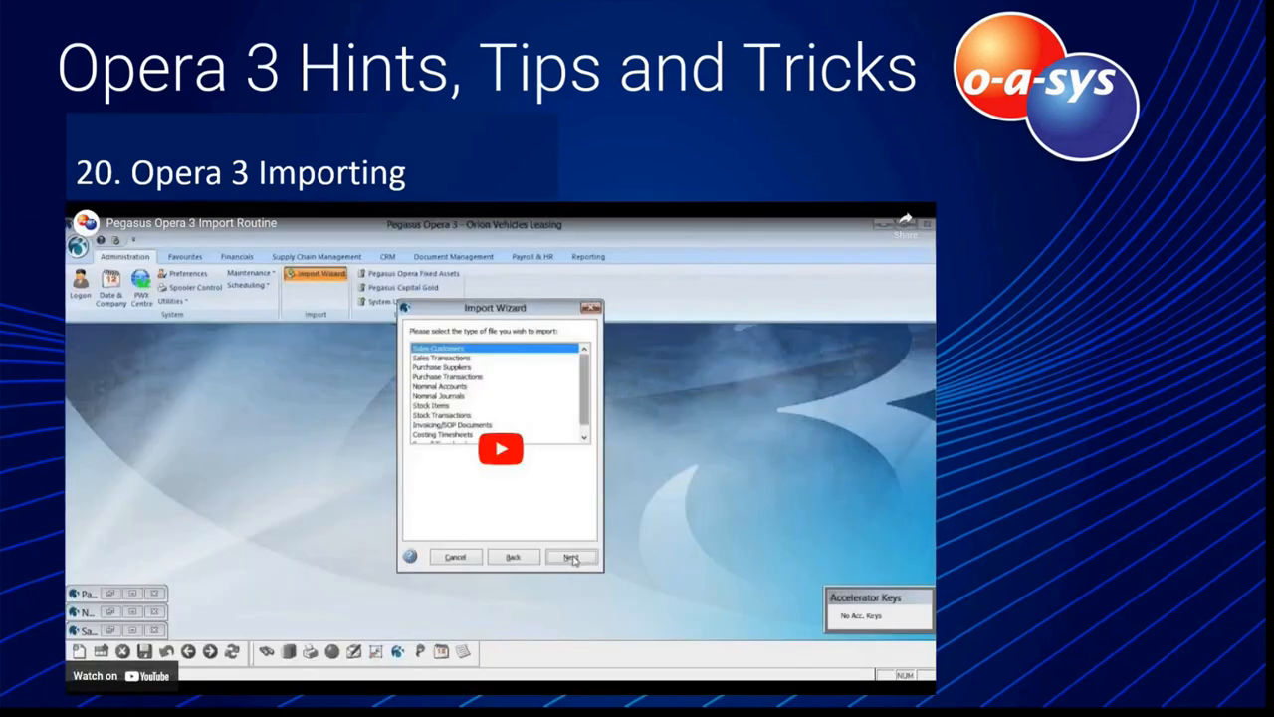
pyautogui.click(512, 451)
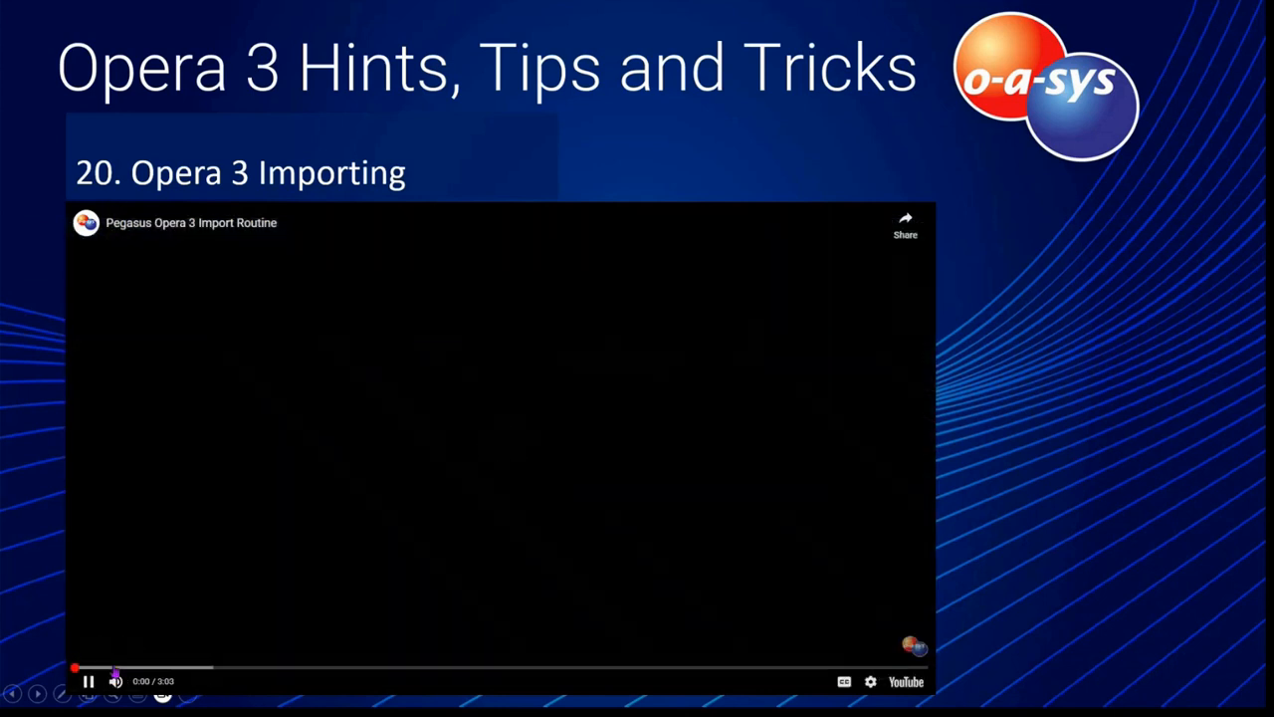
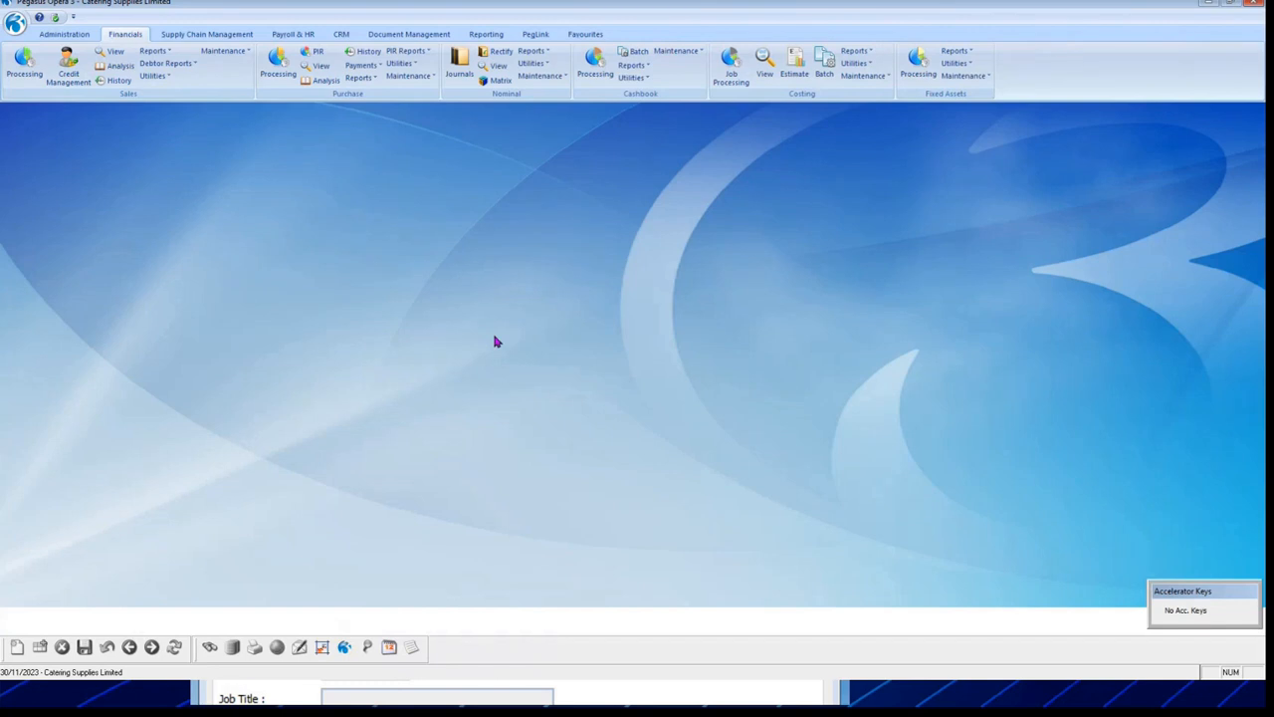
# Step: Browse the People Profiles list under Administration > Maintenance, select another person, then close it
pyautogui.click(33, 36)
pyautogui.click(228, 77)
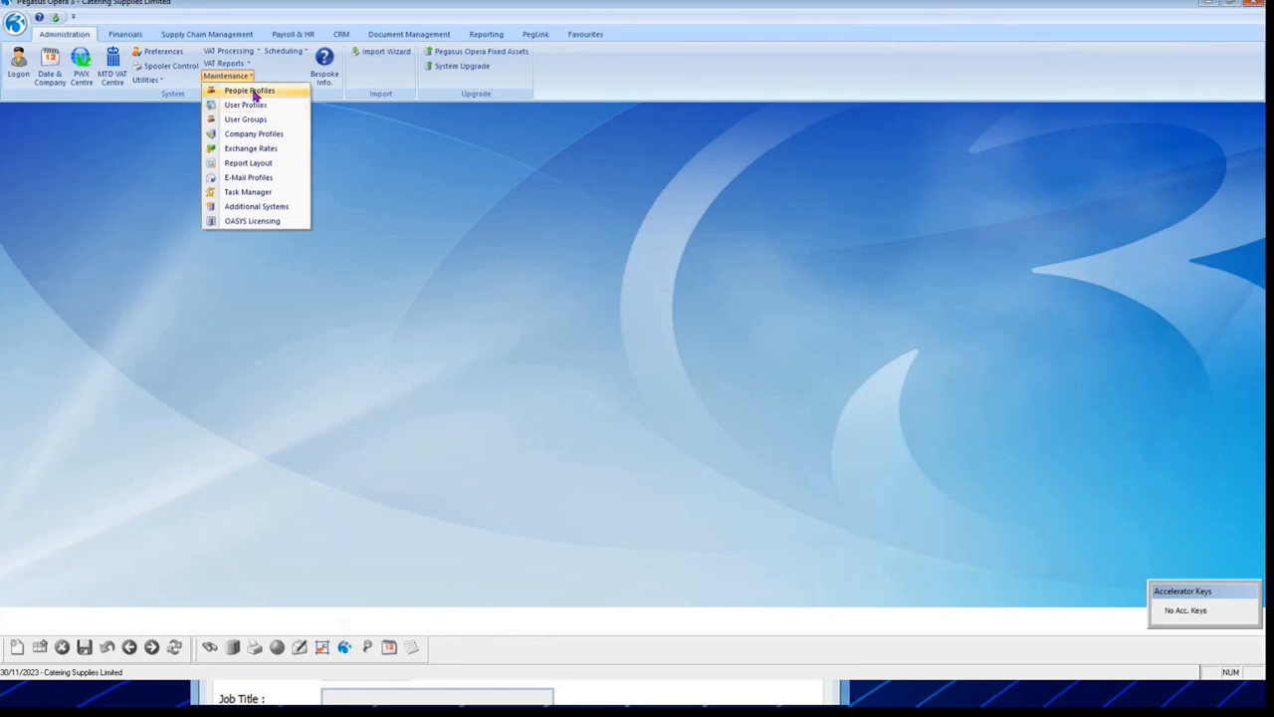
pyautogui.click(252, 93)
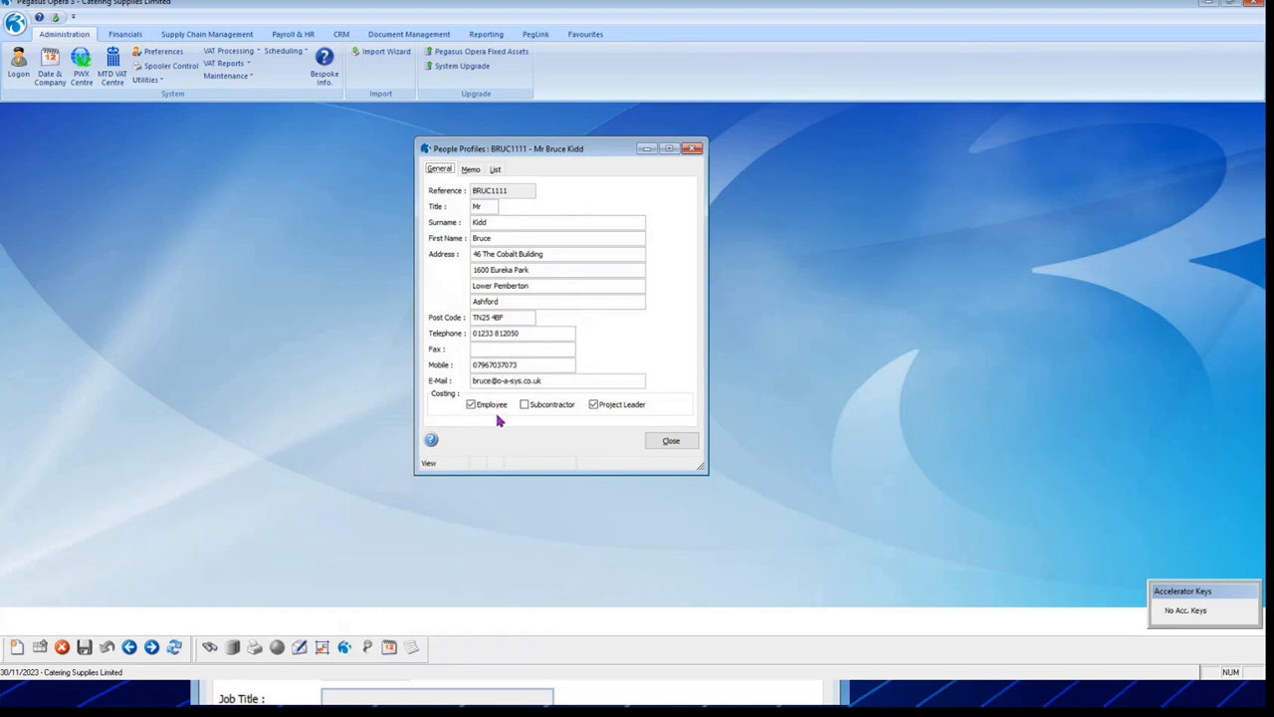
pyautogui.click(500, 171)
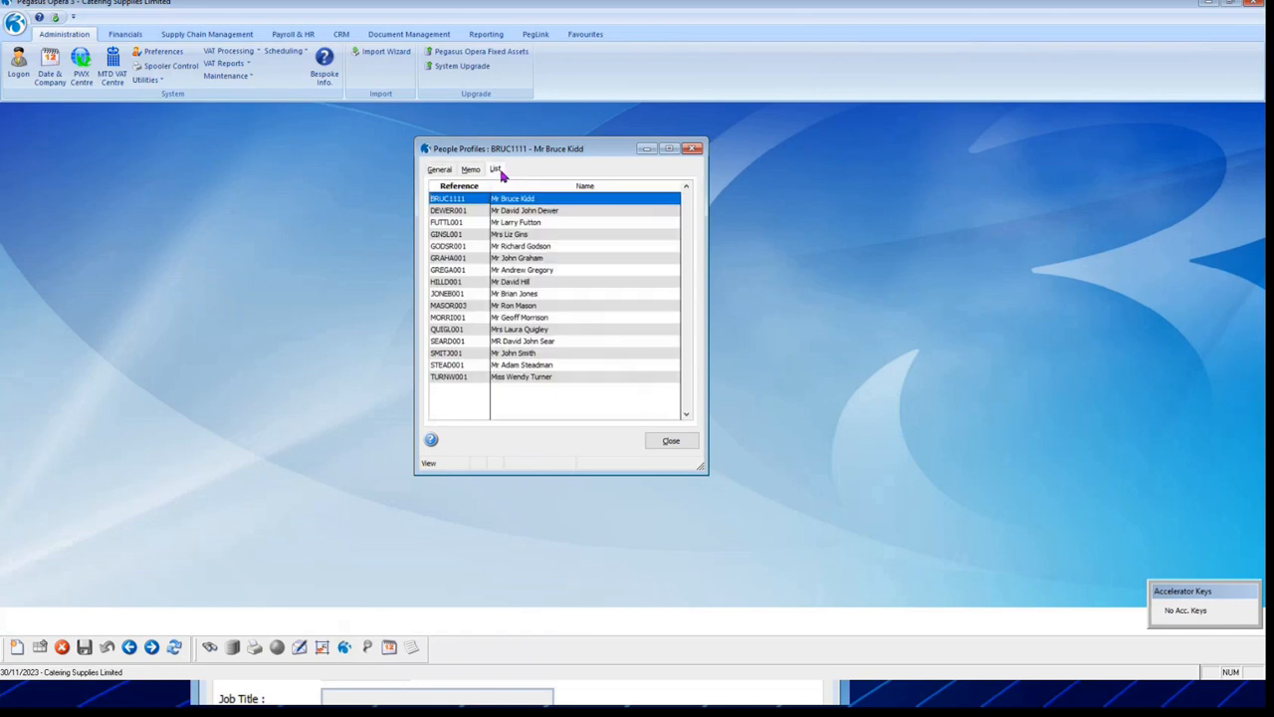
pyautogui.click(531, 343)
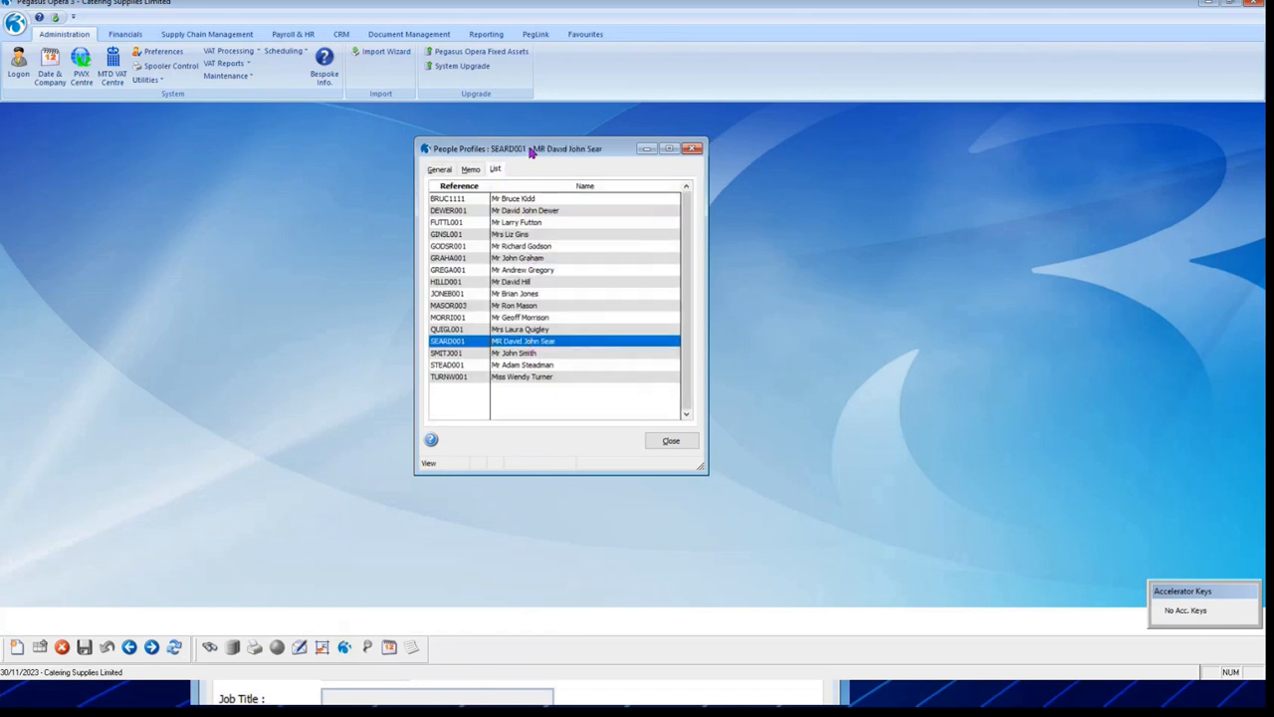
pyautogui.moveTo(535, 154); pyautogui.dragTo(720, 174)
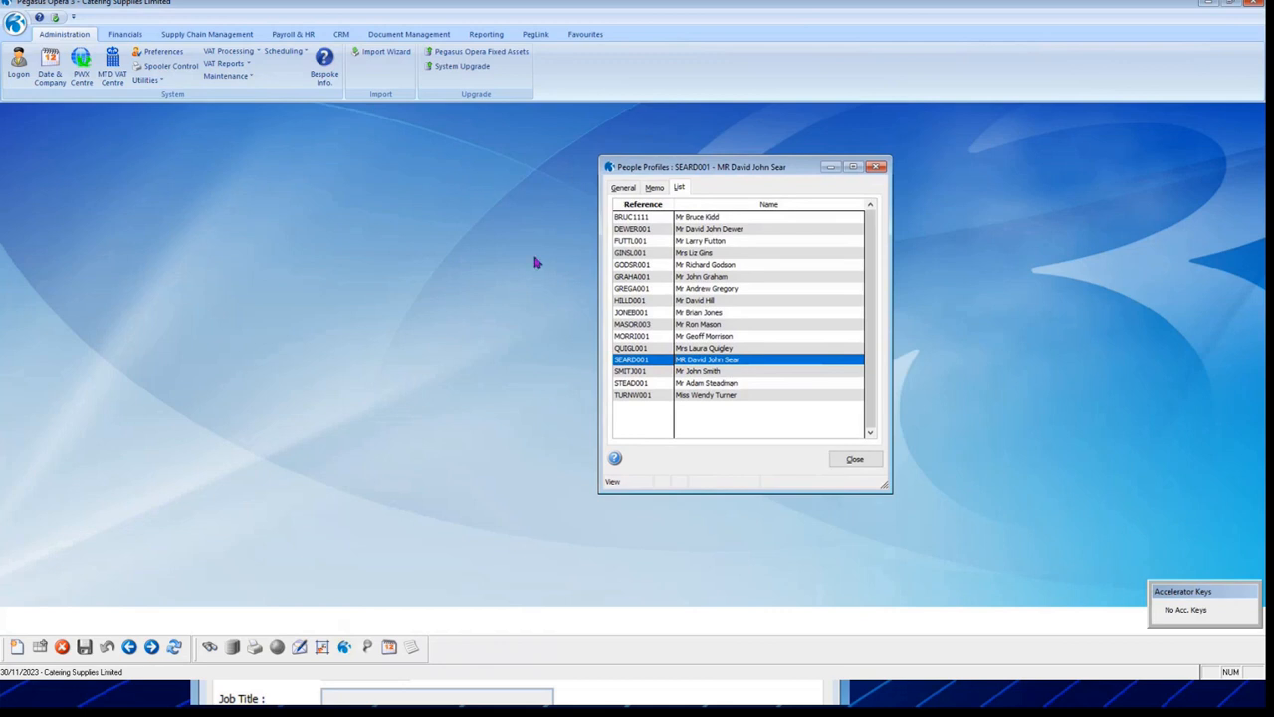
pyautogui.click(855, 460)
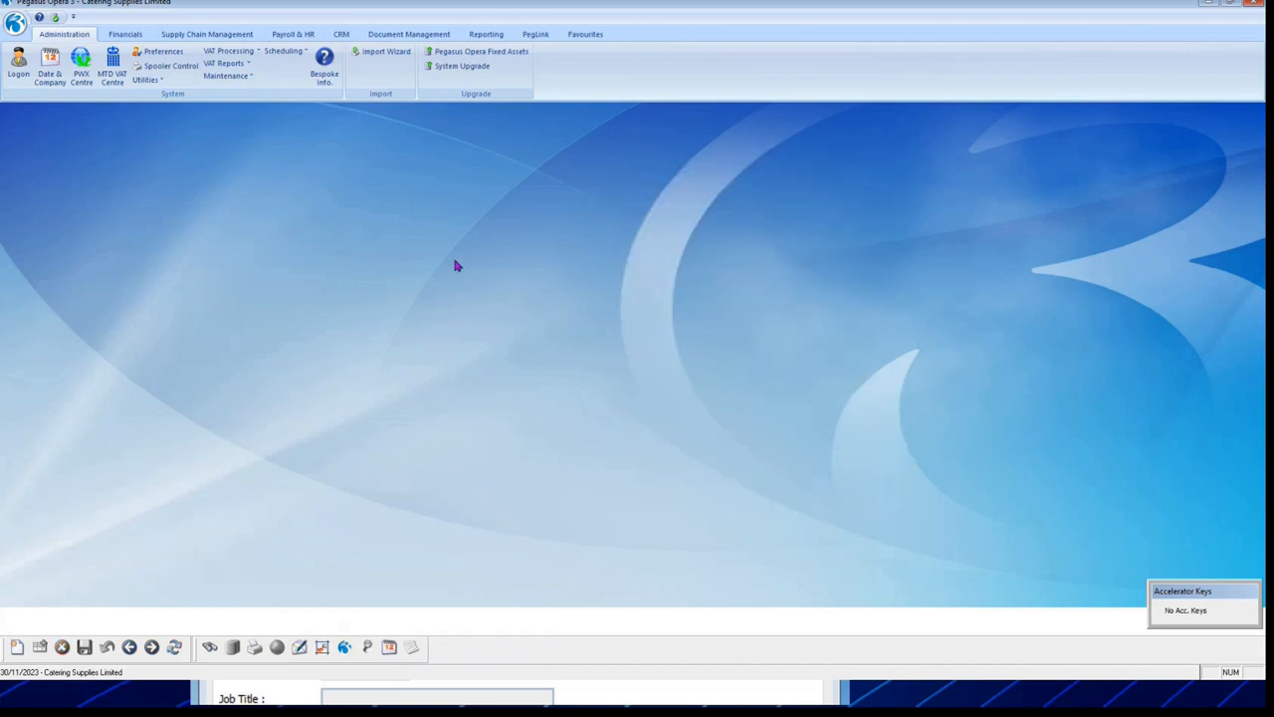
# Step: Open Payroll & HR Personnel Processing, accepting the selected payroll groups
pyautogui.click(292, 35)
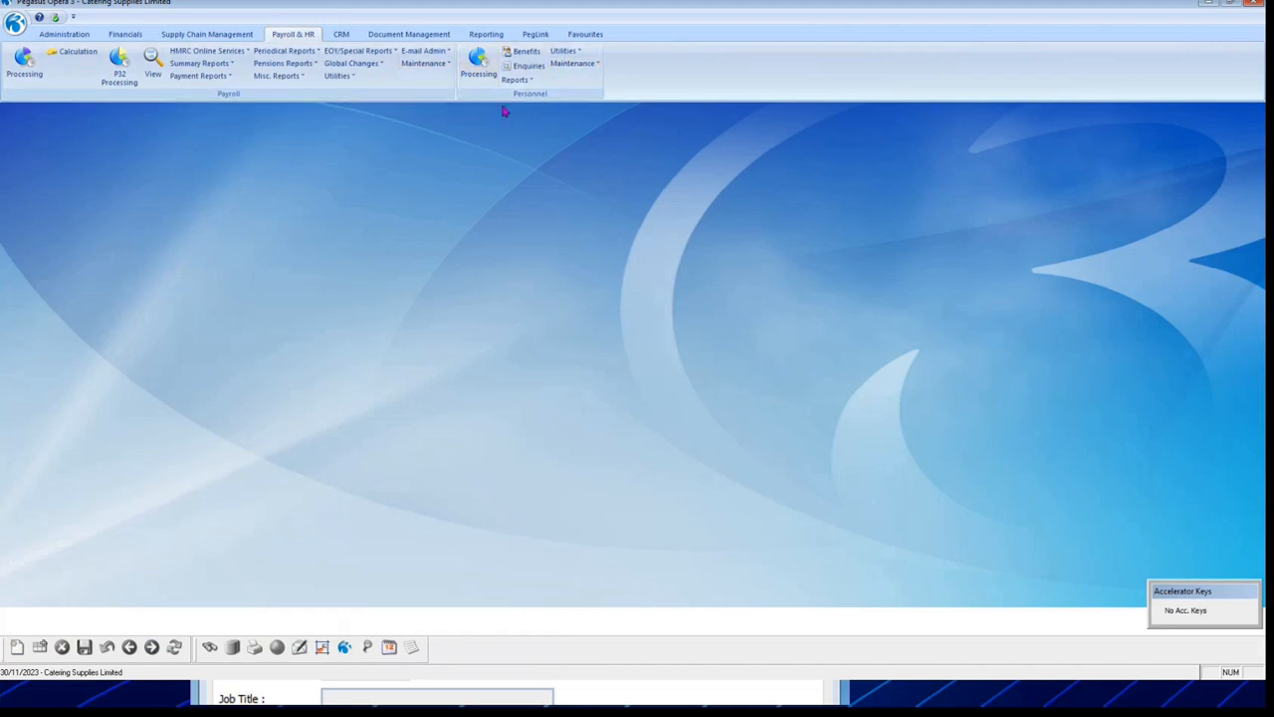
pyautogui.click(478, 65)
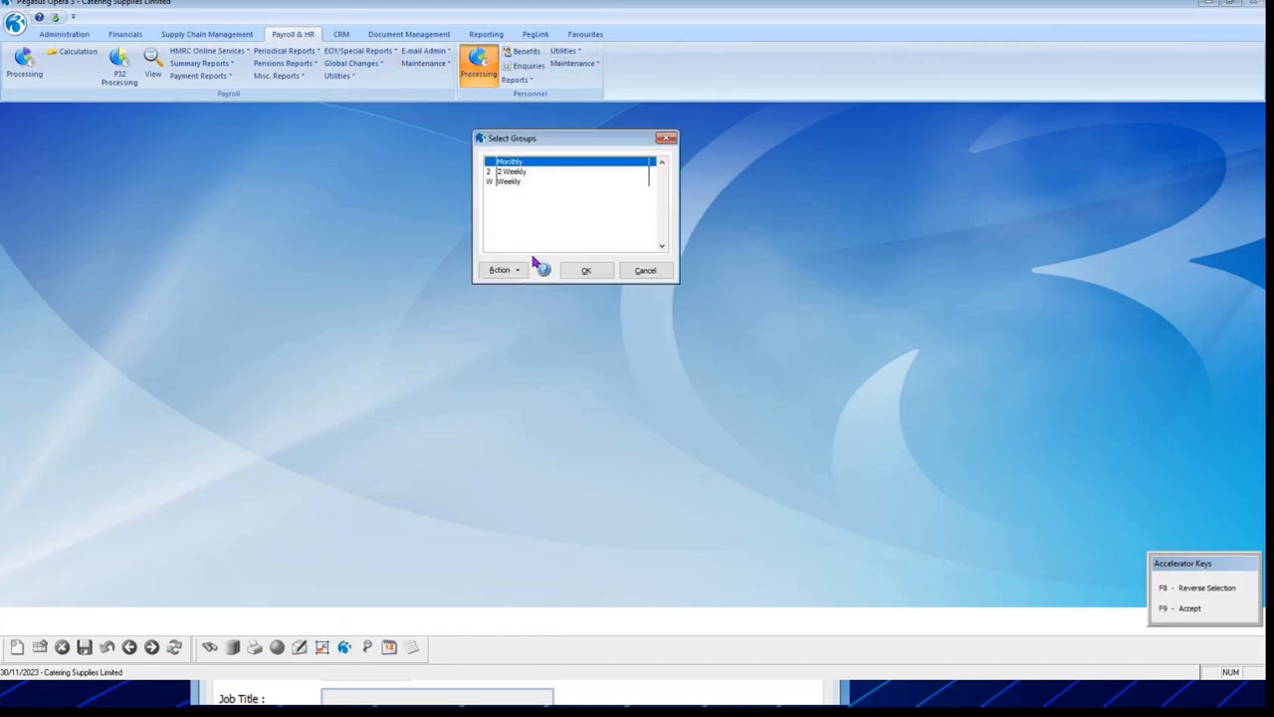
pyautogui.click(593, 276)
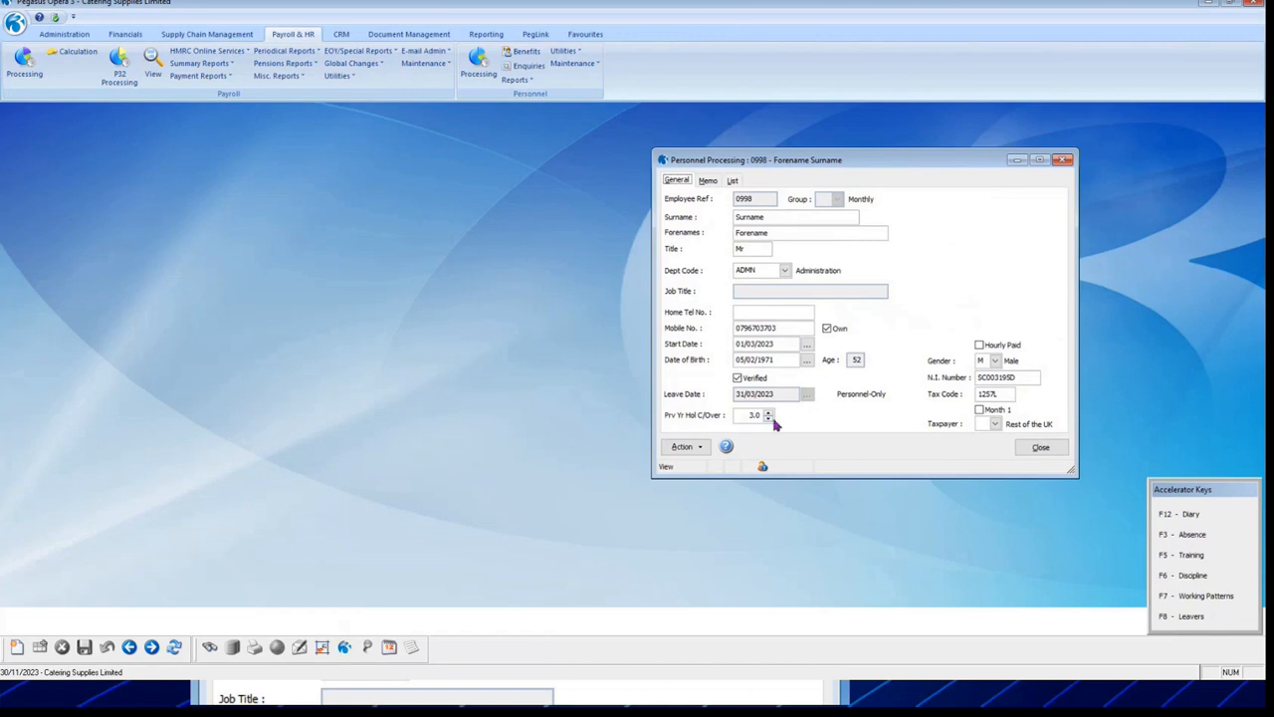
# Step: Try the employee's SSP Absence action, dismiss the personnel-only message, and close the record
pyautogui.click(700, 448)
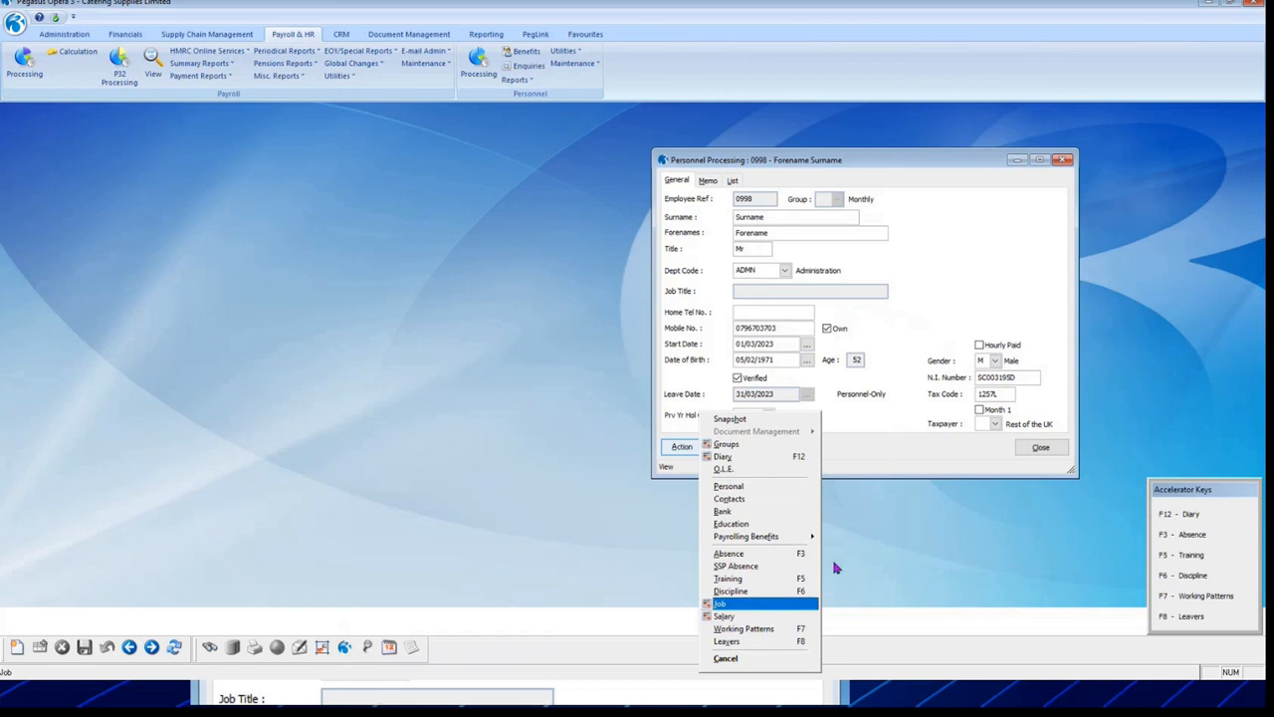
pyautogui.click(758, 568)
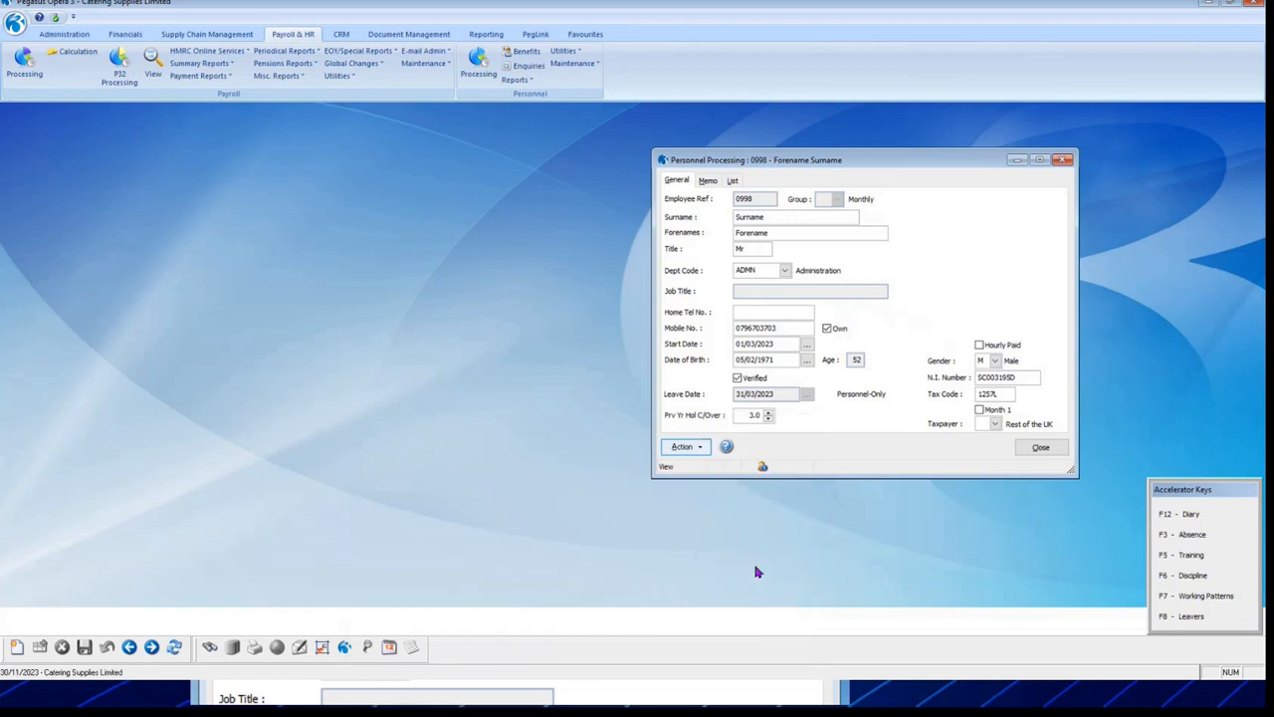
pyautogui.click(676, 388)
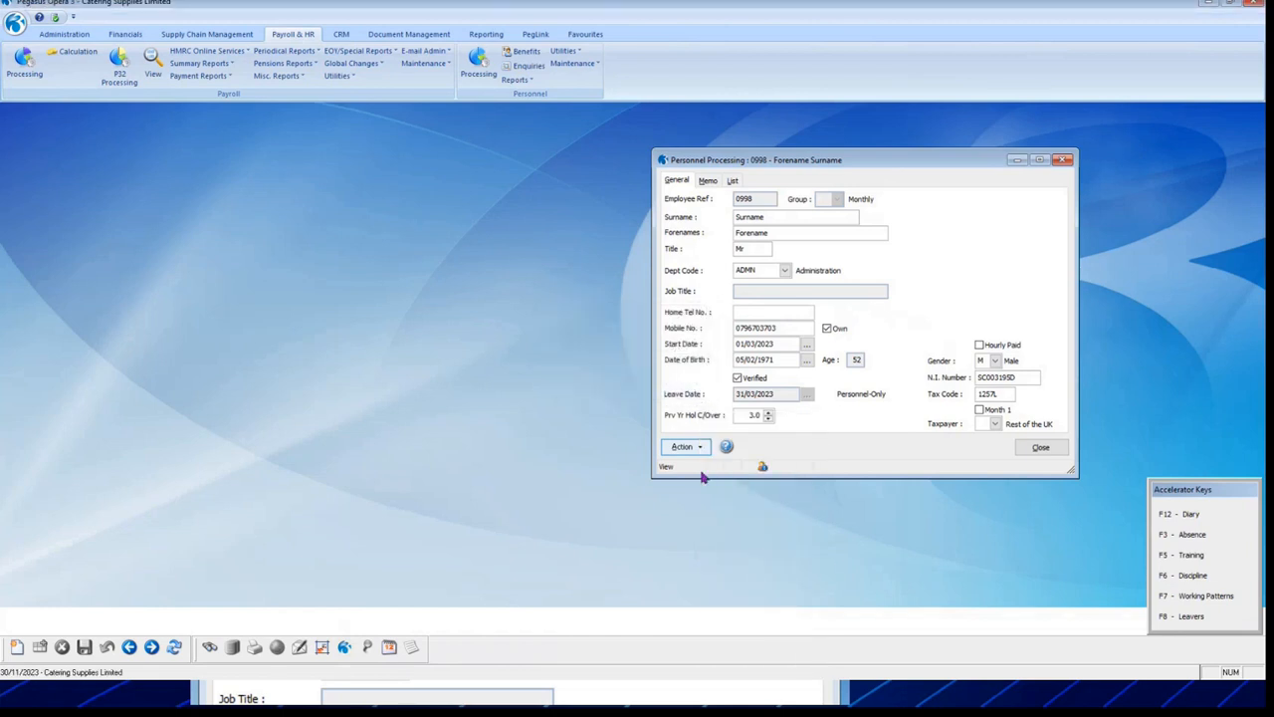
pyautogui.click(1041, 448)
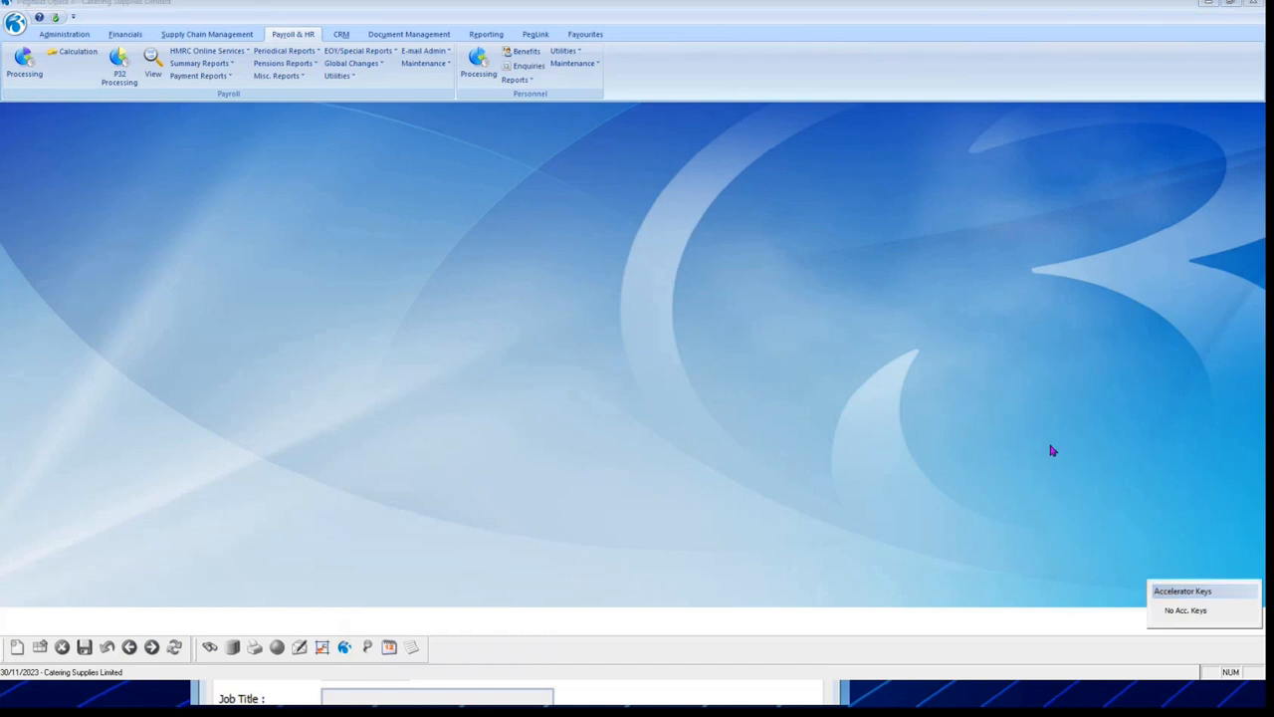
# Step: Back in the slideshow, reveal tips 23. Stock Landed Costs and 24. Opera 3 Consolidation
pyautogui.hotkey('alt', 'Tab')
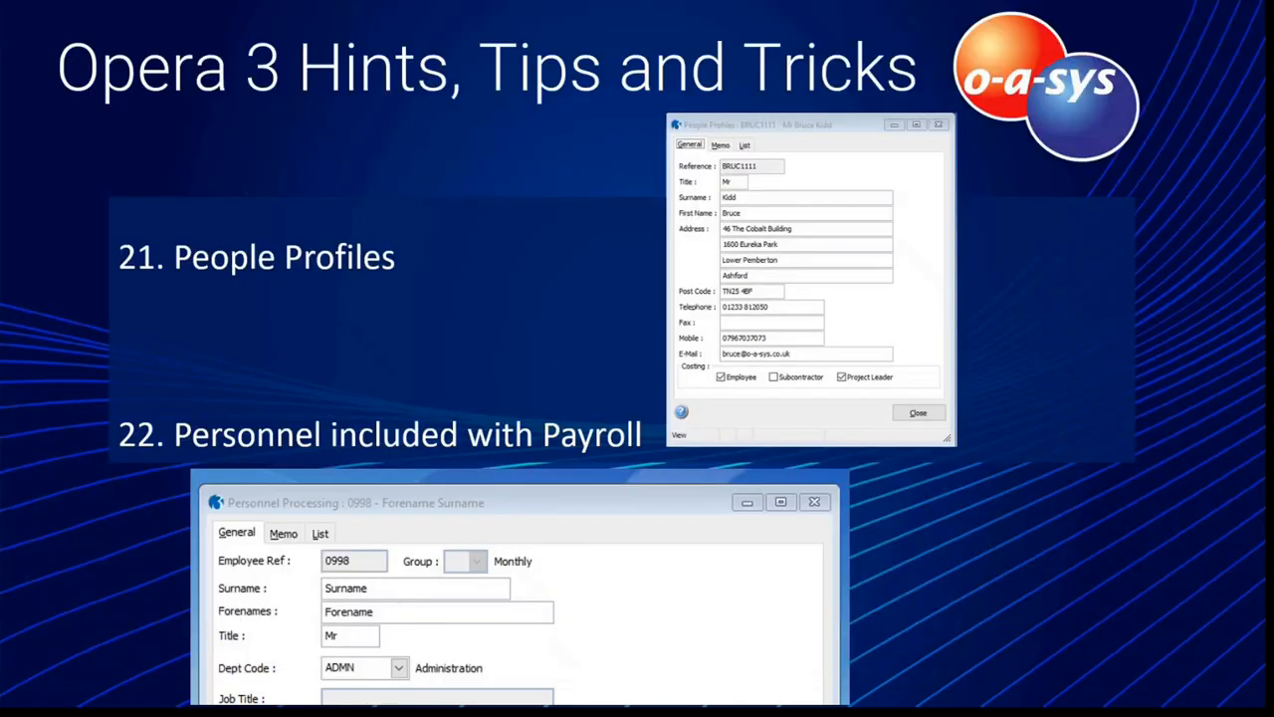
pyautogui.click(922, 536)
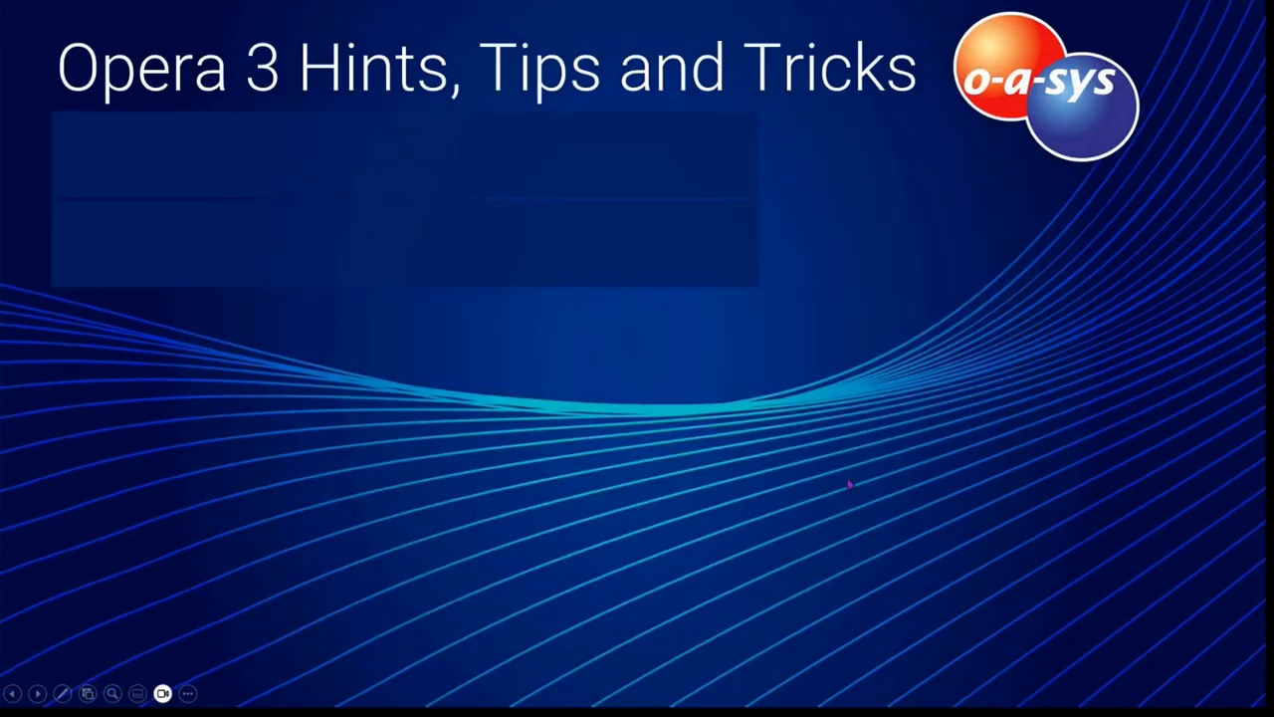
pyautogui.click(787, 428)
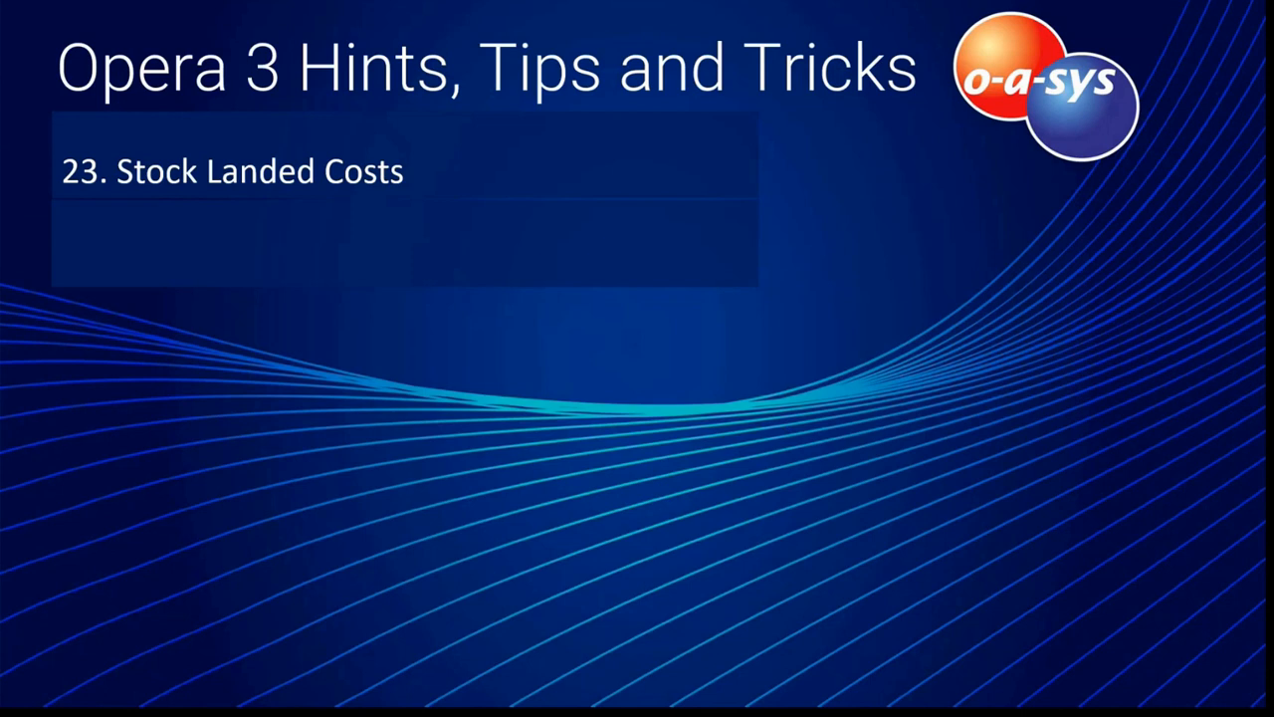
pyautogui.press('Right')
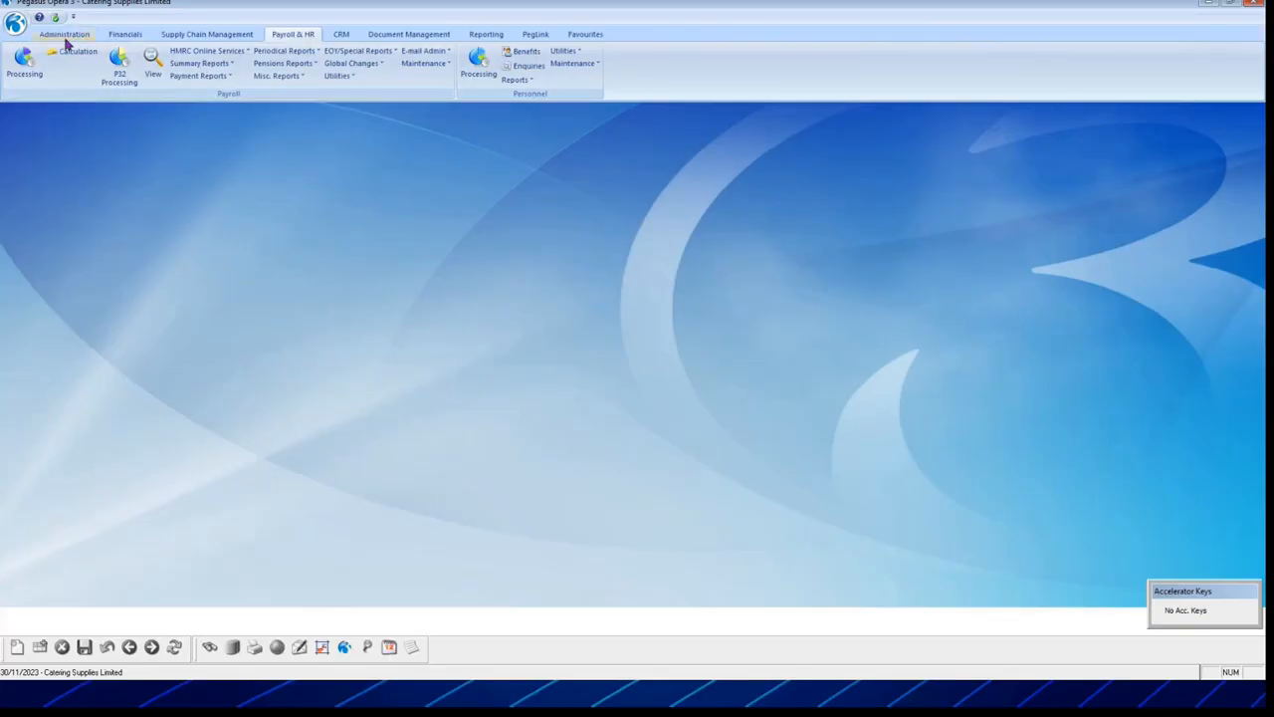
# Step: Check the company's enabled application options in Company Profiles, then close it
pyautogui.click(65, 36)
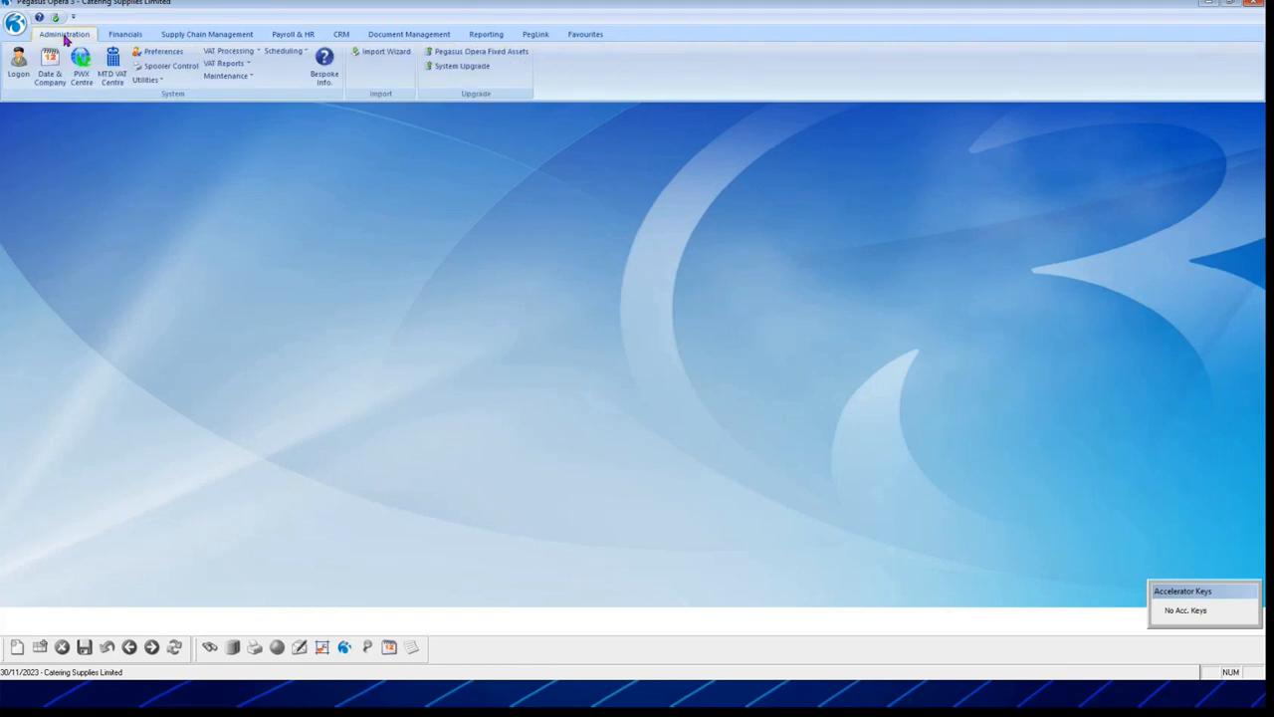
pyautogui.click(227, 75)
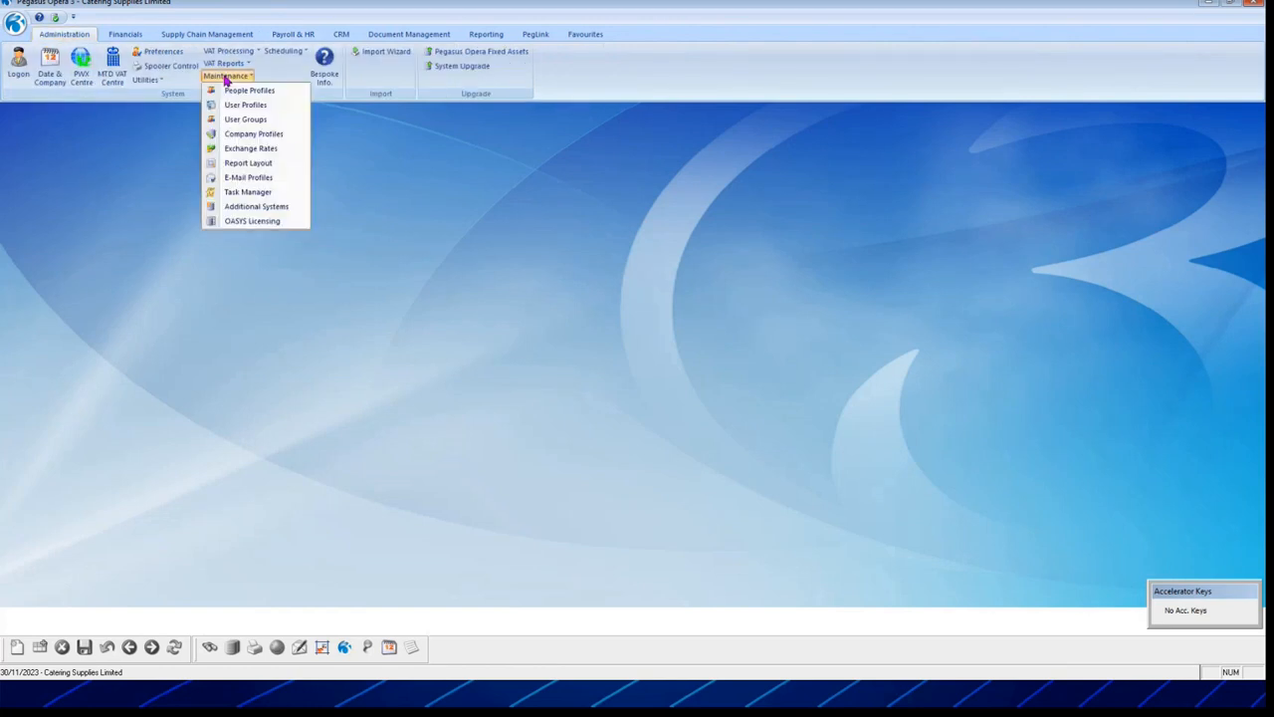
pyautogui.click(266, 137)
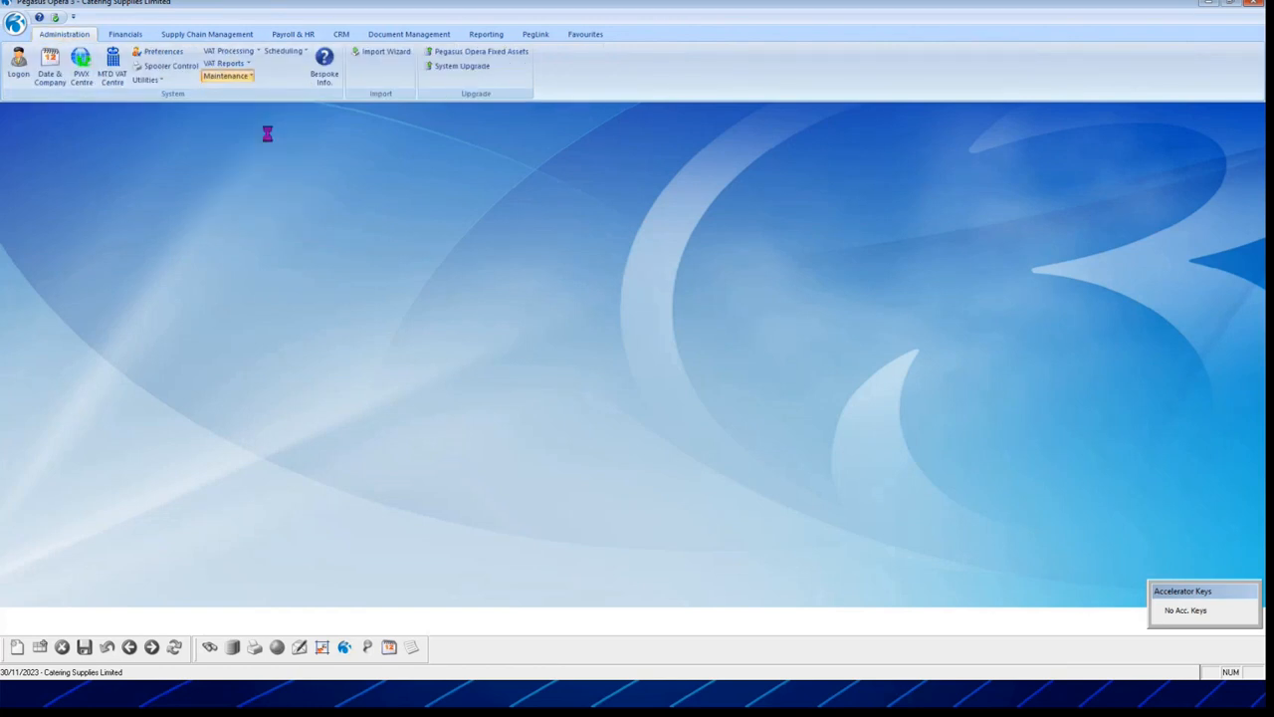
pyautogui.click(344, 81)
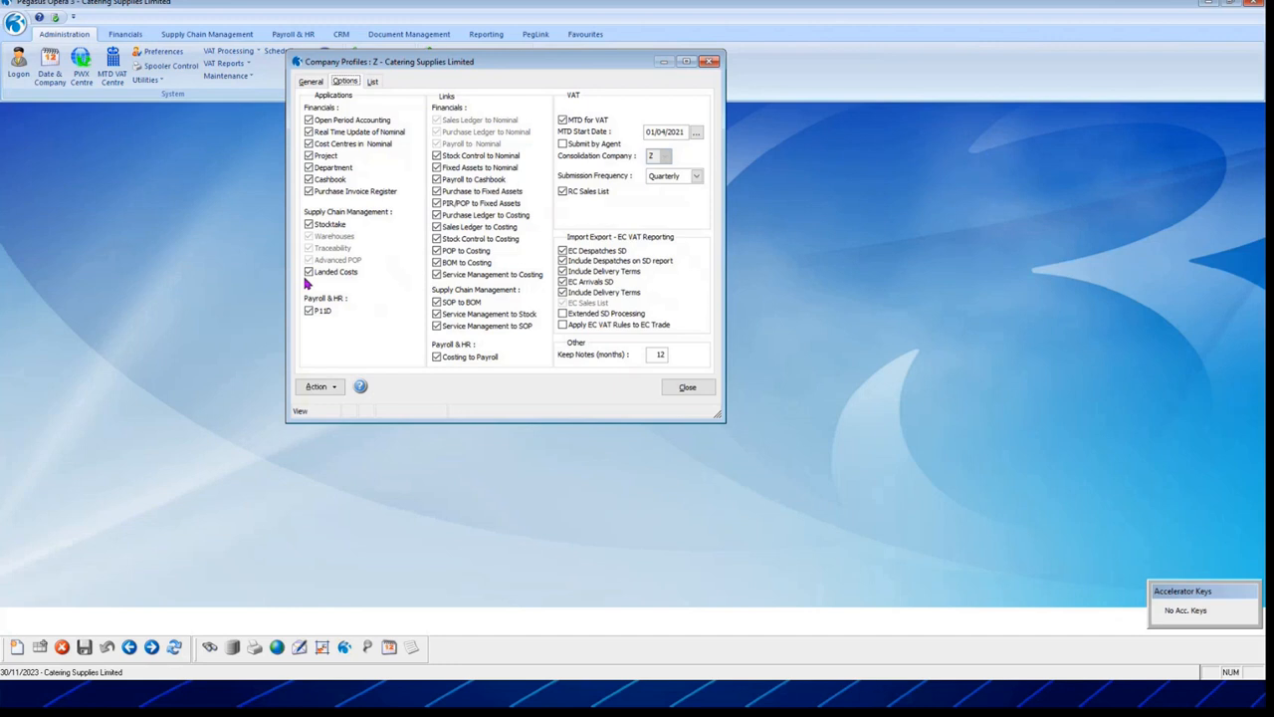
pyautogui.click(695, 390)
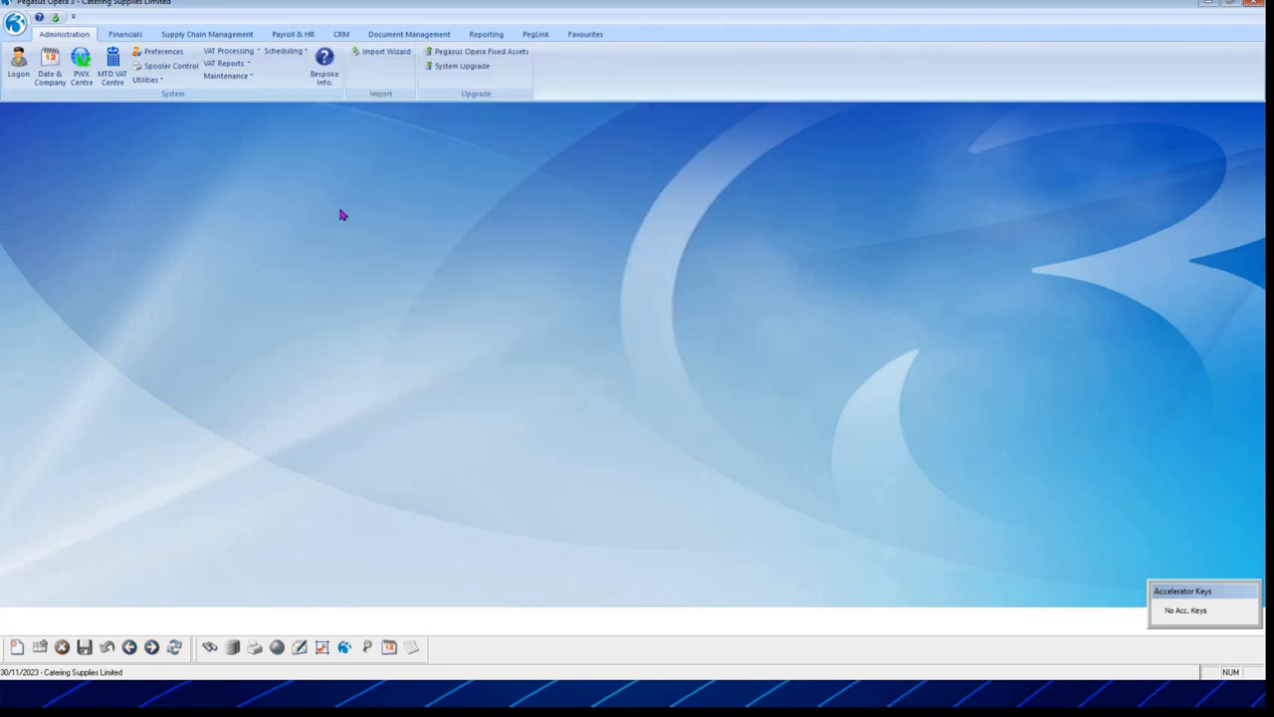
# Step: Open Landed Cost Groups and Landed Cost Types side by side and list all groups
pyautogui.click(207, 35)
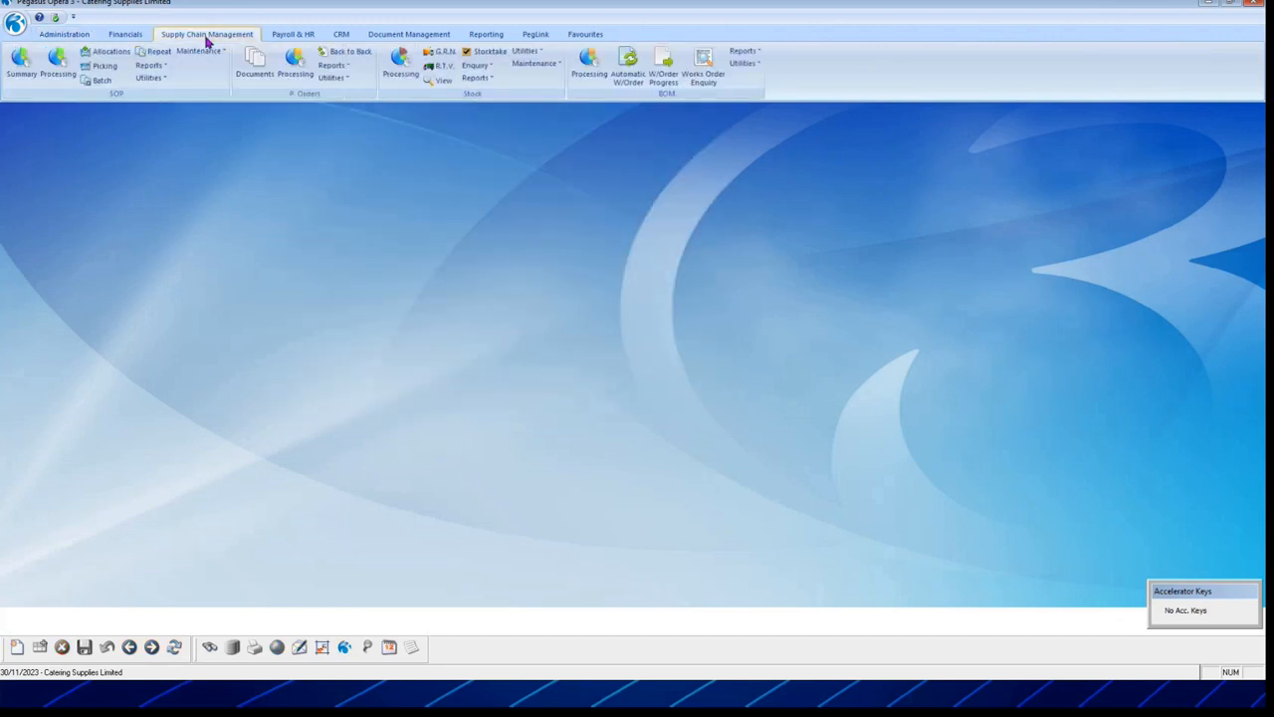
pyautogui.click(539, 63)
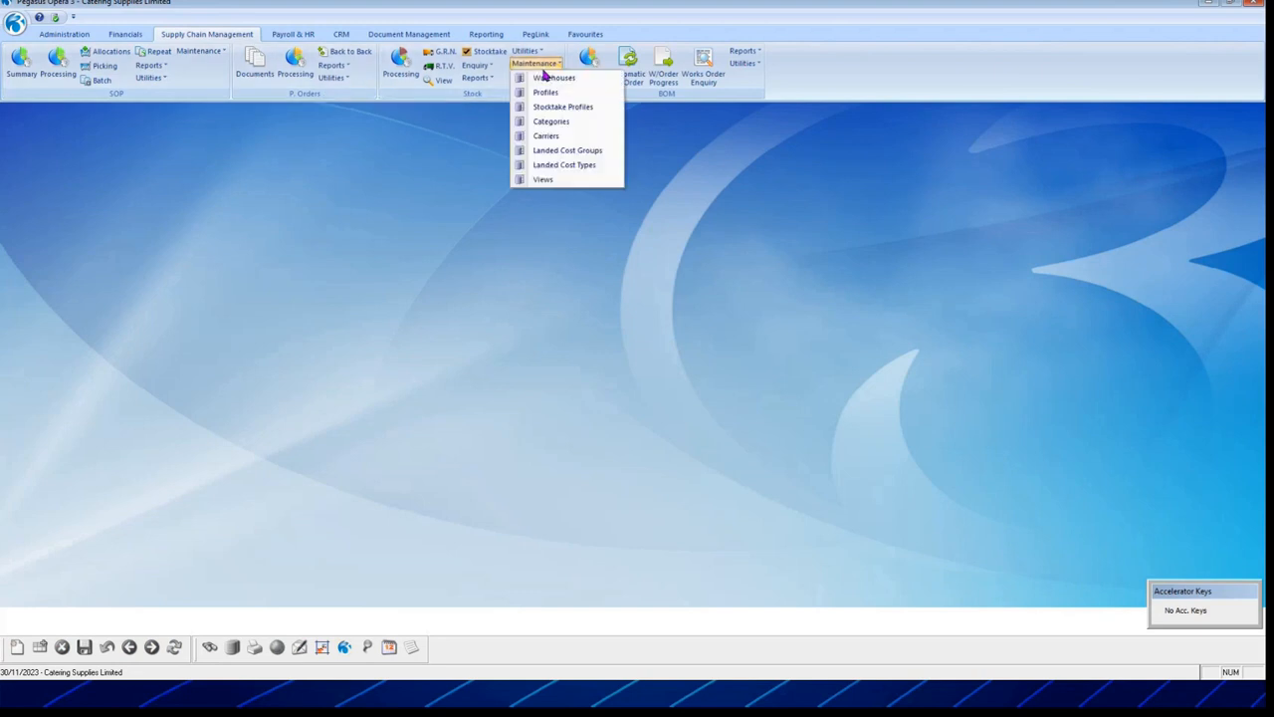
pyautogui.click(593, 151)
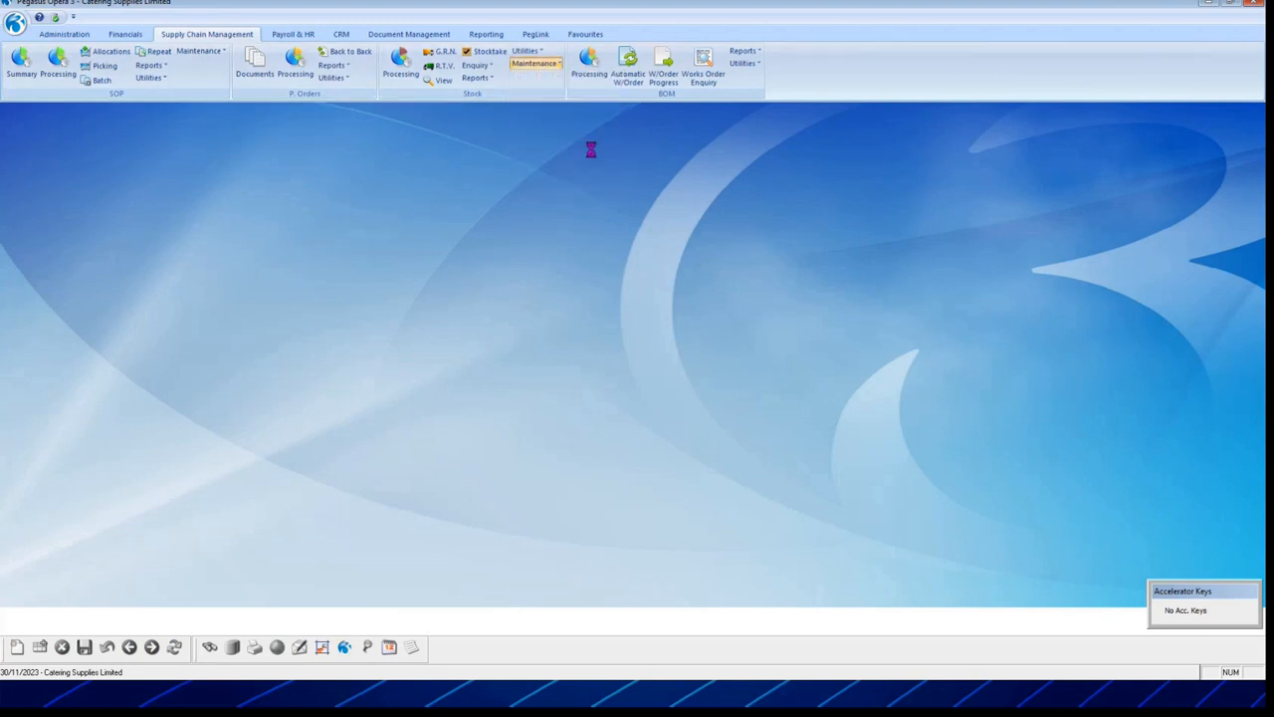
pyautogui.click(538, 63)
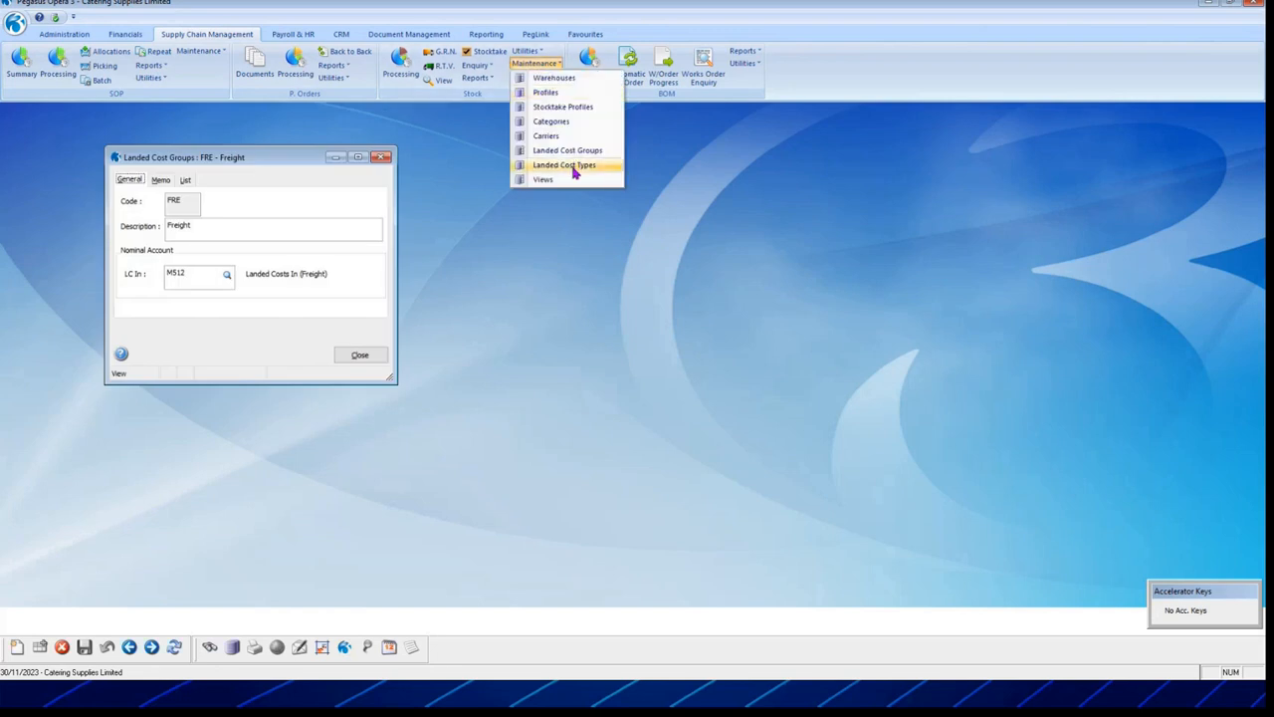
pyautogui.click(572, 165)
pyautogui.moveTo(571, 169); pyautogui.dragTo(807, 208)
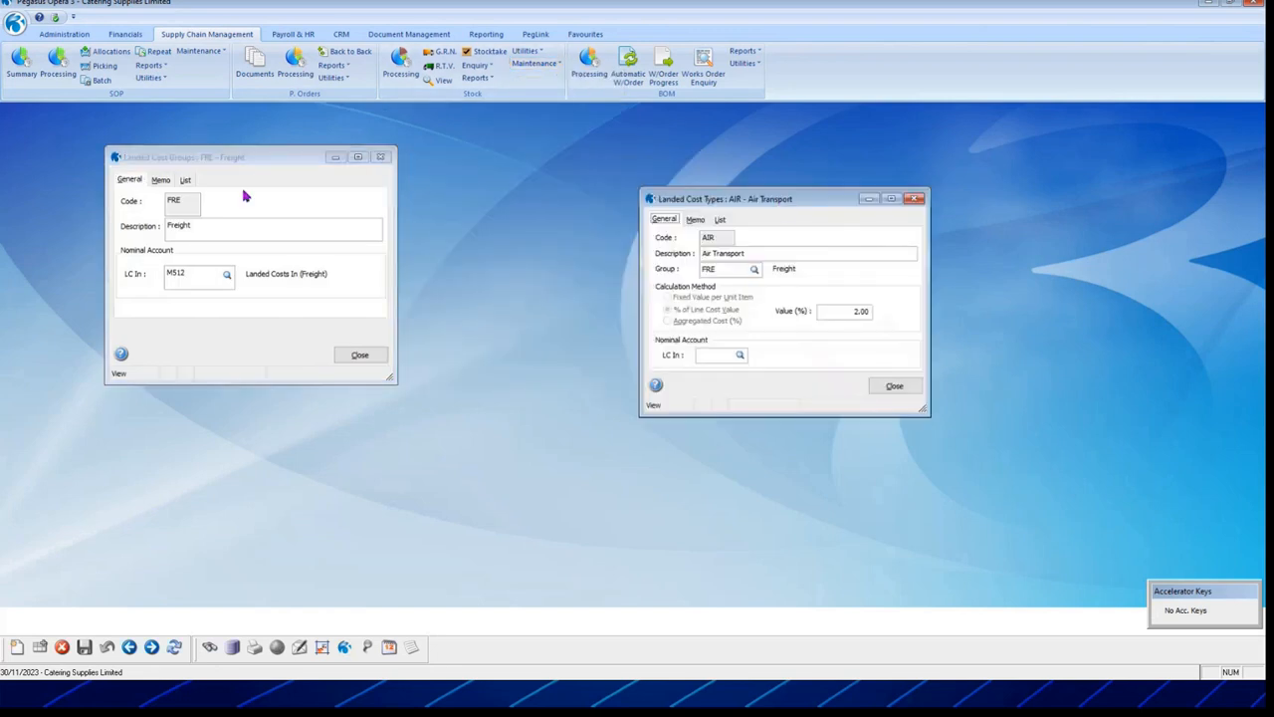
pyautogui.click(190, 180)
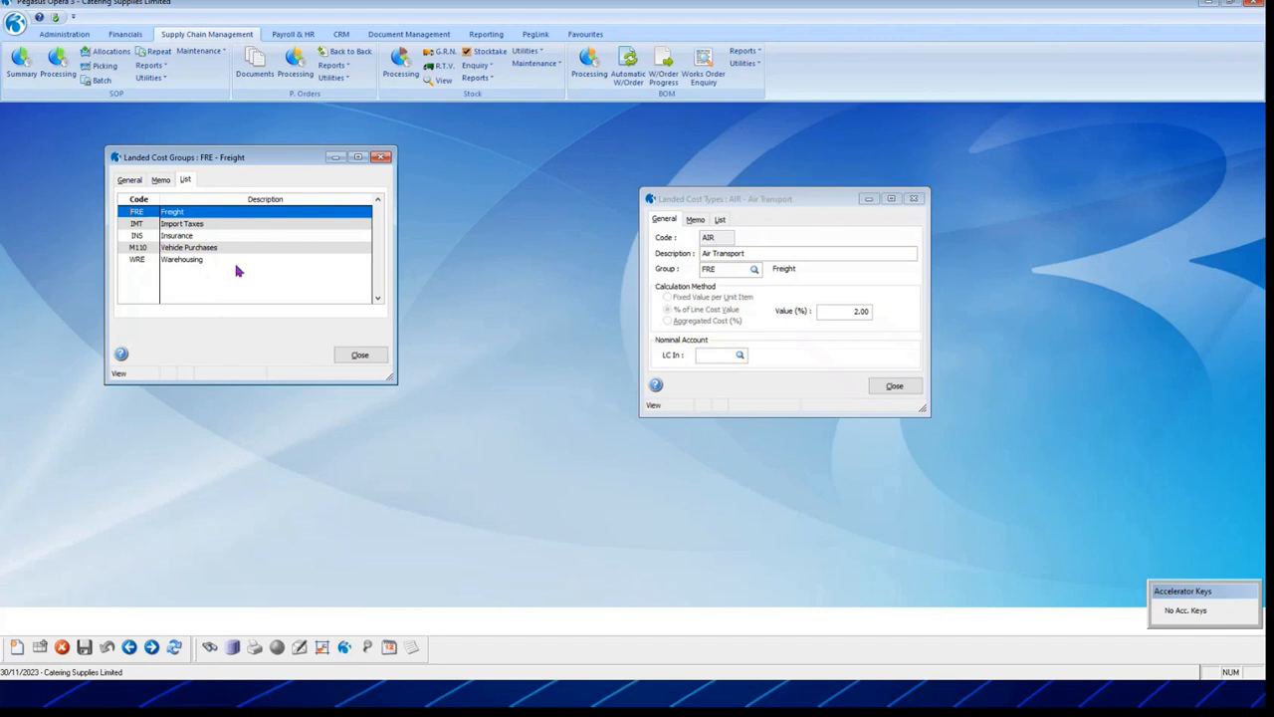
pyautogui.moveTo(754, 199); pyautogui.dragTo(577, 165)
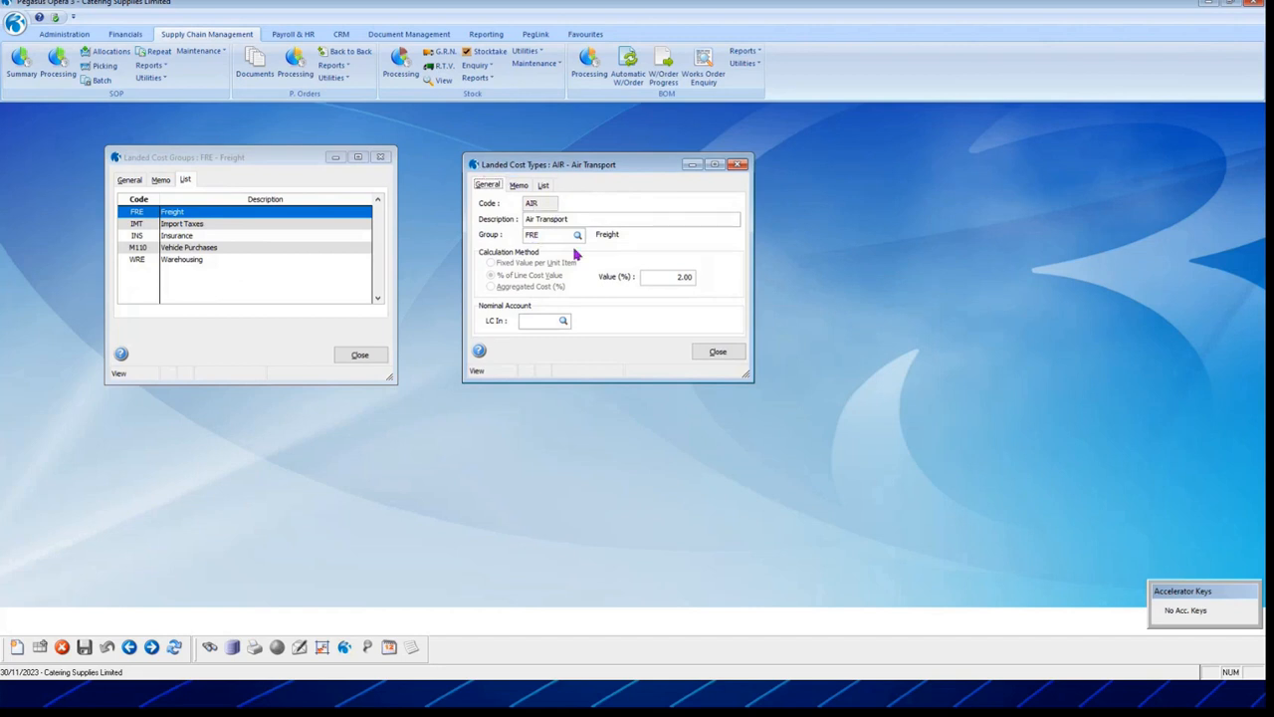
# Step: List the landed cost types, view the EXC Excise Duty record, then close both windows
pyautogui.click(543, 185)
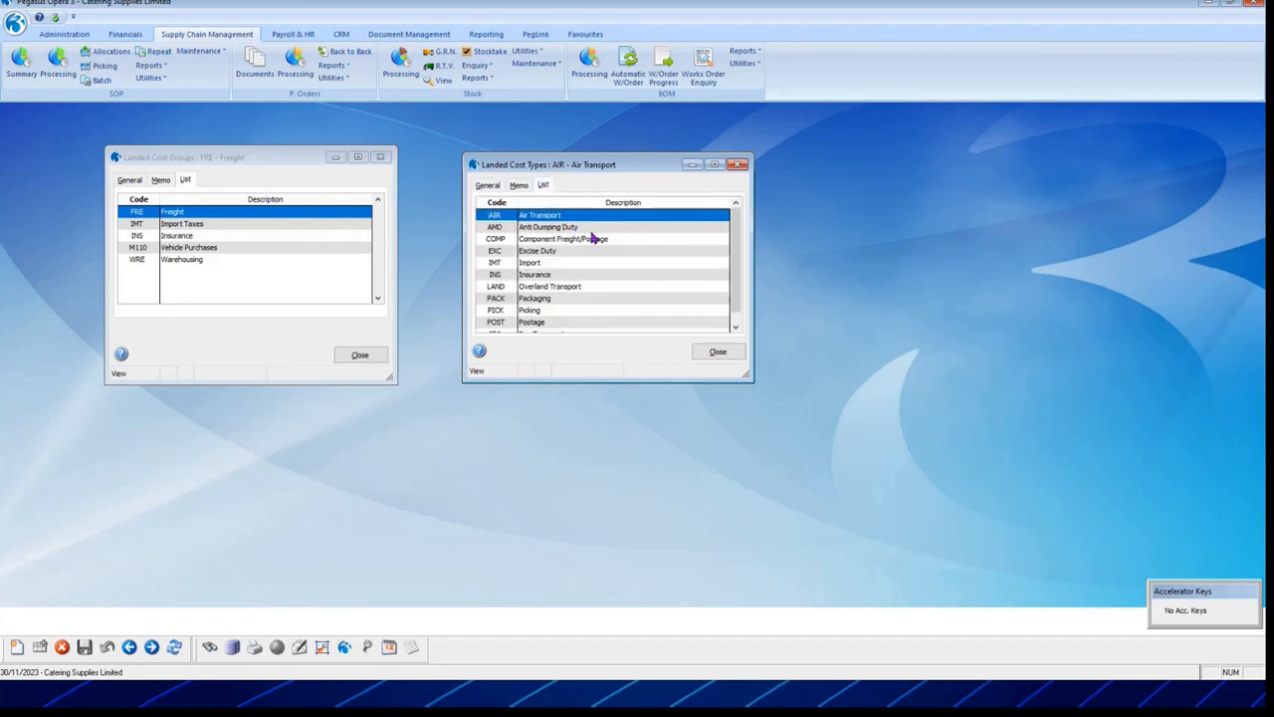
pyautogui.click(564, 229)
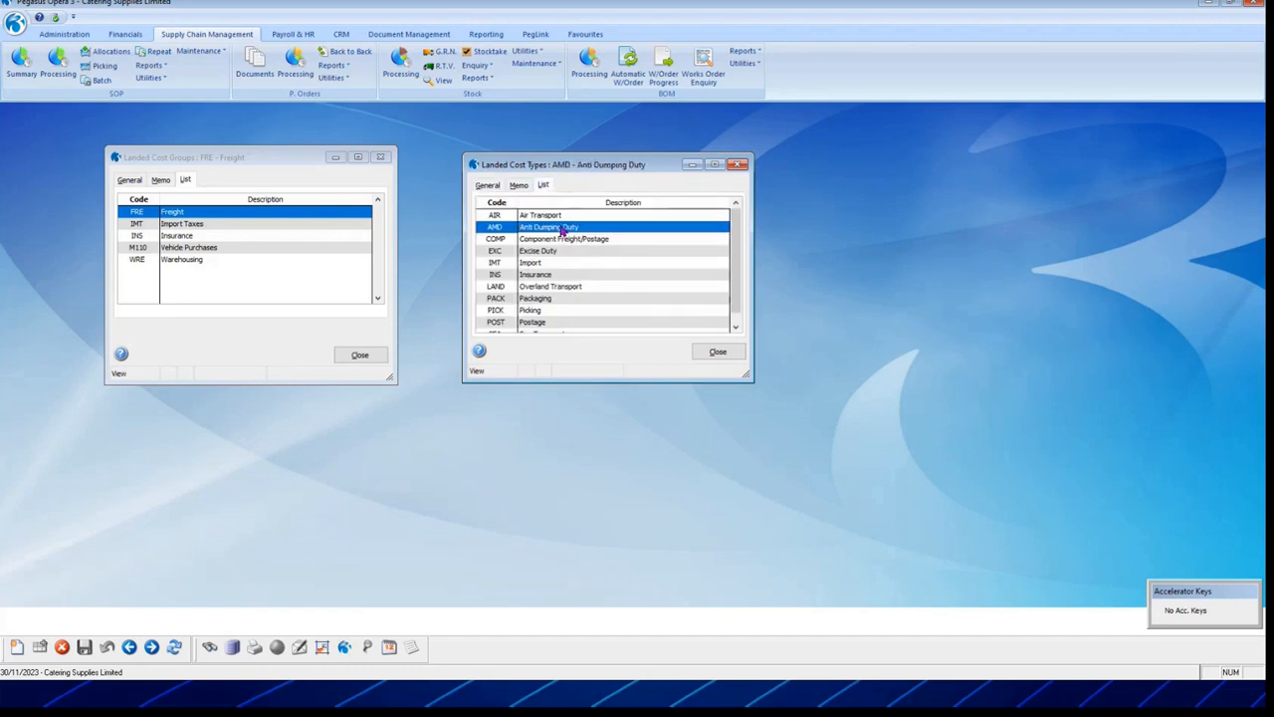
pyautogui.doubleClick(557, 252)
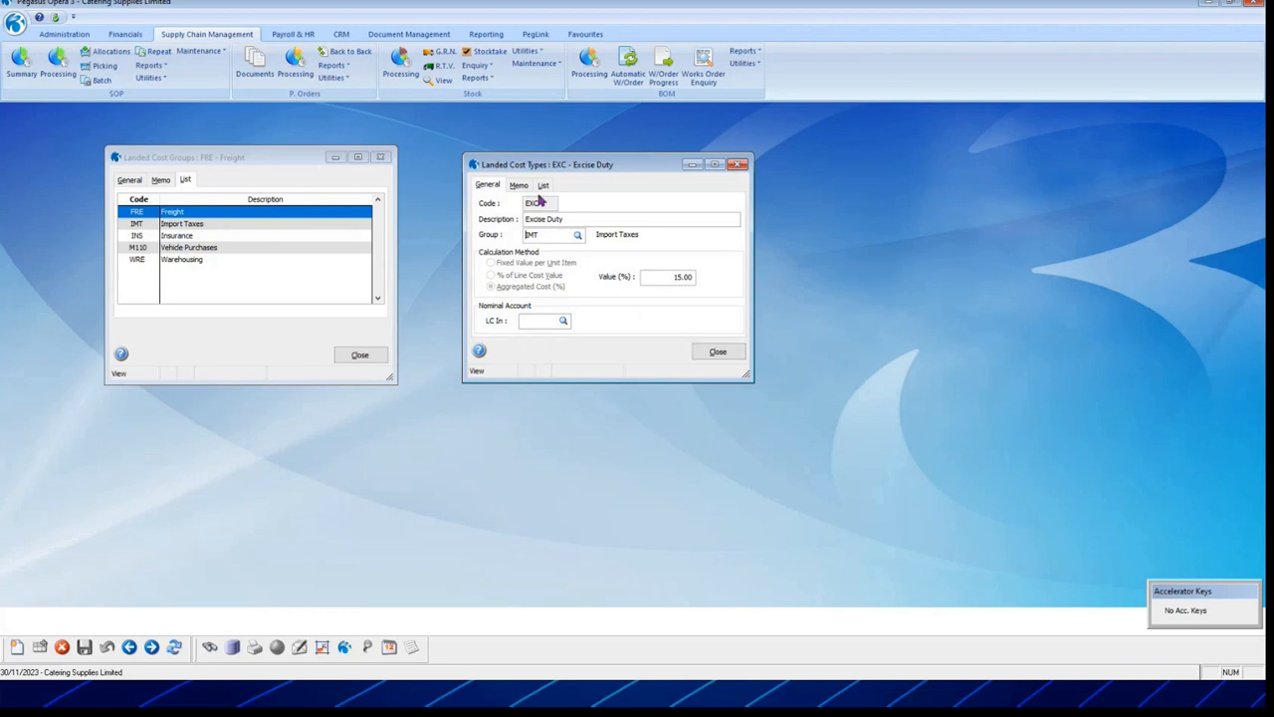
pyautogui.click(732, 355)
pyautogui.click(360, 355)
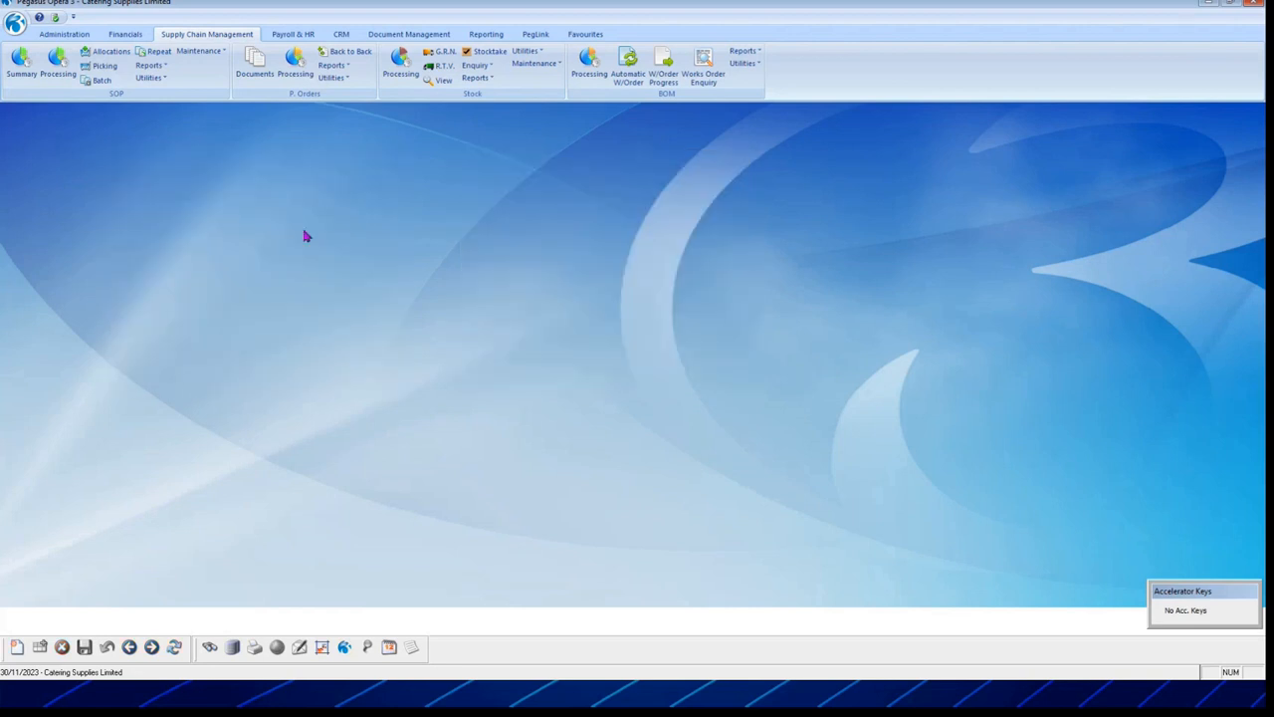
# Step: Open Stock Processing and step forward through records to COMP002 Component 002
pyautogui.click(400, 62)
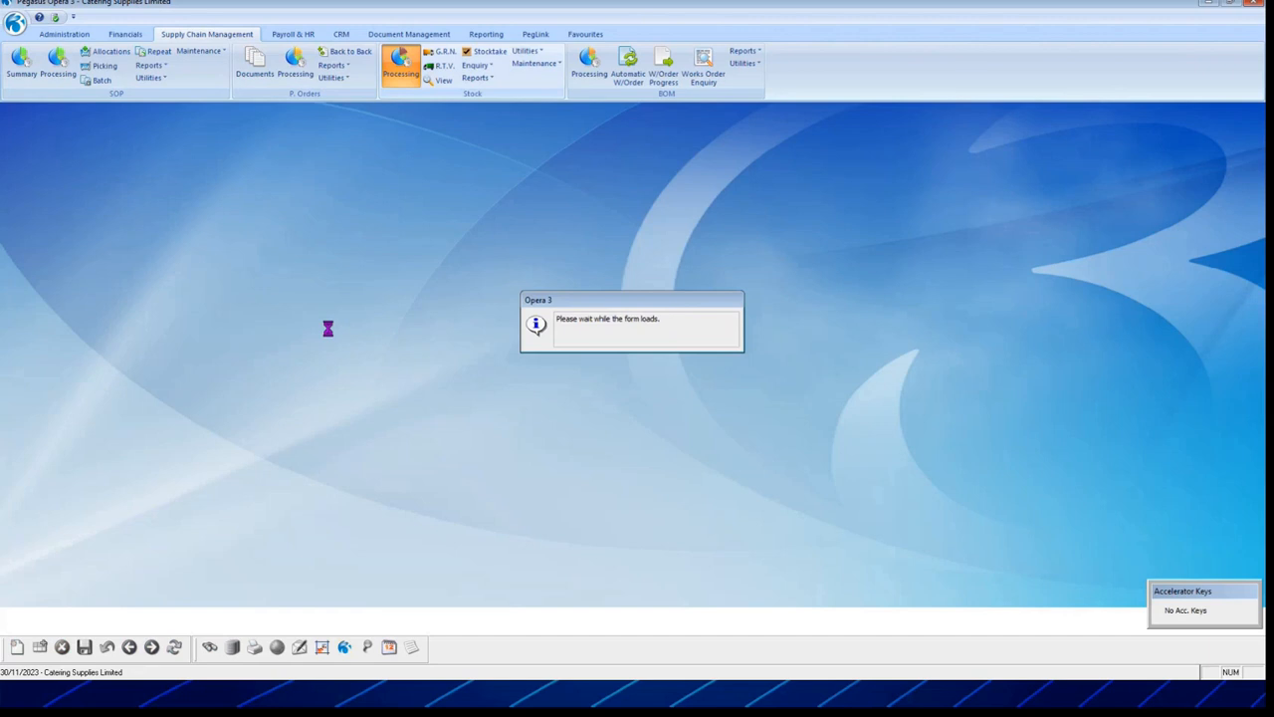
pyautogui.click(152, 648)
pyautogui.click(151, 647)
pyautogui.click(151, 648)
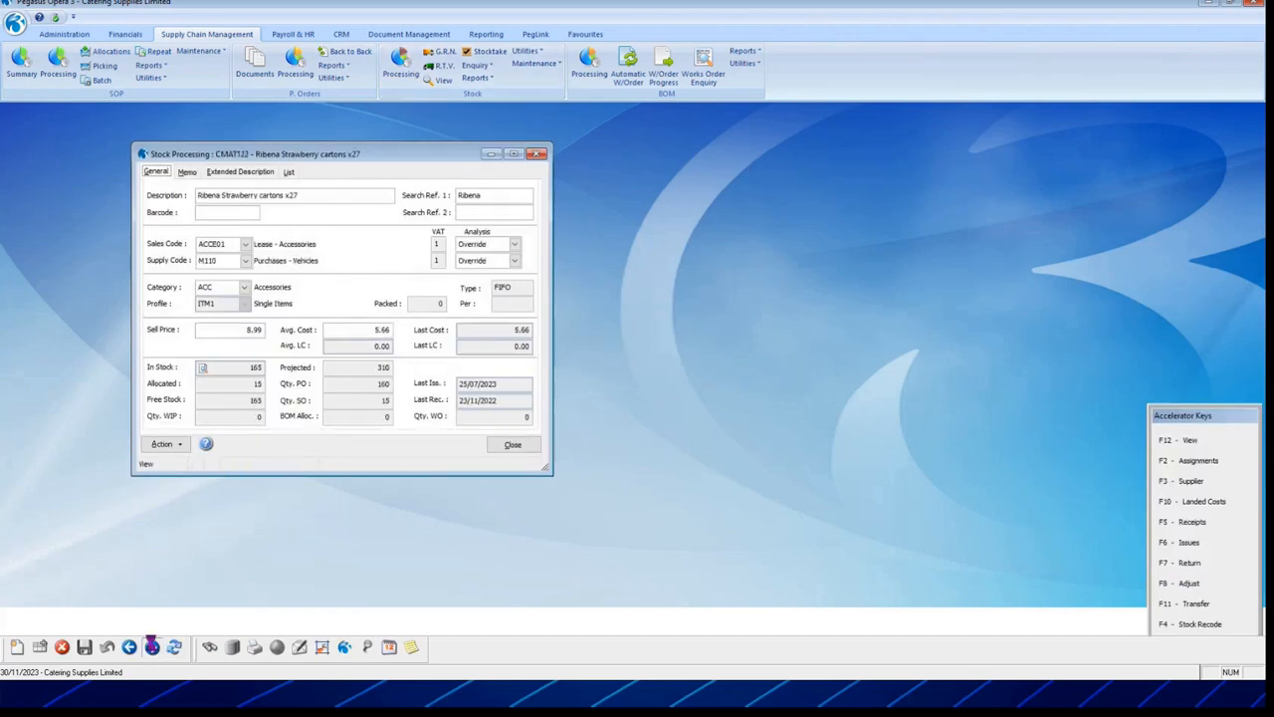
pyautogui.click(151, 647)
pyautogui.click(151, 647)
pyautogui.click(152, 647)
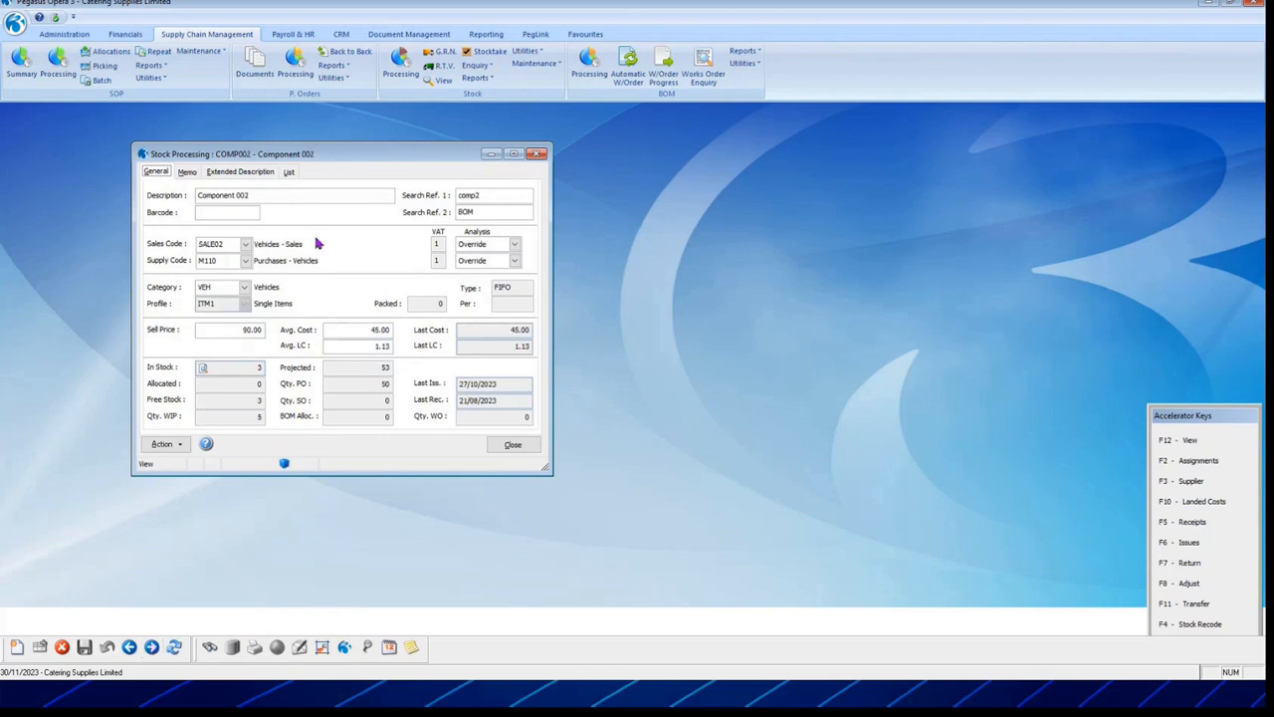
pyautogui.moveTo(345, 156); pyautogui.dragTo(560, 129)
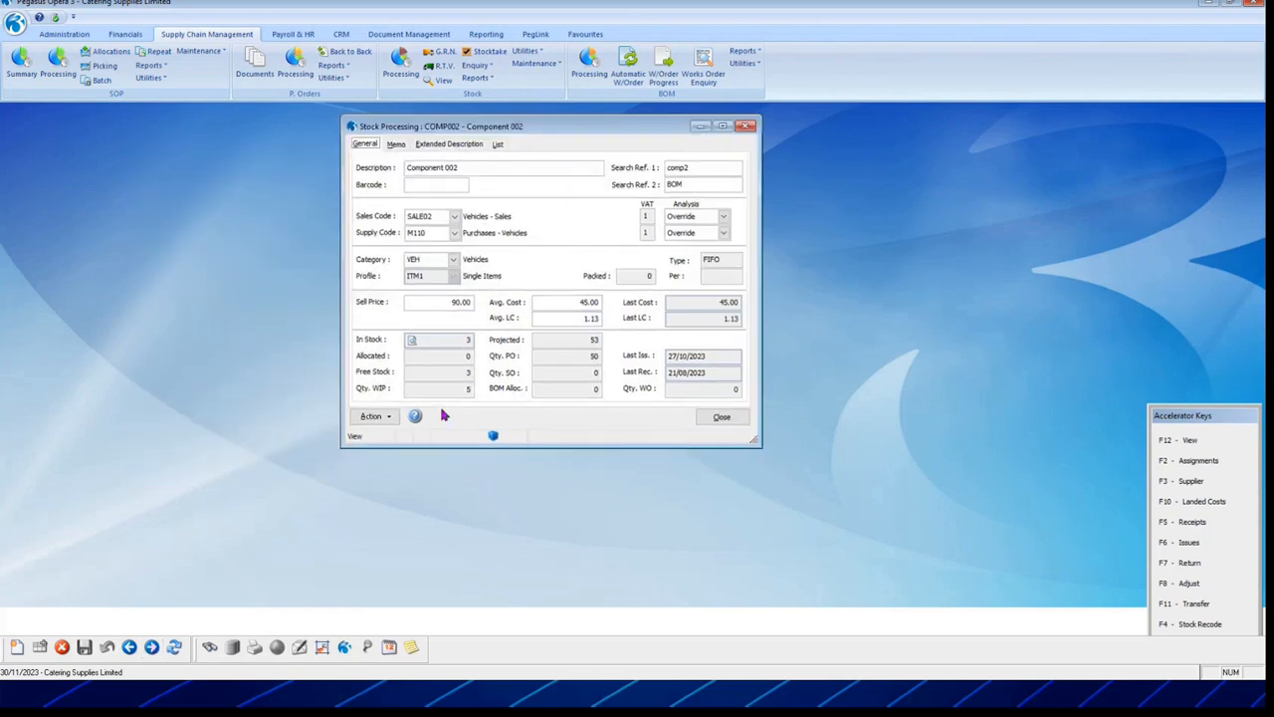
# Step: Review COMP002's landed costs, type COMP at 2.50% of line cost value, then close
pyautogui.click(370, 416)
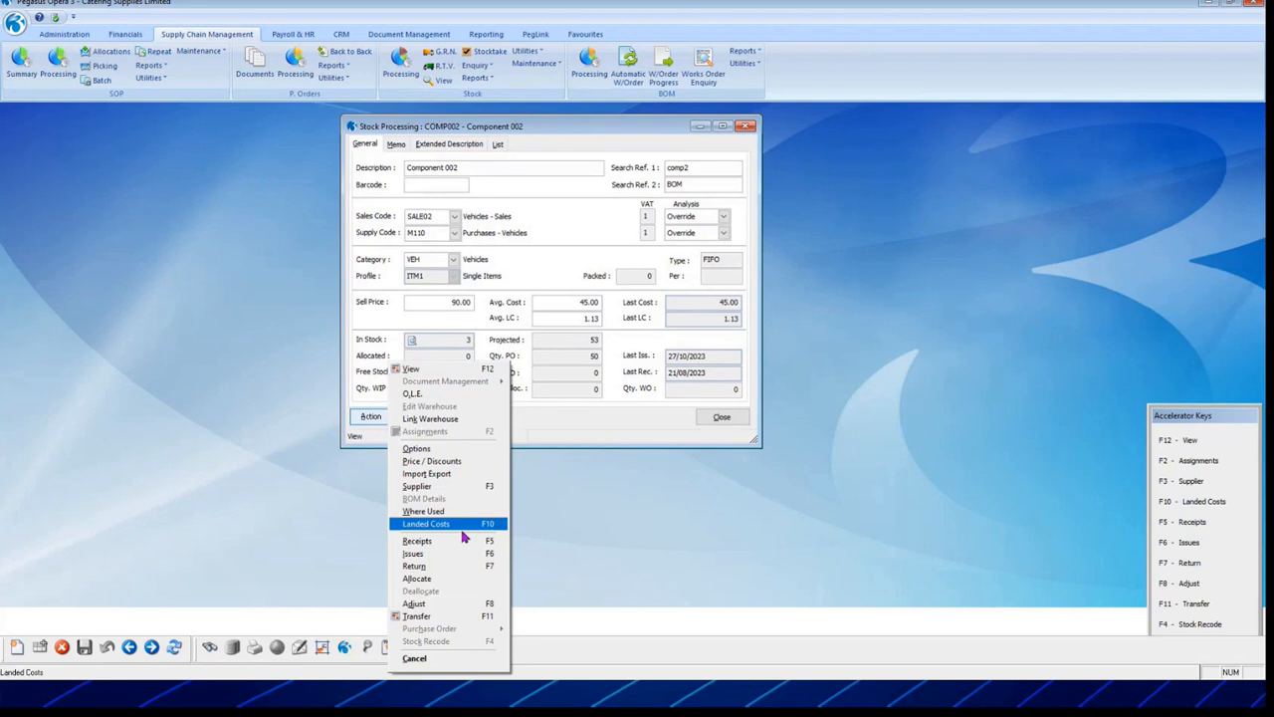
pyautogui.click(448, 522)
pyautogui.moveTo(765, 165); pyautogui.dragTo(912, 171)
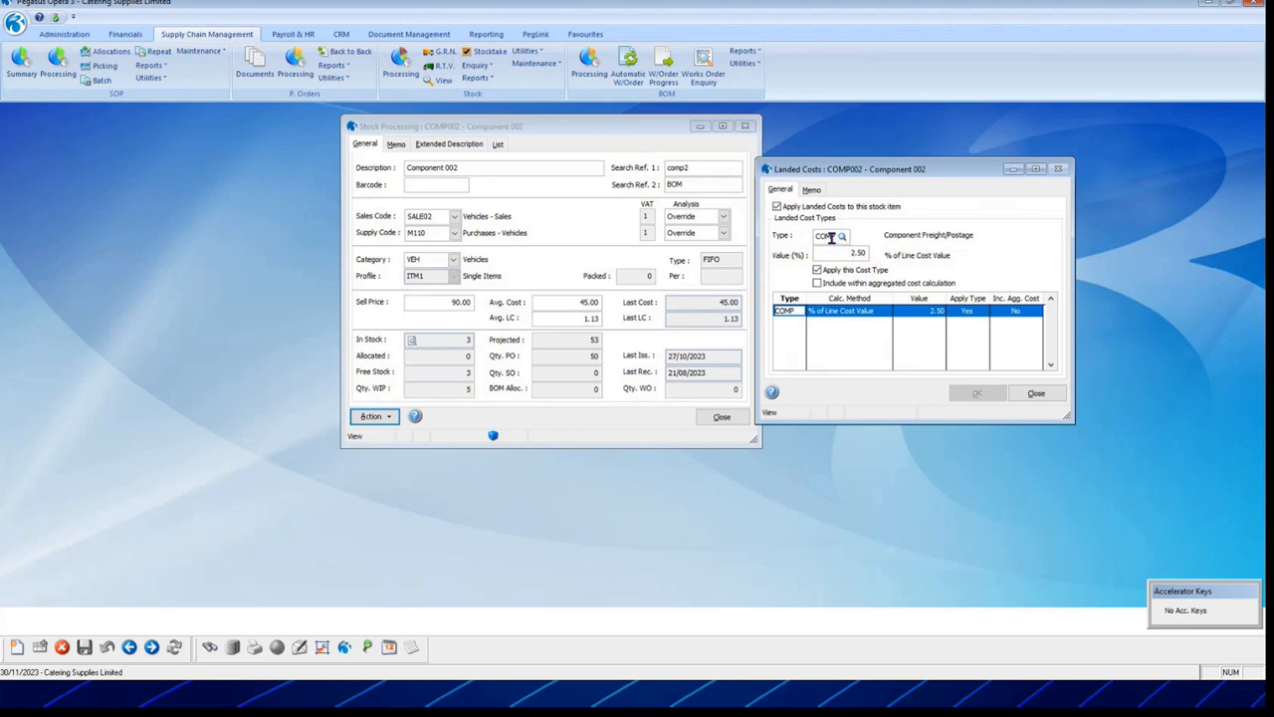
pyautogui.click(534, 63)
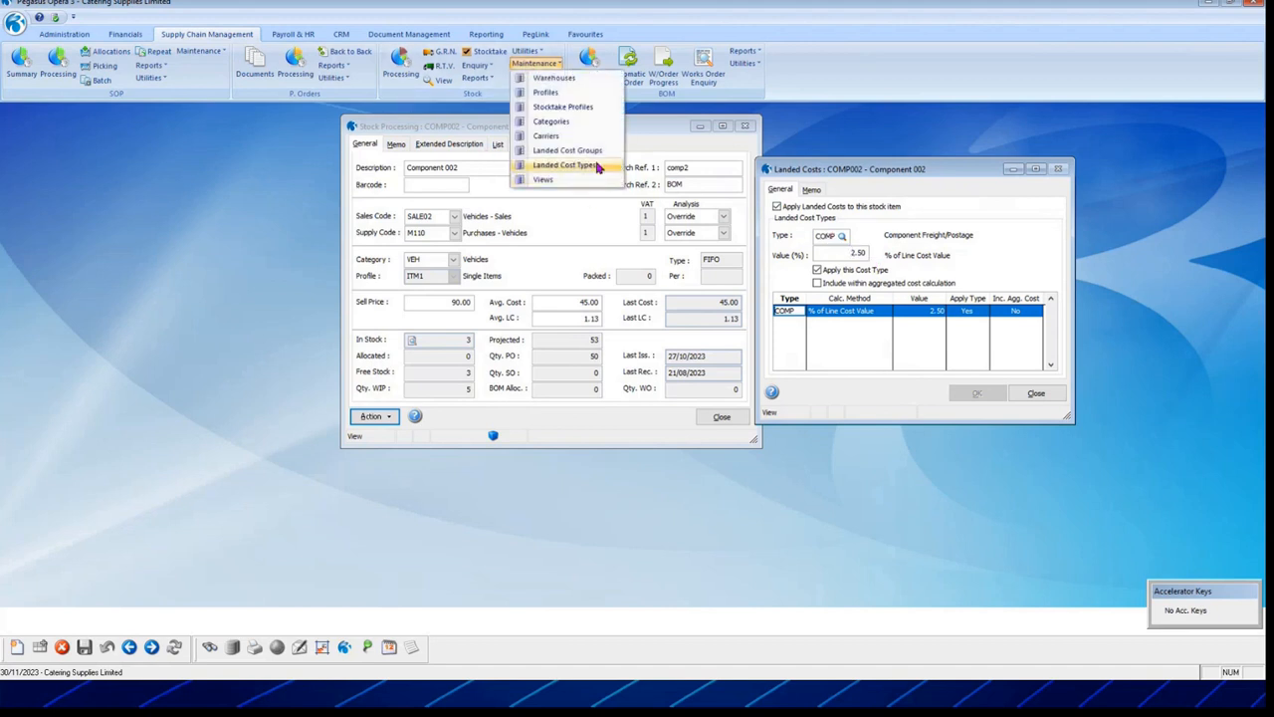
pyautogui.click(536, 65)
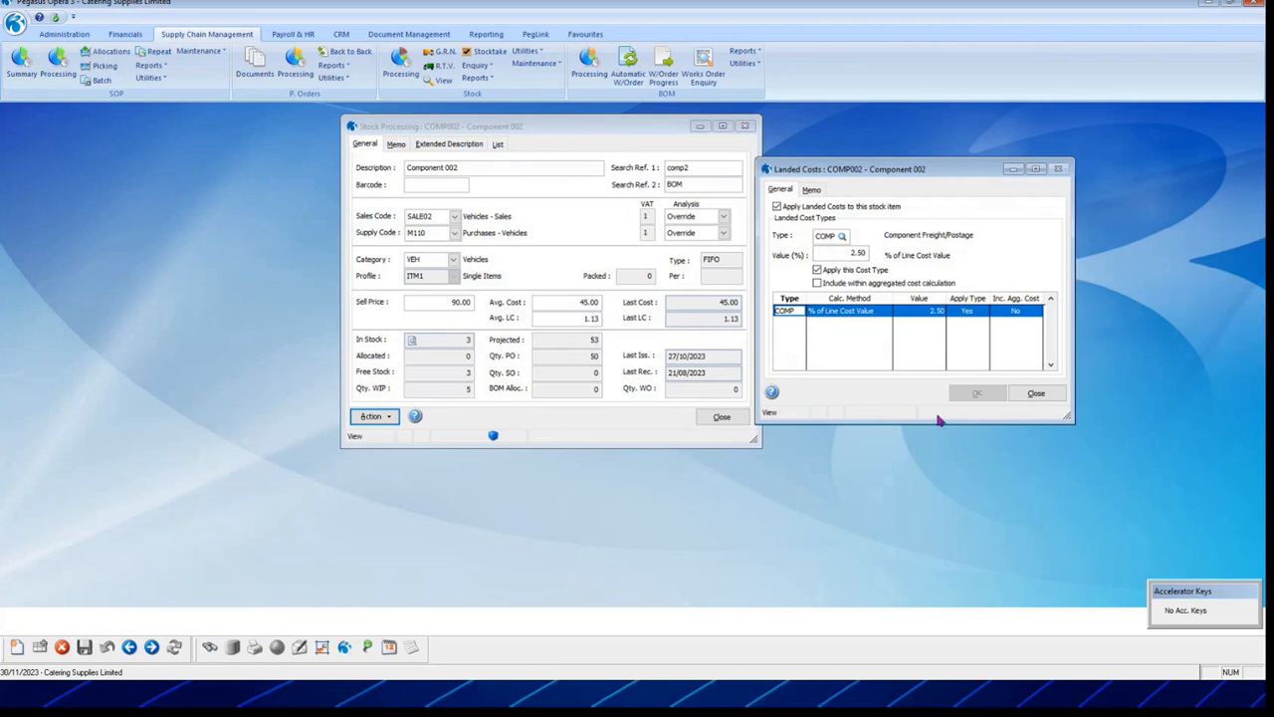
pyautogui.click(1036, 394)
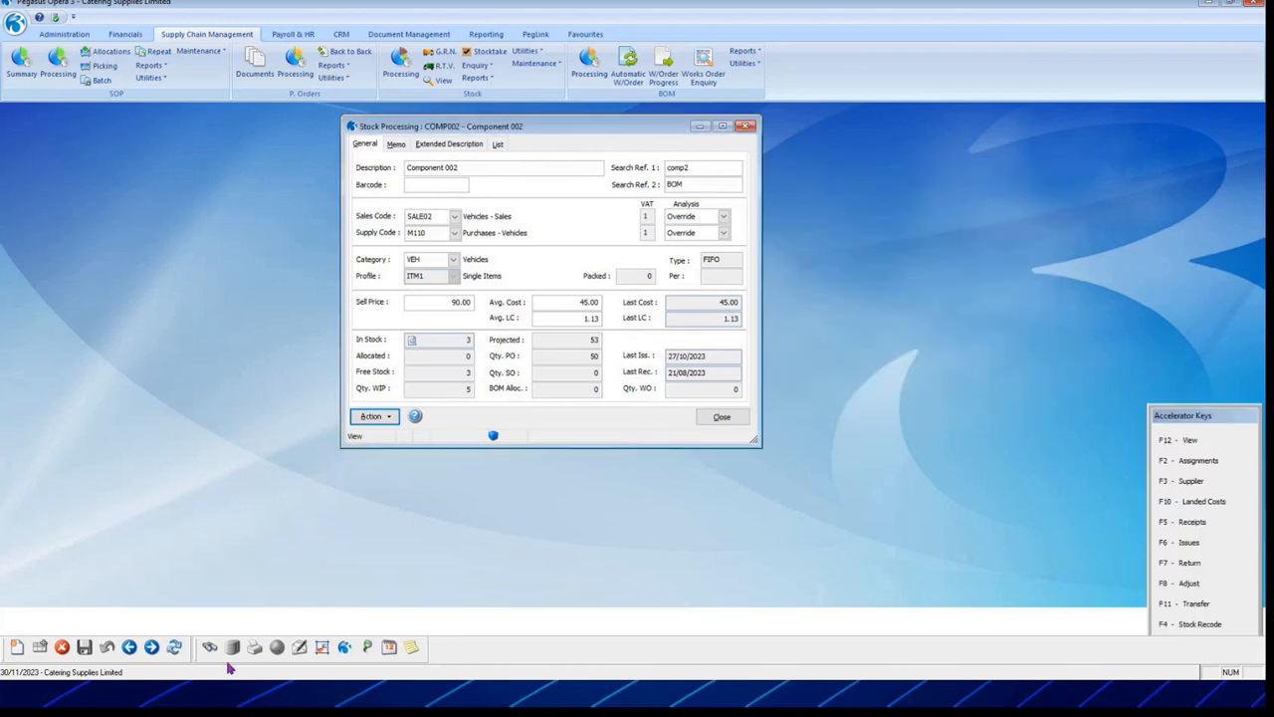
# Step: Go back to COKECANS and review its AIR and EXC landed costs
pyautogui.click(129, 648)
pyautogui.click(375, 416)
pyautogui.click(447, 520)
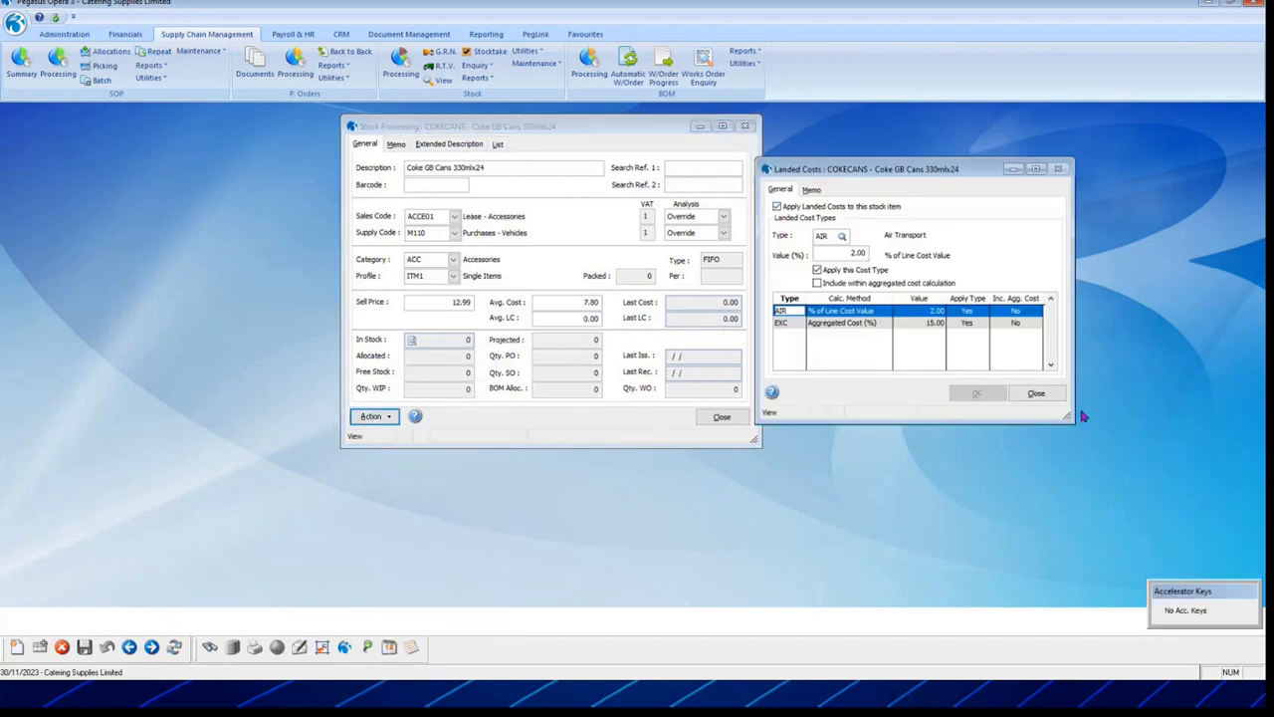
pyautogui.click(1036, 393)
# Step: Try applying landed costs to COCACOLACAN, hit the missing cost type warning, and close without saving
pyautogui.click(129, 648)
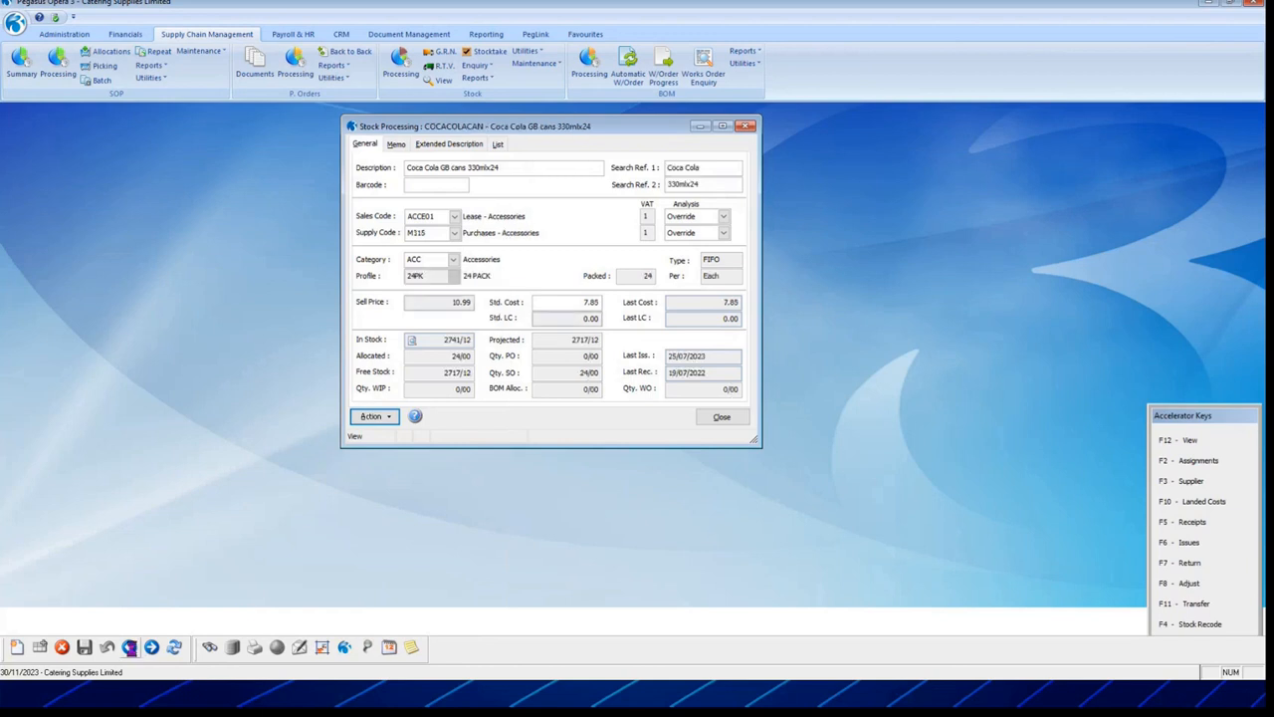
pyautogui.click(374, 416)
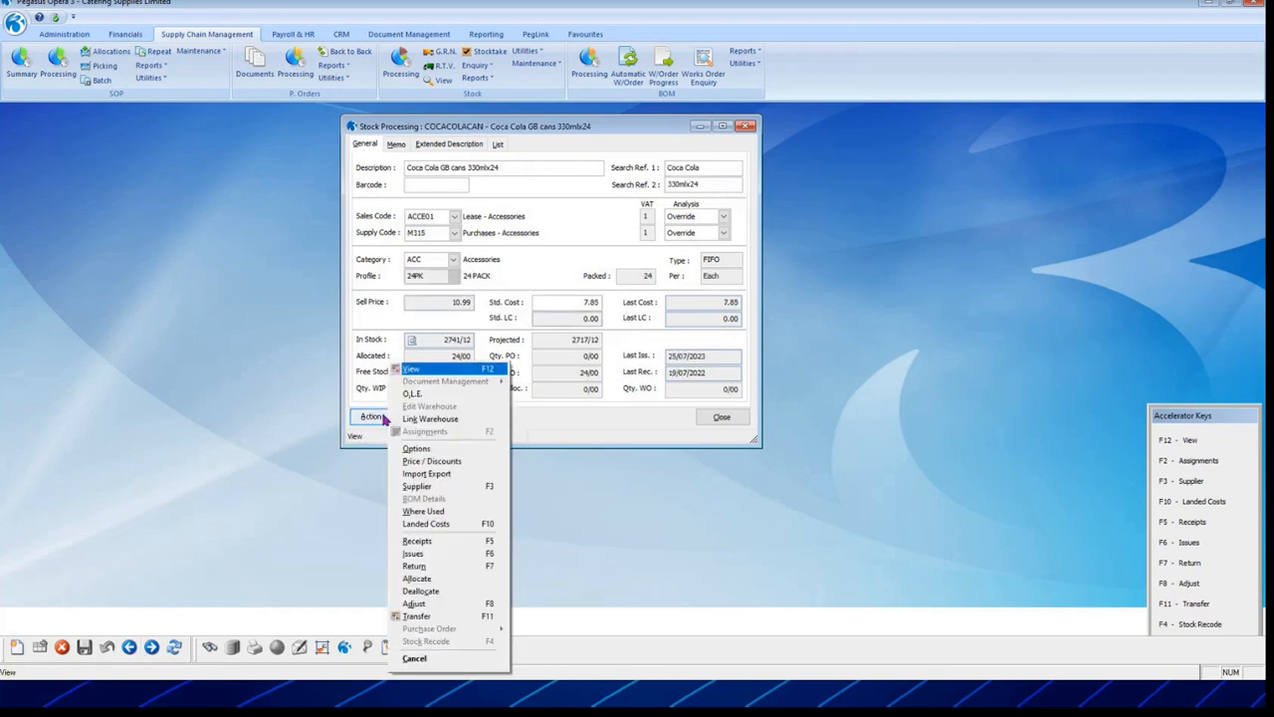
pyautogui.click(450, 525)
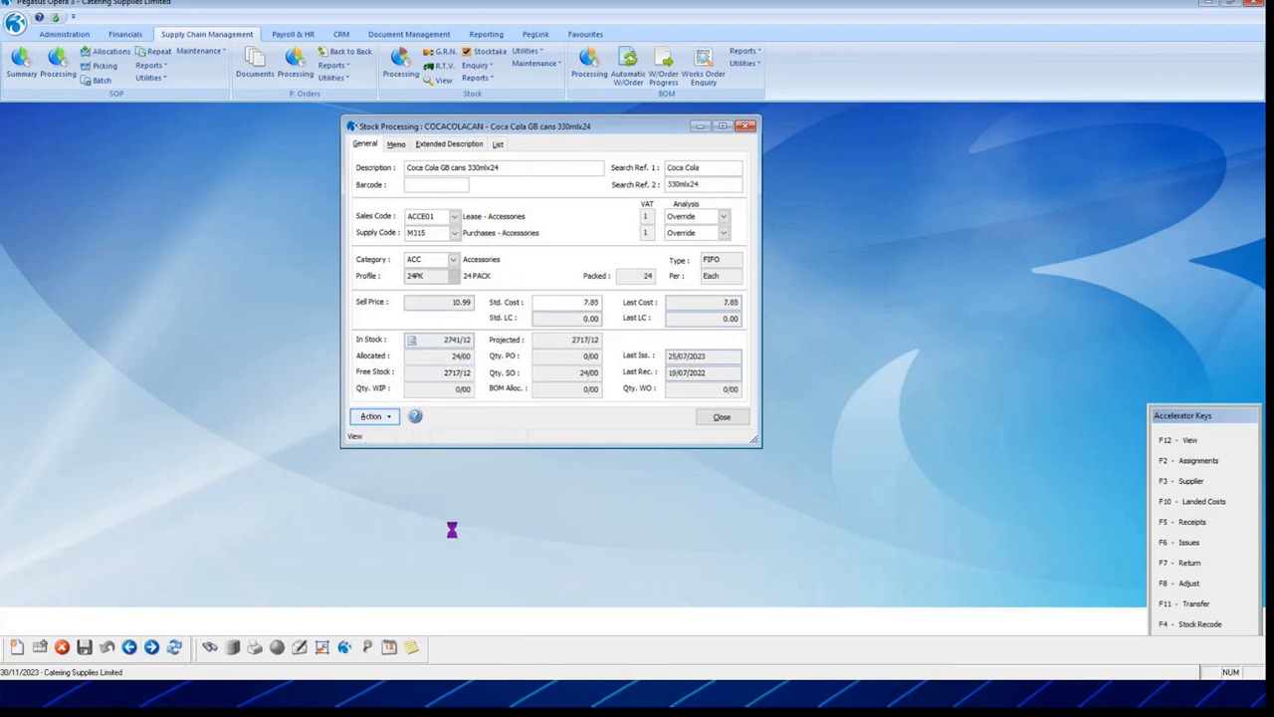
pyautogui.click(777, 207)
pyautogui.click(833, 238)
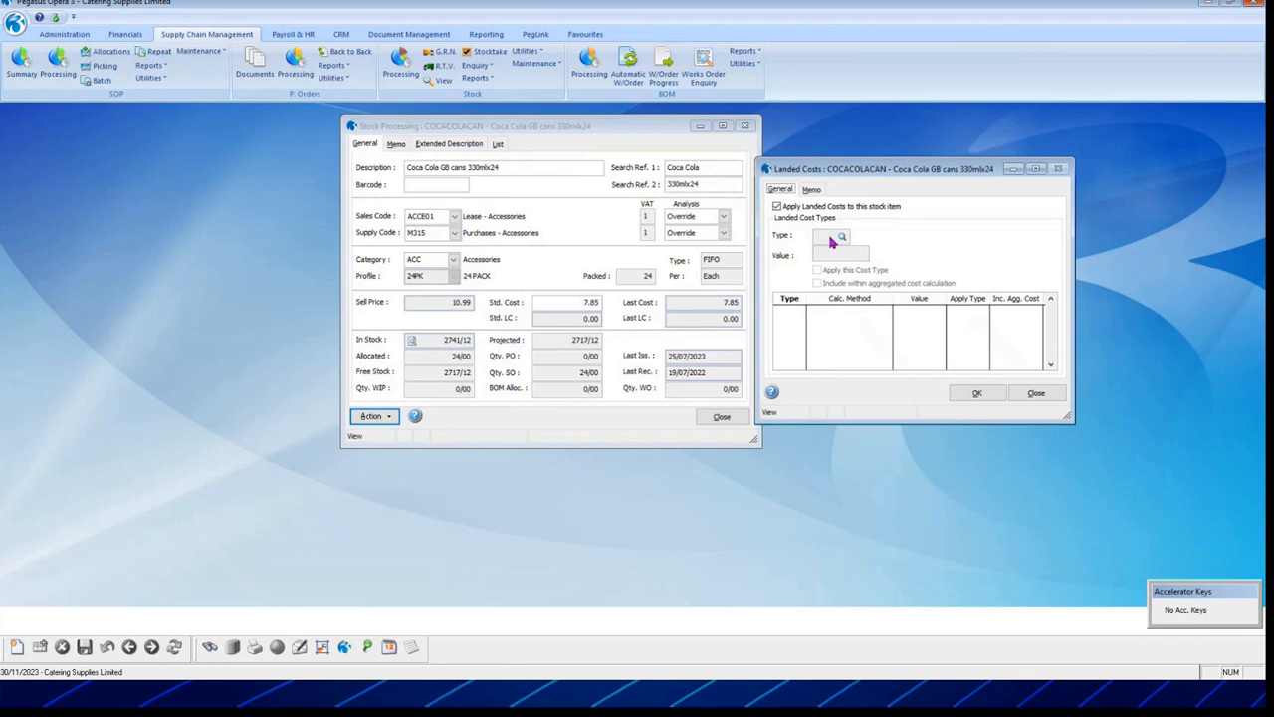
pyautogui.click(978, 394)
pyautogui.click(714, 389)
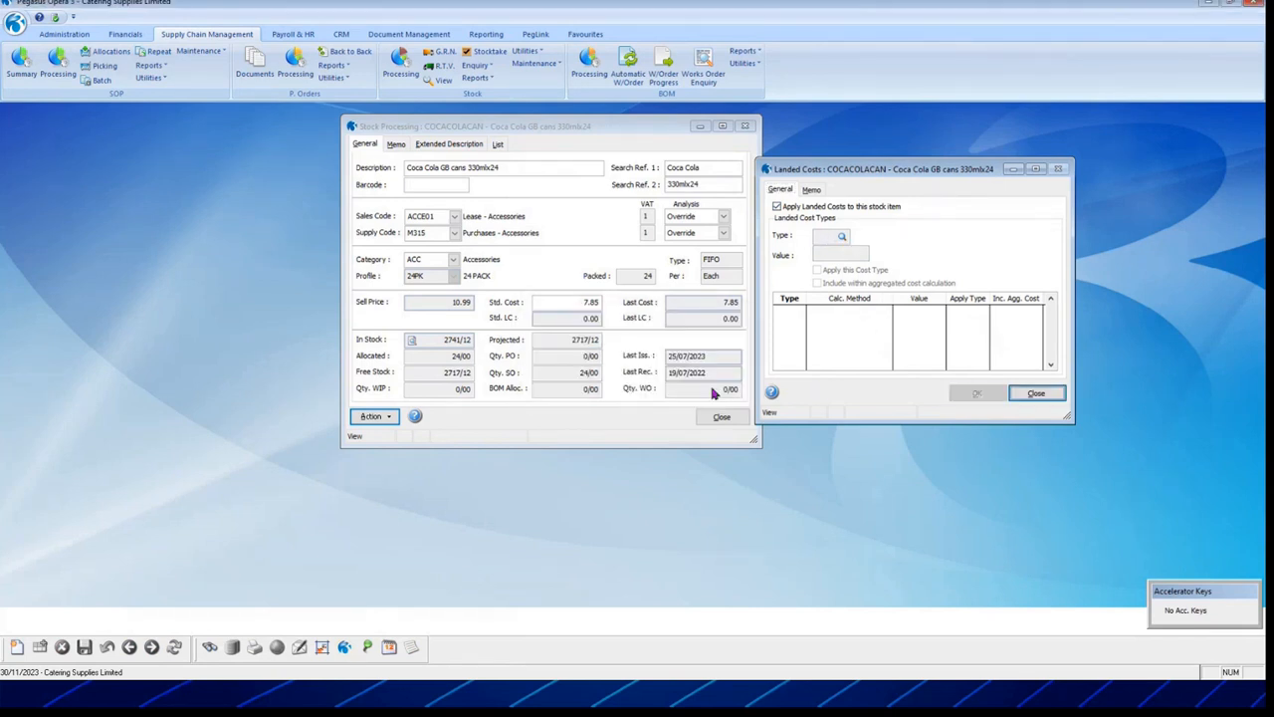
pyautogui.press('Escape')
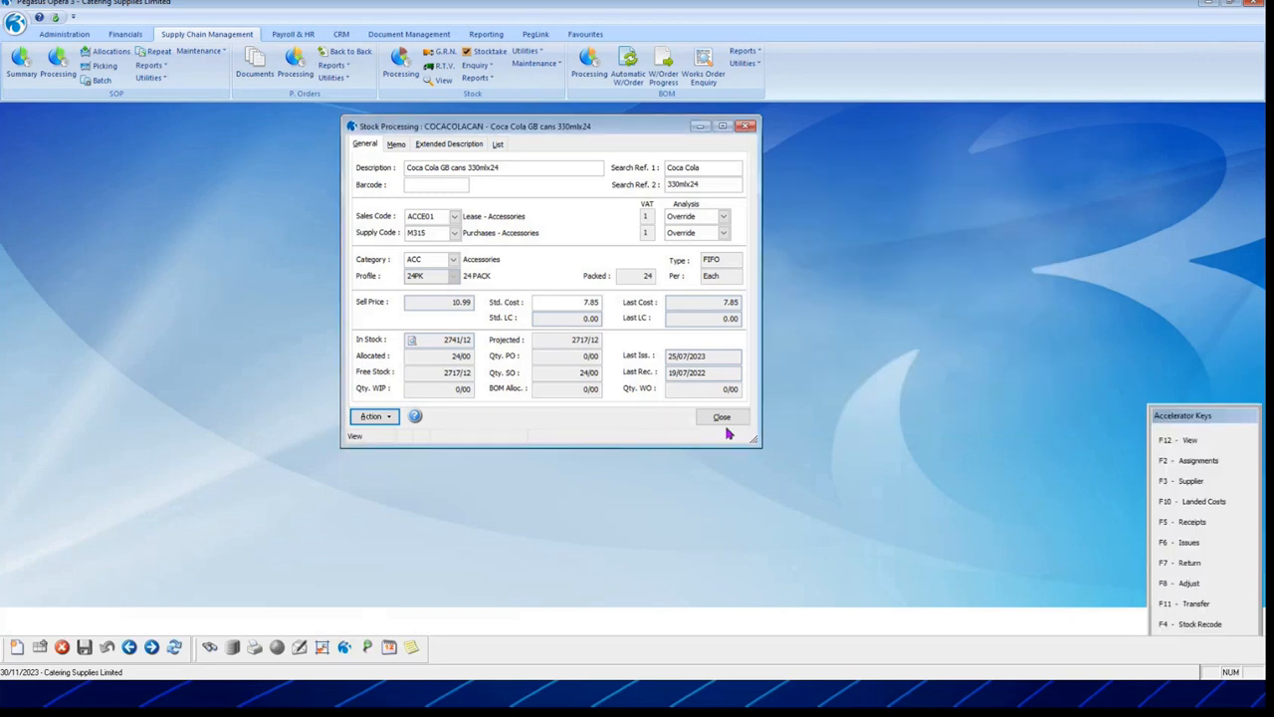
pyautogui.click(722, 419)
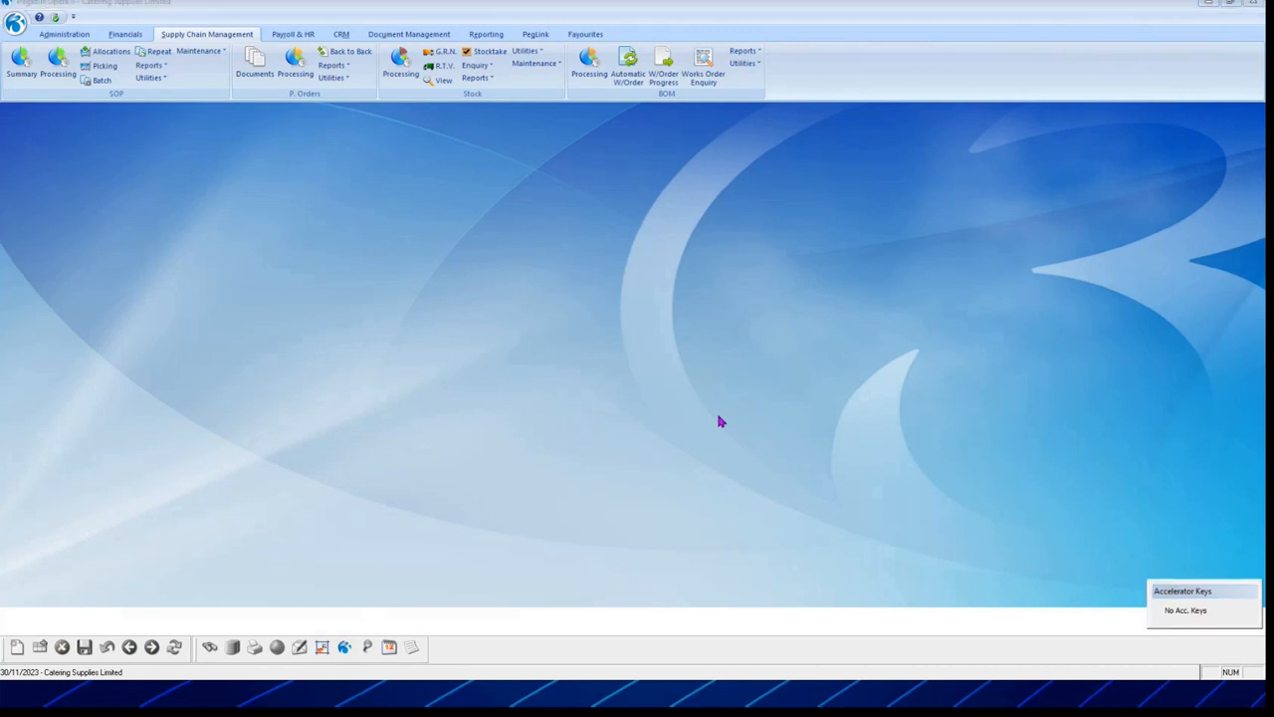
# Step: Play the slide's Pegasus Opera 3 Consolidation video and skip ahead to 0:16
pyautogui.hotkey('alt', 'Tab')
pyautogui.click(528, 474)
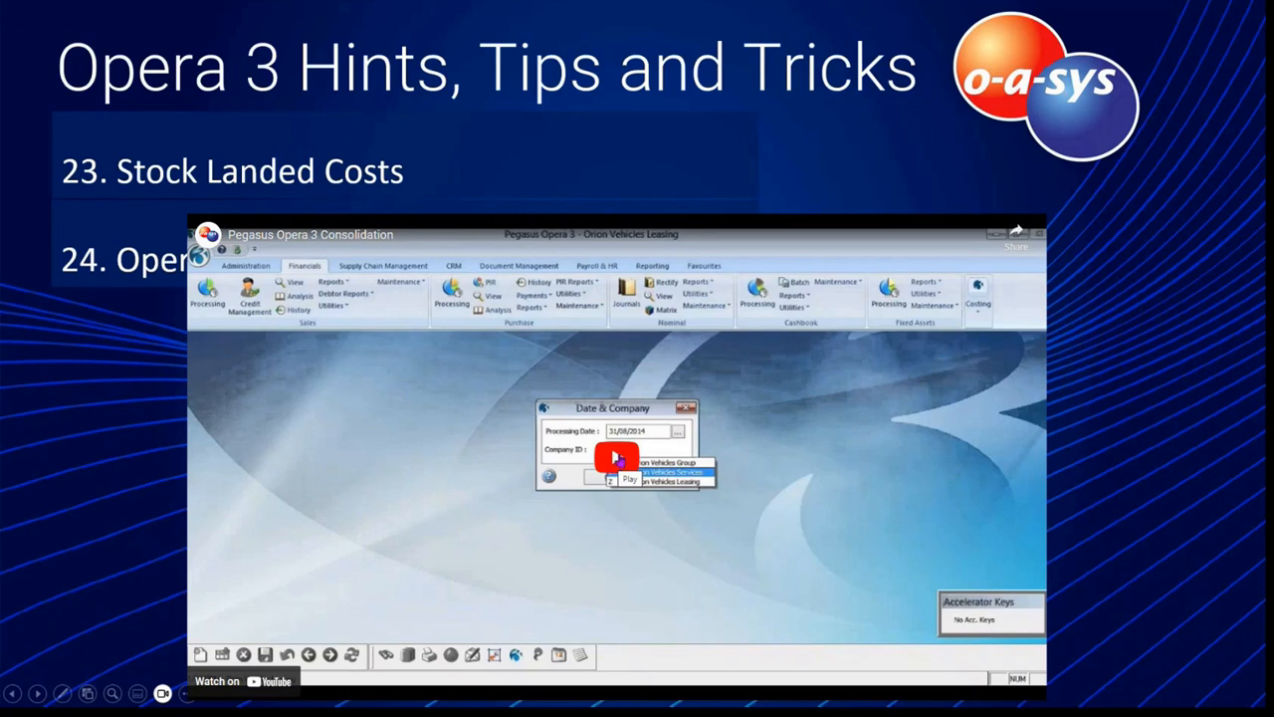
pyautogui.click(616, 458)
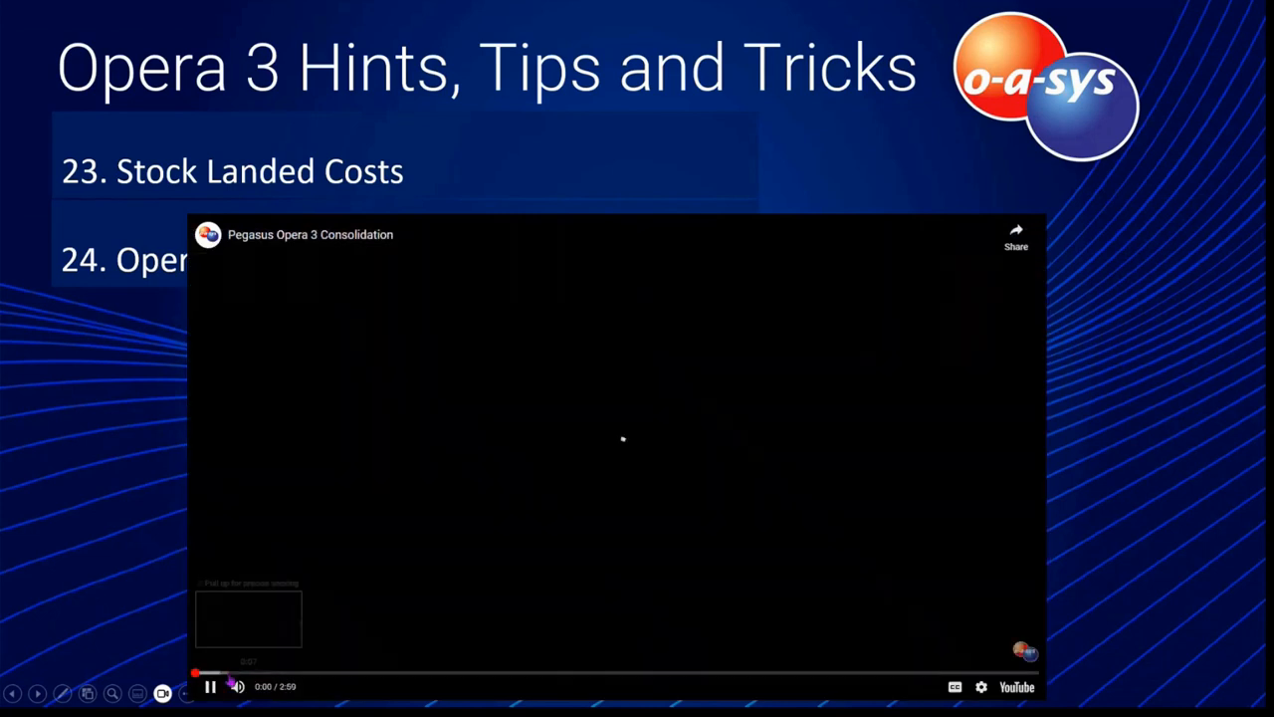
pyautogui.click(269, 674)
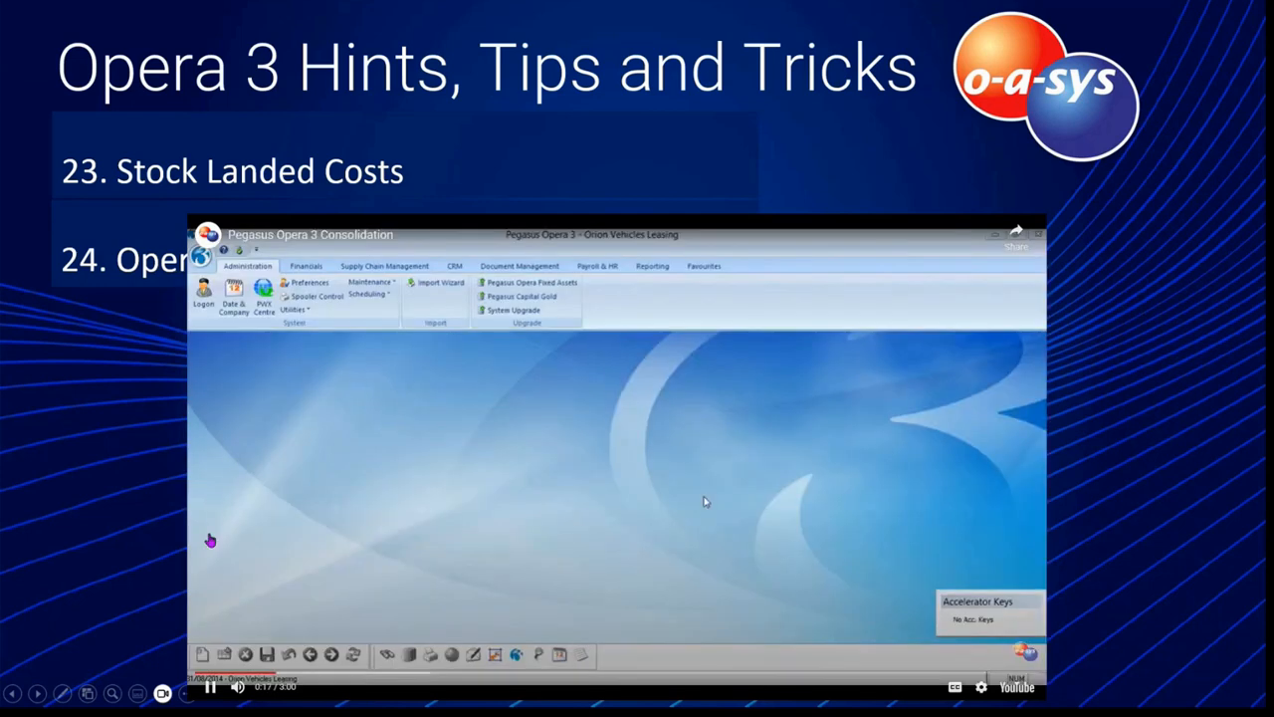